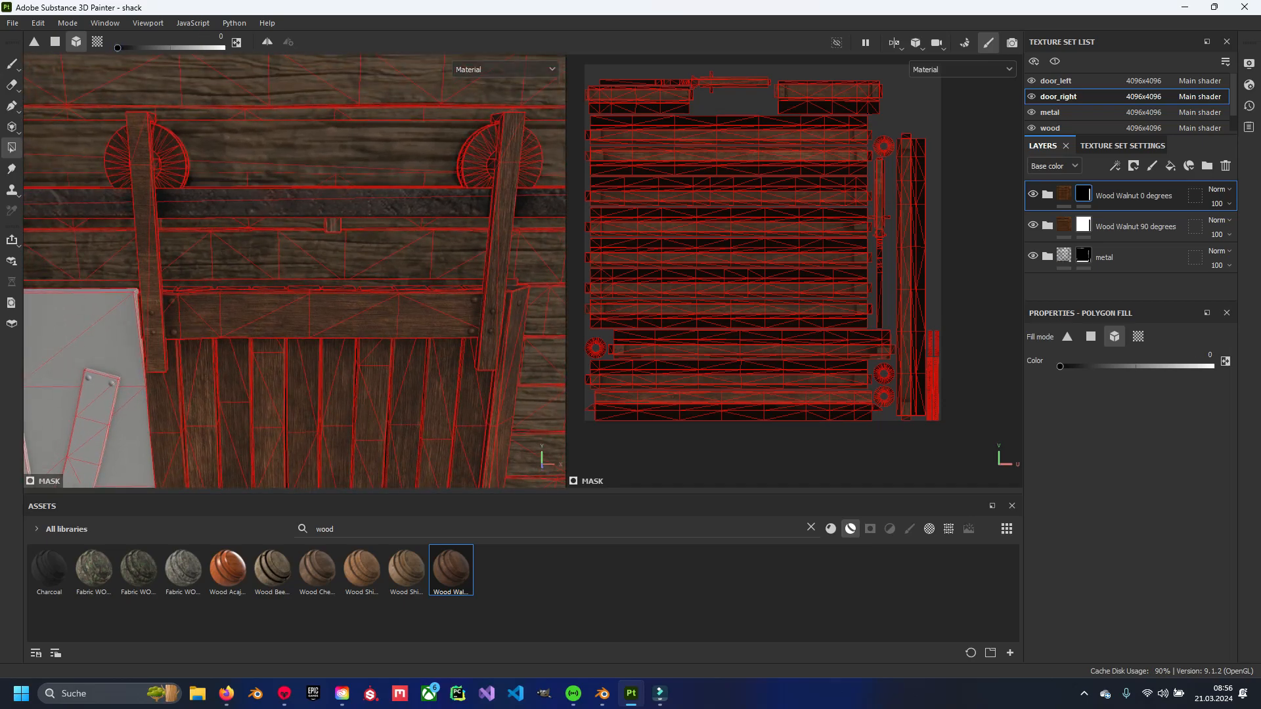
Examine the wood grain direction on the right door's planks and beams with the Wood Walnut 90 degrees mask selected.
{"action": "middle_click_drag", "start_coordinate": [330, 314], "coordinate": [260, 186], "text": "alt"}
{"action": "left_click", "coordinate": [1083, 225]}
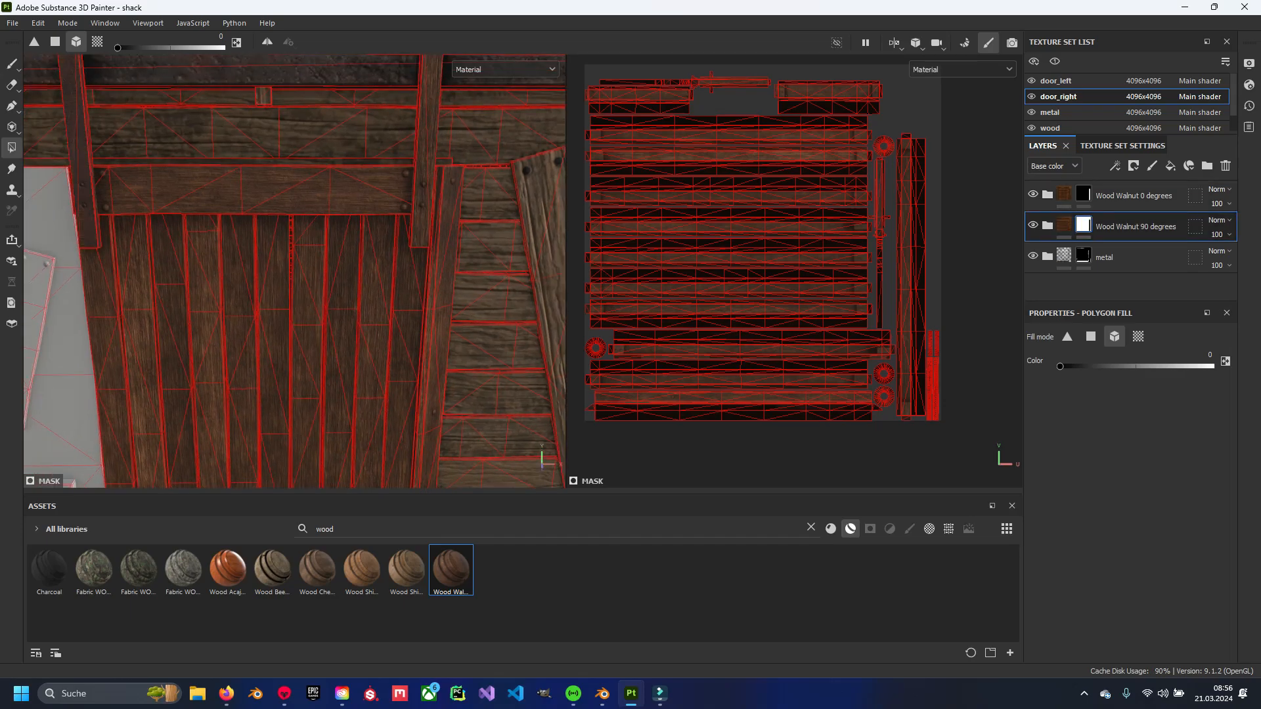
{"action": "middle_click_drag", "start_coordinate": [260, 186], "coordinate": [297, 278], "text": "alt"}
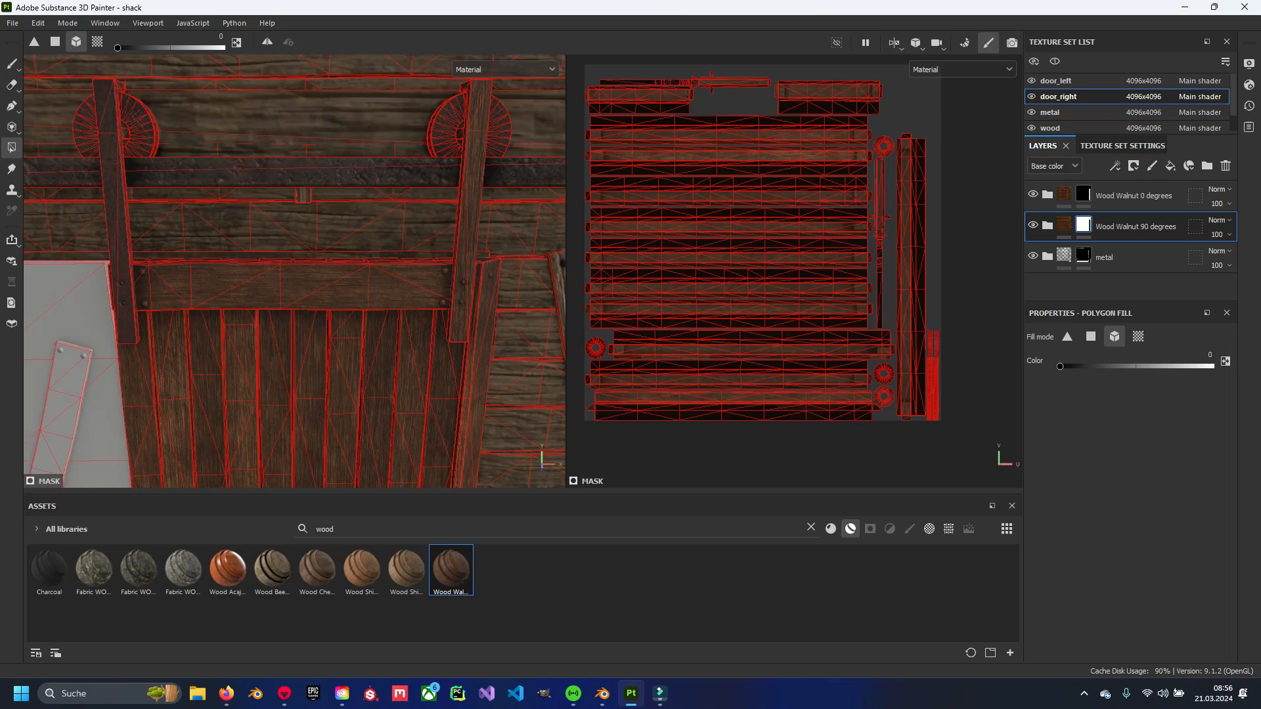
{"action": "middle_click_drag", "start_coordinate": [368, 275], "coordinate": [259, 122], "text": "alt"}
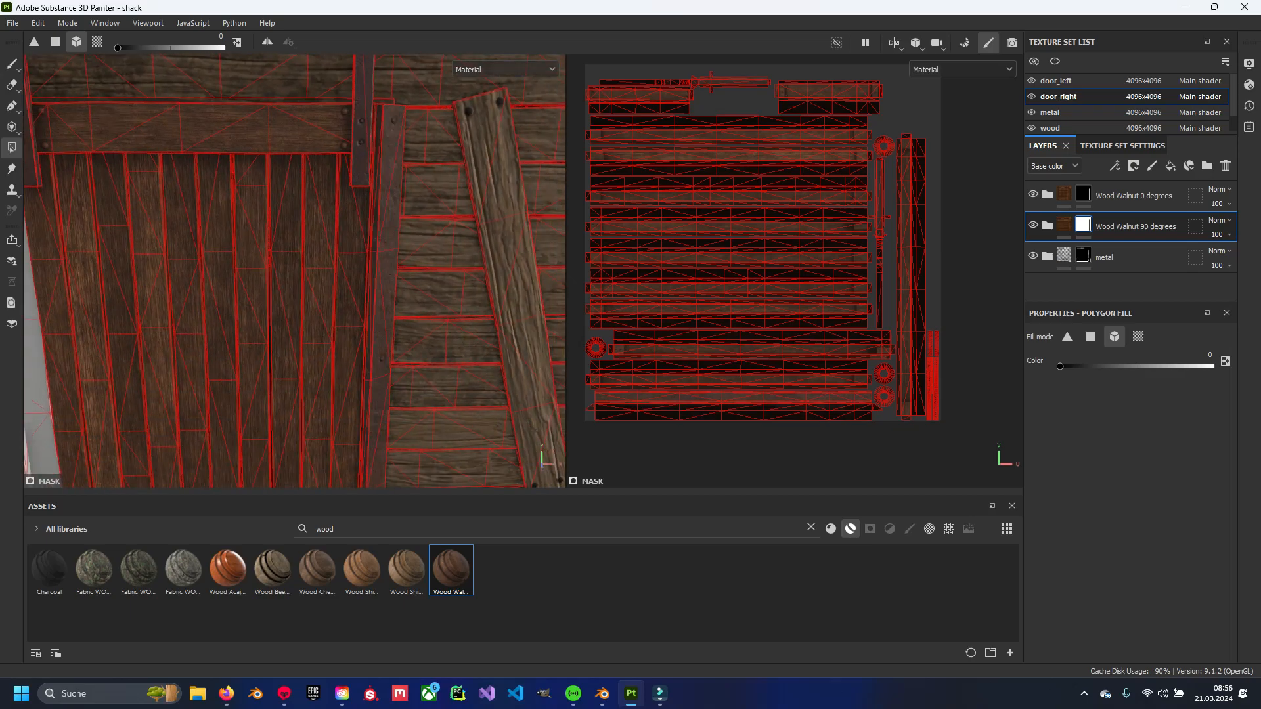
{"action": "key", "text": "1"}
{"action": "mouse_move", "coordinate": [290, 267]}
{"action": "left_mouse_down", "text": "alt"}
{"action": "mouse_move", "coordinate": [338, 281]}
{"action": "mouse_move", "coordinate": [258, 322]}
{"action": "left_mouse_up", "text": "alt"}
{"action": "scroll", "coordinate": [345, 269], "scroll_direction": "down", "scroll_amount": 3}
{"action": "scroll", "coordinate": [257, 322], "scroll_direction": "down", "scroll_amount": 3}
{"action": "middle_click_drag", "start_coordinate": [257, 322], "coordinate": [356, 239], "text": "alt"}
{"action": "left_click_drag", "start_coordinate": [357, 240], "coordinate": [377, 273], "text": "alt"}
Add a folder at the top of the door_right layer stack and name it wood.
{"action": "left_click", "coordinate": [1207, 166]}
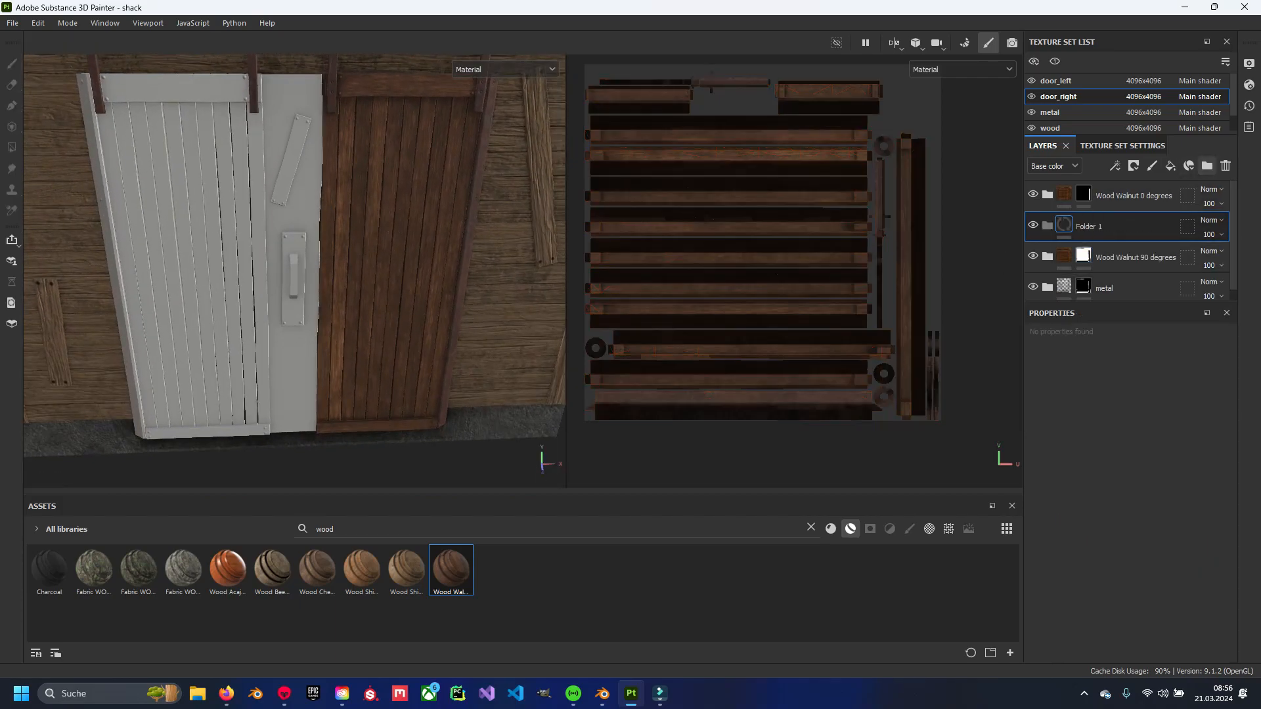
{"action": "left_click_drag", "start_coordinate": [1117, 225], "coordinate": [1117, 184]}
{"action": "double_click", "coordinate": [1097, 196]}
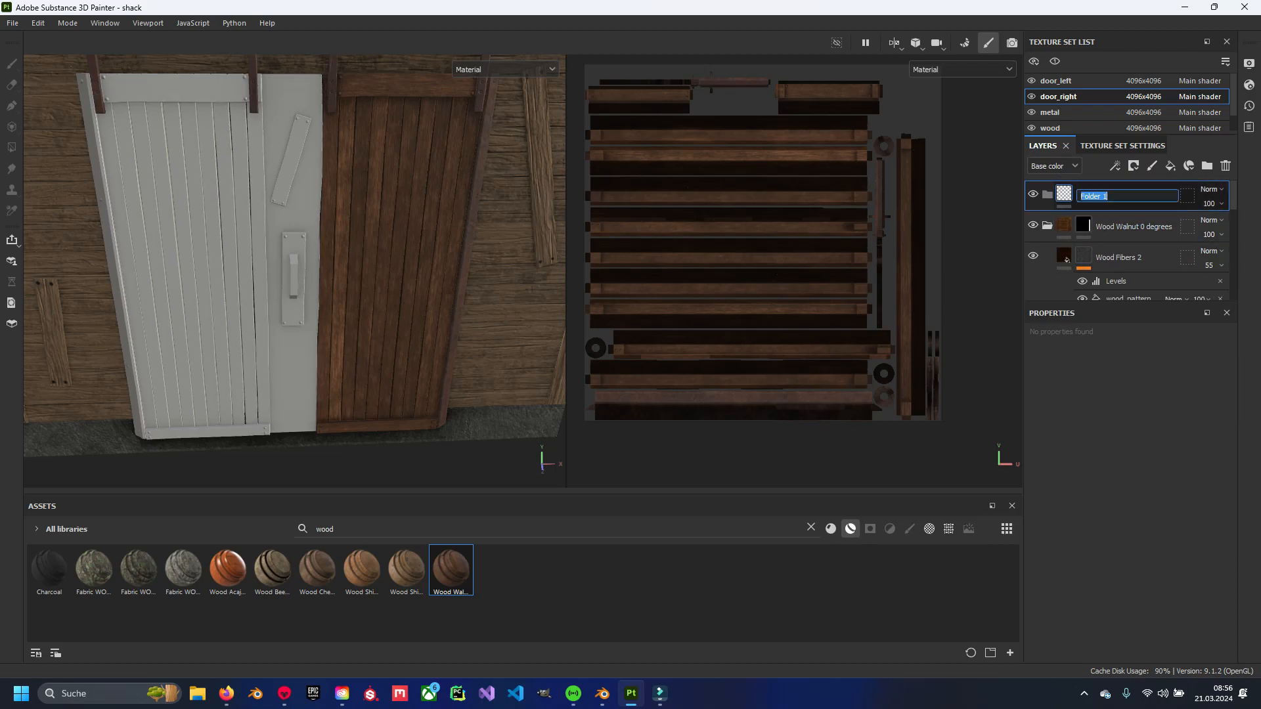
{"action": "type", "text": "wood"}
{"action": "key", "text": "Return"}
Move the Wood Walnut 0 degrees and Wood Walnut 90 degrees folders into the wood folder.
{"action": "left_click", "coordinate": [1047, 226]}
{"action": "left_click", "coordinate": [1135, 257]}
{"action": "left_click", "coordinate": [1133, 226]}
{"action": "left_click", "coordinate": [1134, 257], "text": "ctrl"}
{"action": "left_click_drag", "start_coordinate": [1134, 256], "coordinate": [1108, 191]}
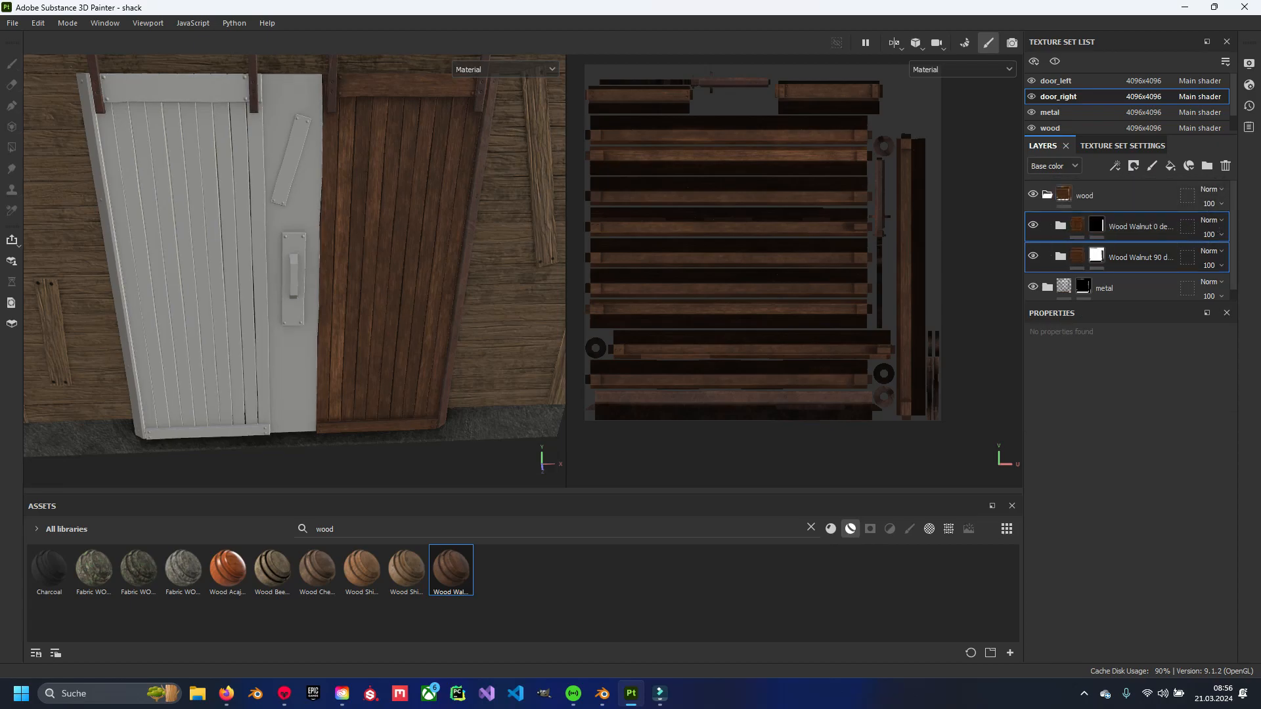
Collapse the wood folder and copy it into the door_left texture set above the metal folder.
{"action": "left_click", "coordinate": [1047, 195]}
{"action": "left_click", "coordinate": [1117, 195]}
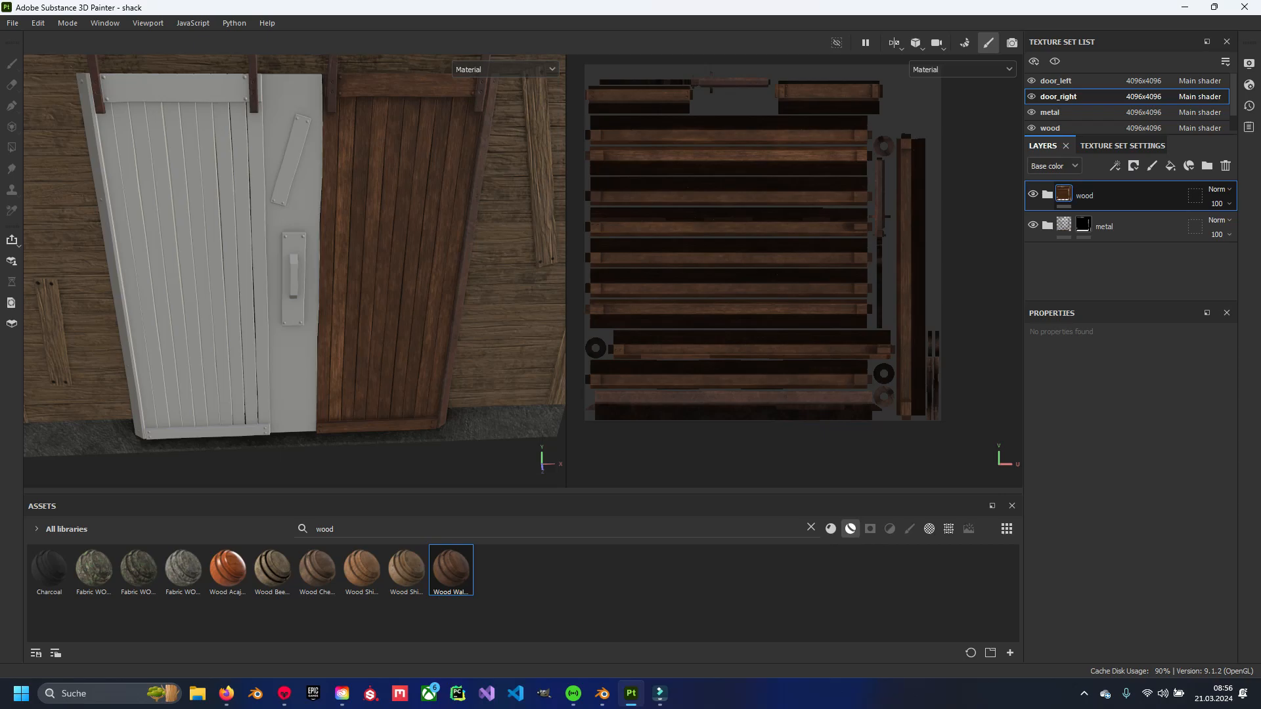
{"action": "left_click", "coordinate": [1055, 81]}
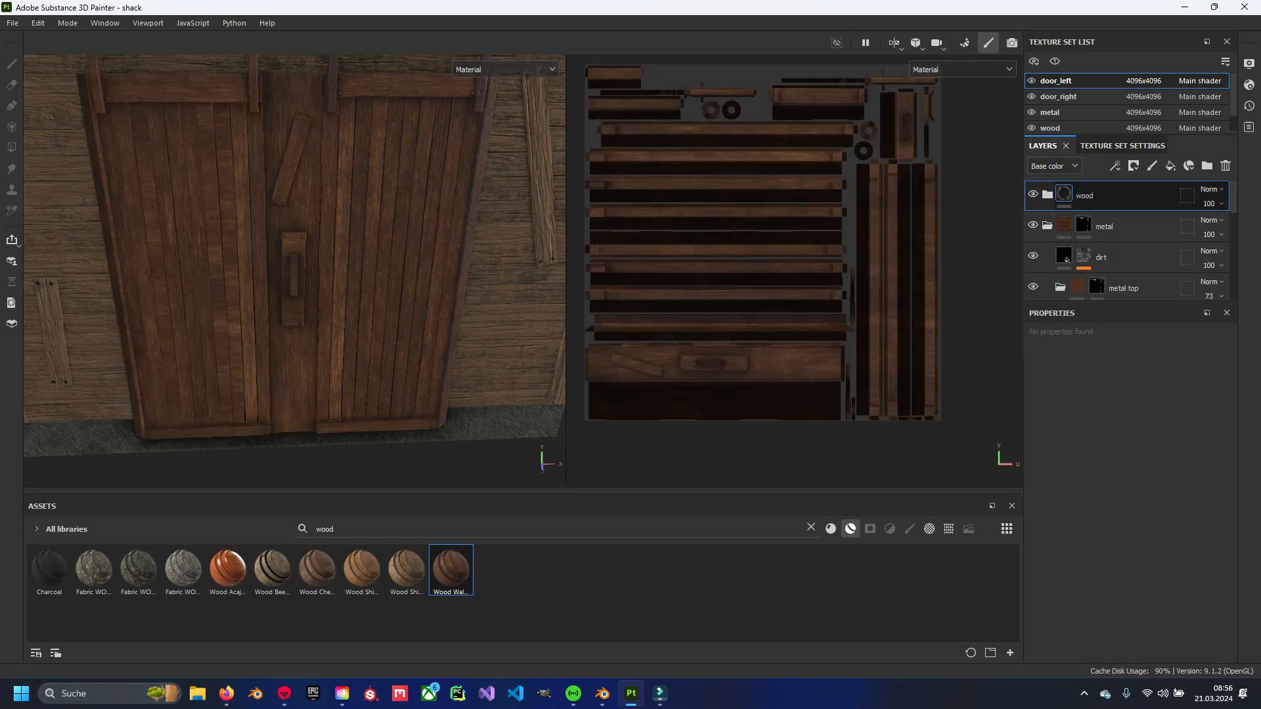
{"action": "right_click", "coordinate": [1062, 196]}
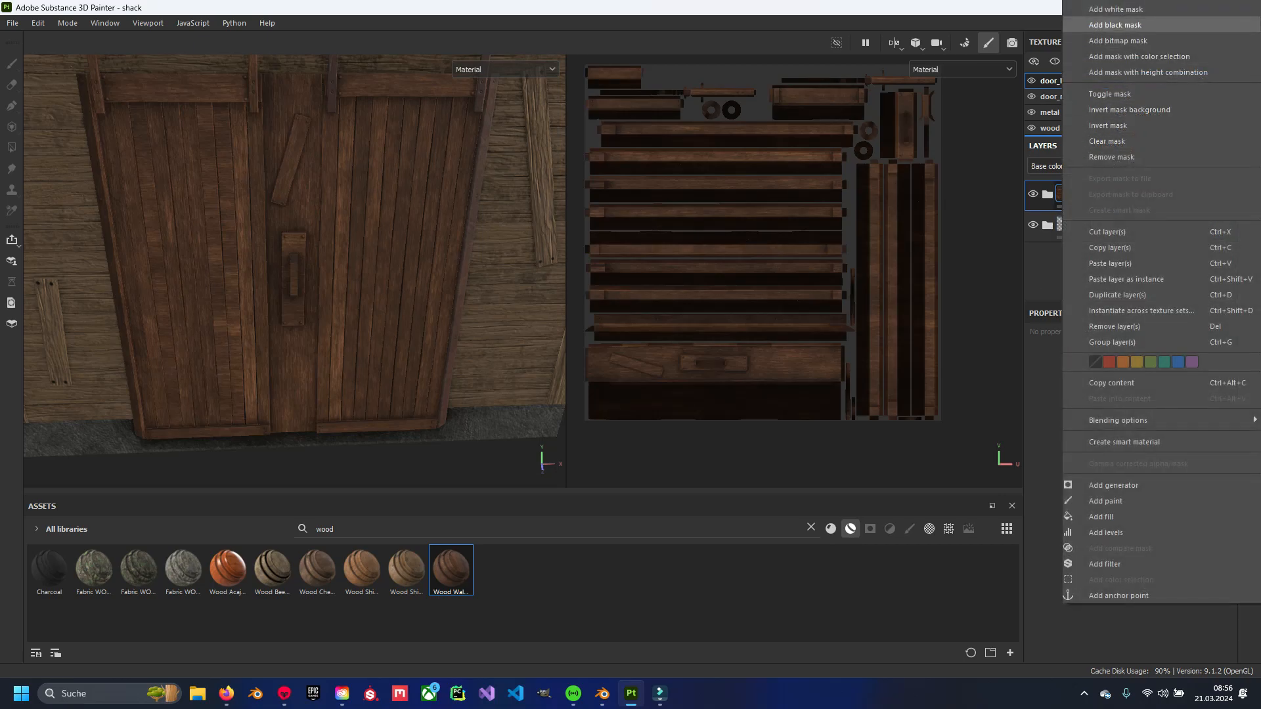
{"action": "key", "text": "Escape"}
Expand the wood folder and toggle the visibility of its Wood Walnut layers to compare the grain on the left door.
{"action": "left_click_drag", "start_coordinate": [295, 282], "coordinate": [295, 253], "text": "alt"}
{"action": "middle_click_drag", "start_coordinate": [295, 253], "coordinate": [460, 368], "text": "alt"}
{"action": "scroll", "coordinate": [459, 367], "scroll_direction": "up", "scroll_amount": 2}
{"action": "scroll", "coordinate": [423, 253], "scroll_direction": "up", "scroll_amount": 2}
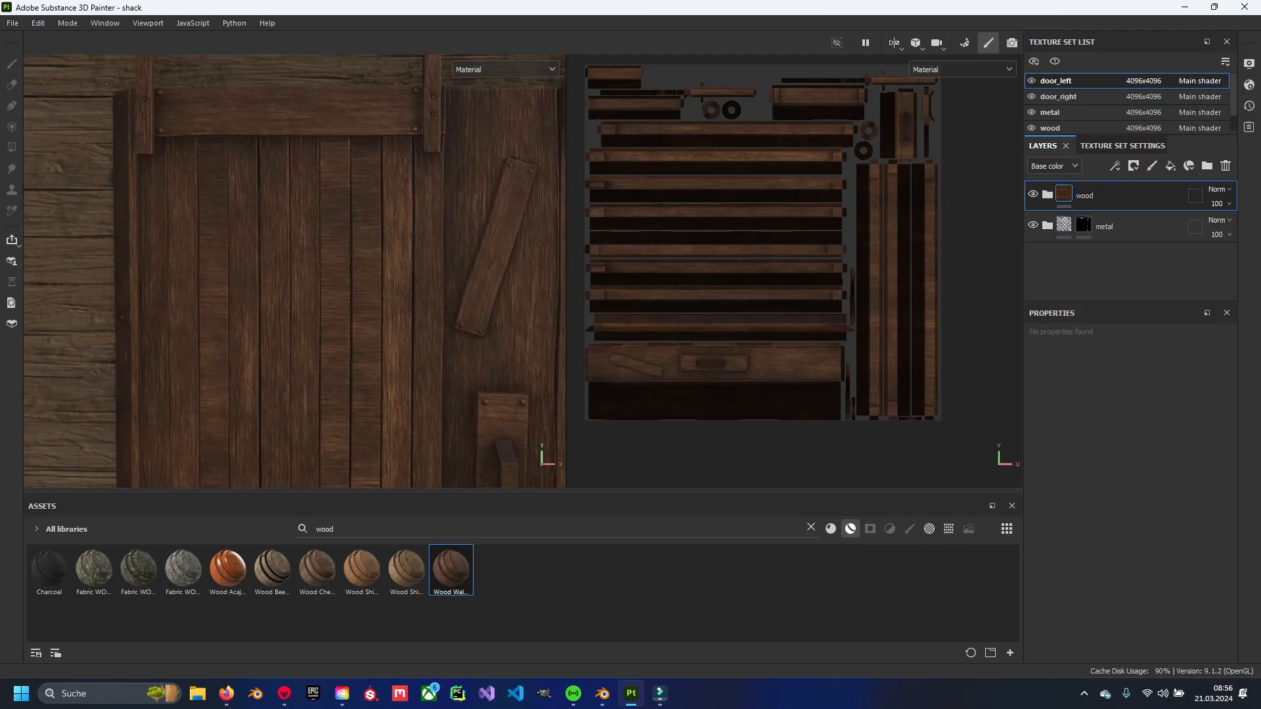
{"action": "left_click", "coordinate": [1047, 195]}
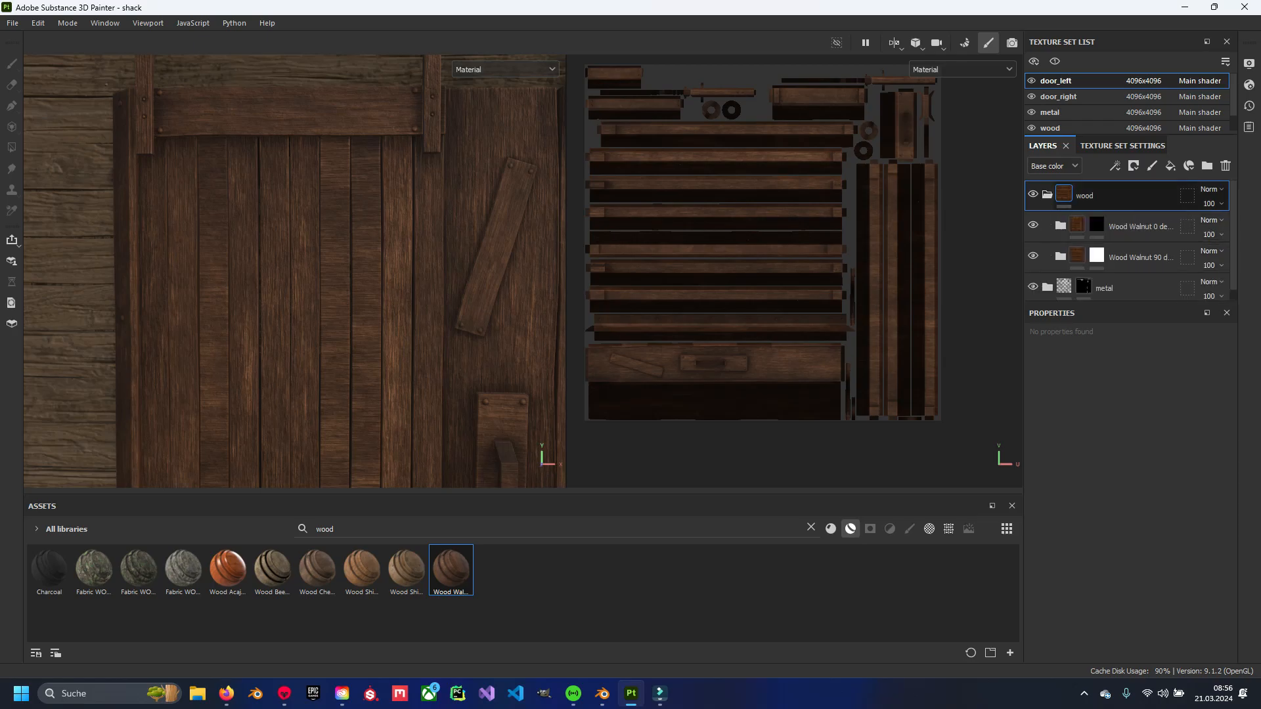
{"action": "scroll", "coordinate": [295, 355], "scroll_direction": "up", "scroll_amount": 1}
{"action": "middle_click_drag", "start_coordinate": [295, 276], "coordinate": [354, 355], "text": "alt"}
{"action": "left_click", "coordinate": [1033, 225]}
{"action": "left_click", "coordinate": [1033, 255]}
{"action": "left_click", "coordinate": [1033, 256]}
{"action": "scroll", "coordinate": [294, 328], "scroll_direction": "up", "scroll_amount": 2}
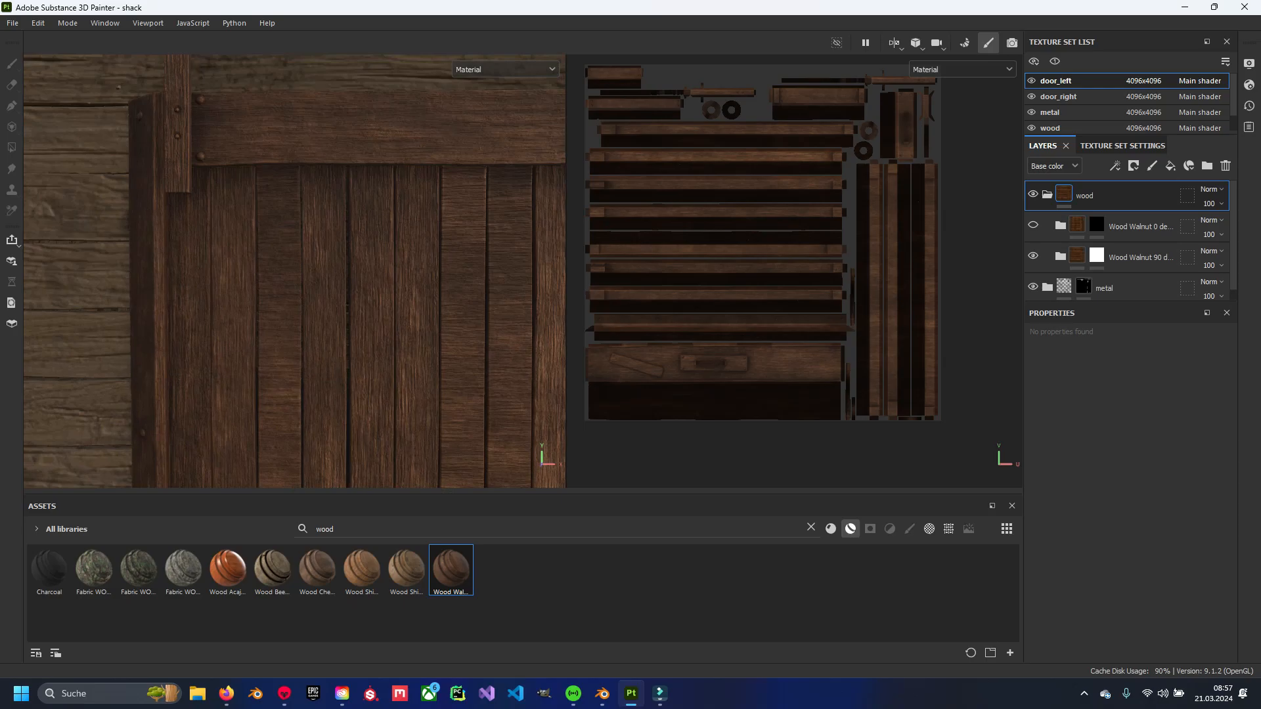
{"action": "middle_click_drag", "start_coordinate": [294, 328], "coordinate": [235, 335], "text": "alt"}
Set polygon fill to color 0 and try to fill a left-door plank on the hidden Wood Walnut 0 degrees layer's mask.
{"action": "left_click", "coordinate": [1096, 224]}
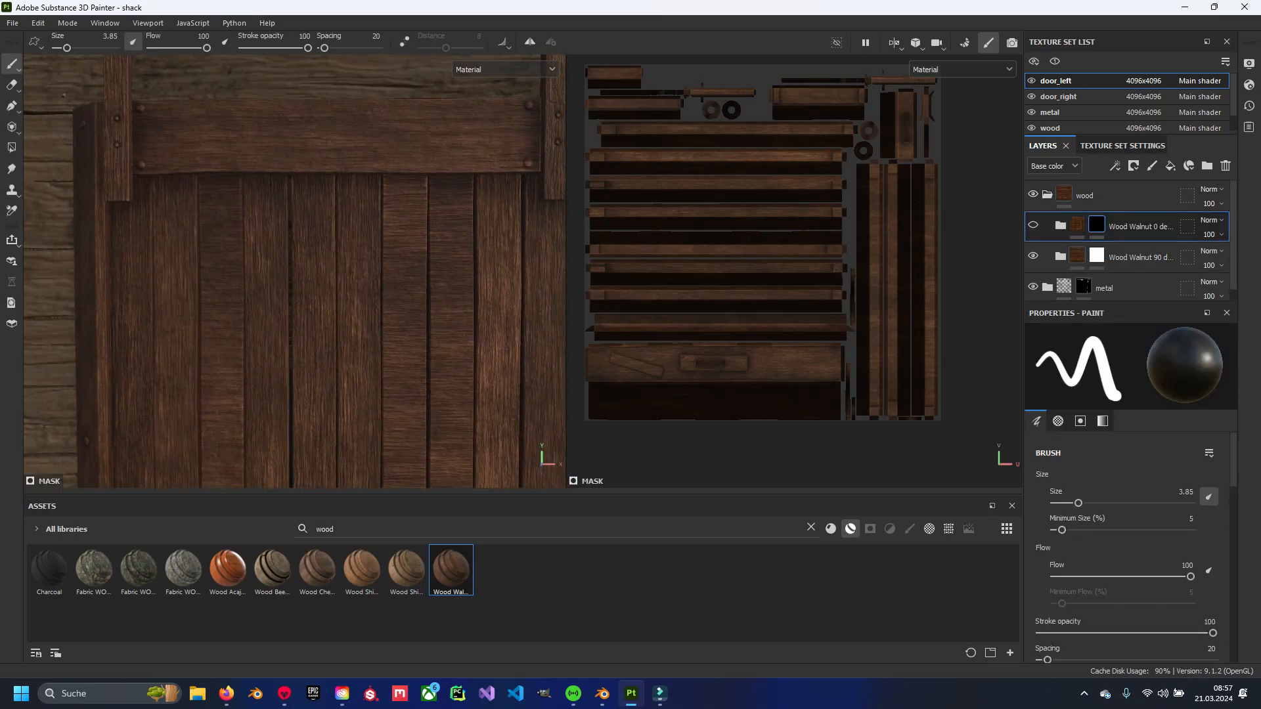
{"action": "key", "text": "4"}
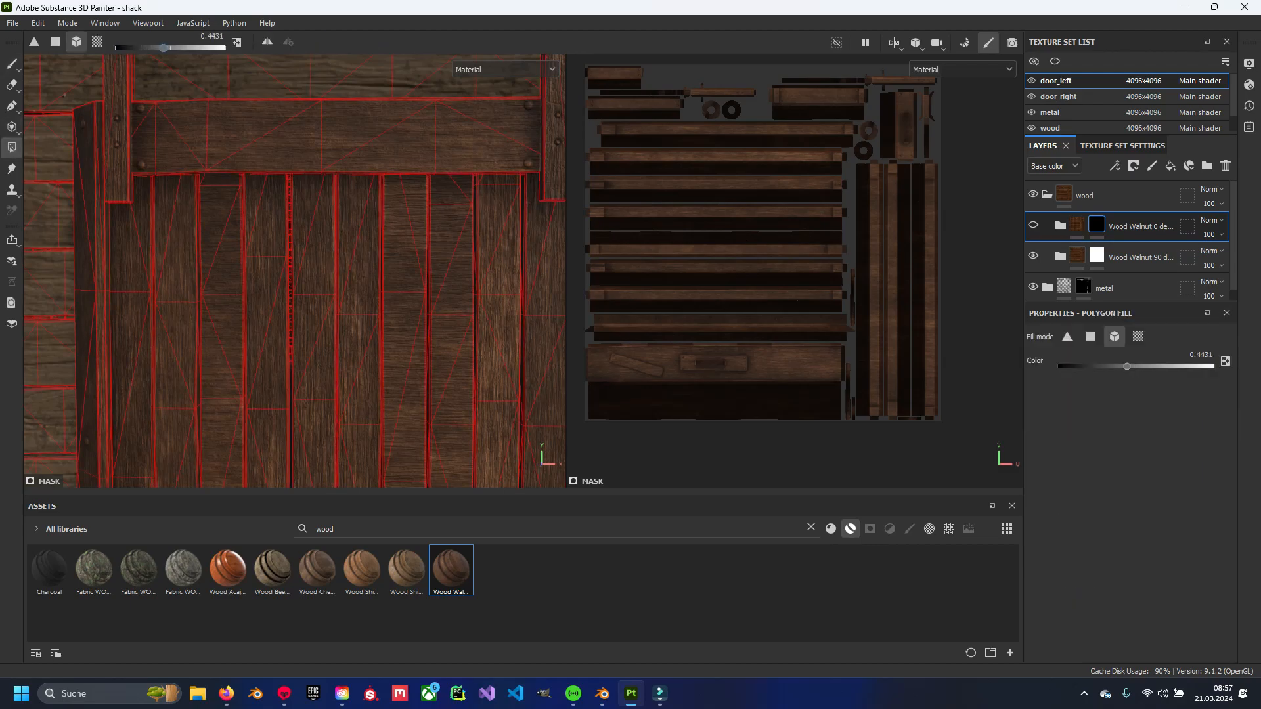
{"action": "left_click_drag", "start_coordinate": [169, 47], "coordinate": [116, 47]}
{"action": "scroll", "coordinate": [218, 283], "scroll_direction": "up", "scroll_amount": 2}
{"action": "middle_click_drag", "start_coordinate": [219, 282], "coordinate": [229, 222], "text": "alt"}
{"action": "left_click", "coordinate": [229, 221]}
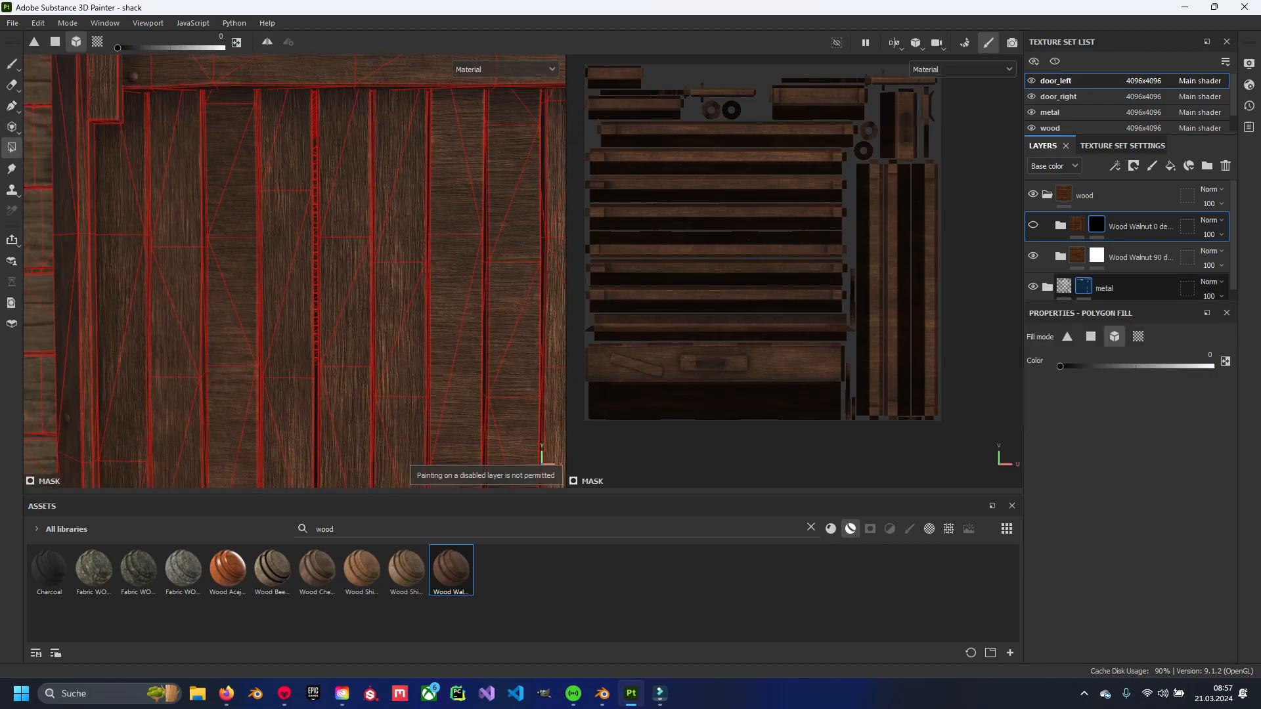
Show the Wood Walnut 0 degrees layer and transfer the vertical planks to its mask from the Wood Walnut 90 degrees mask with polygon fill.
{"action": "left_click", "coordinate": [1032, 226]}
{"action": "left_click", "coordinate": [1096, 255]}
{"action": "left_click", "coordinate": [231, 263]}
{"action": "left_click", "coordinate": [455, 263]}
{"action": "left_click", "coordinate": [512, 262]}
{"action": "left_click", "coordinate": [1096, 224]}
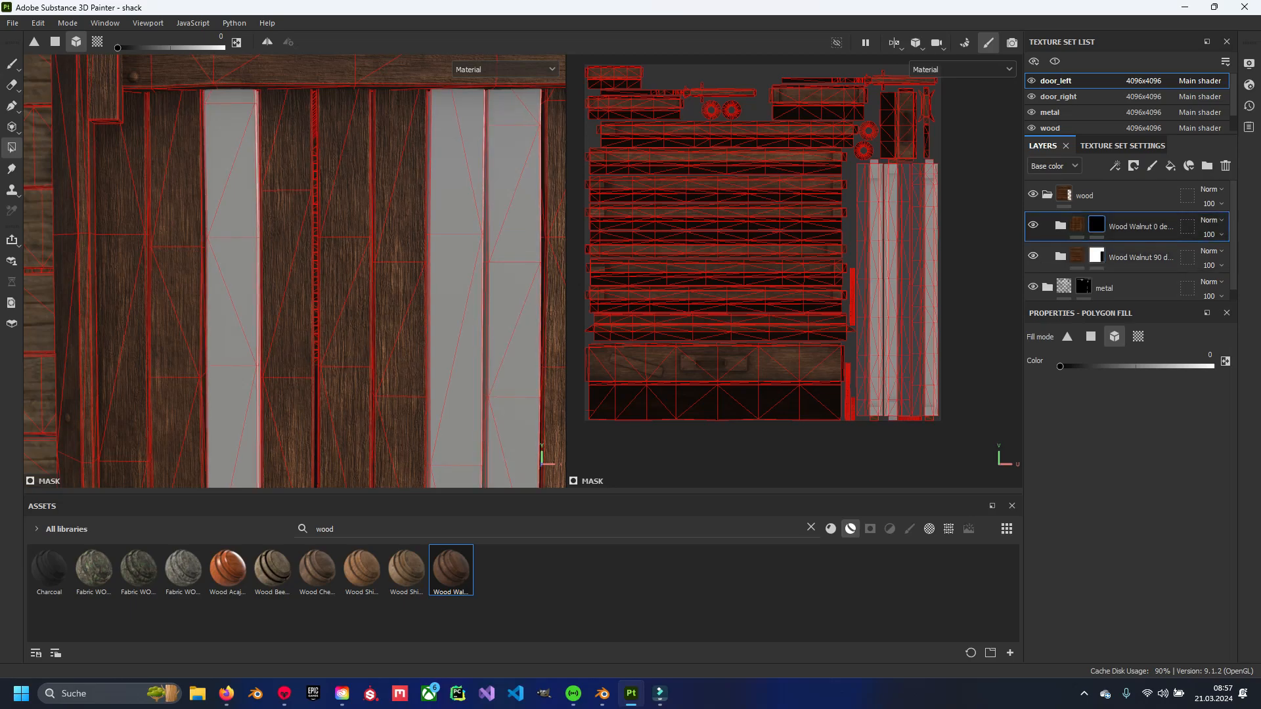
{"action": "left_click_drag", "start_coordinate": [945, 157], "coordinate": [852, 423]}
Polygon fill the left door's outer side strip and the hanger wheel areas black on the Wood Walnut 90 degrees mask.
{"action": "middle_click_drag", "start_coordinate": [132, 184], "coordinate": [348, 344], "text": "alt"}
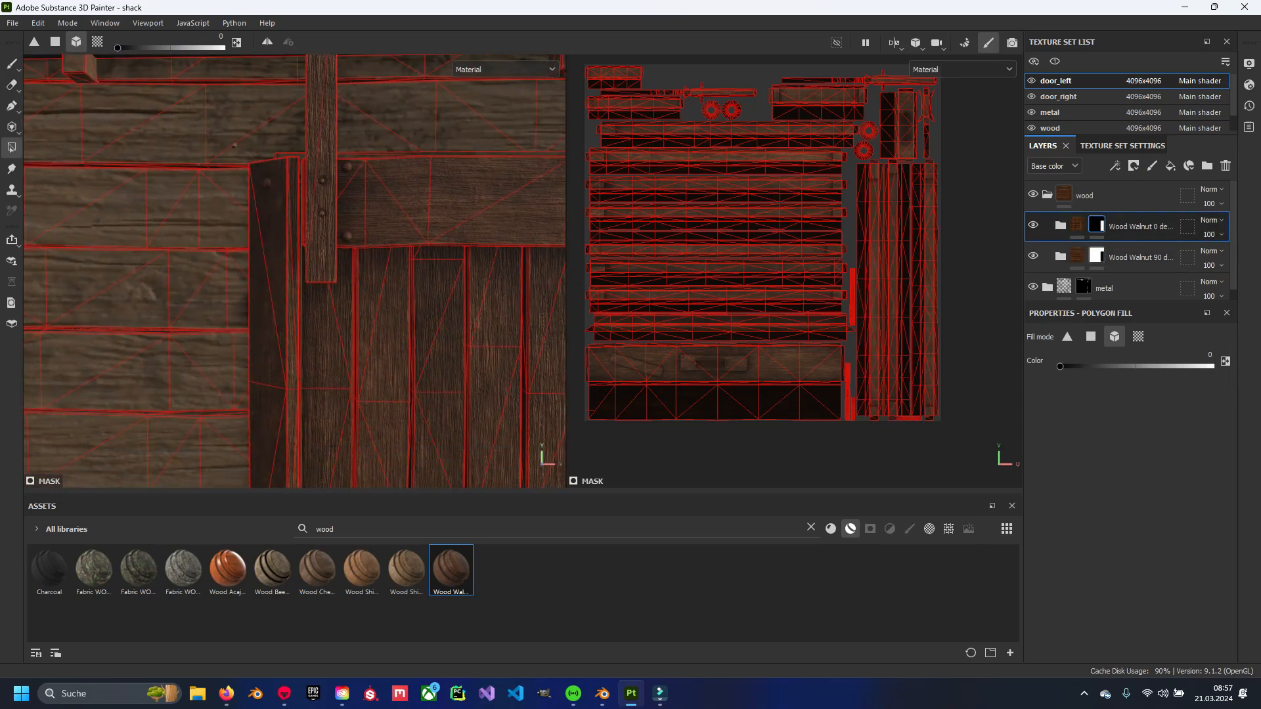
{"action": "left_click", "coordinate": [1096, 256]}
{"action": "left_click", "coordinate": [274, 321]}
{"action": "middle_click_drag", "start_coordinate": [276, 151], "coordinate": [212, 410], "text": "alt"}
{"action": "left_click_drag", "start_coordinate": [160, 232], "coordinate": [230, 182]}
{"action": "scroll", "coordinate": [213, 237], "scroll_direction": "down", "scroll_amount": 2}
{"action": "middle_click_drag", "start_coordinate": [213, 237], "coordinate": [52, 246], "text": "alt"}
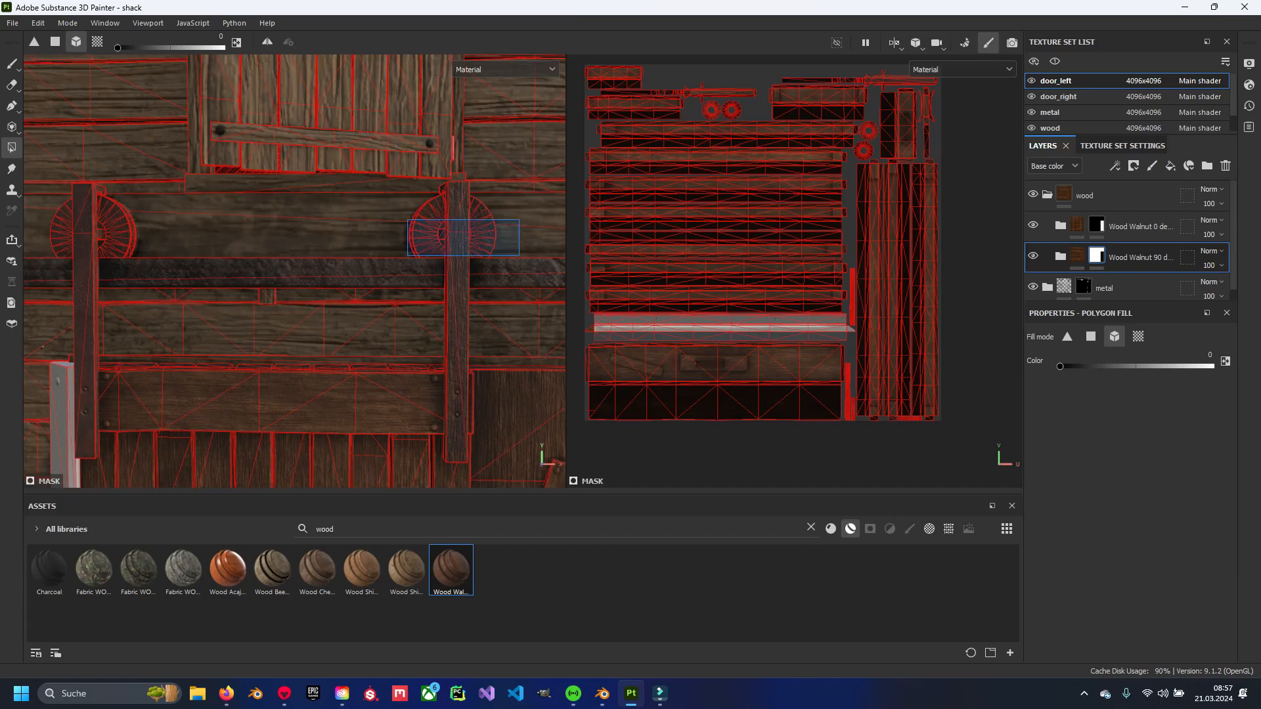
Polygon fill the left door's outer side strip with color 1 on the metal folder's mask.
{"action": "left_click", "coordinate": [1095, 224]}
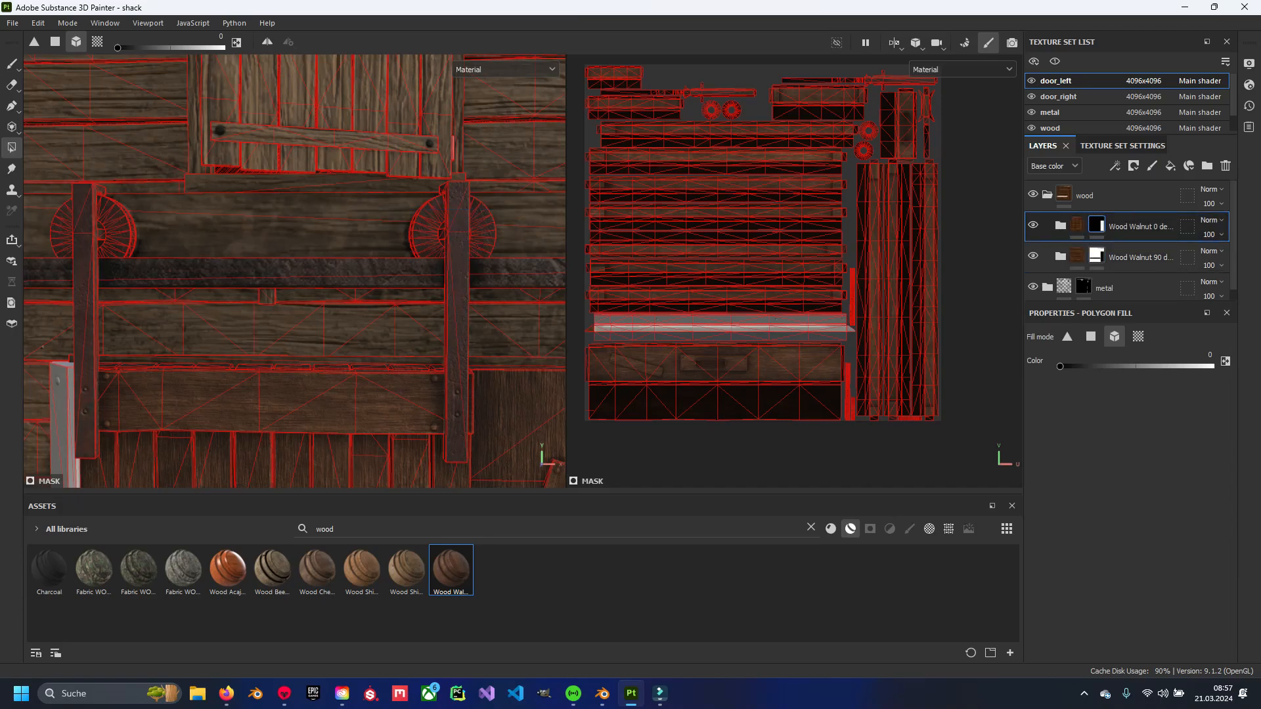
{"action": "left_click", "coordinate": [11, 63]}
{"action": "scroll", "coordinate": [371, 220], "scroll_direction": "down", "scroll_amount": 1}
{"action": "mouse_move", "coordinate": [308, 394]}
{"action": "middle_mouse_down", "text": "alt"}
{"action": "mouse_move", "coordinate": [371, 220]}
{"action": "mouse_move", "coordinate": [394, 59]}
{"action": "mouse_move", "coordinate": [220, 178]}
{"action": "mouse_move", "coordinate": [220, 253]}
{"action": "mouse_move", "coordinate": [343, 313]}
{"action": "mouse_move", "coordinate": [276, 281]}
{"action": "middle_mouse_up", "text": "alt"}
{"action": "left_click", "coordinate": [1117, 288]}
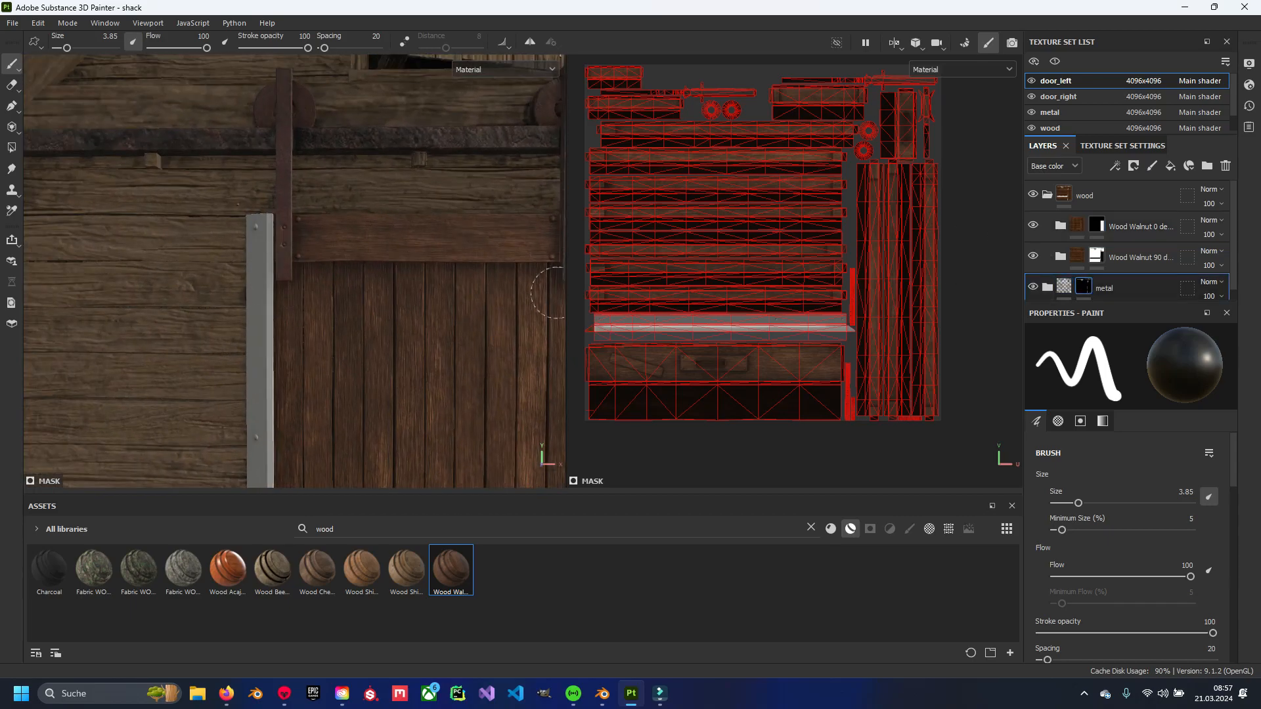
{"action": "left_click", "coordinate": [12, 147]}
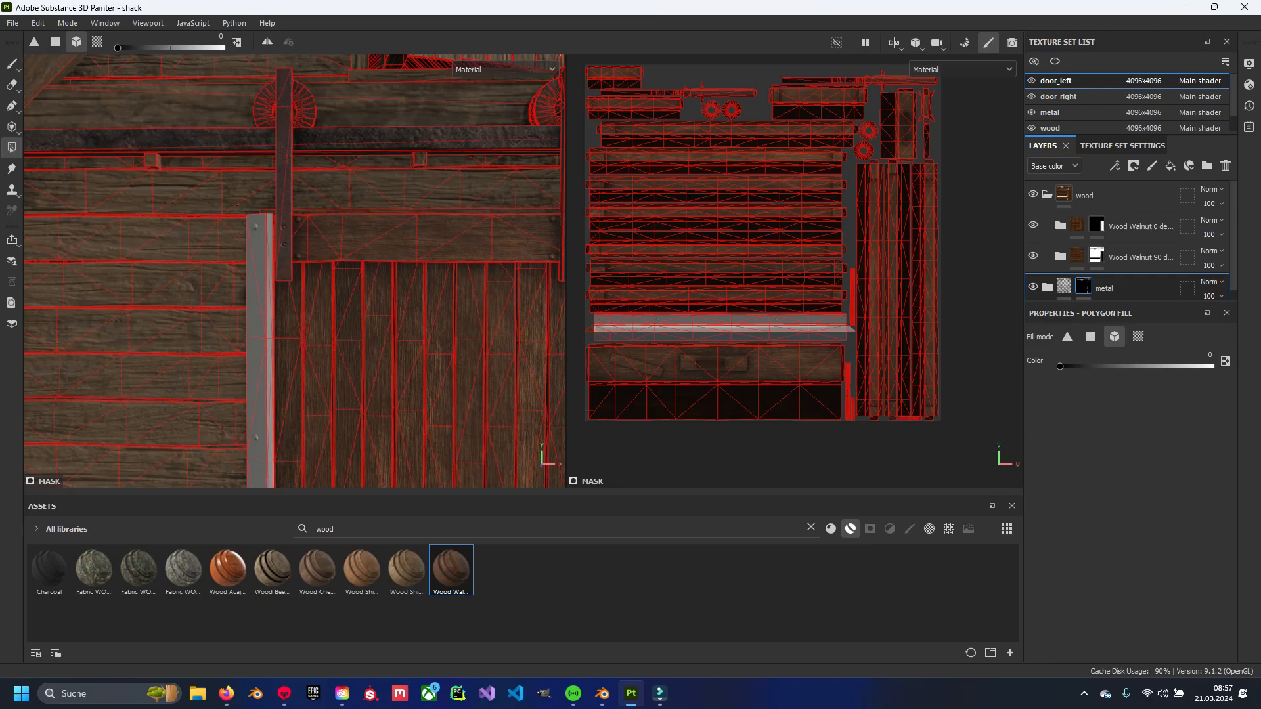
{"action": "scroll", "coordinate": [253, 275], "scroll_direction": "up", "scroll_amount": 1}
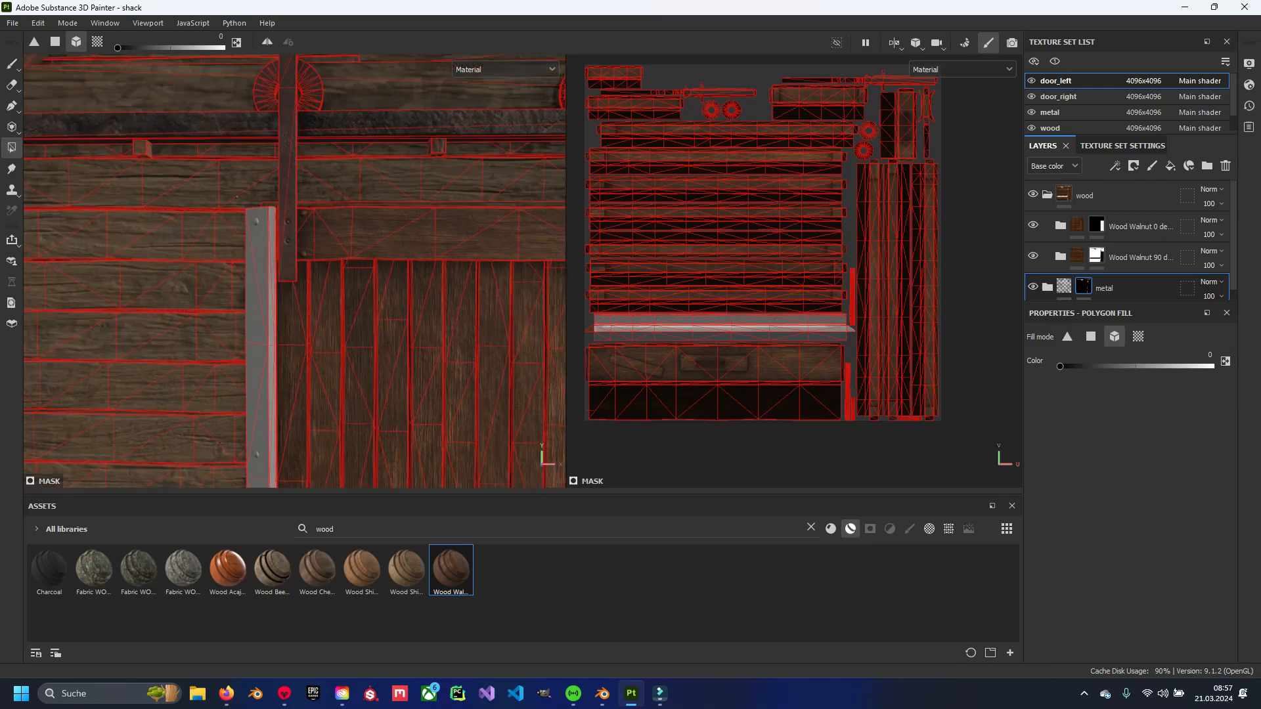
{"action": "key", "text": "x"}
{"action": "left_click", "coordinate": [256, 274]}
Expand the metal folder and fill the side strip with color 1 on its nested masks, including the color layer's mask.
{"action": "left_click", "coordinate": [1047, 287]}
{"action": "scroll", "coordinate": [1095, 263], "scroll_direction": "down", "scroll_amount": 3}
{"action": "left_click", "coordinate": [1096, 221]}
{"action": "left_click", "coordinate": [260, 276]}
{"action": "scroll", "coordinate": [1117, 243], "scroll_direction": "down", "scroll_amount": 4}
{"action": "left_click", "coordinate": [1083, 276]}
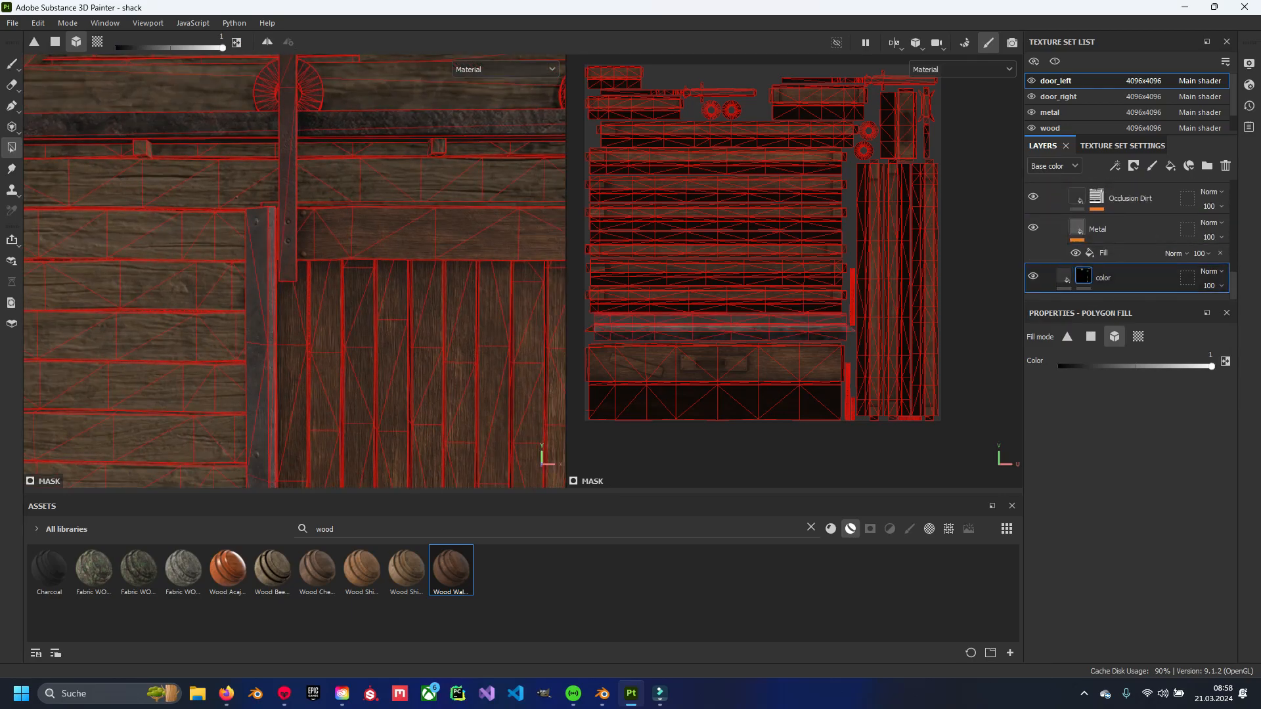
{"action": "left_click", "coordinate": [260, 276]}
Leave polygon fill for the Paint tool and examine both doors' wood, the metal hangers and the handle plate.
{"action": "key", "text": "1"}
{"action": "scroll", "coordinate": [260, 276], "scroll_direction": "down", "scroll_amount": 3}
{"action": "scroll", "coordinate": [282, 276], "scroll_direction": "up", "scroll_amount": 3}
{"action": "middle_click_drag", "start_coordinate": [289, 131], "coordinate": [289, 420], "text": "alt"}
{"action": "middle_click_drag", "start_coordinate": [425, 202], "coordinate": [290, 219], "text": "alt"}
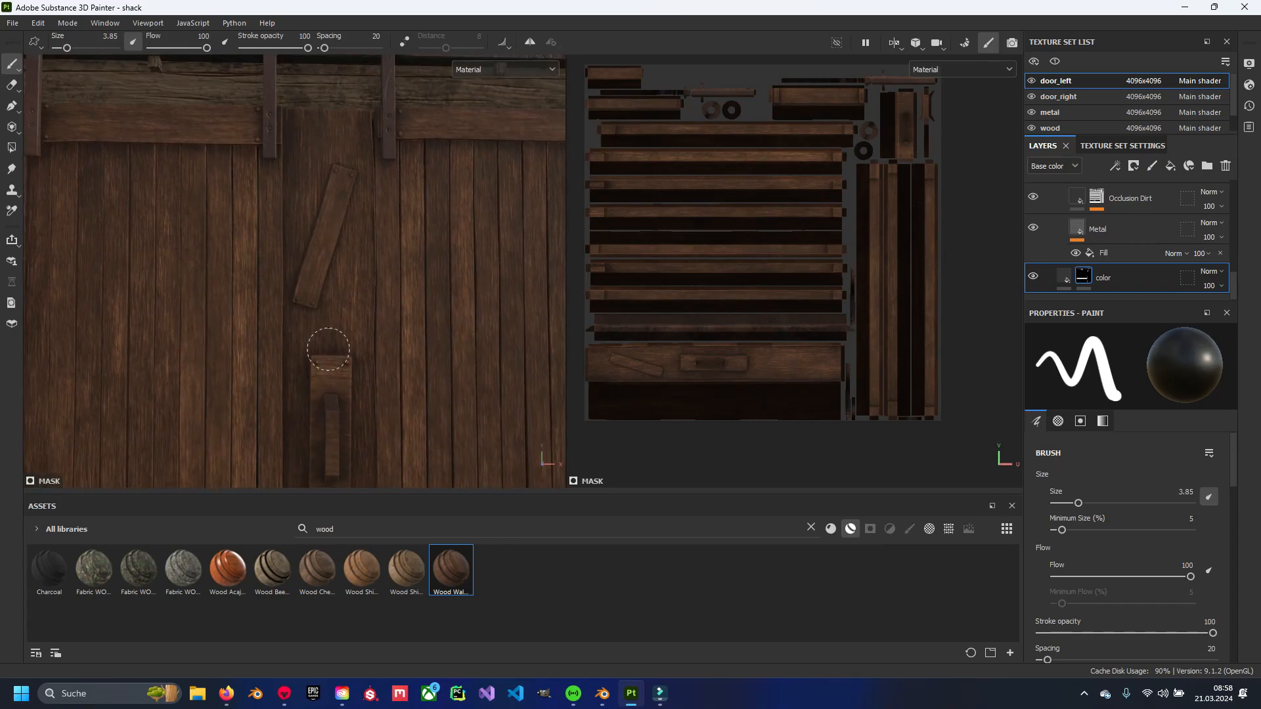
{"action": "mouse_move", "coordinate": [321, 342]}
{"action": "left_mouse_down", "text": "alt"}
{"action": "mouse_move", "coordinate": [330, 292]}
{"action": "mouse_move", "coordinate": [337, 340]}
{"action": "left_mouse_up", "text": "alt"}
{"action": "left_click_drag", "start_coordinate": [381, 456], "coordinate": [330, 394], "text": "alt"}
{"action": "middle_click_drag", "start_coordinate": [329, 394], "coordinate": [367, 307], "text": "alt"}
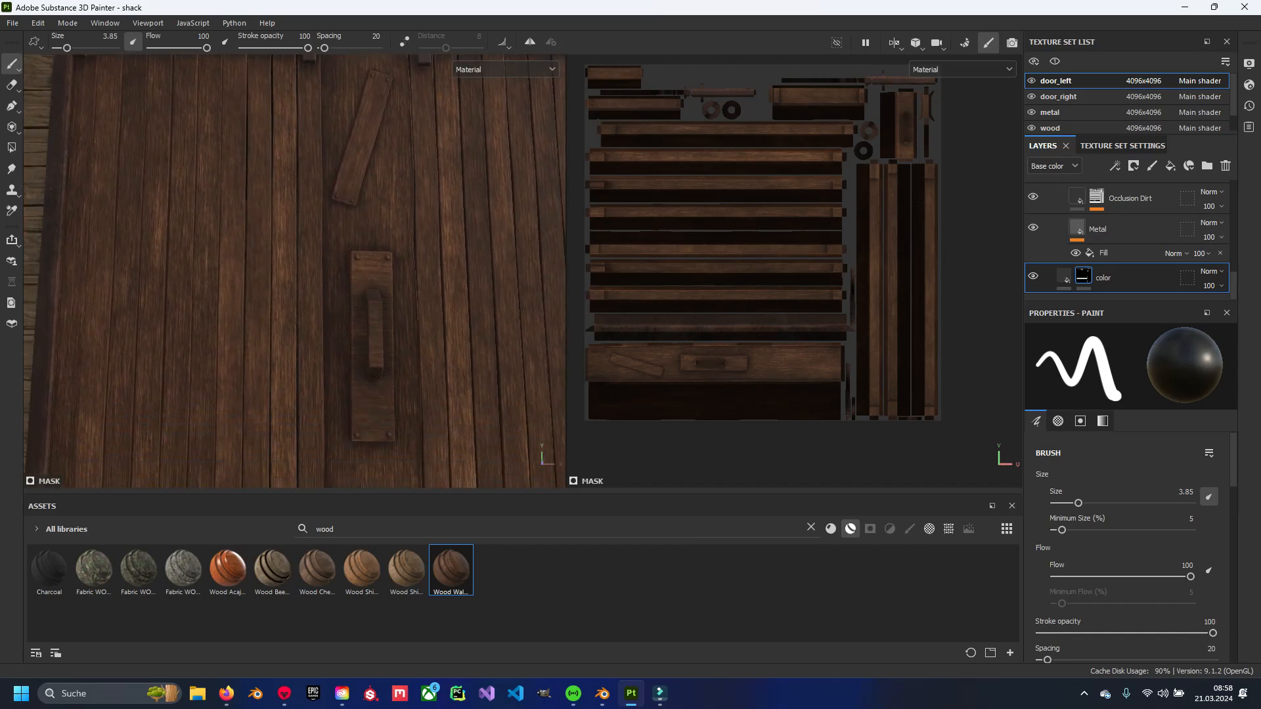
Collapse the metal folder and try applying another wood smart material from the assets to the wood folder.
{"action": "mouse_move", "coordinate": [405, 569]}
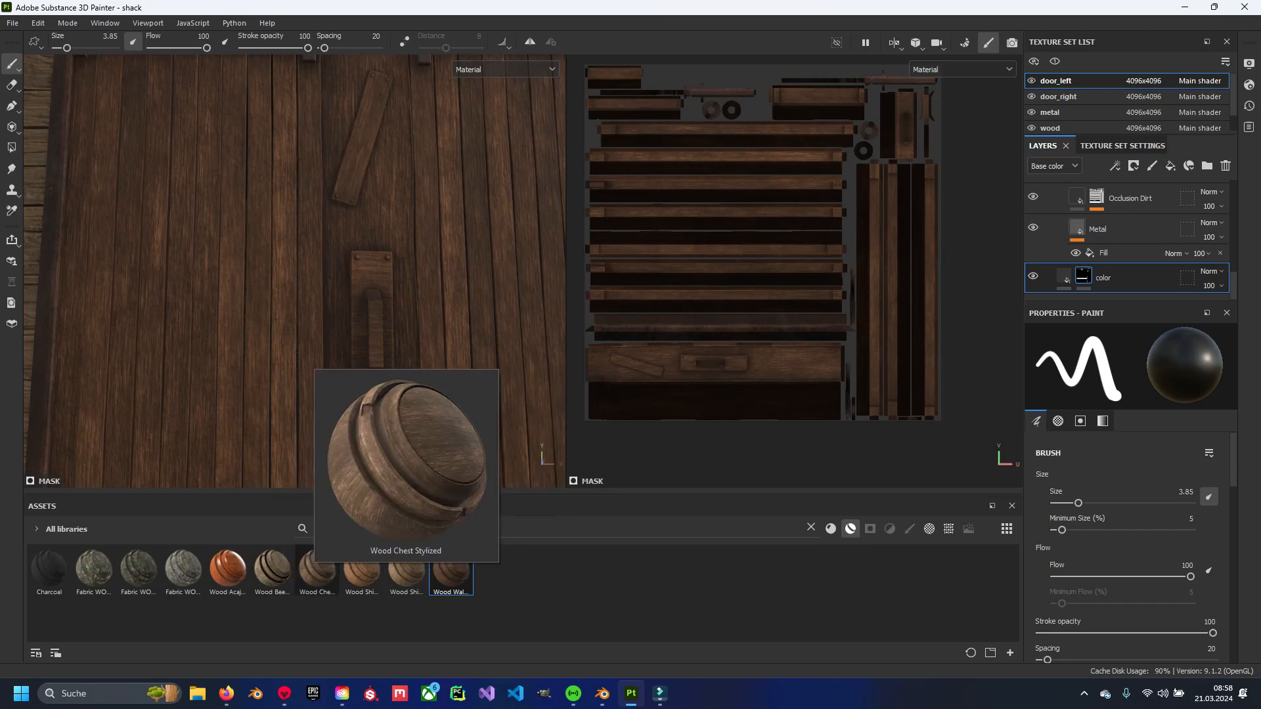
{"action": "scroll", "coordinate": [1126, 236], "scroll_direction": "up", "scroll_amount": 5}
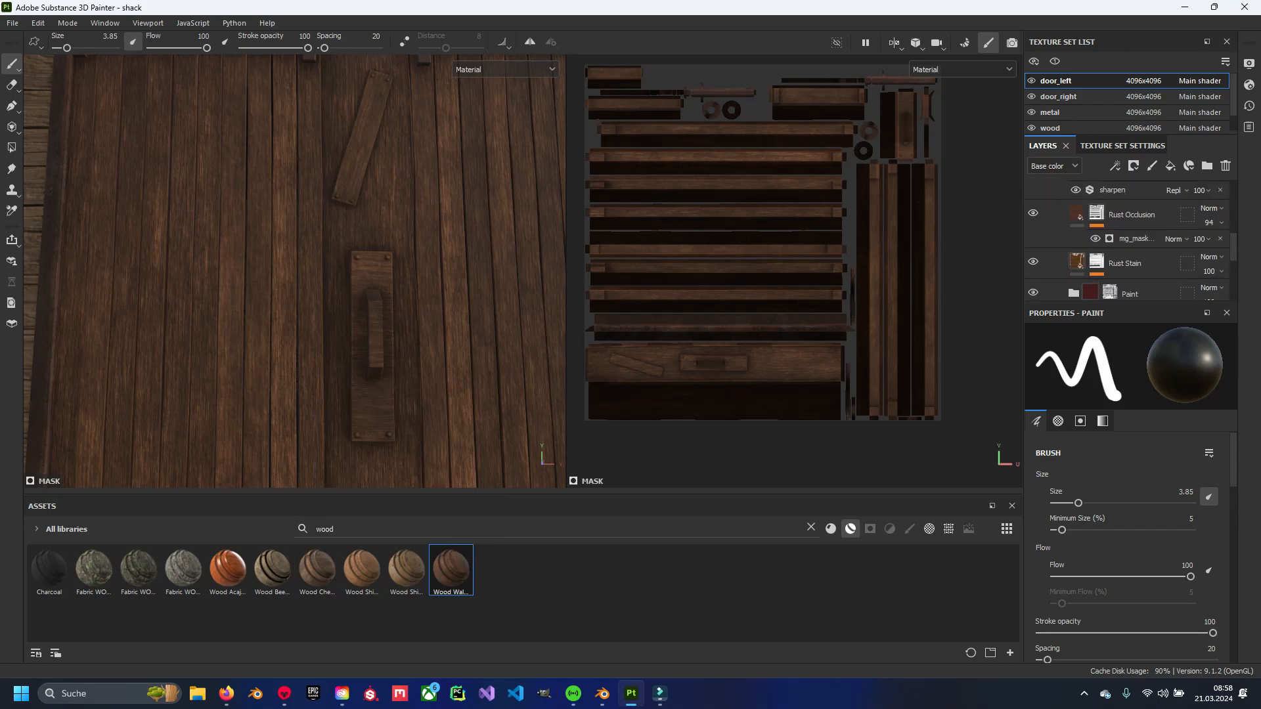
{"action": "left_click", "coordinate": [1046, 184]}
{"action": "left_click_drag", "start_coordinate": [361, 569], "coordinate": [1067, 188]}
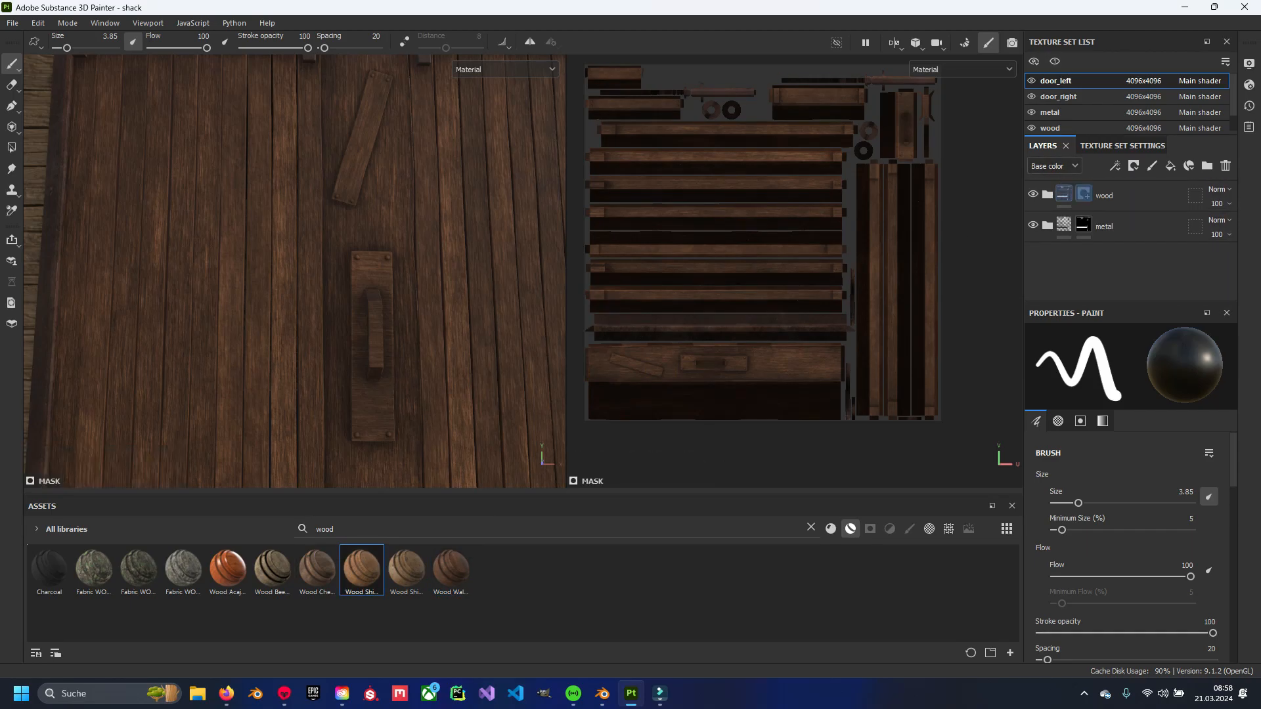
Try the Wood Beech Veined smart material above the wood folder on the left door and delete it again.
{"action": "mouse_move", "coordinate": [279, 566]}
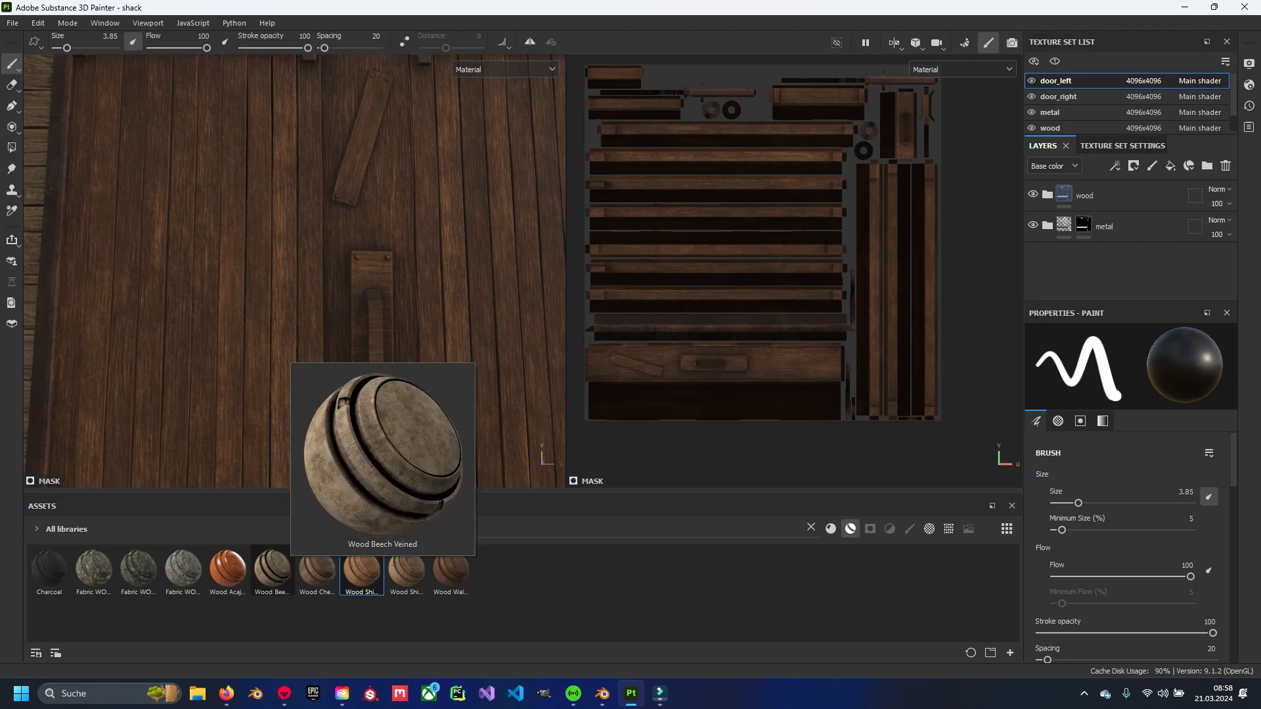
{"action": "left_click_drag", "start_coordinate": [272, 569], "coordinate": [1103, 195]}
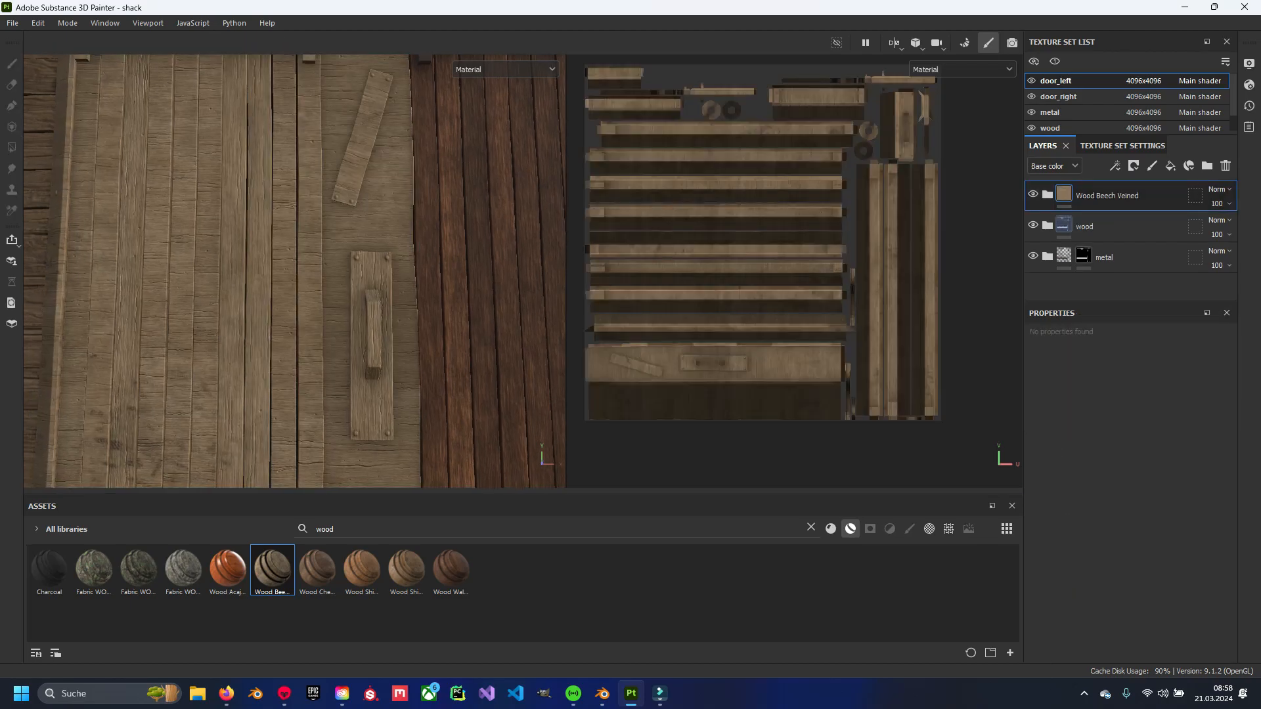
{"action": "left_click_drag", "start_coordinate": [294, 270], "coordinate": [292, 309], "text": "alt"}
{"action": "key", "text": "Delete"}
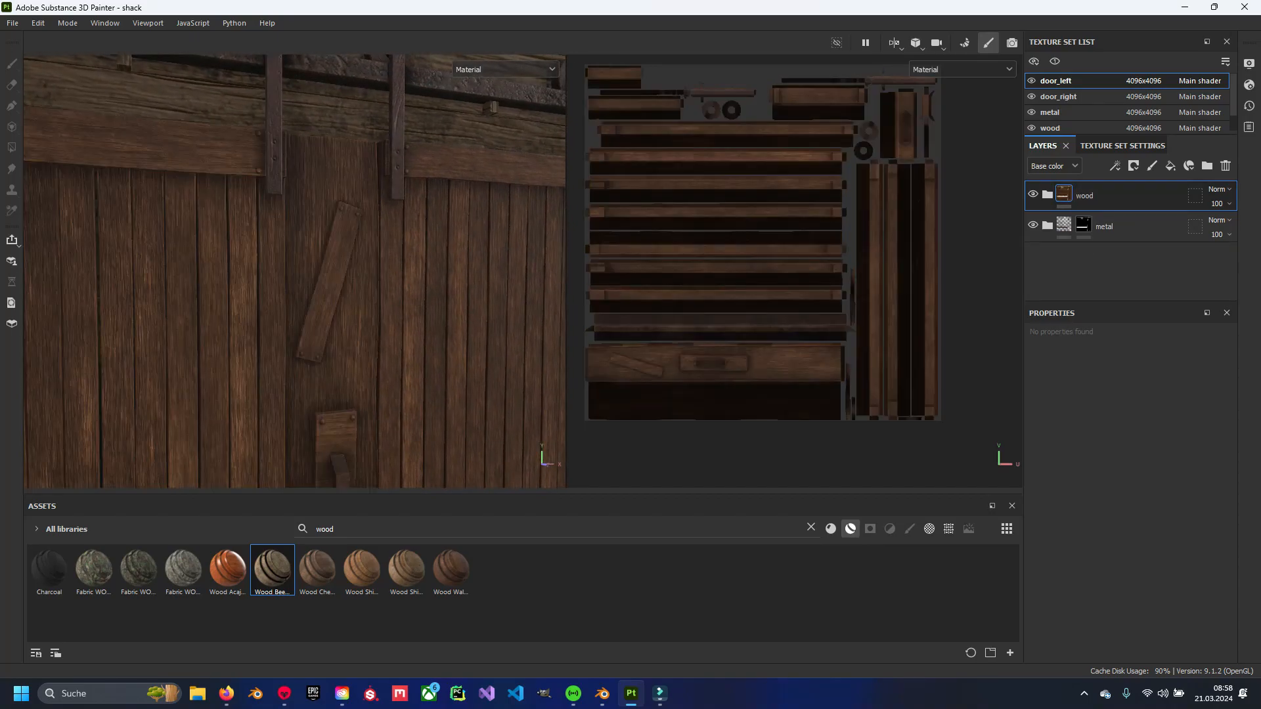
Copy the wood folder from the wood texture set and paste it into the door_left texture set.
{"action": "left_click", "coordinate": [1076, 128]}
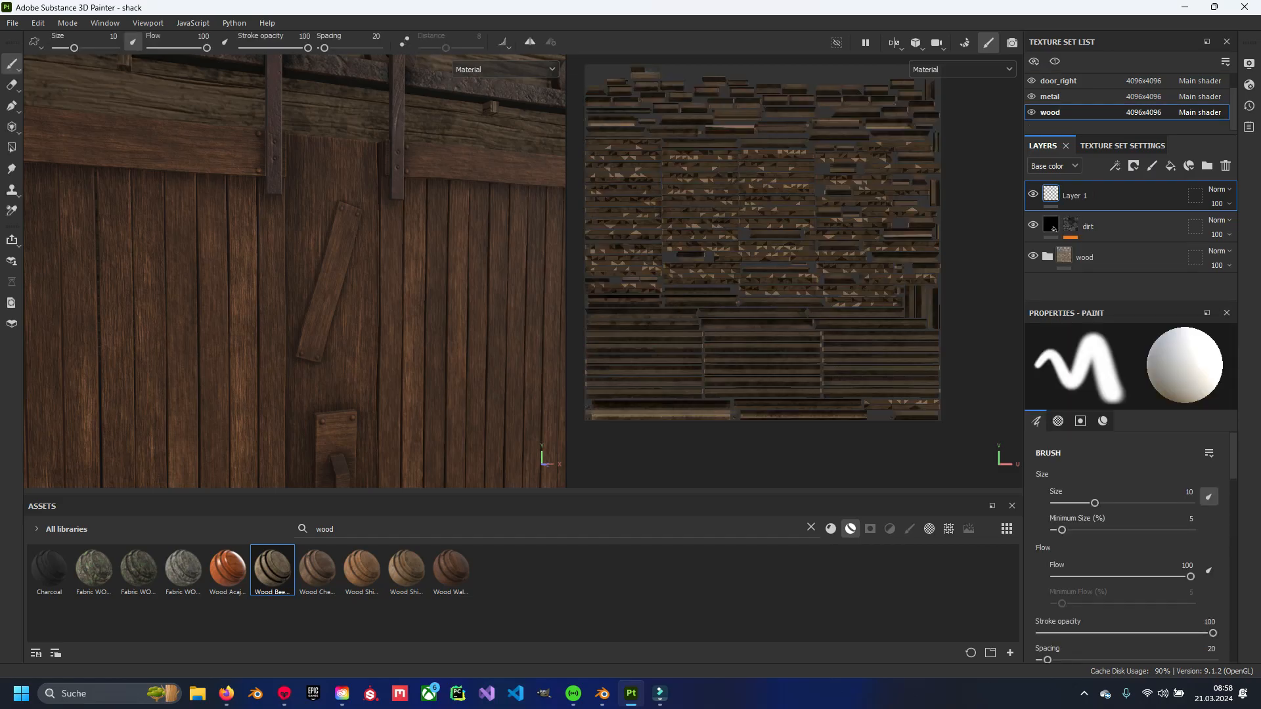
{"action": "left_click", "coordinate": [1084, 257]}
{"action": "scroll", "coordinate": [1126, 103], "scroll_direction": "up", "scroll_amount": 1}
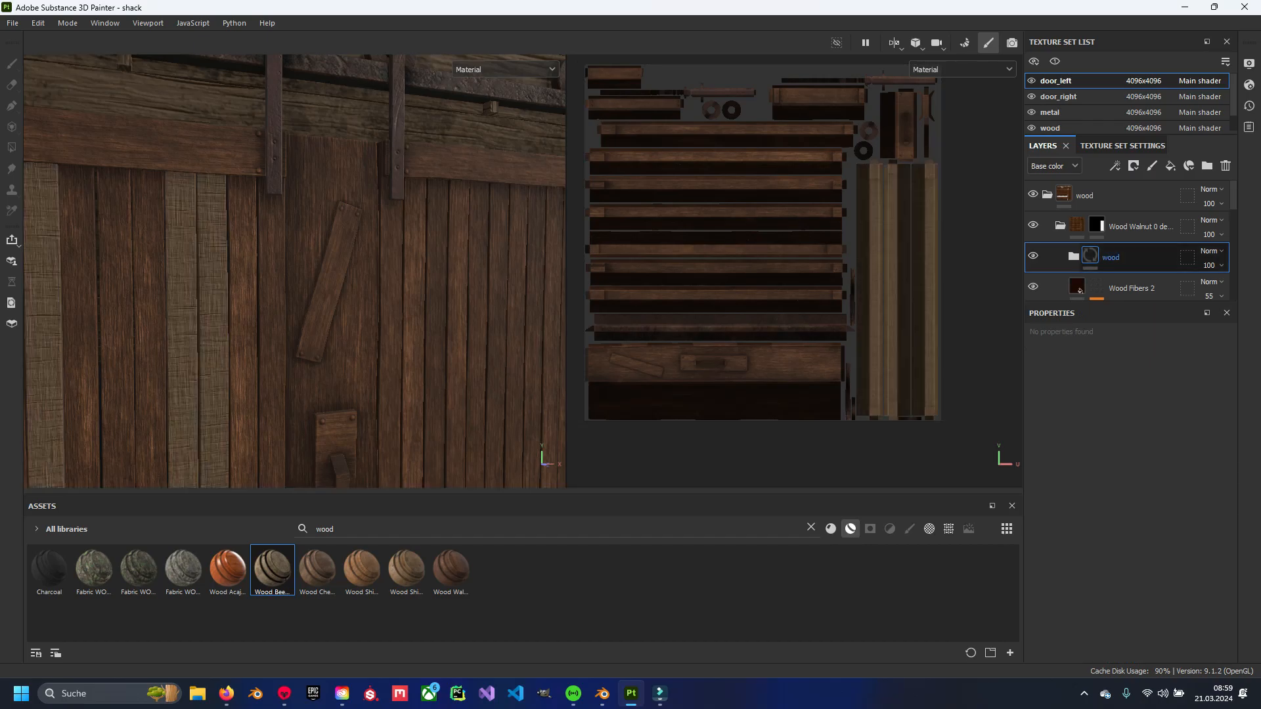
Move the pasted wood folder to the top of the door_left layer stack and collapse the walnut wood folder below it.
{"action": "left_click_drag", "start_coordinate": [1117, 257], "coordinate": [1206, 155]}
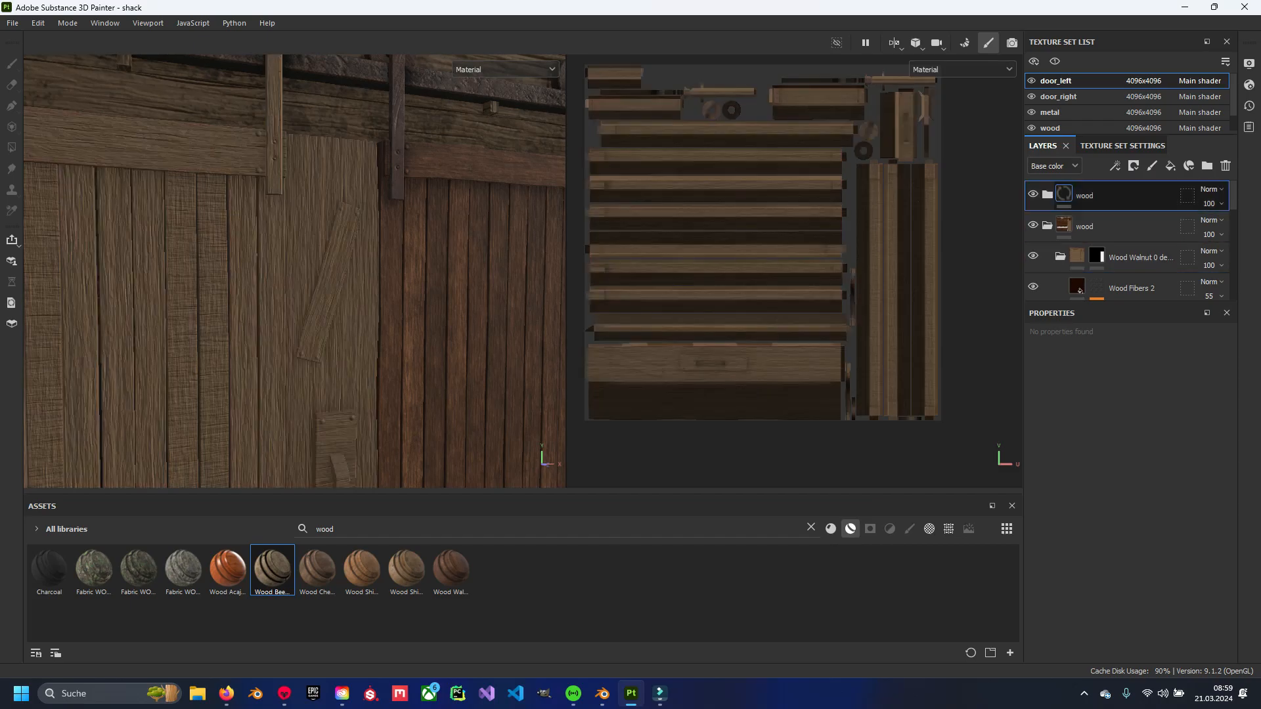
{"action": "left_click", "coordinate": [1046, 225]}
{"action": "left_click_drag", "start_coordinate": [296, 262], "coordinate": [322, 289], "text": "alt"}
{"action": "middle_click_drag", "start_coordinate": [322, 289], "coordinate": [319, 151], "text": "alt"}
{"action": "left_click_drag", "start_coordinate": [318, 151], "coordinate": [325, 164], "text": "alt"}
{"action": "scroll", "coordinate": [295, 269], "scroll_direction": "down", "scroll_amount": 4}
{"action": "left_click_drag", "start_coordinate": [296, 270], "coordinate": [243, 328], "text": "alt"}
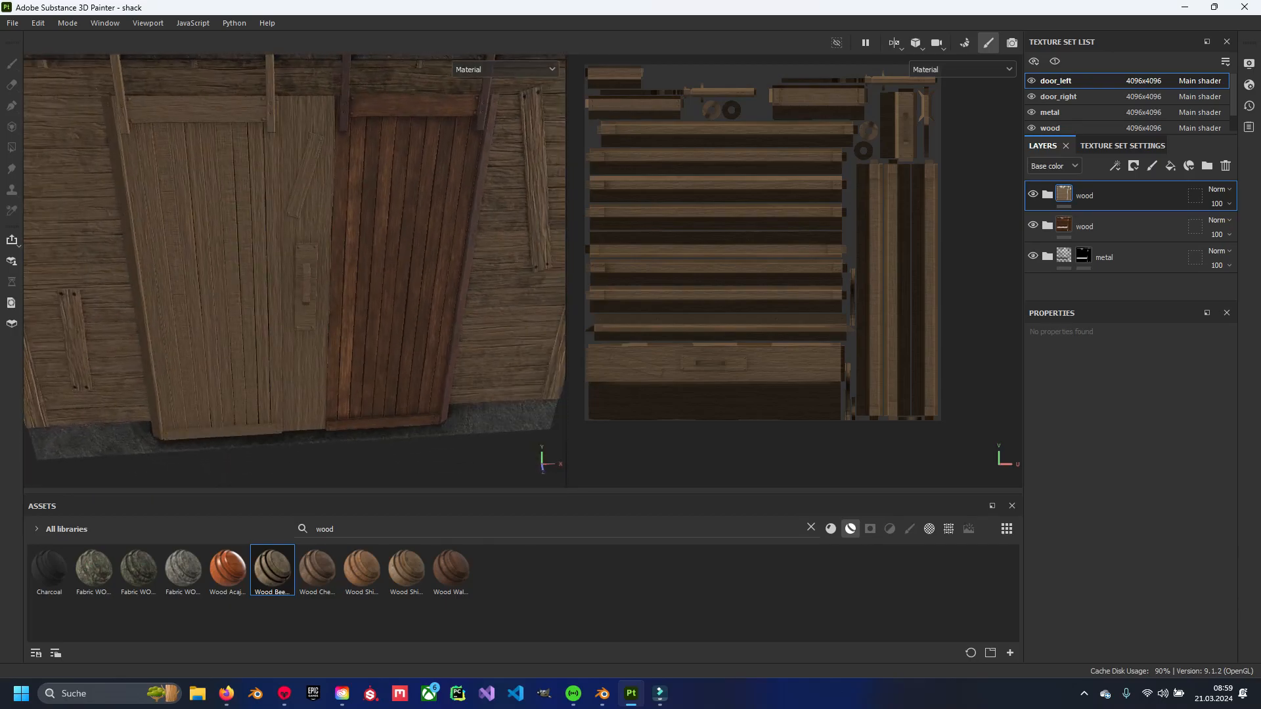
Add a black mask to the pasted wood folder on door_left and polygon-fill only the wide middle board into it.
{"action": "scroll", "coordinate": [296, 270], "scroll_direction": "up", "scroll_amount": 3}
{"action": "middle_click_drag", "start_coordinate": [295, 269], "coordinate": [322, 348], "text": "alt"}
{"action": "scroll", "coordinate": [295, 269], "scroll_direction": "up", "scroll_amount": 3}
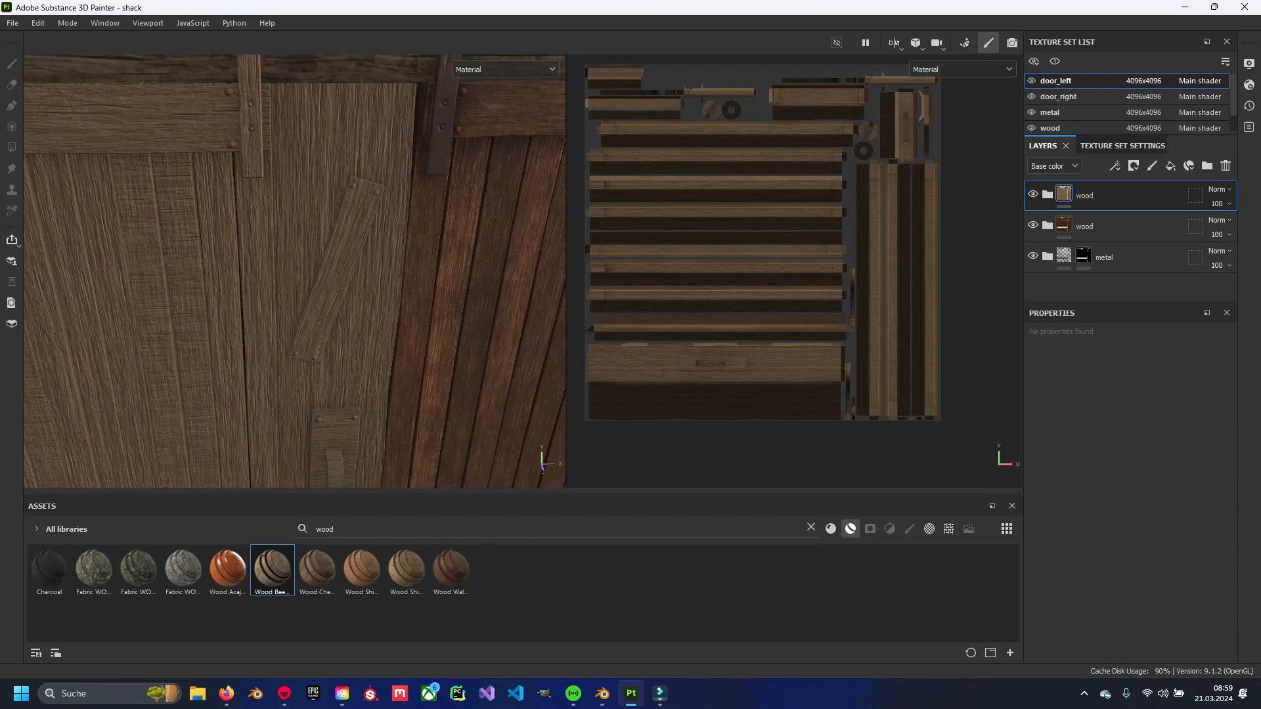
{"action": "left_click", "coordinate": [1046, 194]}
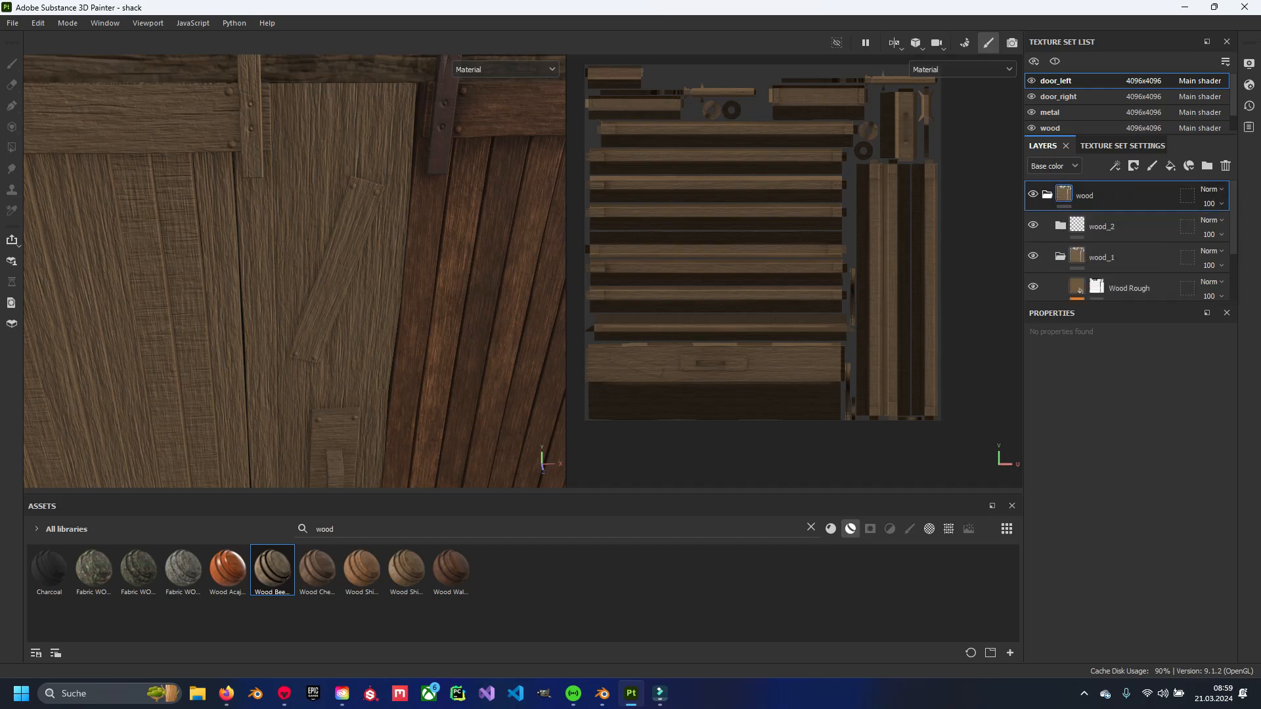
{"action": "right_click", "coordinate": [1083, 195]}
{"action": "left_click", "coordinate": [1118, 41]}
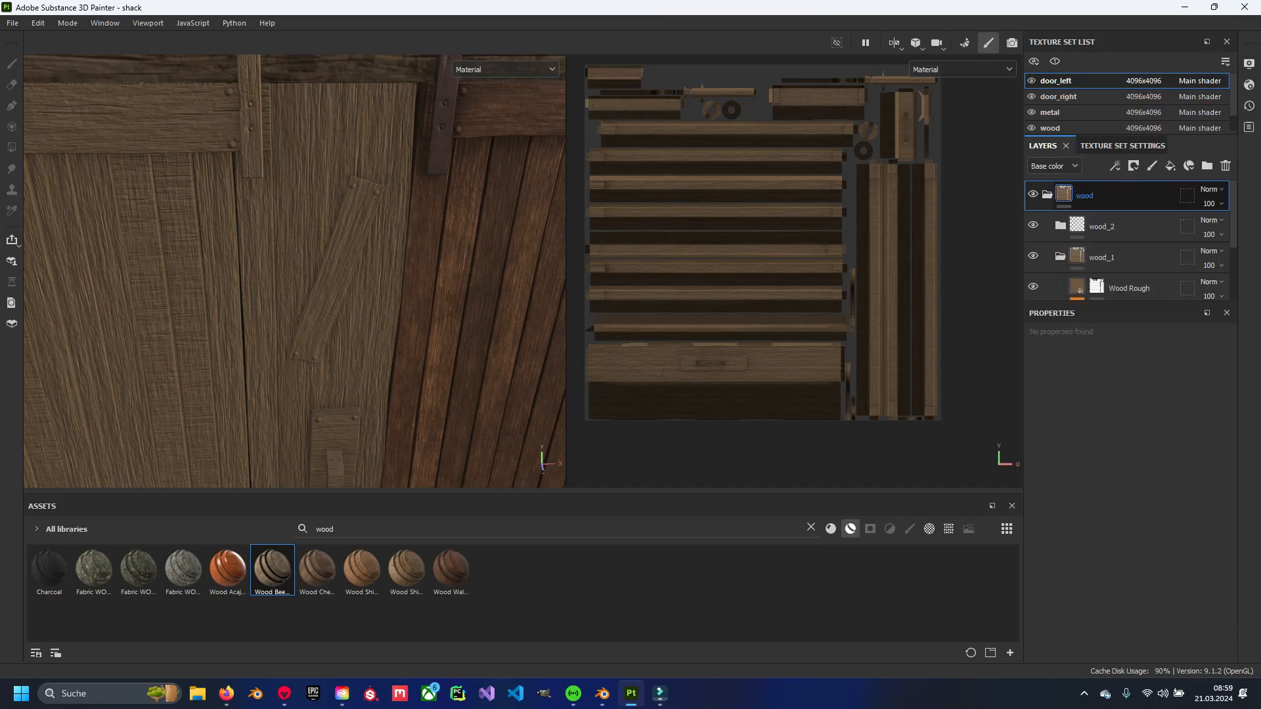
{"action": "left_click", "coordinate": [11, 147]}
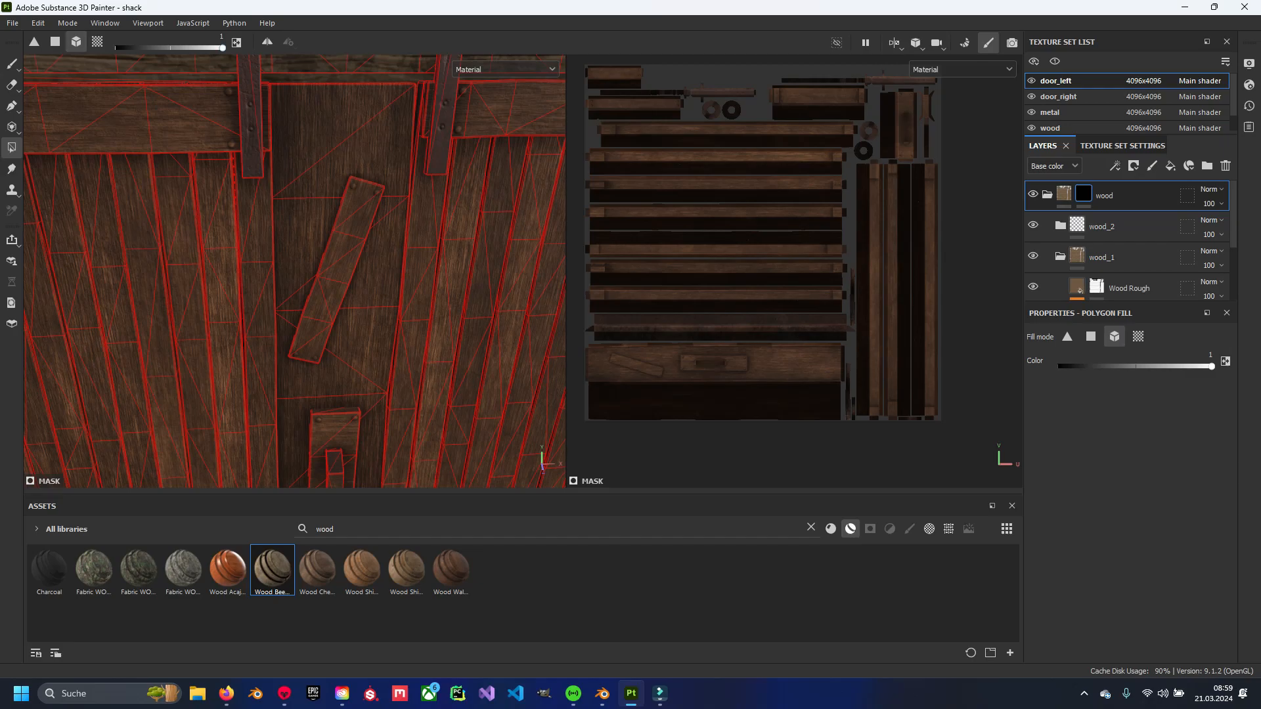
{"action": "left_click", "coordinate": [368, 289]}
{"action": "middle_click_drag", "start_coordinate": [368, 289], "coordinate": [381, 313], "text": "alt"}
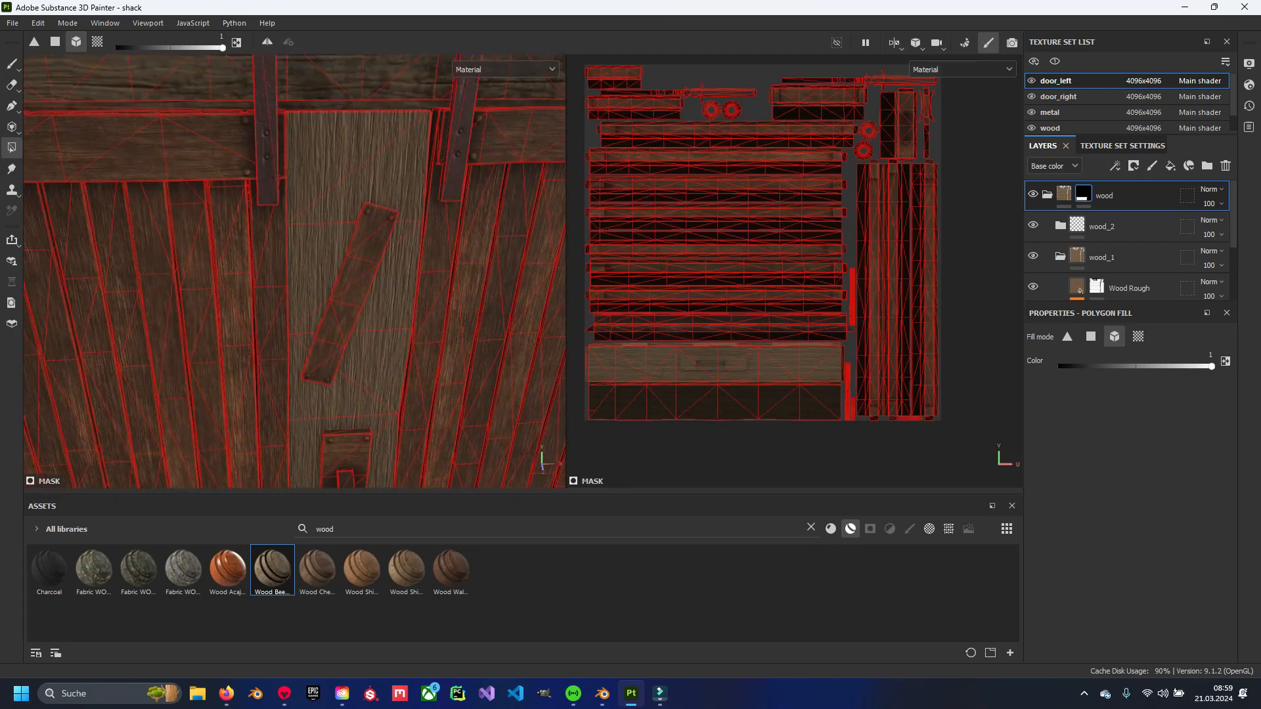
Collapse the masked wood folder and rename it wood_middlepart.
{"action": "left_click", "coordinate": [1047, 195]}
{"action": "double_click", "coordinate": [1105, 195]}
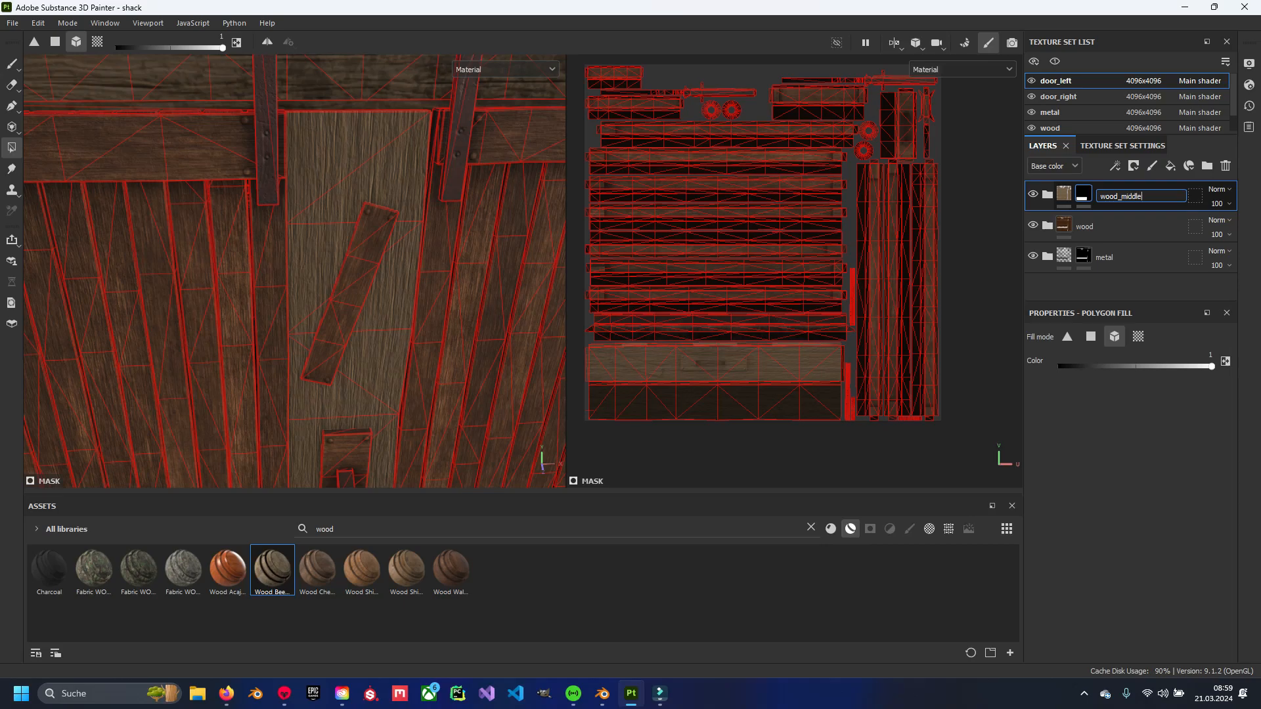
{"action": "type", "text": "wood_middlepart"}
{"action": "key", "text": "Return"}
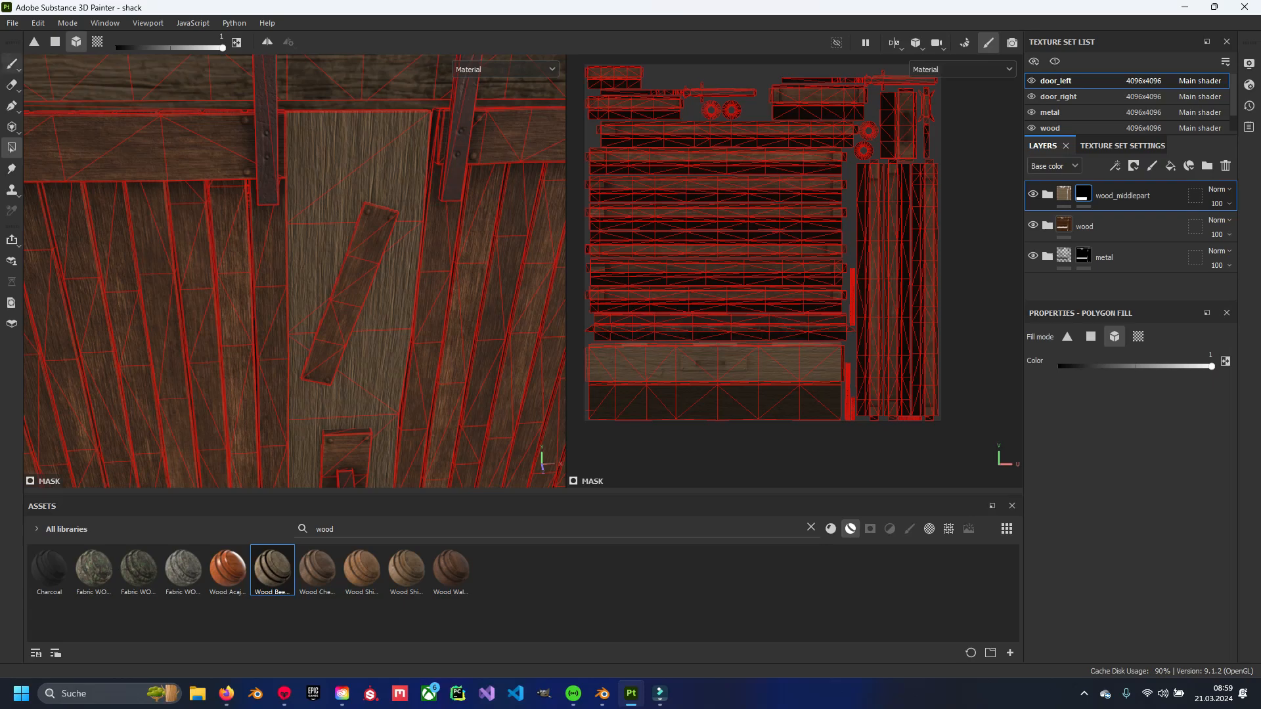
Inspect the middle board's grain up close, comparing it with the wood_middlepart layers shown and hidden, and collapse the folder.
{"action": "key", "text": "1"}
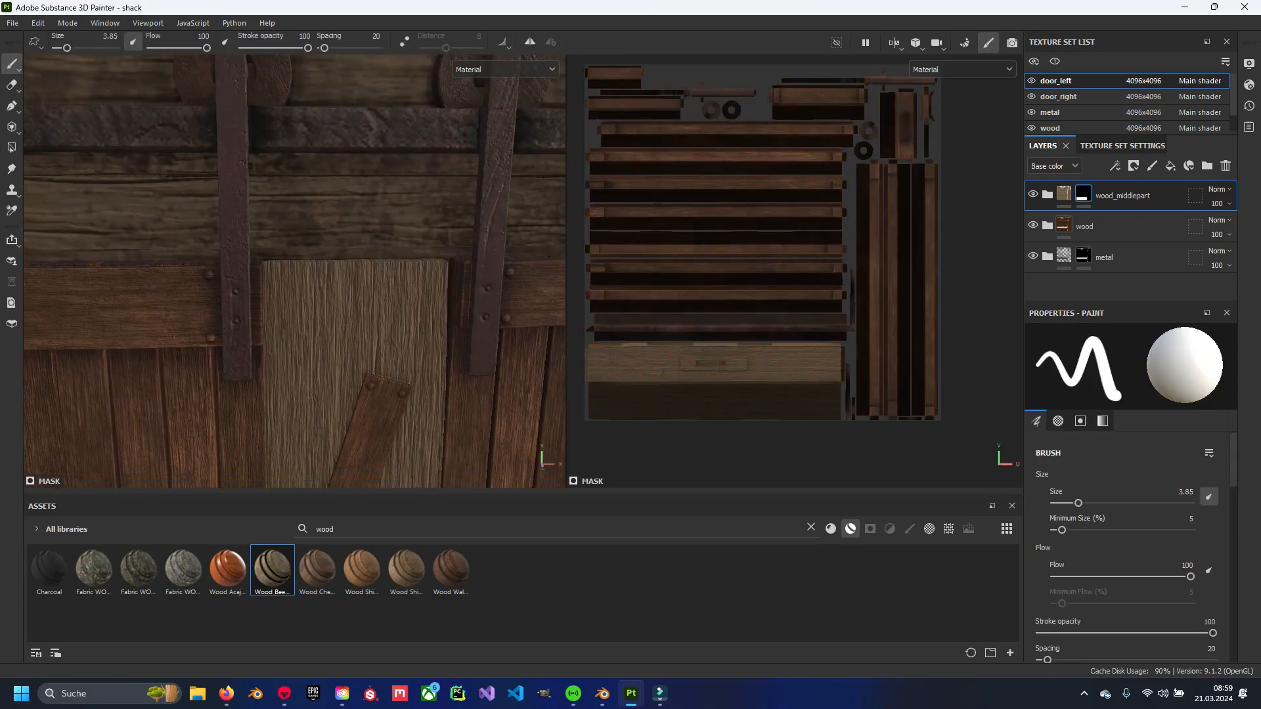
{"action": "left_click_drag", "start_coordinate": [354, 230], "coordinate": [385, 282], "text": "alt"}
{"action": "scroll", "coordinate": [375, 269], "scroll_direction": "up", "scroll_amount": 2}
{"action": "middle_click_drag", "start_coordinate": [423, 204], "coordinate": [380, 236], "text": "alt"}
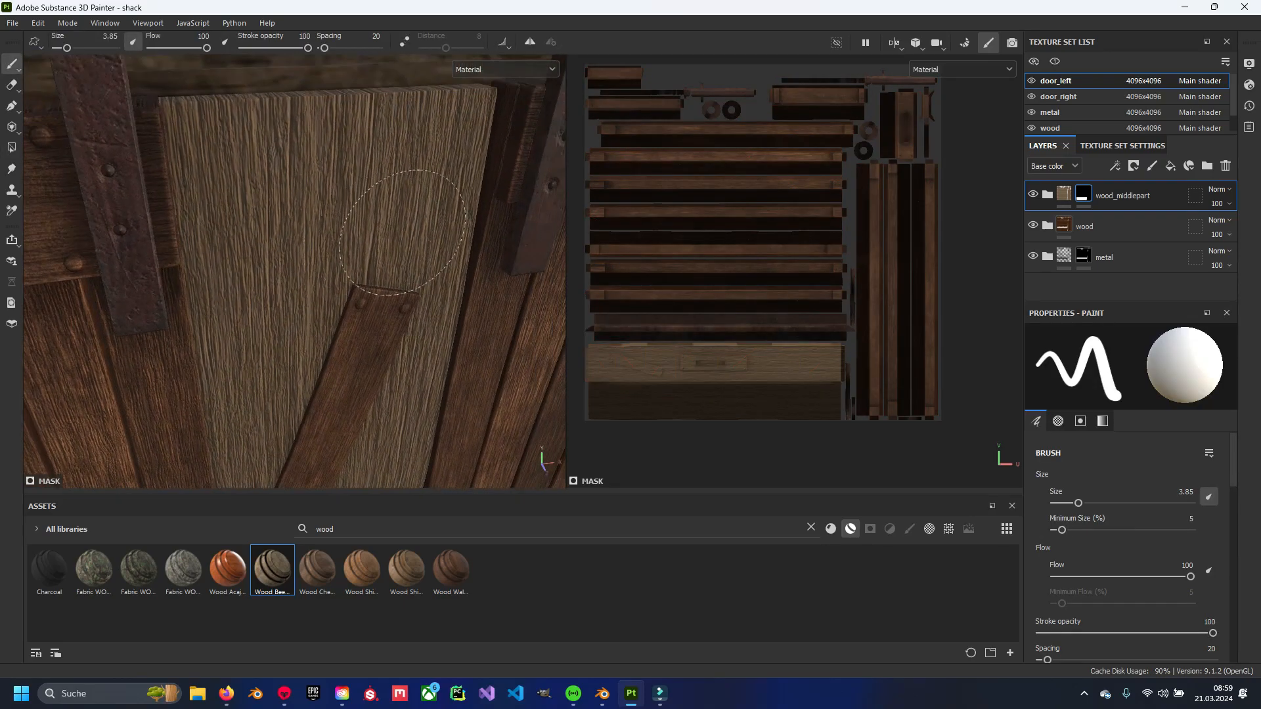
{"action": "left_click", "coordinate": [1047, 195]}
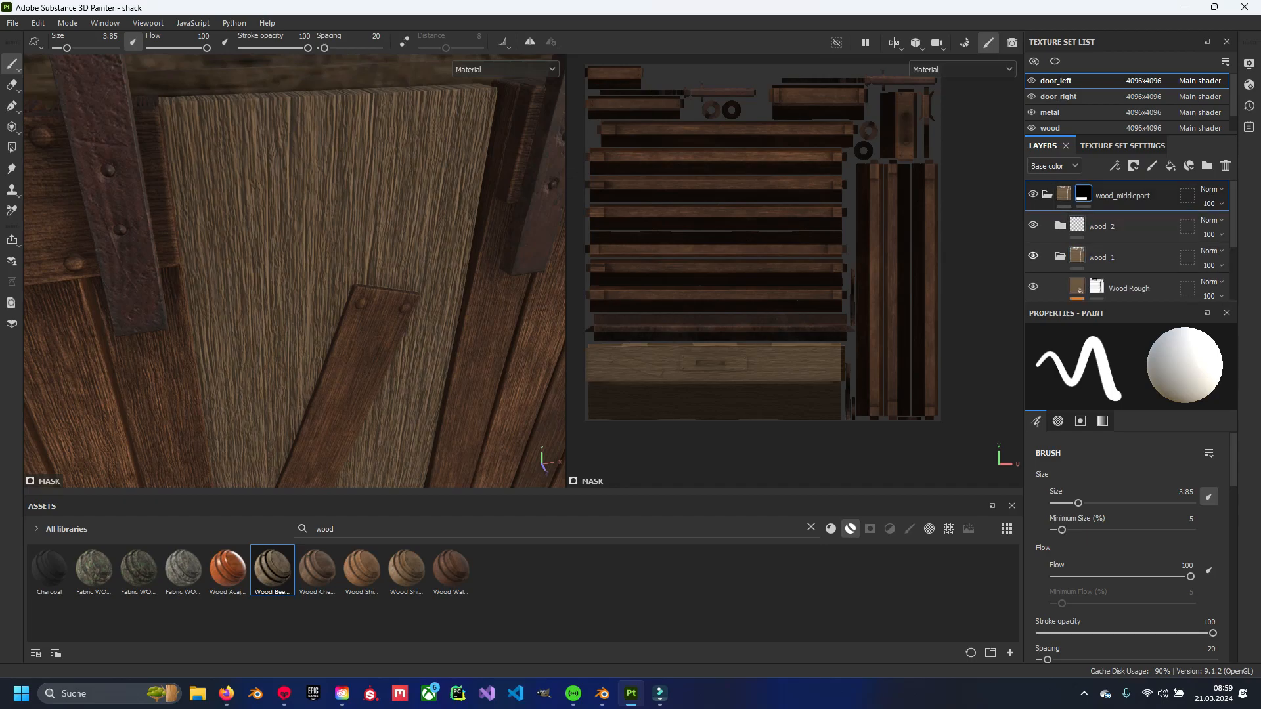
{"action": "left_click", "coordinate": [1033, 287]}
{"action": "left_click", "coordinate": [1032, 286]}
{"action": "left_click", "coordinate": [1033, 286]}
{"action": "left_click", "coordinate": [1033, 287]}
{"action": "left_click", "coordinate": [1033, 286]}
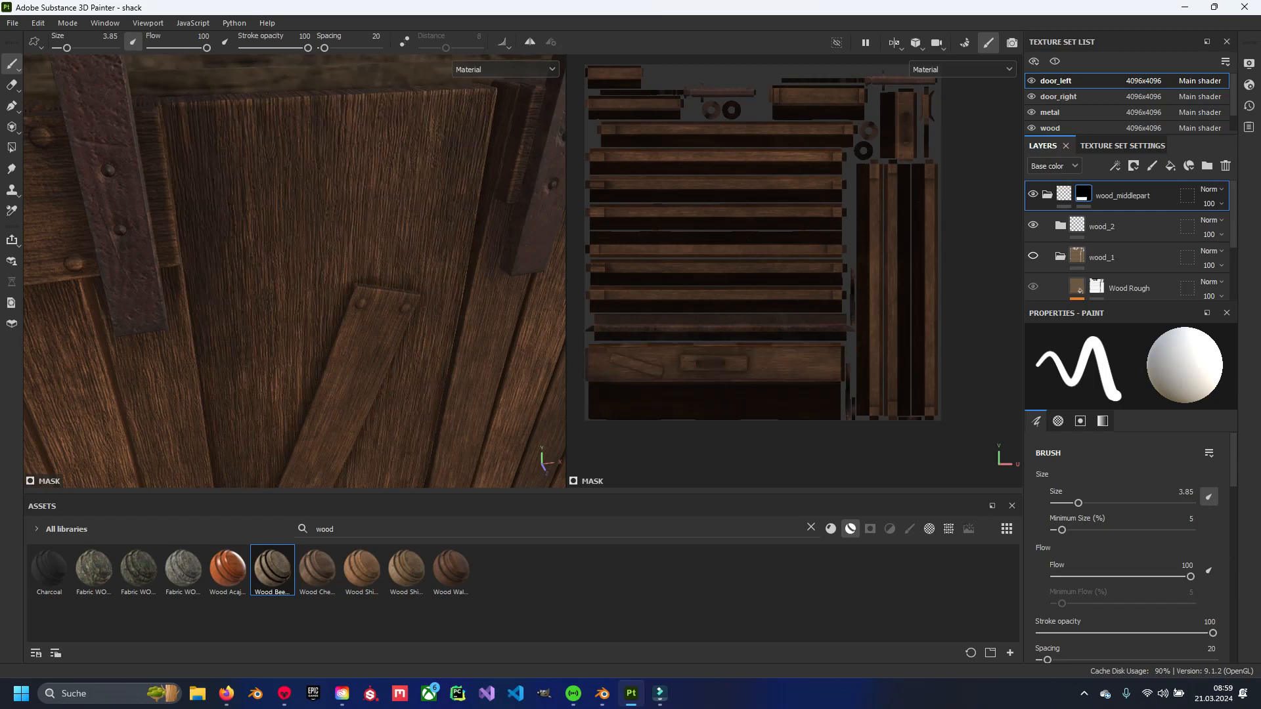
{"action": "left_click", "coordinate": [1033, 287]}
{"action": "left_click", "coordinate": [1032, 195]}
{"action": "left_click", "coordinate": [1047, 194]}
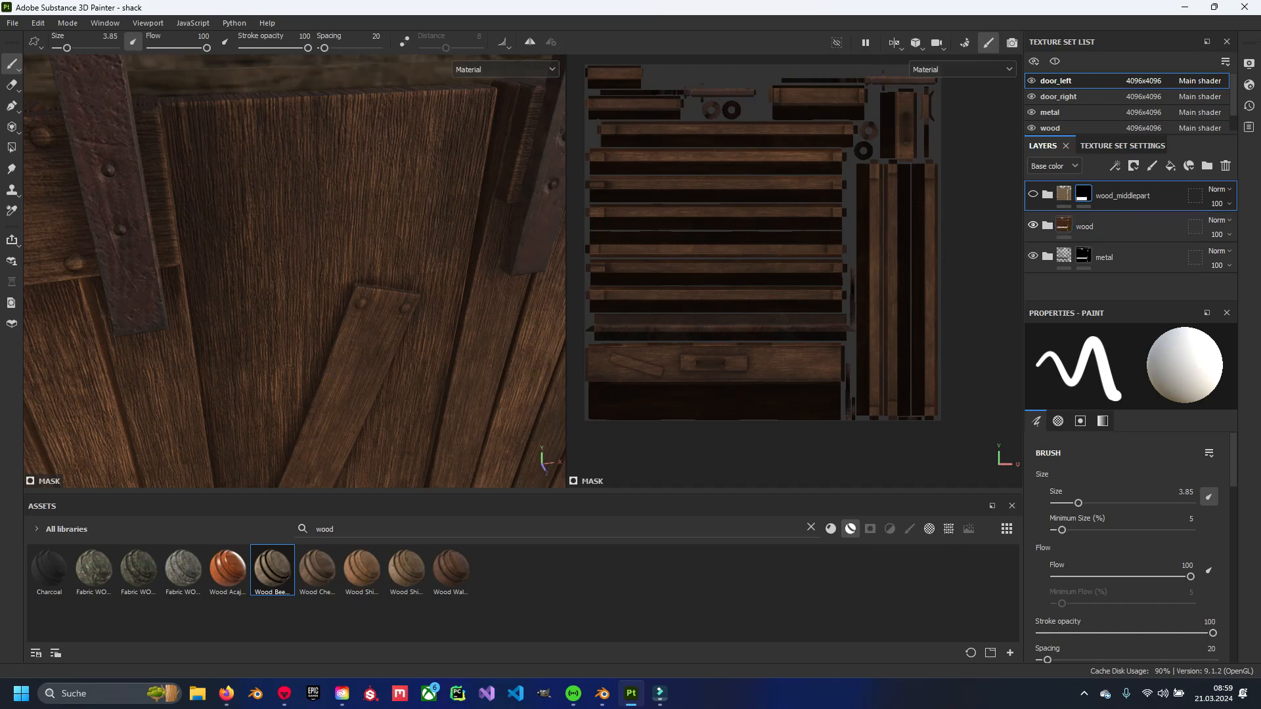
Expand the walnut wood folder, collapse its Wood Walnut 0 degree subfolder and give the parent folder a black mask.
{"action": "left_click", "coordinate": [1048, 225]}
{"action": "middle_click_drag", "start_coordinate": [283, 276], "coordinate": [318, 237], "text": "alt"}
{"action": "scroll", "coordinate": [1015, 253], "scroll_direction": "down", "scroll_amount": 1}
{"action": "scroll", "coordinate": [1083, 250], "scroll_direction": "down", "scroll_amount": 1}
{"action": "left_click", "coordinate": [1096, 216]}
{"action": "left_click", "coordinate": [11, 147]}
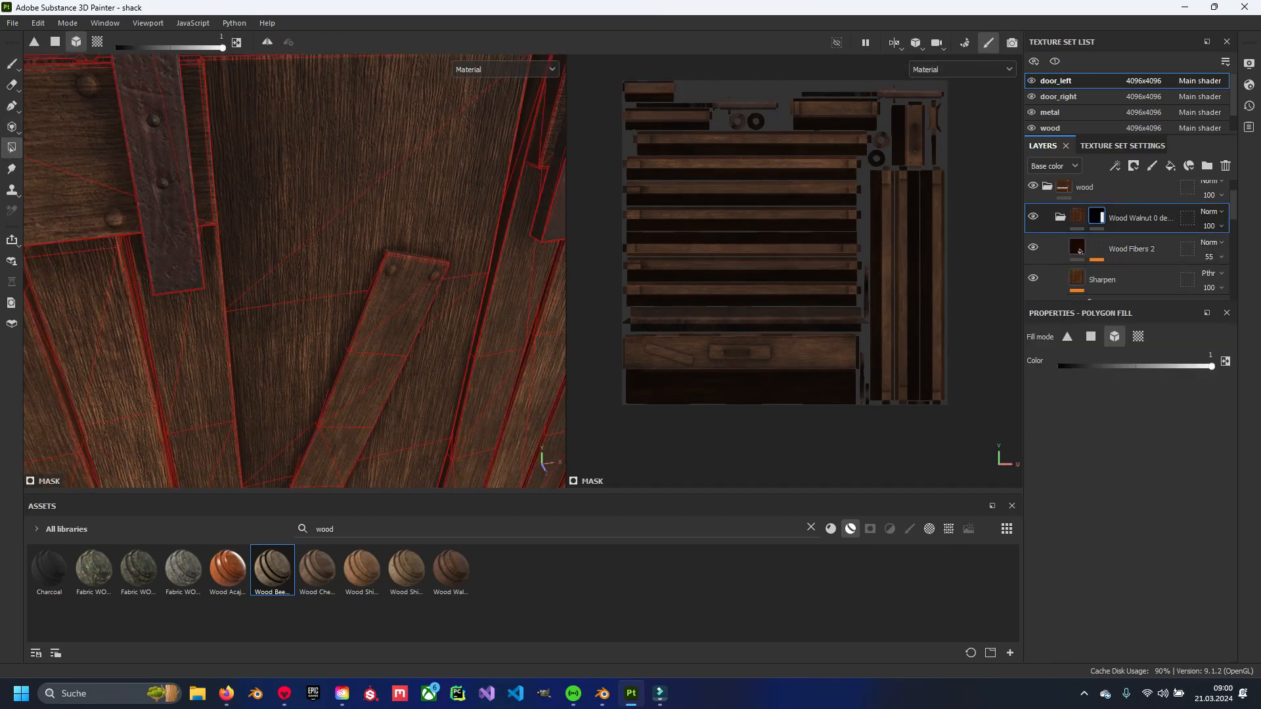
{"action": "left_click", "coordinate": [1060, 217]}
{"action": "right_click", "coordinate": [1083, 188]}
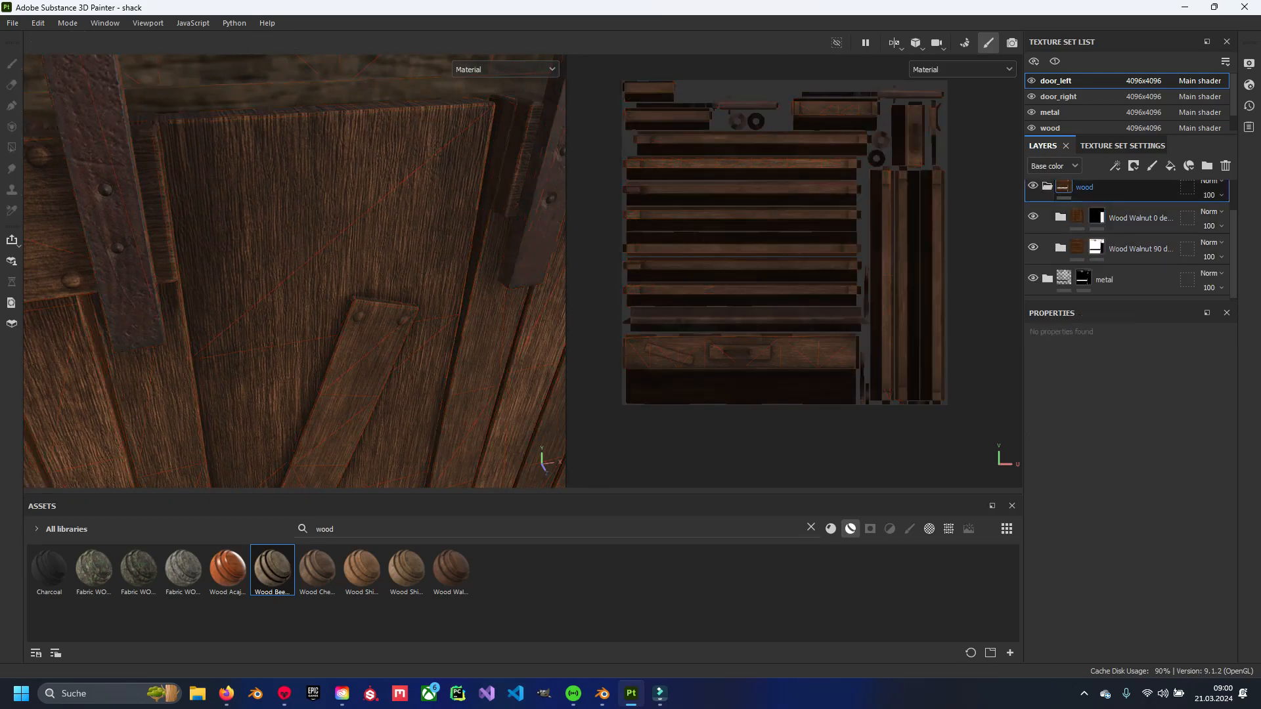
{"action": "left_click", "coordinate": [1103, 24]}
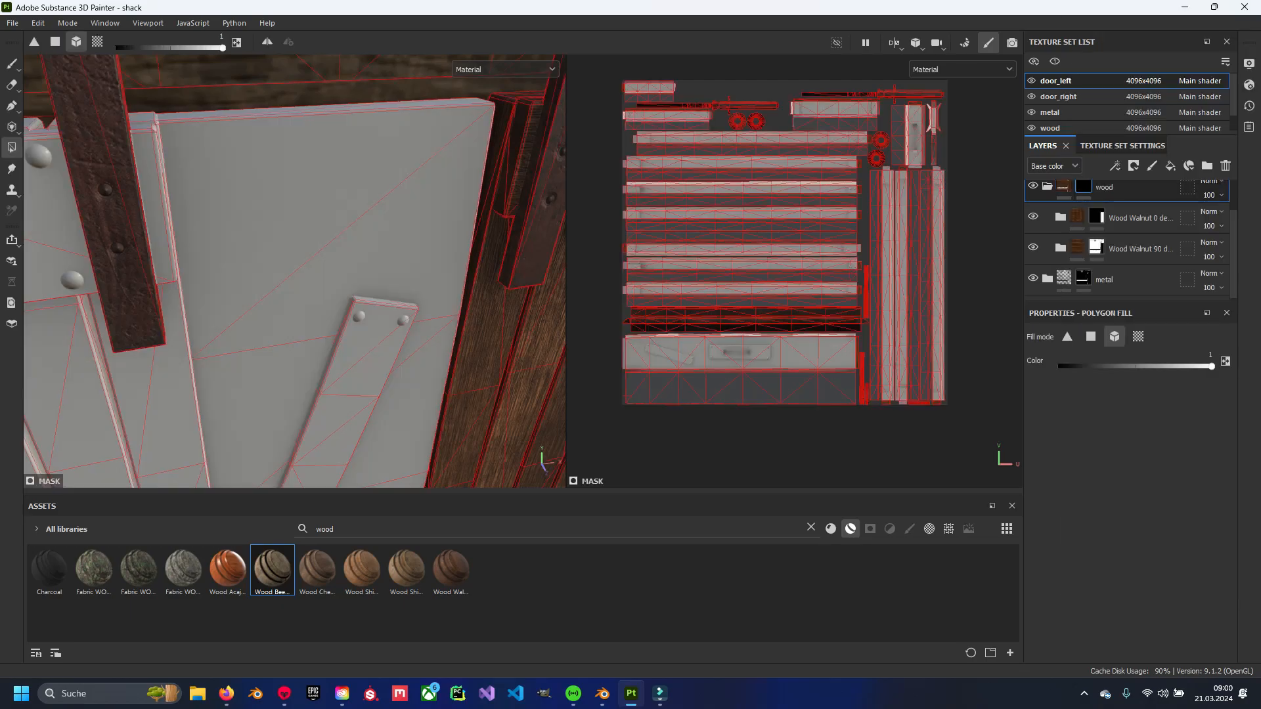
Invert the walnut wood folder's mask and polygon-fill the wide middle board with color 0 to exclude it.
{"action": "left_click", "coordinate": [173, 48]}
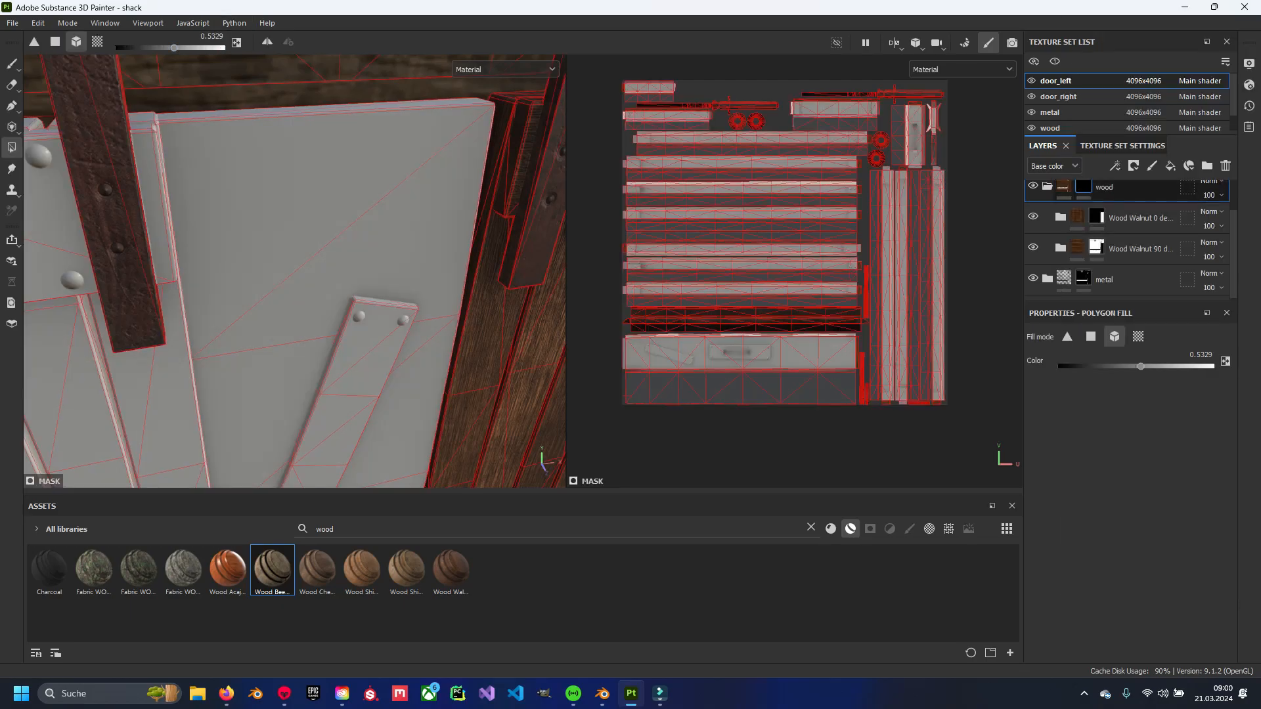
{"action": "scroll", "coordinate": [1116, 216], "scroll_direction": "up", "scroll_amount": 1}
{"action": "right_click", "coordinate": [1063, 224]}
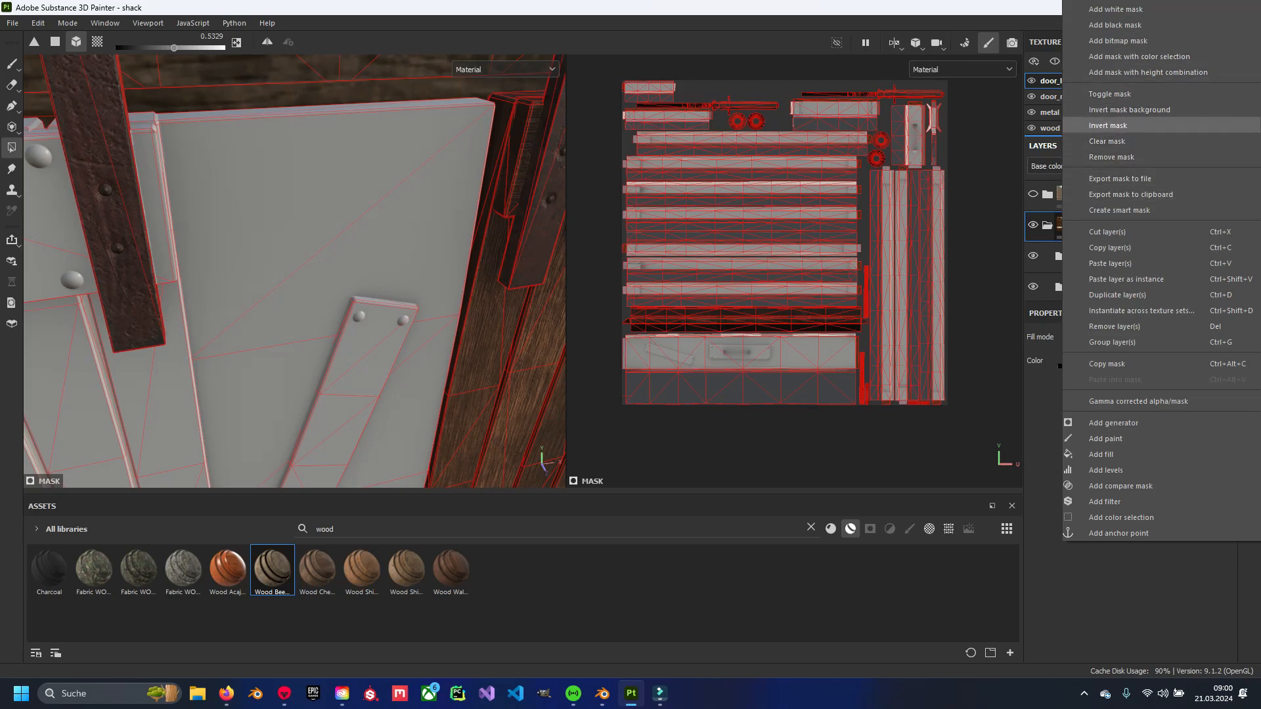
{"action": "left_click", "coordinate": [1116, 125]}
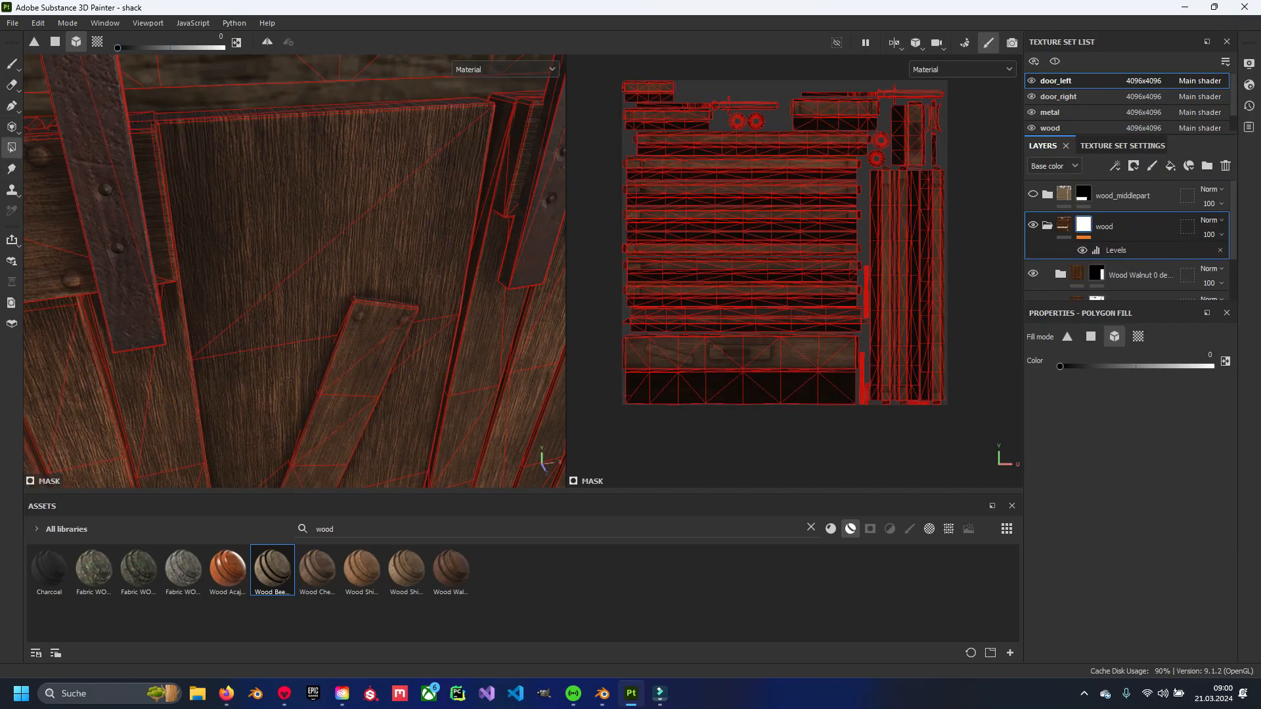
{"action": "left_click", "coordinate": [324, 262]}
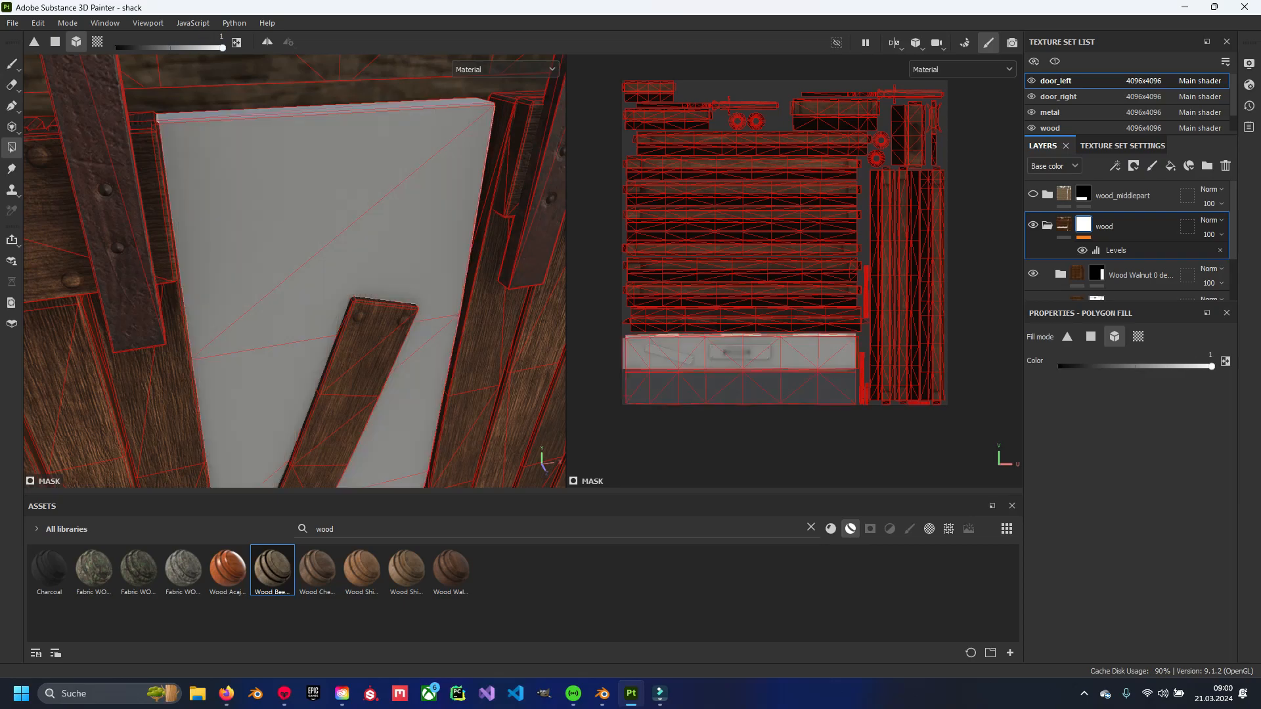
{"action": "key", "text": "1"}
Expand the wood_middlepart folder and inspect the middle board while toggling its Wood Rough layer.
{"action": "mouse_move", "coordinate": [306, 155]}
{"action": "middle_mouse_down", "text": "alt"}
{"action": "mouse_move", "coordinate": [307, 141]}
{"action": "mouse_move", "coordinate": [342, 158]}
{"action": "middle_mouse_up", "text": "alt"}
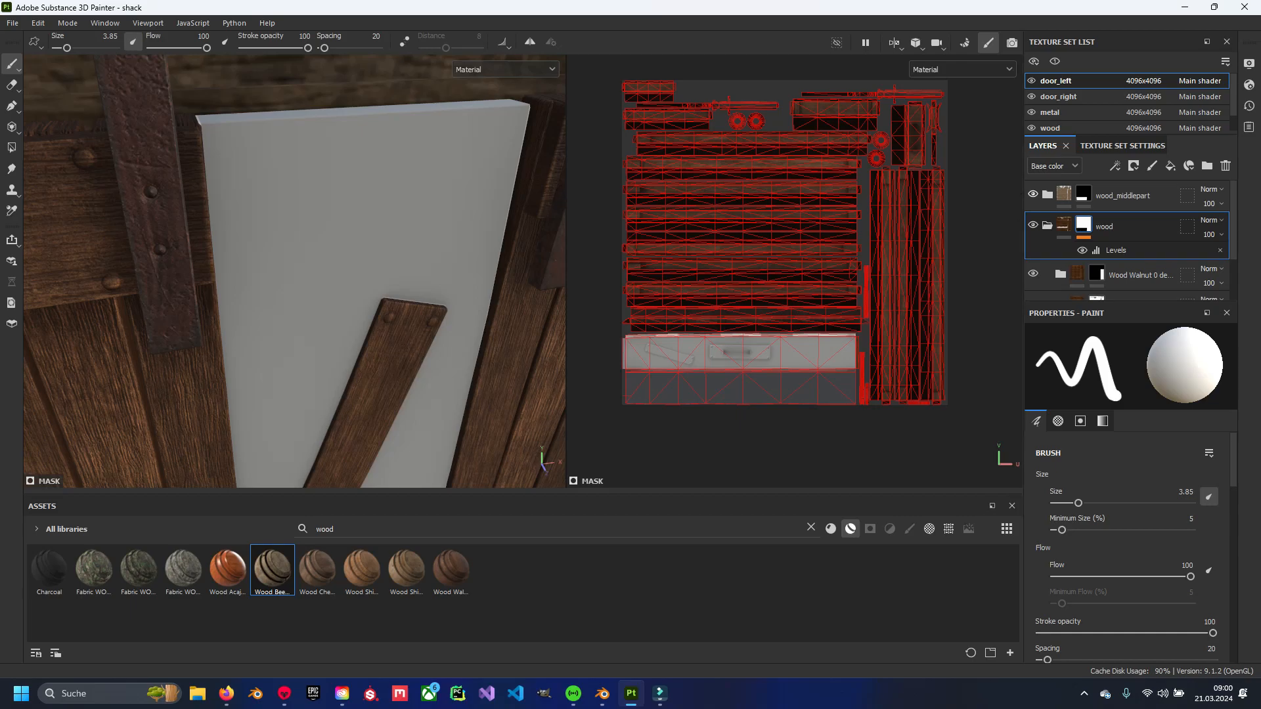
{"action": "left_click", "coordinate": [1047, 195]}
{"action": "left_click_drag", "start_coordinate": [400, 165], "coordinate": [375, 141], "text": "alt"}
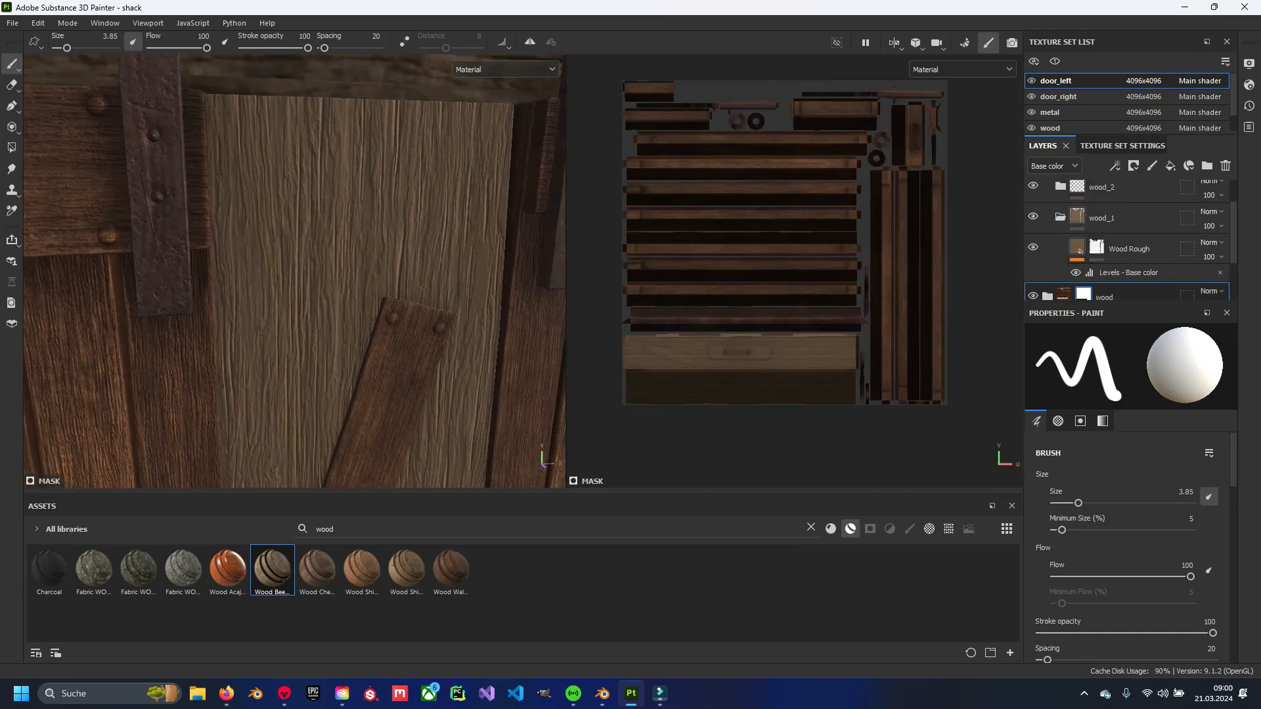
{"action": "scroll", "coordinate": [458, 215], "scroll_direction": "up", "scroll_amount": 1}
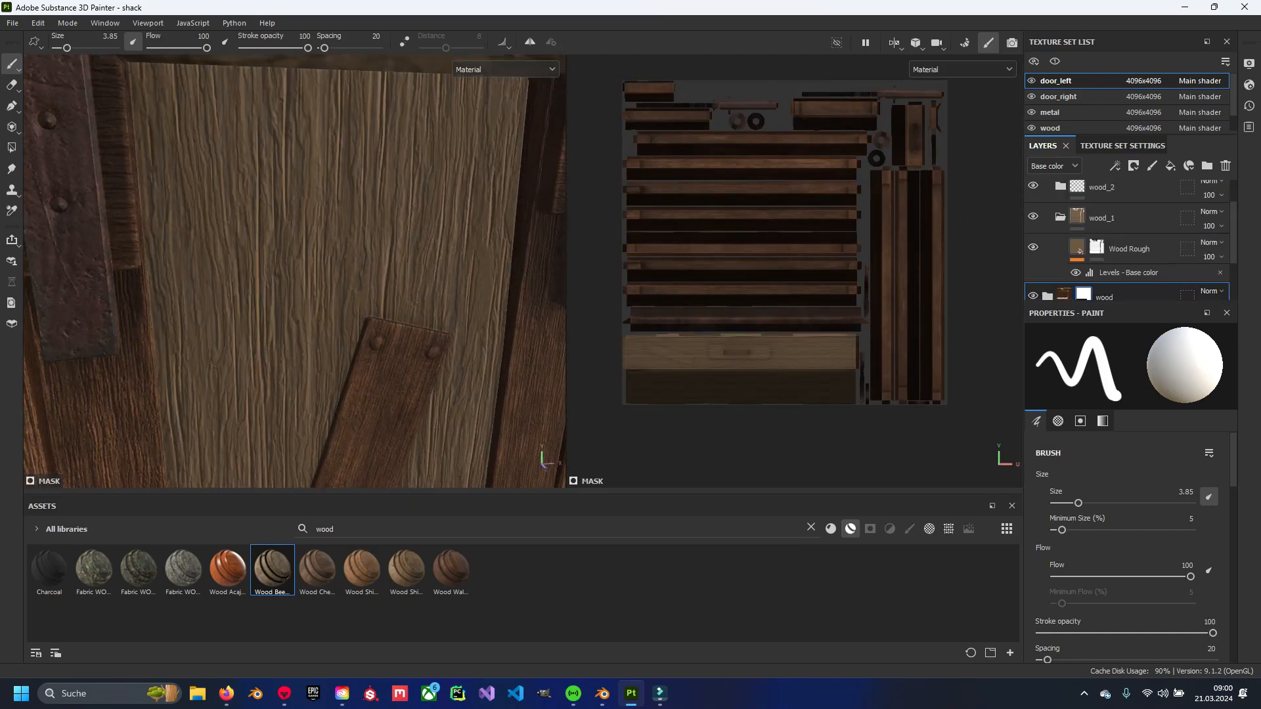
{"action": "left_click", "coordinate": [1033, 247]}
{"action": "left_click", "coordinate": [1077, 247]}
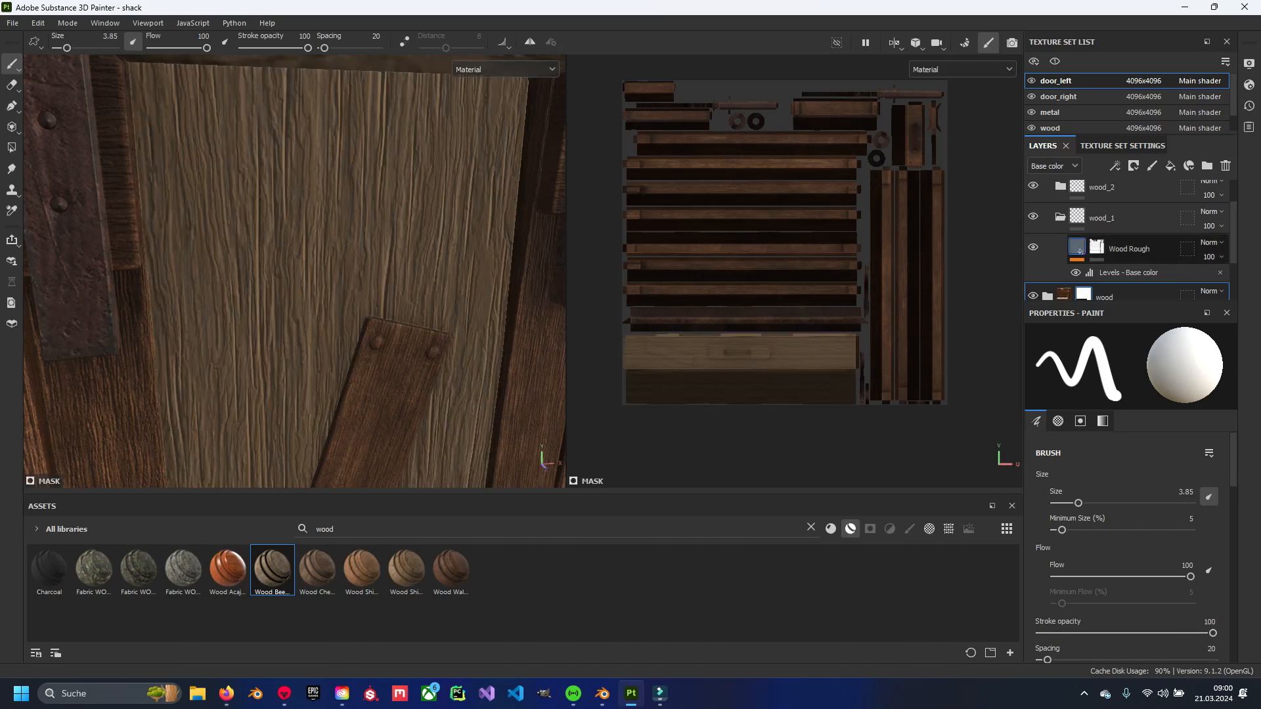
{"action": "left_click", "coordinate": [1096, 247]}
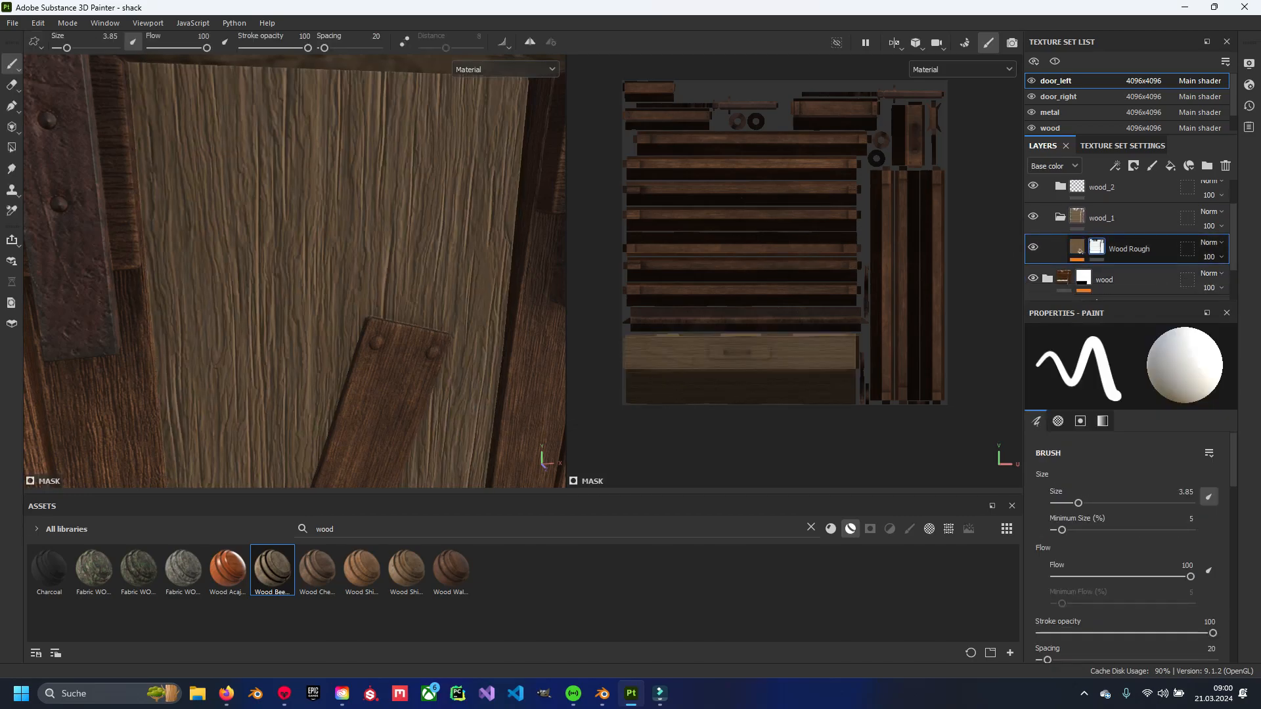
{"action": "scroll", "coordinate": [1127, 240], "scroll_direction": "down", "scroll_amount": 1}
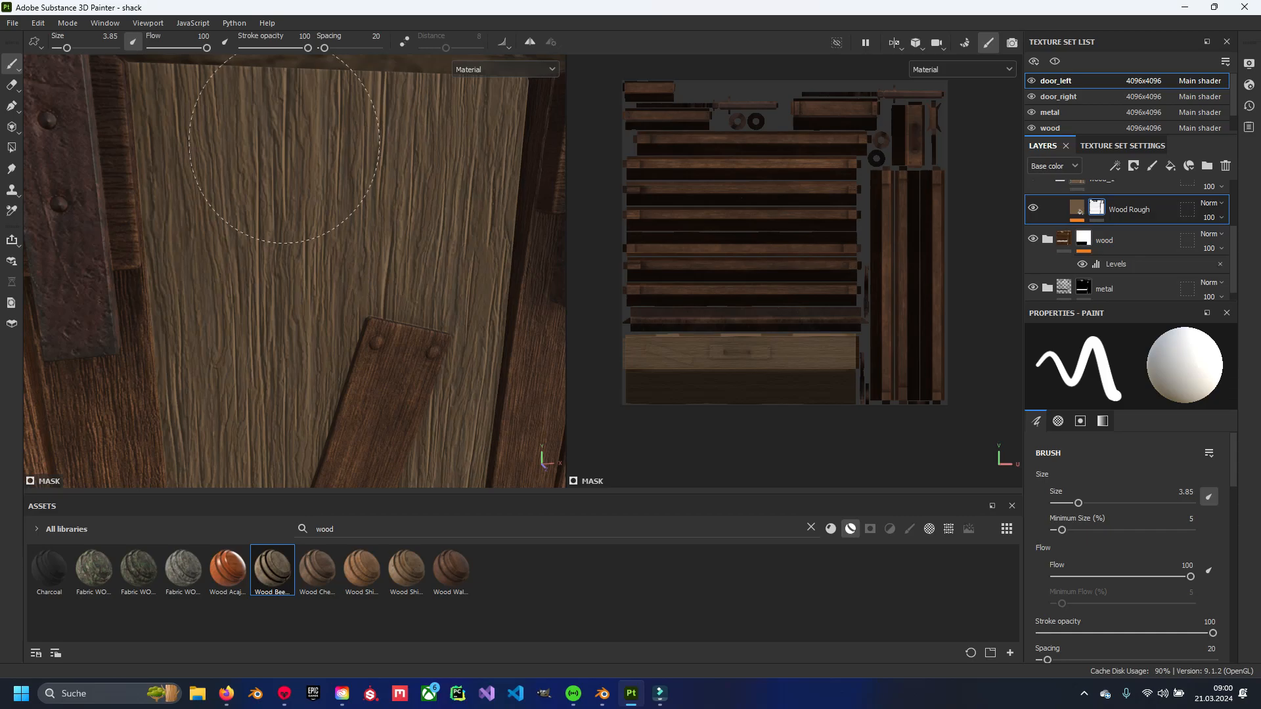
{"action": "scroll", "coordinate": [361, 256], "scroll_direction": "down", "scroll_amount": 4}
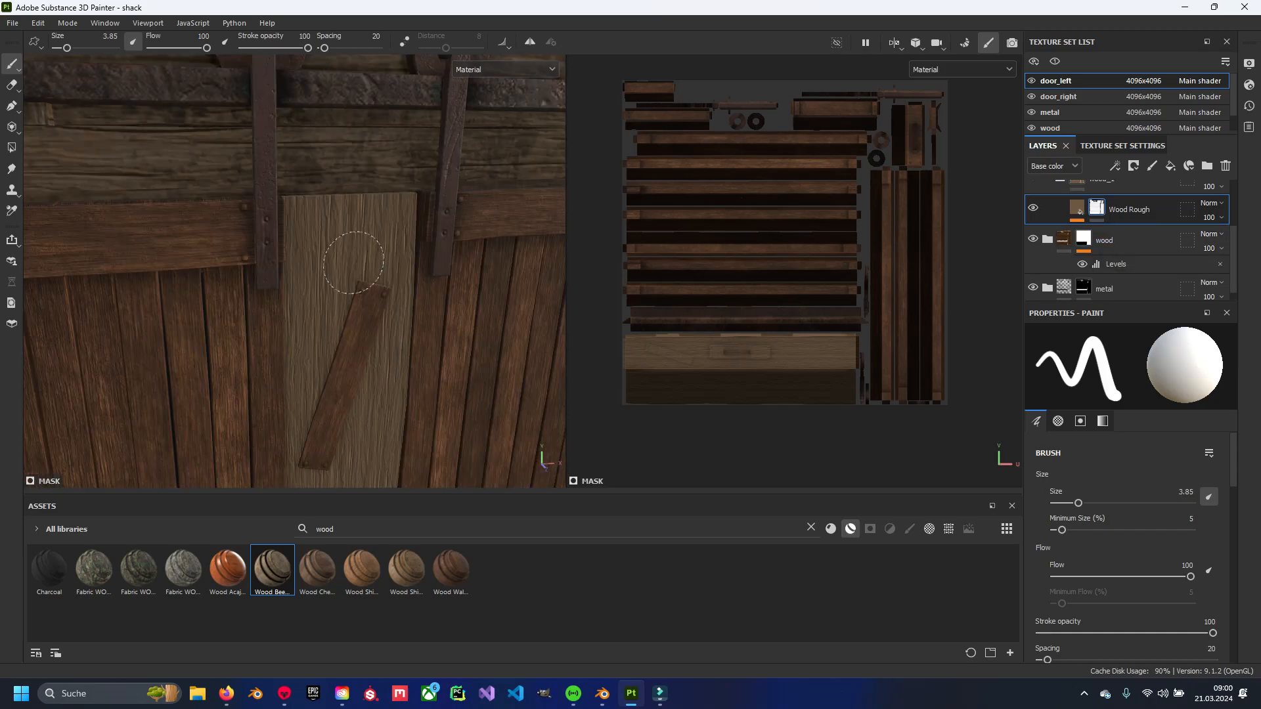
{"action": "scroll", "coordinate": [365, 263], "scroll_direction": "up", "scroll_amount": 3}
Examine the Wood Rough layer's fill parameters, base color levels and mask.
{"action": "left_click", "coordinate": [1076, 208]}
{"action": "scroll", "coordinate": [1126, 499], "scroll_direction": "down", "scroll_amount": 8}
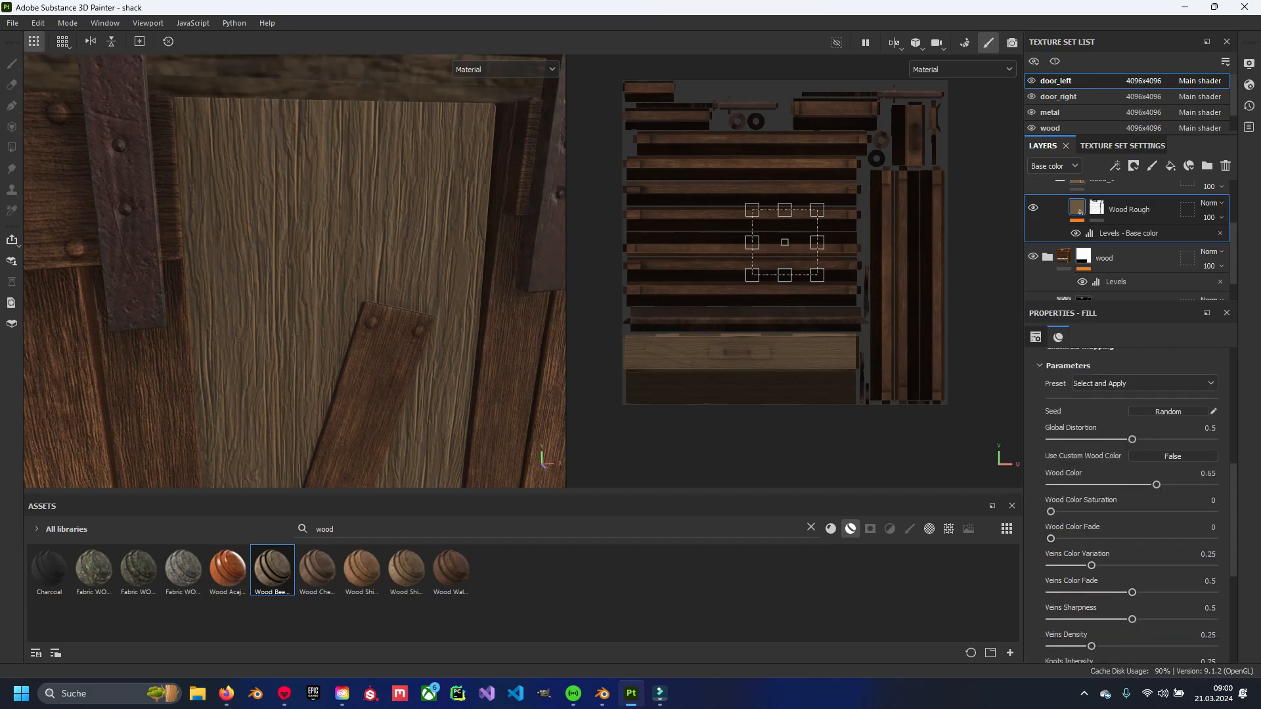
{"action": "scroll", "coordinate": [1127, 499], "scroll_direction": "up", "scroll_amount": 5}
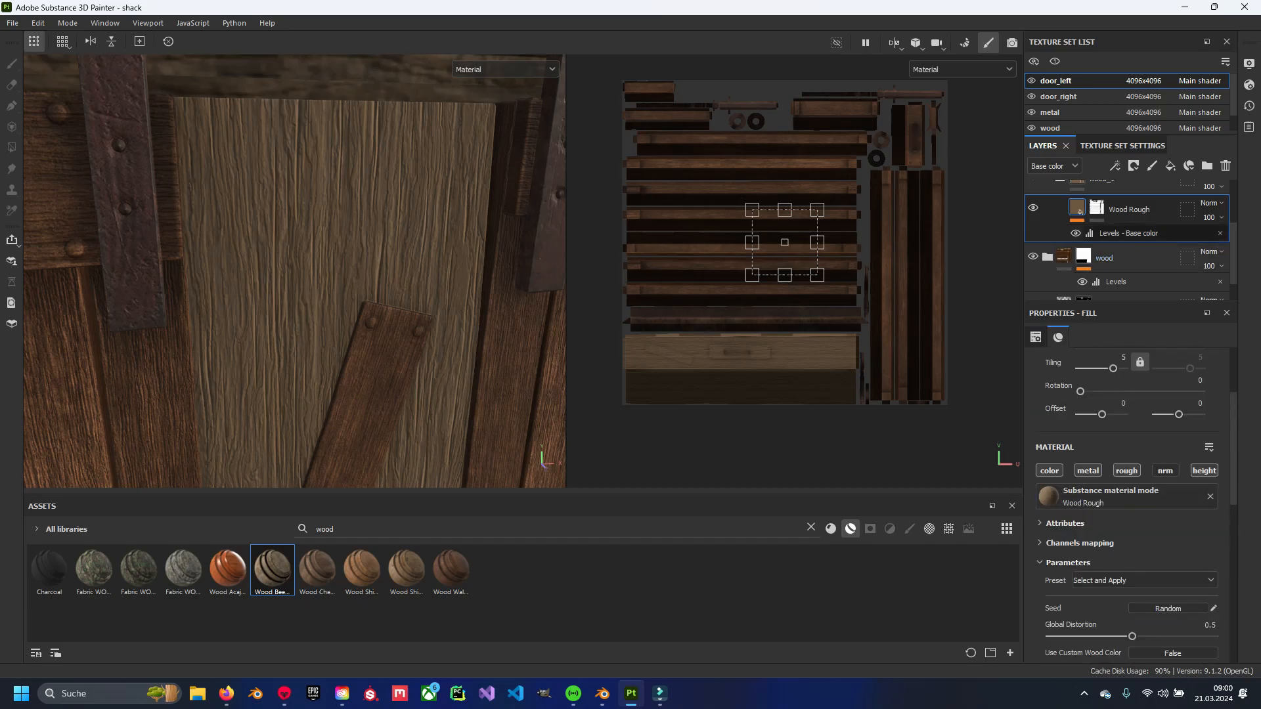
{"action": "left_click", "coordinate": [1121, 233]}
{"action": "left_click", "coordinate": [1096, 207]}
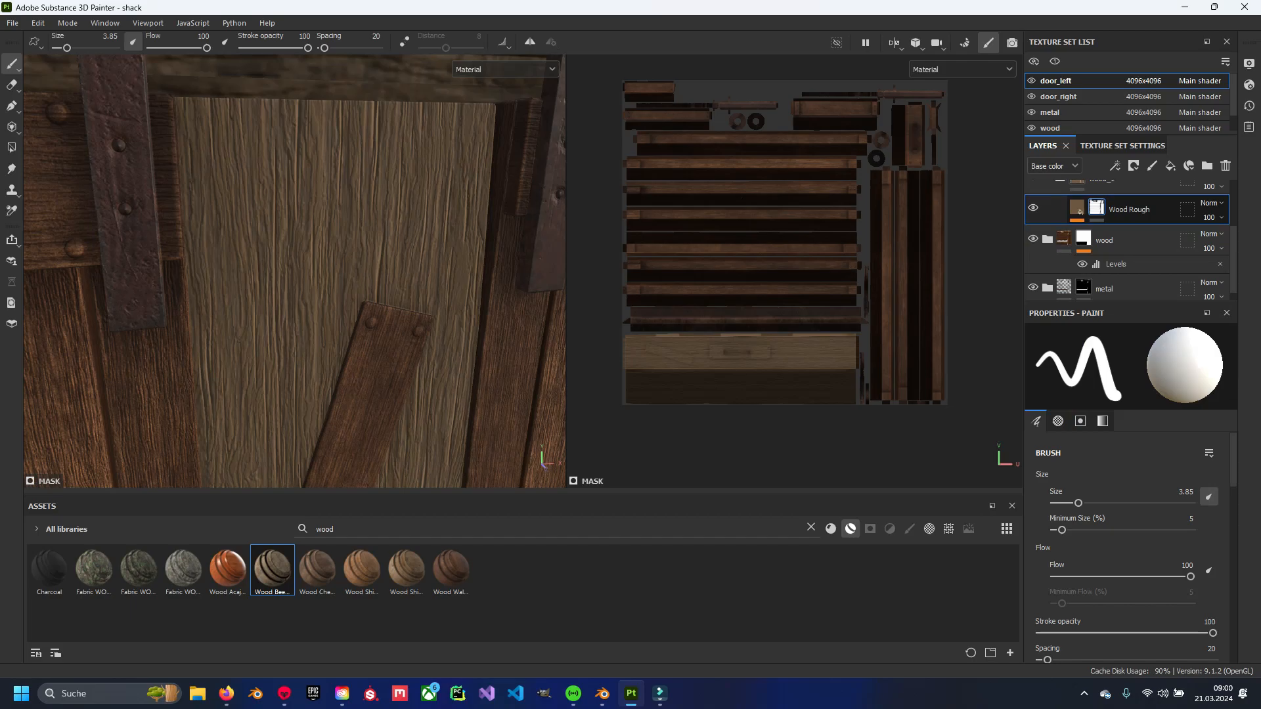
{"action": "left_click", "coordinate": [1076, 208]}
{"action": "scroll", "coordinate": [1126, 243], "scroll_direction": "up", "scroll_amount": 4}
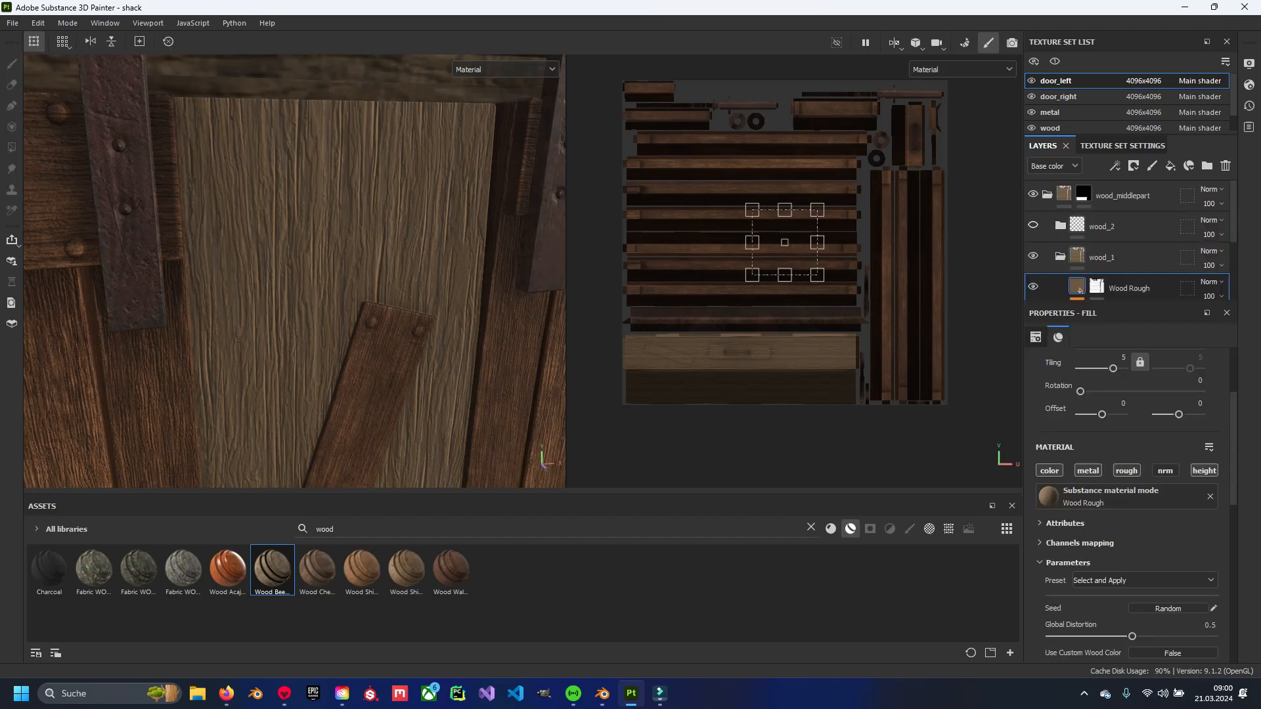
Delete the wood_2 subfolder from the wood_middlepart folder.
{"action": "left_click", "coordinate": [1032, 224]}
{"action": "left_click", "coordinate": [1110, 226]}
{"action": "key", "text": "Delete"}
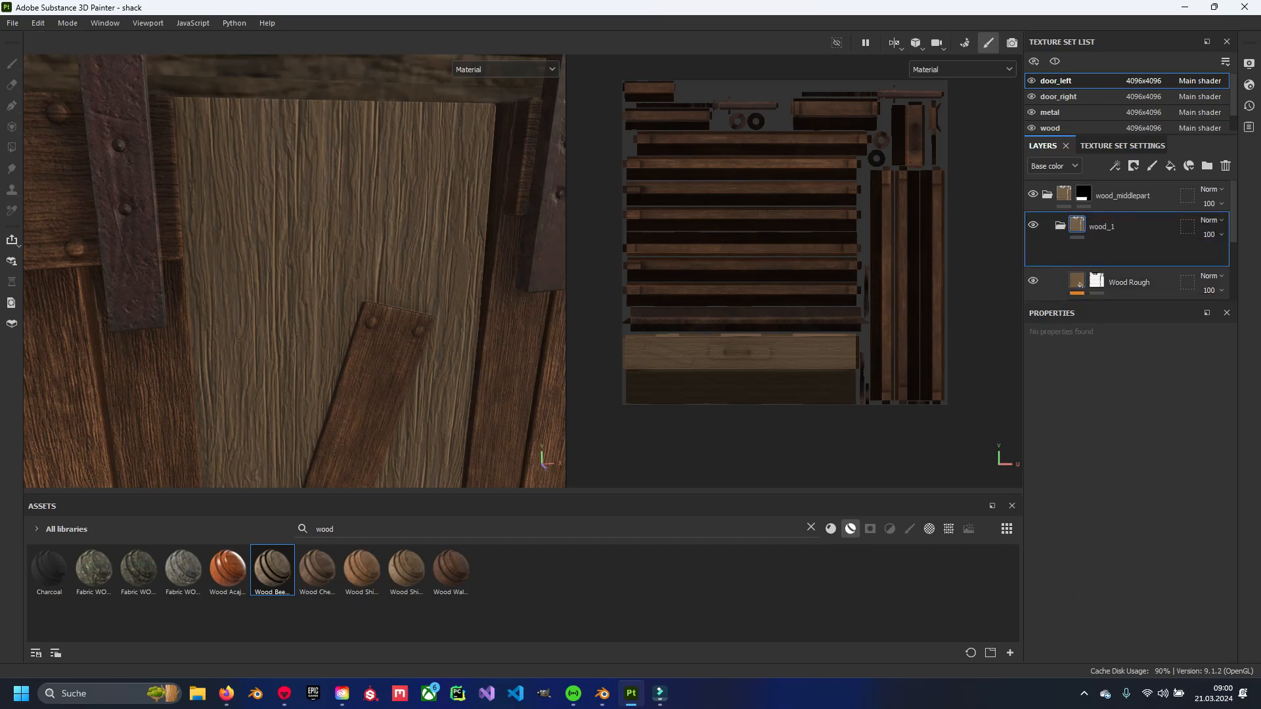
{"action": "scroll", "coordinate": [1126, 236], "scroll_direction": "down", "scroll_amount": 2}
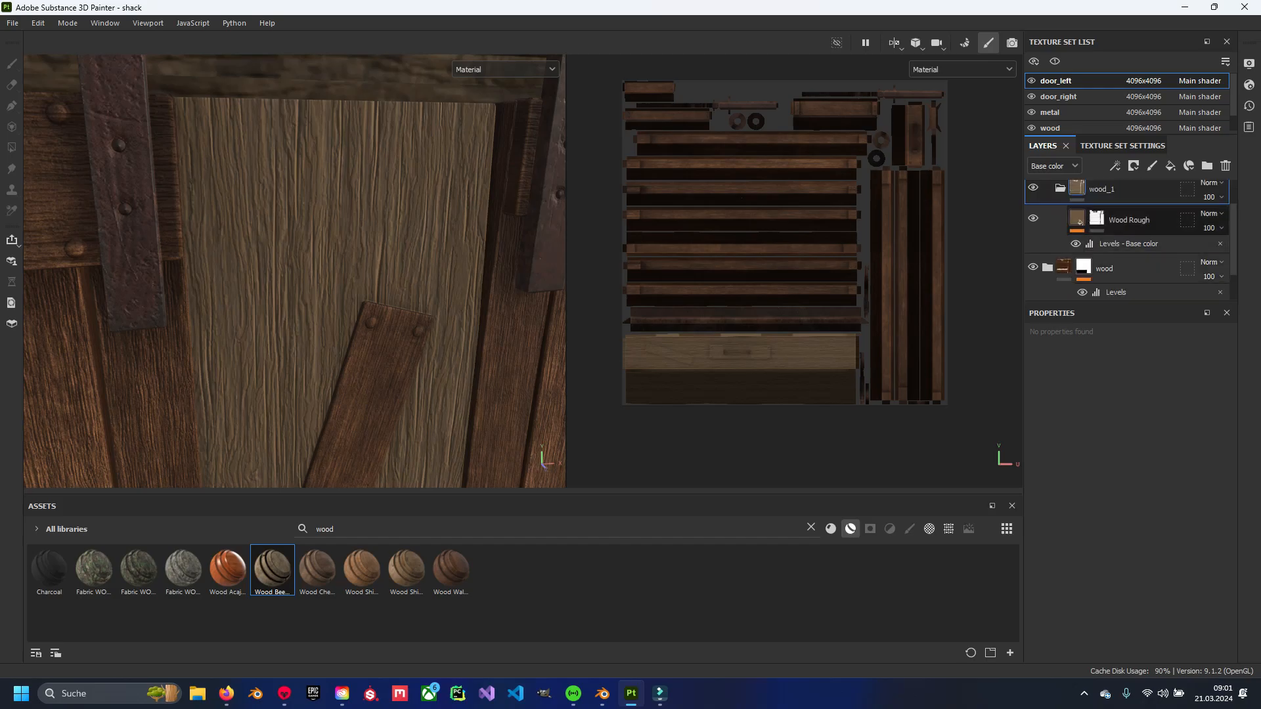
{"action": "scroll", "coordinate": [1127, 240], "scroll_direction": "up", "scroll_amount": 2}
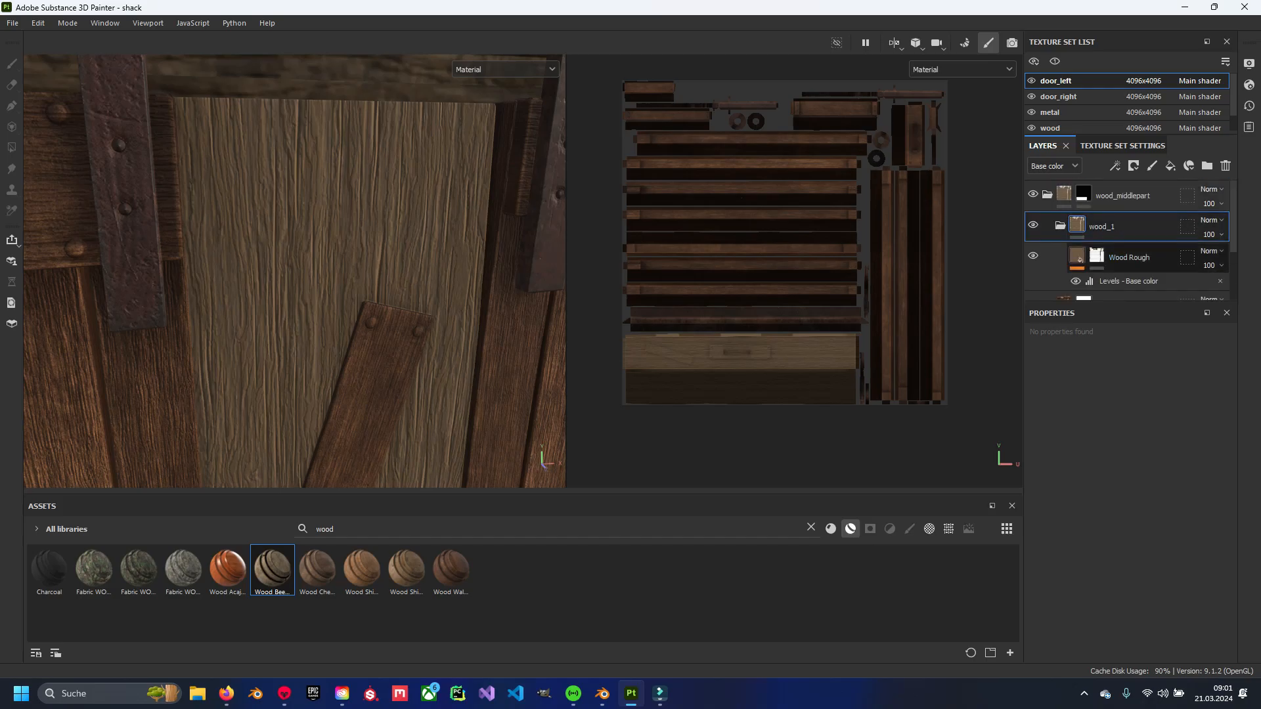
Compare the middle board with and without the Wood Rough layer and set the layer's Cracks to 0.75.
{"action": "left_click", "coordinate": [1033, 256]}
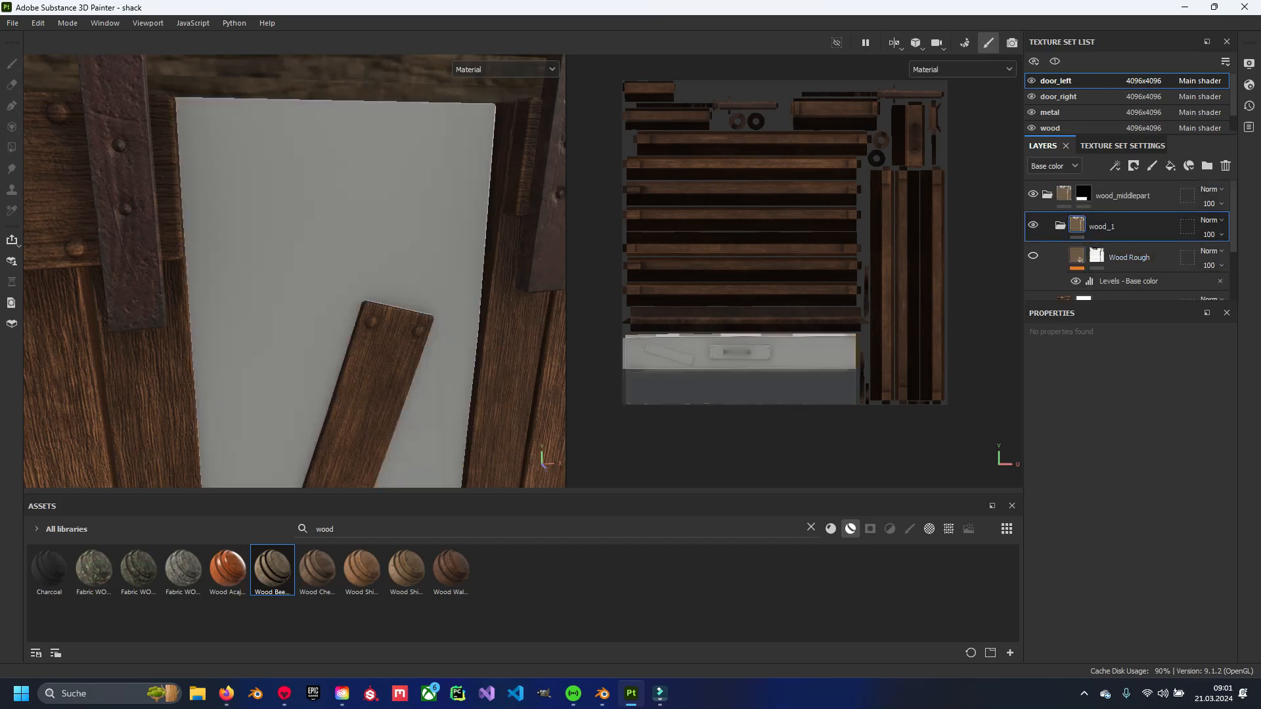
{"action": "left_click", "coordinate": [1033, 255]}
{"action": "left_click", "coordinate": [1077, 256]}
{"action": "scroll", "coordinate": [1127, 240], "scroll_direction": "down", "scroll_amount": 4}
{"action": "scroll", "coordinate": [1129, 506], "scroll_direction": "down", "scroll_amount": 10}
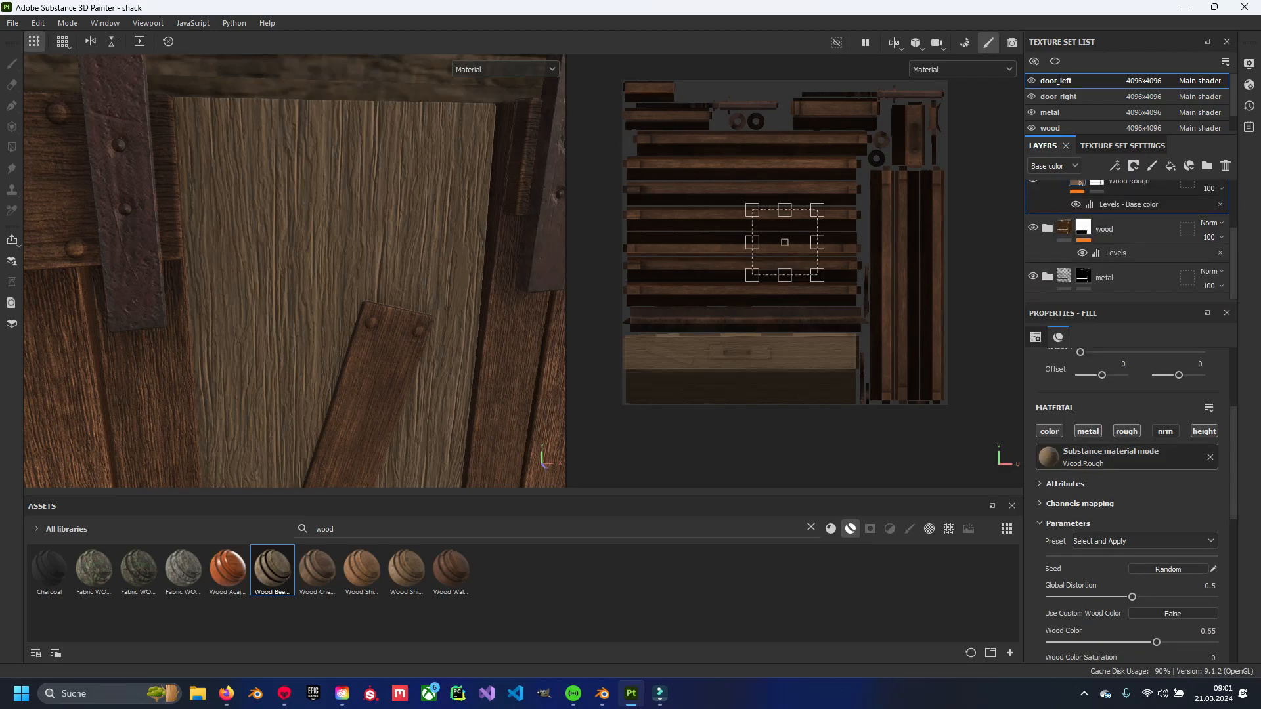
{"action": "scroll", "coordinate": [1129, 506], "scroll_direction": "down", "scroll_amount": 2}
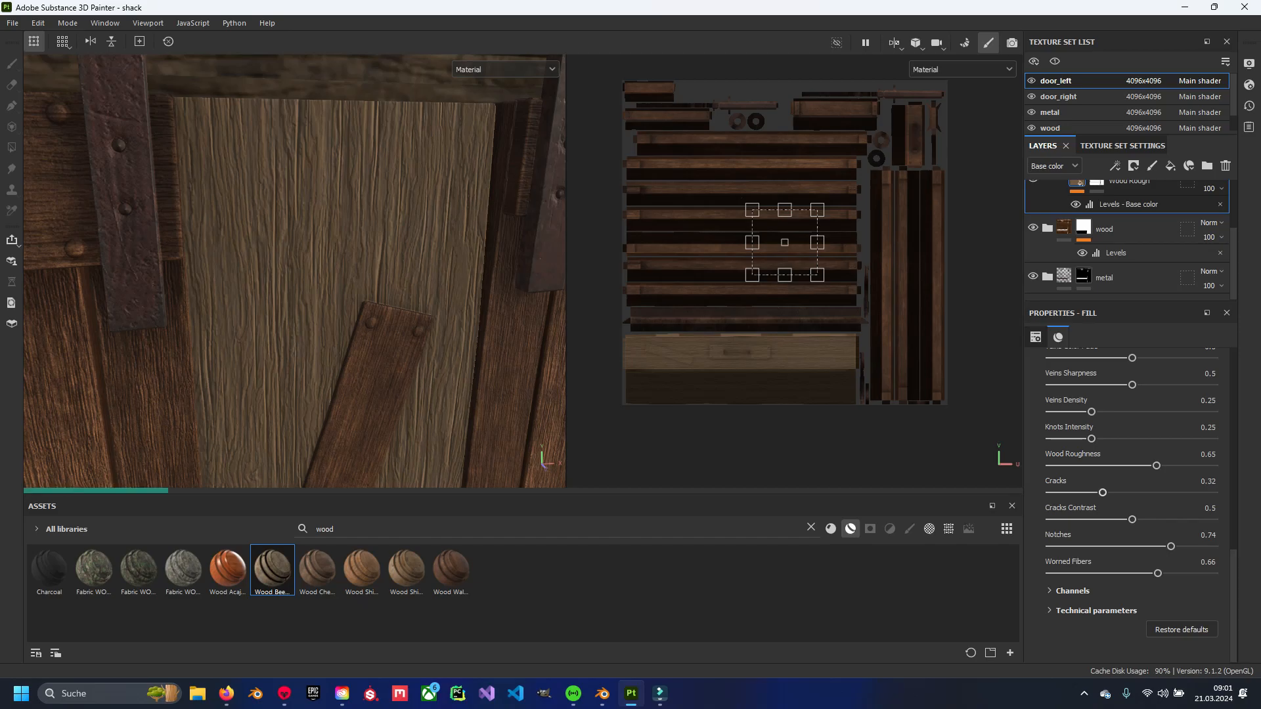
{"action": "left_click_drag", "start_coordinate": [1170, 546], "coordinate": [1115, 546]}
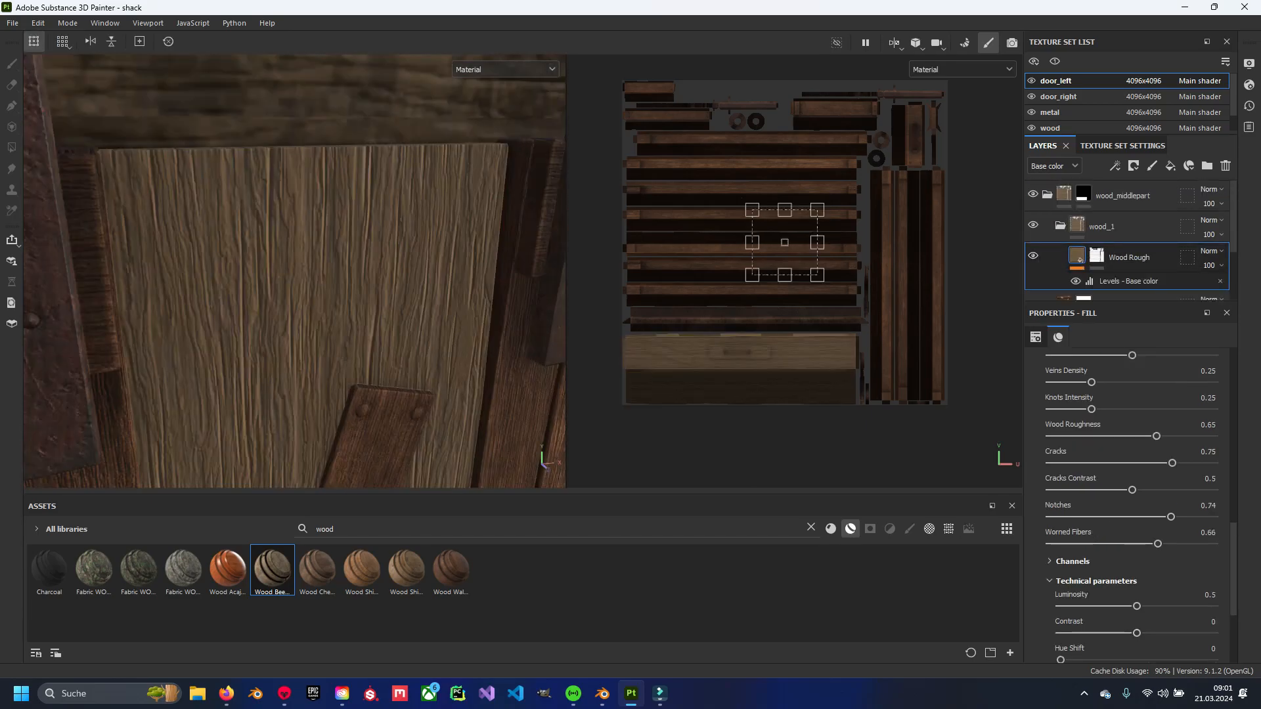
Set the Wood Rough layer's Height Position to 0.04 in its technical parameters, checking the middle board's relief.
{"action": "scroll", "coordinate": [1130, 499], "scroll_direction": "down", "scroll_amount": 3}
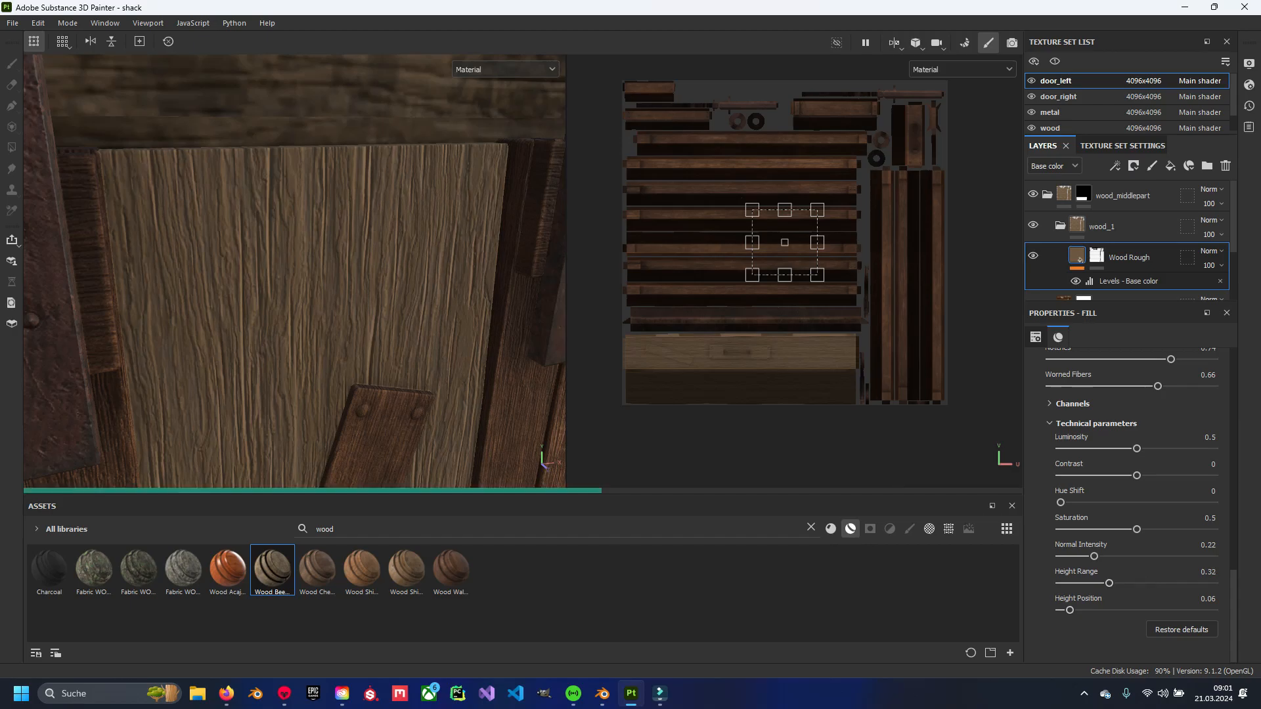
{"action": "left_click_drag", "start_coordinate": [217, 289], "coordinate": [272, 289], "text": "alt"}
{"action": "scroll", "coordinate": [272, 289], "scroll_direction": "up", "scroll_amount": 2}
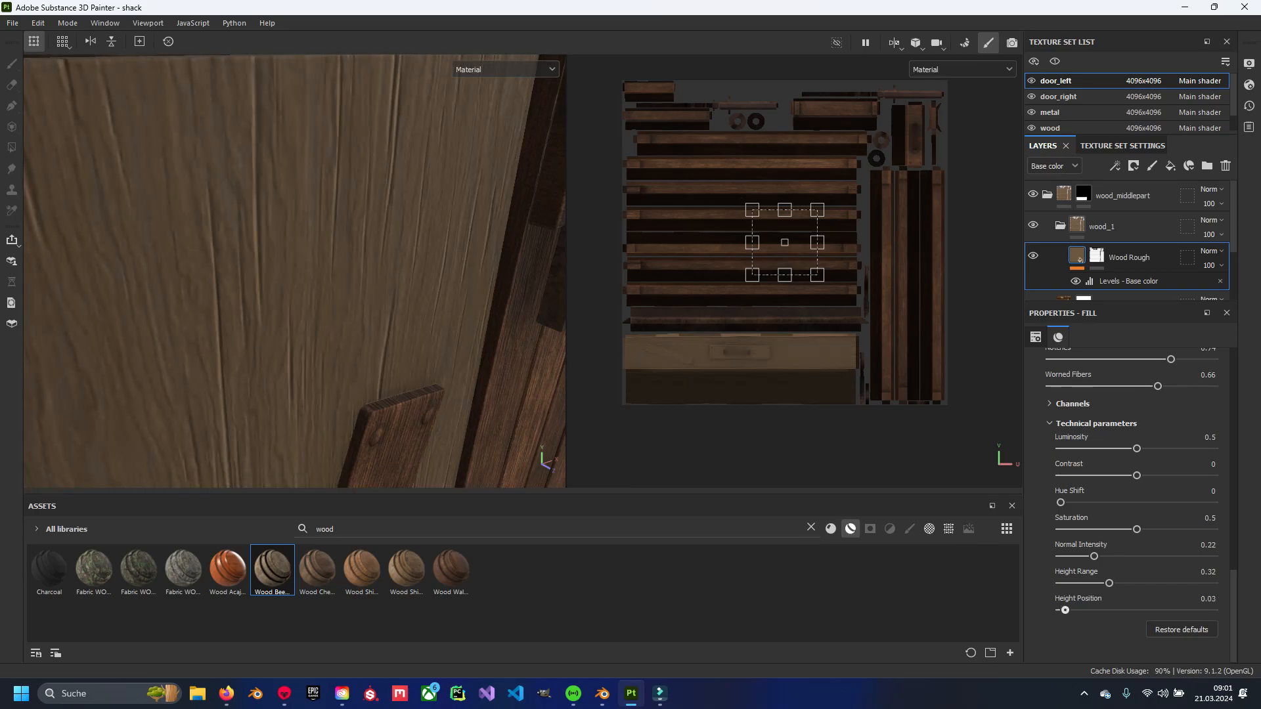
{"action": "left_click_drag", "start_coordinate": [1064, 610], "coordinate": [1067, 610]}
{"action": "scroll", "coordinate": [295, 271], "scroll_direction": "down", "scroll_amount": 3}
{"action": "left_click_drag", "start_coordinate": [341, 289], "coordinate": [210, 237], "text": "alt"}
{"action": "scroll", "coordinate": [294, 271], "scroll_direction": "up", "scroll_amount": 3}
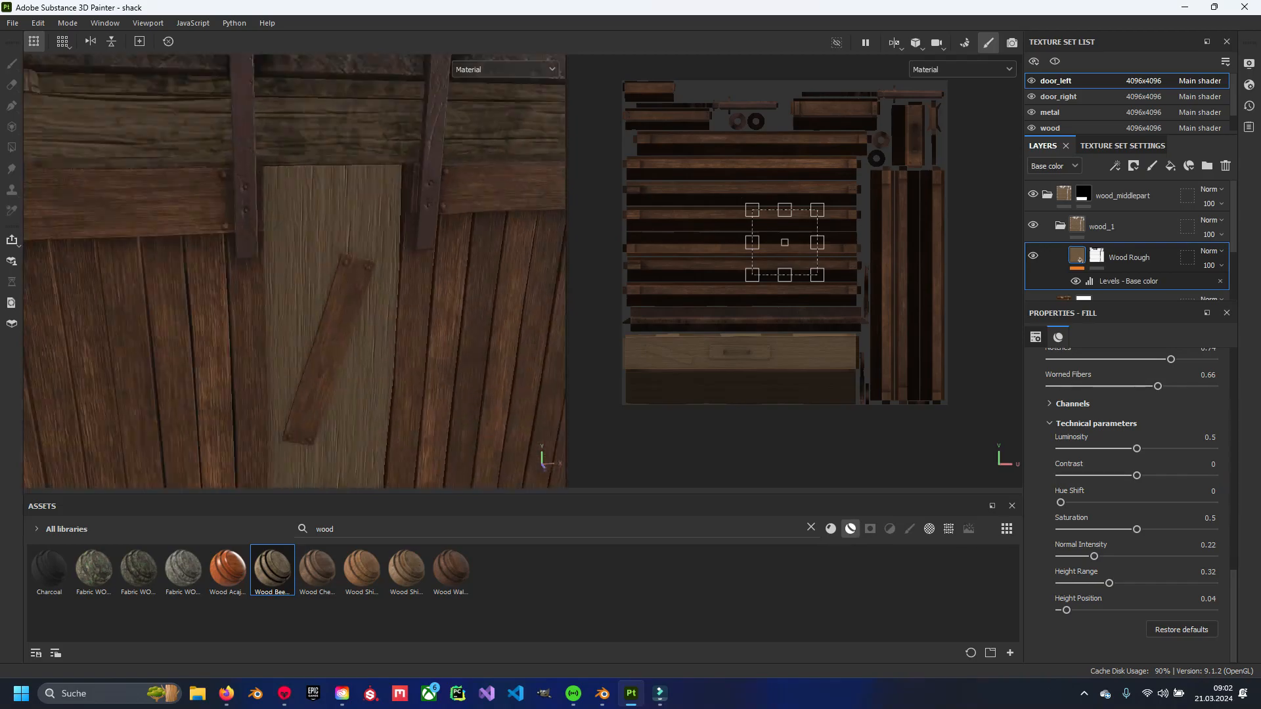
Review both sliding doors and hide the wood_middlepart folder.
{"action": "left_click_drag", "start_coordinate": [295, 270], "coordinate": [236, 237], "text": "alt"}
{"action": "scroll", "coordinate": [294, 270], "scroll_direction": "down", "scroll_amount": 4}
{"action": "scroll", "coordinate": [294, 270], "scroll_direction": "down", "scroll_amount": 3}
{"action": "left_click_drag", "start_coordinate": [294, 270], "coordinate": [328, 276], "text": "alt"}
{"action": "scroll", "coordinate": [302, 237], "scroll_direction": "up", "scroll_amount": 2}
{"action": "scroll", "coordinate": [289, 236], "scroll_direction": "up", "scroll_amount": 3}
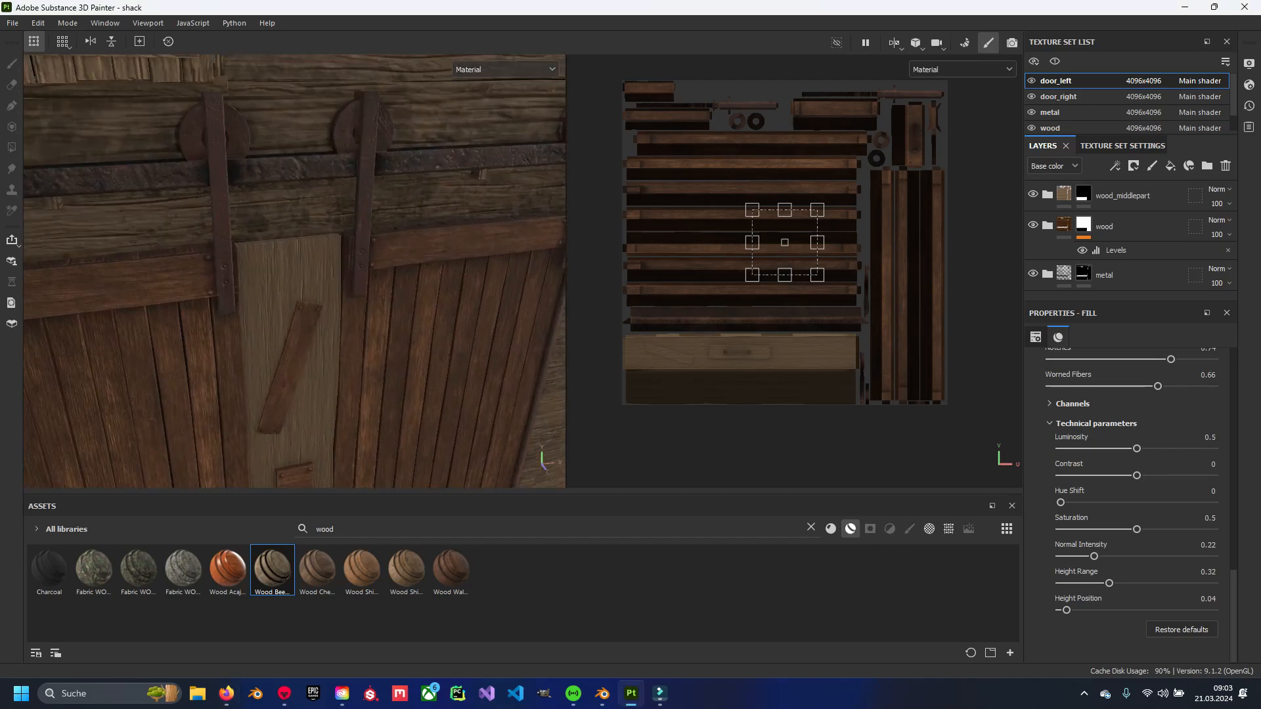
{"action": "left_click", "coordinate": [1032, 194]}
{"action": "middle_click_drag", "start_coordinate": [296, 367], "coordinate": [394, 328], "text": "alt"}
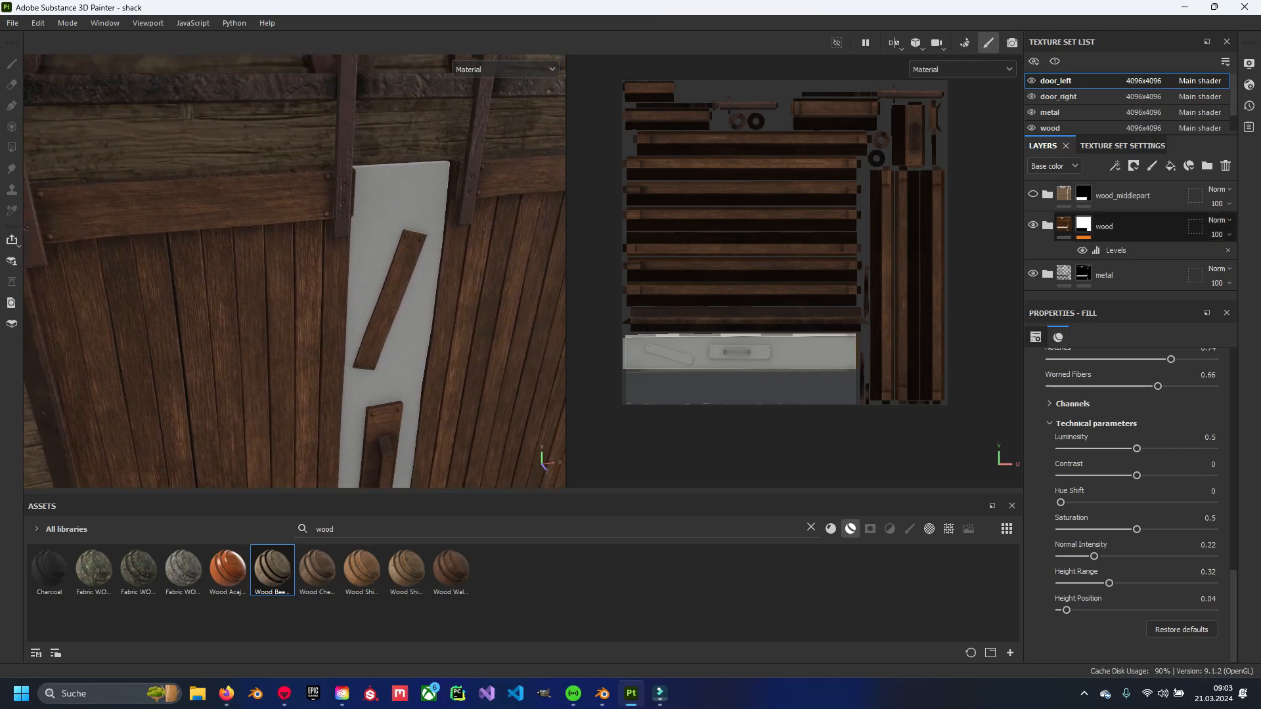
Remove the mask, including its Levels effect, from door_left's walnut wood folder.
{"action": "left_click", "coordinate": [1082, 226]}
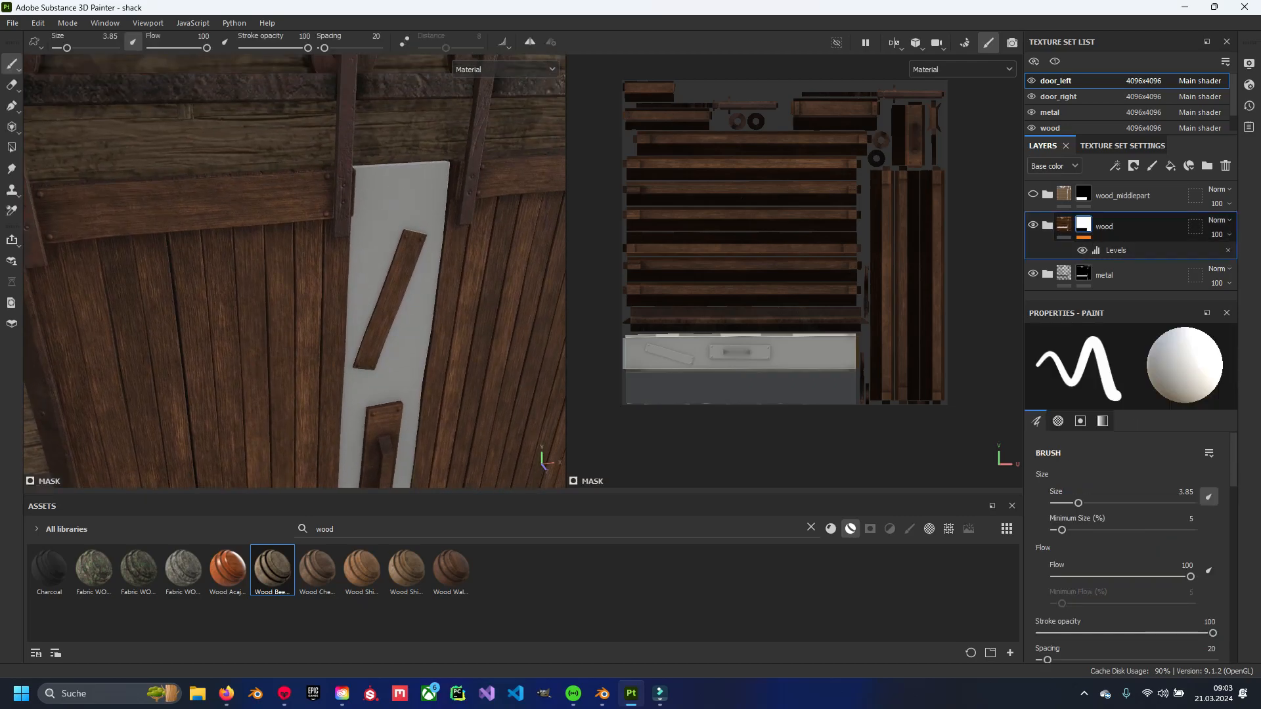
{"action": "right_click", "coordinate": [1083, 229]}
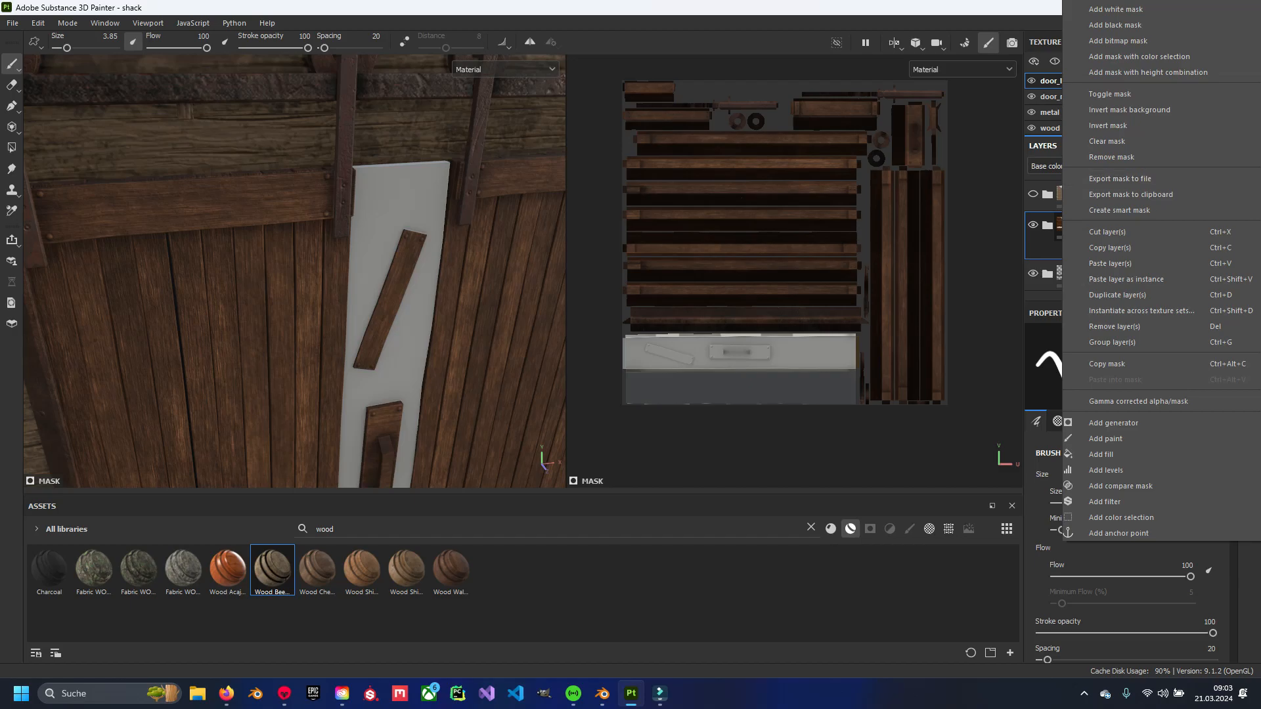
{"action": "left_click", "coordinate": [1032, 225]}
{"action": "left_click", "coordinate": [1032, 225]}
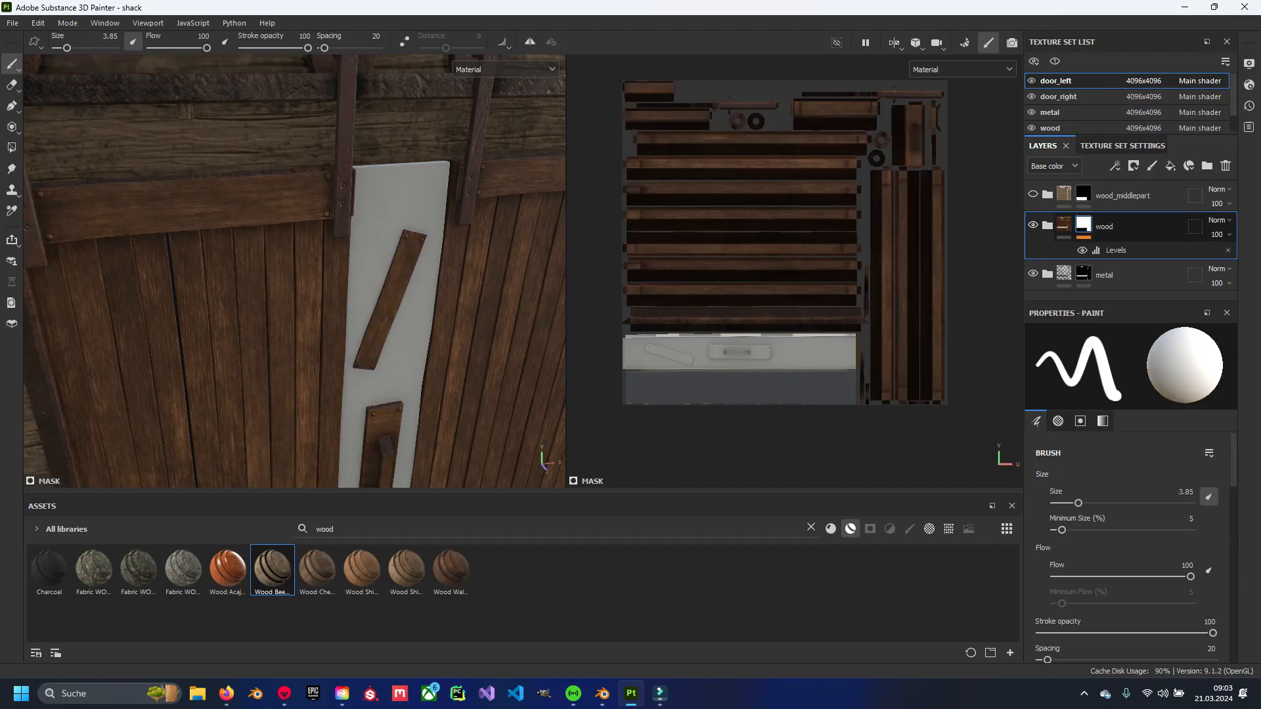
{"action": "right_click", "coordinate": [1082, 226]}
{"action": "key", "text": "Escape"}
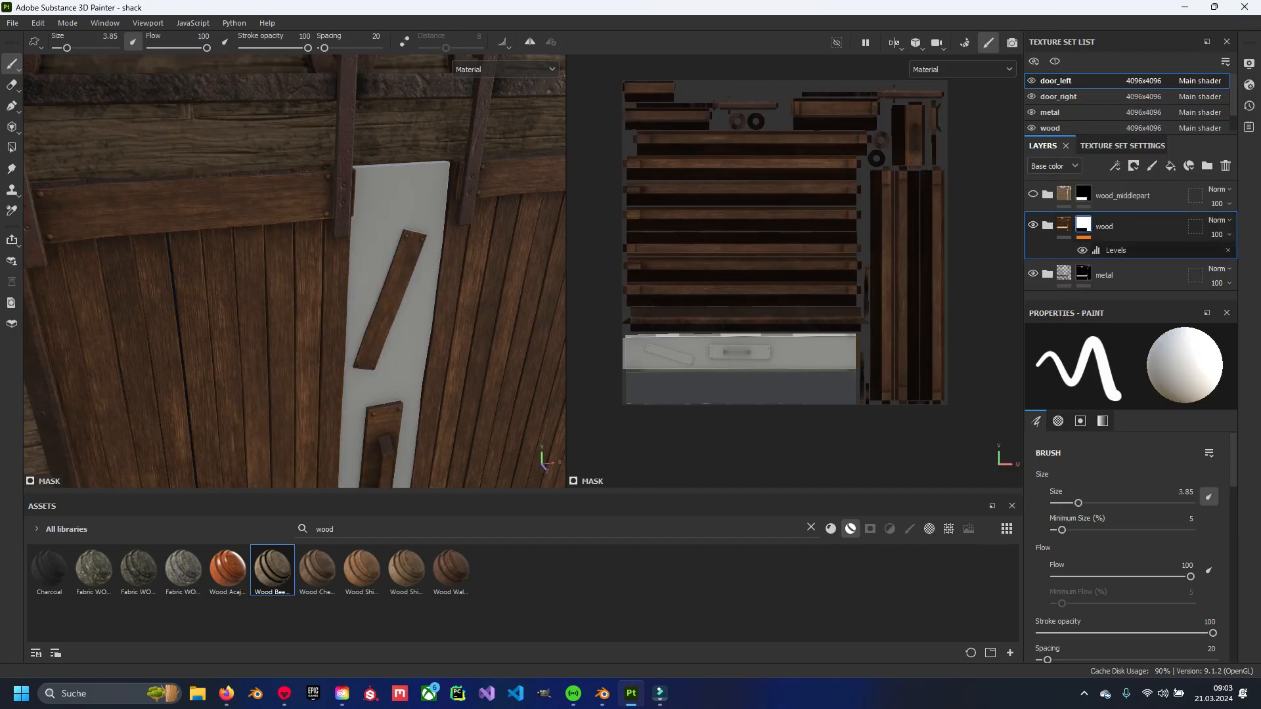
{"action": "left_click", "coordinate": [1227, 250]}
{"action": "mouse_move", "coordinate": [1083, 226]}
{"action": "key", "text": "ctrl+z"}
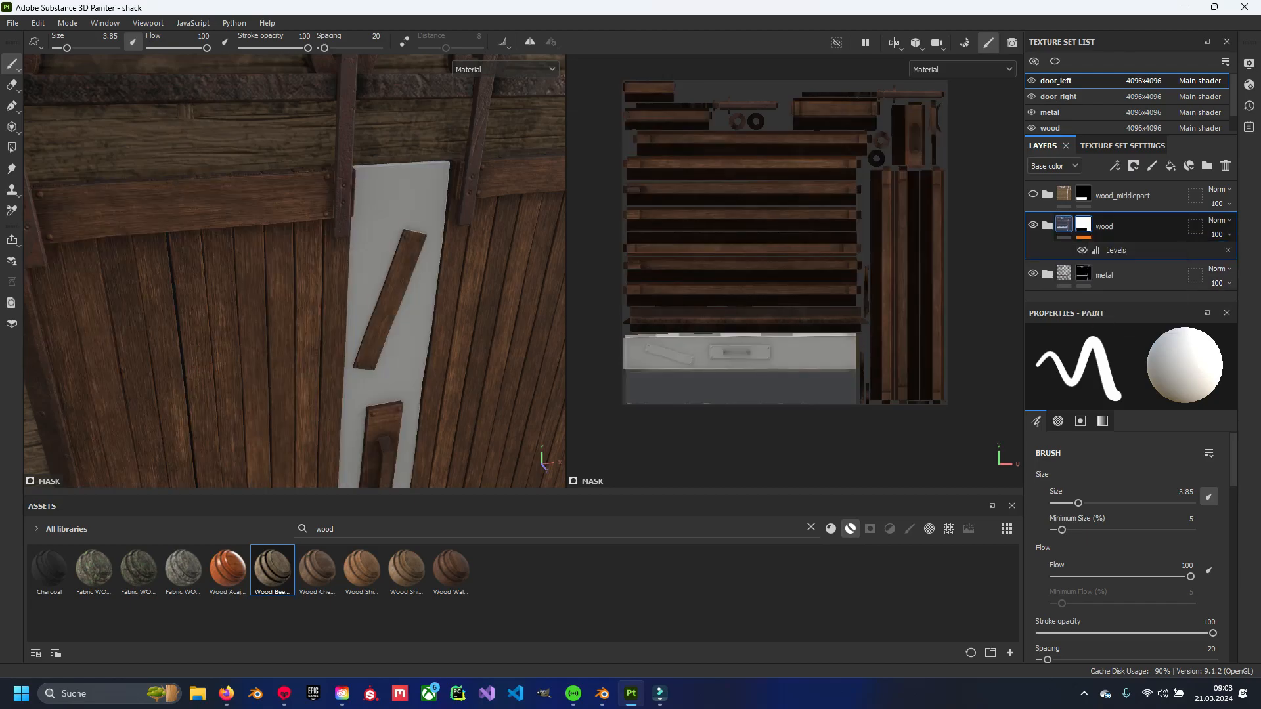
{"action": "right_click", "coordinate": [1083, 226]}
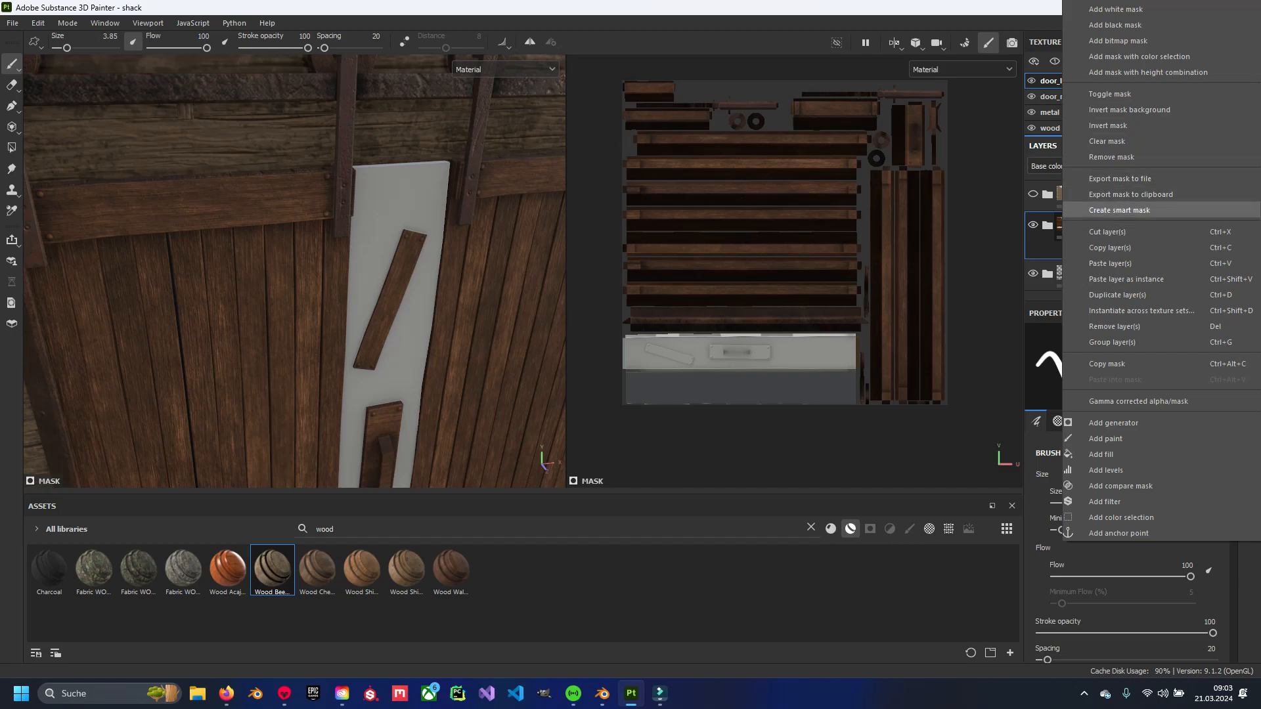
{"action": "left_click", "coordinate": [1111, 157]}
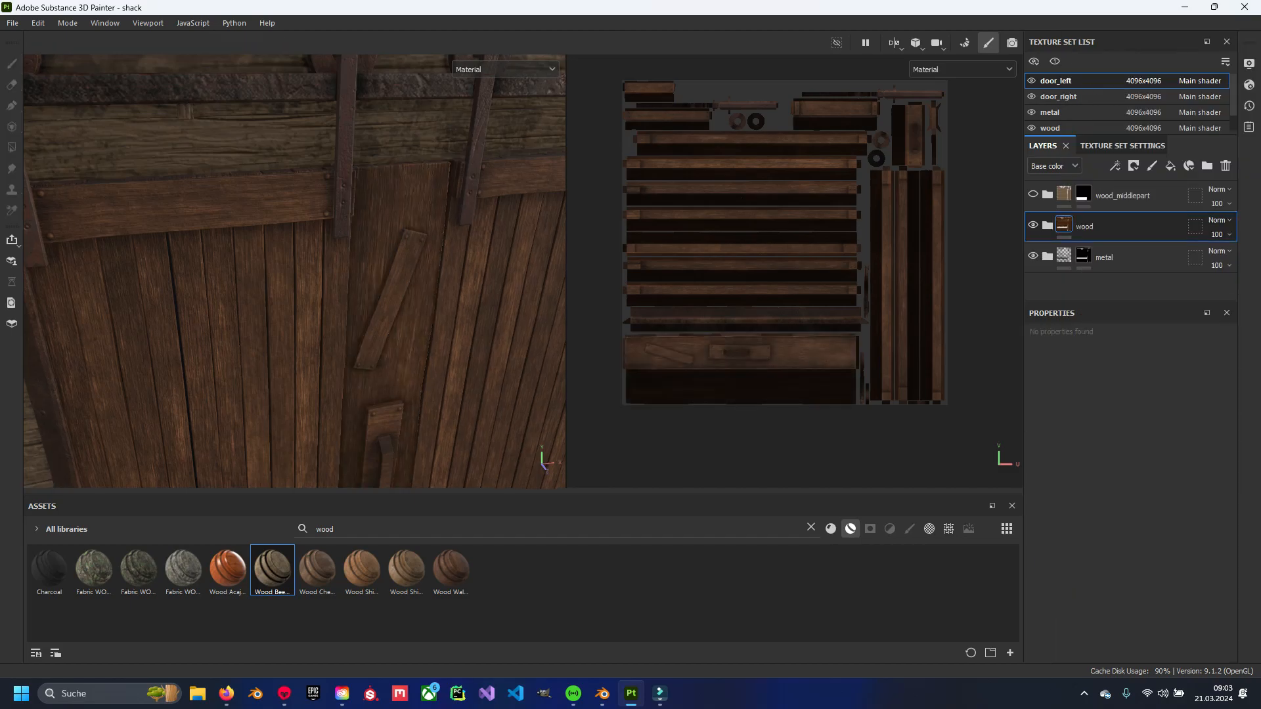
Check the walnut wood across both doors and delete the hidden wood_middlepart folder from door_left.
{"action": "left_click_drag", "start_coordinate": [328, 276], "coordinate": [289, 262], "text": "alt"}
{"action": "scroll", "coordinate": [294, 271], "scroll_direction": "down", "scroll_amount": 5}
{"action": "middle_click_drag", "start_coordinate": [335, 283], "coordinate": [327, 323], "text": "alt"}
{"action": "mouse_move", "coordinate": [327, 323]}
{"action": "left_mouse_down", "text": "alt"}
{"action": "mouse_move", "coordinate": [394, 345]}
{"action": "mouse_move", "coordinate": [341, 338]}
{"action": "left_mouse_up", "text": "alt"}
{"action": "scroll", "coordinate": [309, 295], "scroll_direction": "up", "scroll_amount": 5}
{"action": "mouse_move", "coordinate": [294, 271]}
{"action": "left_mouse_down", "text": "alt"}
{"action": "mouse_move", "coordinate": [302, 240]}
{"action": "mouse_move", "coordinate": [299, 269]}
{"action": "left_mouse_up", "text": "alt"}
{"action": "middle_click_drag", "start_coordinate": [299, 269], "coordinate": [299, 313], "text": "alt"}
{"action": "mouse_move", "coordinate": [299, 312]}
{"action": "left_mouse_down", "text": "alt"}
{"action": "mouse_move", "coordinate": [348, 315]}
{"action": "mouse_move", "coordinate": [308, 317]}
{"action": "left_mouse_up", "text": "alt"}
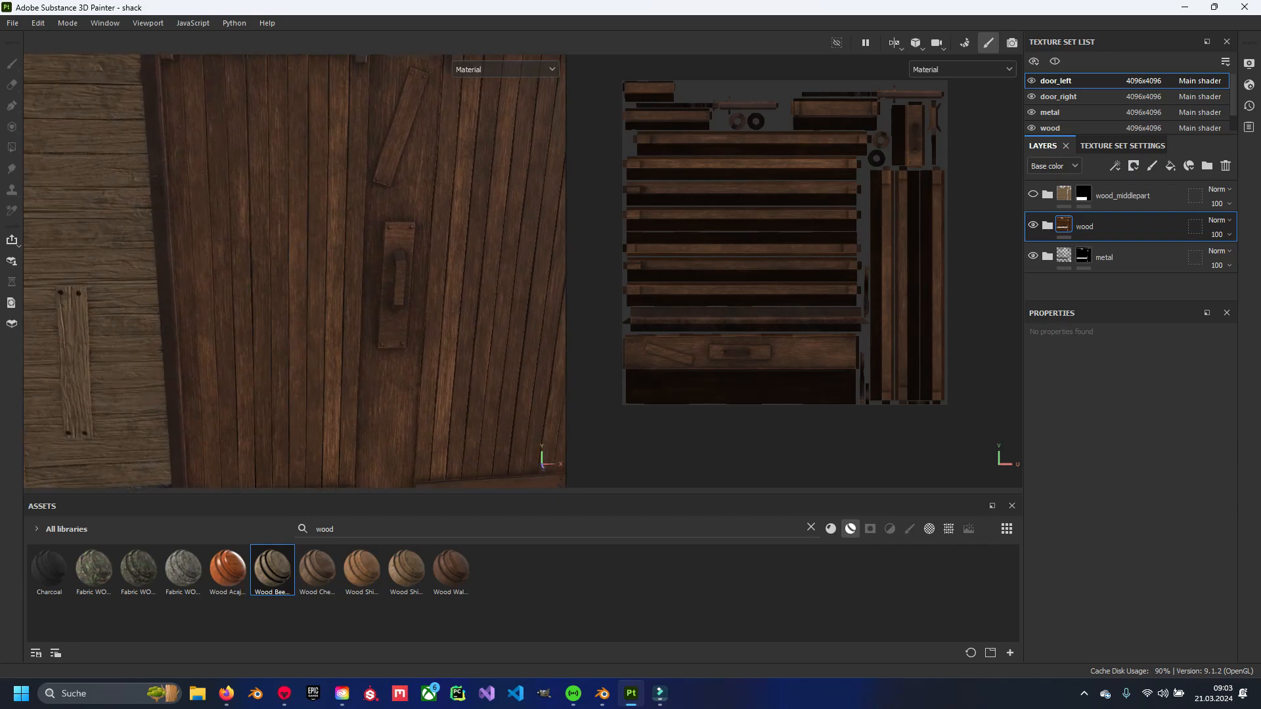
{"action": "middle_click_drag", "start_coordinate": [309, 316], "coordinate": [287, 420], "text": "alt"}
{"action": "scroll", "coordinate": [359, 325], "scroll_direction": "down", "scroll_amount": 2}
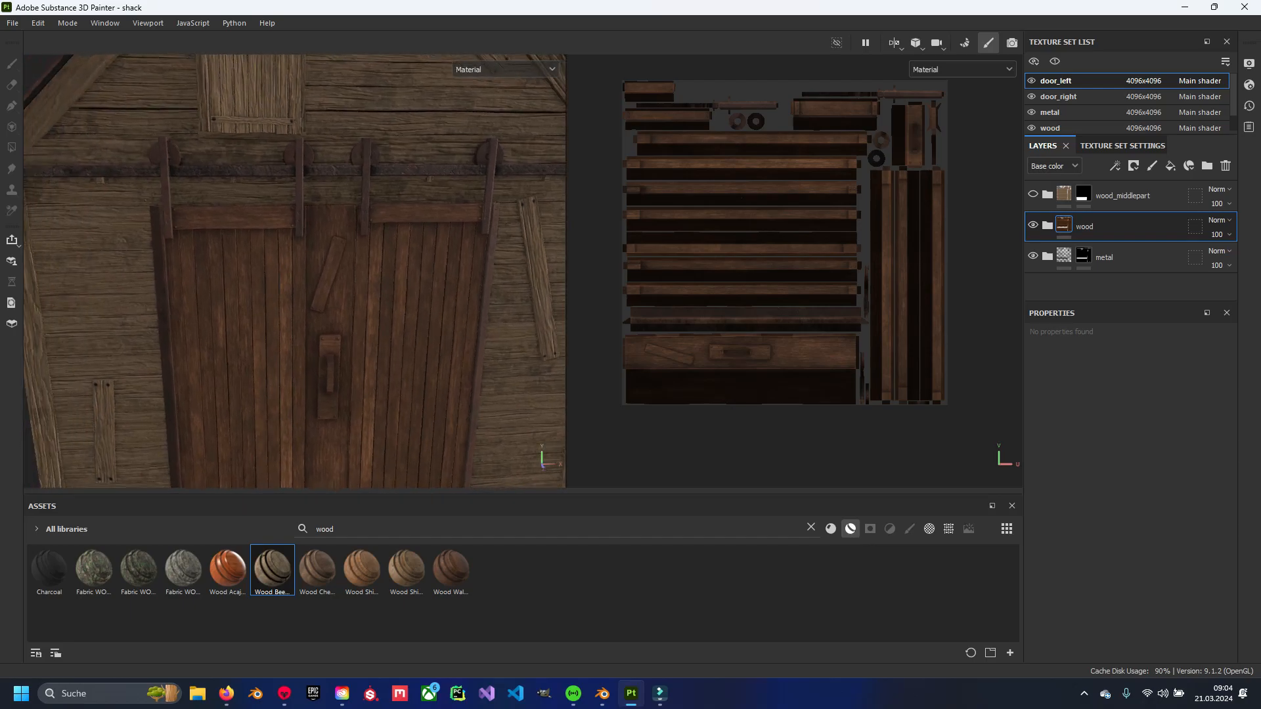
{"action": "left_click", "coordinate": [1122, 195]}
{"action": "key", "text": "Delete"}
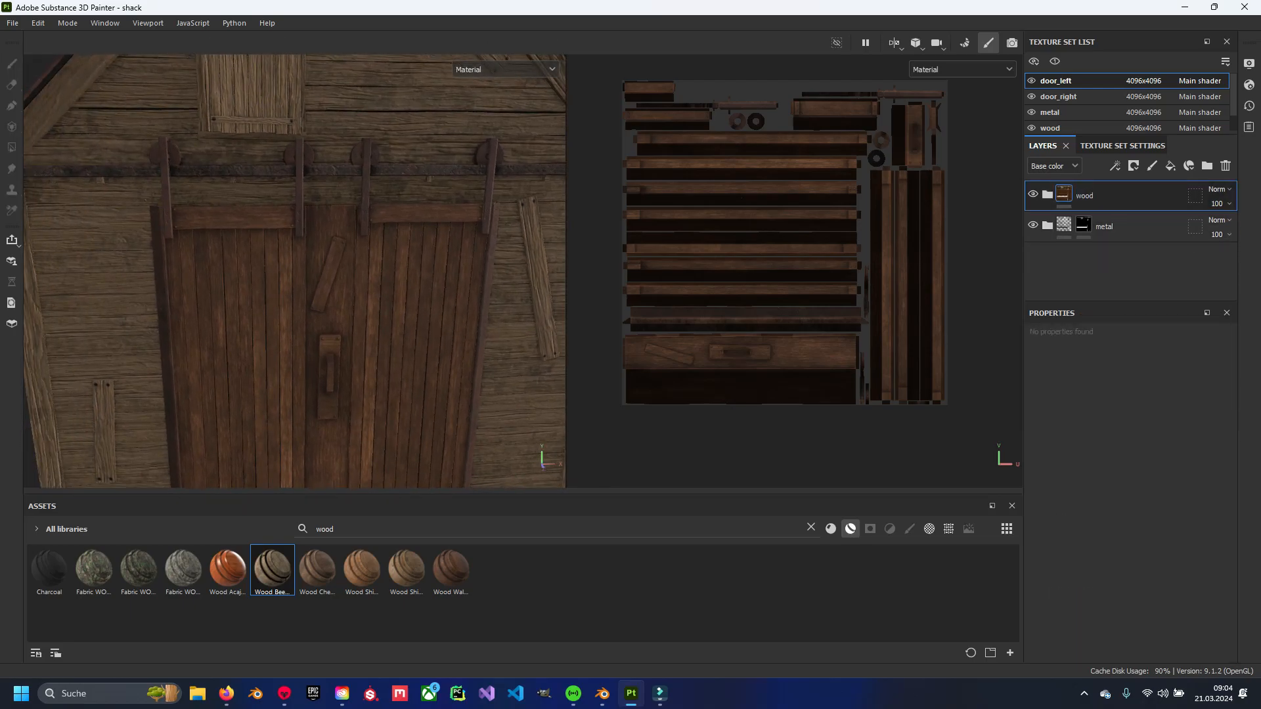
Copy the wood folder from the wood texture set into door_left and place it at the top of the layer stack.
{"action": "left_click", "coordinate": [1156, 128]}
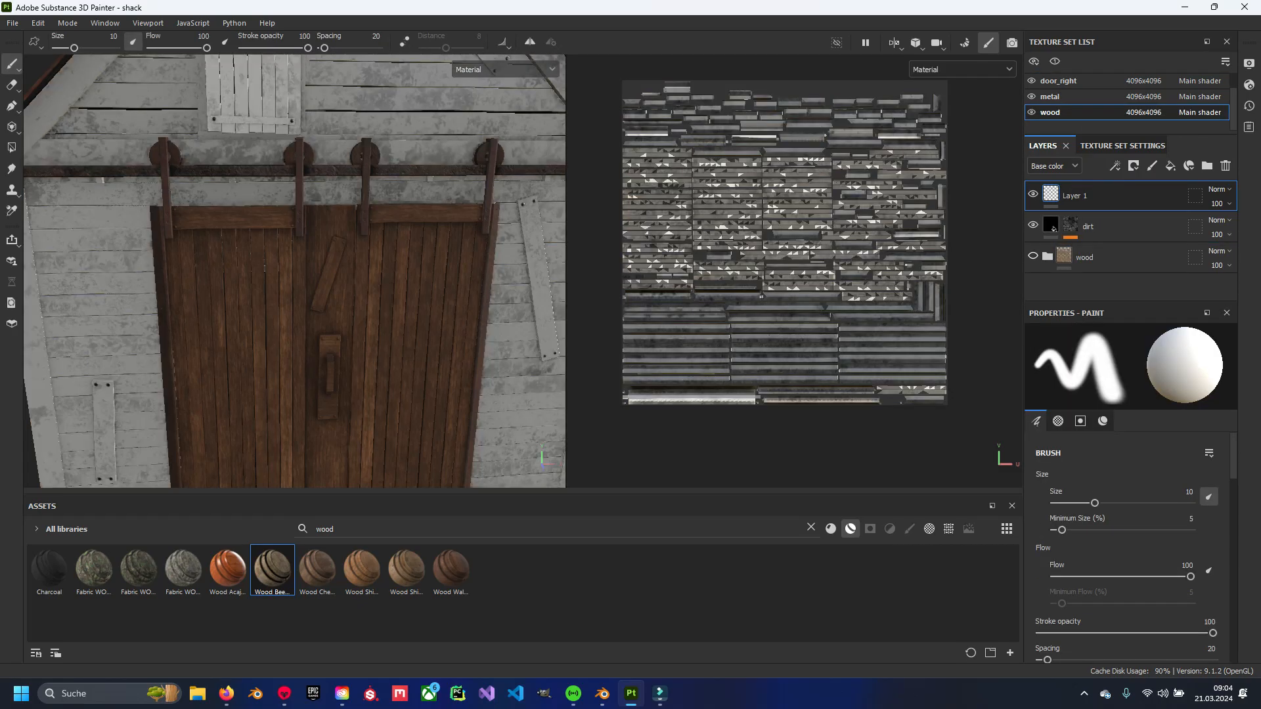
{"action": "left_click", "coordinate": [1116, 257]}
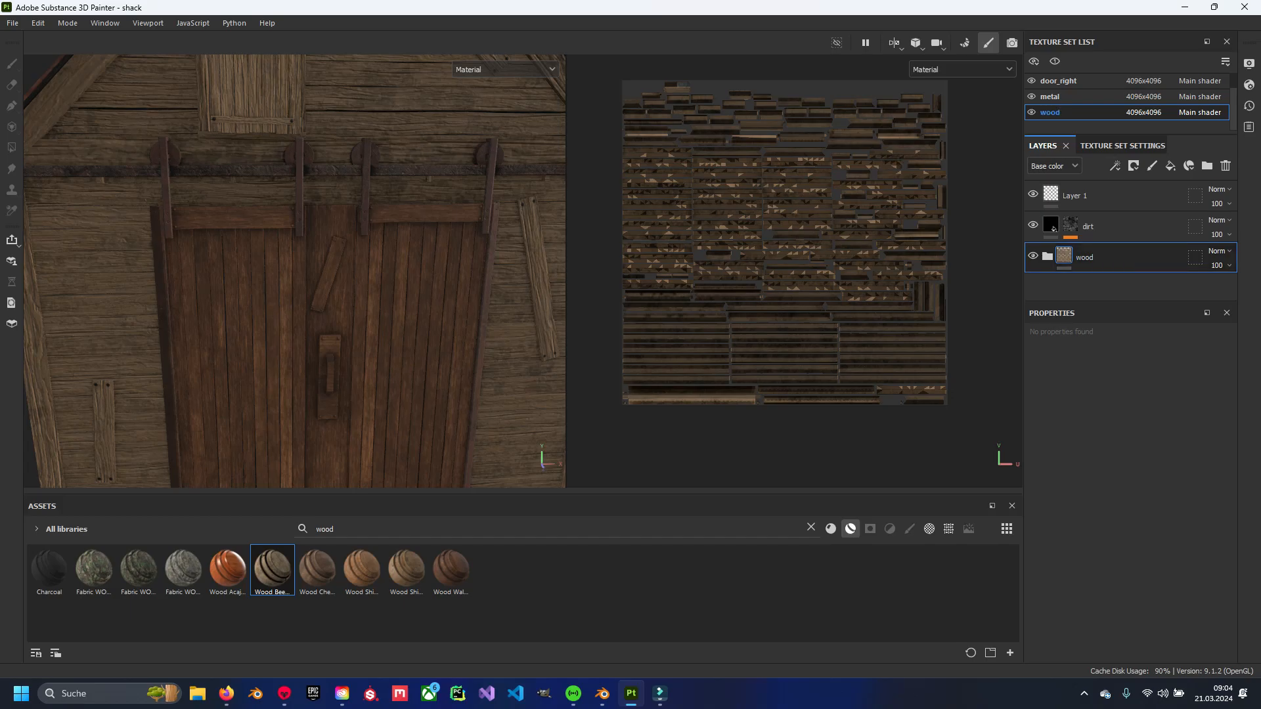
{"action": "scroll", "coordinate": [1065, 99], "scroll_direction": "up", "scroll_amount": 1}
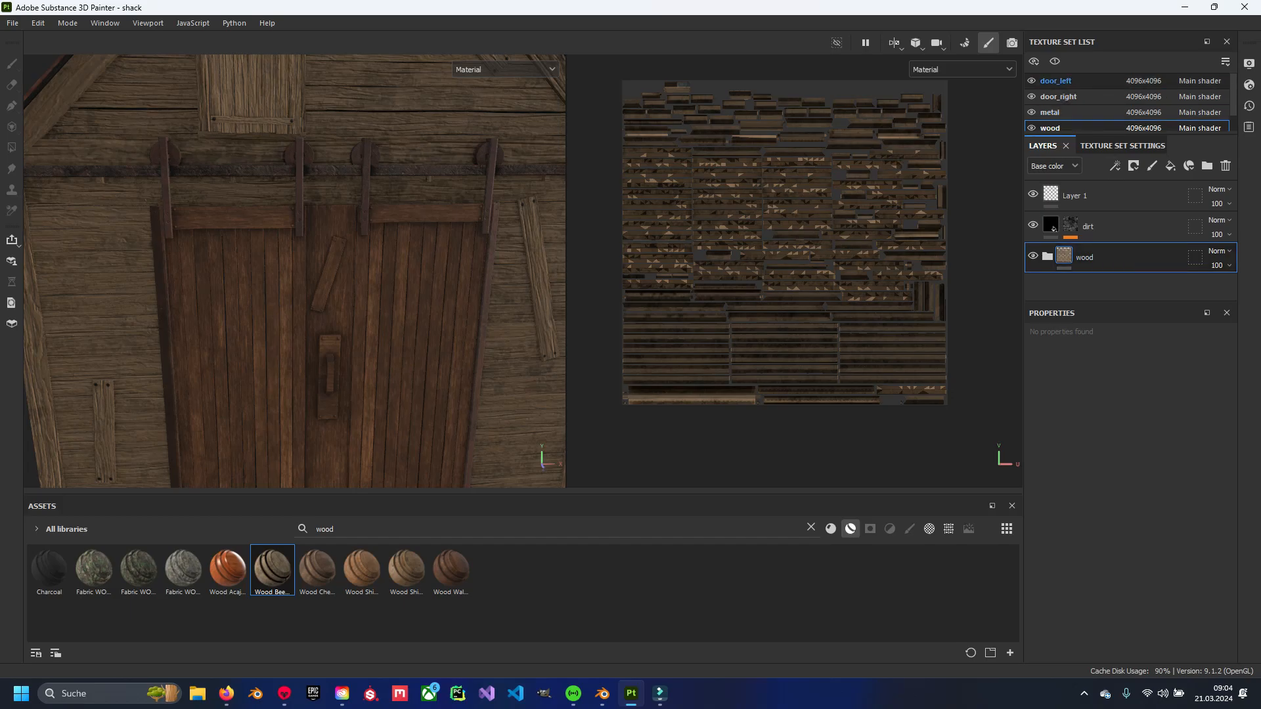
{"action": "left_click", "coordinate": [1056, 80]}
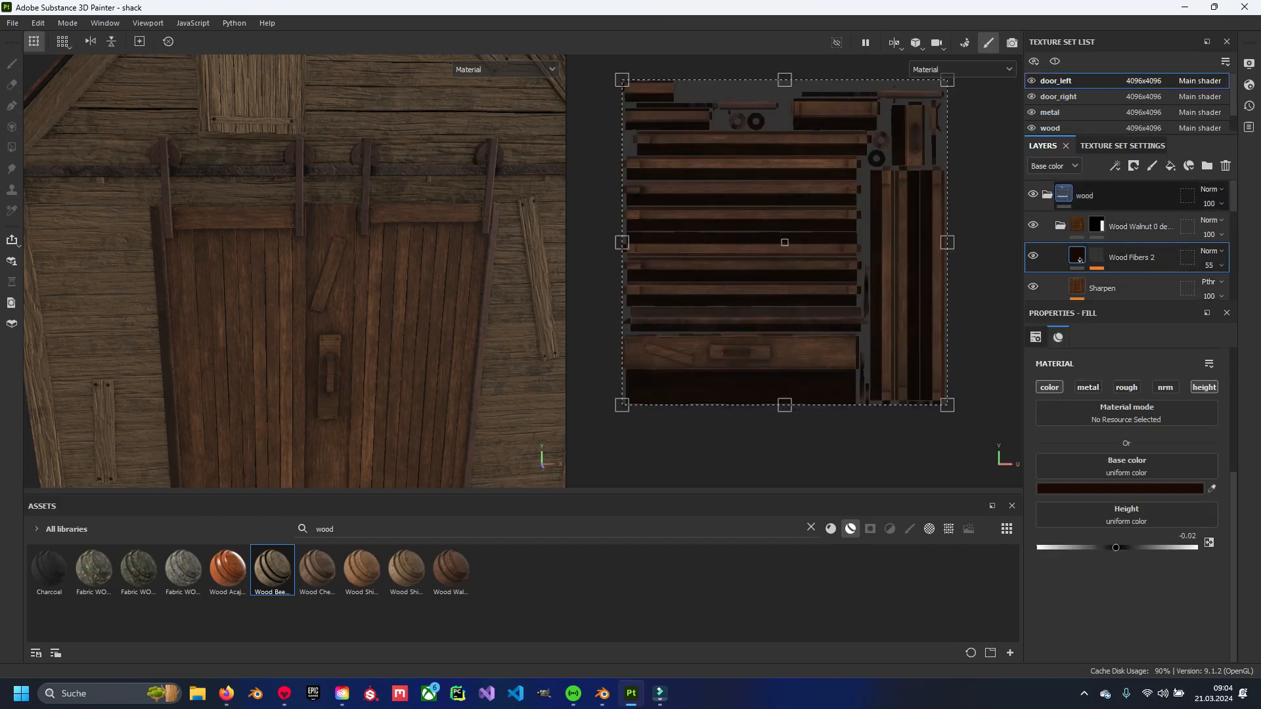
{"action": "key", "text": "ctrl+v"}
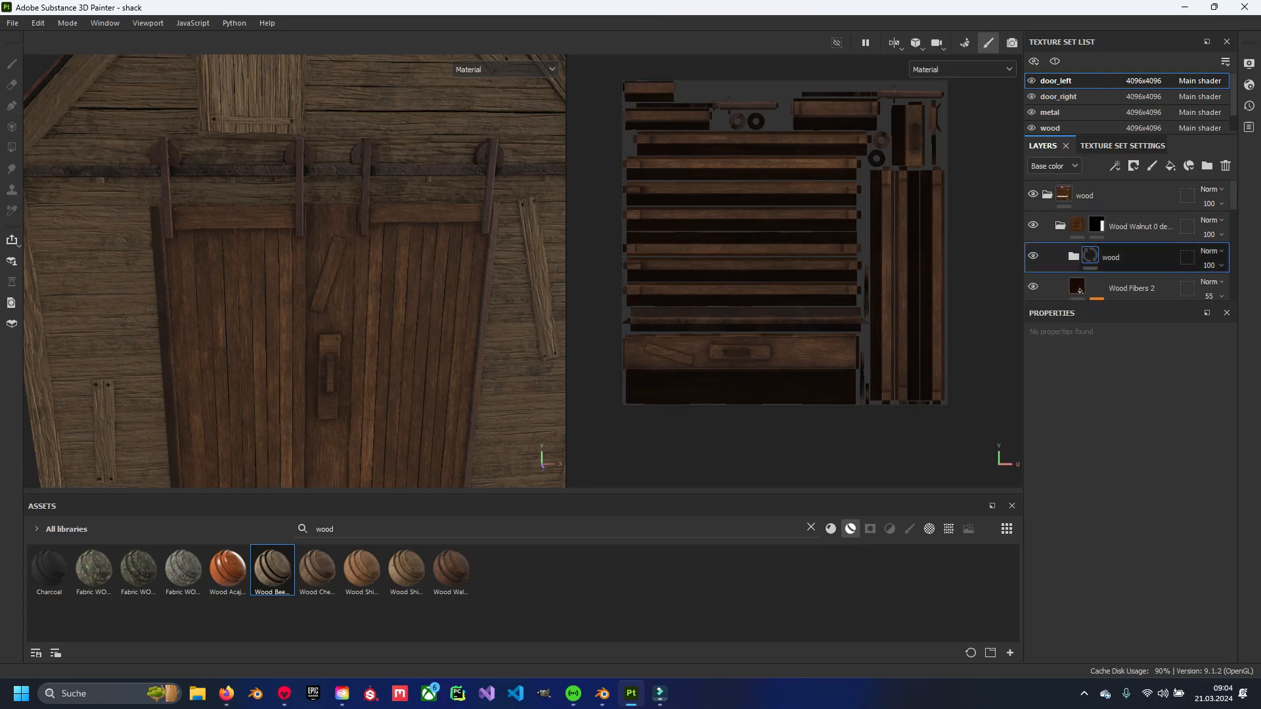
{"action": "left_click_drag", "start_coordinate": [1116, 257], "coordinate": [1205, 155]}
Add a black mask to the copied wood folder at the top of door_left's stack.
{"action": "middle_click_drag", "start_coordinate": [418, 281], "coordinate": [413, 238], "text": "alt"}
{"action": "scroll", "coordinate": [414, 238], "scroll_direction": "up", "scroll_amount": 3}
{"action": "right_click", "coordinate": [1077, 195]}
{"action": "left_click", "coordinate": [1103, 26]}
{"action": "middle_click_drag", "start_coordinate": [370, 300], "coordinate": [457, 276], "text": "alt"}
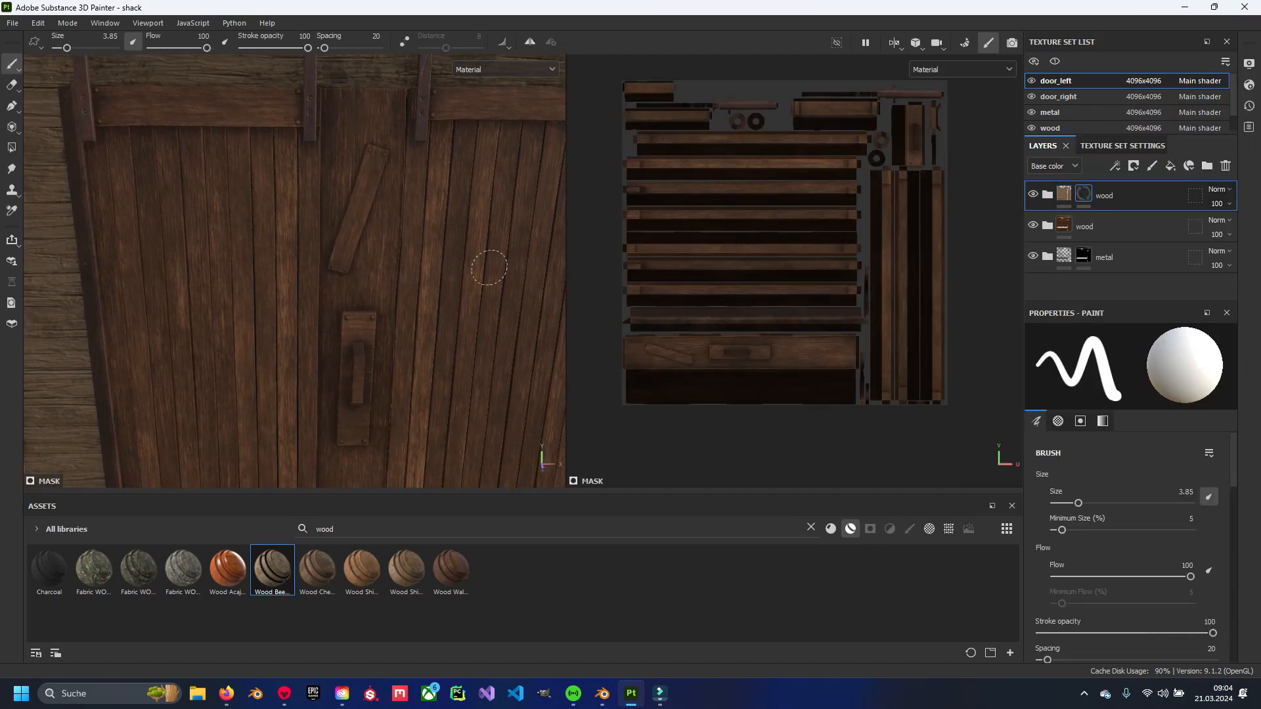
Polygon-fill the diagonal plank on the middle board with color 1 in the copied wood folder's mask, using mesh fill mode.
{"action": "left_click", "coordinate": [1047, 195]}
{"action": "left_click", "coordinate": [12, 148]}
{"action": "left_click", "coordinate": [358, 209]}
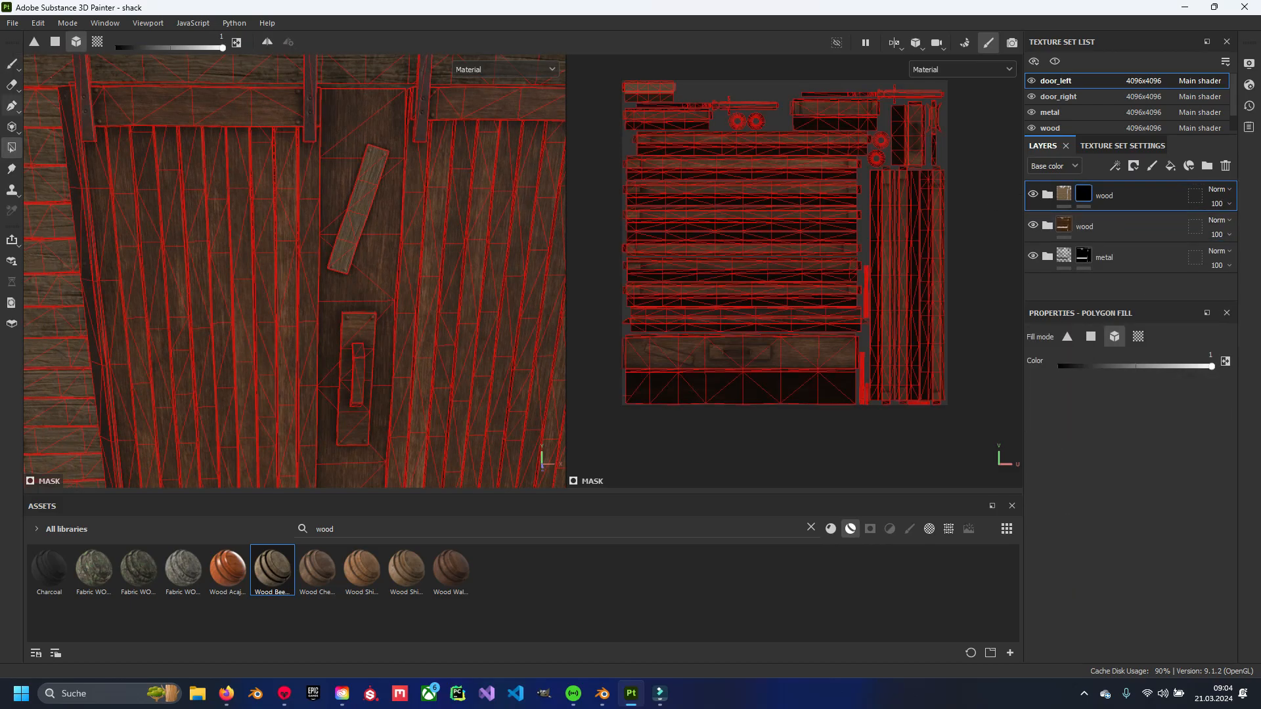
{"action": "left_click", "coordinate": [12, 64]}
{"action": "scroll", "coordinate": [320, 223], "scroll_direction": "up", "scroll_amount": 3}
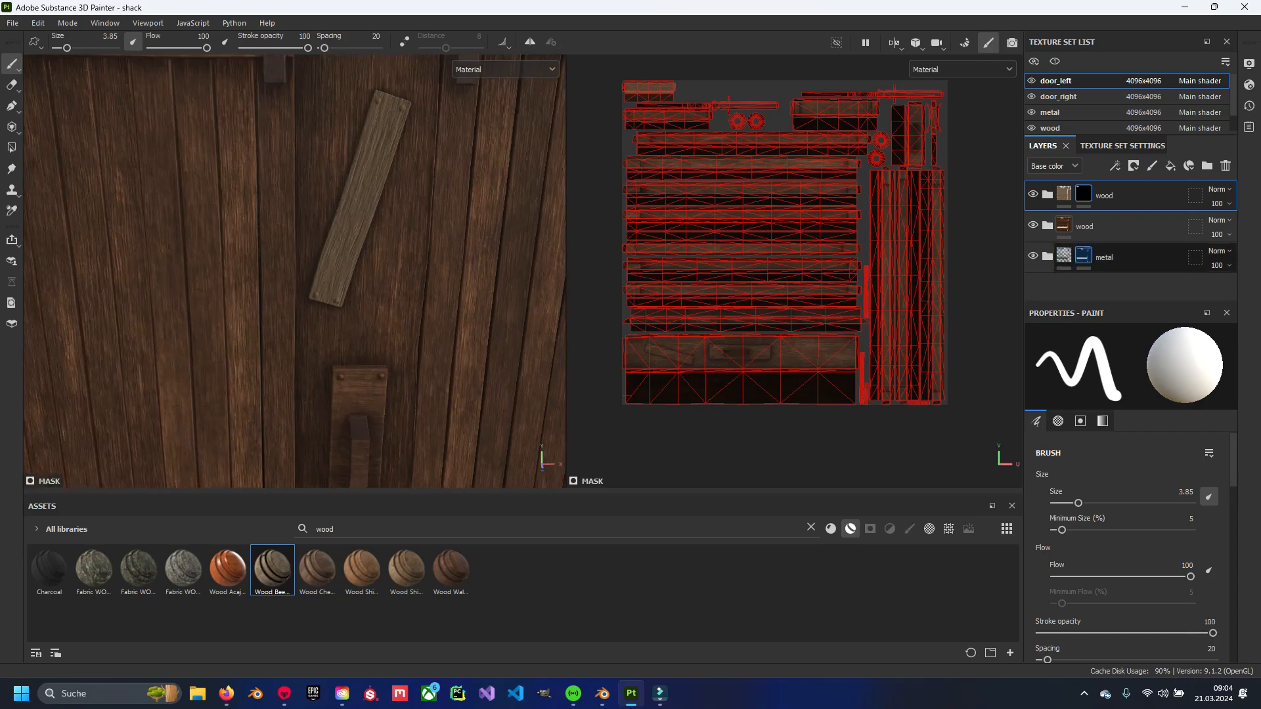
Rename door_left's walnut wood folder to wood_dark.
{"action": "right_click", "coordinate": [1063, 226]}
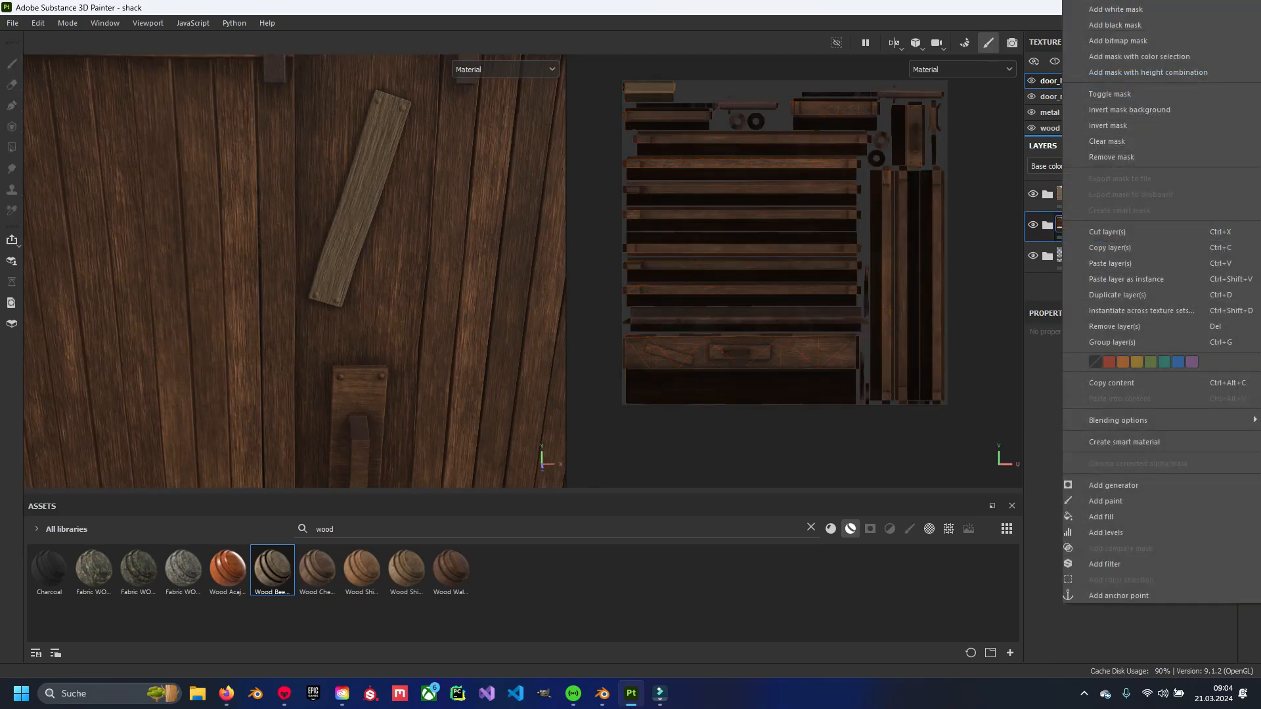
{"action": "key", "text": "Escape"}
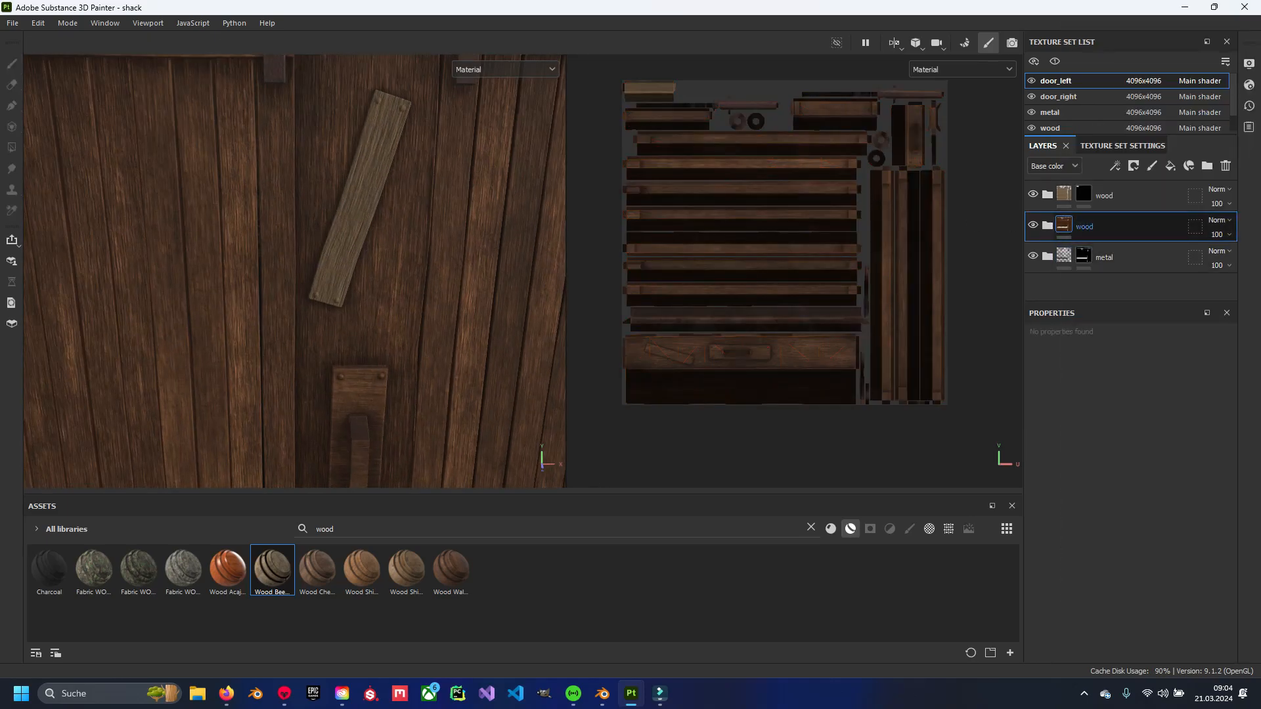
{"action": "right_click", "coordinate": [1062, 227]}
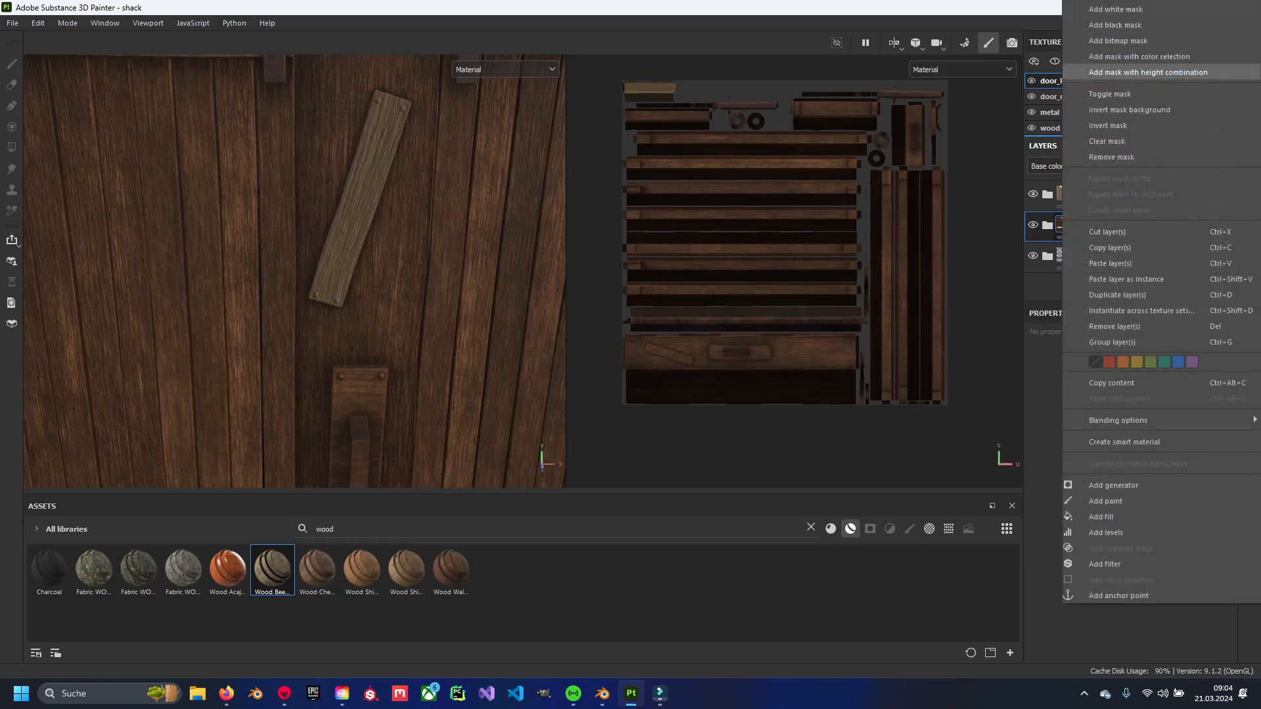
{"action": "key", "text": "Escape"}
{"action": "double_click", "coordinate": [1084, 227]}
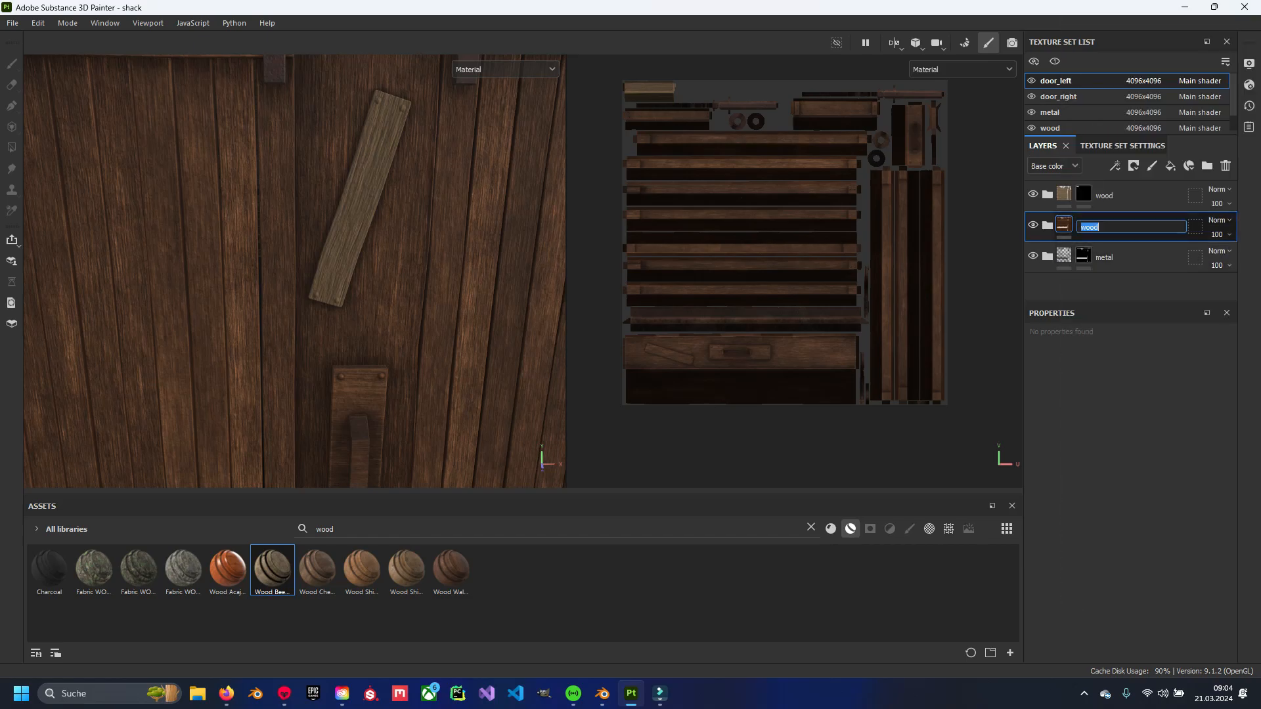
{"action": "key", "text": "Return"}
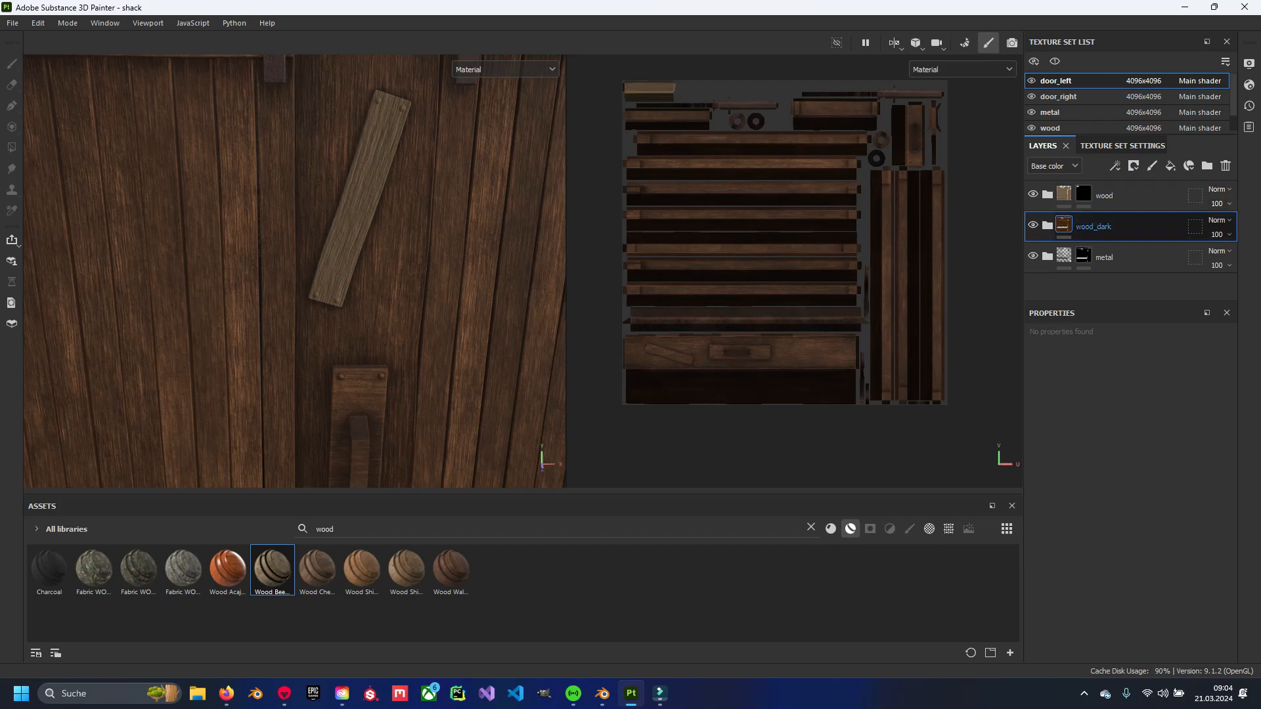
Add a white mask to the wood_dark folder and polygon-fill the diagonal plank in it with color 0, using mesh fill mode.
{"action": "right_click", "coordinate": [1062, 227]}
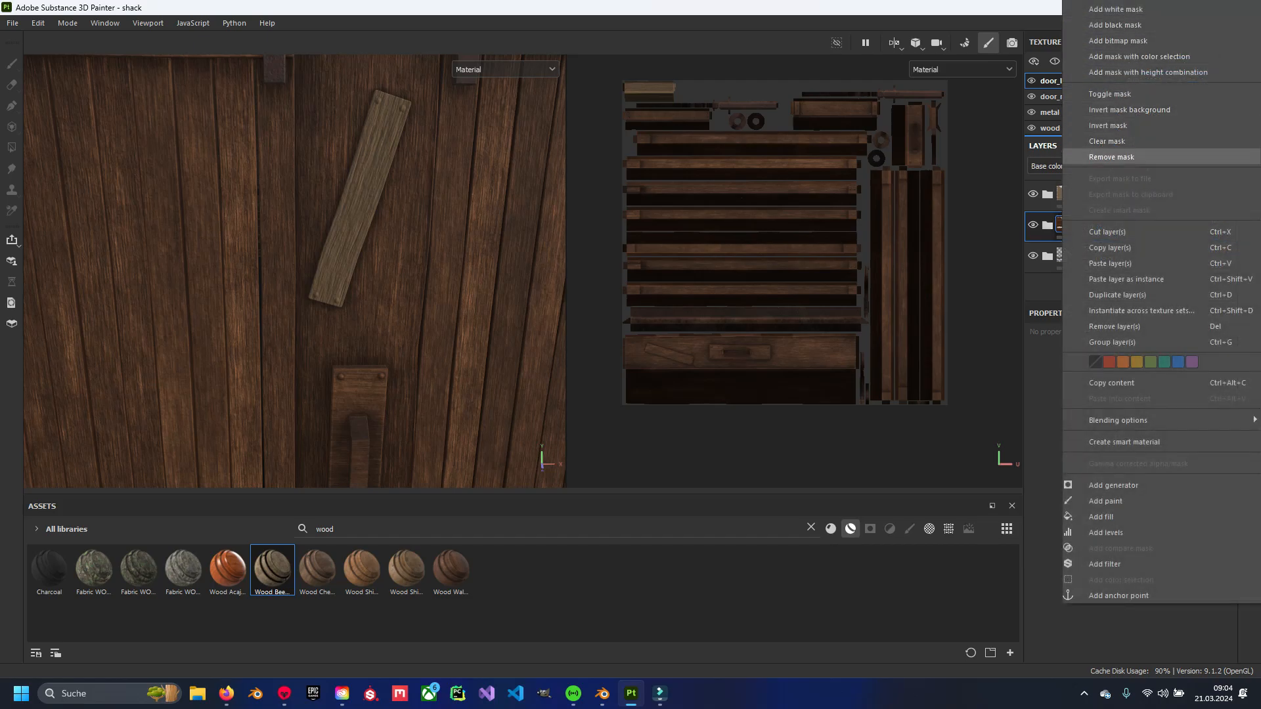
{"action": "left_click", "coordinate": [1114, 25]}
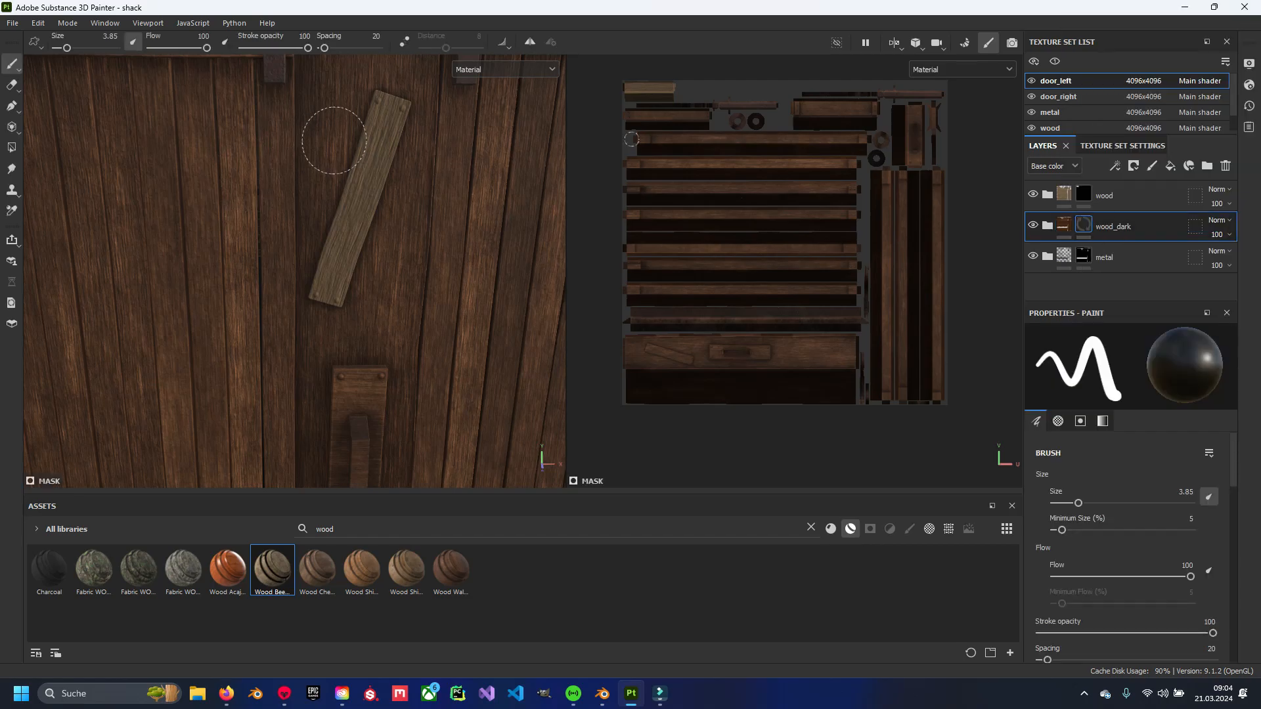
{"action": "left_click", "coordinate": [11, 147]}
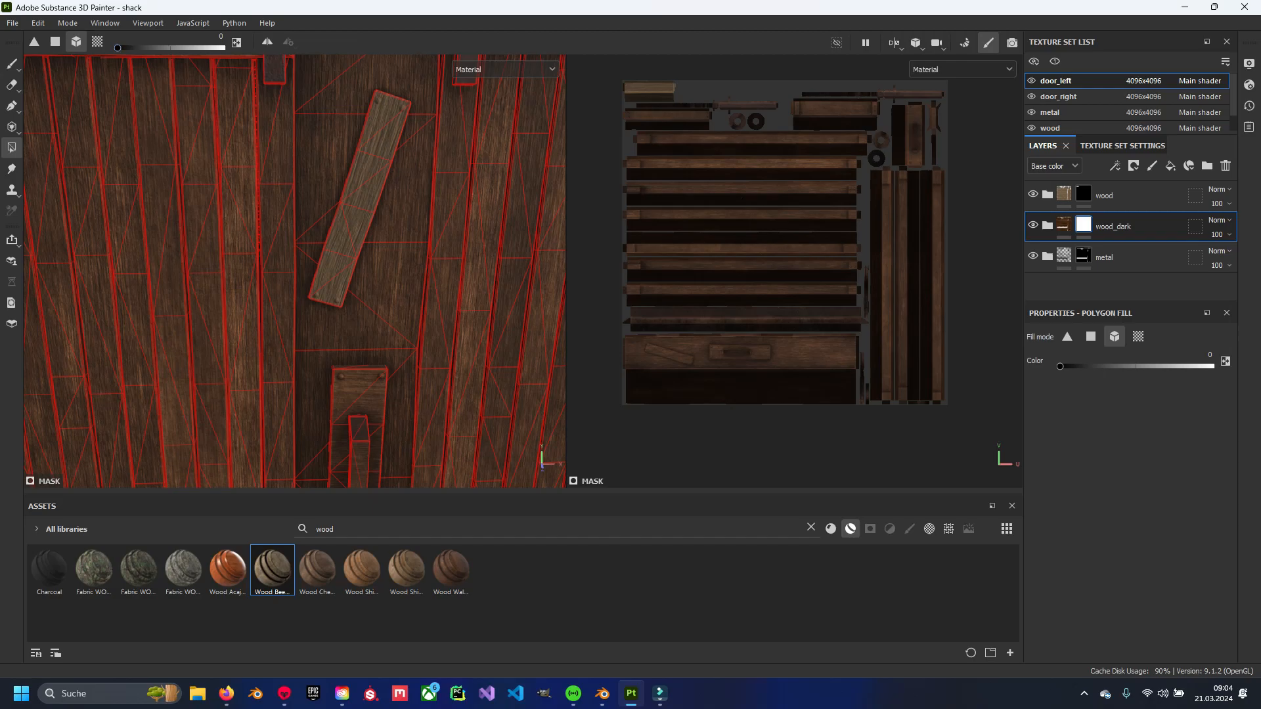
{"action": "left_click", "coordinate": [408, 212]}
{"action": "key", "text": "1"}
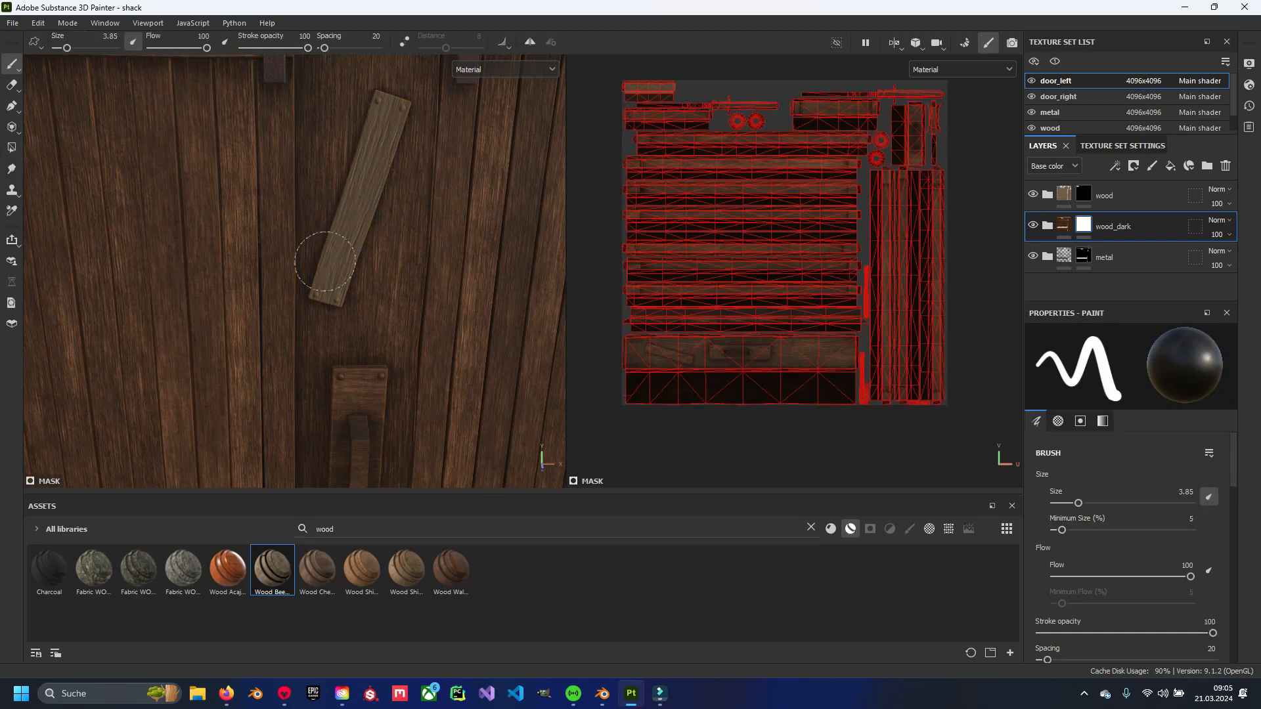
Delete the wood_2 subfolder inside door_left's wood folder and collapse wood_1.
{"action": "middle_click_drag", "start_coordinate": [372, 113], "coordinate": [343, 215]}
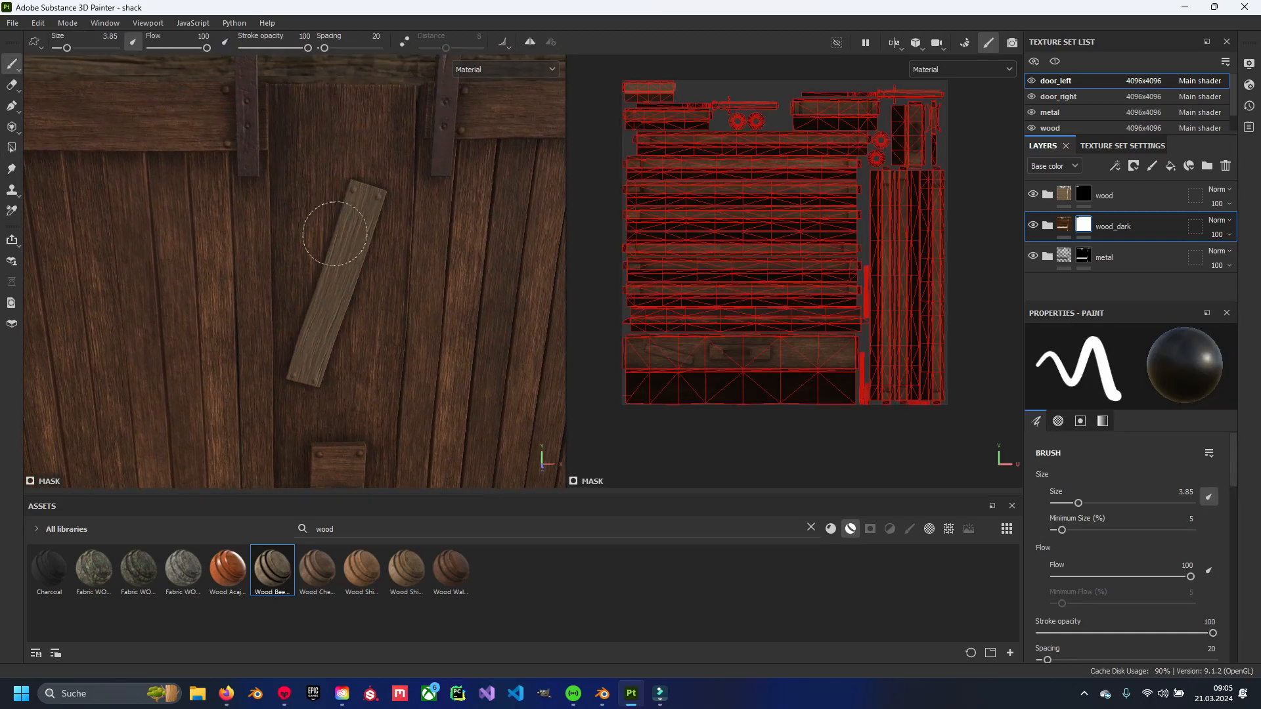
{"action": "scroll", "coordinate": [335, 233], "scroll_direction": "up", "scroll_amount": 3}
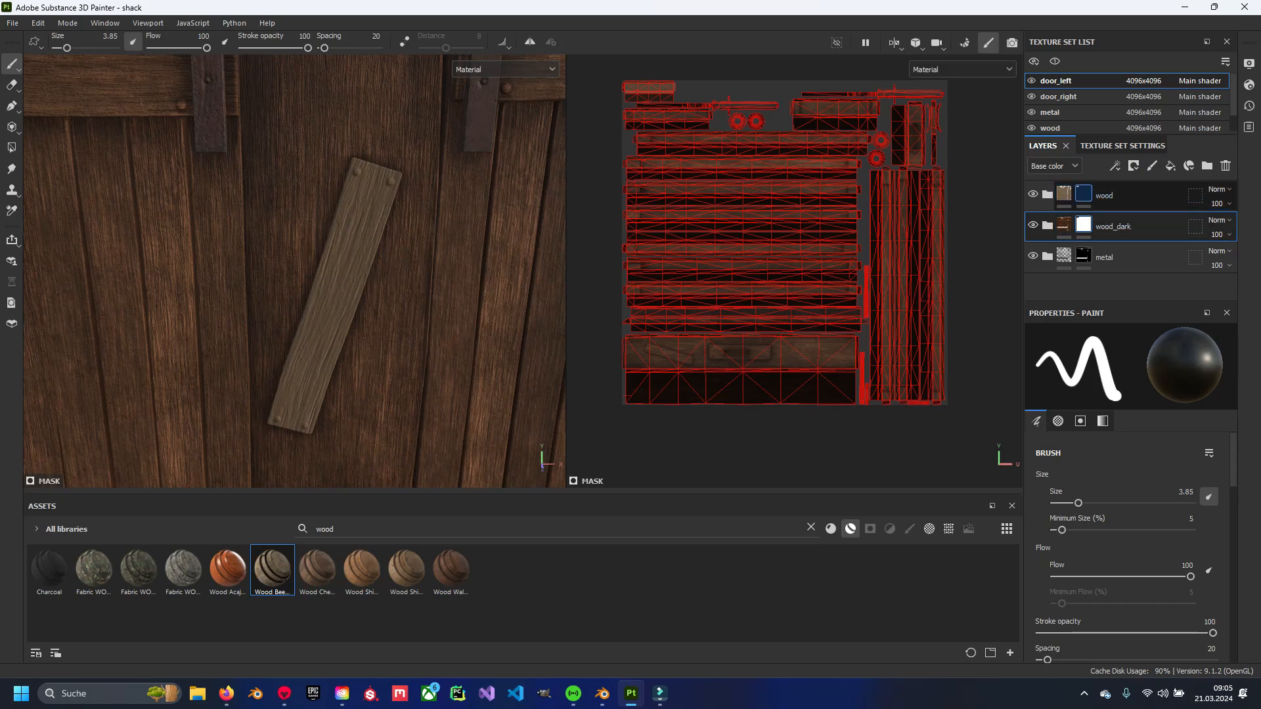
{"action": "left_click", "coordinate": [1047, 195]}
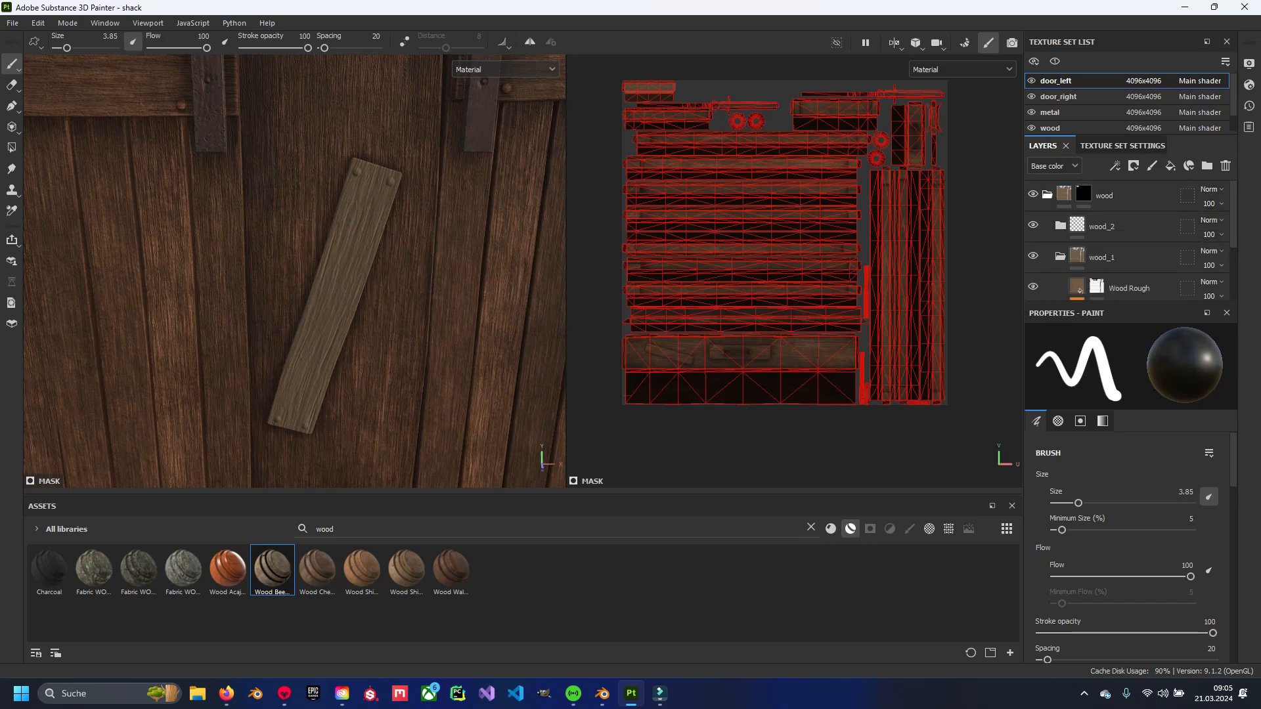
{"action": "left_click", "coordinate": [1101, 226]}
{"action": "key", "text": "Delete"}
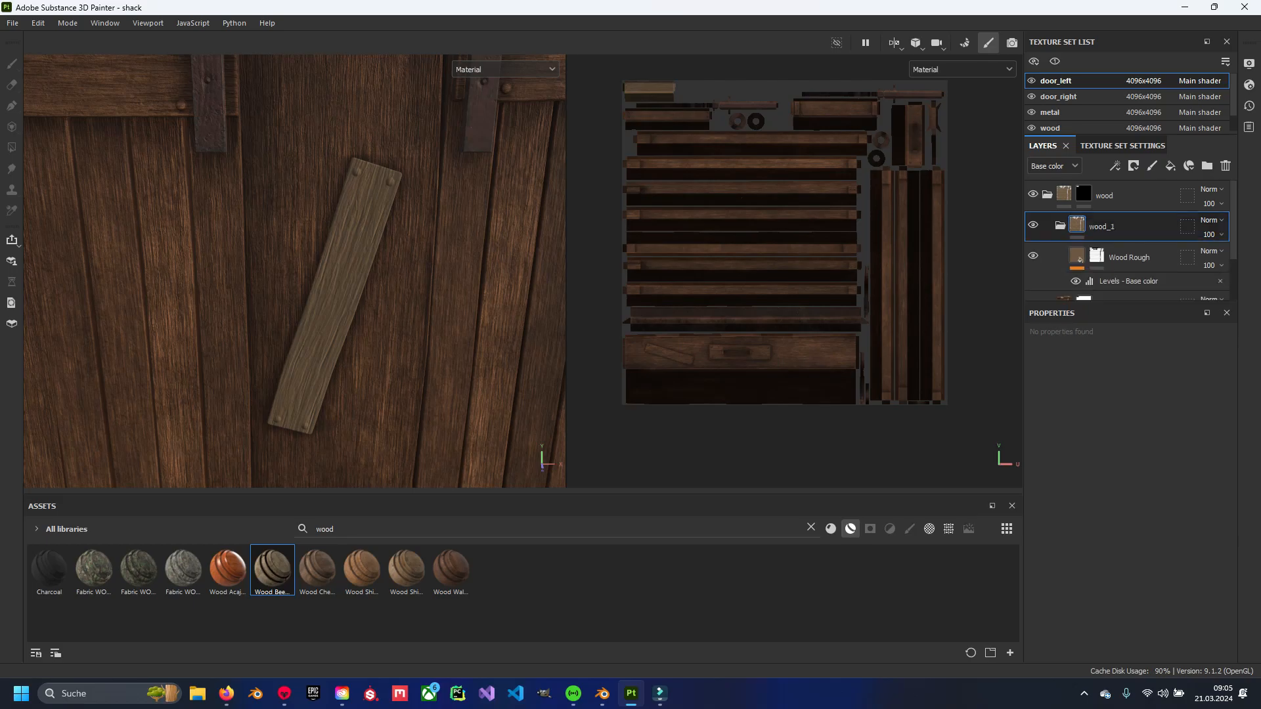
{"action": "left_click", "coordinate": [1059, 225]}
Compare the diagonal plank's wood grain with the surrounding wall planks.
{"action": "mouse_move", "coordinate": [368, 276]}
{"action": "left_mouse_down", "text": "alt"}
{"action": "mouse_move", "coordinate": [309, 296]}
{"action": "mouse_move", "coordinate": [364, 279]}
{"action": "mouse_move", "coordinate": [355, 217]}
{"action": "mouse_move", "coordinate": [328, 190]}
{"action": "mouse_move", "coordinate": [365, 279]}
{"action": "mouse_move", "coordinate": [388, 282]}
{"action": "left_mouse_up", "text": "alt"}
{"action": "scroll", "coordinate": [387, 282], "scroll_direction": "down", "scroll_amount": 3}
{"action": "scroll", "coordinate": [294, 270], "scroll_direction": "down", "scroll_amount": 3}
{"action": "middle_click_drag", "start_coordinate": [295, 270], "coordinate": [394, 146], "text": "alt"}
{"action": "left_click_drag", "start_coordinate": [394, 146], "coordinate": [328, 217], "text": "alt"}
{"action": "middle_click_drag", "start_coordinate": [328, 217], "coordinate": [411, 161], "text": "alt"}
{"action": "middle_click_drag", "start_coordinate": [468, 158], "coordinate": [225, 269], "text": "alt"}
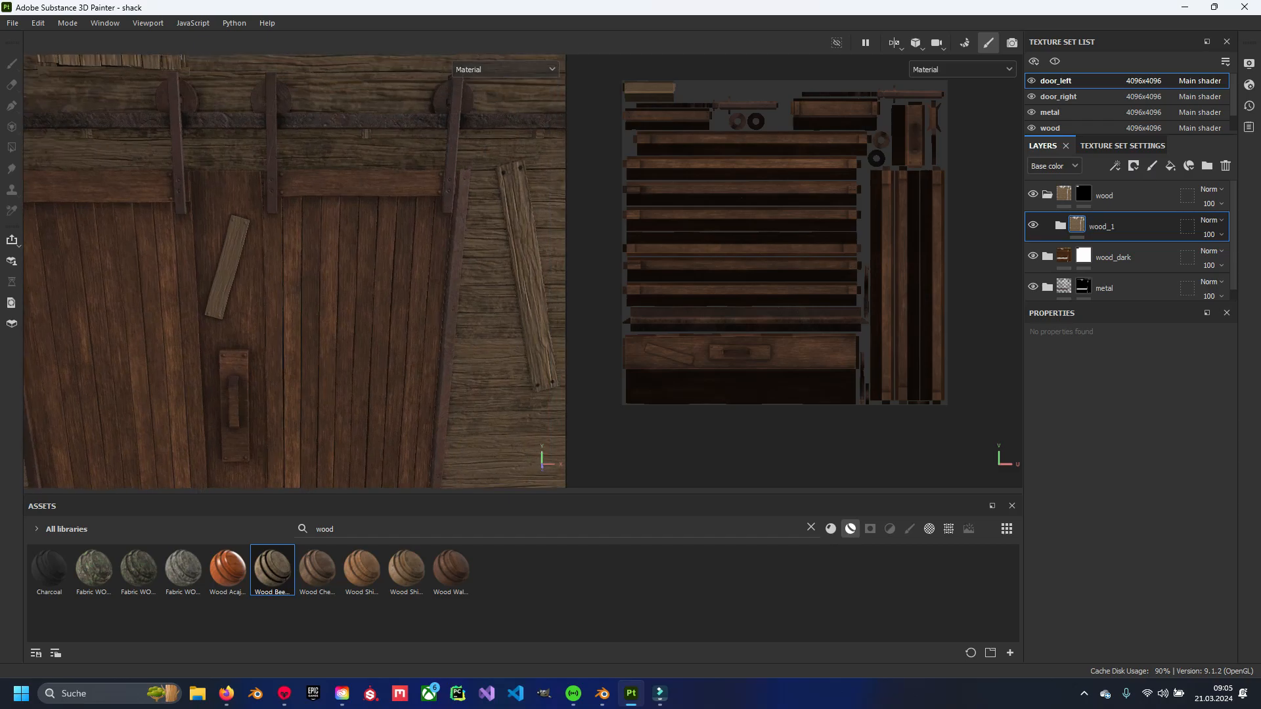
{"action": "scroll", "coordinate": [295, 282], "scroll_direction": "up", "scroll_amount": 6}
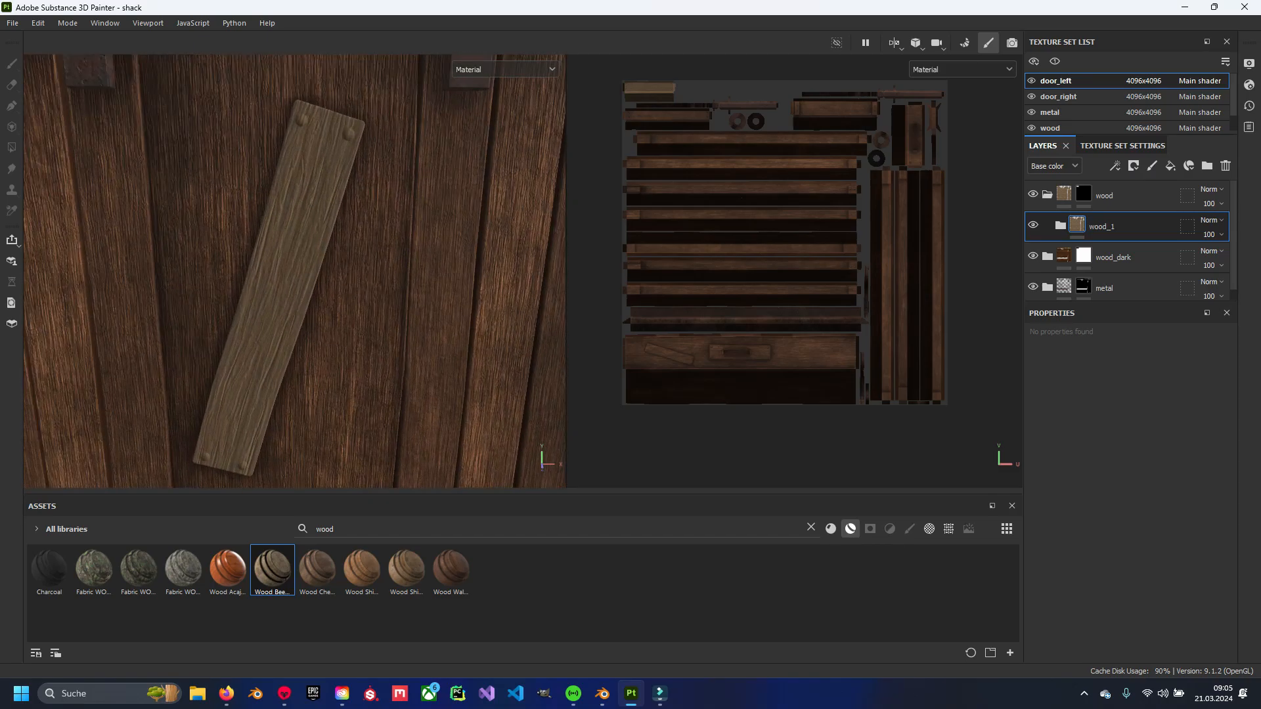
Try tilings of 3 and 2 on the Wood Rough fill in wood_1, keeping 3.
{"action": "left_click", "coordinate": [1060, 226]}
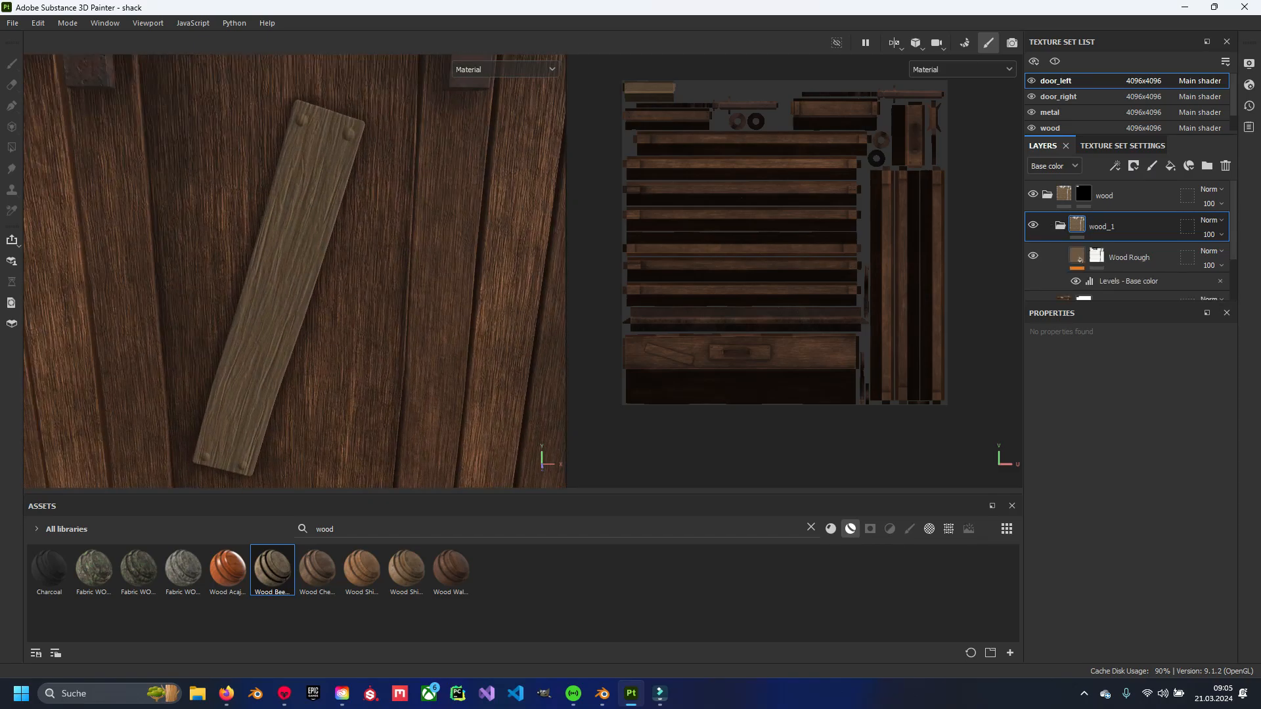
{"action": "scroll", "coordinate": [1127, 236], "scroll_direction": "down", "scroll_amount": 2}
{"action": "left_click", "coordinate": [1129, 198]}
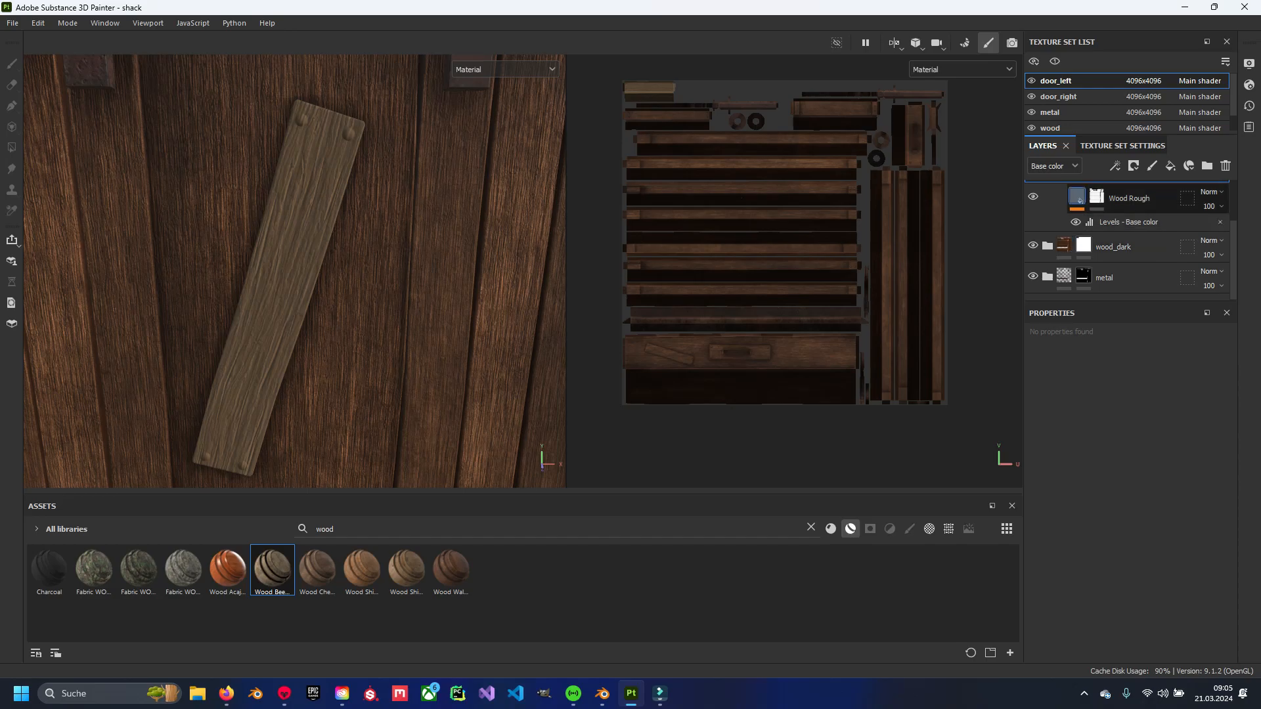
{"action": "scroll", "coordinate": [1127, 493], "scroll_direction": "up", "scroll_amount": 3}
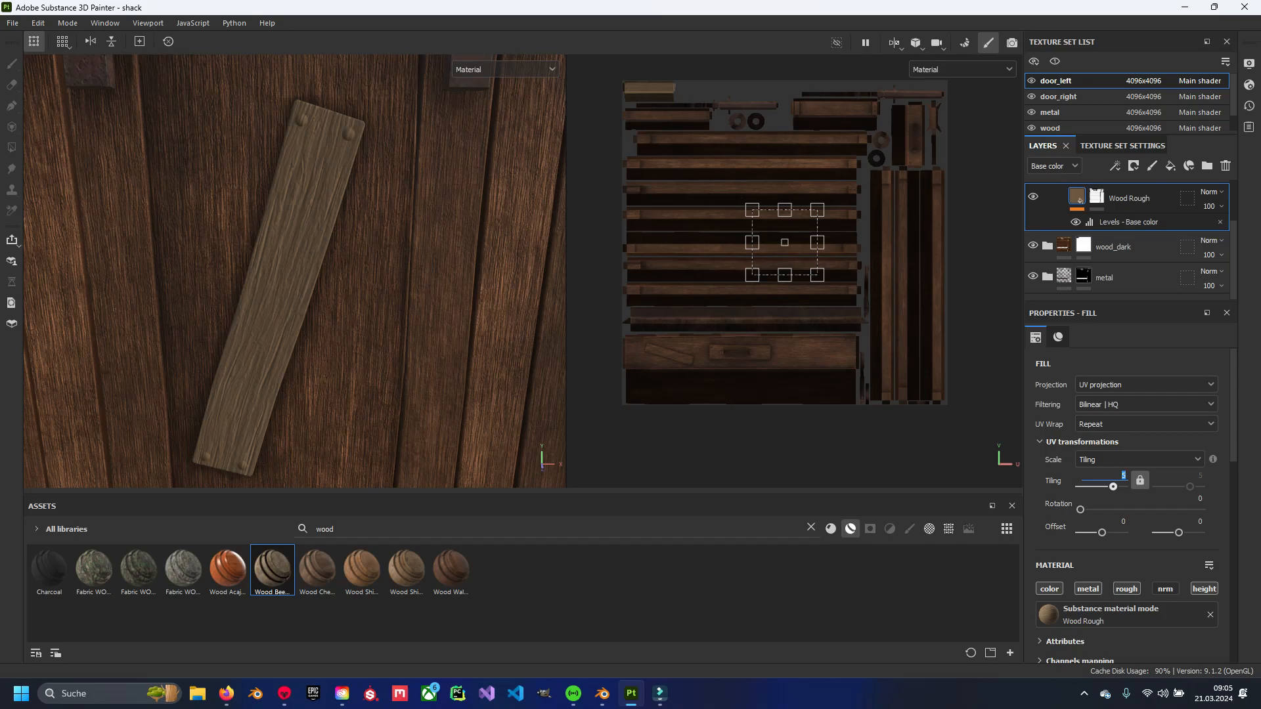
{"action": "key", "text": "Return"}
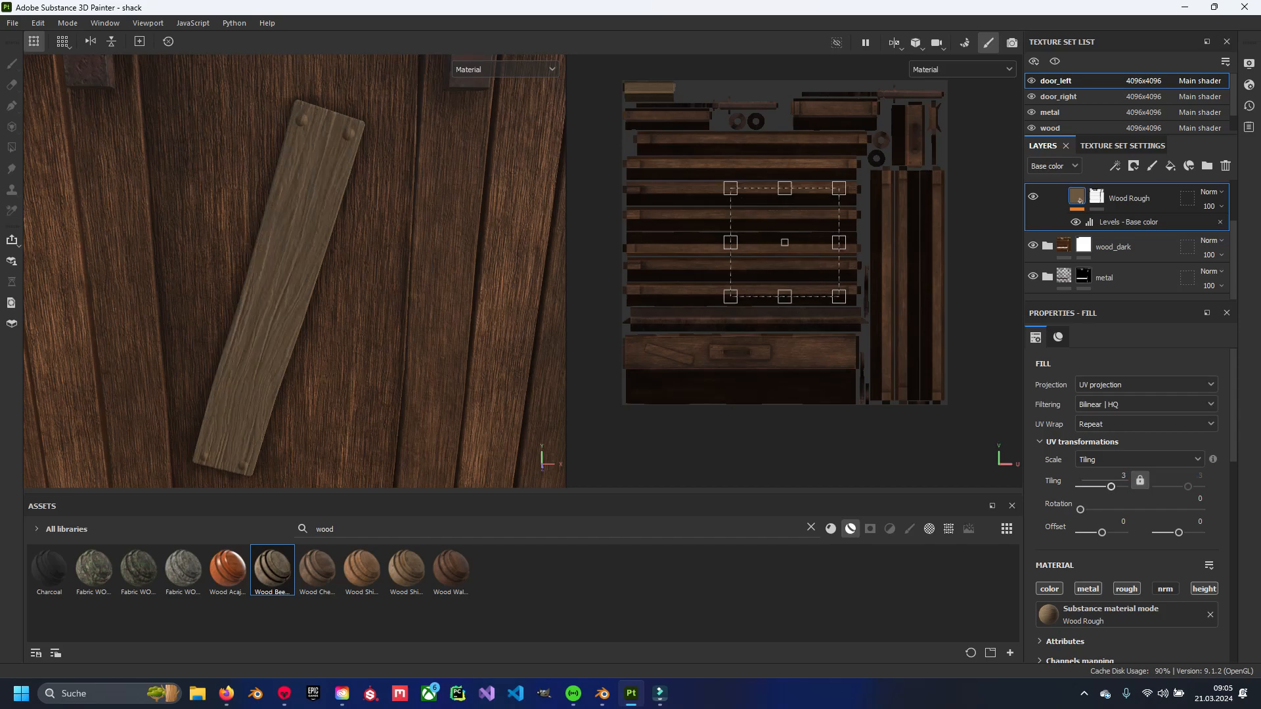
{"action": "key", "text": "Return"}
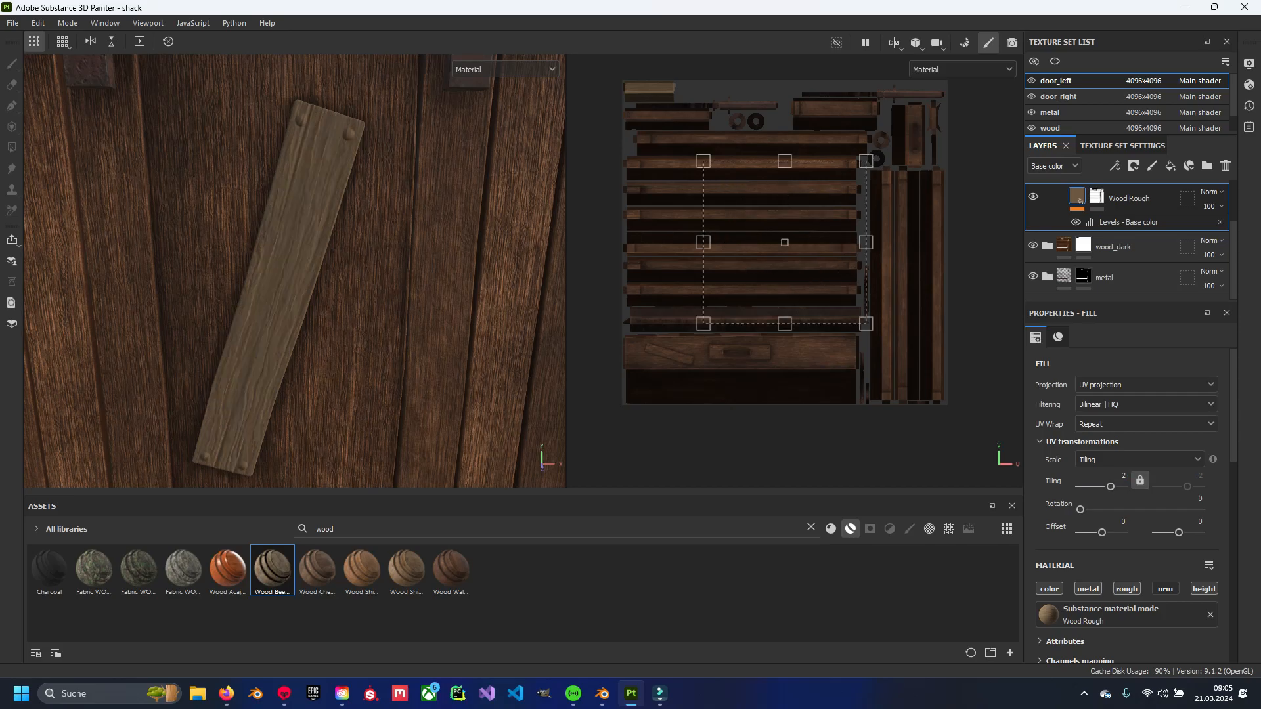
{"action": "left_click", "coordinate": [1122, 476]}
{"action": "type", "text": "3"}
{"action": "key", "text": "Return"}
Set the Height Position of wood_1's Wood Rough material to 0.07.
{"action": "scroll", "coordinate": [1130, 492], "scroll_direction": "down", "scroll_amount": 10}
{"action": "scroll", "coordinate": [1129, 506], "scroll_direction": "down", "scroll_amount": 10}
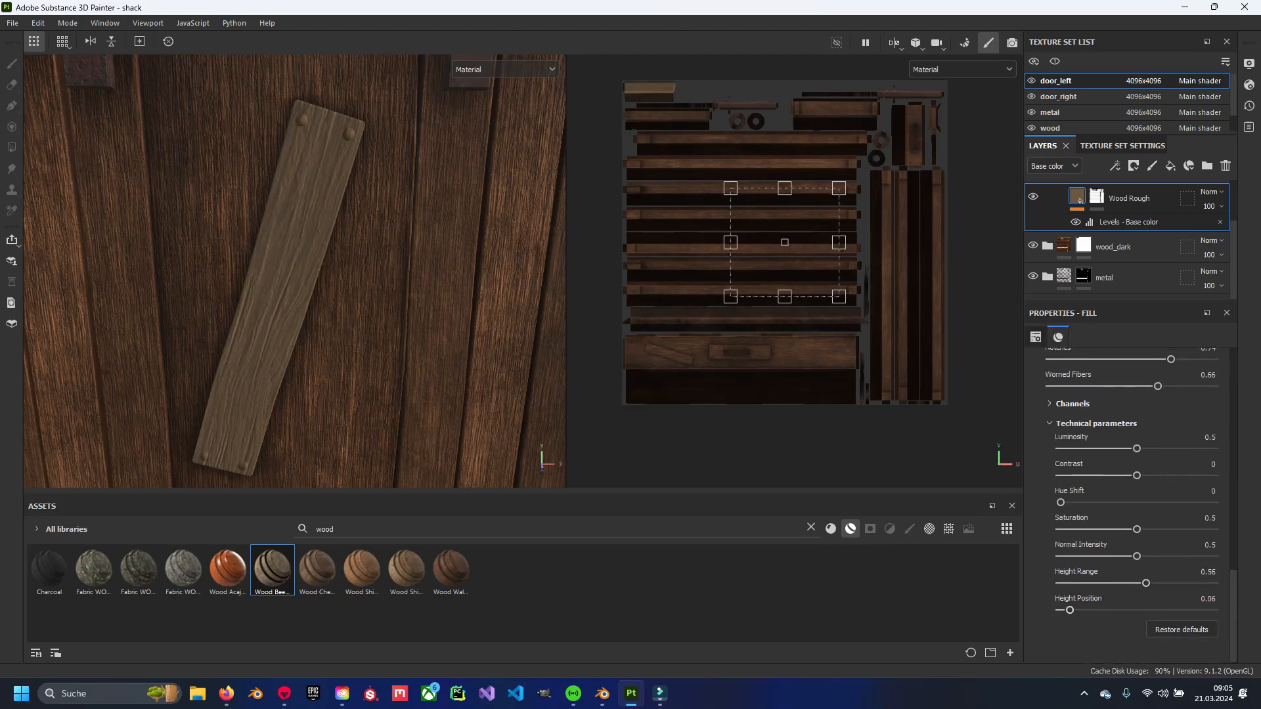
{"action": "type", "text": "0."}
{"action": "type", "text": "07"}
{"action": "key", "text": "Return"}
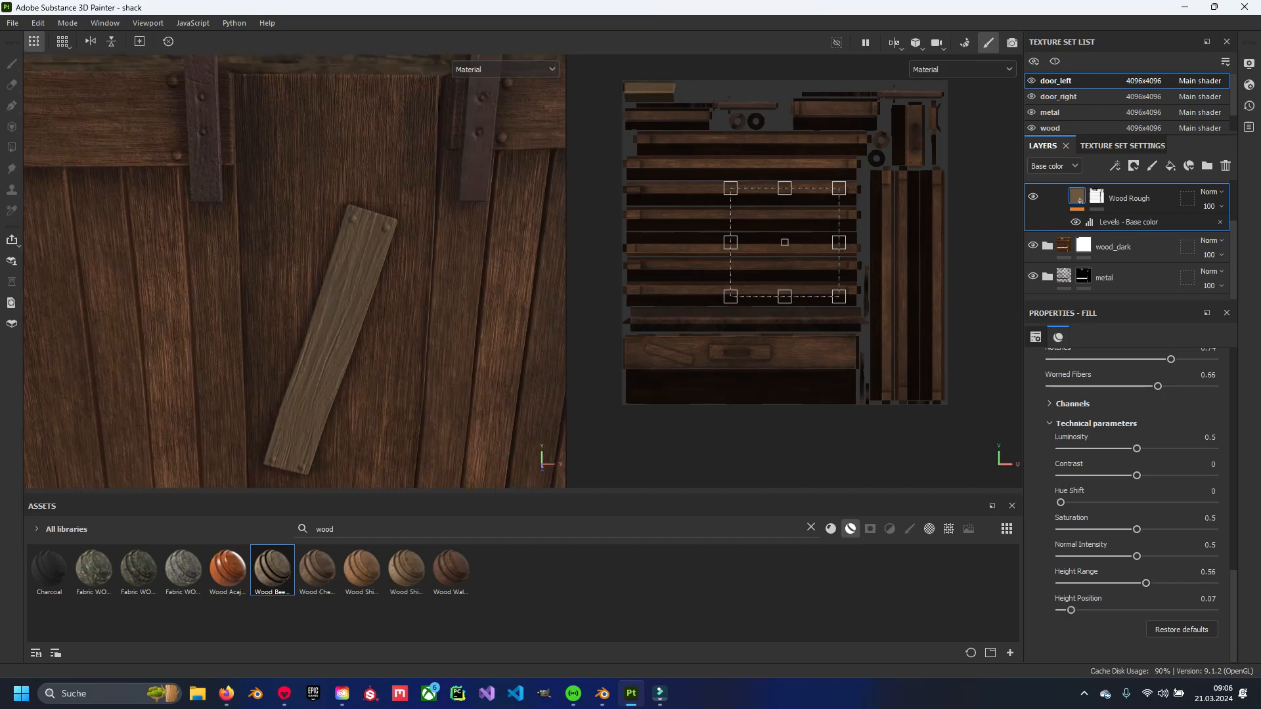
Examine the handle and its back plate on the left door's middle board.
{"action": "scroll", "coordinate": [294, 271], "scroll_direction": "down", "scroll_amount": 3}
{"action": "middle_click_drag", "start_coordinate": [313, 316], "coordinate": [331, 115], "text": "alt"}
{"action": "scroll", "coordinate": [294, 271], "scroll_direction": "up", "scroll_amount": 3}
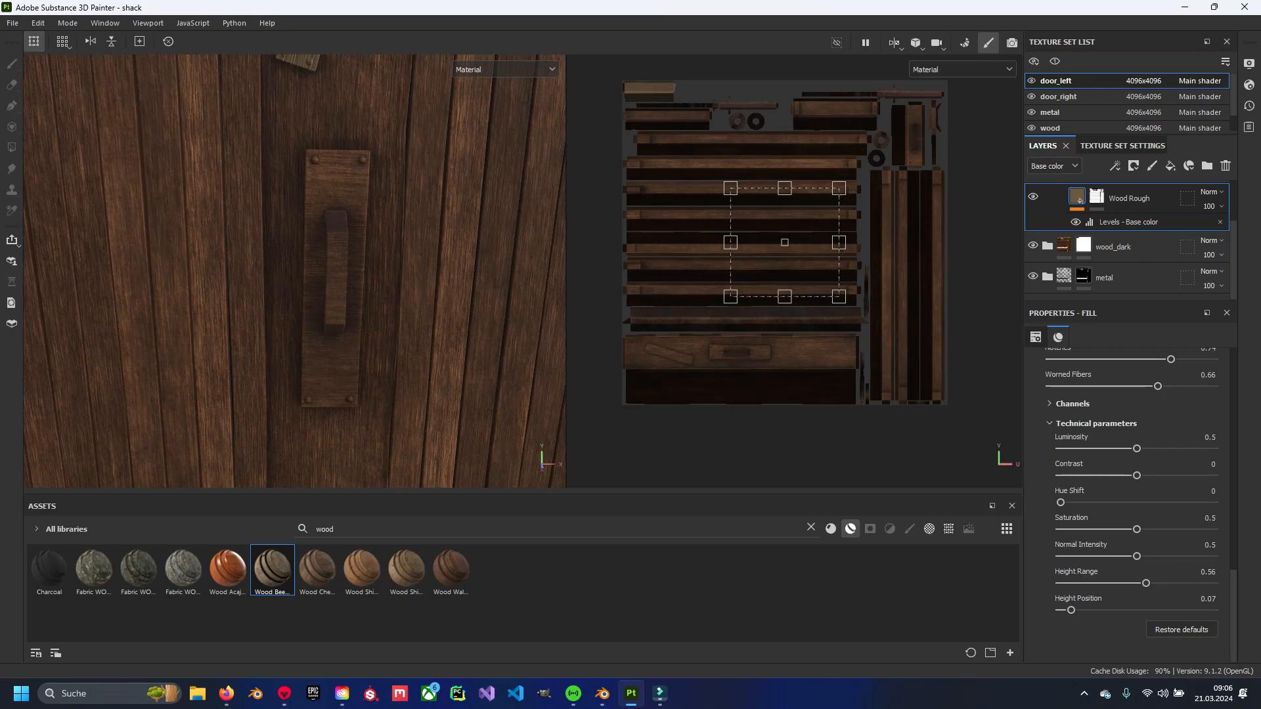
{"action": "scroll", "coordinate": [294, 271], "scroll_direction": "down", "scroll_amount": 5}
{"action": "middle_click_drag", "start_coordinate": [325, 387], "coordinate": [168, 372], "text": "alt"}
{"action": "scroll", "coordinate": [295, 272], "scroll_direction": "down", "scroll_amount": 3}
{"action": "scroll", "coordinate": [295, 271], "scroll_direction": "up", "scroll_amount": 6}
{"action": "scroll", "coordinate": [295, 271], "scroll_direction": "up", "scroll_amount": 3}
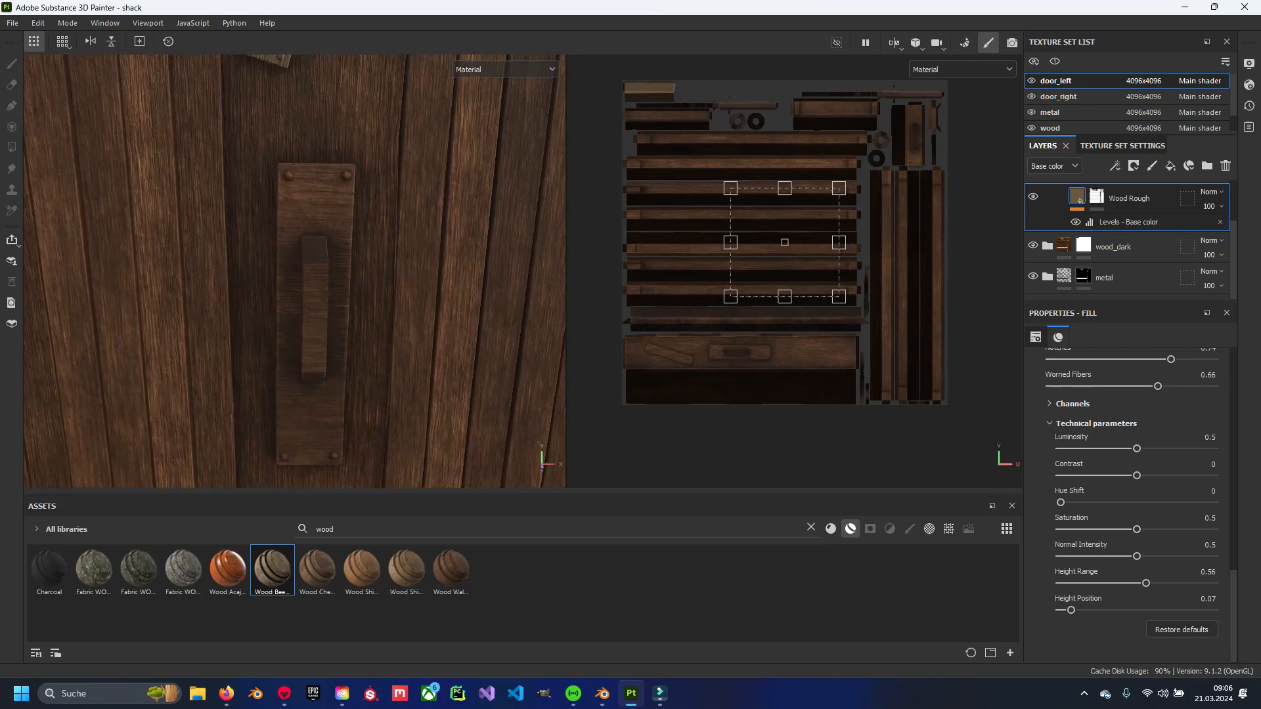
Polygon-fill the handle's back plate with color 1 in the wood folder's mask, using mesh fill mode.
{"action": "scroll", "coordinate": [1126, 243], "scroll_direction": "up", "scroll_amount": 2}
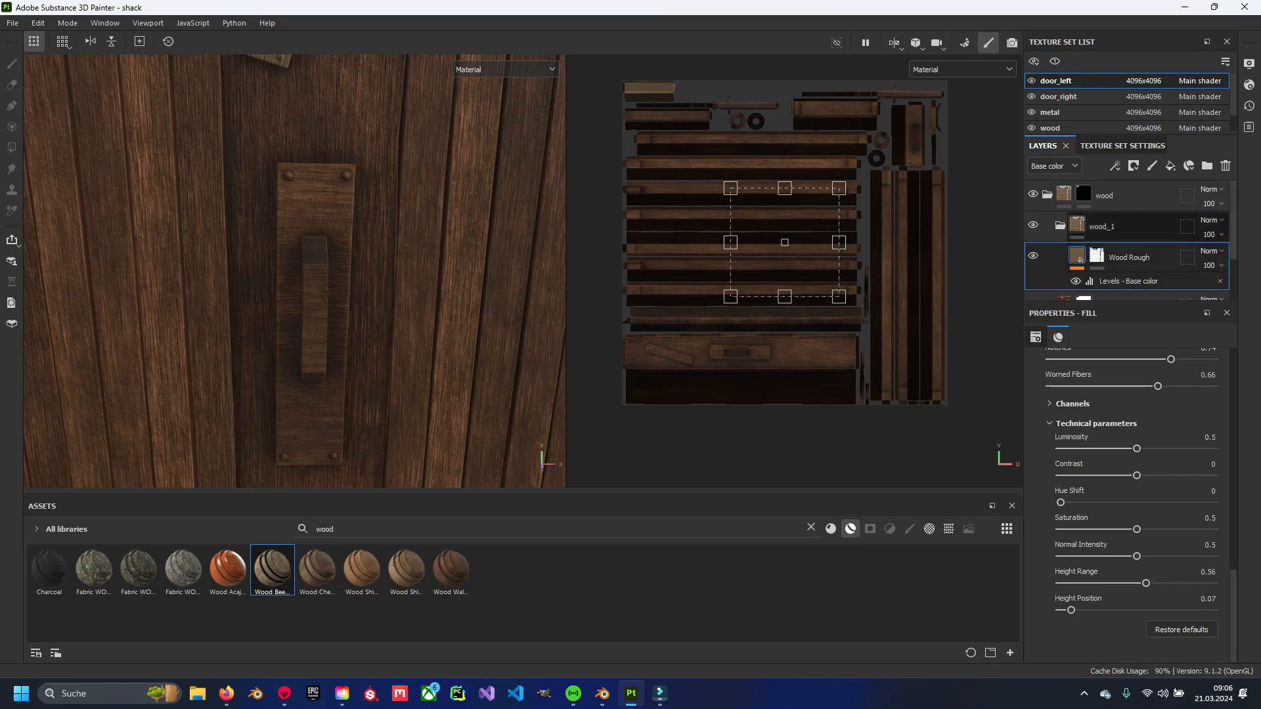
{"action": "left_click", "coordinate": [1083, 194]}
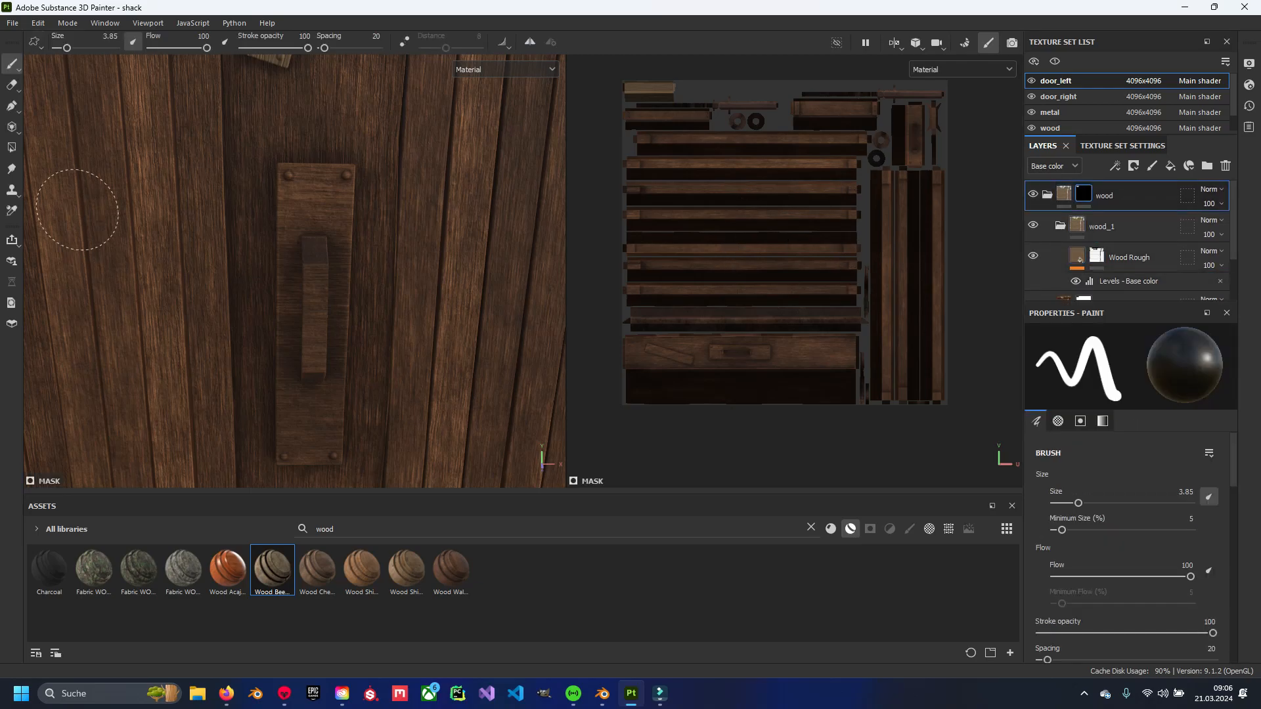
{"action": "left_click", "coordinate": [12, 147]}
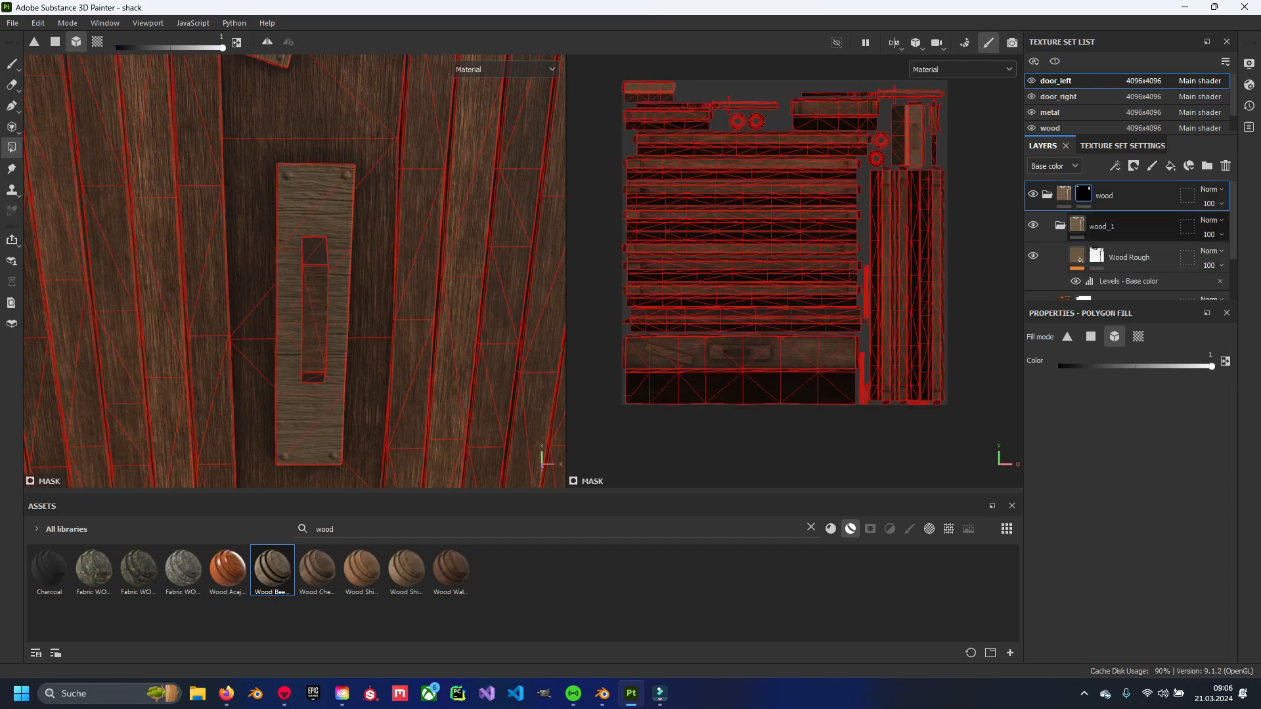
Polygon-fill the handle's back plate with color 0 in the wood_dark folder's mask, using mesh fill mode.
{"action": "scroll", "coordinate": [1126, 243], "scroll_direction": "down", "scroll_amount": 2}
{"action": "left_click", "coordinate": [1083, 245]}
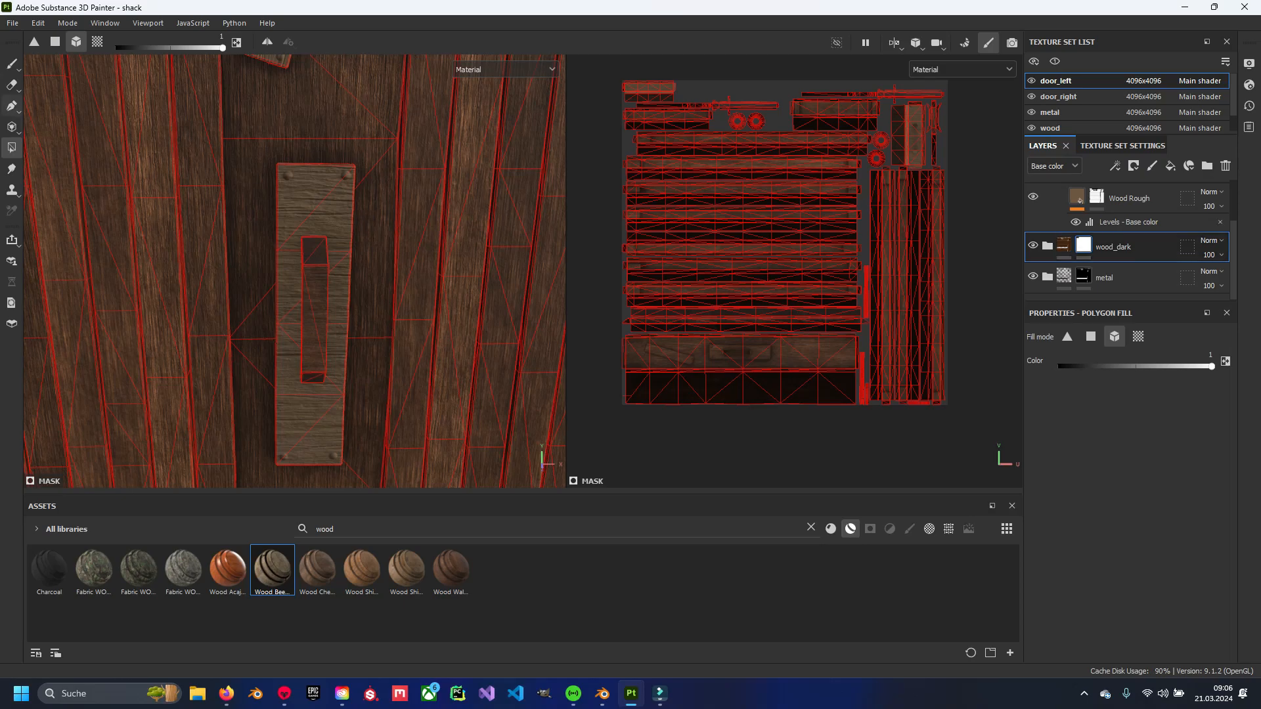
{"action": "left_click_drag", "start_coordinate": [222, 47], "coordinate": [115, 47]}
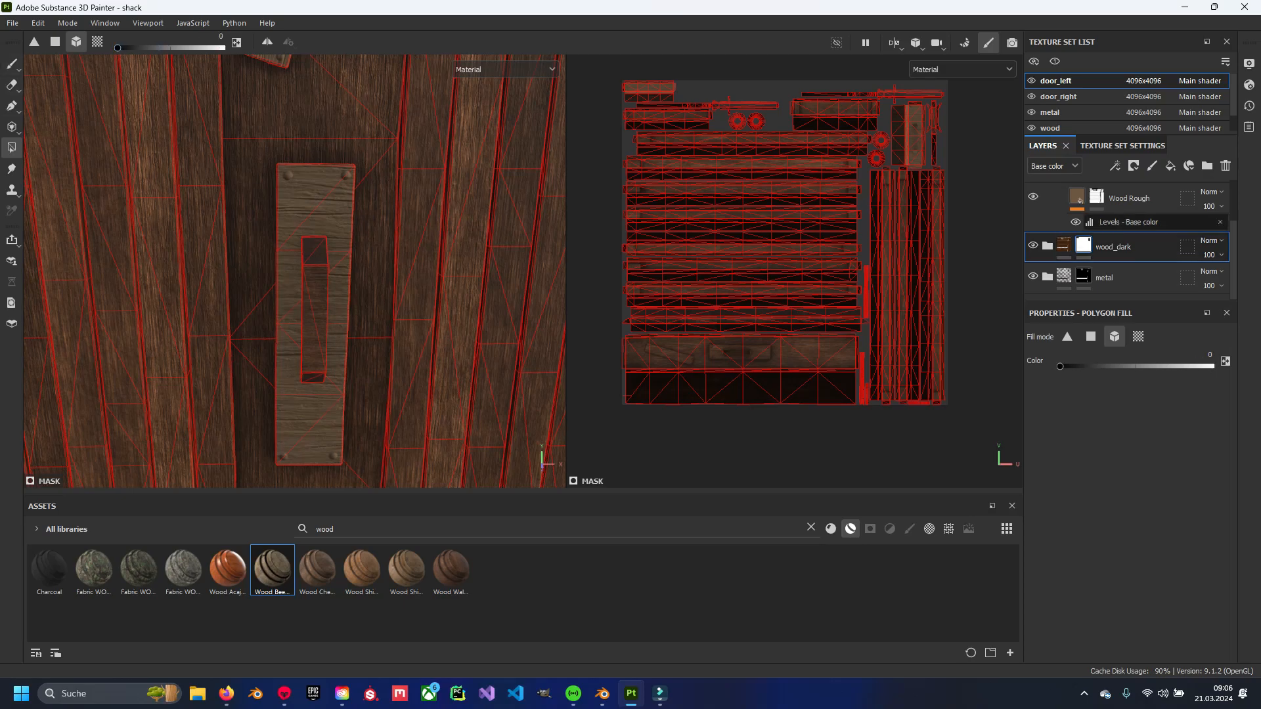
{"action": "scroll", "coordinate": [1129, 227], "scroll_direction": "up", "scroll_amount": 2}
Clear the mask on door_left's wood folder and remove it.
{"action": "left_click", "coordinate": [1129, 226]}
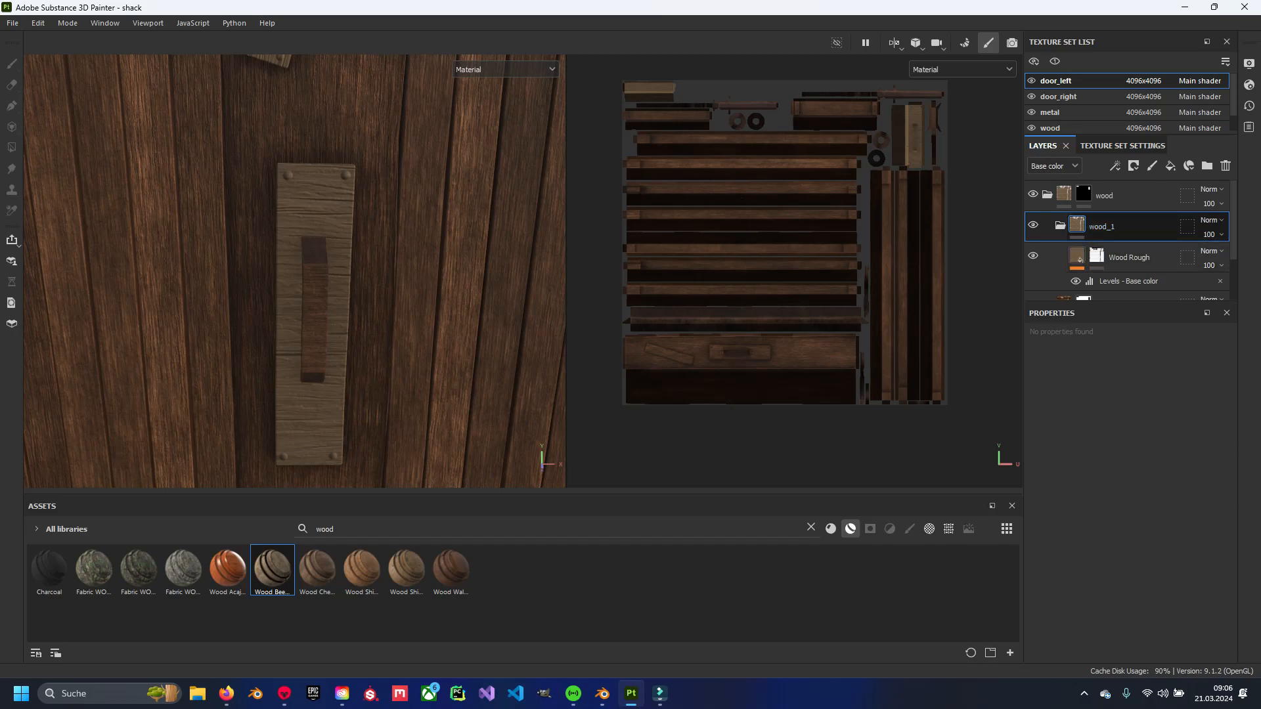
{"action": "scroll", "coordinate": [294, 271], "scroll_direction": "down", "scroll_amount": 3}
{"action": "middle_click_drag", "start_coordinate": [295, 197], "coordinate": [326, 244], "text": "alt"}
{"action": "left_click", "coordinate": [1084, 193]}
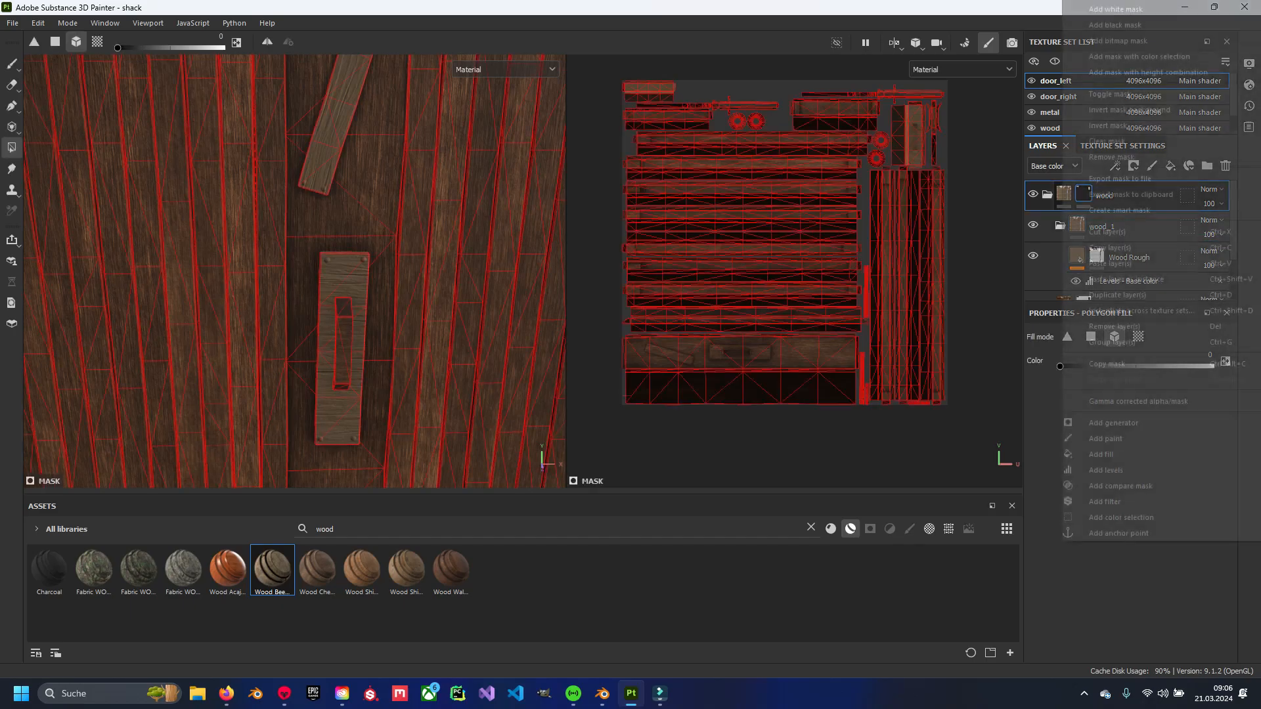
{"action": "right_click", "coordinate": [1083, 193]}
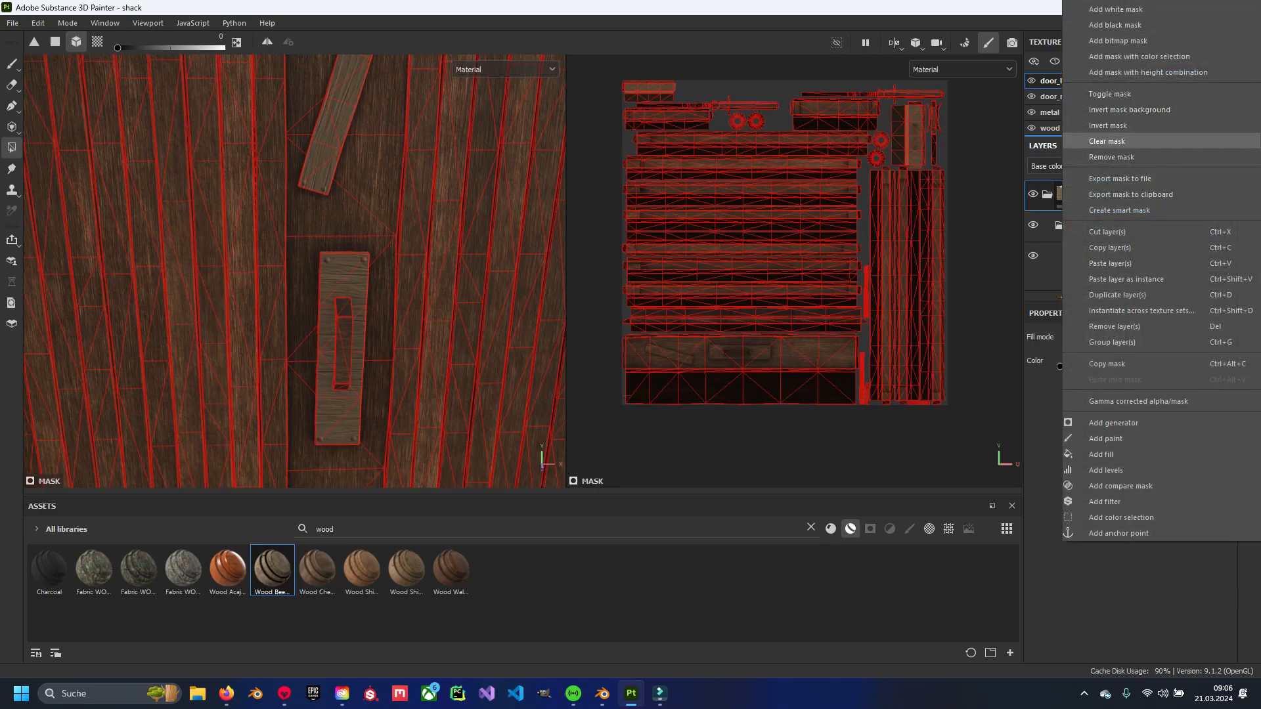
{"action": "left_click", "coordinate": [1108, 126]}
{"action": "right_click", "coordinate": [1083, 194]}
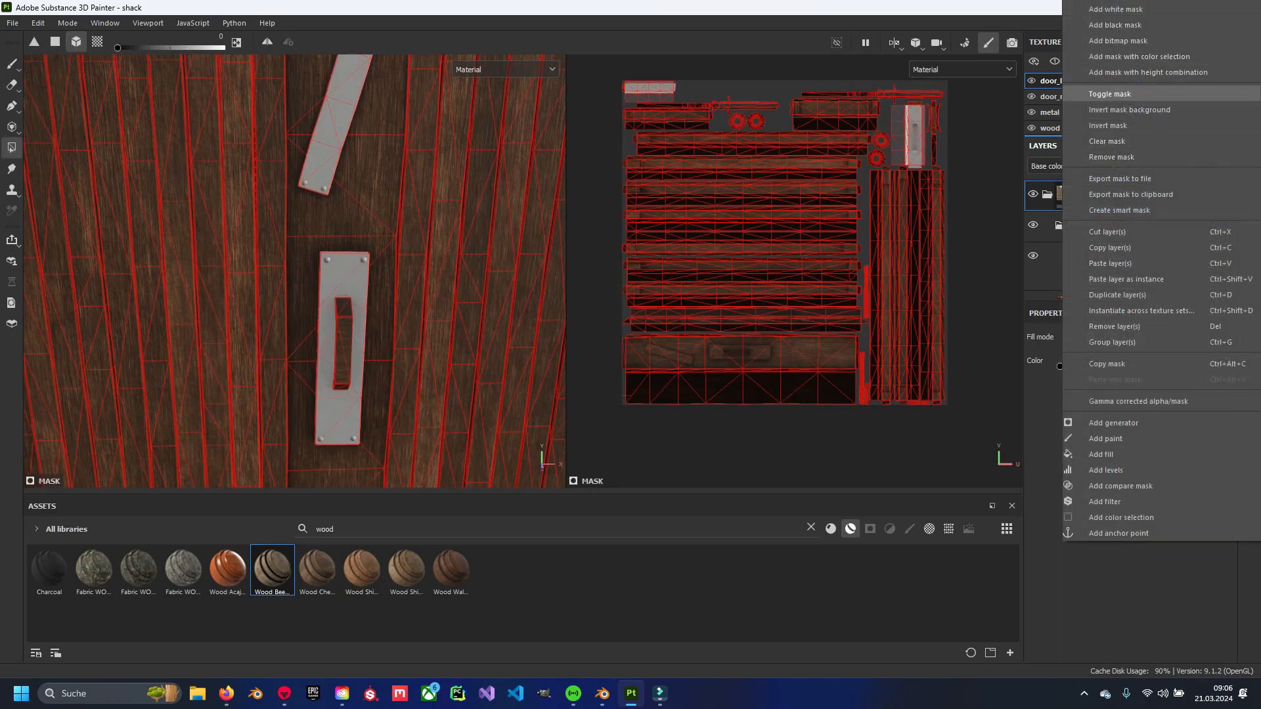
{"action": "left_click", "coordinate": [1111, 157]}
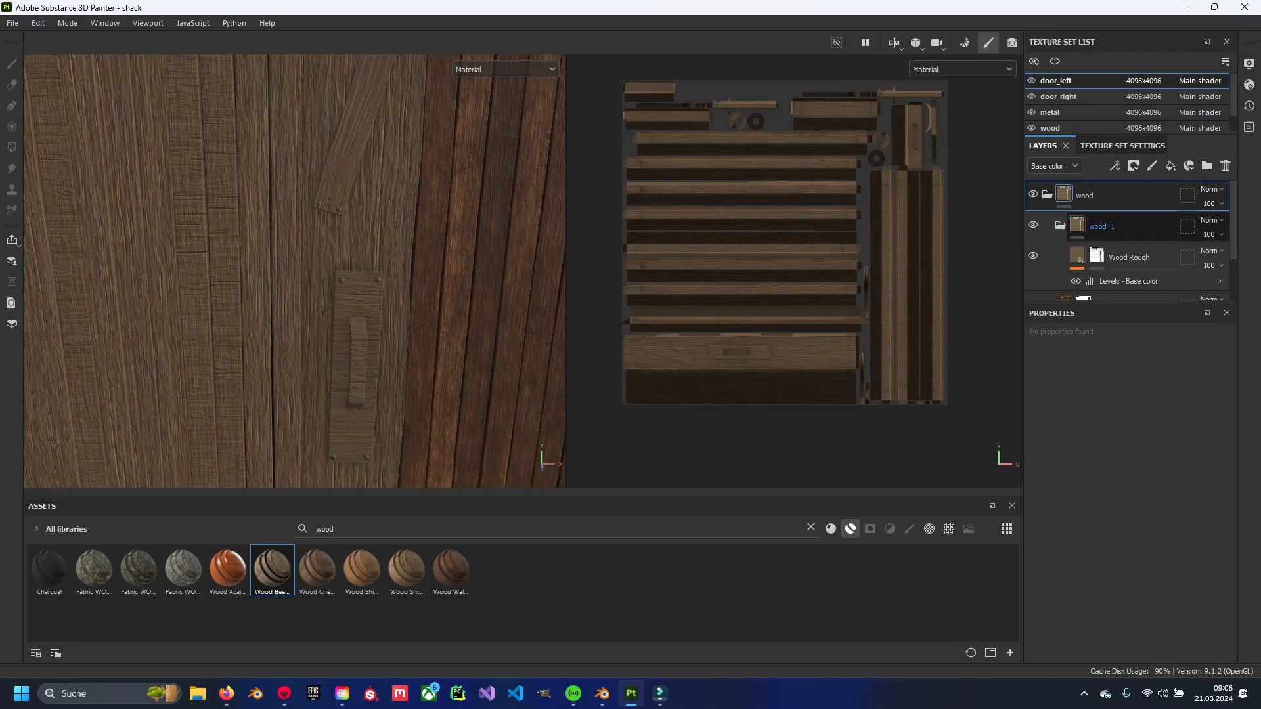
Add a black mask to the wood_1 subfolder and polygon-fill the diagonal plank in it with color 1.
{"action": "right_click", "coordinate": [1110, 227]}
{"action": "key", "text": "Escape"}
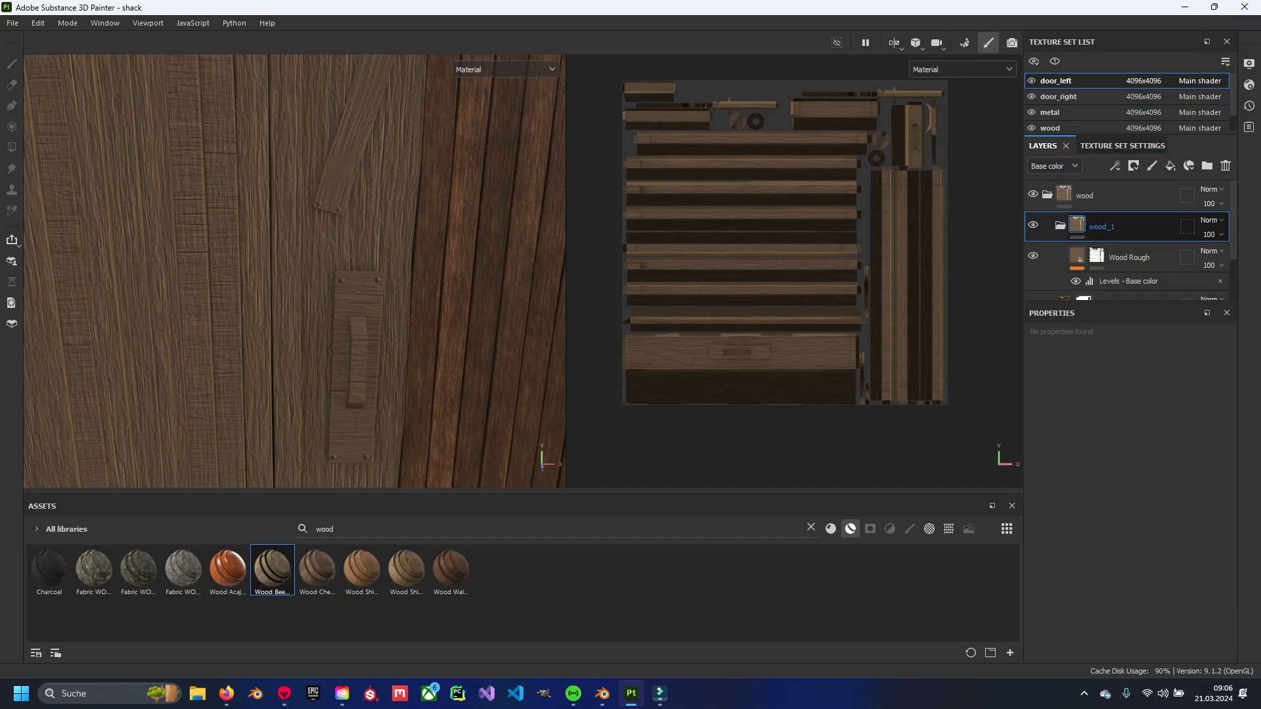
{"action": "key", "text": "4"}
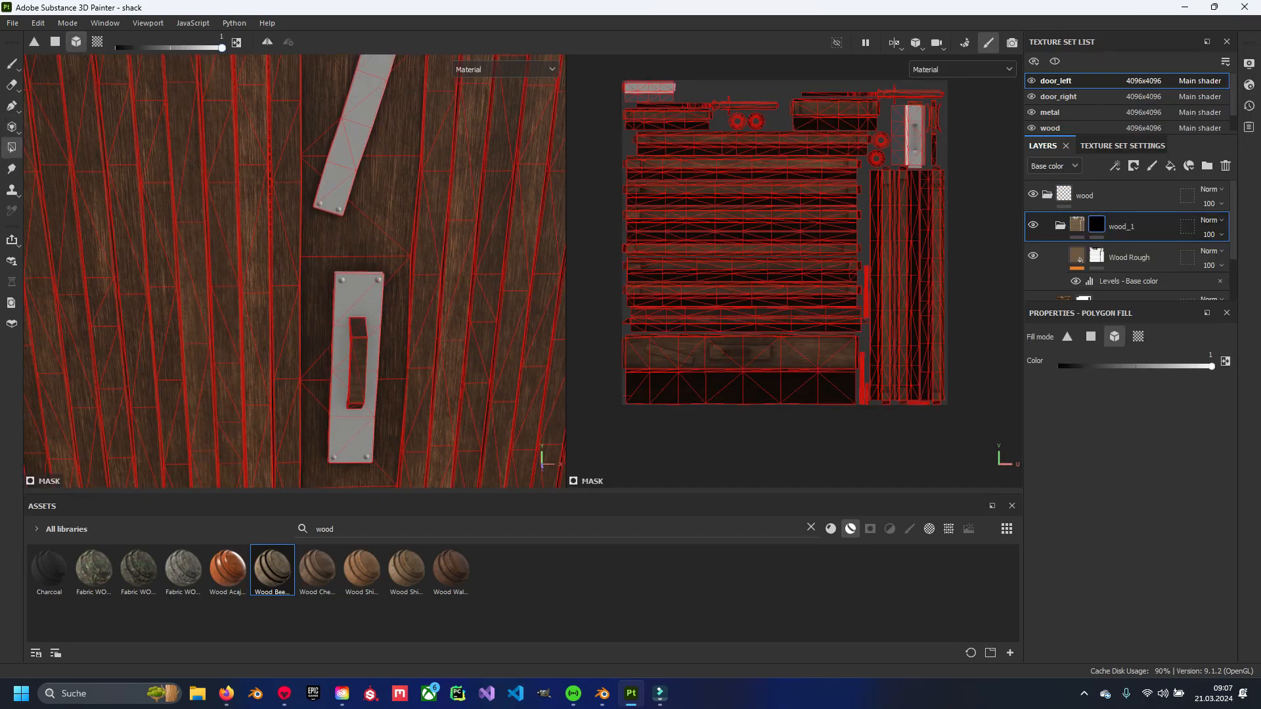
{"action": "left_click", "coordinate": [355, 132]}
Duplicate the masked wood_1 subfolder and rename the copy wood_rotated.
{"action": "left_click", "coordinate": [1059, 225]}
{"action": "key", "text": "ctrl+d"}
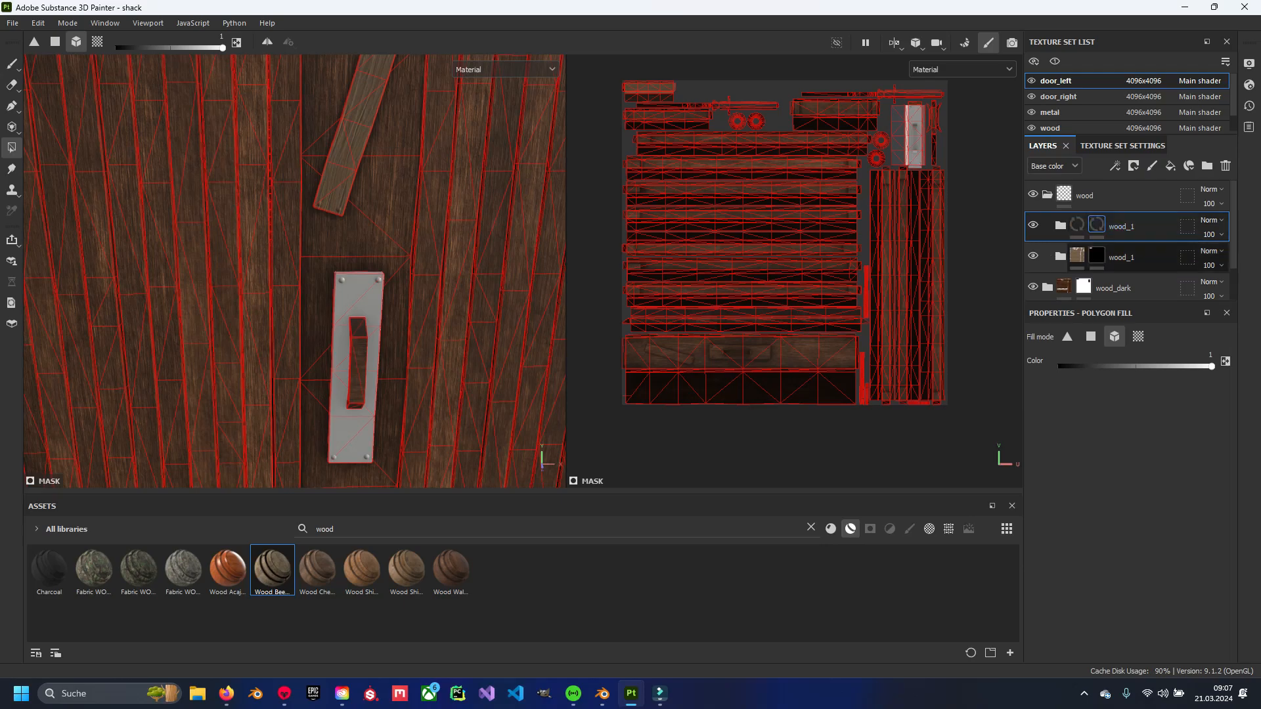
{"action": "key", "text": "F2"}
{"action": "type", "text": "wood_"}
{"action": "key", "text": "Return"}
{"action": "key", "text": "F2"}
{"action": "type", "text": "wood_ro"}
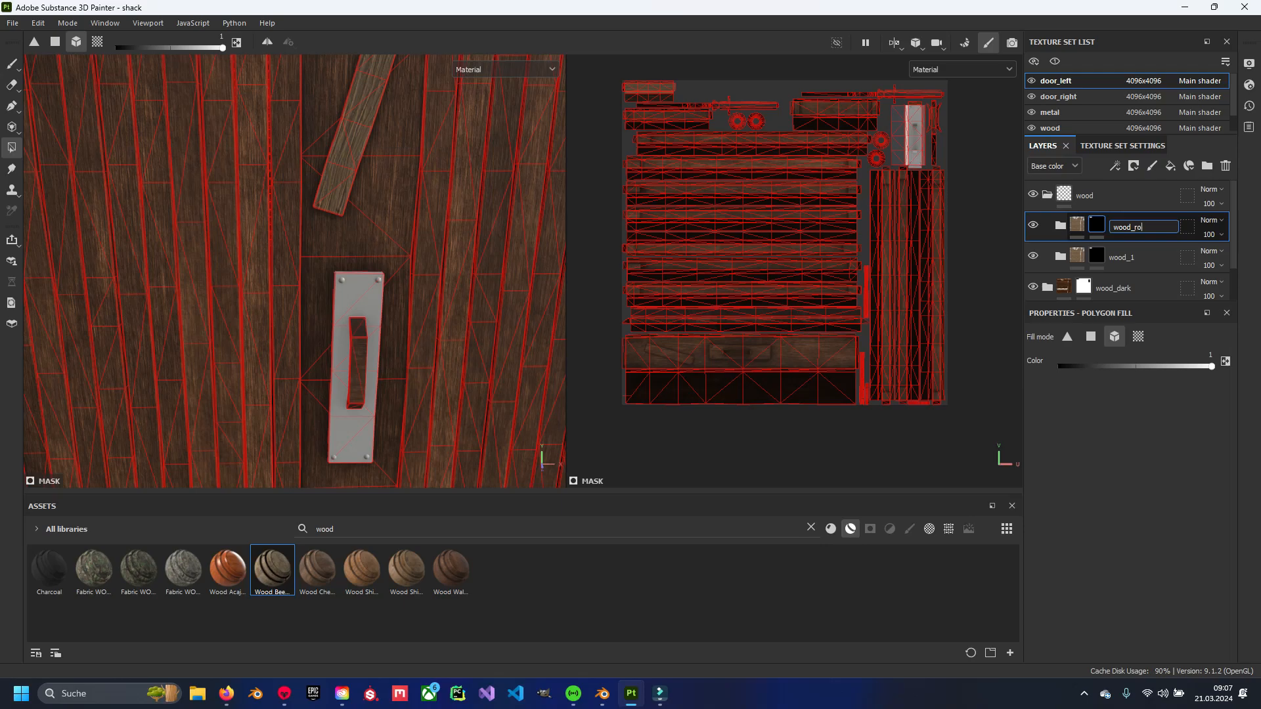
{"action": "type", "text": "tated"}
{"action": "key", "text": "Return"}
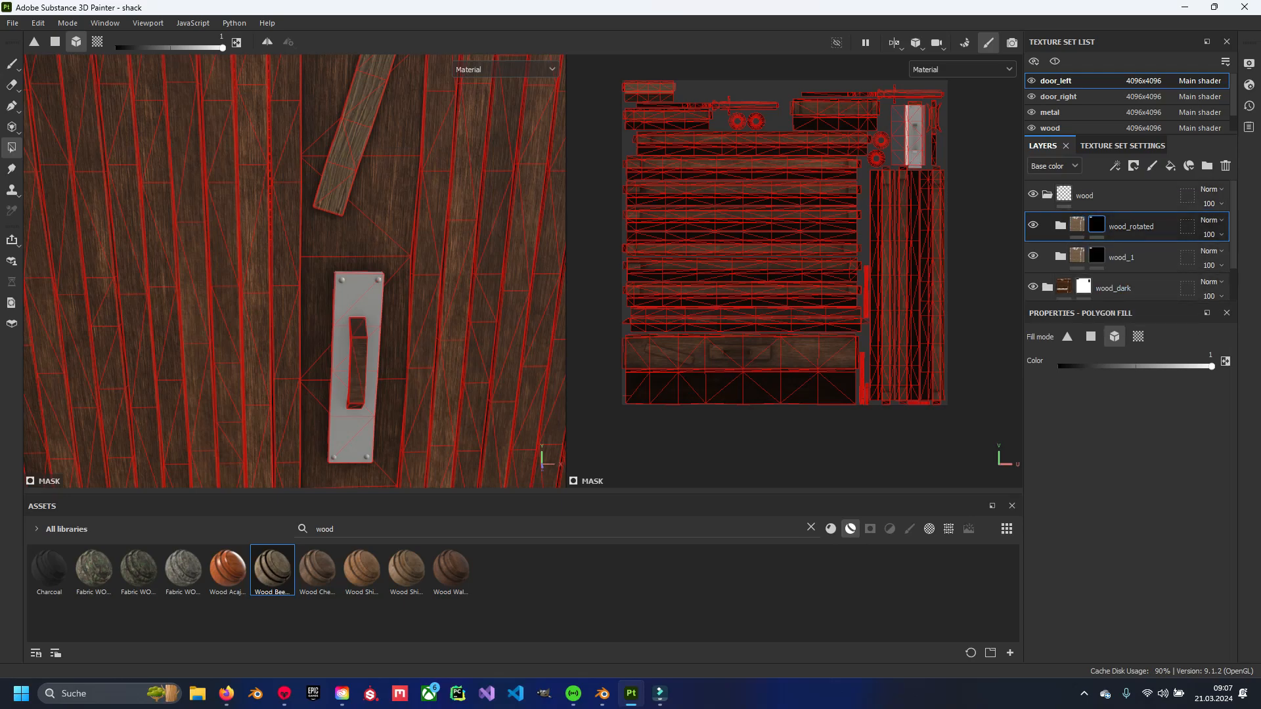
Polygon-fill the handle's back plate with color 1 in wood_rotated's mask, using mesh fill mode.
{"action": "key", "text": "x"}
{"action": "middle_click_drag", "start_coordinate": [359, 285], "coordinate": [346, 230], "text": "alt"}
{"action": "scroll", "coordinate": [346, 230], "scroll_direction": "up", "scroll_amount": 1}
{"action": "left_click", "coordinate": [342, 328]}
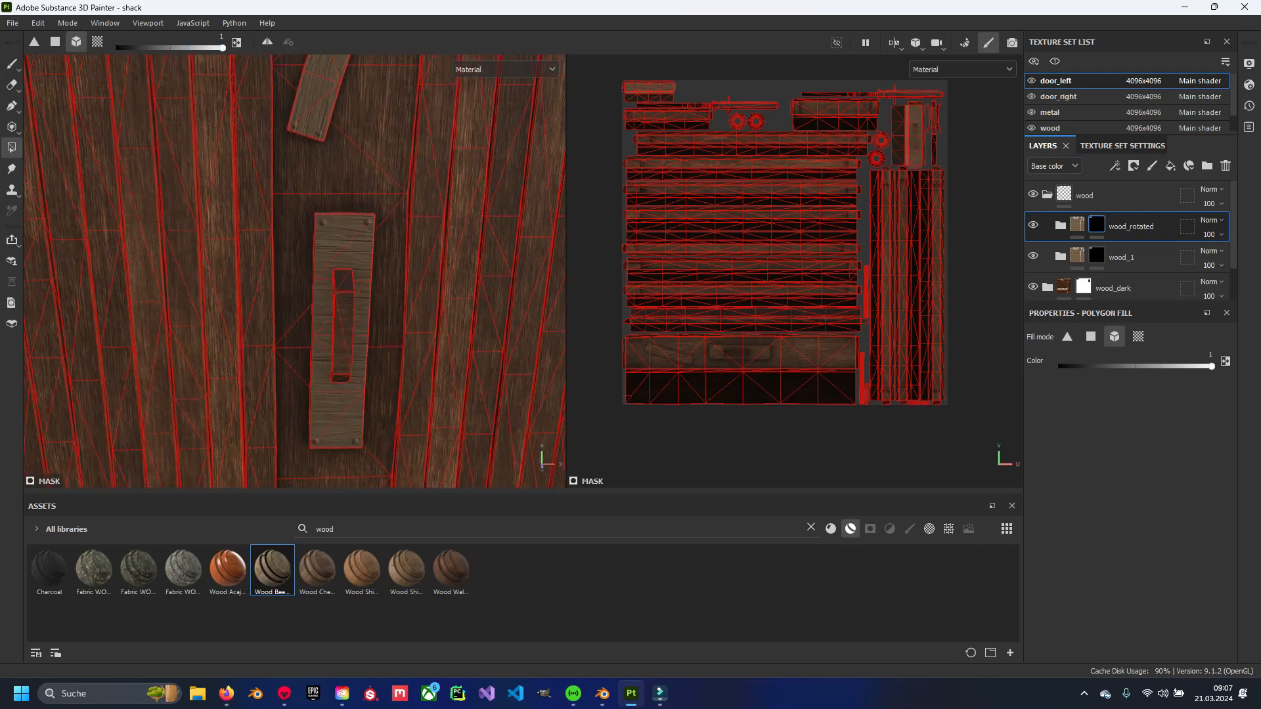
Set the UV rotation of wood_rotated's Wood Rough fill to 90.
{"action": "left_click", "coordinate": [1059, 225]}
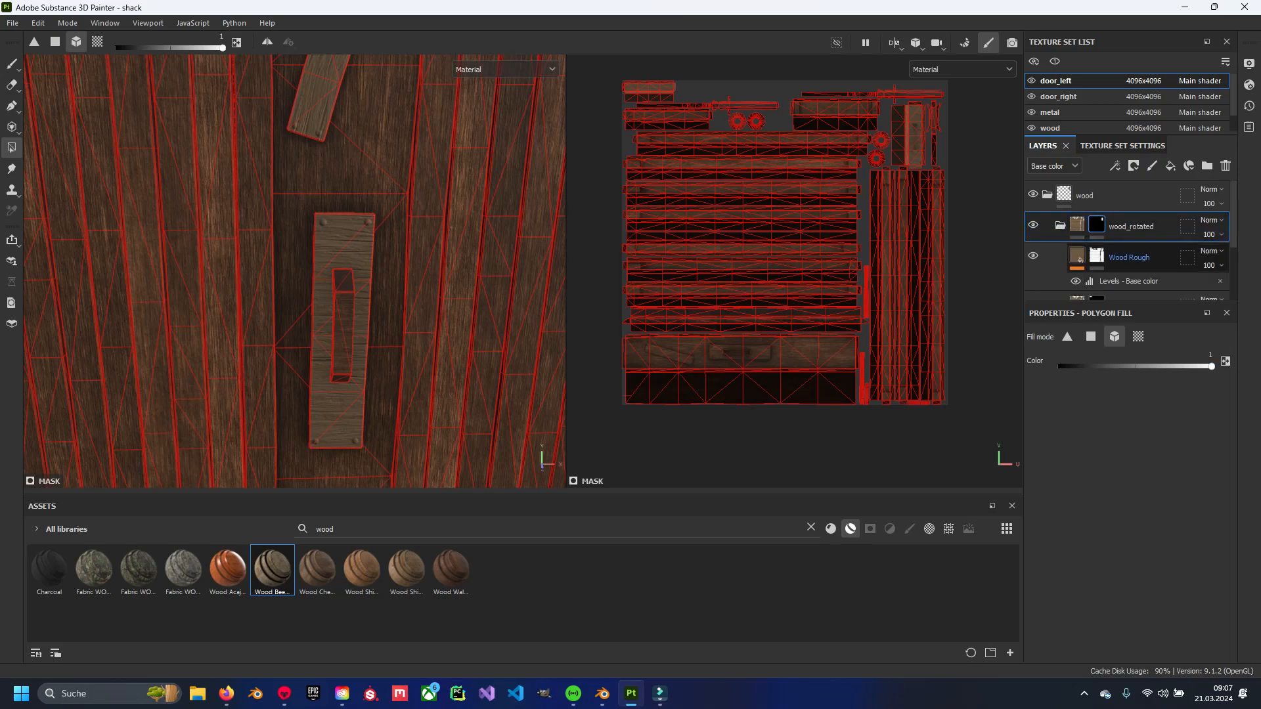
{"action": "scroll", "coordinate": [1079, 220], "scroll_direction": "down", "scroll_amount": 1}
{"action": "left_click", "coordinate": [1079, 220]}
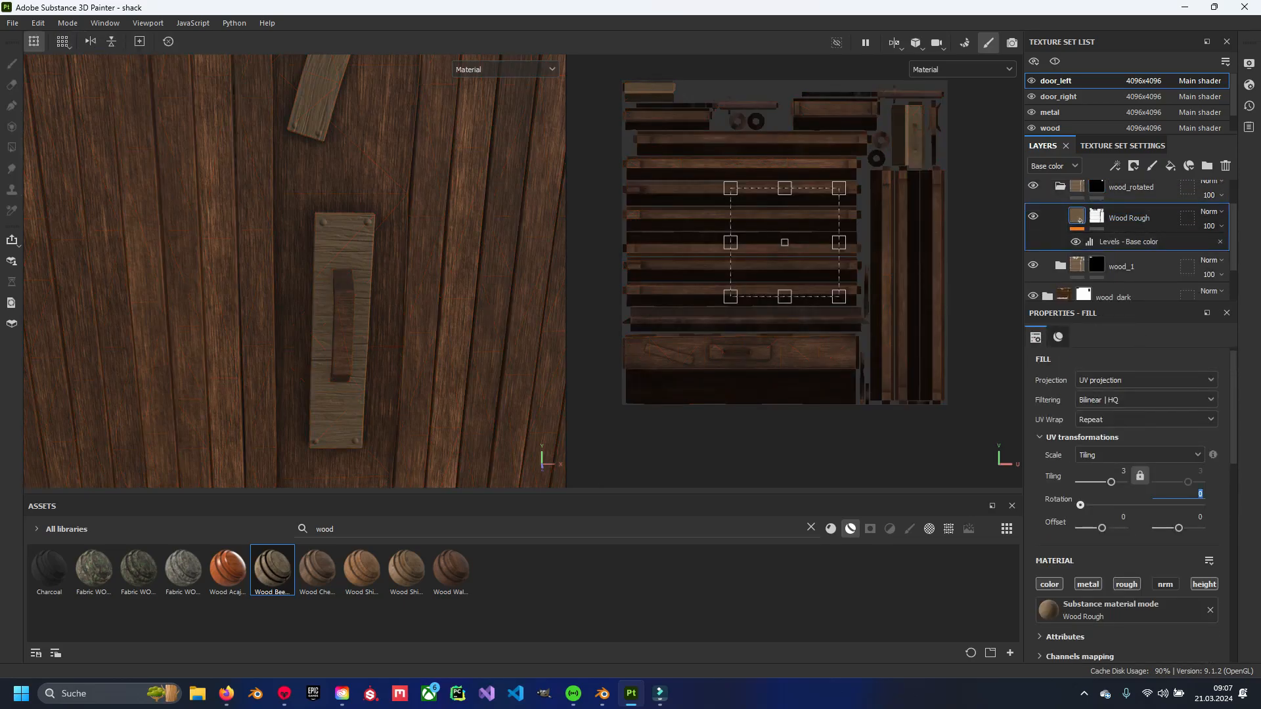
{"action": "type", "text": "90"}
{"action": "key", "text": "Return"}
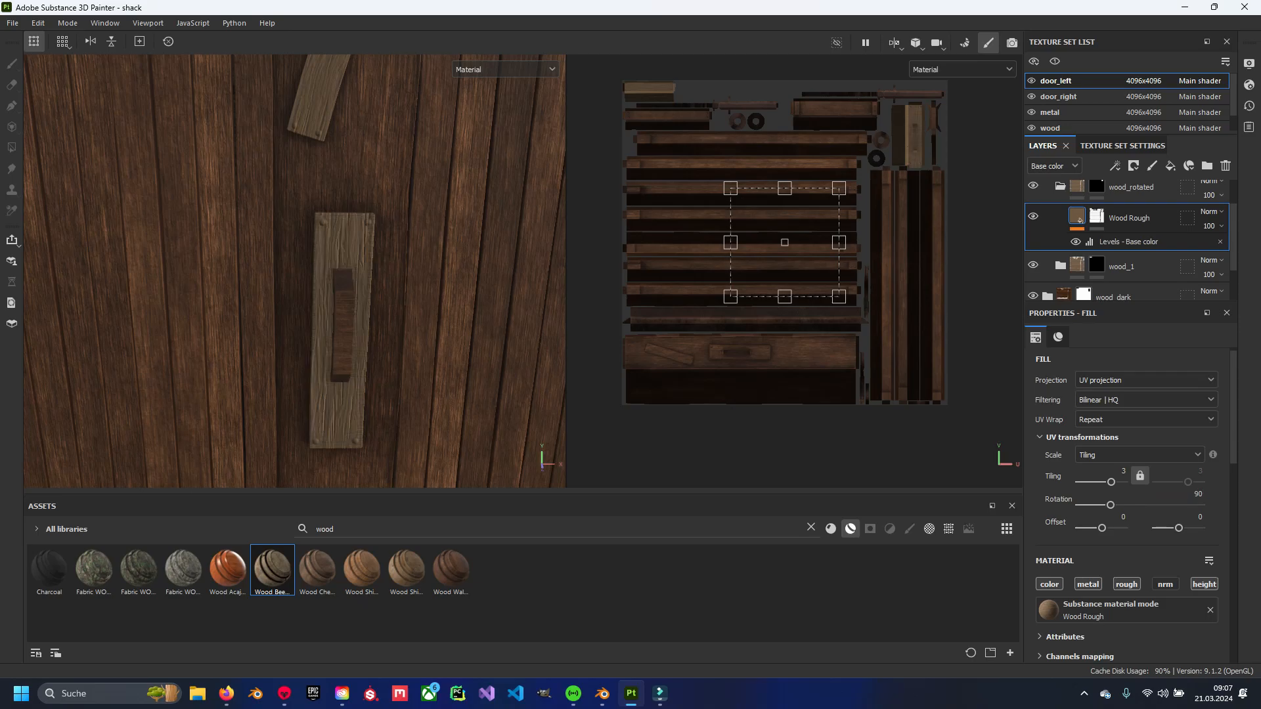
{"action": "mouse_move", "coordinate": [341, 308]}
{"action": "left_mouse_down", "text": "alt"}
{"action": "mouse_move", "coordinate": [420, 362]}
{"action": "mouse_move", "coordinate": [355, 289]}
{"action": "left_mouse_up", "text": "alt"}
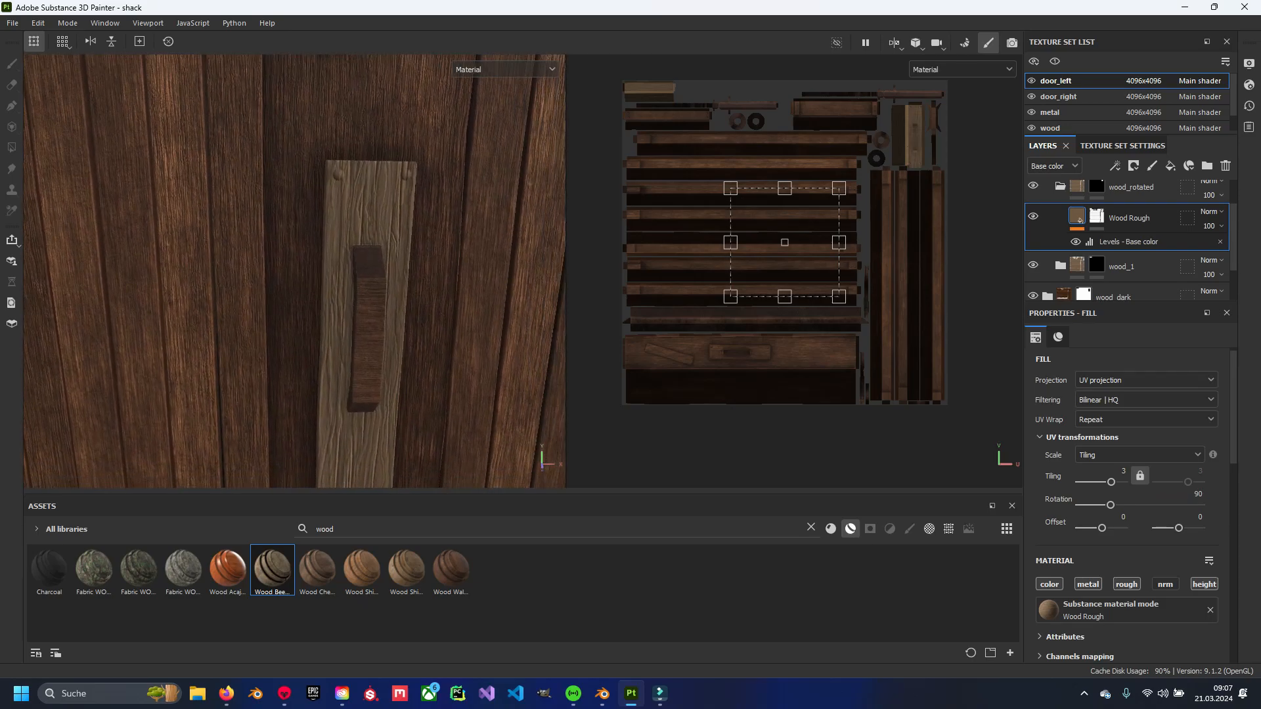
Lower the output white level of wood_rotated's Wood Rough base color to about 0,331.
{"action": "scroll", "coordinate": [294, 271], "scroll_direction": "down", "scroll_amount": 3}
{"action": "mouse_move", "coordinate": [1114, 447]}
{"action": "left_mouse_down"}
{"action": "mouse_move", "coordinate": [1084, 447]}
{"action": "mouse_move", "coordinate": [1099, 447]}
{"action": "left_mouse_up"}
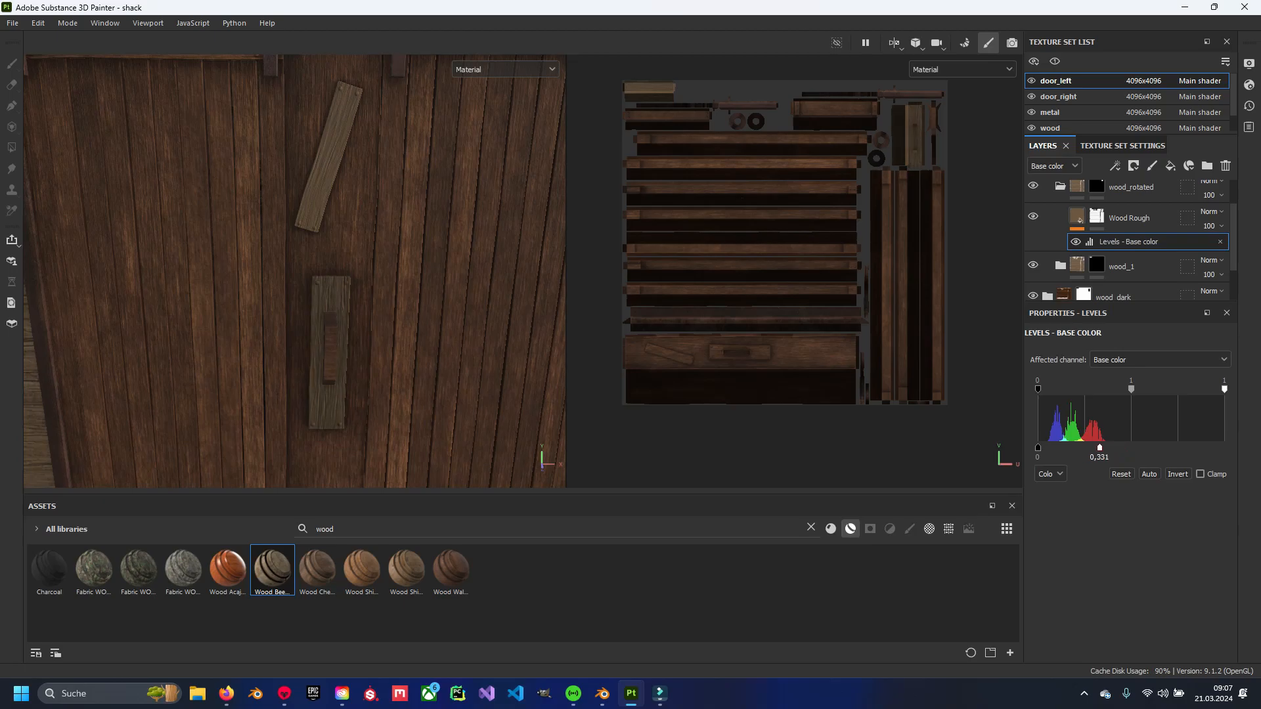
{"action": "scroll", "coordinate": [361, 270], "scroll_direction": "down", "scroll_amount": 3}
{"action": "scroll", "coordinate": [325, 388], "scroll_direction": "up", "scroll_amount": 3}
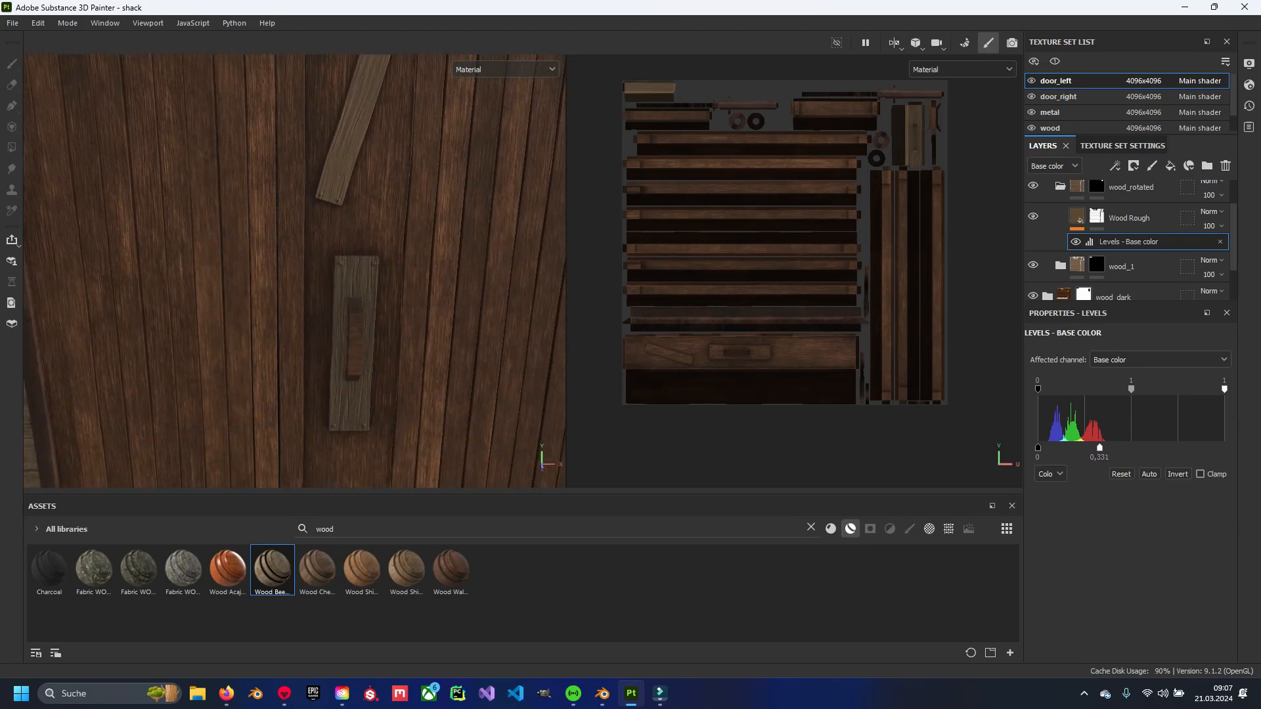
{"action": "scroll", "coordinate": [1096, 227], "scroll_direction": "up", "scroll_amount": 1}
Set the output white level of wood_1's Wood Rough base color to about 0,426 in door_left.
{"action": "left_click", "coordinate": [1059, 225]}
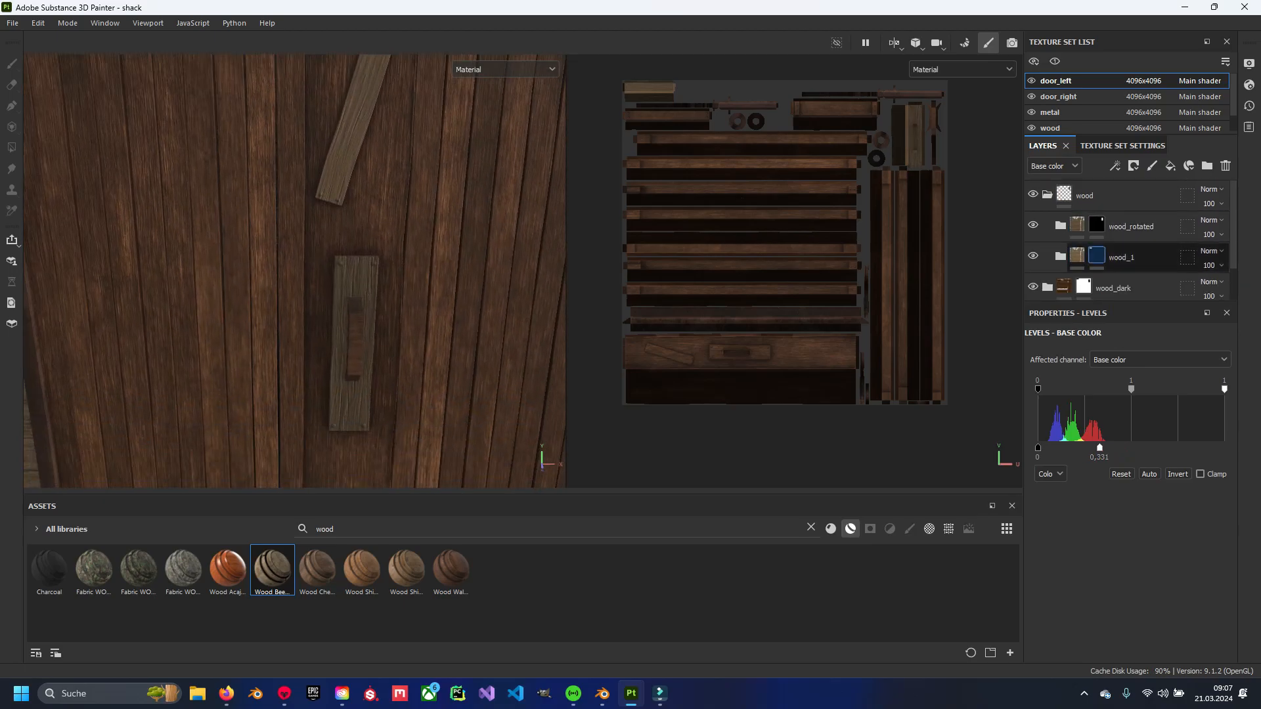
{"action": "left_click", "coordinate": [1060, 256]}
{"action": "mouse_move", "coordinate": [1099, 447]}
{"action": "left_mouse_down"}
{"action": "mouse_move", "coordinate": [1139, 447]}
{"action": "mouse_move", "coordinate": [1117, 447]}
{"action": "left_mouse_up"}
{"action": "scroll", "coordinate": [337, 270], "scroll_direction": "down", "scroll_amount": 4}
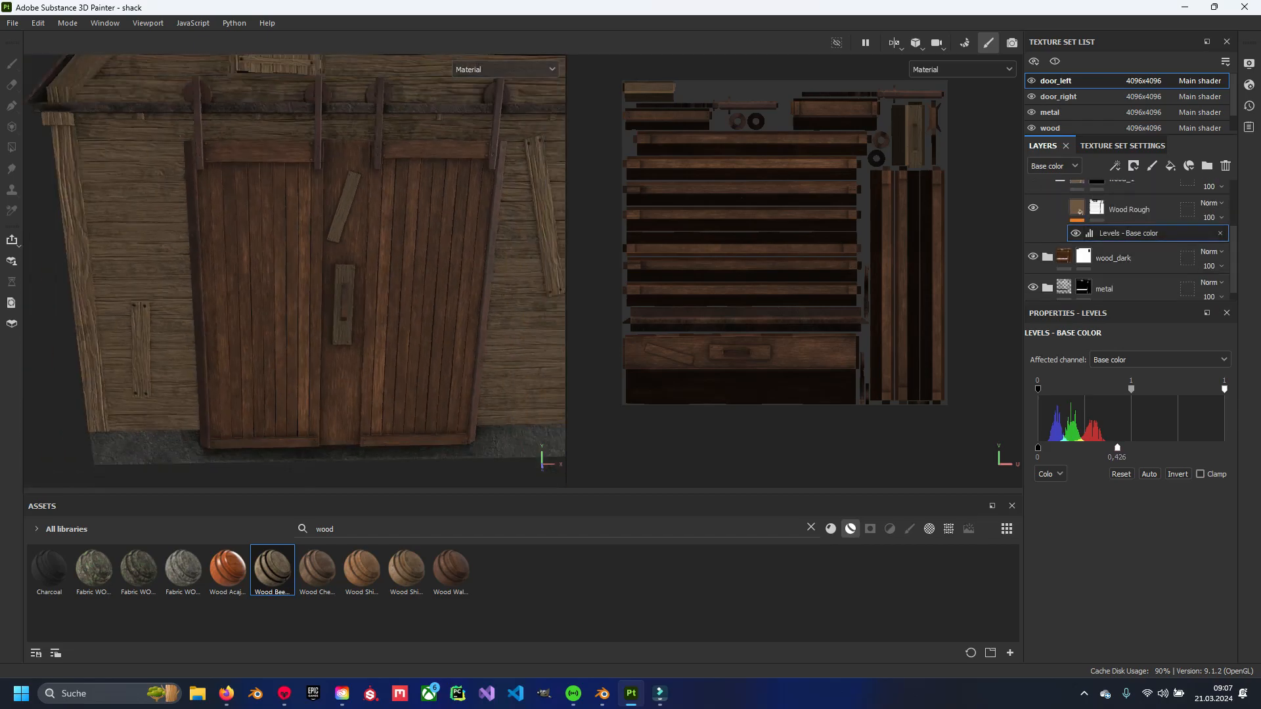
In the wood texture set, lower the output white level of wood_2's Wood Rough base color to about 0,327.
{"action": "middle_click_drag", "start_coordinate": [336, 271], "coordinate": [355, 329], "text": "alt"}
{"action": "left_click_drag", "start_coordinate": [336, 271], "coordinate": [331, 253], "text": "alt"}
{"action": "scroll", "coordinate": [337, 270], "scroll_direction": "down", "scroll_amount": 1}
{"action": "middle_click_drag", "start_coordinate": [337, 271], "coordinate": [305, 308], "text": "alt"}
{"action": "scroll", "coordinate": [1129, 246], "scroll_direction": "down", "scroll_amount": 1}
{"action": "scroll", "coordinate": [1129, 246], "scroll_direction": "up", "scroll_amount": 1}
{"action": "left_click", "coordinate": [1066, 127]}
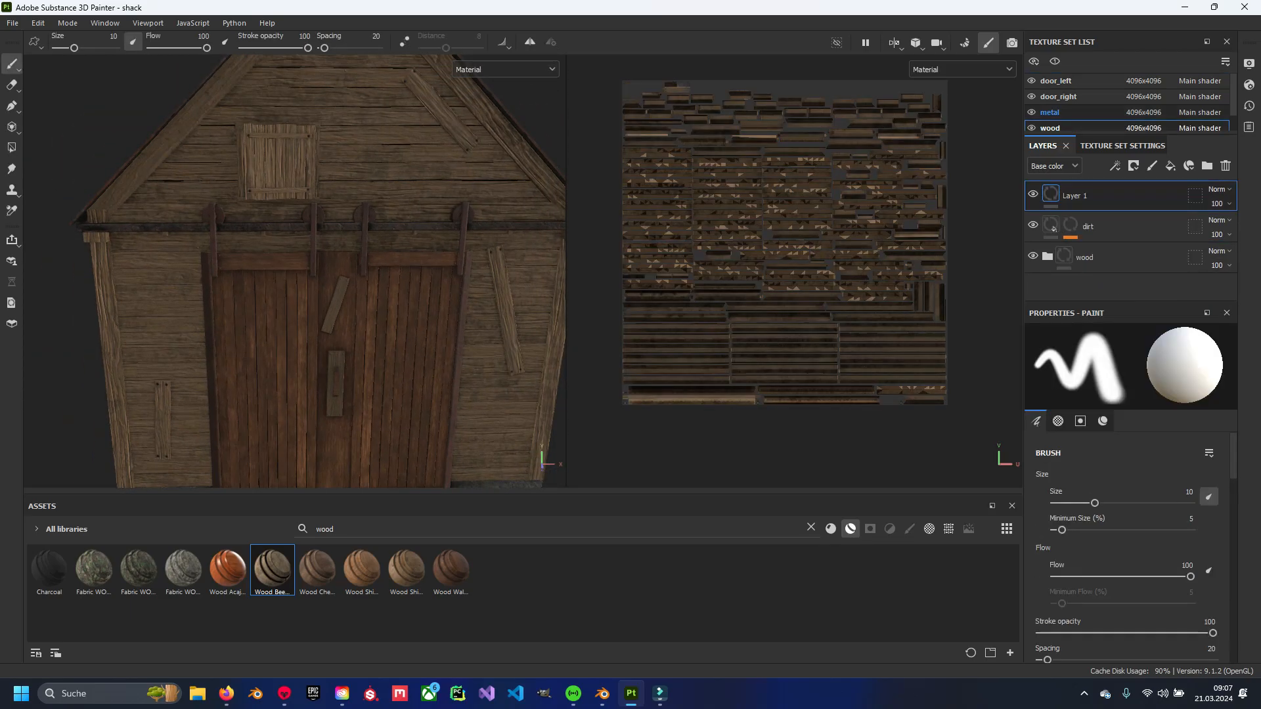
{"action": "left_click", "coordinate": [1048, 257]}
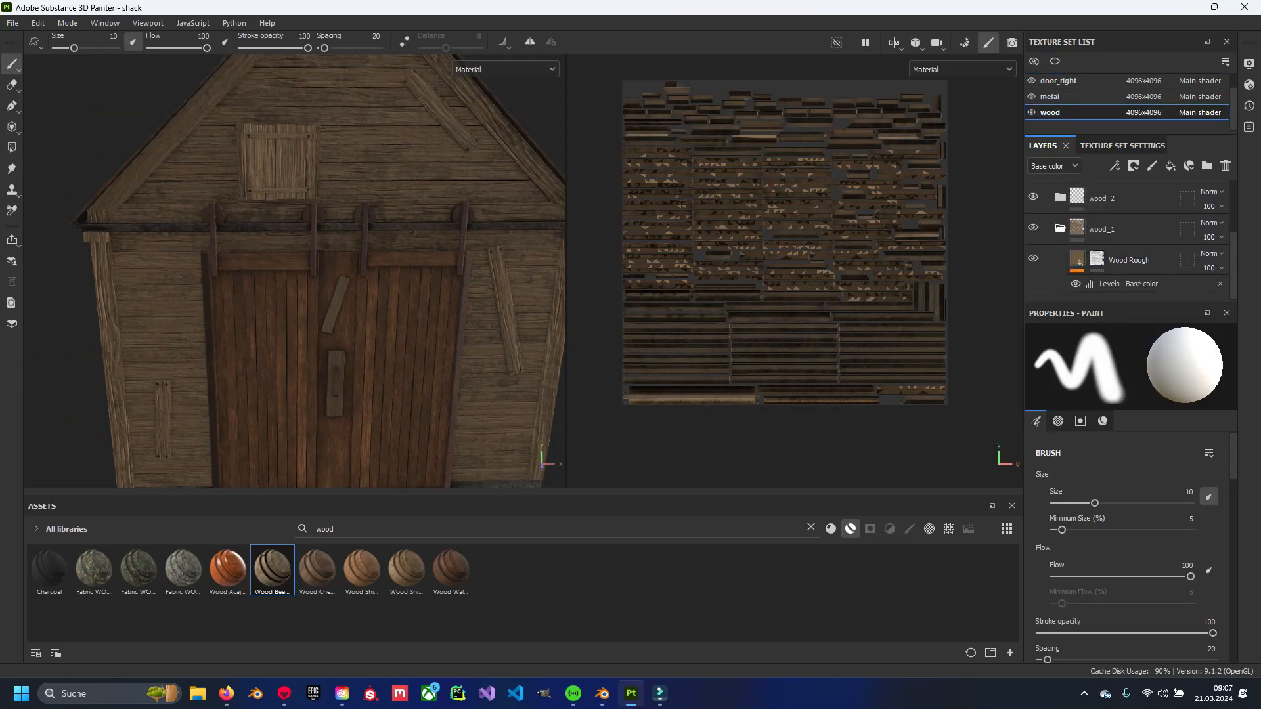
{"action": "scroll", "coordinate": [1129, 247], "scroll_direction": "down", "scroll_amount": 1}
{"action": "scroll", "coordinate": [1129, 246], "scroll_direction": "down", "scroll_amount": 4}
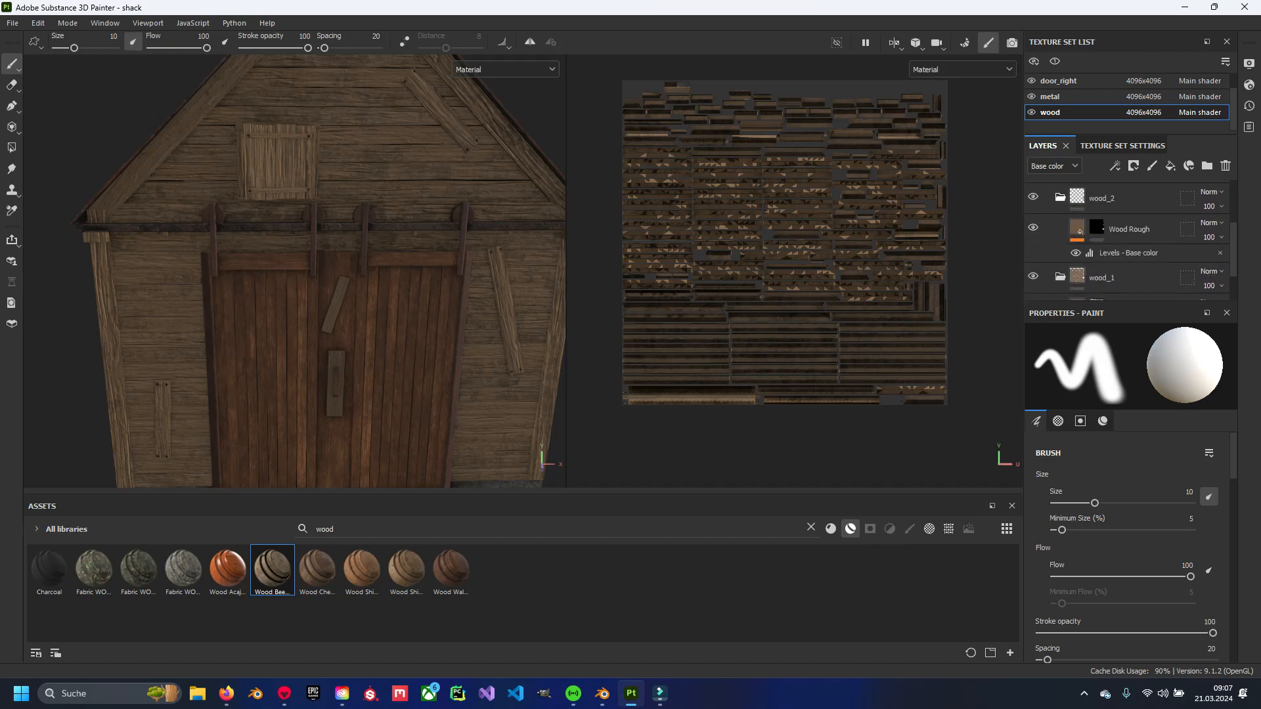
{"action": "left_click", "coordinate": [1129, 214]}
{"action": "left_click_drag", "start_coordinate": [1138, 447], "coordinate": [1095, 448]}
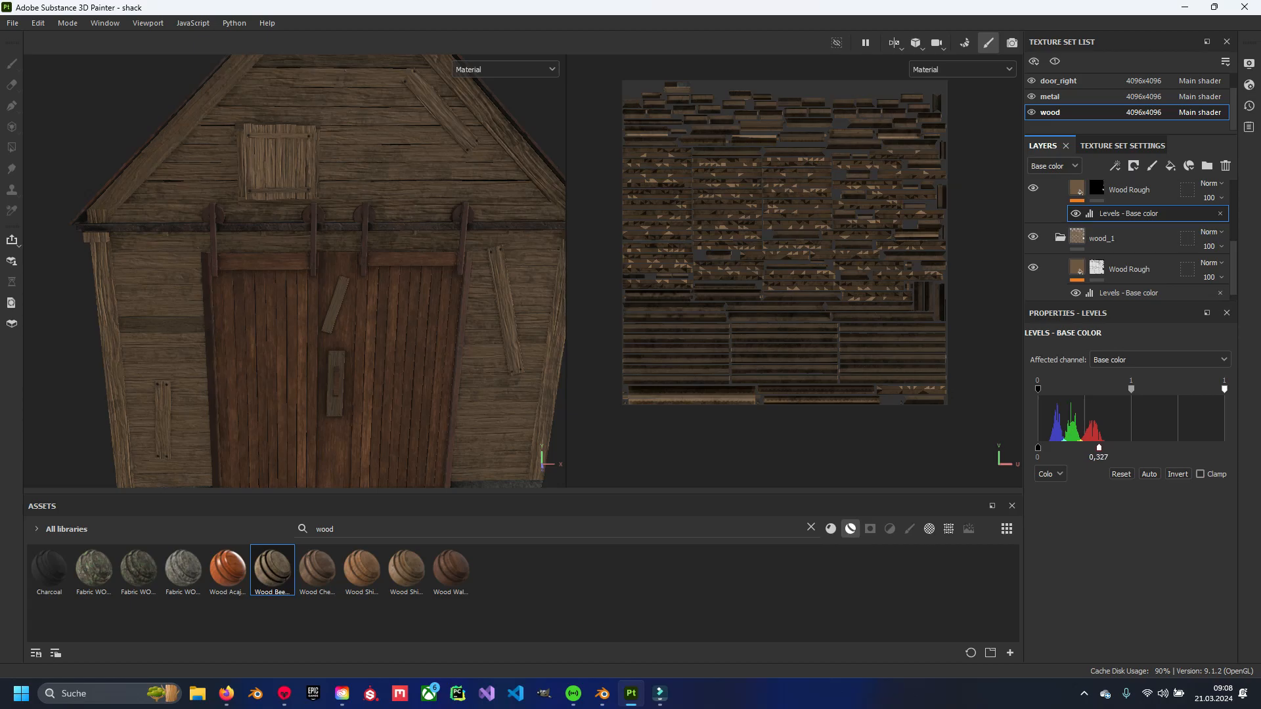
Copy wood_2's output white level and give wood_1's Wood Rough base color levels the same value, 0,327.
{"action": "double_click", "coordinate": [1098, 457]}
{"action": "key", "text": "ctrl+c"}
{"action": "key", "text": "Return"}
{"action": "scroll", "coordinate": [1147, 263], "scroll_direction": "down", "scroll_amount": 1}
{"action": "left_click", "coordinate": [1147, 284]}
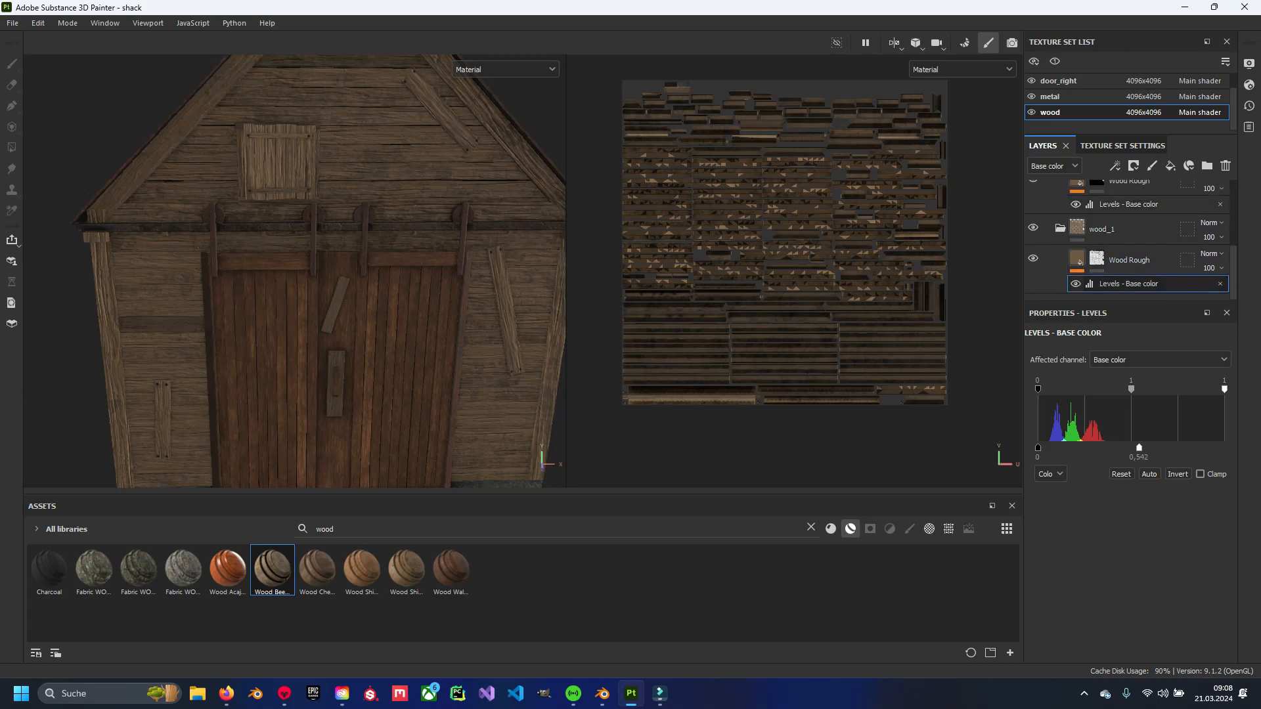
{"action": "double_click", "coordinate": [1139, 457]}
{"action": "type", "text": "0,327"}
{"action": "key", "text": "Return"}
Examine the shack's front, comparing the tone of the wall planks with the sliding doors and handle.
{"action": "key", "text": "f"}
{"action": "left_click_drag", "start_coordinate": [296, 263], "coordinate": [245, 266], "text": "alt"}
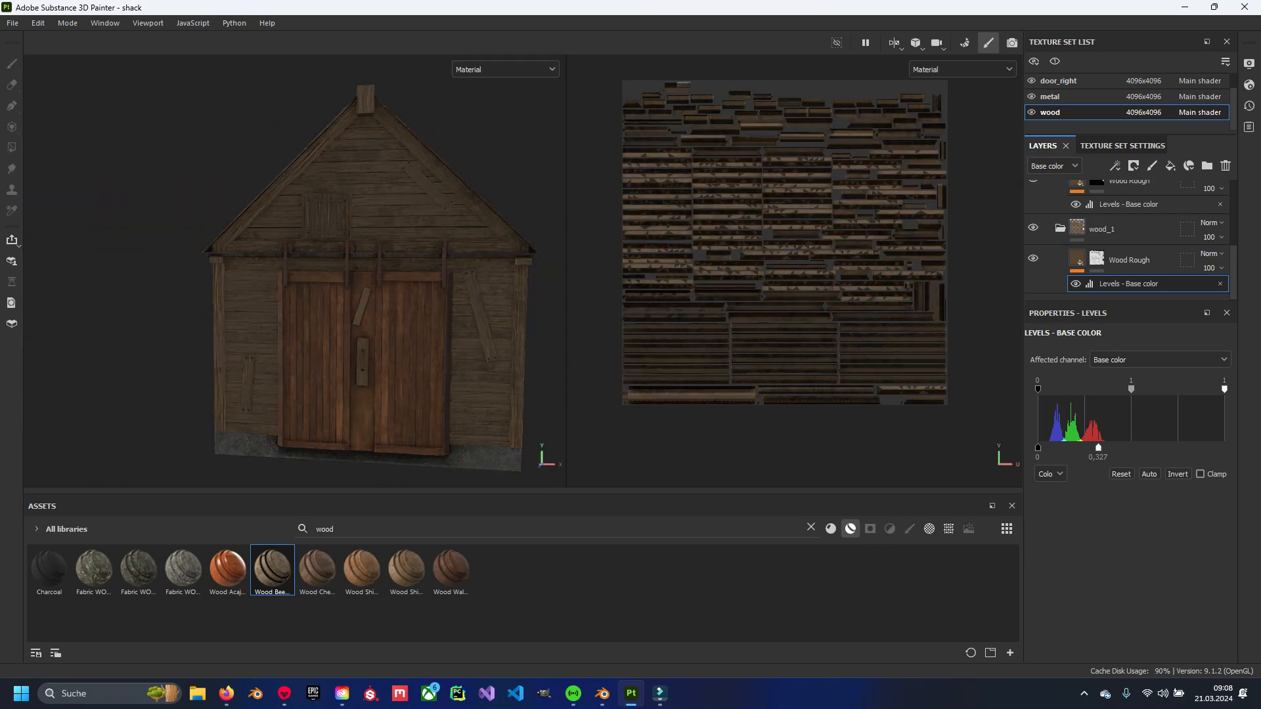
{"action": "scroll", "coordinate": [368, 302], "scroll_direction": "up", "scroll_amount": 3}
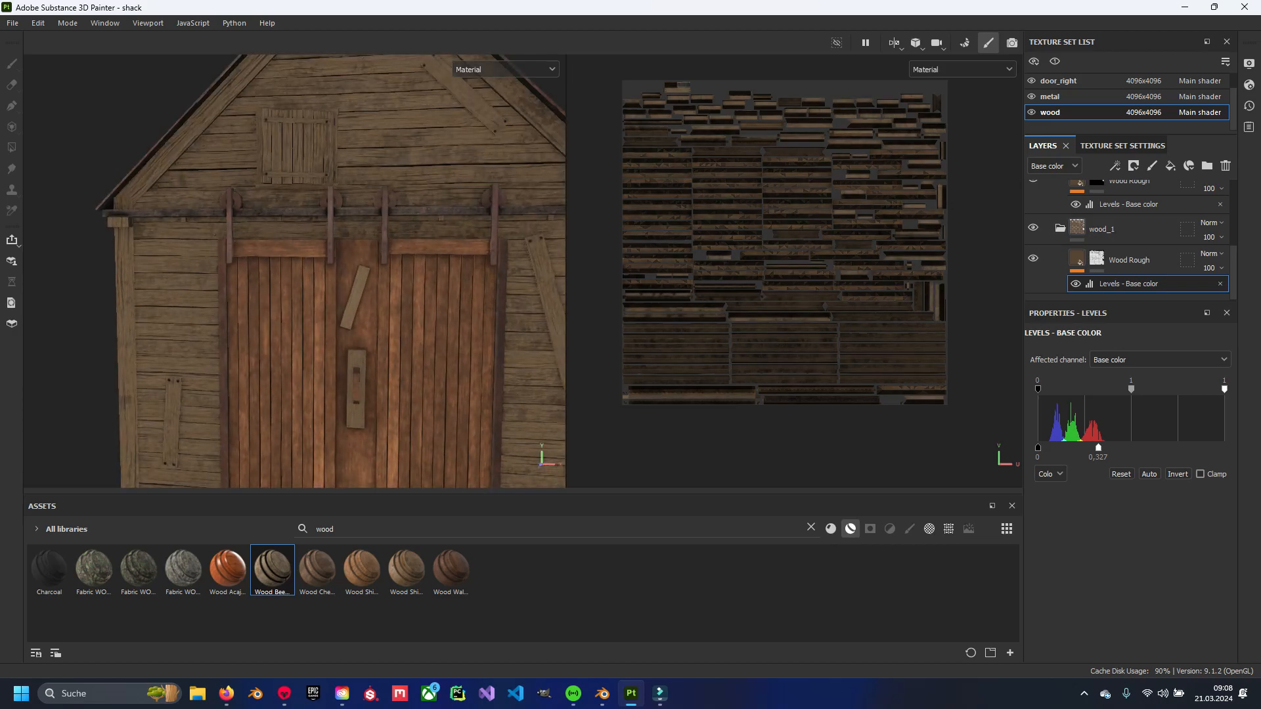
{"action": "left_click_drag", "start_coordinate": [355, 302], "coordinate": [388, 348], "text": "alt"}
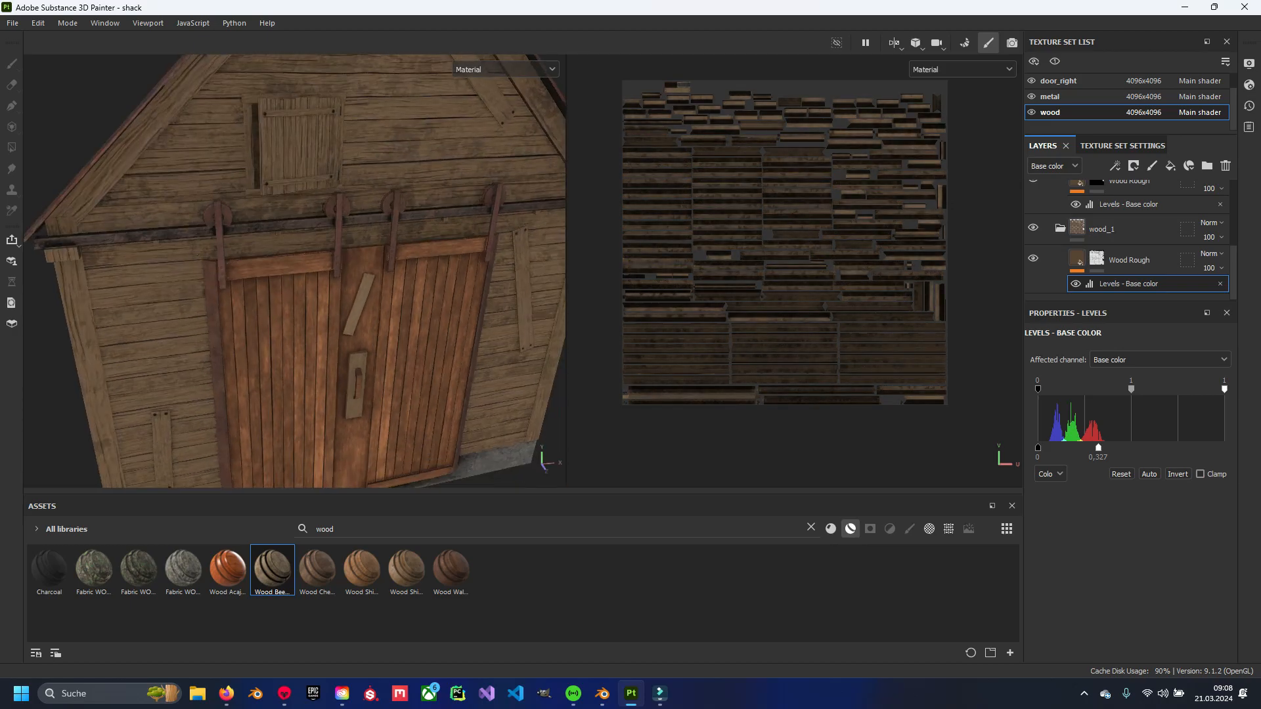
{"action": "middle_click_drag", "start_coordinate": [355, 302], "coordinate": [348, 197], "text": "alt"}
{"action": "scroll", "coordinate": [348, 263], "scroll_direction": "up", "scroll_amount": 3}
{"action": "left_click_drag", "start_coordinate": [348, 262], "coordinate": [315, 243], "text": "alt"}
{"action": "middle_click_drag", "start_coordinate": [316, 243], "coordinate": [348, 322], "text": "alt"}
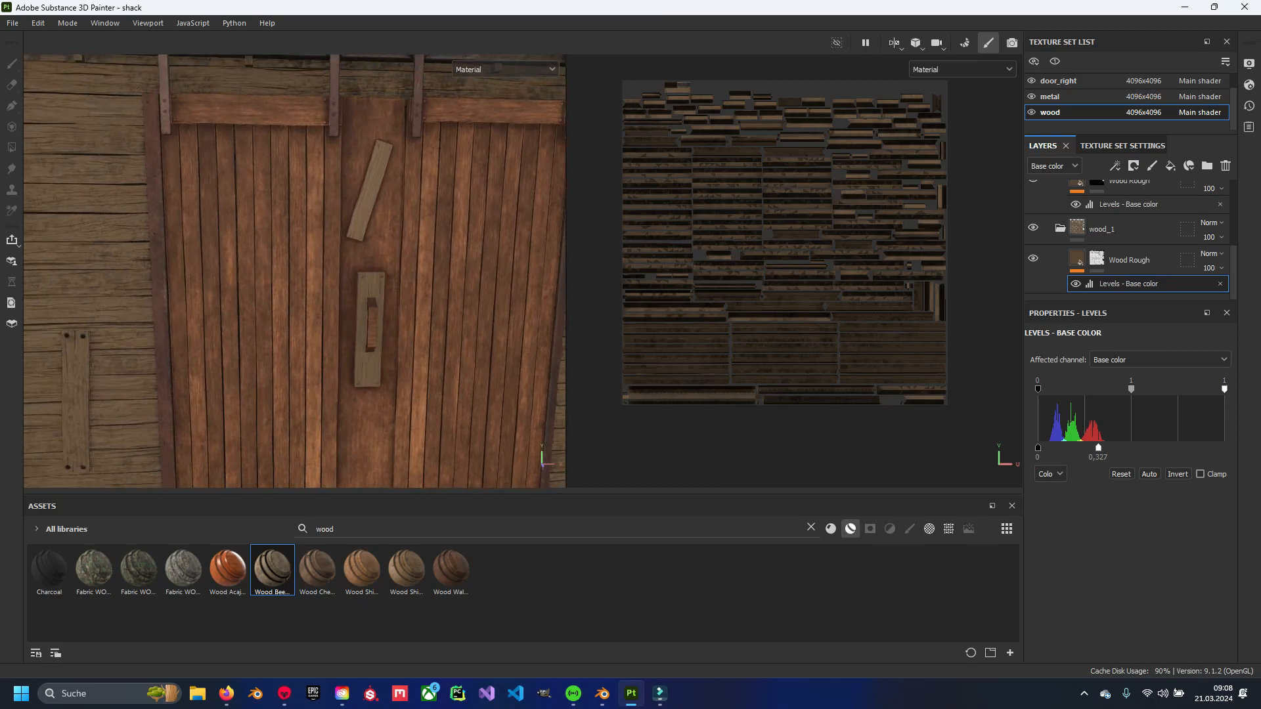
In door_right, add base color Levels to the Base layer above the Wood Walnut 90 folder, with output white 0,327.
{"action": "scroll", "coordinate": [1127, 240], "scroll_direction": "up", "scroll_amount": 5}
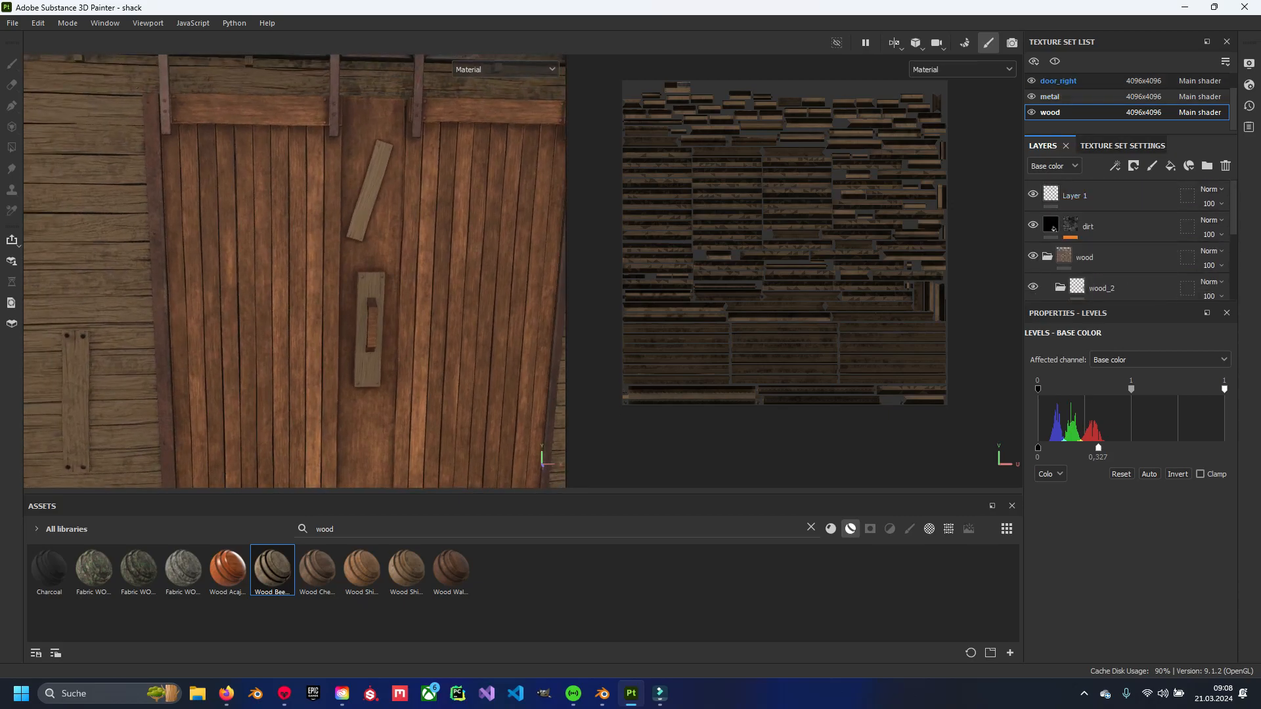
{"action": "left_click", "coordinate": [1058, 81]}
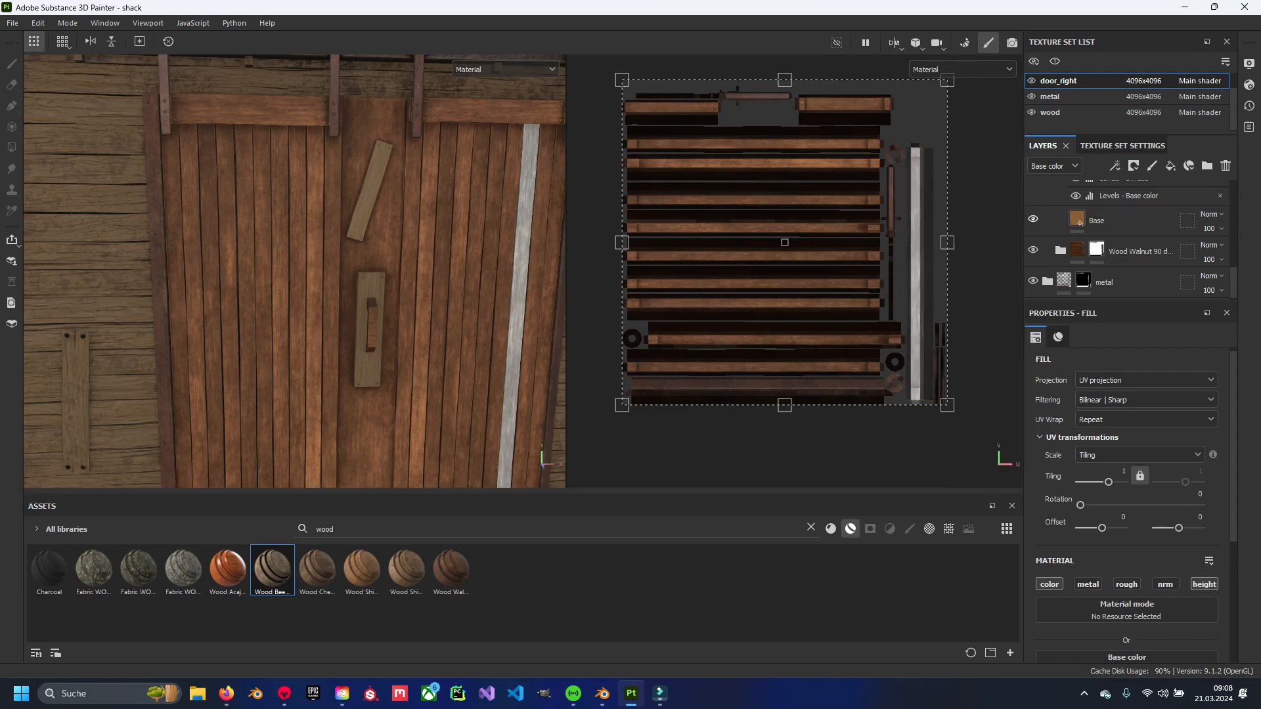
{"action": "right_click", "coordinate": [1117, 221]}
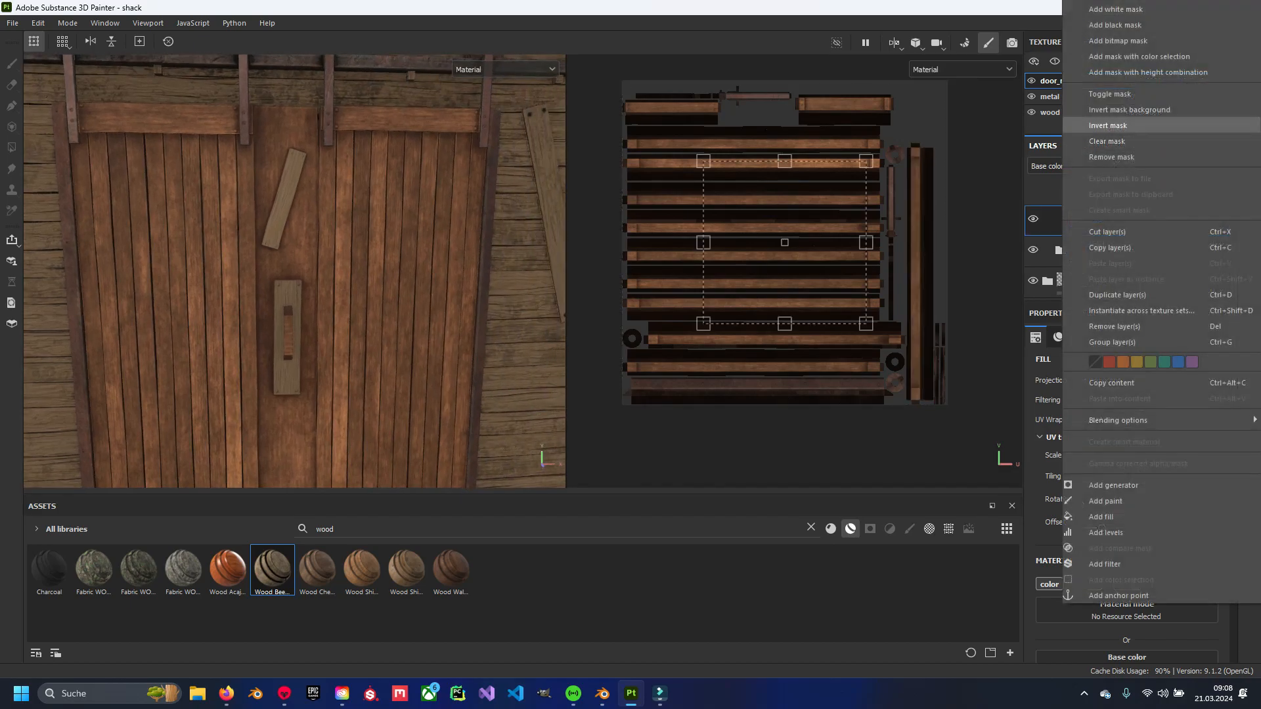
{"action": "left_click", "coordinate": [1106, 532]}
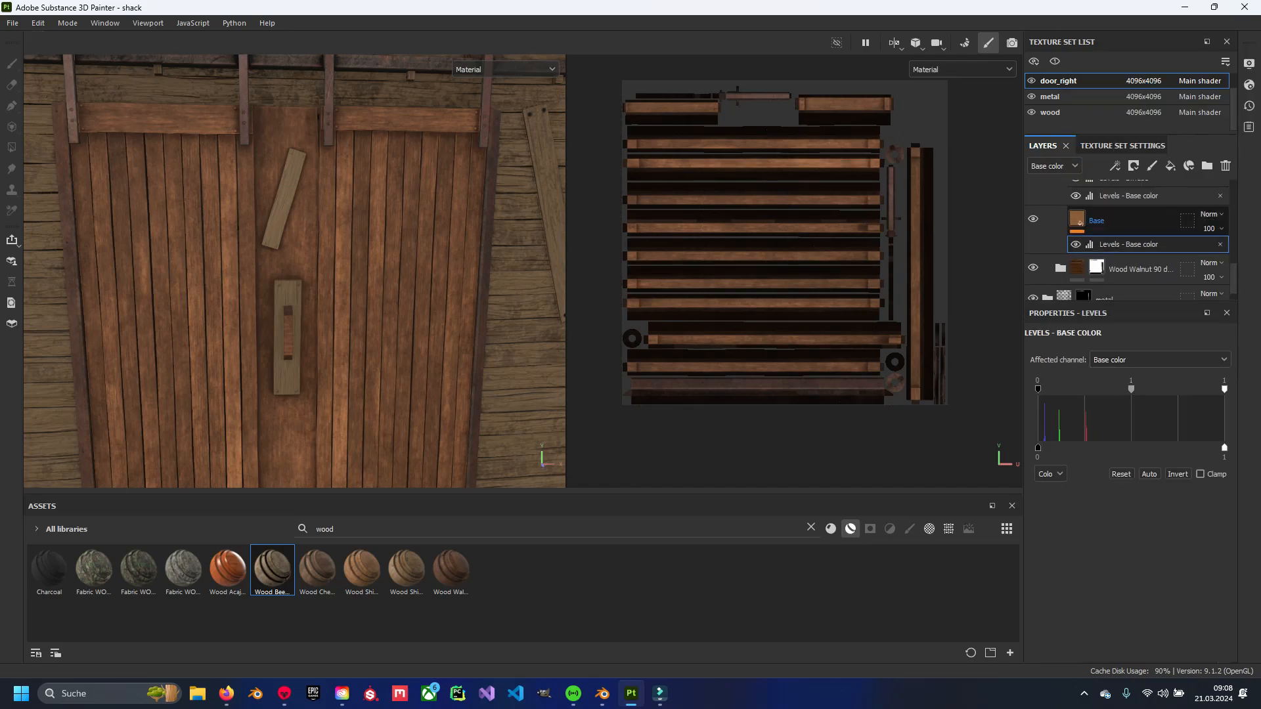
{"action": "left_click", "coordinate": [1223, 456]}
{"action": "key", "text": "ctrl+v"}
{"action": "key", "text": "Return"}
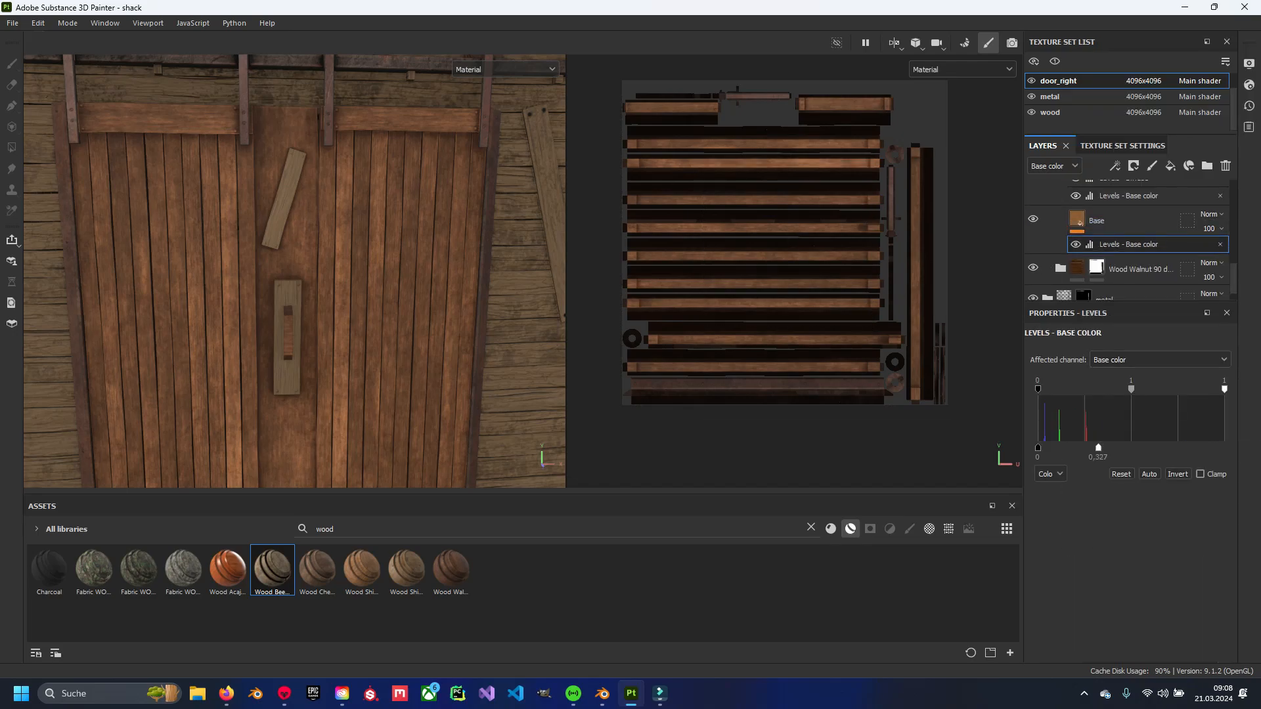
Adjust the output white level of that Base layer's color levels to 0,458.
{"action": "scroll", "coordinate": [294, 270], "scroll_direction": "up", "scroll_amount": 4}
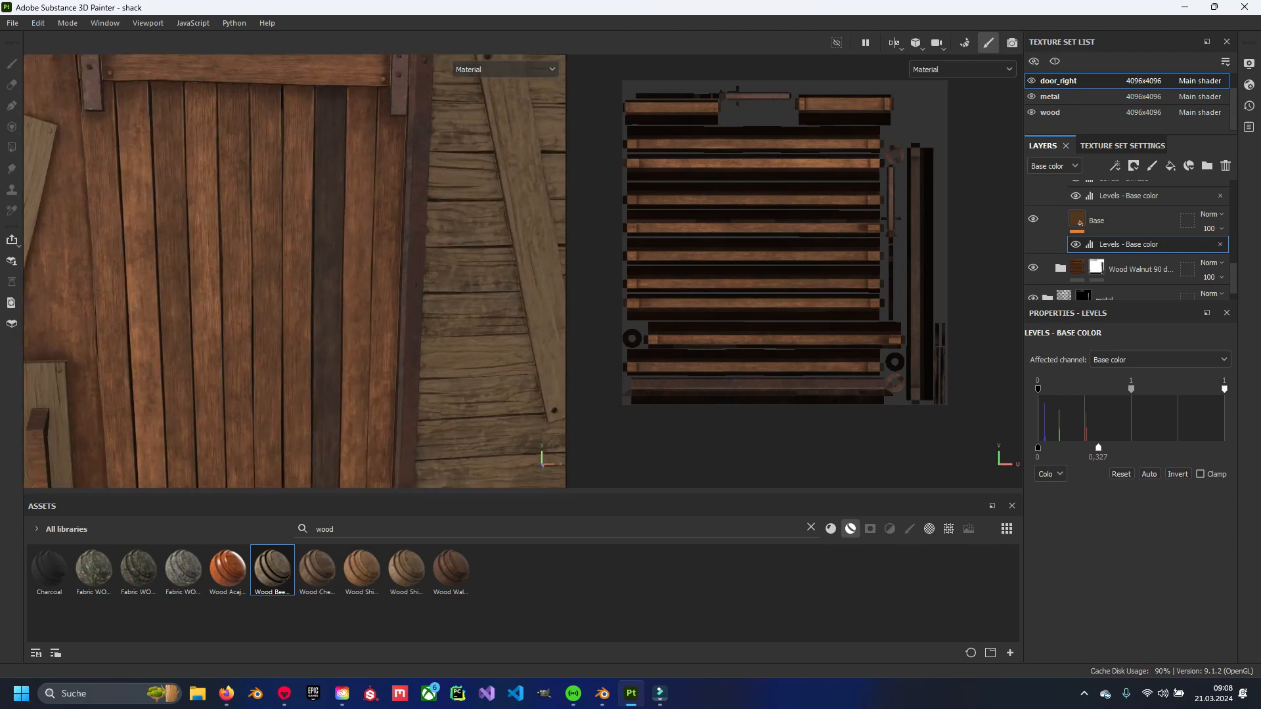
{"action": "left_click_drag", "start_coordinate": [1127, 447], "coordinate": [1121, 447]}
{"action": "left_click", "coordinate": [1122, 456]}
{"action": "key", "text": "Return"}
{"action": "scroll", "coordinate": [1129, 242], "scroll_direction": "down", "scroll_amount": 1}
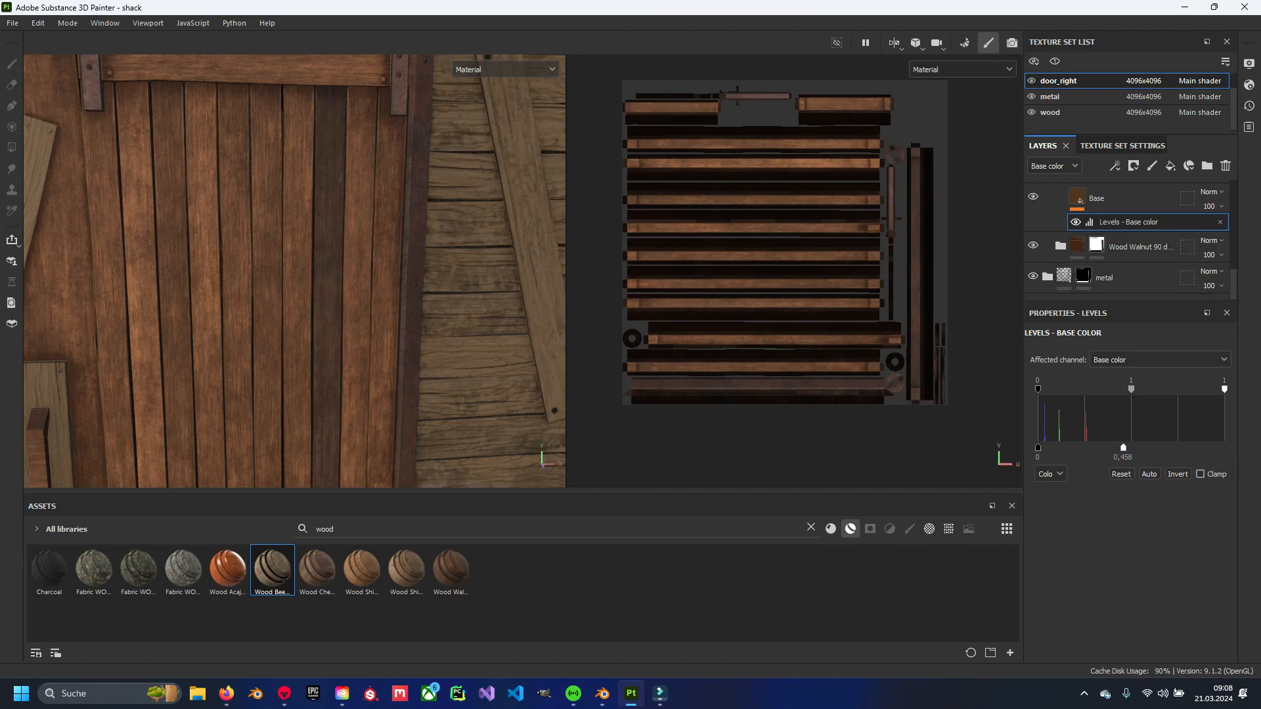
Add base color Levels to the Base layer inside door_right's Wood Walnut 90 folder, with output white 0,458.
{"action": "left_click", "coordinate": [1060, 245]}
{"action": "scroll", "coordinate": [1130, 243], "scroll_direction": "down", "scroll_amount": 1}
{"action": "scroll", "coordinate": [1076, 263], "scroll_direction": "down", "scroll_amount": 2}
{"action": "right_click", "coordinate": [1062, 279]}
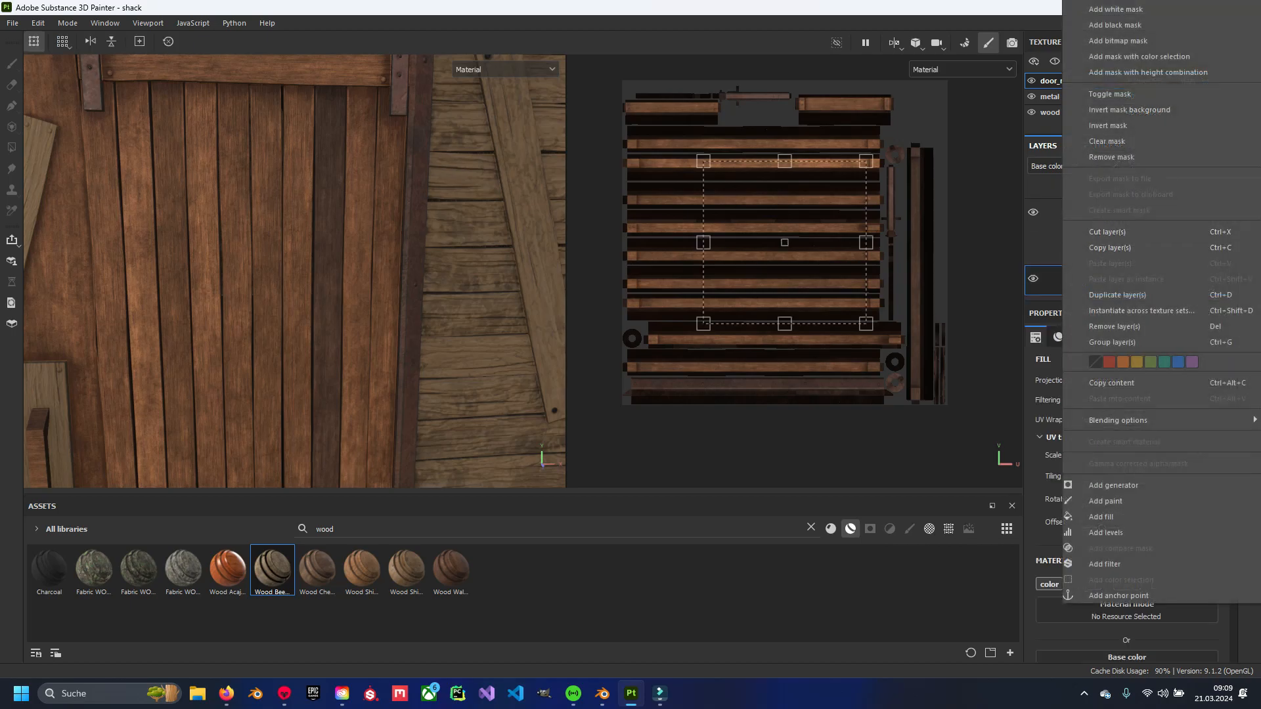
{"action": "left_click", "coordinate": [1106, 532]}
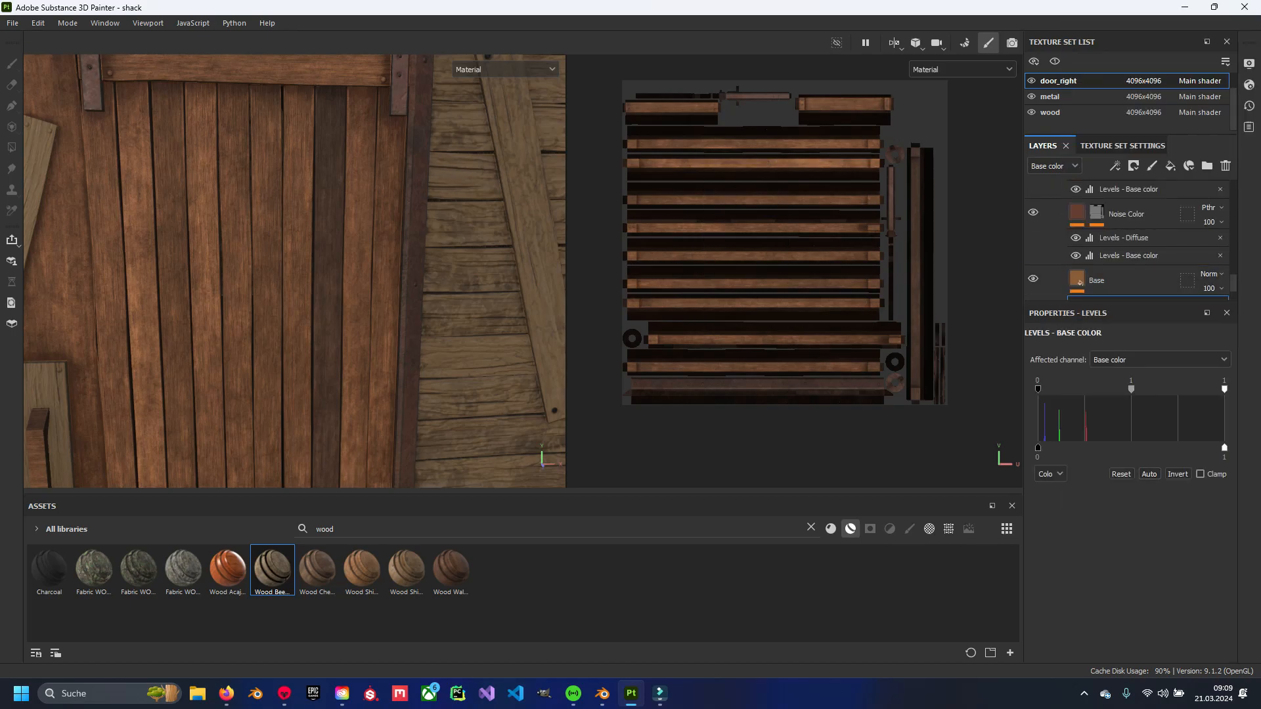
{"action": "left_click_drag", "start_coordinate": [1224, 447], "coordinate": [1123, 448]}
Compare the wood tones of the right and left doors.
{"action": "middle_click_drag", "start_coordinate": [164, 282], "coordinate": [394, 224], "text": "alt"}
{"action": "scroll", "coordinate": [368, 263], "scroll_direction": "down", "scroll_amount": 3}
{"action": "mouse_move", "coordinate": [295, 276]}
{"action": "left_mouse_down", "text": "alt"}
{"action": "mouse_move", "coordinate": [295, 223]}
{"action": "mouse_move", "coordinate": [243, 289]}
{"action": "mouse_move", "coordinate": [295, 276]}
{"action": "left_mouse_up", "text": "alt"}
{"action": "scroll", "coordinate": [295, 275], "scroll_direction": "up", "scroll_amount": 3}
{"action": "middle_click_drag", "start_coordinate": [263, 276], "coordinate": [296, 309], "text": "alt"}
{"action": "left_click_drag", "start_coordinate": [295, 276], "coordinate": [289, 316], "text": "alt"}
{"action": "scroll", "coordinate": [1126, 240], "scroll_direction": "up", "scroll_amount": 3}
{"action": "scroll", "coordinate": [1056, 92], "scroll_direction": "up", "scroll_amount": 1}
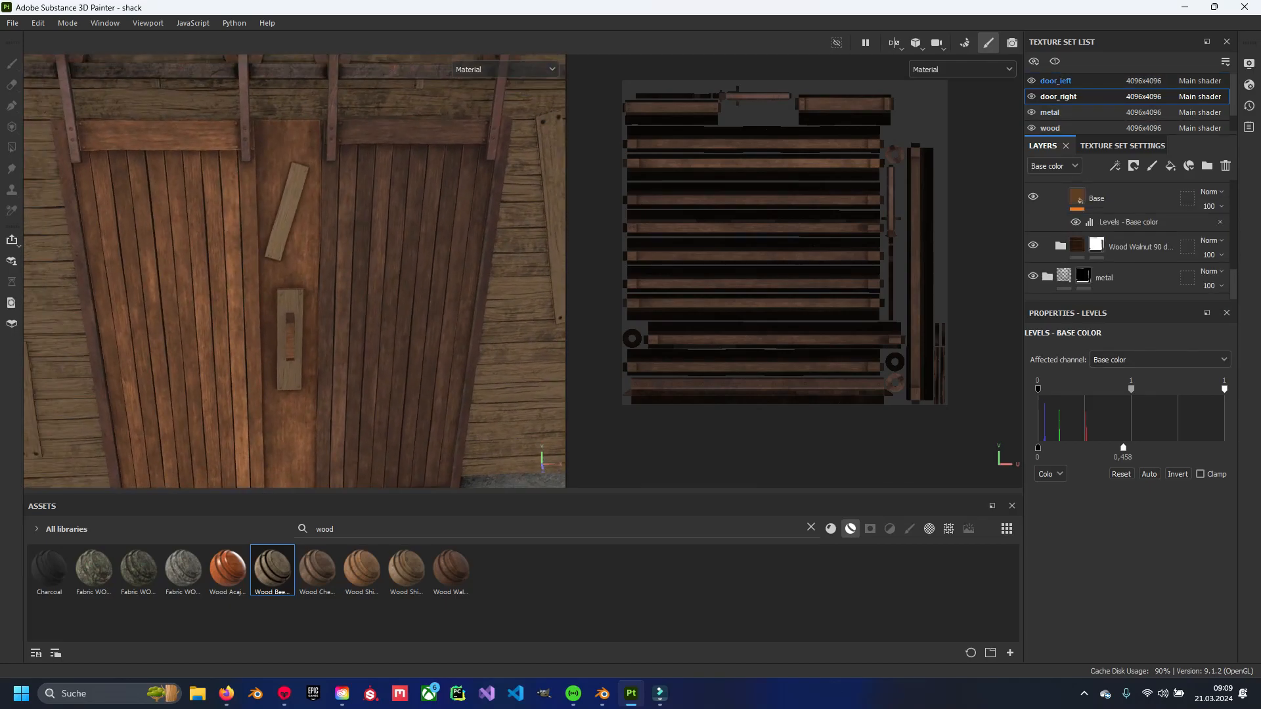
In door_left's wood_dark folder, add base color Levels to the Base layer above Wood Walnut 90, with output white about 0,458.
{"action": "left_click", "coordinate": [1055, 81]}
{"action": "left_click", "coordinate": [1047, 246]}
{"action": "scroll", "coordinate": [1104, 245], "scroll_direction": "down", "scroll_amount": 3}
{"action": "left_click", "coordinate": [1096, 232]}
{"action": "right_click", "coordinate": [1096, 232]}
{"action": "left_click", "coordinate": [1168, 474]}
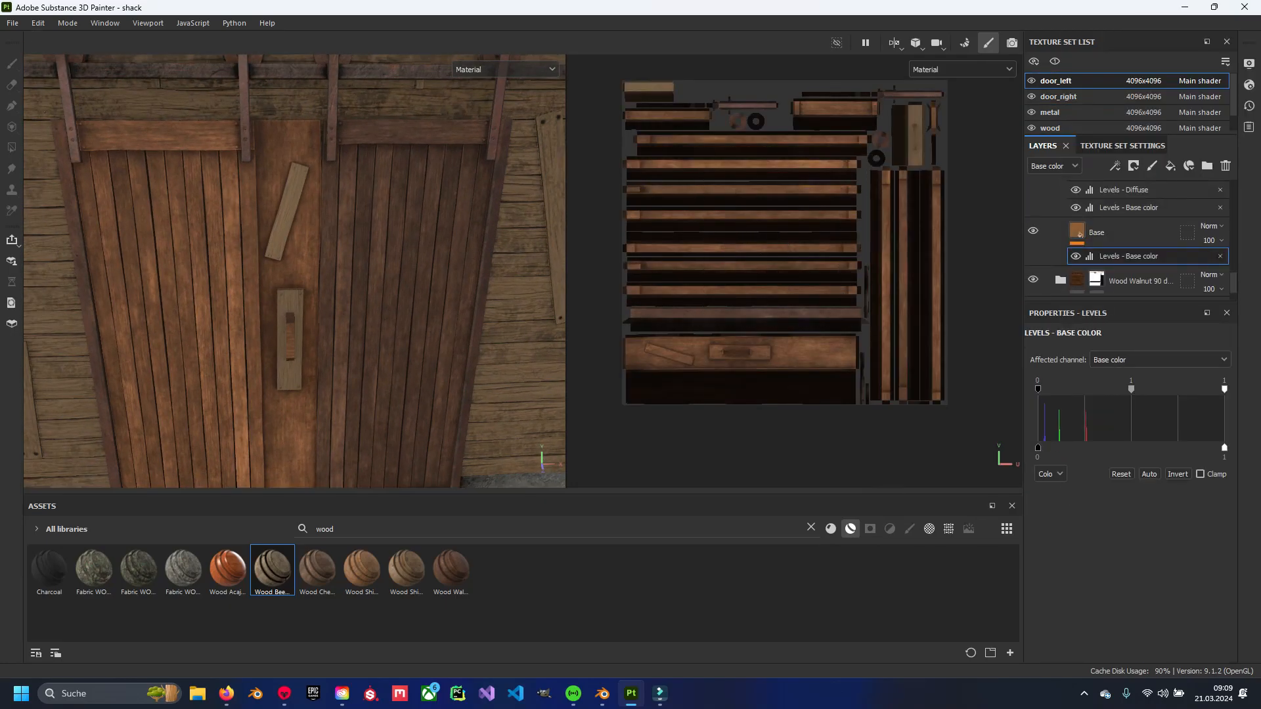
{"action": "left_click_drag", "start_coordinate": [1224, 447], "coordinate": [1123, 447]}
Add base color Levels to the Base layer inside door_left's Wood Walnut 90 folder, with output white about 0,458.
{"action": "left_click", "coordinate": [1060, 279]}
{"action": "scroll", "coordinate": [1103, 263], "scroll_direction": "down", "scroll_amount": 3}
{"action": "right_click", "coordinate": [1096, 245]}
{"action": "left_click", "coordinate": [1168, 474]}
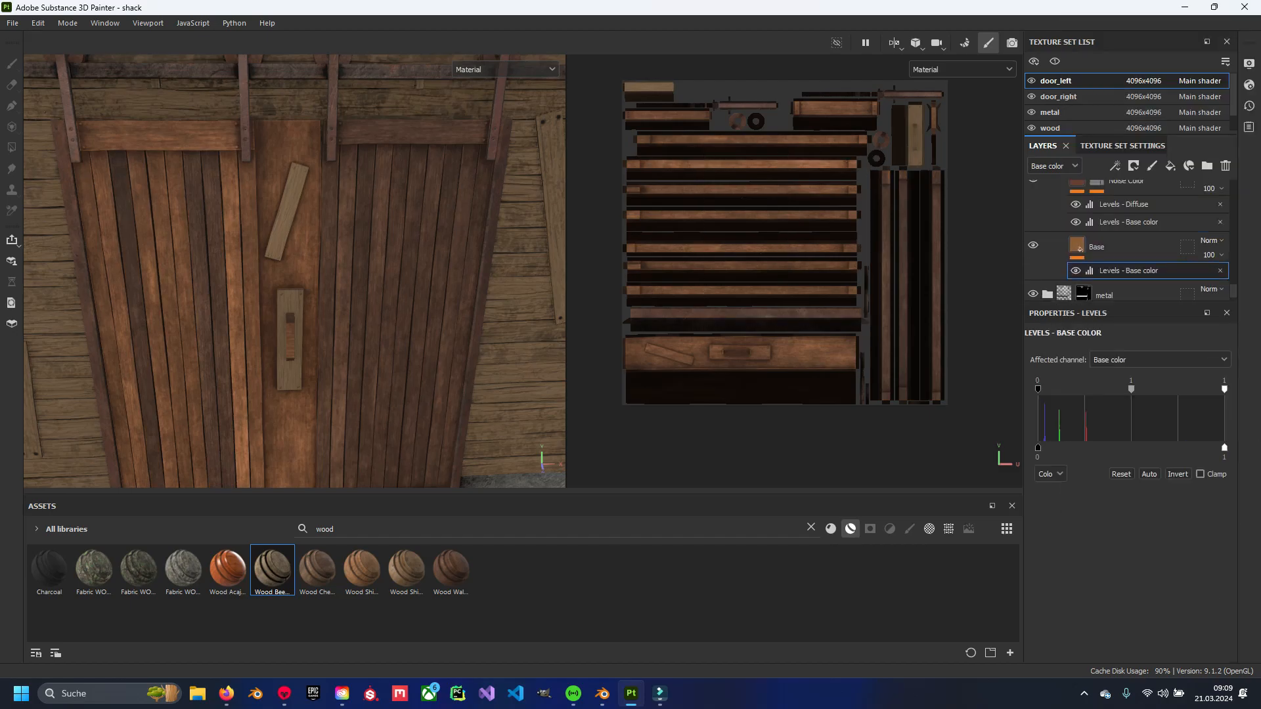
{"action": "left_click_drag", "start_coordinate": [1224, 447], "coordinate": [1123, 447]}
Raise the output white level of wood_rotated's Wood Rough base color to 0,458.
{"action": "scroll", "coordinate": [394, 270], "scroll_direction": "down", "scroll_amount": 3}
{"action": "scroll", "coordinate": [354, 184], "scroll_direction": "up", "scroll_amount": 3}
{"action": "scroll", "coordinate": [1127, 240], "scroll_direction": "up", "scroll_amount": 4}
{"action": "scroll", "coordinate": [1126, 240], "scroll_direction": "up", "scroll_amount": 3}
{"action": "left_click", "coordinate": [1047, 246]}
{"action": "scroll", "coordinate": [1127, 240], "scroll_direction": "up", "scroll_amount": 3}
{"action": "left_click", "coordinate": [1126, 241]}
{"action": "left_click_drag", "start_coordinate": [1092, 447], "coordinate": [1122, 447]}
{"action": "scroll", "coordinate": [1127, 240], "scroll_direction": "up", "scroll_amount": 2}
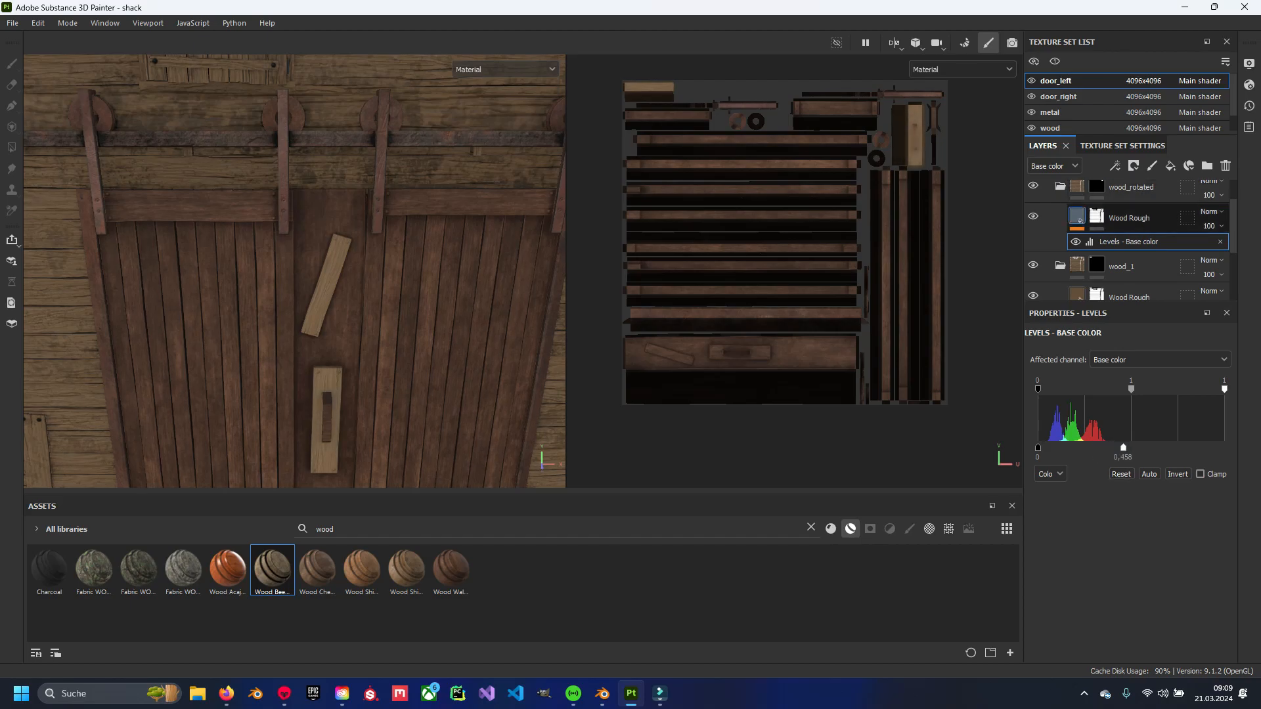
Collapse door_left's wood folder and save the project.
{"action": "left_click", "coordinate": [1047, 195]}
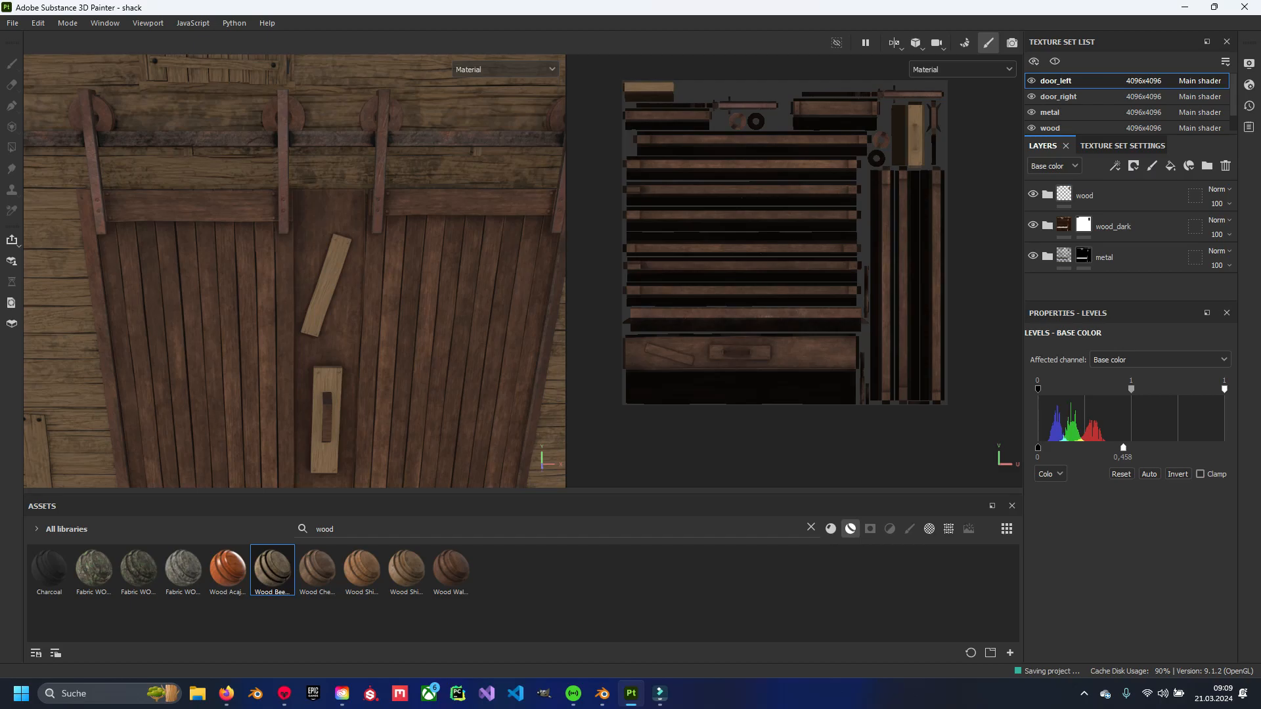
{"action": "scroll", "coordinate": [294, 271], "scroll_direction": "down", "scroll_amount": 5}
{"action": "scroll", "coordinate": [295, 270], "scroll_direction": "up", "scroll_amount": 5}
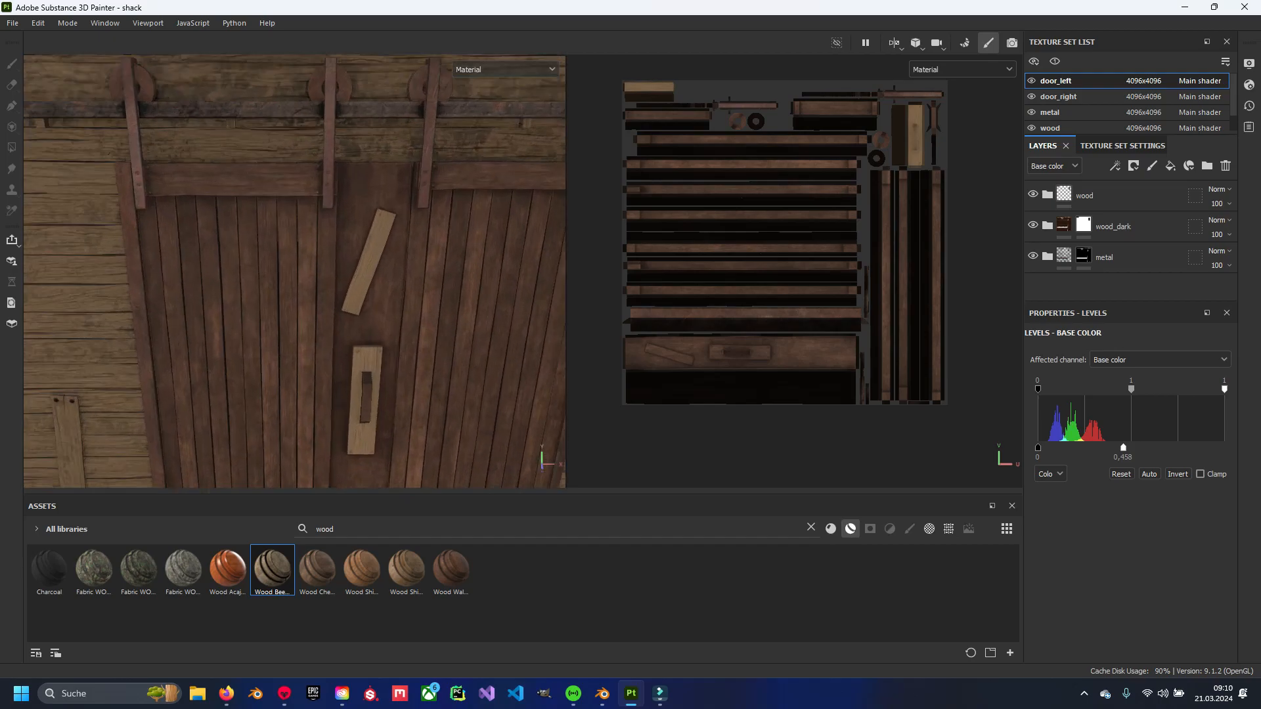
{"action": "middle_click_drag", "start_coordinate": [329, 276], "coordinate": [266, 276]}
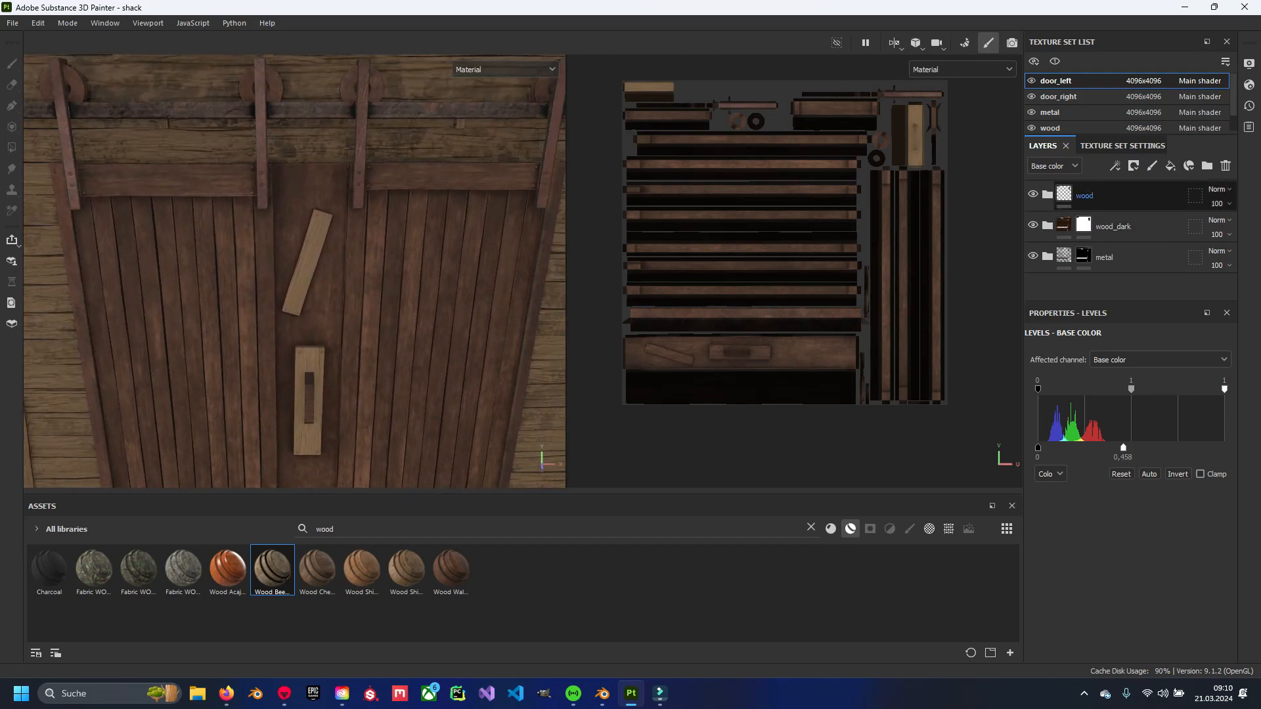
Add a fill layer above door_left's wood folder and name it dirt.
{"action": "left_click", "coordinate": [1170, 165]}
{"action": "left_click_drag", "start_coordinate": [1103, 257], "coordinate": [1103, 185]}
{"action": "double_click", "coordinate": [1080, 195]}
{"action": "key", "text": "Return"}
Clear the asset search and add a black mask to door_left's dirt layer.
{"action": "left_click", "coordinate": [355, 529]}
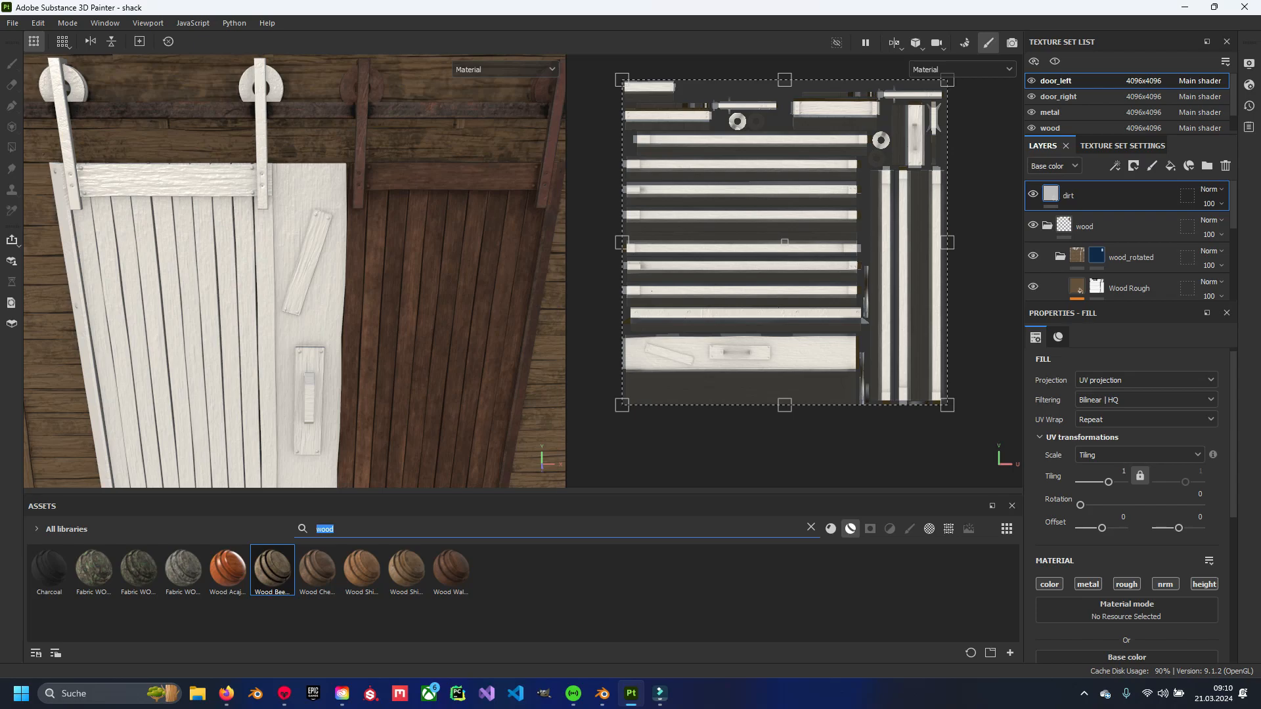
{"action": "key", "text": "BackSpace"}
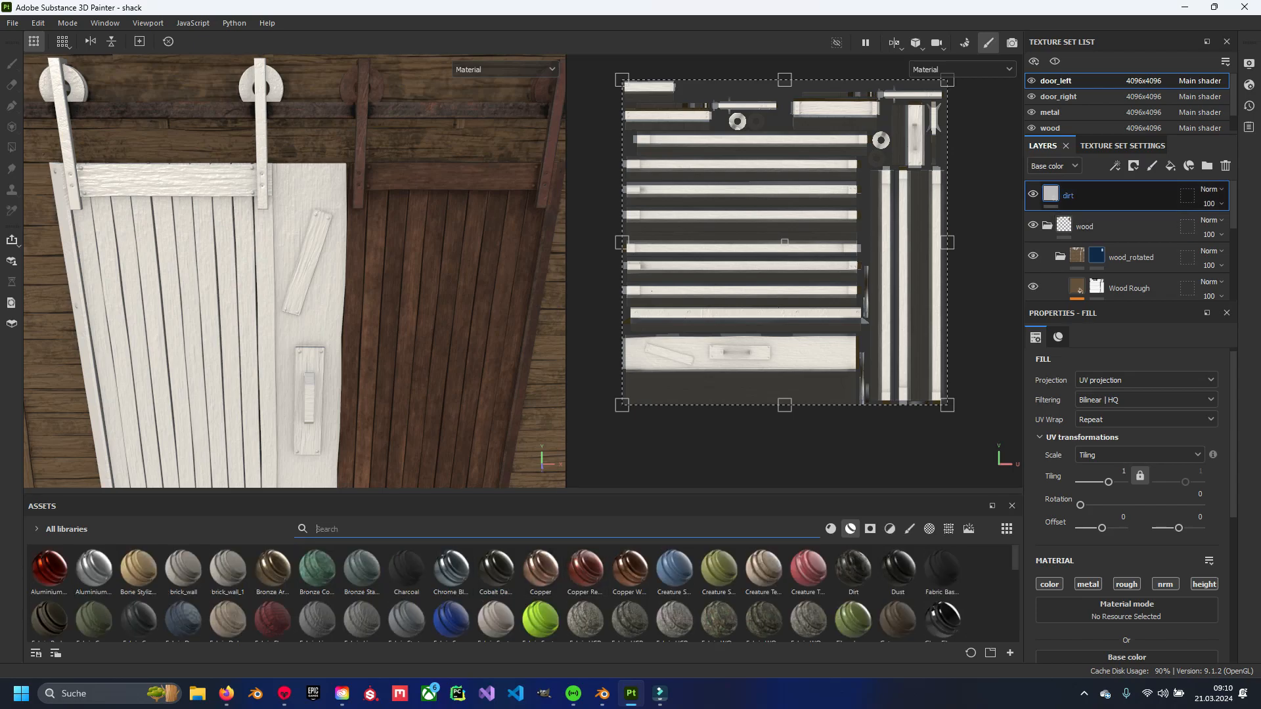
{"action": "right_click", "coordinate": [1090, 195]}
{"action": "left_click", "coordinate": [1110, 25]}
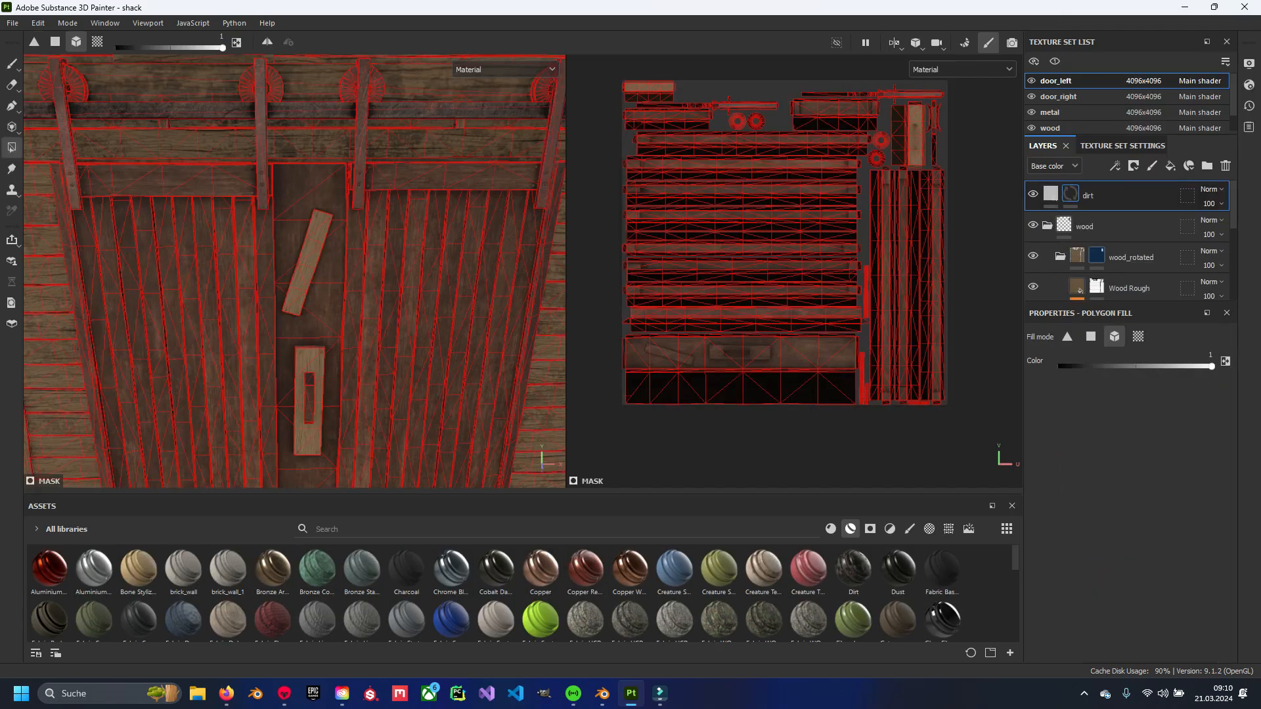
Search the smart masks for "dirt" and apply the Dust Dirty smart mask to the dirt layer.
{"action": "left_click", "coordinate": [870, 529]}
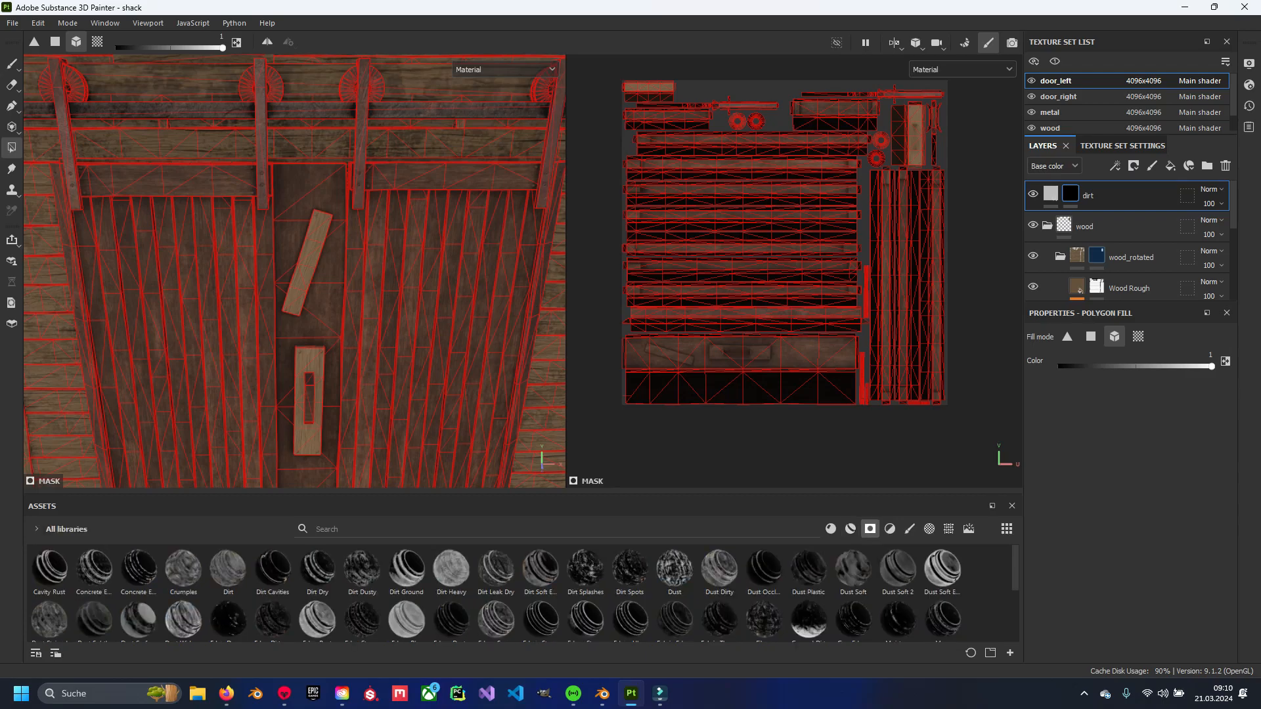
{"action": "type", "text": "dirt"}
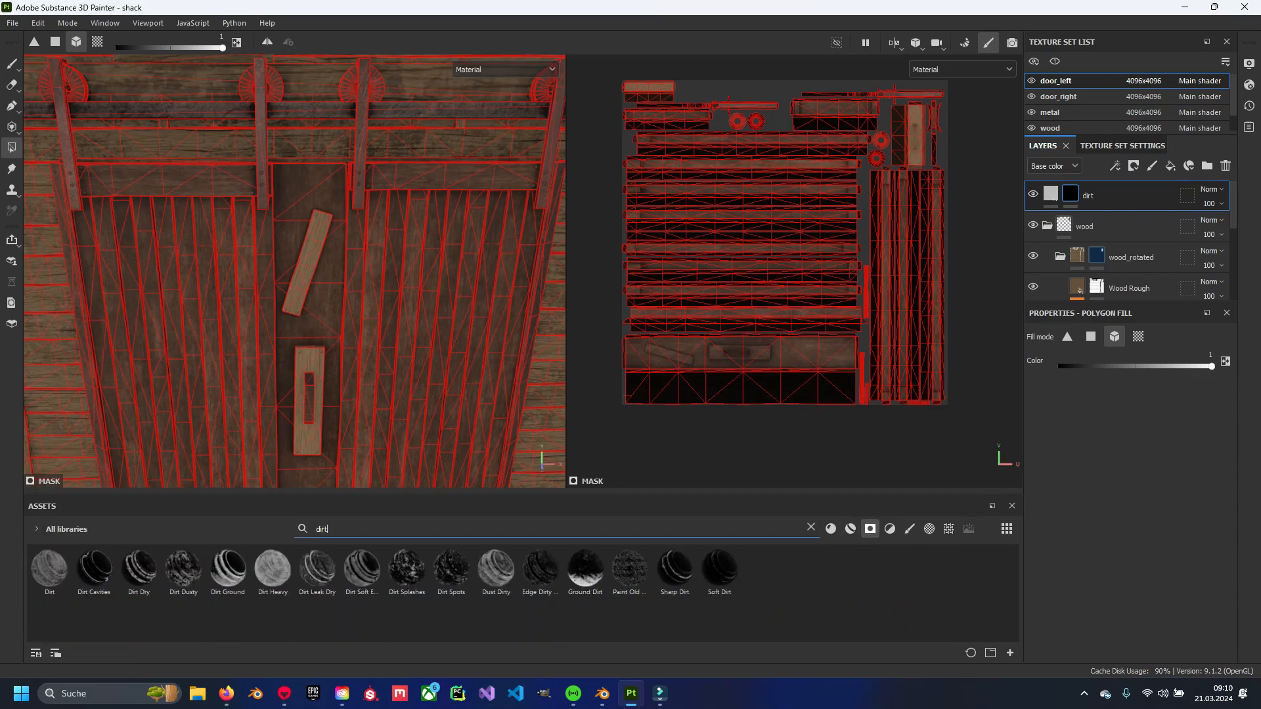
{"action": "key", "text": "Return"}
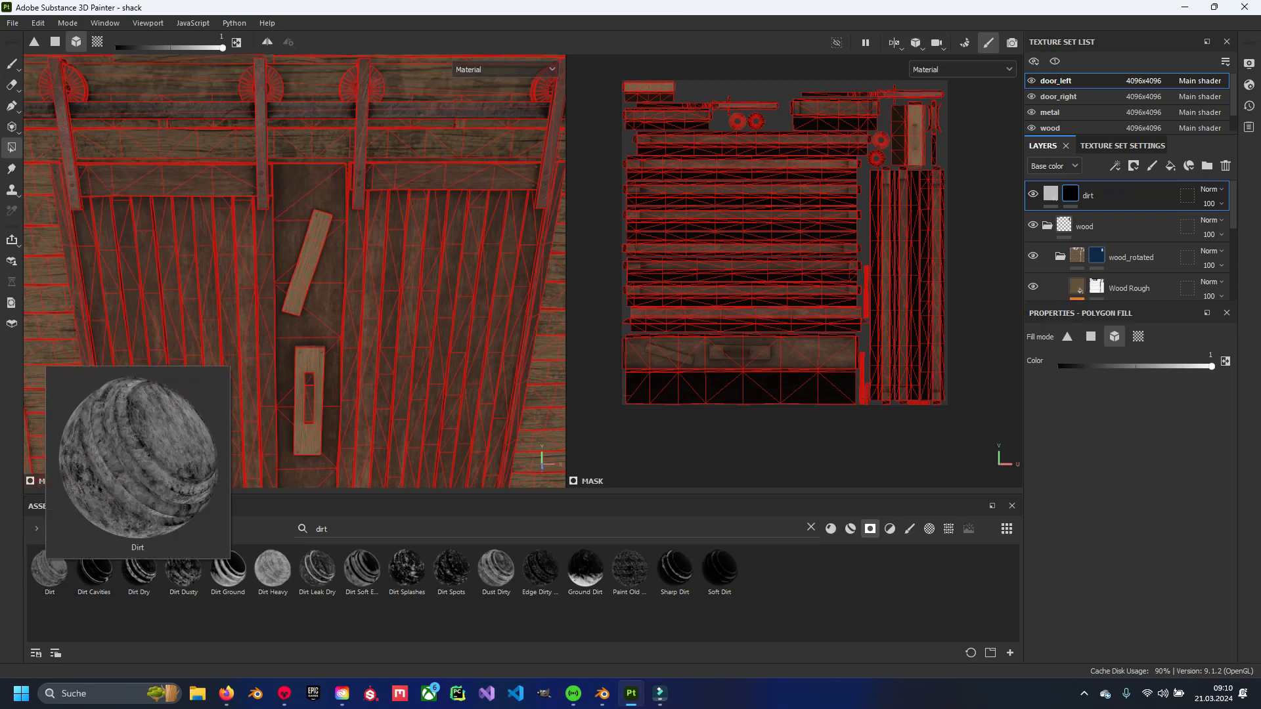
{"action": "mouse_move", "coordinate": [273, 568]}
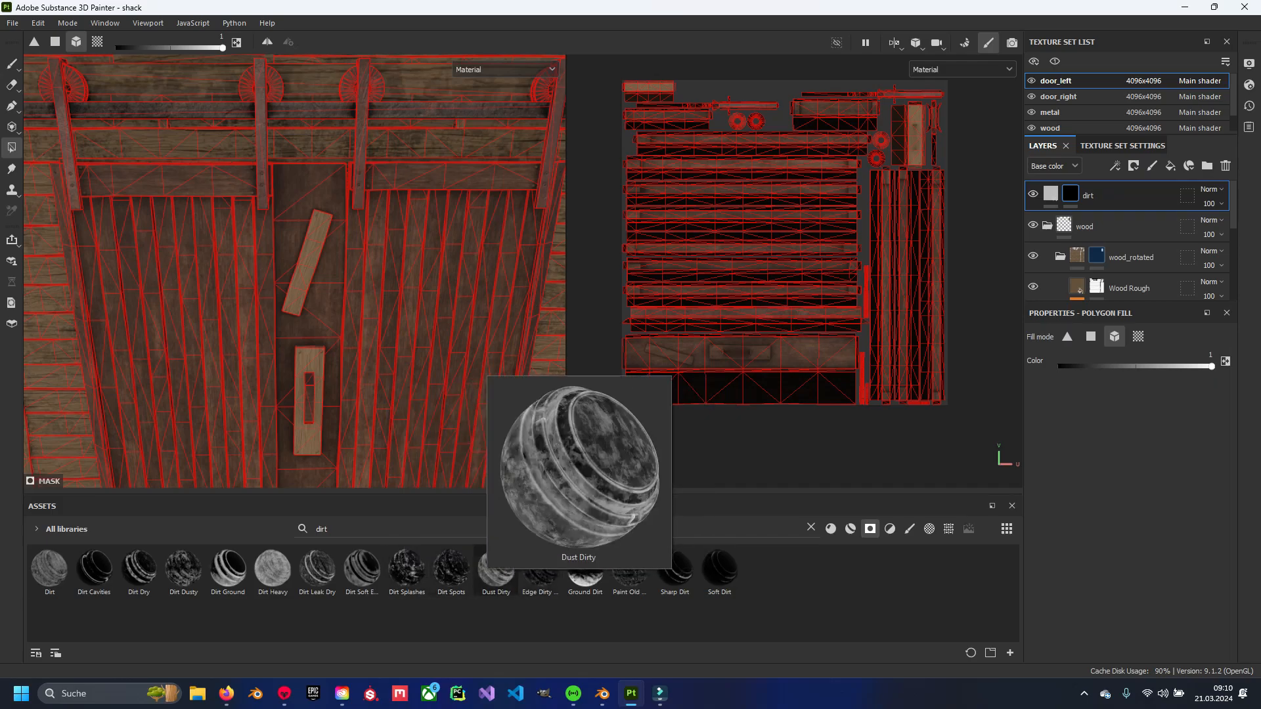
{"action": "left_click", "coordinate": [495, 569]}
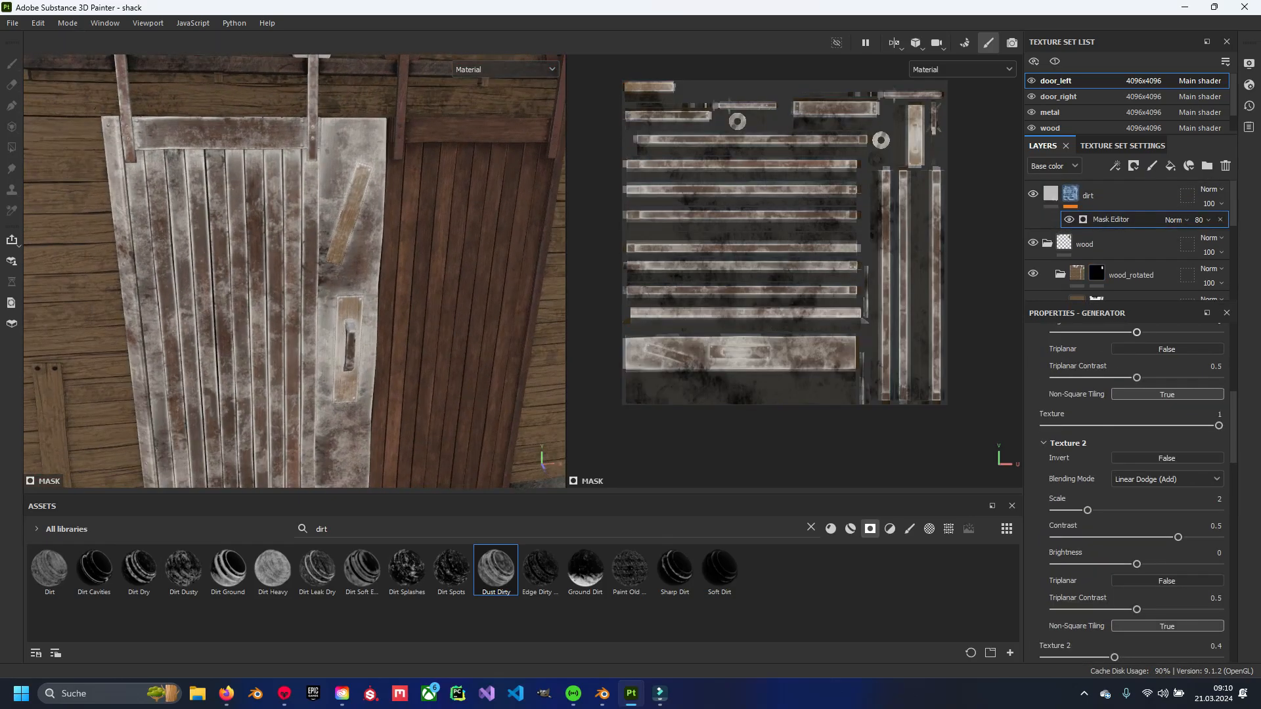
Hide the Dust Dirty mask editor and try the Dirt smart mask on the dirt layer.
{"action": "left_click", "coordinate": [1069, 220]}
{"action": "left_click_drag", "start_coordinate": [50, 569], "coordinate": [1070, 194]}
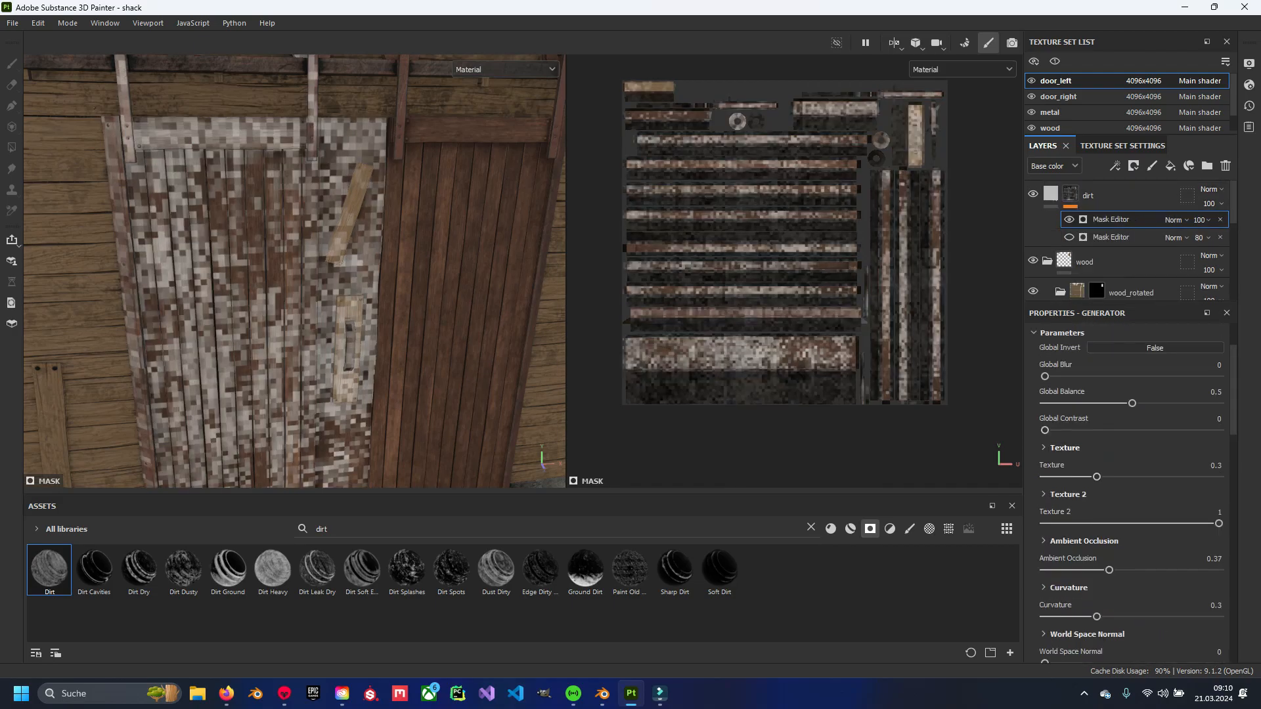
{"action": "left_click", "coordinate": [1069, 219]}
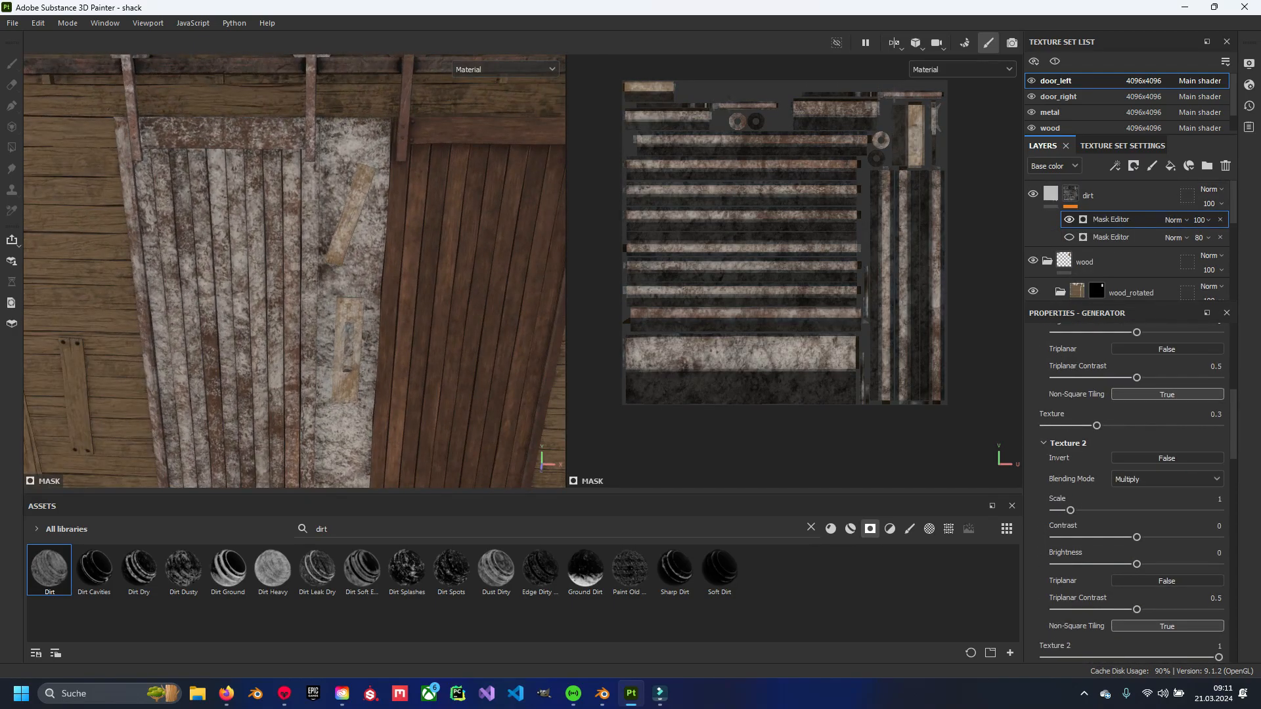
Try the Dirt Dusty smart mask on the dirt layer, with triplanar turned off for its texture.
{"action": "mouse_move", "coordinate": [183, 568]}
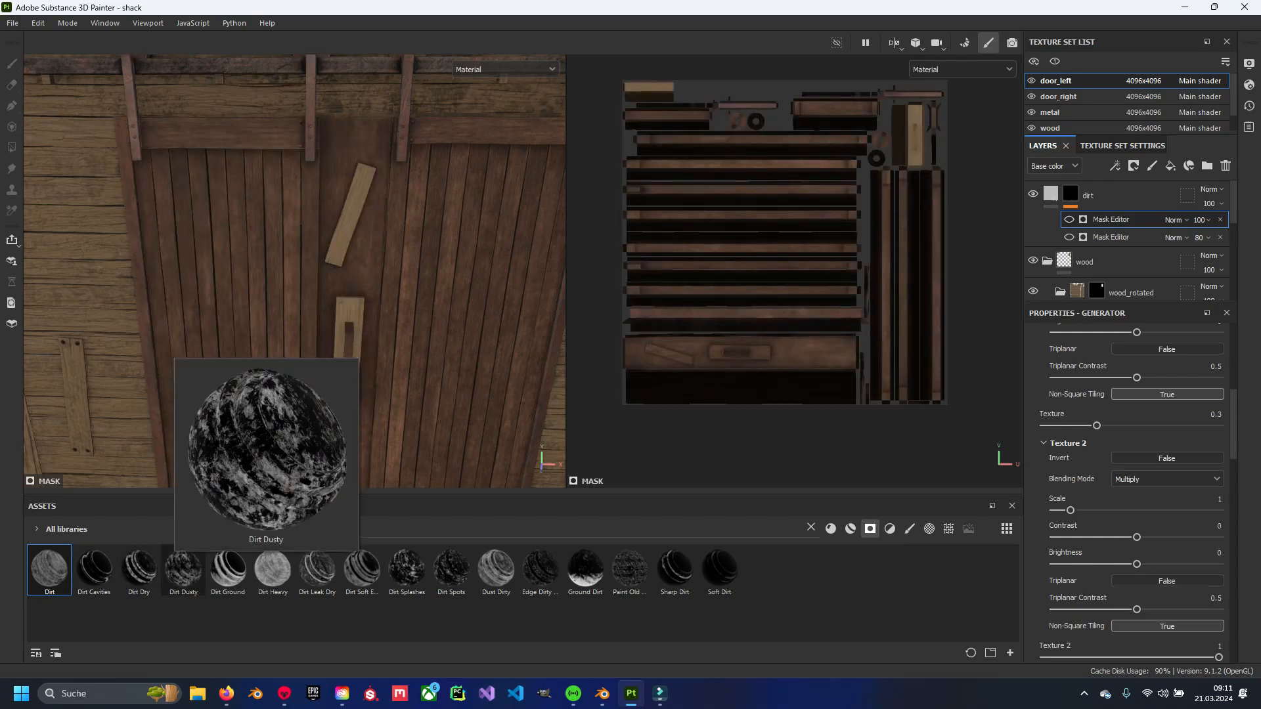
{"action": "left_click_drag", "start_coordinate": [183, 568], "coordinate": [1110, 261]}
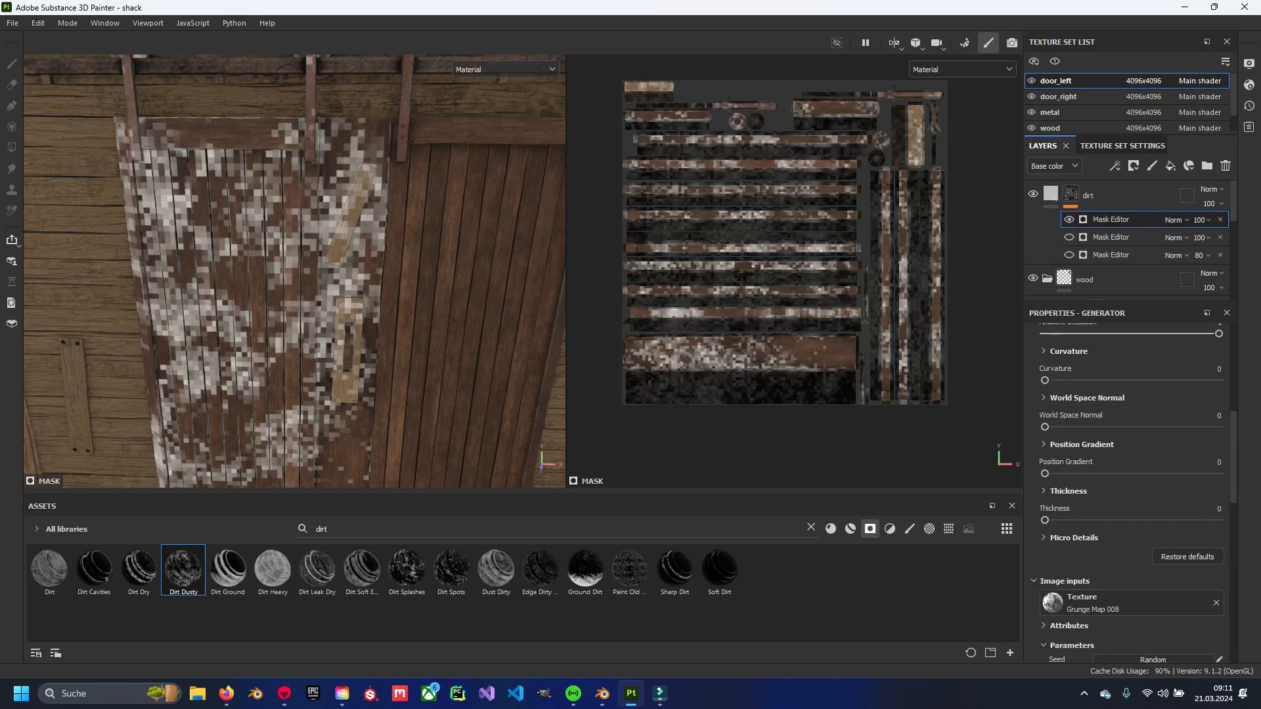
{"action": "left_click", "coordinate": [1166, 619]}
{"action": "left_click_drag", "start_coordinate": [295, 296], "coordinate": [308, 252], "text": "alt"}
{"action": "middle_click_drag", "start_coordinate": [308, 295], "coordinate": [348, 178], "text": "alt"}
{"action": "mouse_move", "coordinate": [295, 263]}
{"action": "left_mouse_down", "text": "alt"}
{"action": "mouse_move", "coordinate": [335, 263]}
{"action": "mouse_move", "coordinate": [302, 262]}
{"action": "left_mouse_up", "text": "alt"}
{"action": "scroll", "coordinate": [1136, 492], "scroll_direction": "up", "scroll_amount": 2}
{"action": "scroll", "coordinate": [1136, 492], "scroll_direction": "up", "scroll_amount": 3}
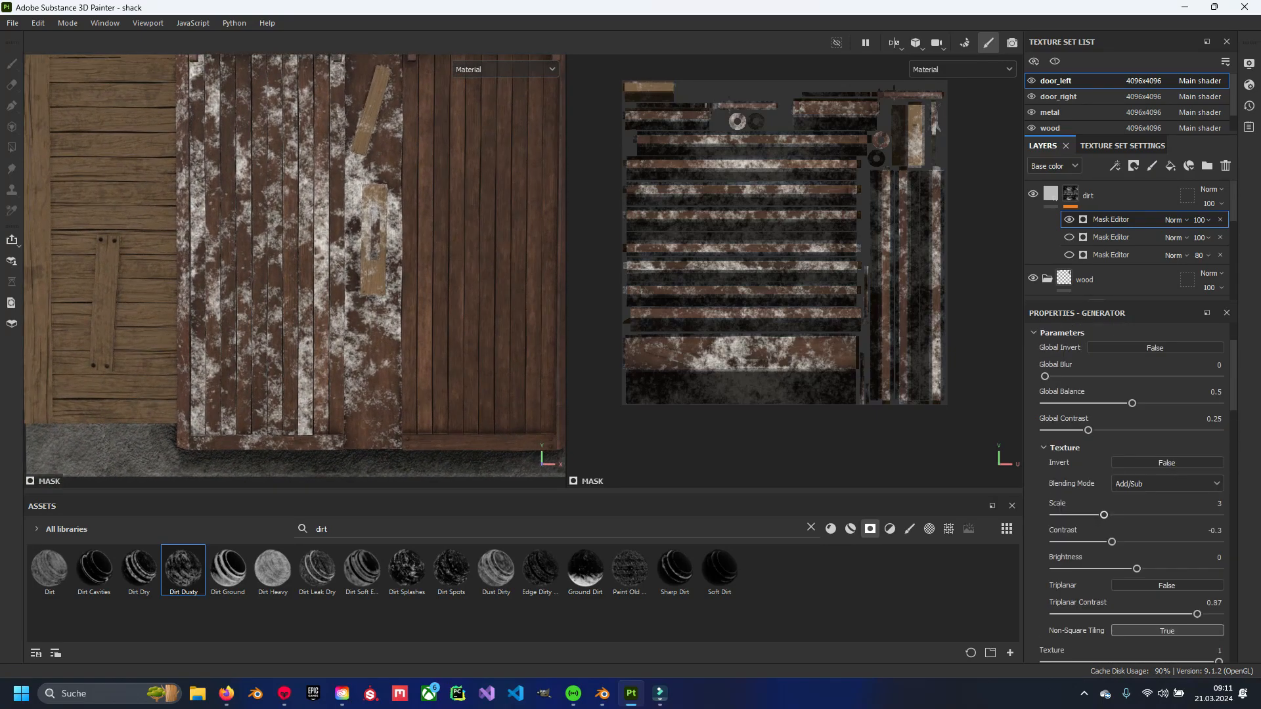
Compare the dirt layer's three mask editors on the left door by switching their visibility.
{"action": "left_click", "coordinate": [1069, 219]}
{"action": "left_click", "coordinate": [1068, 237]}
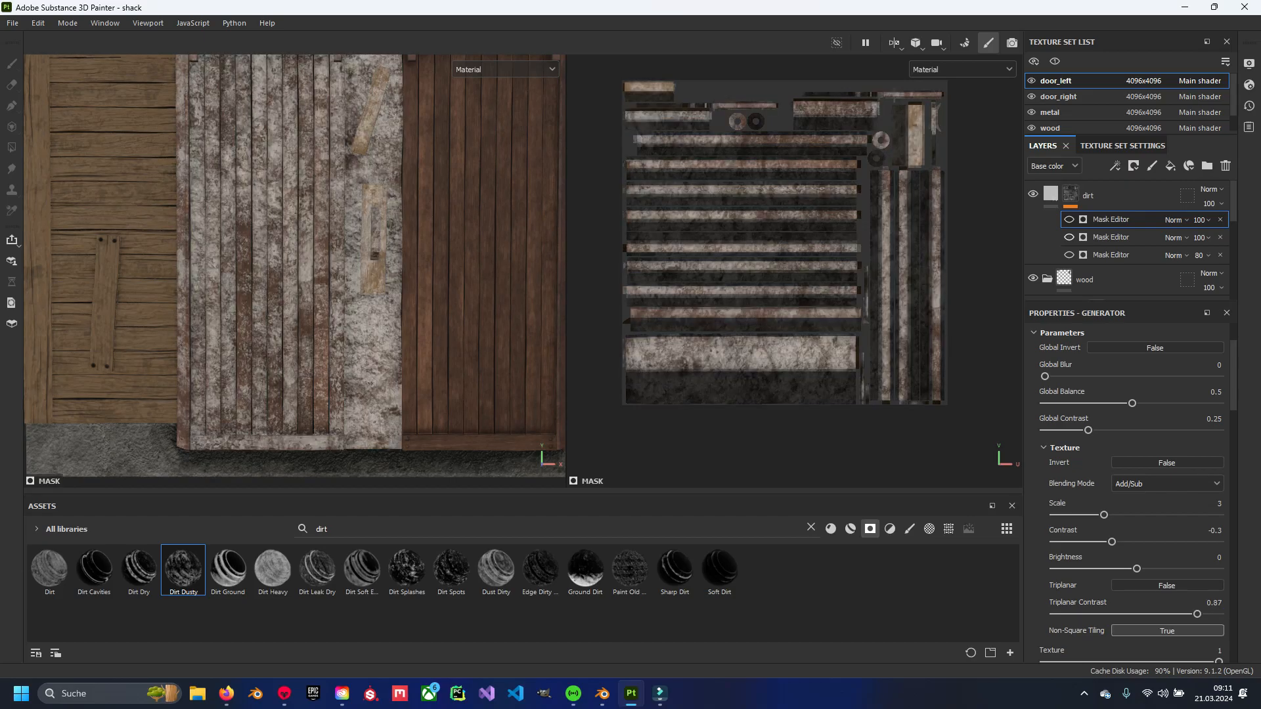
{"action": "left_click", "coordinate": [1068, 255]}
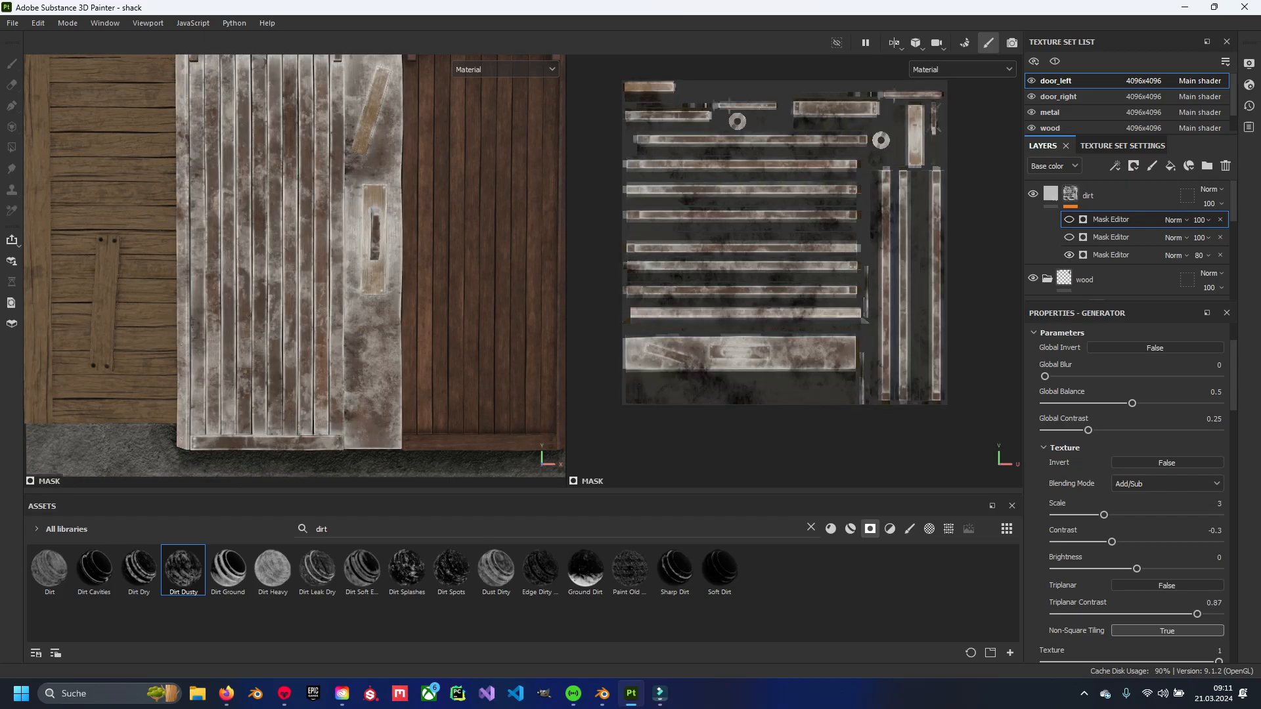
{"action": "middle_click_drag", "start_coordinate": [296, 230], "coordinate": [329, 361], "text": "alt"}
{"action": "left_click_drag", "start_coordinate": [329, 361], "coordinate": [328, 388], "text": "alt"}
{"action": "middle_click_drag", "start_coordinate": [328, 387], "coordinate": [302, 315], "text": "alt"}
{"action": "scroll", "coordinate": [387, 296], "scroll_direction": "up", "scroll_amount": 1}
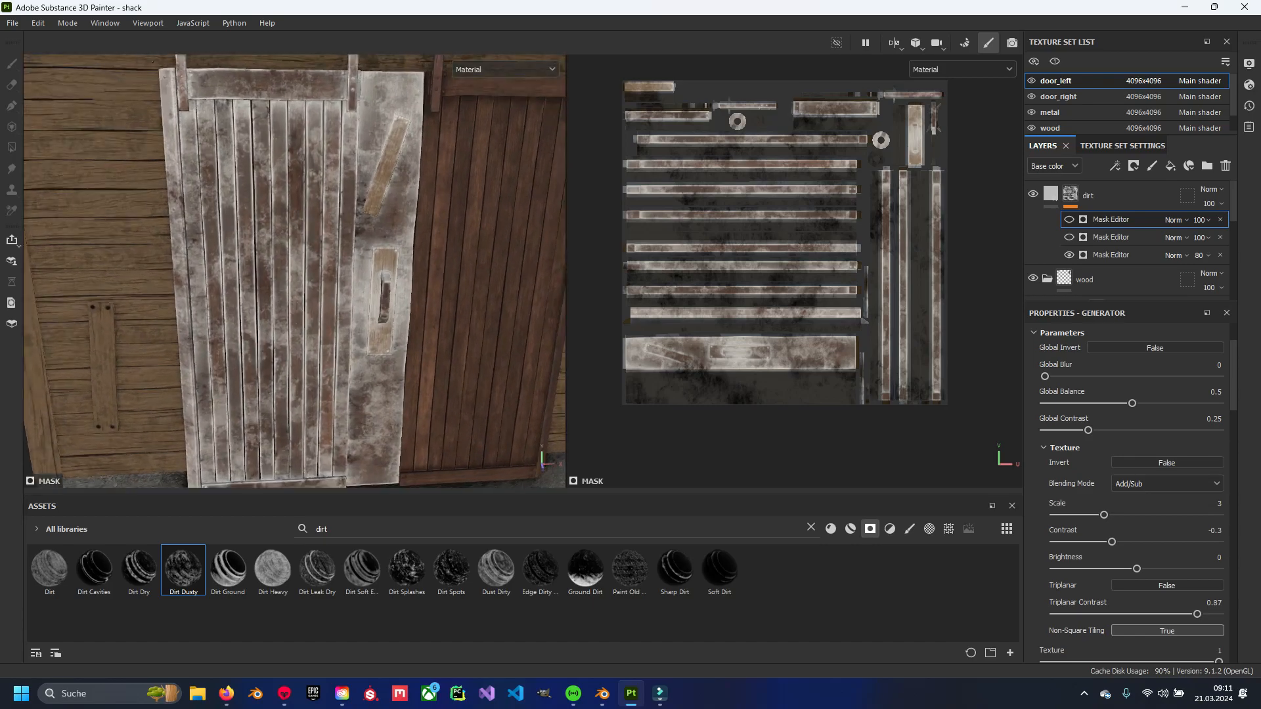
{"action": "scroll", "coordinate": [295, 270], "scroll_direction": "up", "scroll_amount": 2}
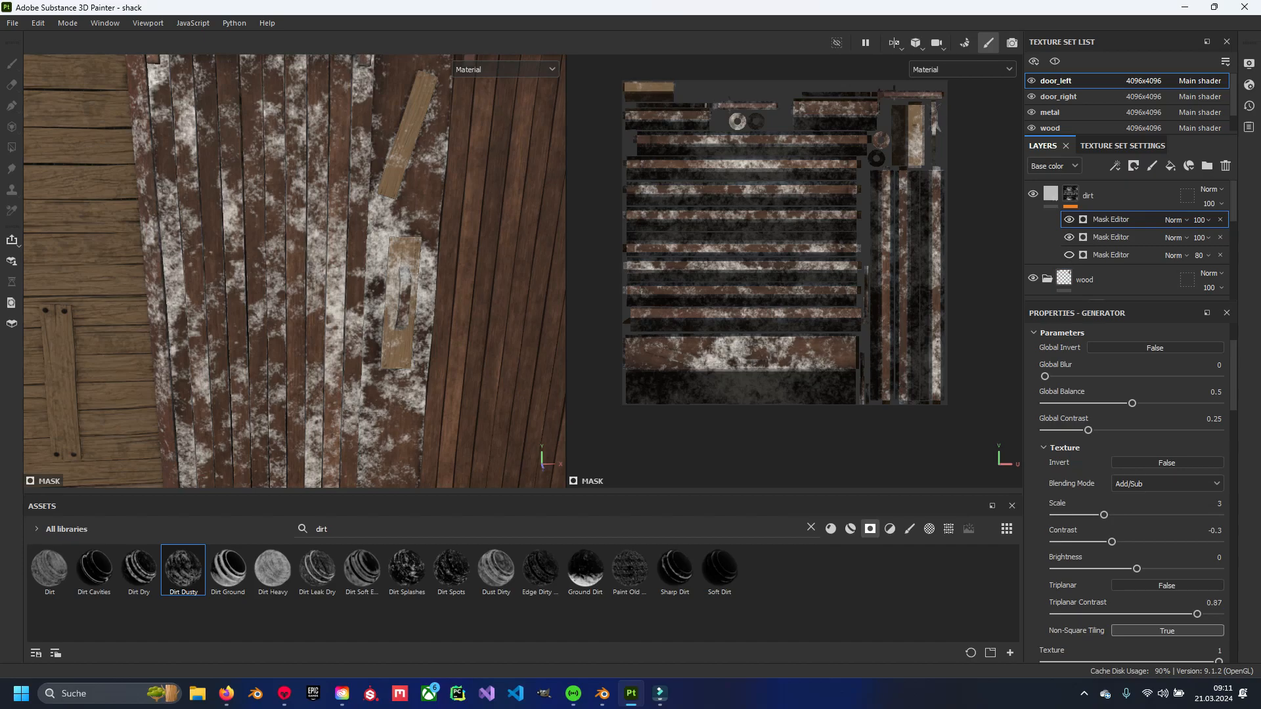
Delete the Dirt and Dirt Dusty mask editors from the dirt layer's mask.
{"action": "left_click", "coordinate": [1069, 220]}
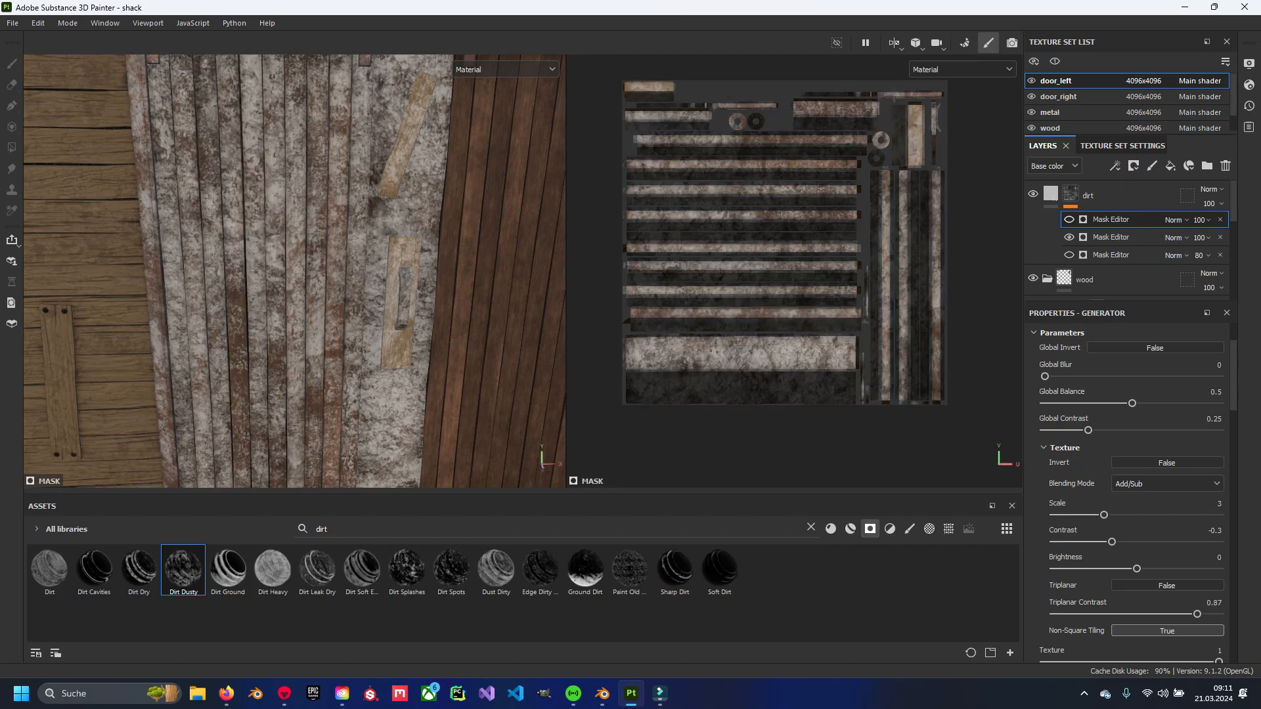
{"action": "left_click", "coordinate": [1220, 237]}
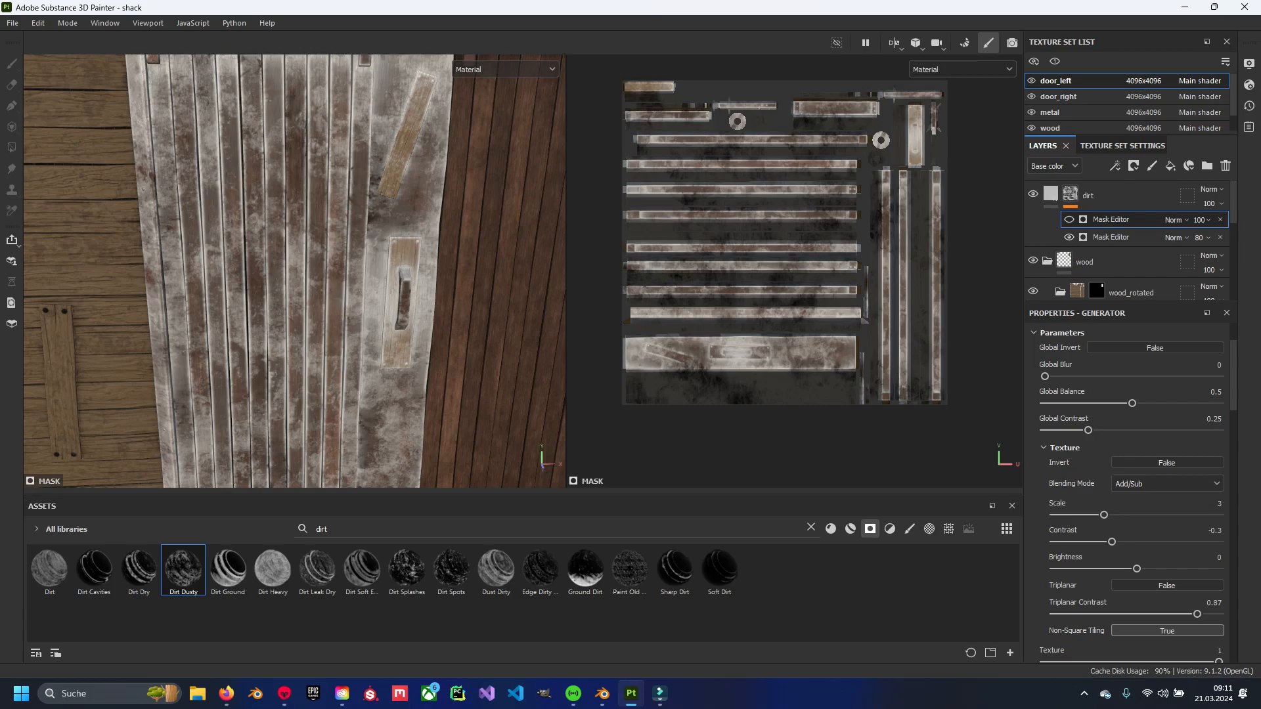
{"action": "left_click", "coordinate": [1220, 219]}
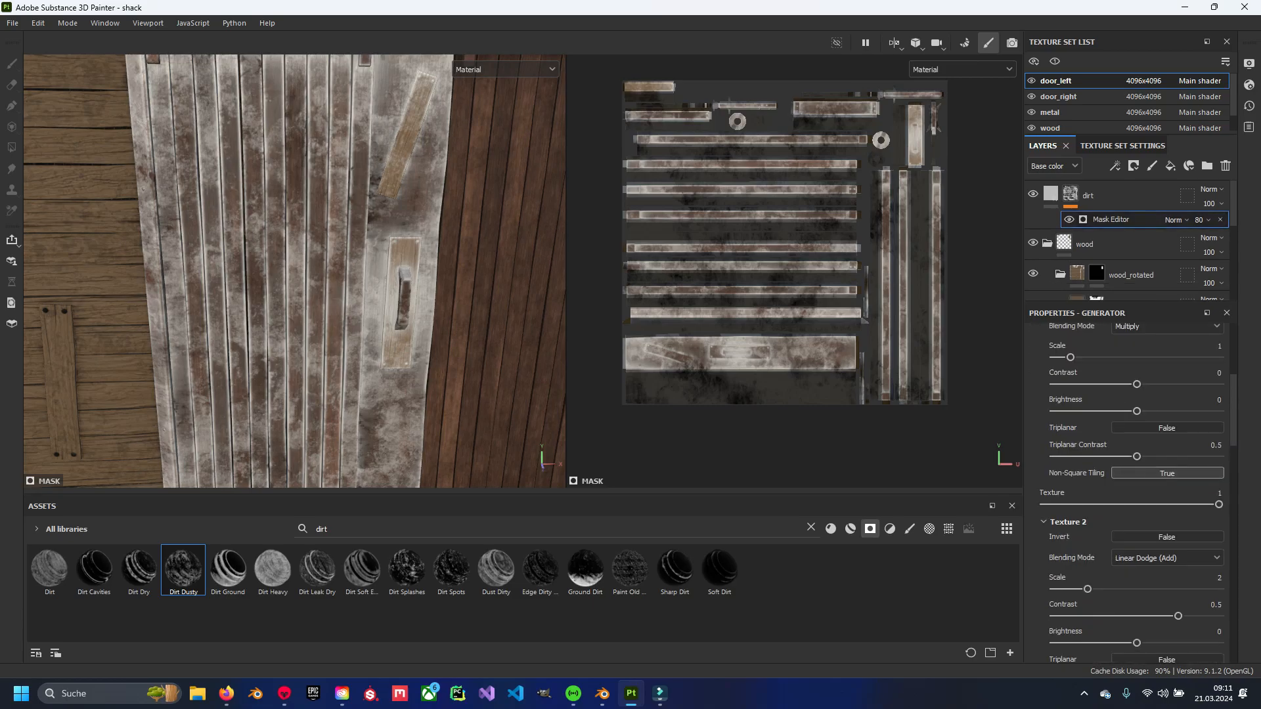
Remove the remaining mask editor and reapply the Dust Dirty smart mask to the dirt layer.
{"action": "scroll", "coordinate": [1166, 512], "scroll_direction": "down", "scroll_amount": 15}
{"action": "scroll", "coordinate": [1165, 512], "scroll_direction": "up", "scroll_amount": 5}
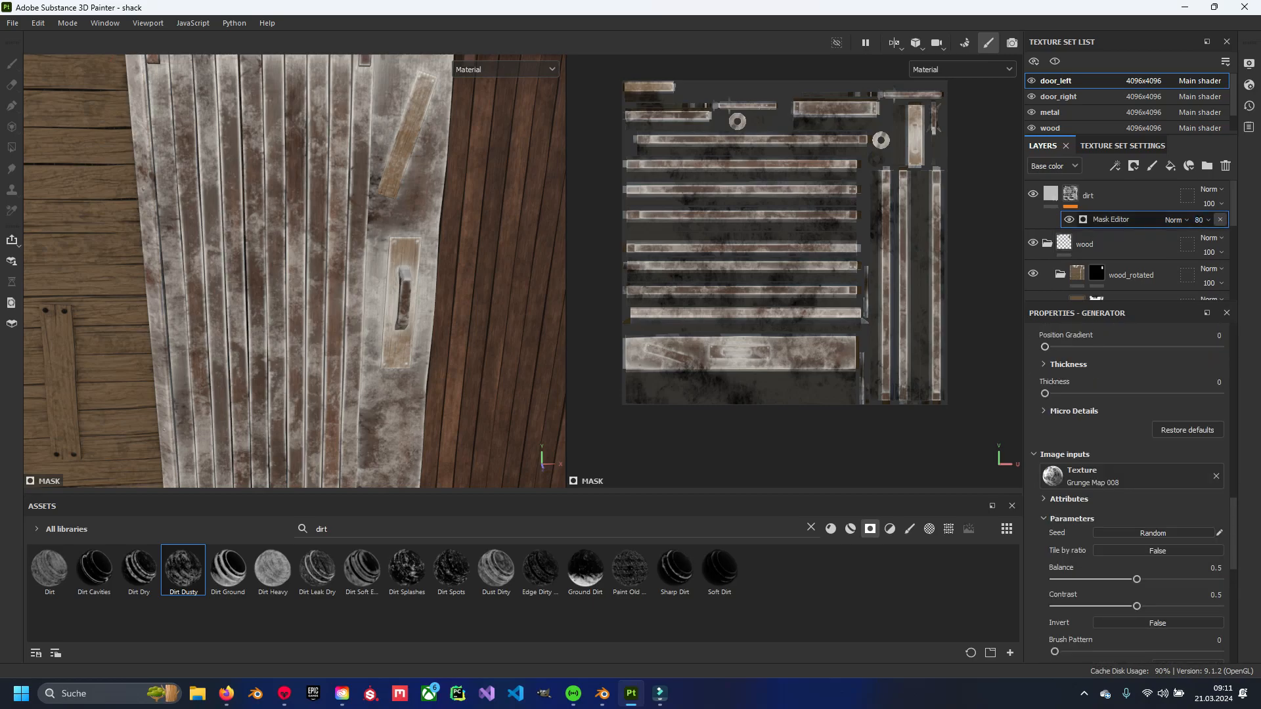
{"action": "key", "text": "4"}
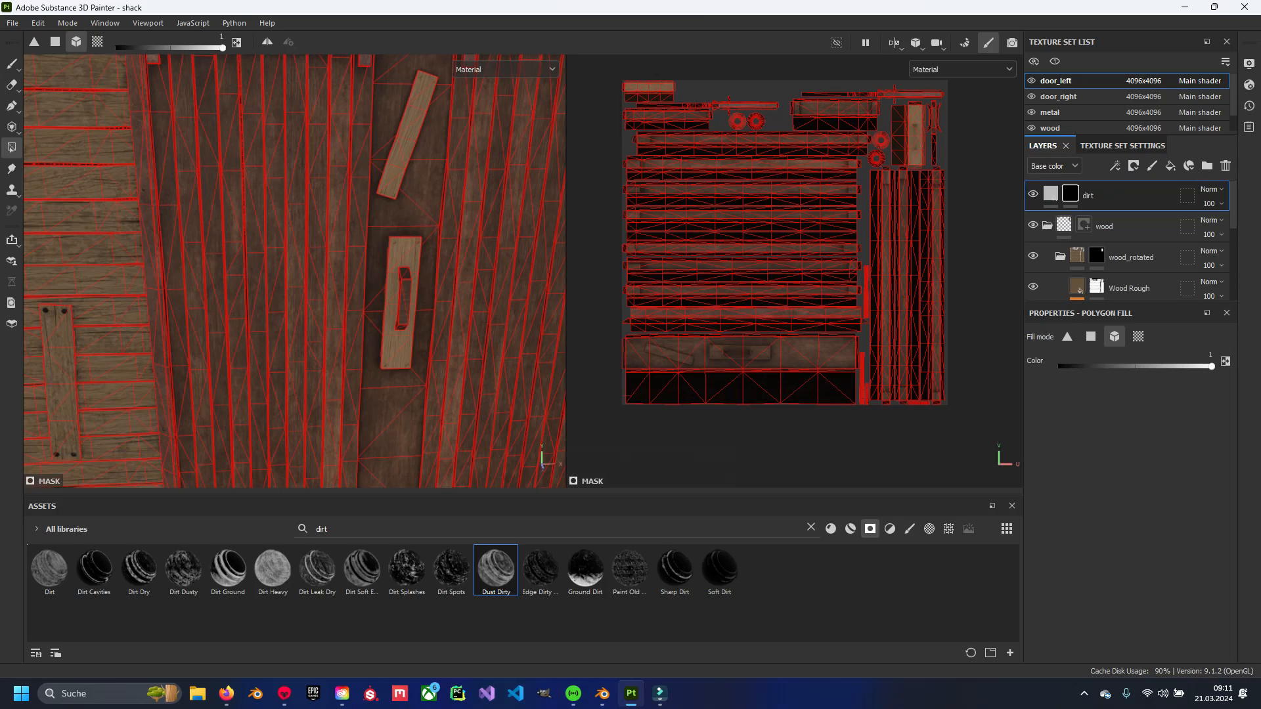
{"action": "key", "text": "ctrl+z"}
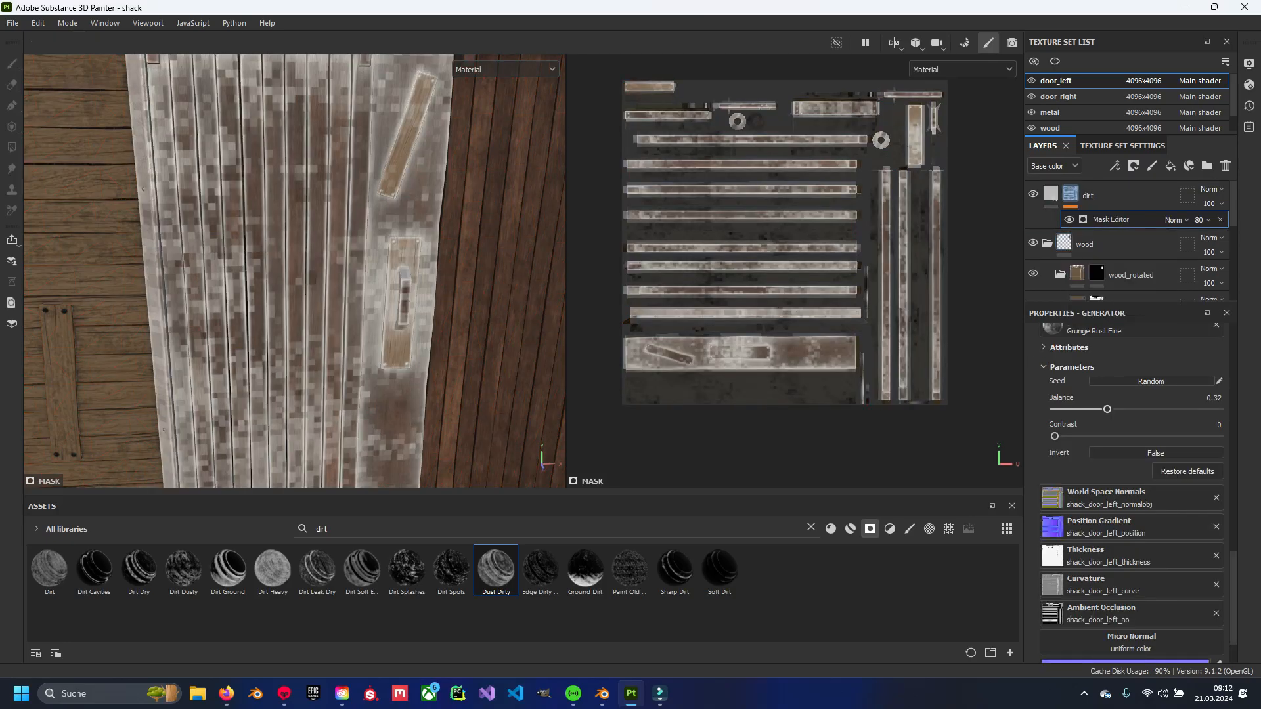
Turn off triplanar for both Texture and Texture 2 in the dirt layer's mask editor.
{"action": "scroll", "coordinate": [1133, 493], "scroll_direction": "up", "scroll_amount": 8}
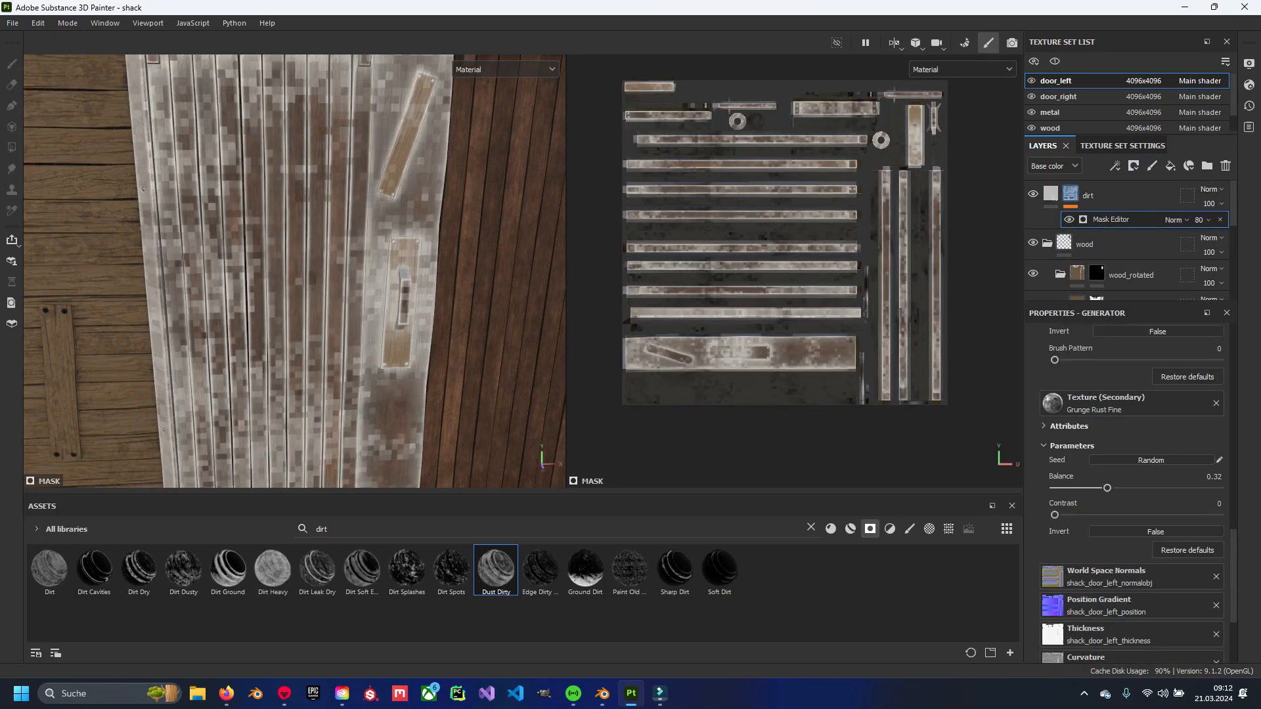
{"action": "scroll", "coordinate": [1133, 493], "scroll_direction": "up", "scroll_amount": 2}
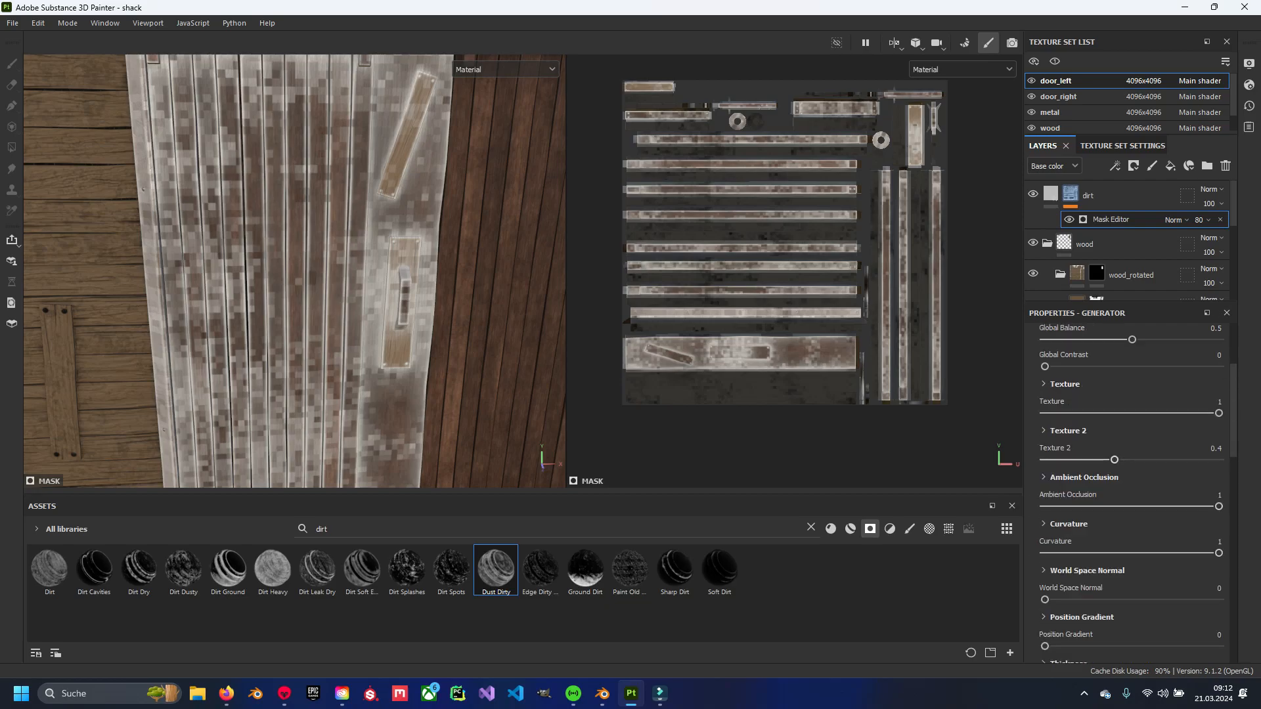
{"action": "left_click", "coordinate": [1064, 384]}
{"action": "left_click", "coordinate": [1166, 521]}
{"action": "scroll", "coordinate": [1166, 460], "scroll_direction": "down", "scroll_amount": 3}
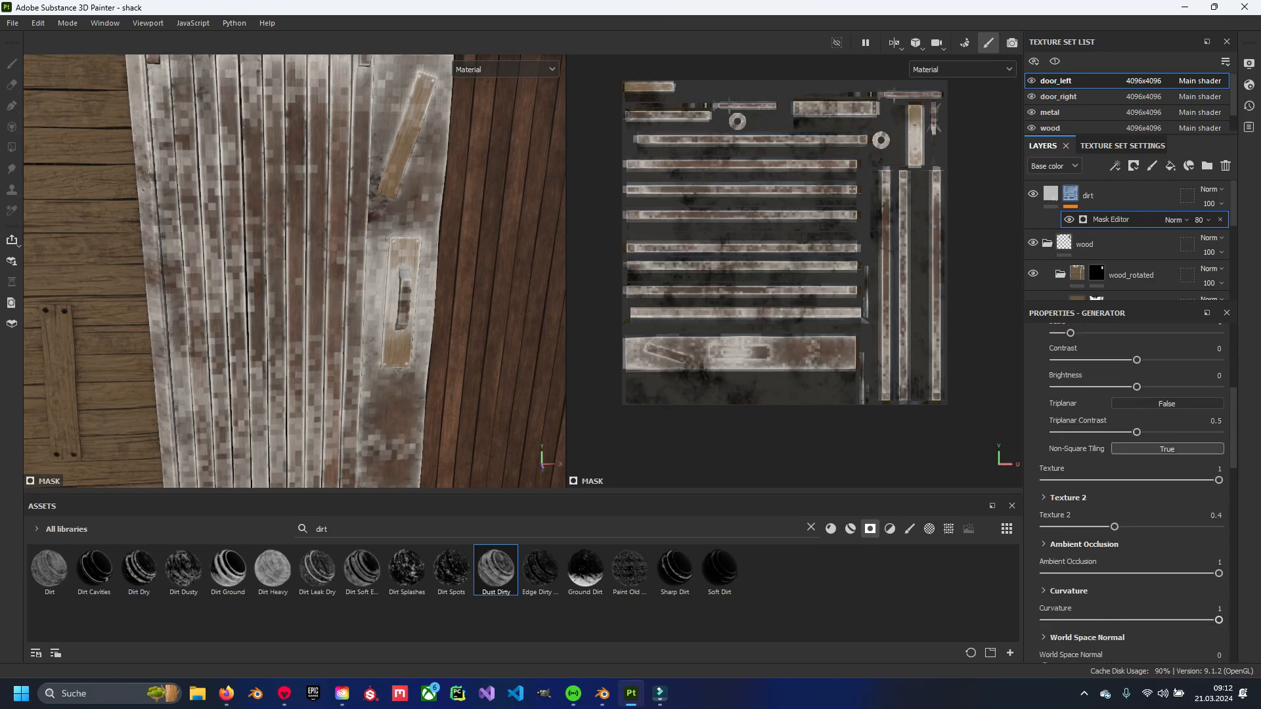
{"action": "left_click", "coordinate": [1068, 497]}
{"action": "scroll", "coordinate": [1166, 492], "scroll_direction": "down", "scroll_amount": 3}
{"action": "left_click", "coordinate": [1166, 556]}
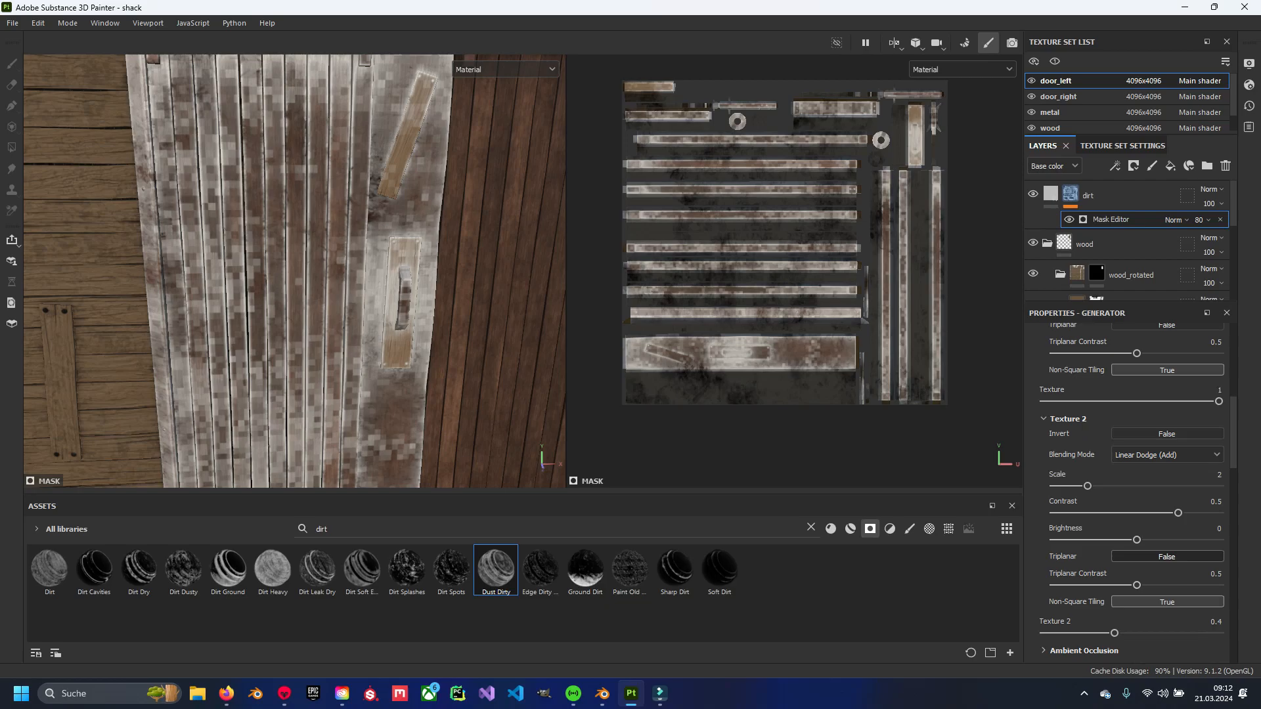
Set the dirt mask editor's global balance to 0.49 and its global contrast to 0.26.
{"action": "scroll", "coordinate": [1132, 493], "scroll_direction": "up", "scroll_amount": 6}
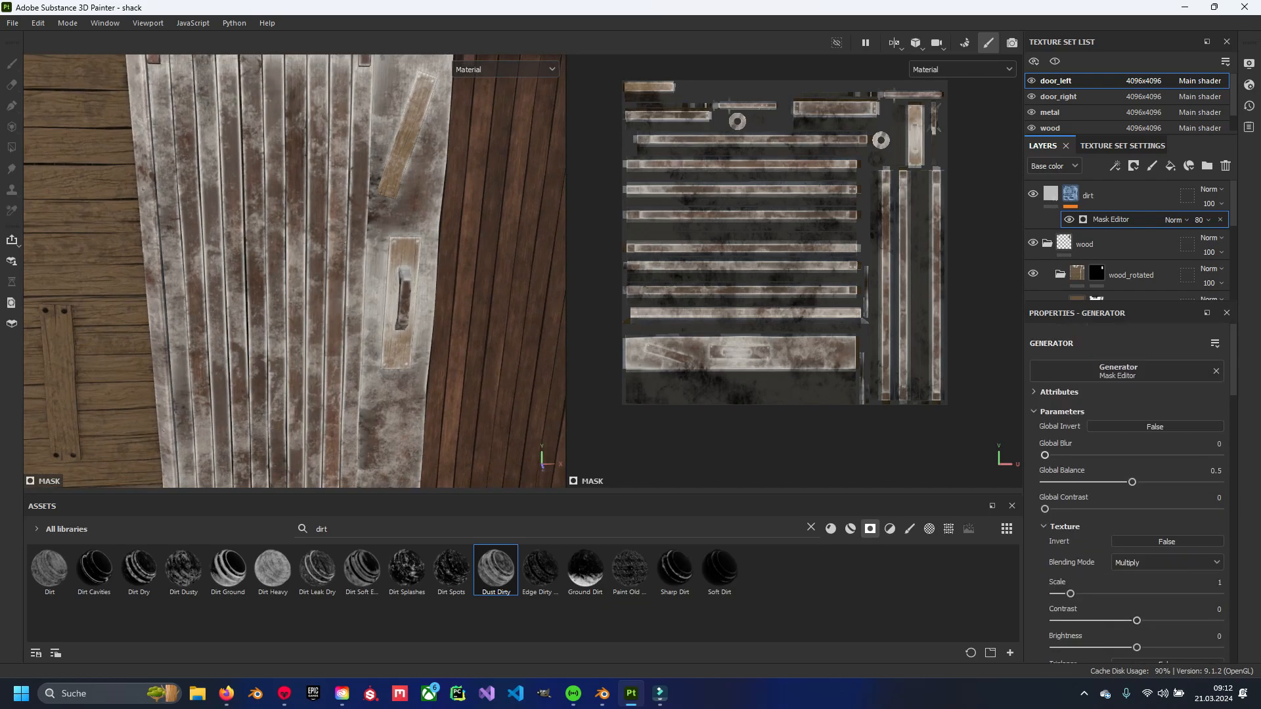
{"action": "left_click_drag", "start_coordinate": [1131, 482], "coordinate": [1083, 508]}
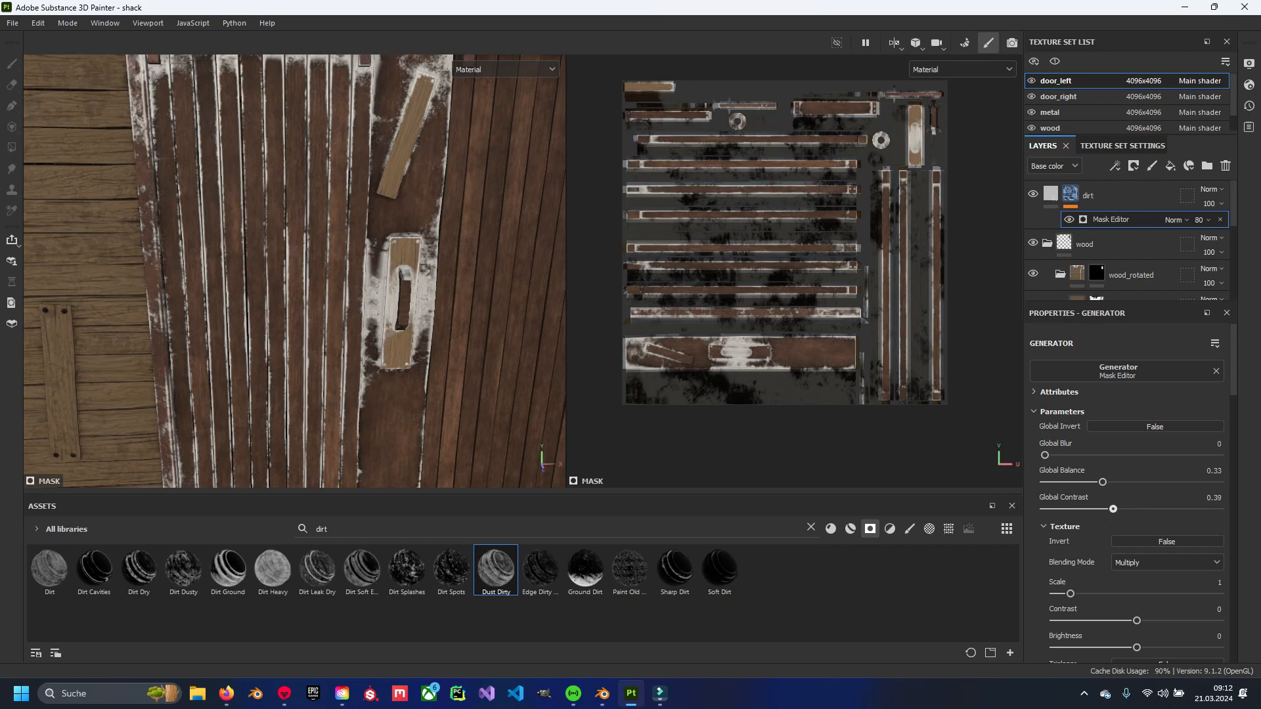
{"action": "left_click_drag", "start_coordinate": [1083, 509], "coordinate": [1130, 482]}
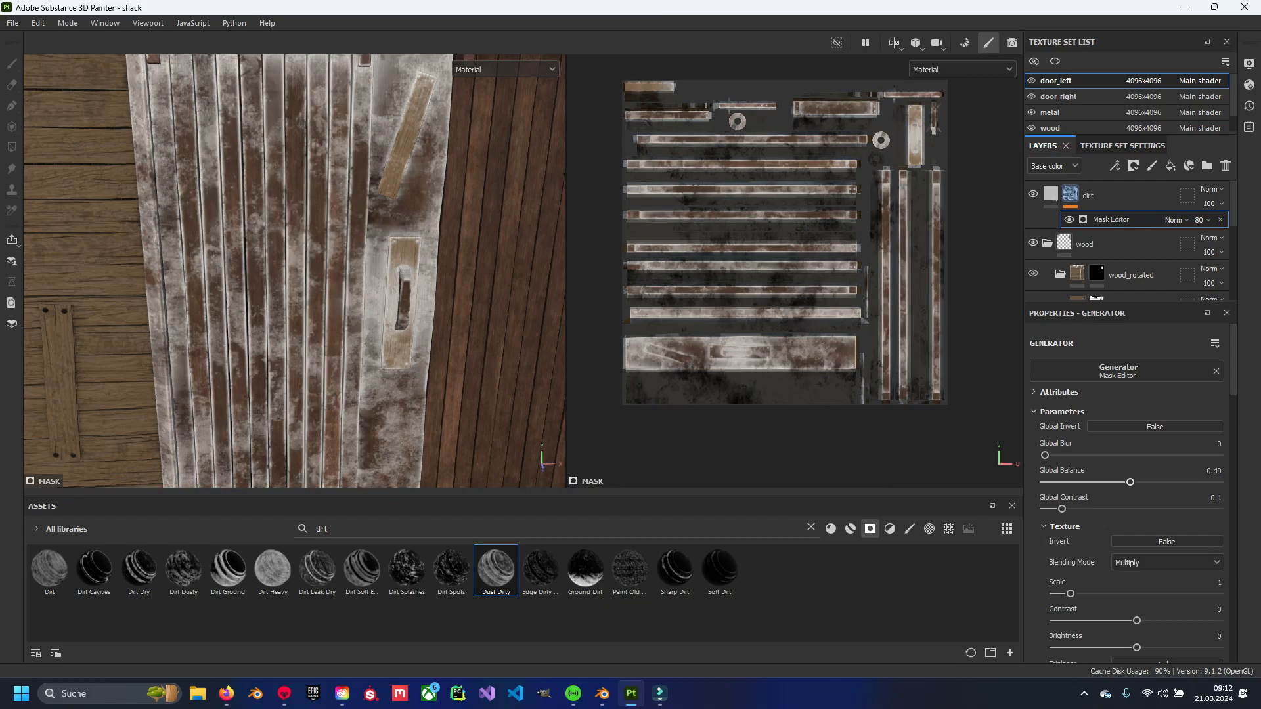
{"action": "left_click_drag", "start_coordinate": [1062, 509], "coordinate": [1092, 509]}
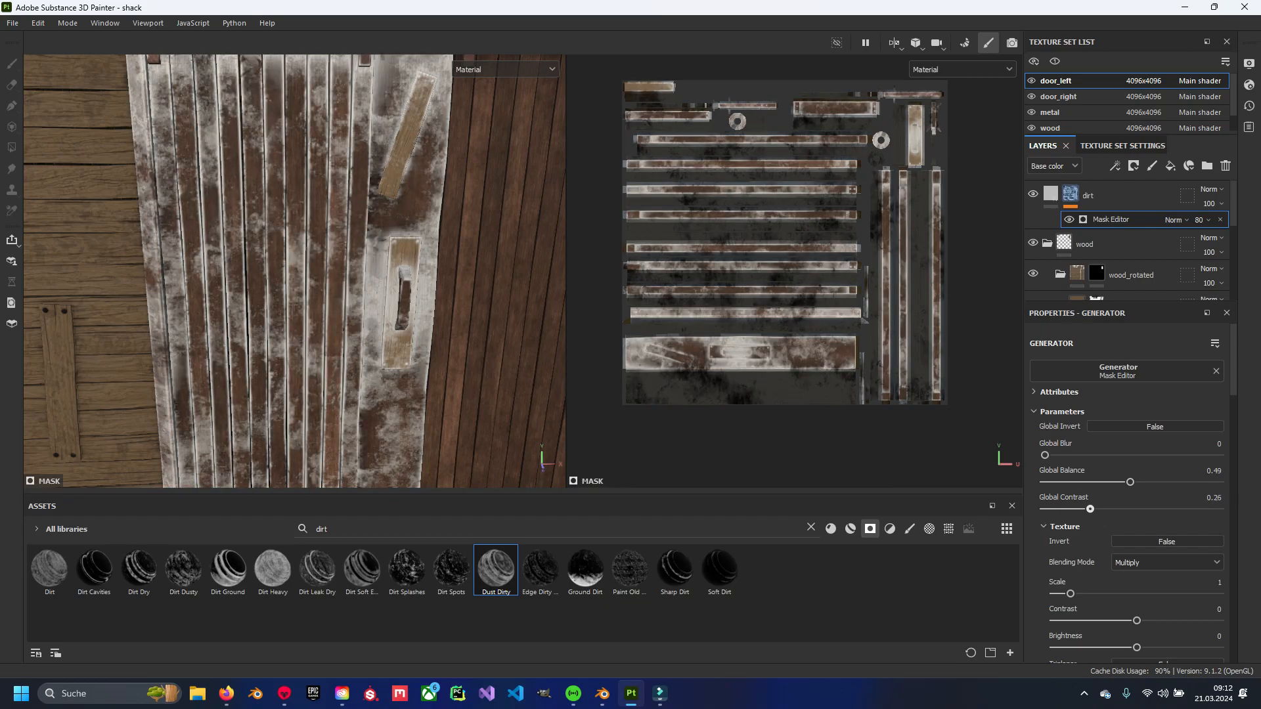
Disable the dirt fill's normal and height channels and set its roughness to 1.
{"action": "scroll", "coordinate": [394, 216], "scroll_direction": "down", "scroll_amount": 3}
{"action": "middle_click_drag", "start_coordinate": [394, 216], "coordinate": [382, 145], "text": "alt"}
{"action": "left_click_drag", "start_coordinate": [382, 145], "coordinate": [427, 197], "text": "alt"}
{"action": "scroll", "coordinate": [388, 217], "scroll_direction": "up", "scroll_amount": 3}
{"action": "left_click", "coordinate": [1050, 194]}
{"action": "scroll", "coordinate": [1126, 492], "scroll_direction": "down", "scroll_amount": 3}
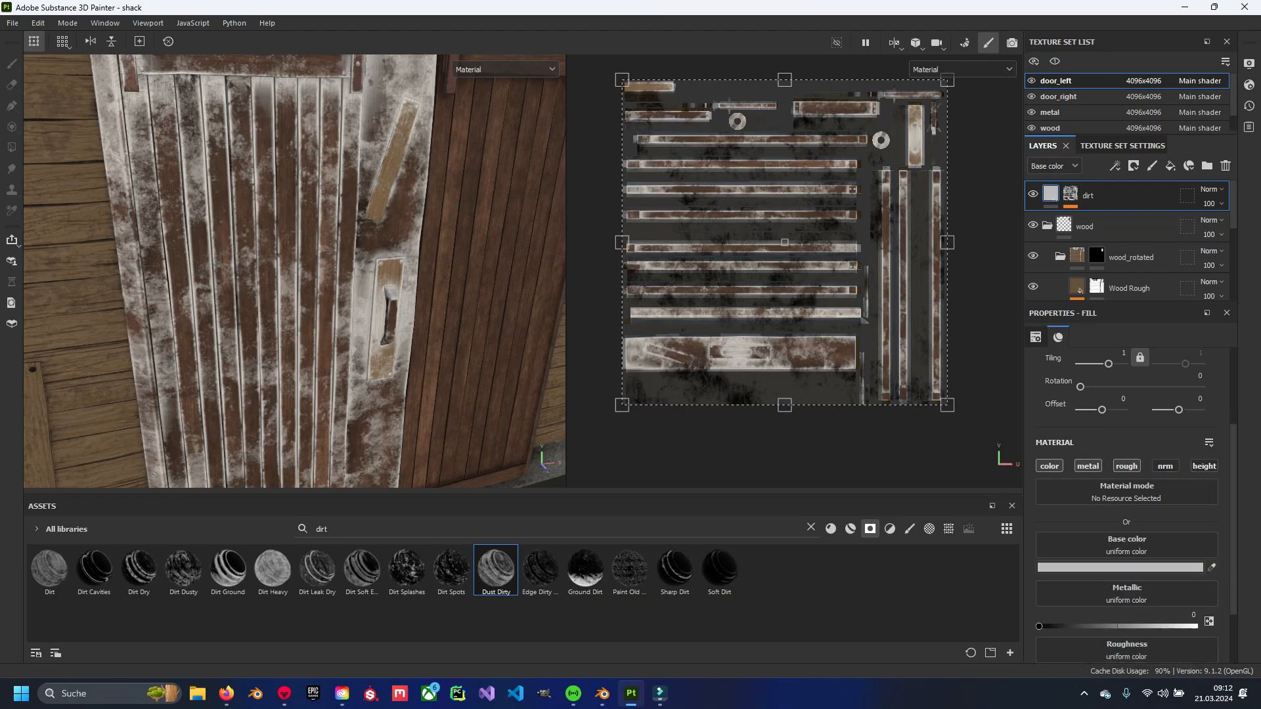
{"action": "scroll", "coordinate": [1126, 499], "scroll_direction": "down", "scroll_amount": 2}
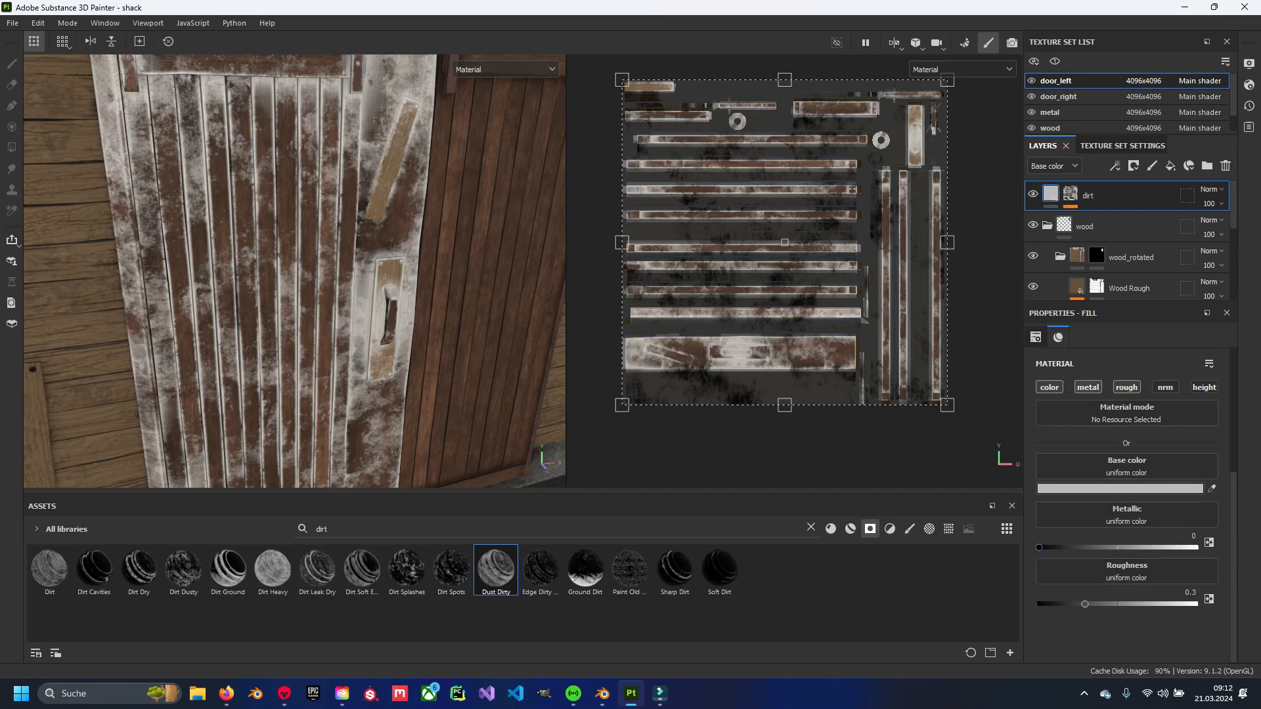
{"action": "left_click_drag", "start_coordinate": [296, 276], "coordinate": [328, 292], "text": "alt"}
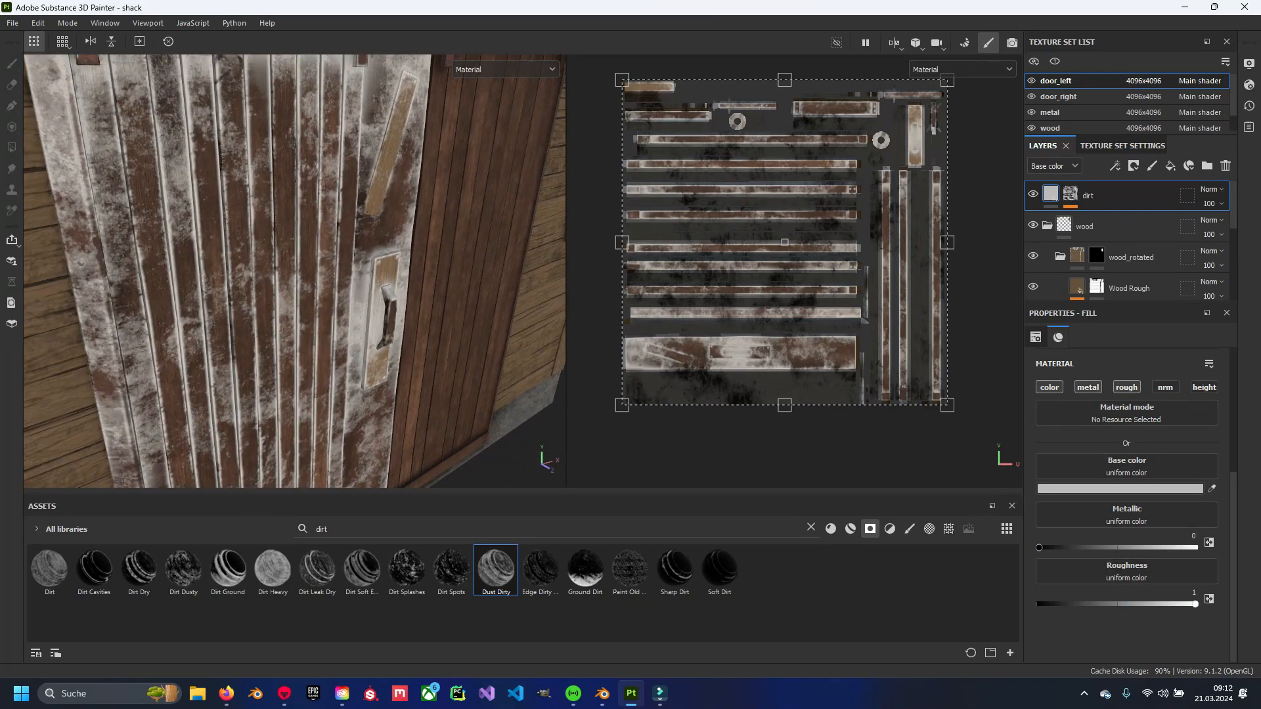
Change the dirt fill's base color to a very dark, nearly black tone.
{"action": "left_click", "coordinate": [1119, 489]}
{"action": "left_click", "coordinate": [941, 580]}
{"action": "left_click_drag", "start_coordinate": [940, 580], "coordinate": [940, 586]}
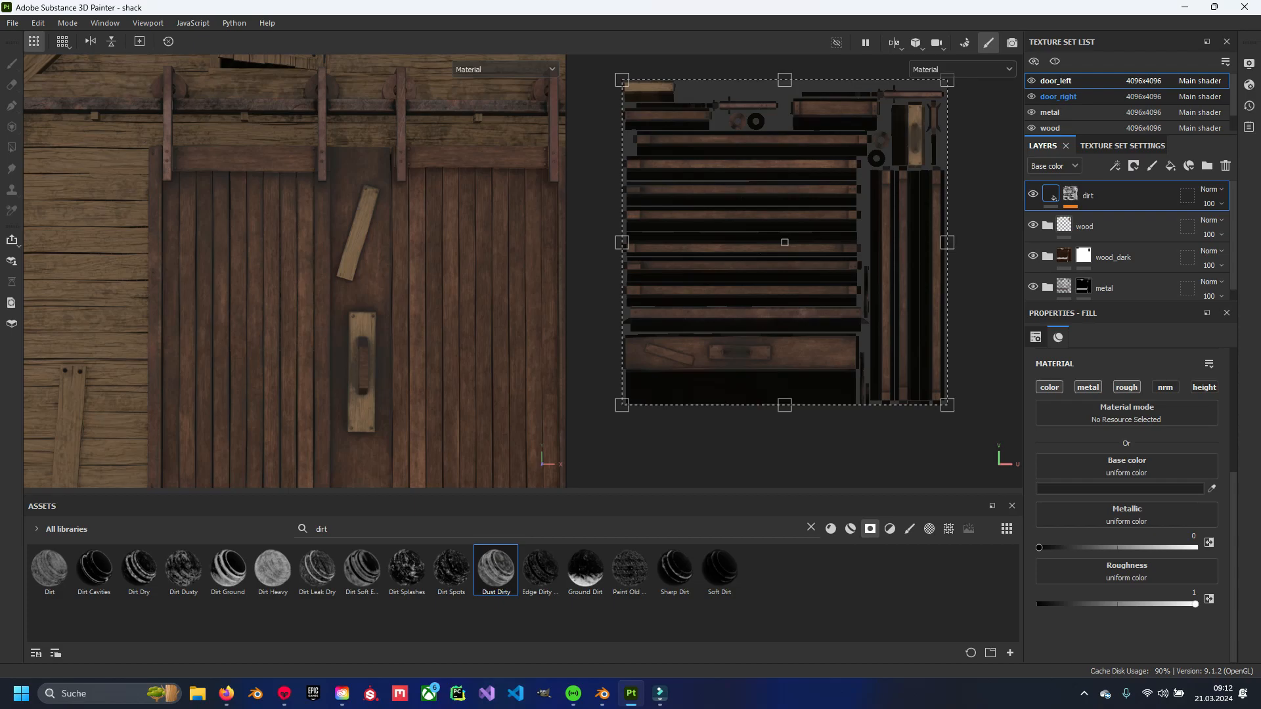
Open the door_right texture set's layers and examine the wood grain on the door handle up close.
{"action": "left_click", "coordinate": [1058, 96]}
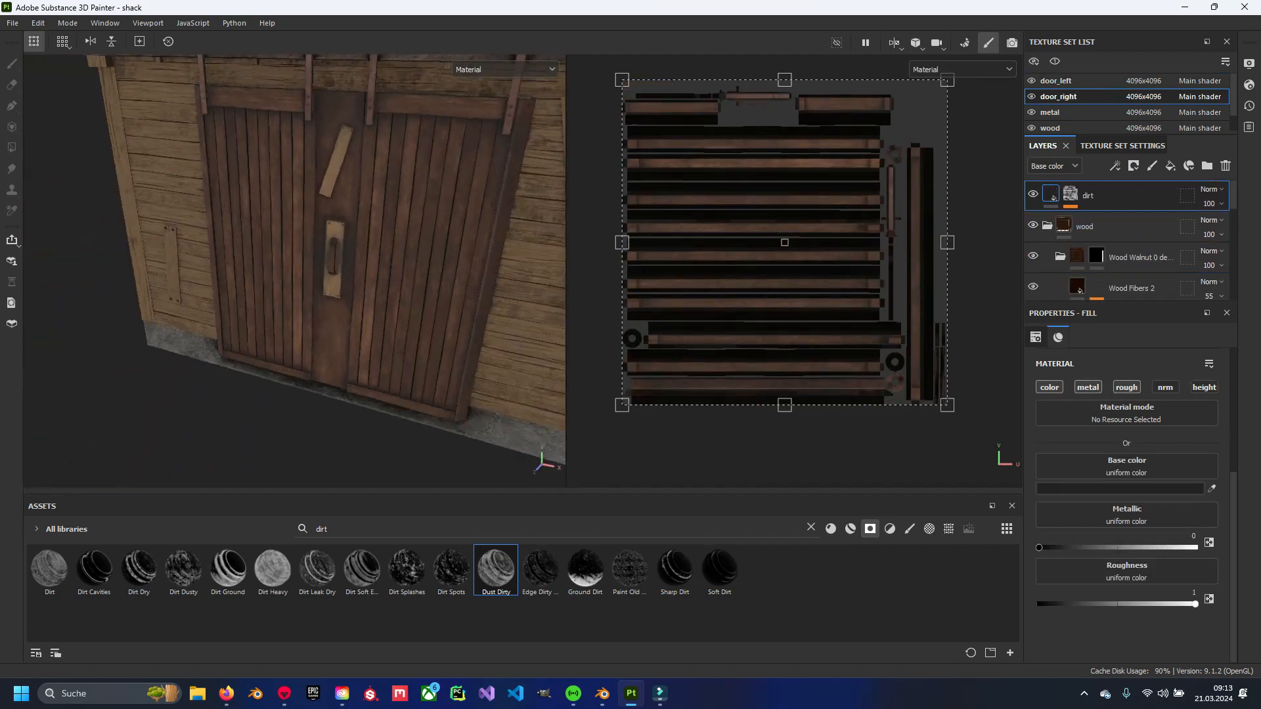
{"action": "scroll", "coordinate": [296, 316], "scroll_direction": "up", "scroll_amount": 6}
{"action": "left_click_drag", "start_coordinate": [296, 315], "coordinate": [295, 263], "text": "alt"}
{"action": "middle_click_drag", "start_coordinate": [296, 394], "coordinate": [289, 85], "text": "alt"}
{"action": "left_click_drag", "start_coordinate": [296, 263], "coordinate": [299, 289], "text": "alt"}
{"action": "scroll", "coordinate": [1126, 243], "scroll_direction": "down", "scroll_amount": 2}
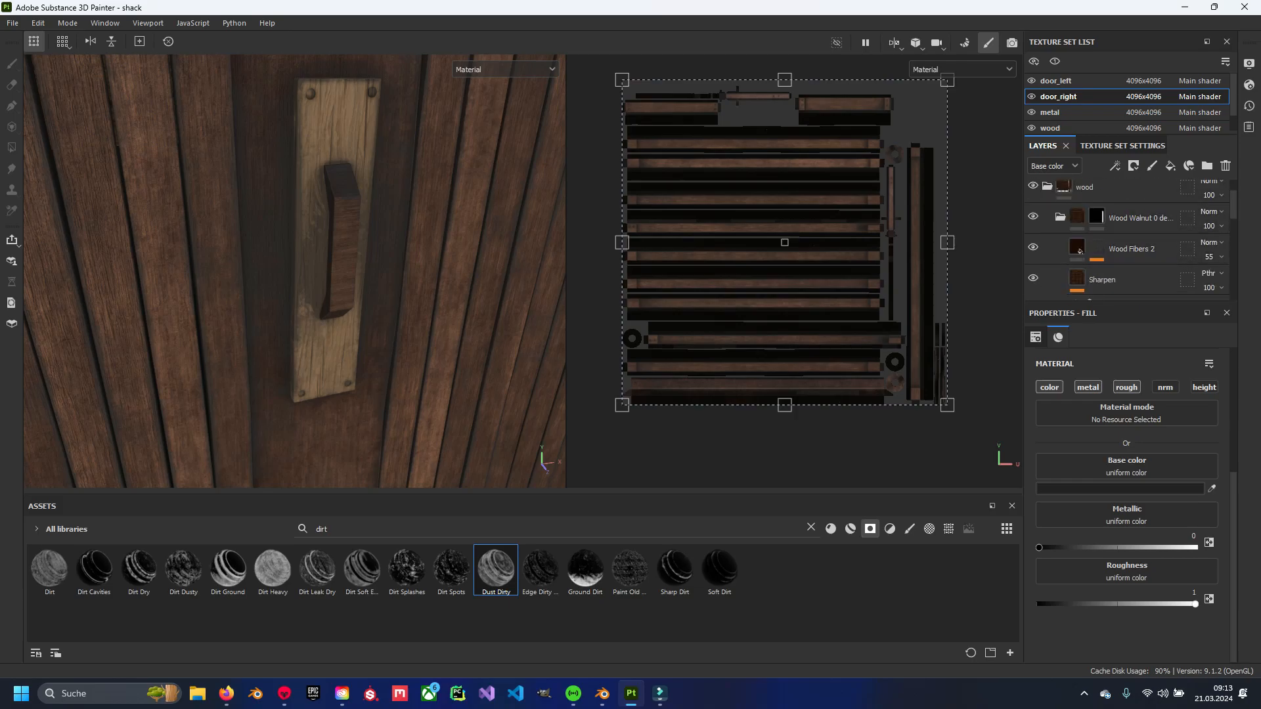
{"action": "left_click", "coordinate": [1059, 216]}
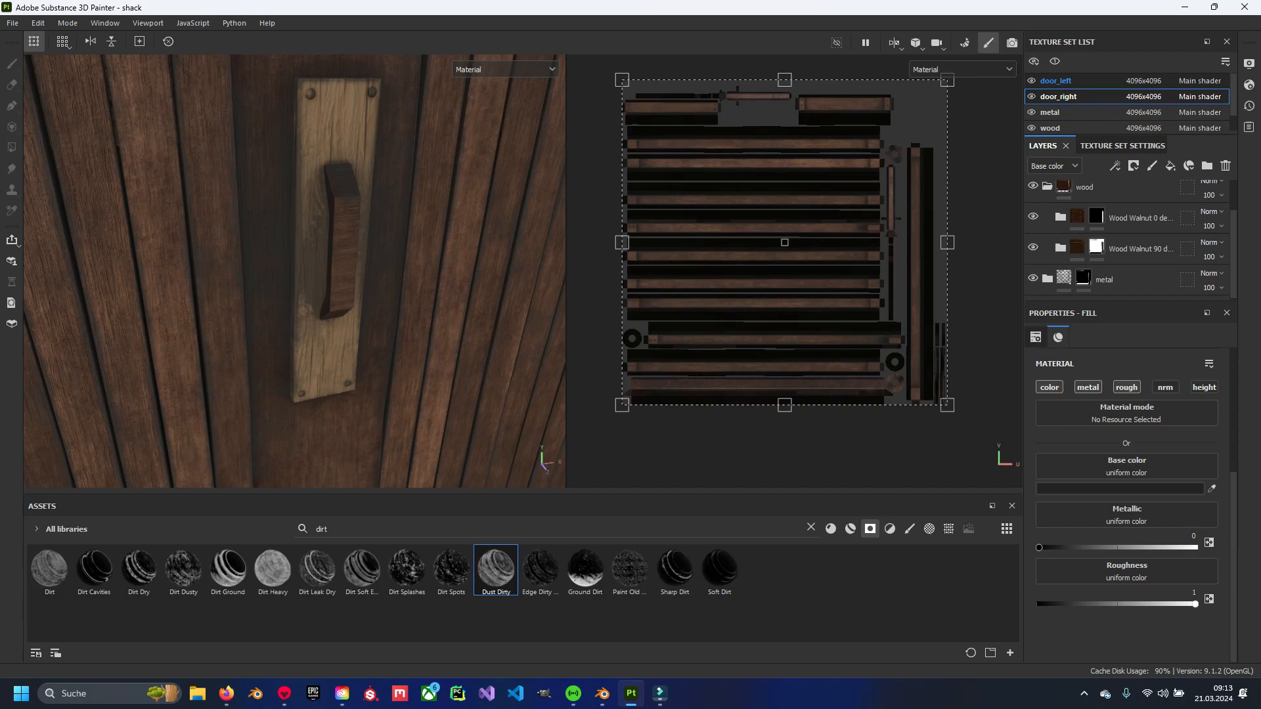
In door_left, use Polygon Fill to move the door handle from the Wood Walnut 90 degree mask to the 0 degree mask, and save.
{"action": "left_click", "coordinate": [1055, 81]}
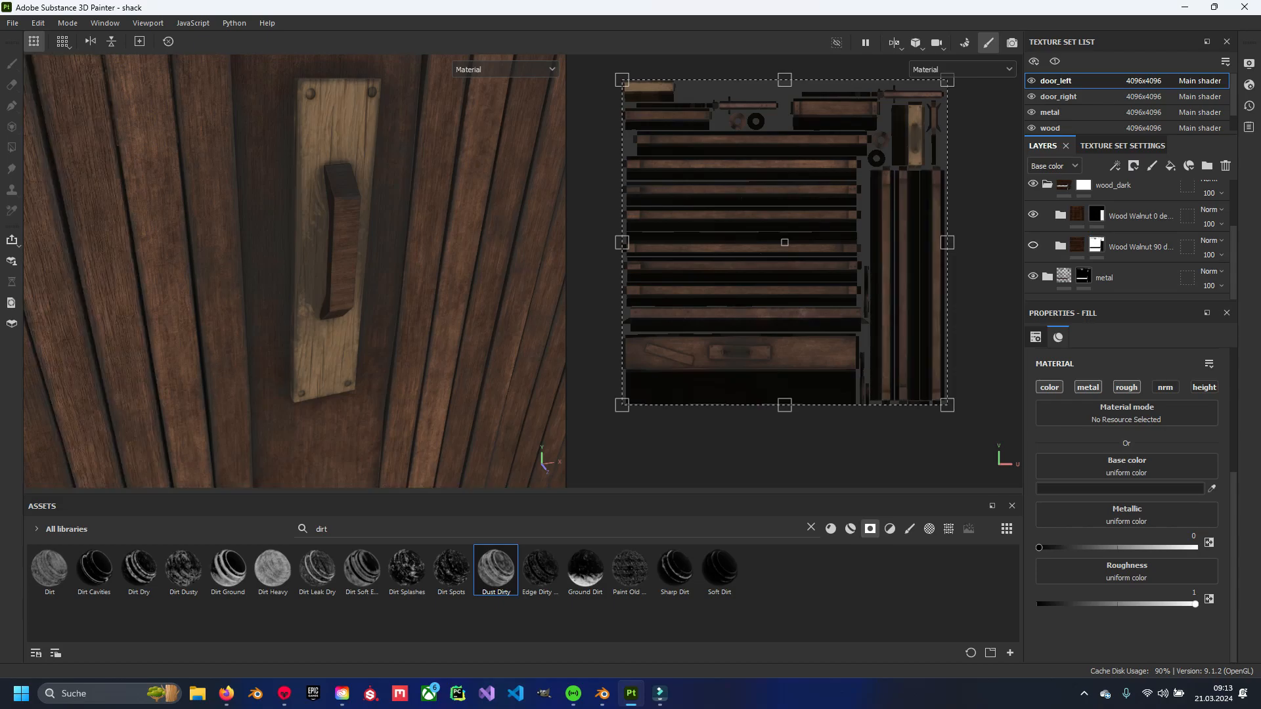
{"action": "key", "text": "4"}
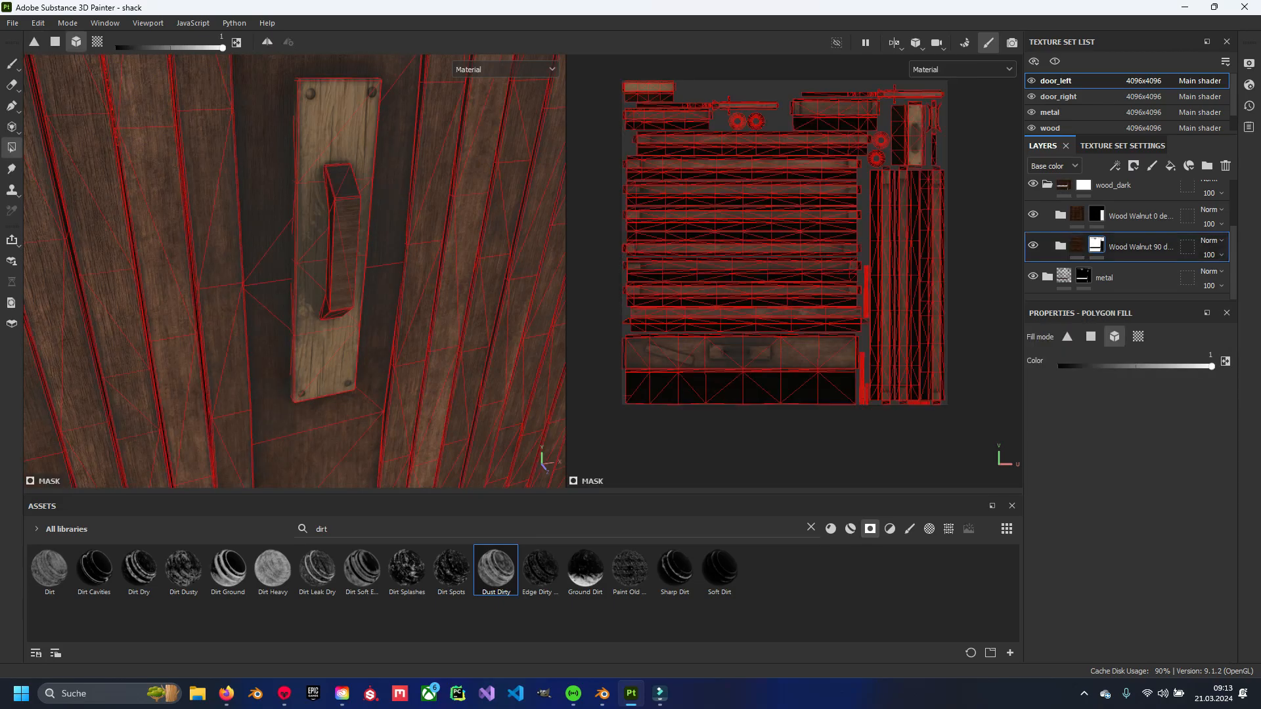
{"action": "key", "text": "x"}
{"action": "left_click", "coordinate": [340, 239]}
{"action": "left_click", "coordinate": [1096, 215]}
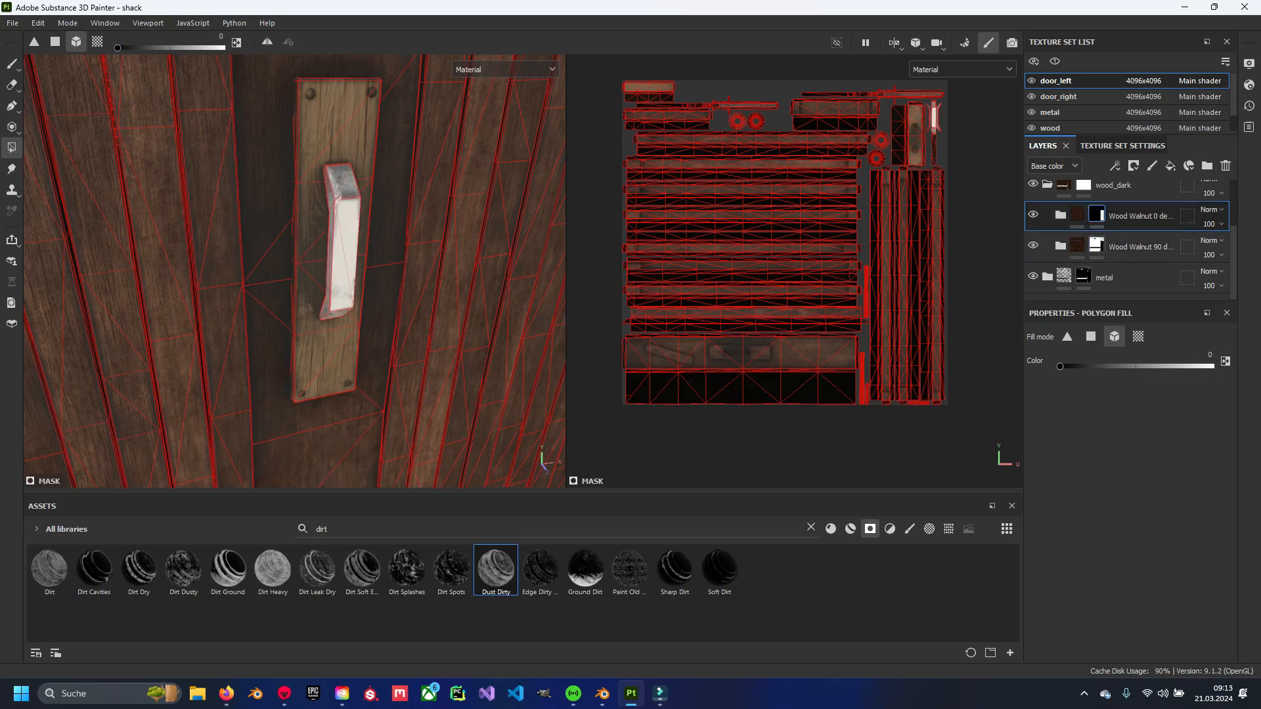
{"action": "key", "text": "1"}
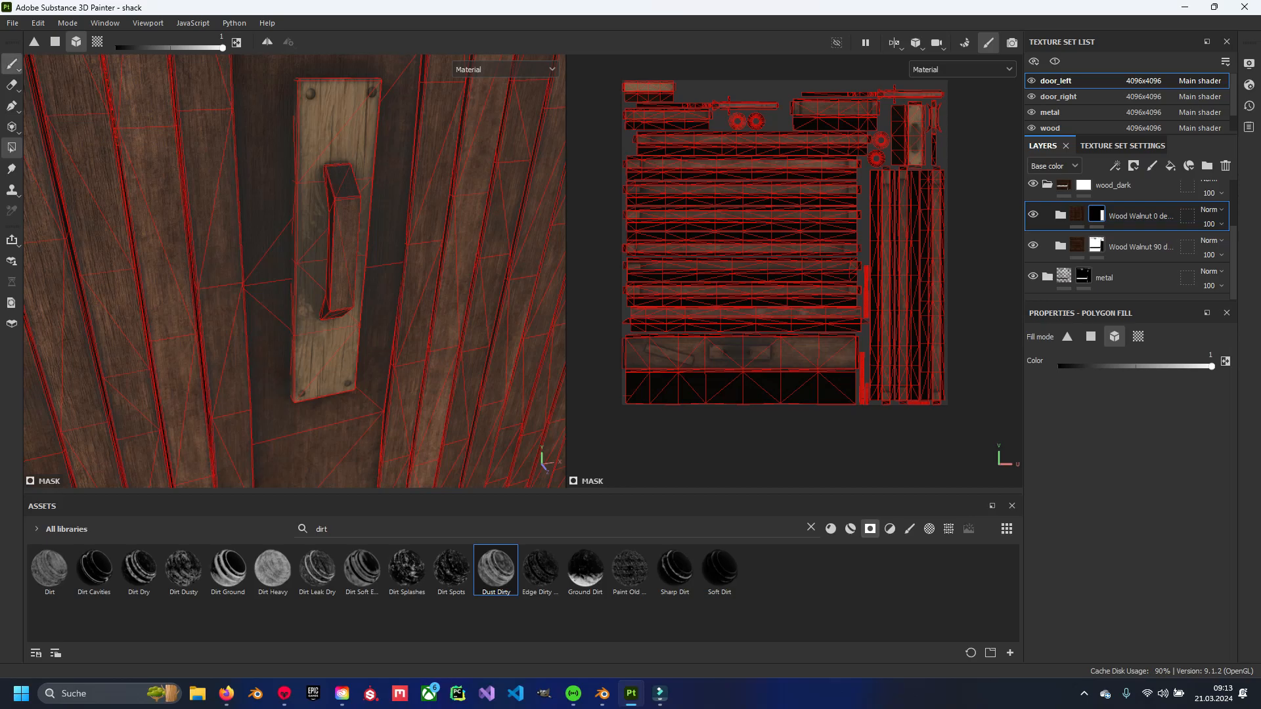
{"action": "scroll", "coordinate": [339, 280], "scroll_direction": "down", "scroll_amount": 6}
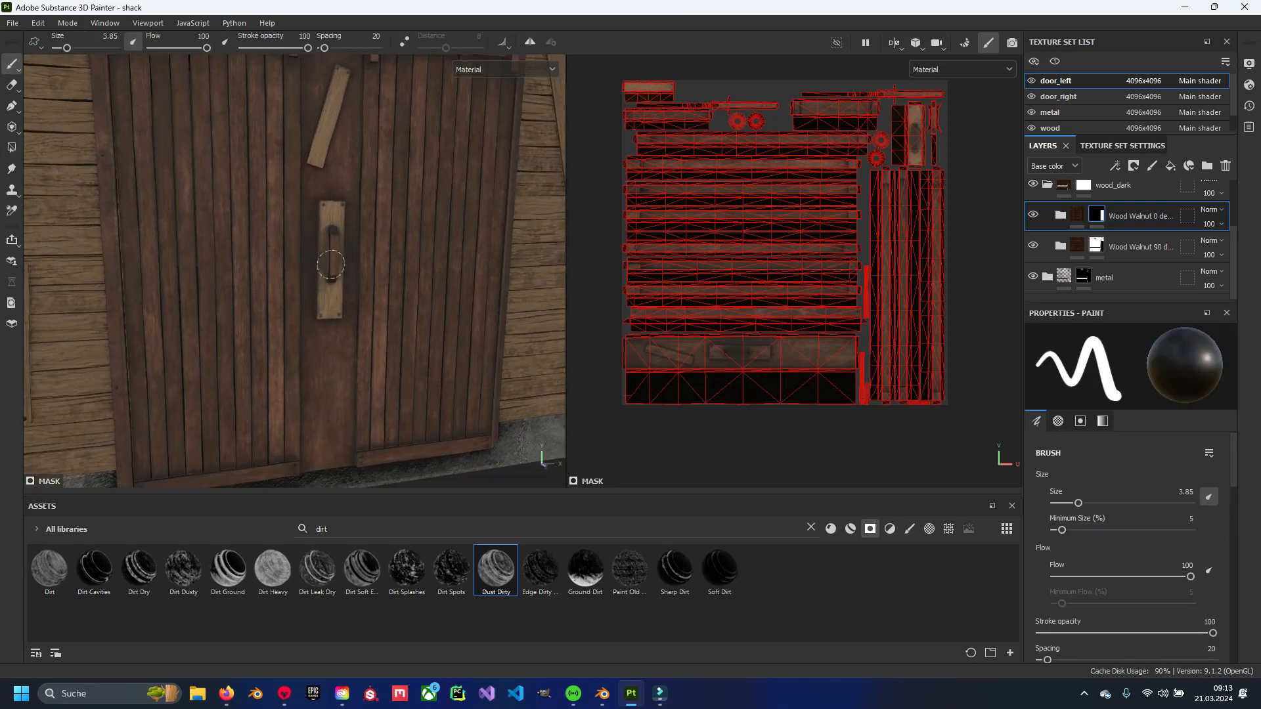
{"action": "scroll", "coordinate": [356, 280], "scroll_direction": "up", "scroll_amount": 8}
{"action": "key", "text": "ctrl+s"}
{"action": "key", "text": "ctrl"}
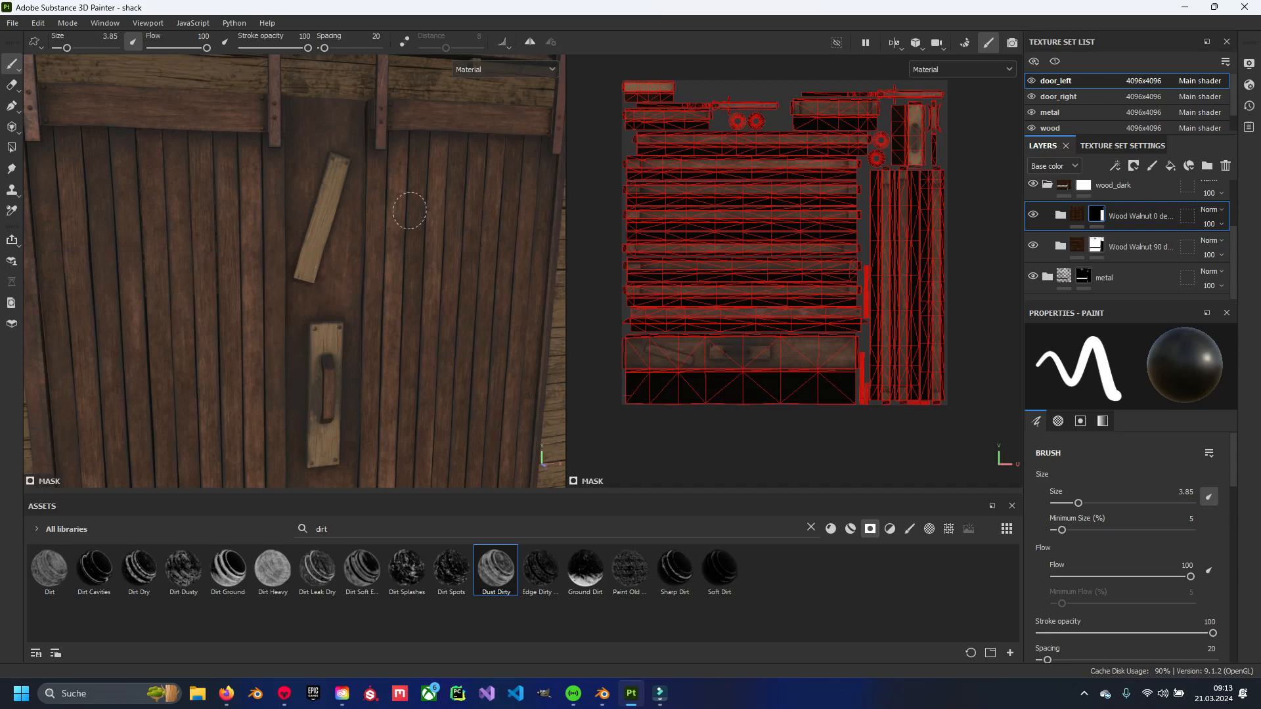
{"action": "scroll", "coordinate": [1126, 236], "scroll_direction": "up", "scroll_amount": 2}
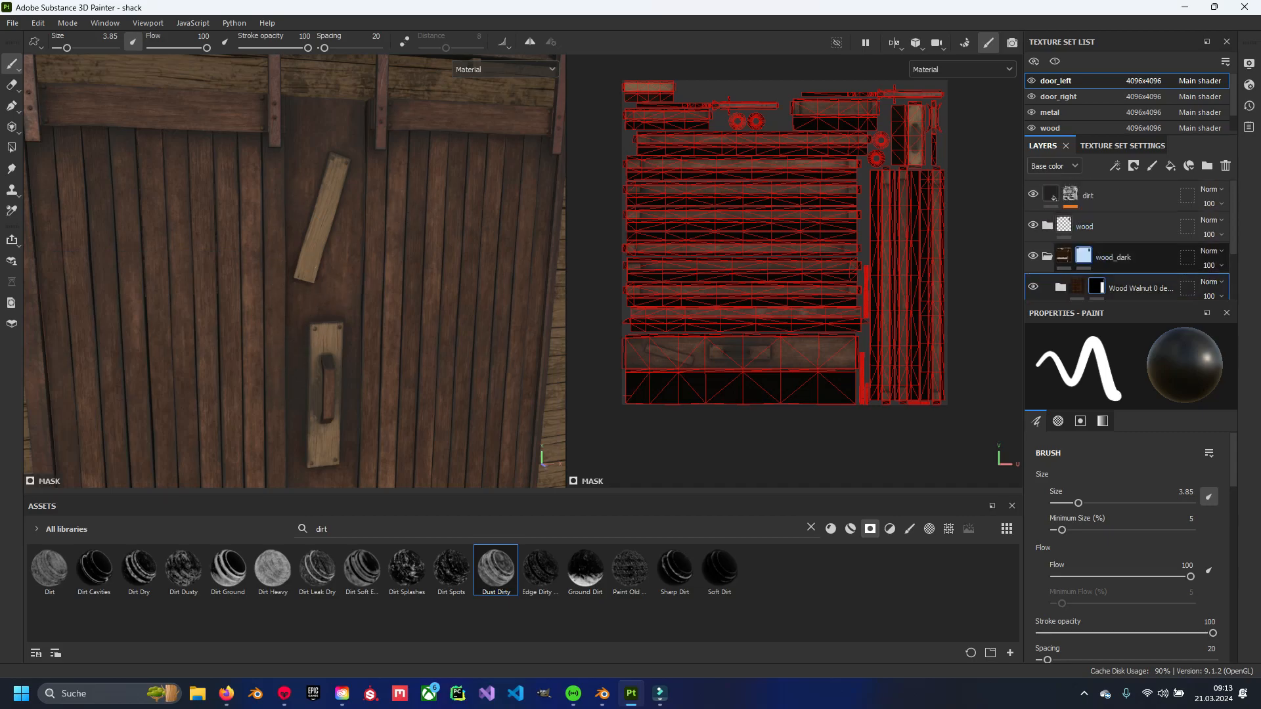
Darken the light wood by setting the output white level of the Wood Rough base color Levels to 0.289.
{"action": "left_click", "coordinate": [1046, 256]}
{"action": "left_click", "coordinate": [1047, 225]}
{"action": "scroll", "coordinate": [1126, 243], "scroll_direction": "down", "scroll_amount": 2}
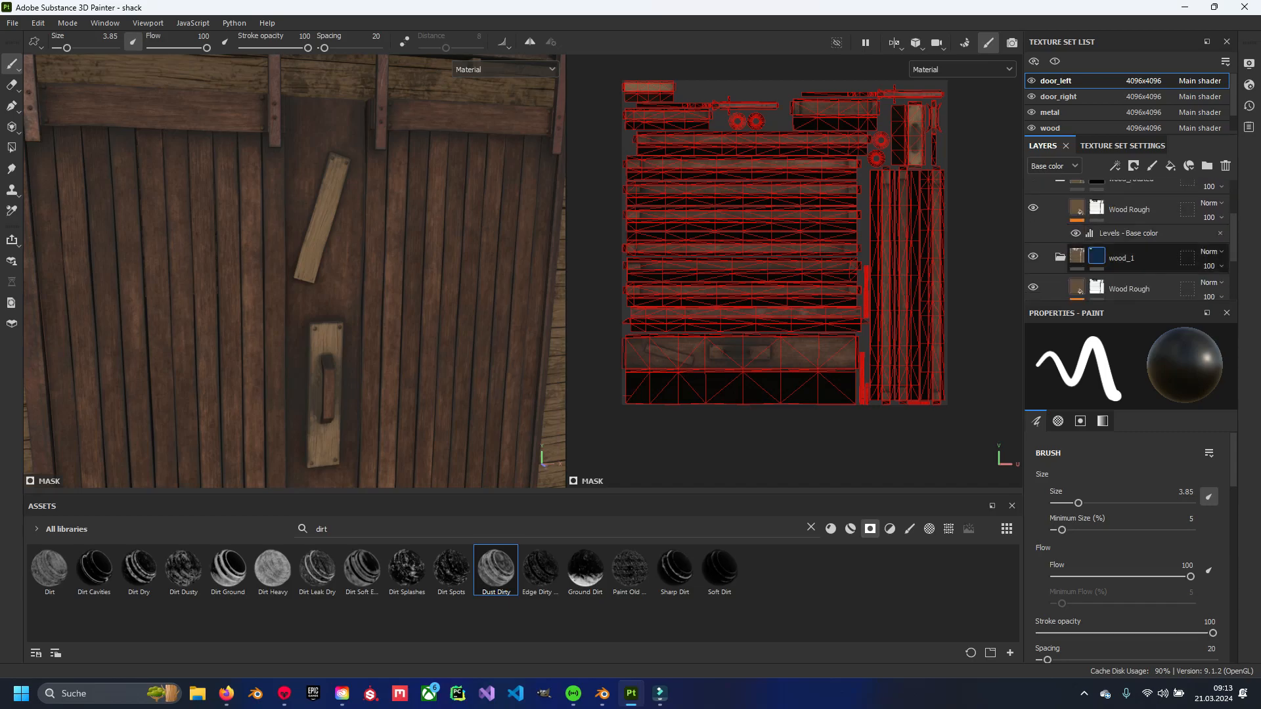
{"action": "scroll", "coordinate": [1126, 249], "scroll_direction": "up", "scroll_amount": 1}
{"action": "left_click", "coordinate": [1128, 272]}
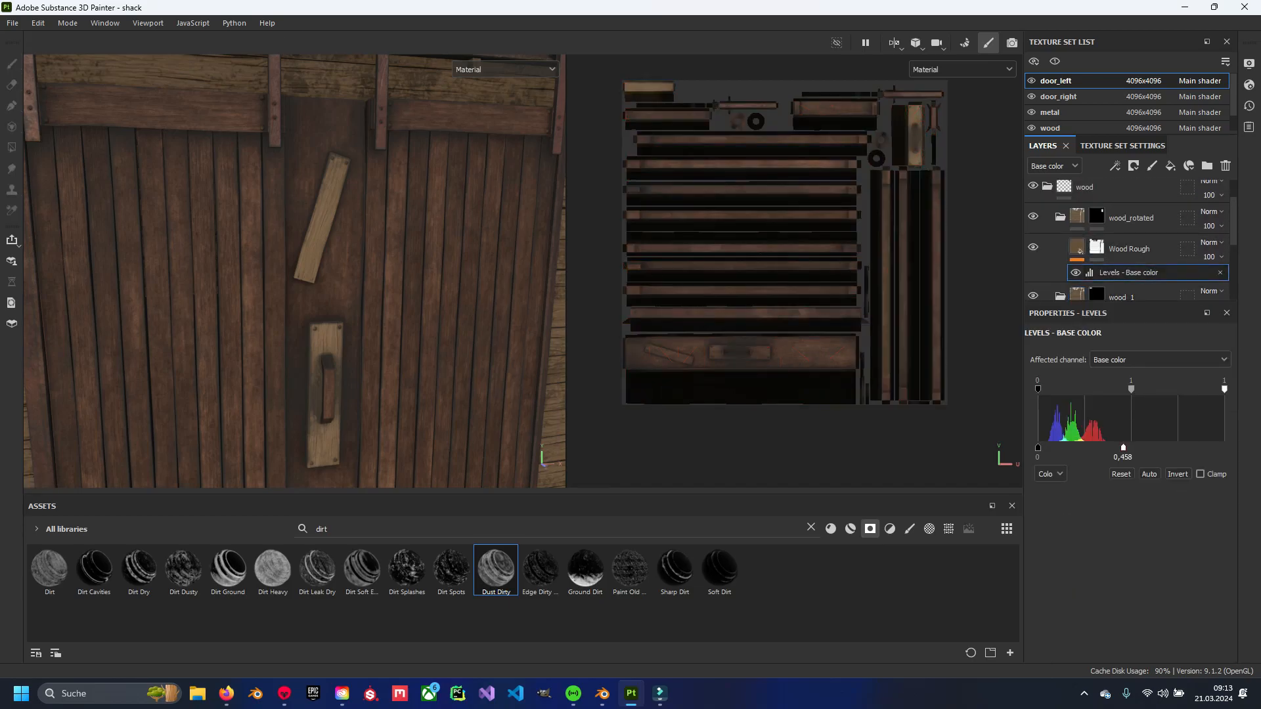
{"action": "mouse_move", "coordinate": [1091, 447]}
{"action": "left_mouse_down"}
{"action": "mouse_move", "coordinate": [1116, 448]}
{"action": "mouse_move", "coordinate": [1091, 447]}
{"action": "left_mouse_up"}
{"action": "scroll", "coordinate": [1127, 243], "scroll_direction": "down", "scroll_amount": 2}
Rotate the lighting and examine the sliding door's corner, bolts and metal strap and the wall planks' nails up close.
{"action": "key", "text": "f"}
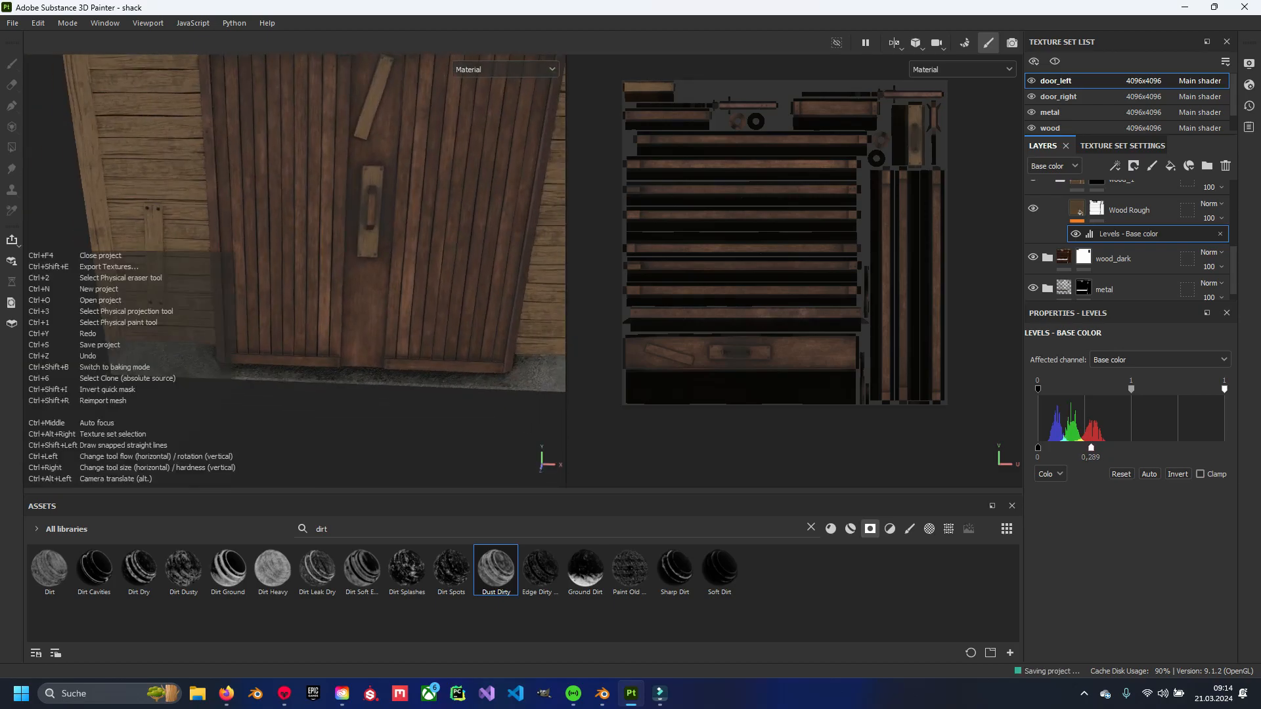
{"action": "right_click_drag", "start_coordinate": [296, 275], "coordinate": [355, 276], "text": "shift"}
{"action": "scroll", "coordinate": [296, 276], "scroll_direction": "up", "scroll_amount": 3}
{"action": "left_click_drag", "start_coordinate": [354, 275], "coordinate": [328, 308], "text": "alt"}
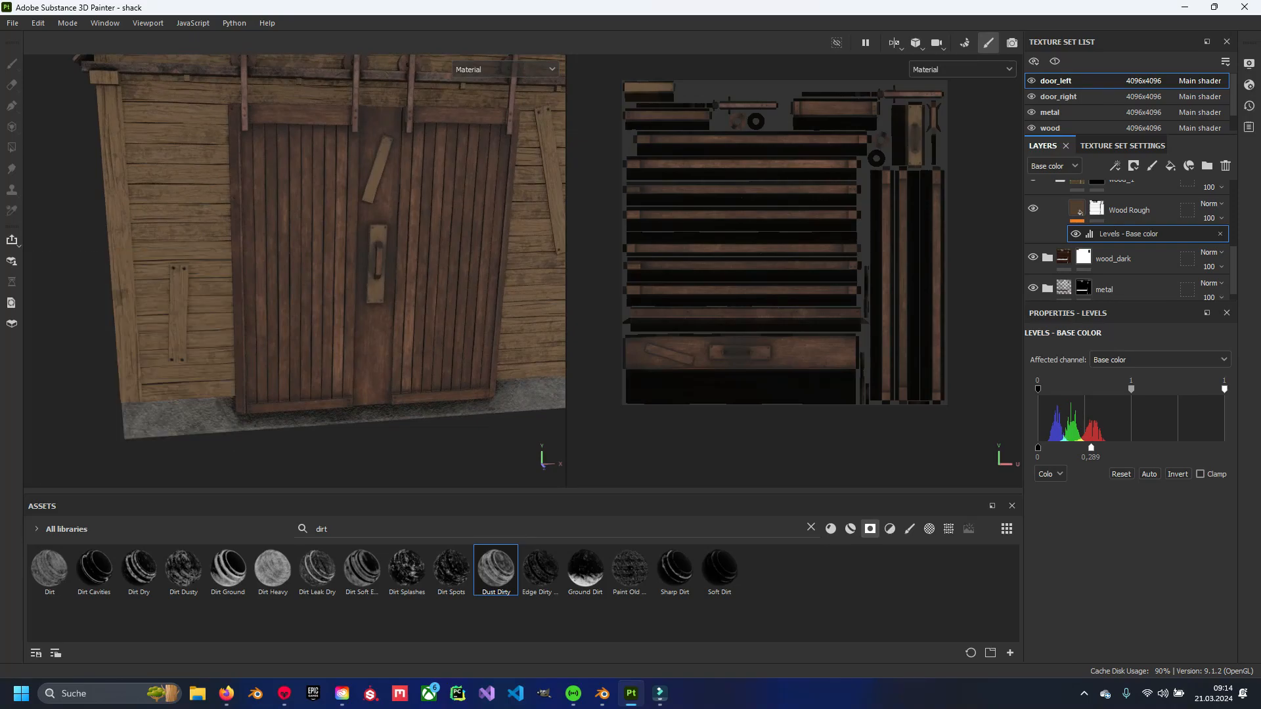
{"action": "scroll", "coordinate": [243, 92], "scroll_direction": "up", "scroll_amount": 10}
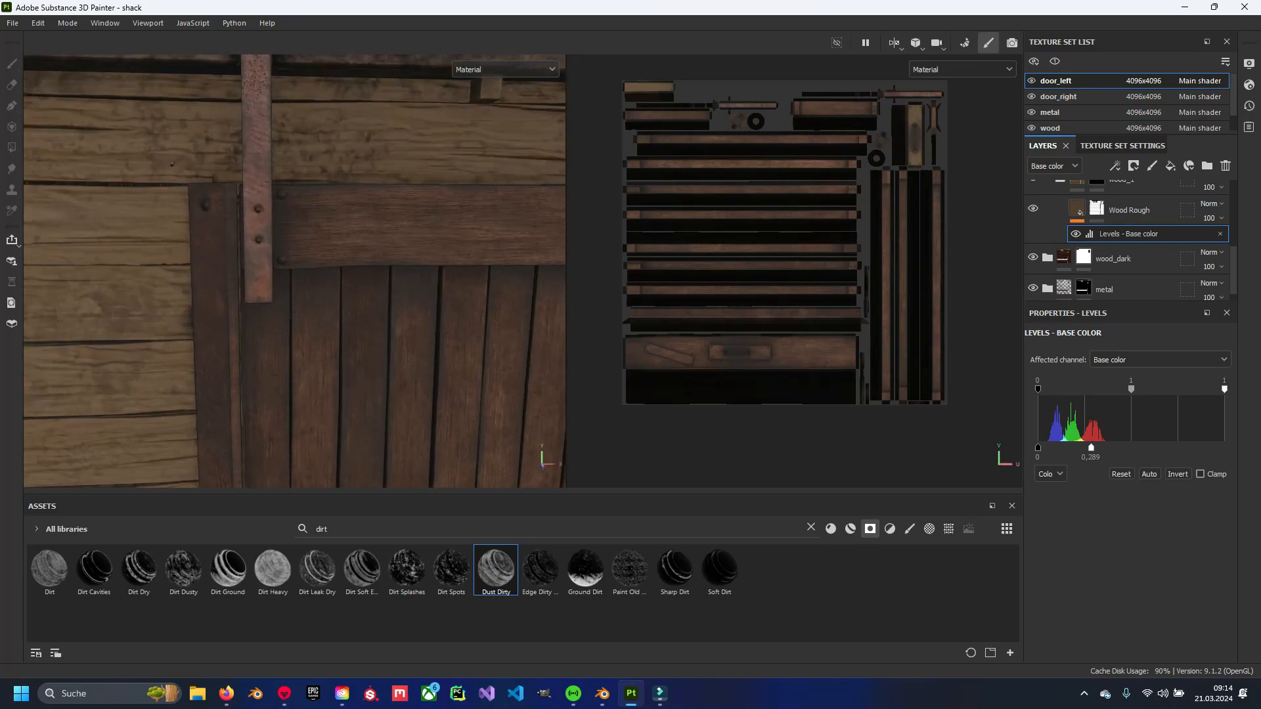
{"action": "scroll", "coordinate": [254, 221], "scroll_direction": "up", "scroll_amount": 4}
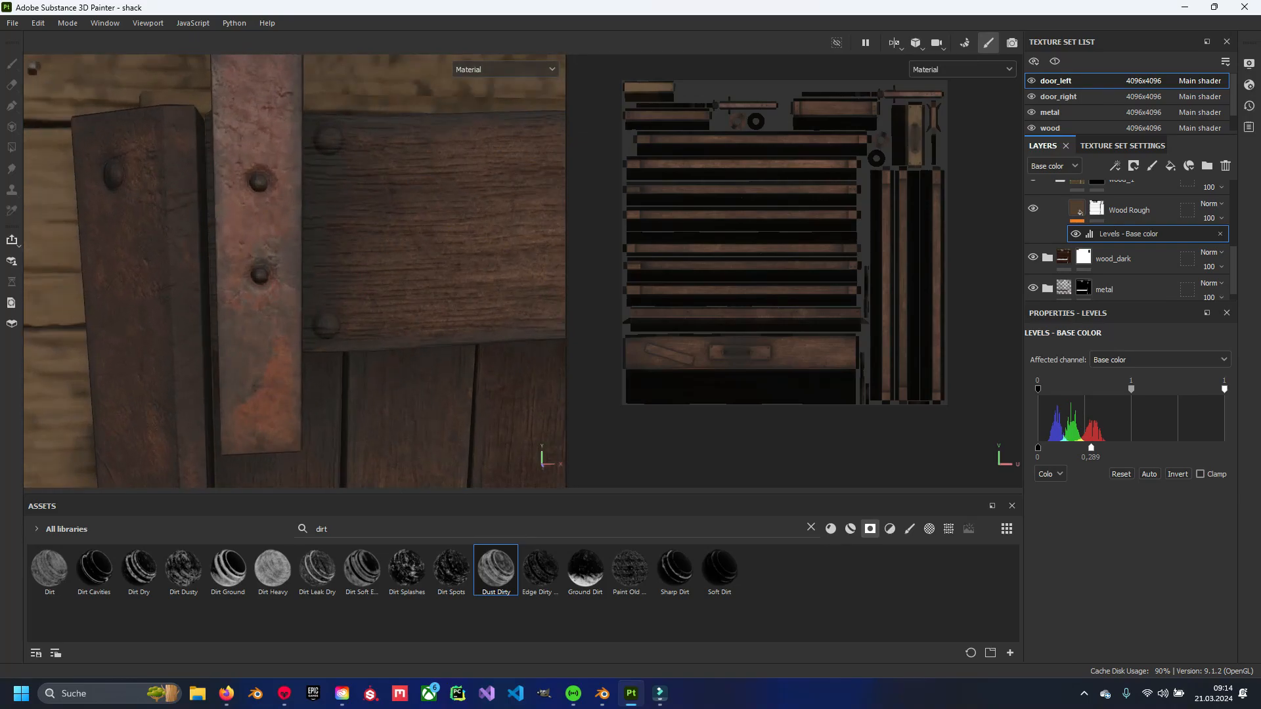
{"action": "left_click_drag", "start_coordinate": [276, 276], "coordinate": [355, 269], "text": "alt"}
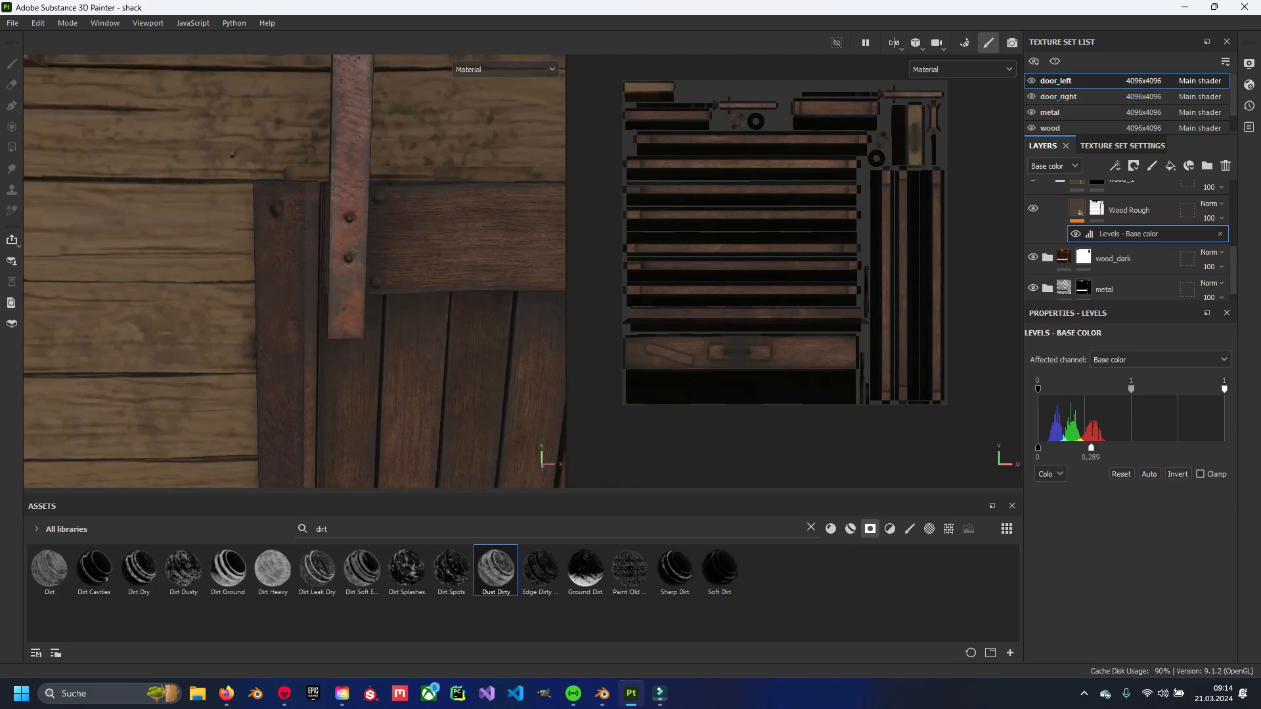
{"action": "scroll", "coordinate": [294, 271], "scroll_direction": "up", "scroll_amount": 4}
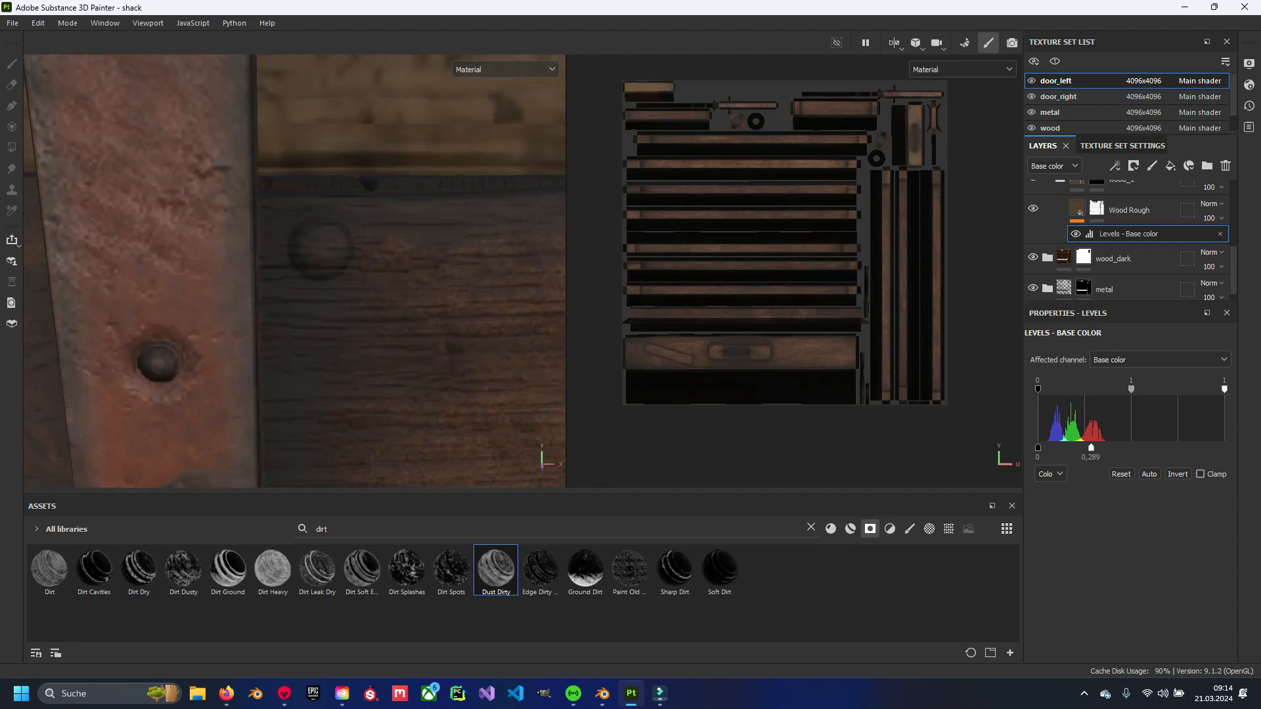
{"action": "scroll", "coordinate": [321, 249], "scroll_direction": "down", "scroll_amount": 10}
{"action": "middle_click_drag", "start_coordinate": [316, 295], "coordinate": [394, 98], "text": "alt"}
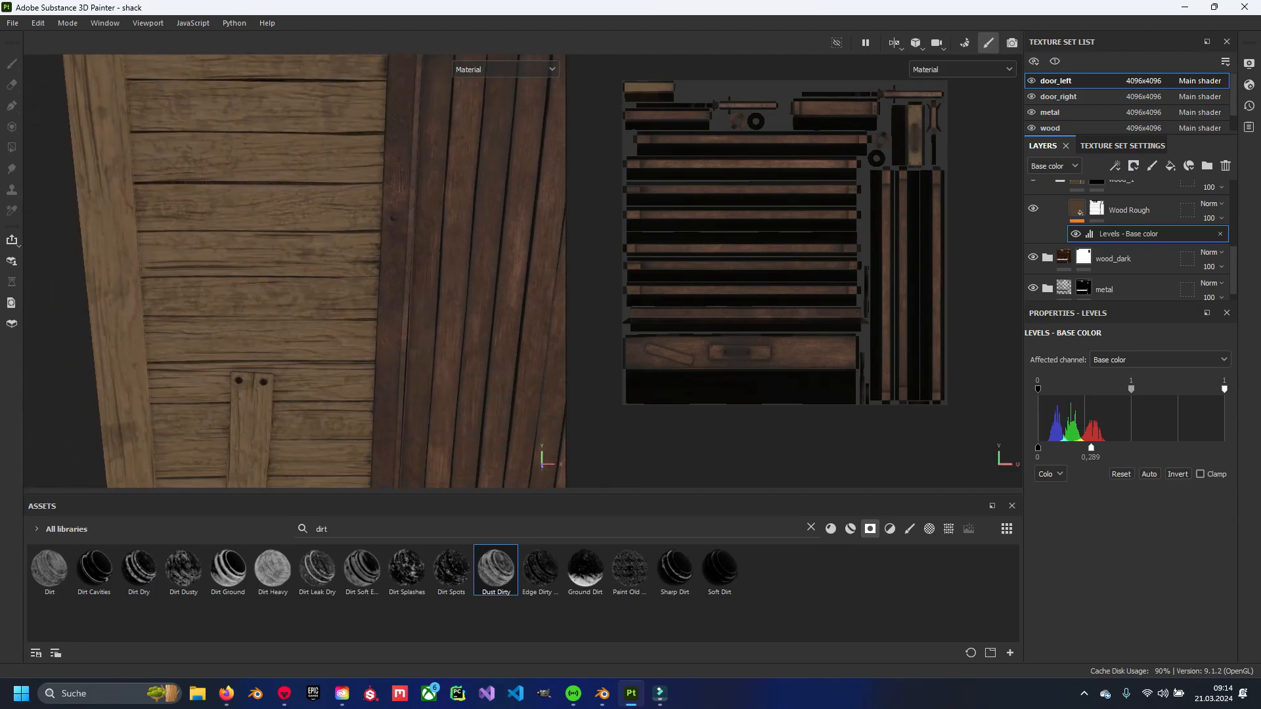
{"action": "scroll", "coordinate": [326, 245], "scroll_direction": "up", "scroll_amount": 4}
{"action": "middle_click_drag", "start_coordinate": [322, 309], "coordinate": [361, 175], "text": "alt"}
{"action": "scroll", "coordinate": [355, 184], "scroll_direction": "up", "scroll_amount": 3}
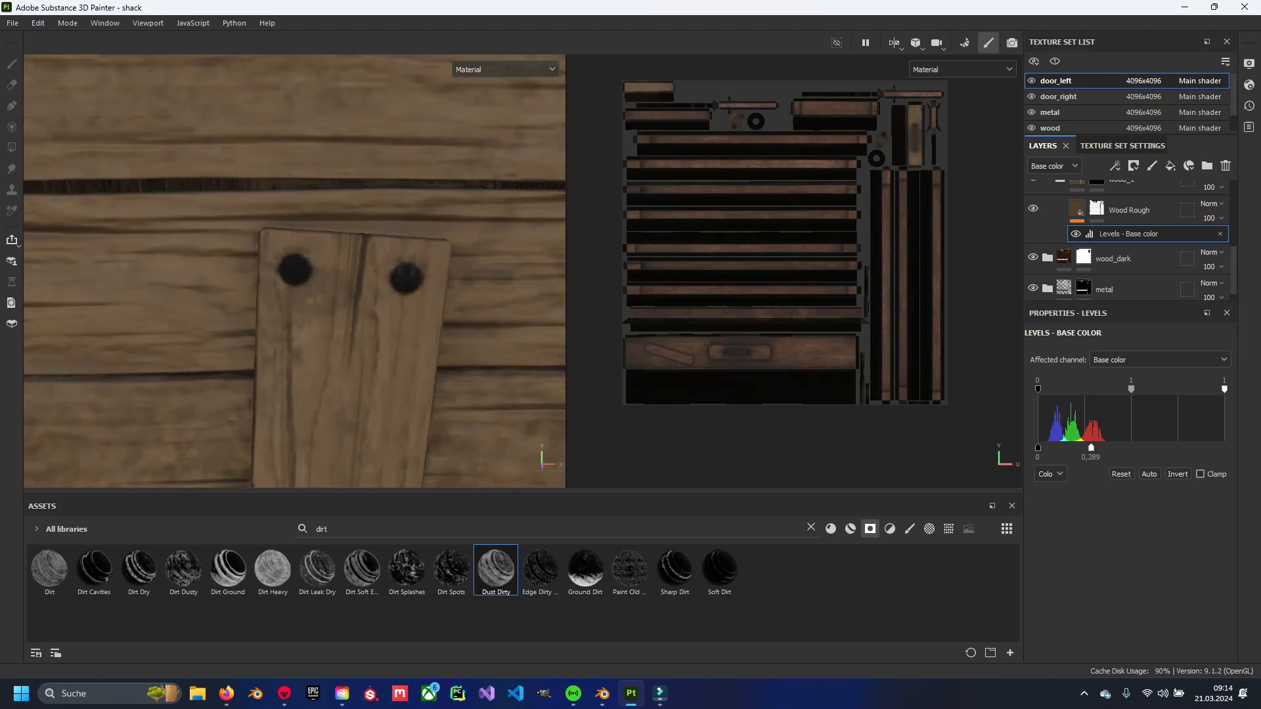
{"action": "scroll", "coordinate": [338, 223], "scroll_direction": "down", "scroll_amount": 5}
{"action": "scroll", "coordinate": [343, 228], "scroll_direction": "down", "scroll_amount": 4}
{"action": "middle_click_drag", "start_coordinate": [394, 79], "coordinate": [317, 247], "text": "alt"}
{"action": "scroll", "coordinate": [318, 247], "scroll_direction": "up", "scroll_amount": 6}
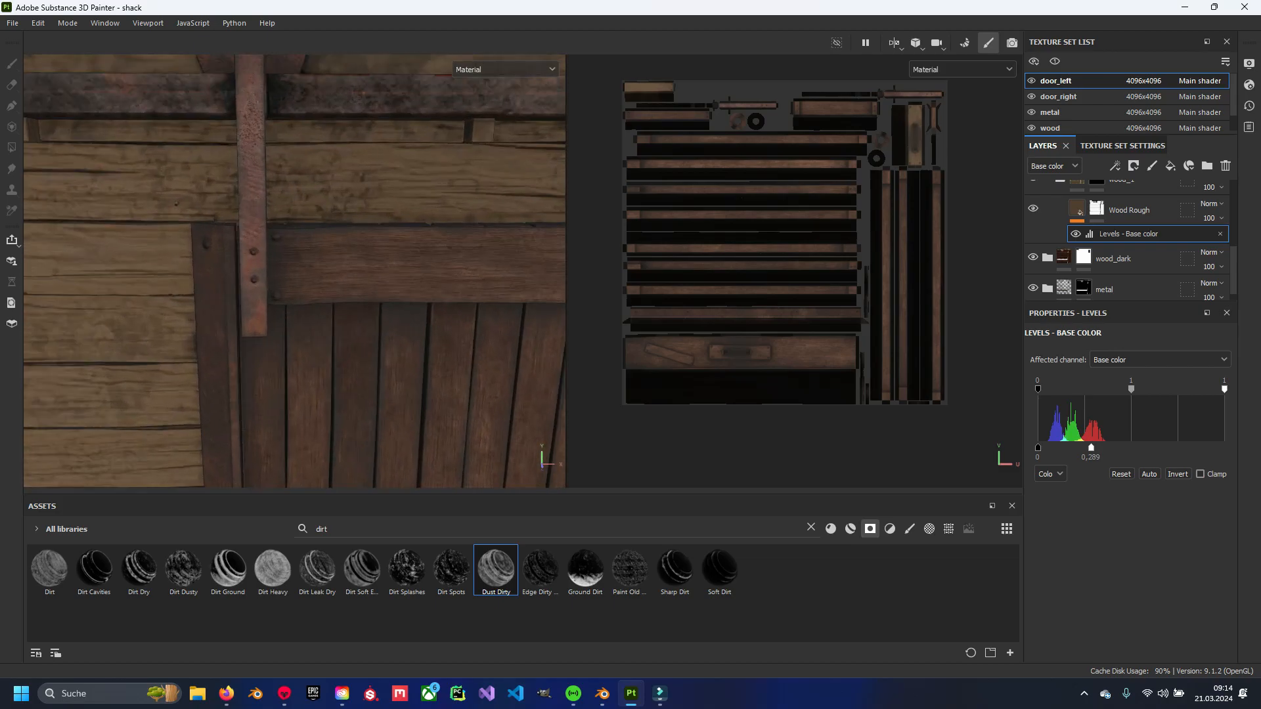
{"action": "scroll", "coordinate": [329, 239], "scroll_direction": "up", "scroll_amount": 3}
{"action": "left_click_drag", "start_coordinate": [328, 250], "coordinate": [328, 216], "text": "alt"}
{"action": "middle_click_drag", "start_coordinate": [328, 236], "coordinate": [448, 262], "text": "alt"}
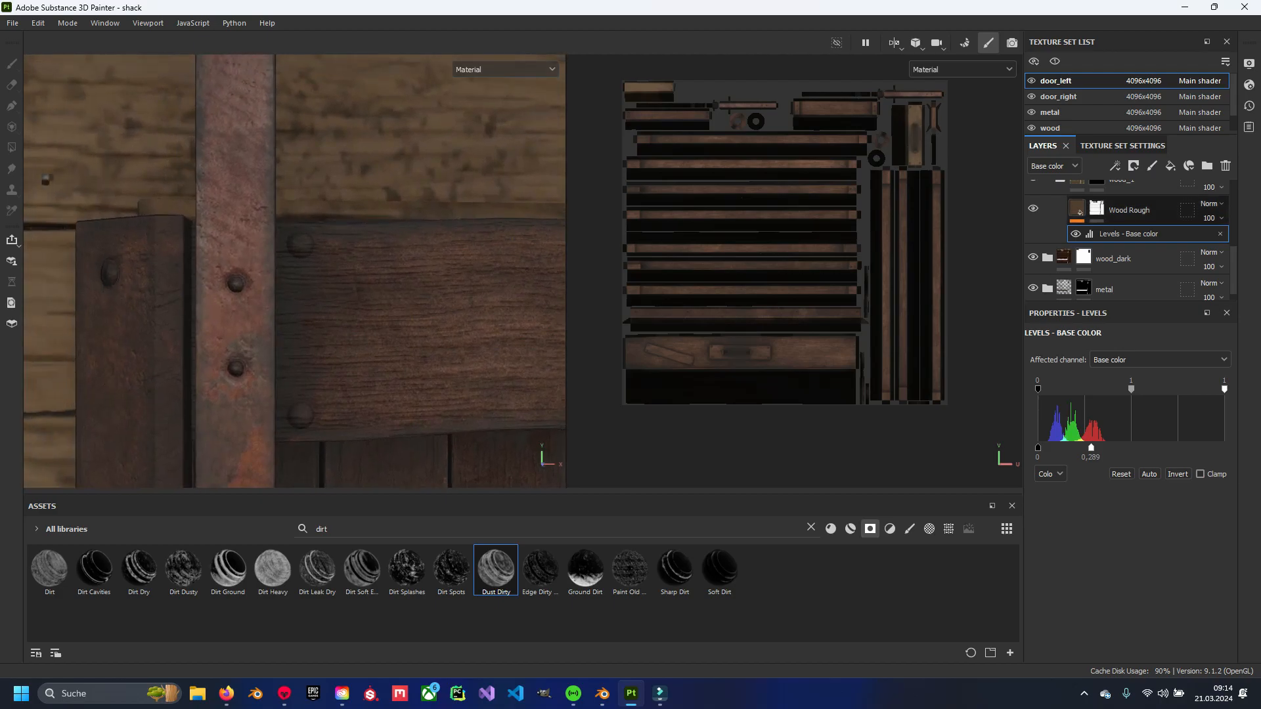
Add a paint layer above the dirt layer in door_left and name it normal_paint.
{"action": "scroll", "coordinate": [1130, 243], "scroll_direction": "up", "scroll_amount": 3}
{"action": "left_click", "coordinate": [1047, 226]}
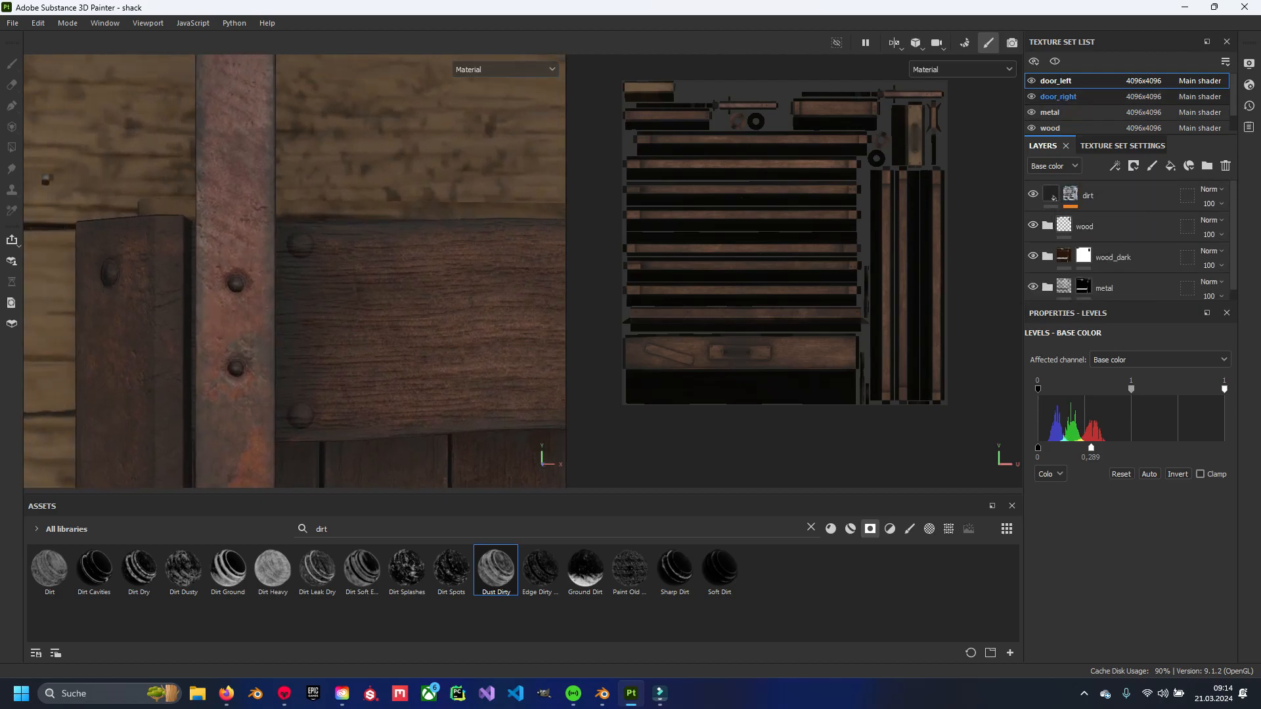
{"action": "left_click", "coordinate": [1152, 166]}
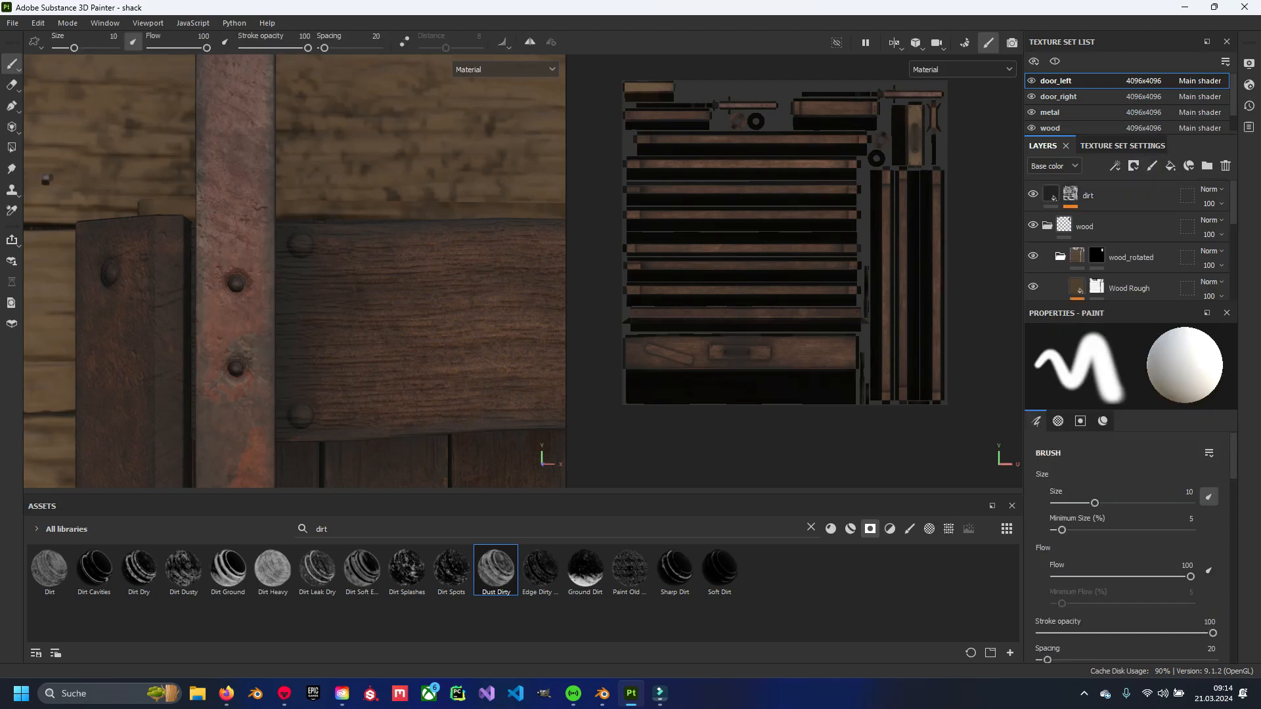
{"action": "scroll", "coordinate": [1129, 243], "scroll_direction": "down", "scroll_amount": 2}
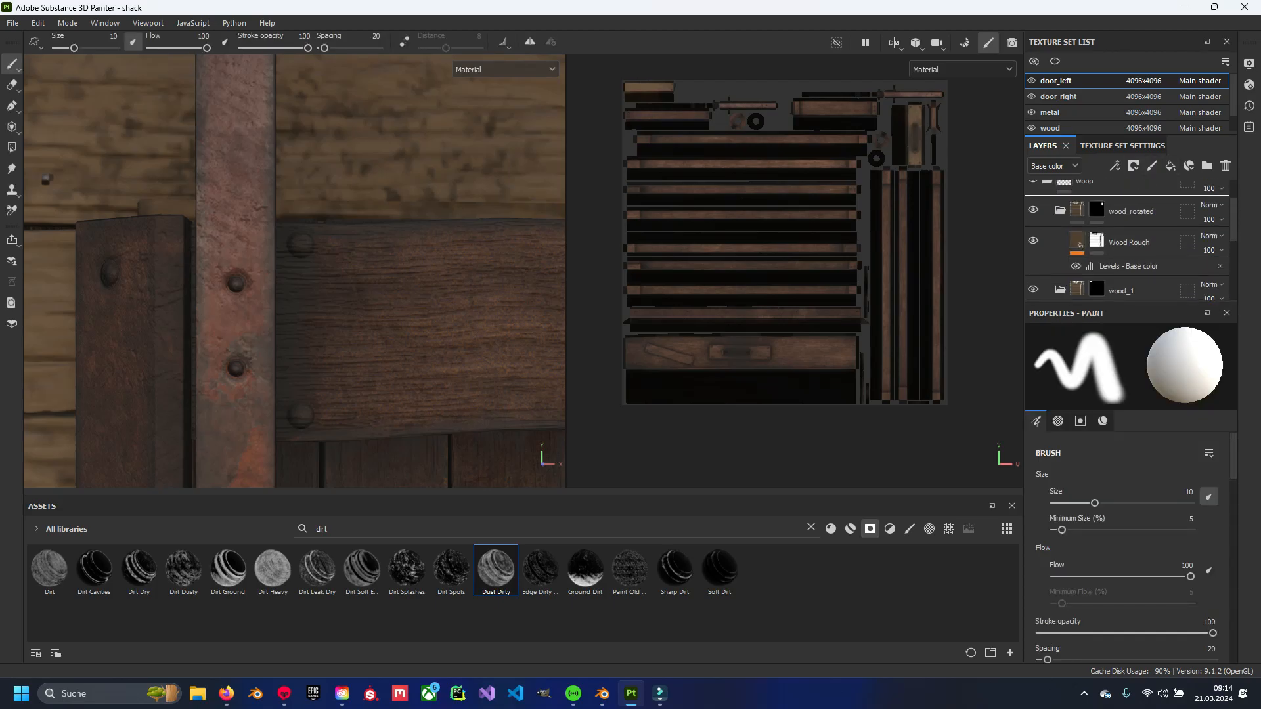
{"action": "scroll", "coordinate": [1129, 243], "scroll_direction": "up", "scroll_amount": 2}
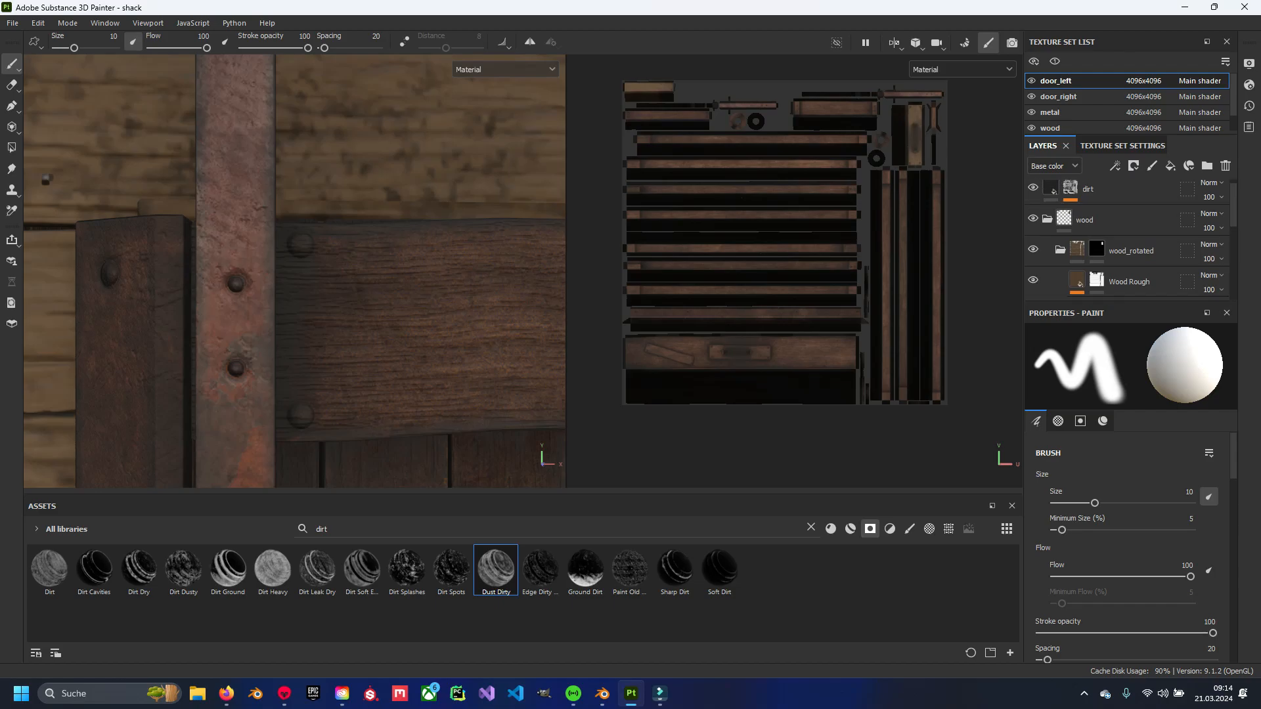
{"action": "scroll", "coordinate": [1129, 243], "scroll_direction": "up", "scroll_amount": 1}
{"action": "left_click_drag", "start_coordinate": [1127, 191], "coordinate": [1127, 184]}
{"action": "left_click", "coordinate": [1048, 257]}
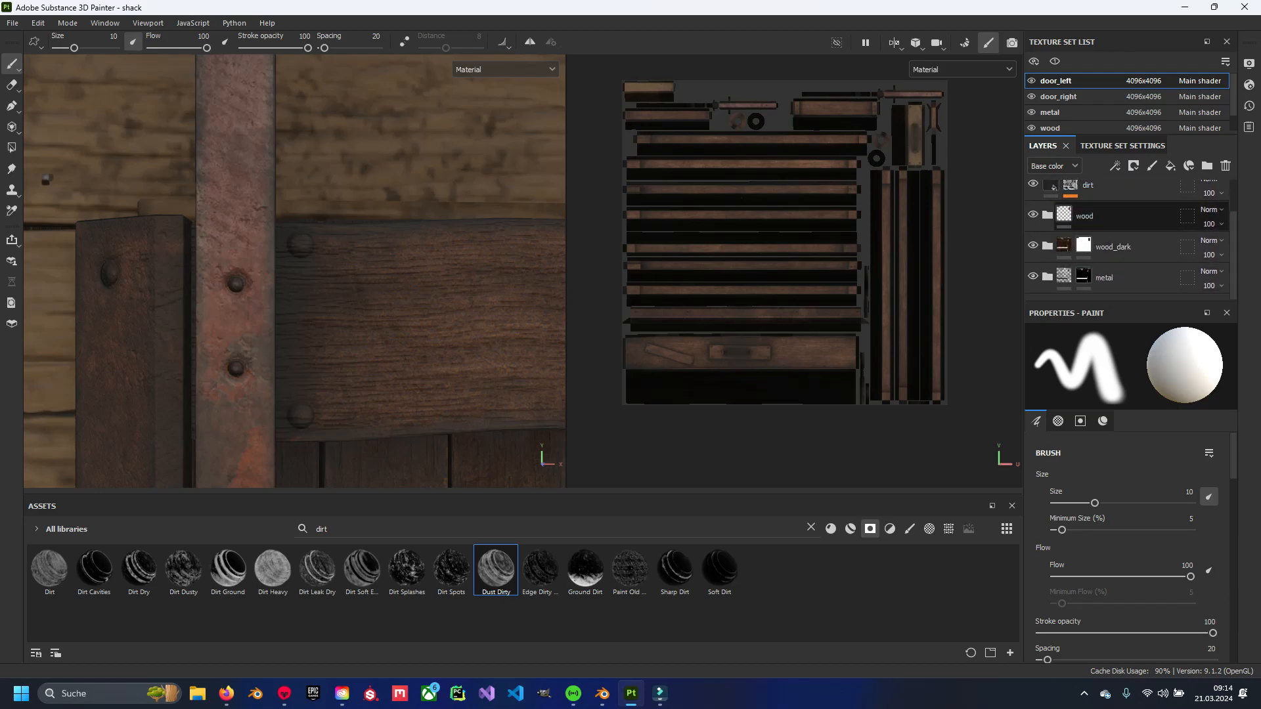
{"action": "double_click", "coordinate": [1076, 196]}
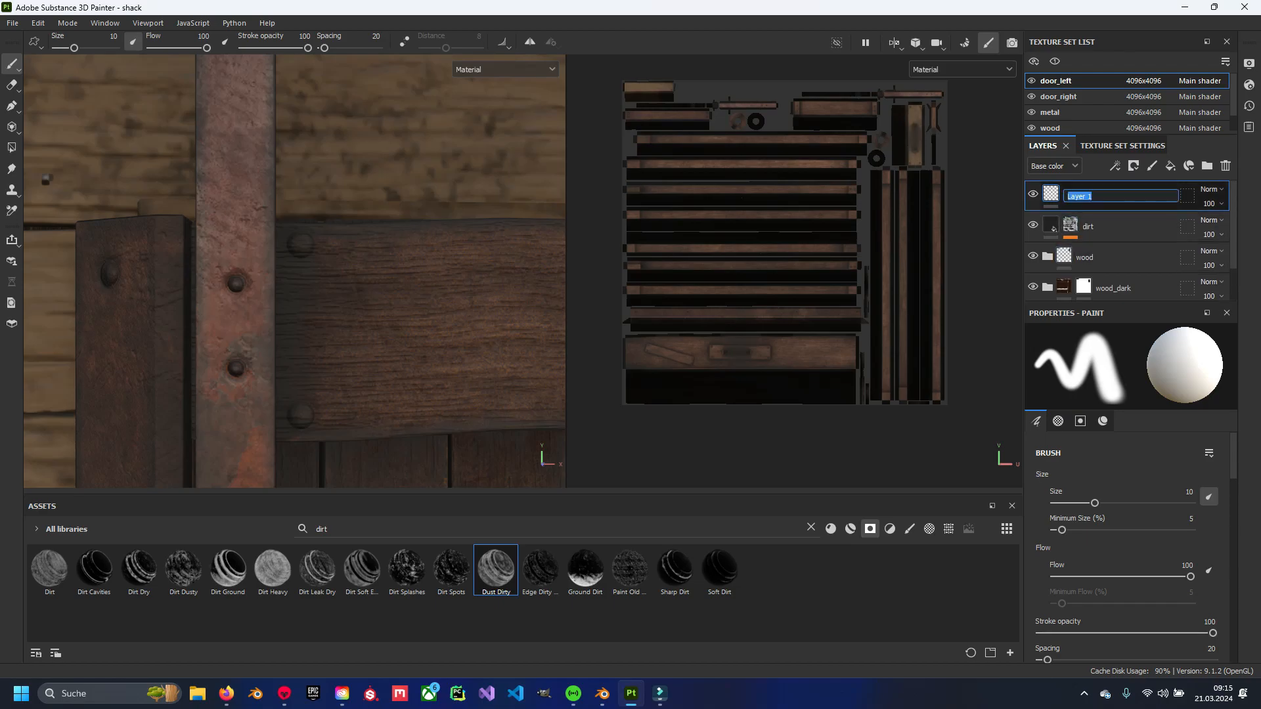
{"action": "type", "text": "normal_paint"}
{"action": "key", "text": "Return"}
Enable the paint brush's metal channel, disable its normal channel, and set metallic to 0.5469 and roughness to 0.6653.
{"action": "left_click", "coordinate": [1080, 421]}
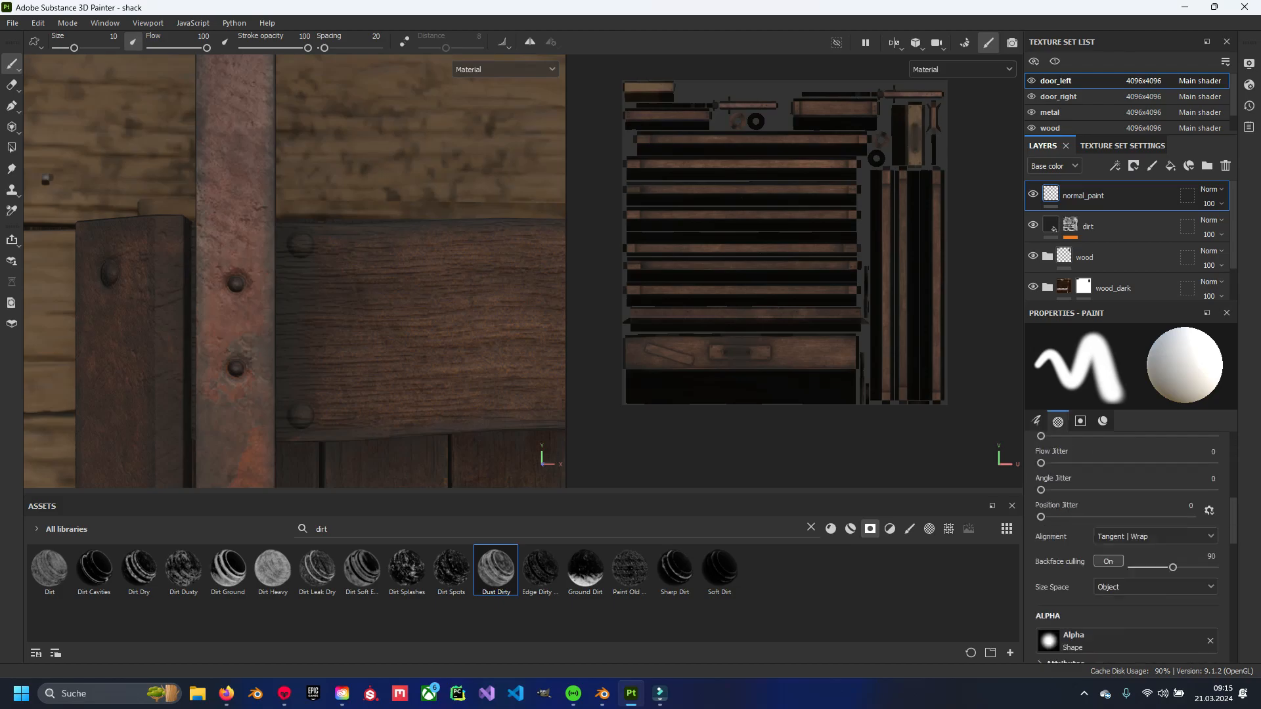
{"action": "left_click", "coordinate": [1087, 533]}
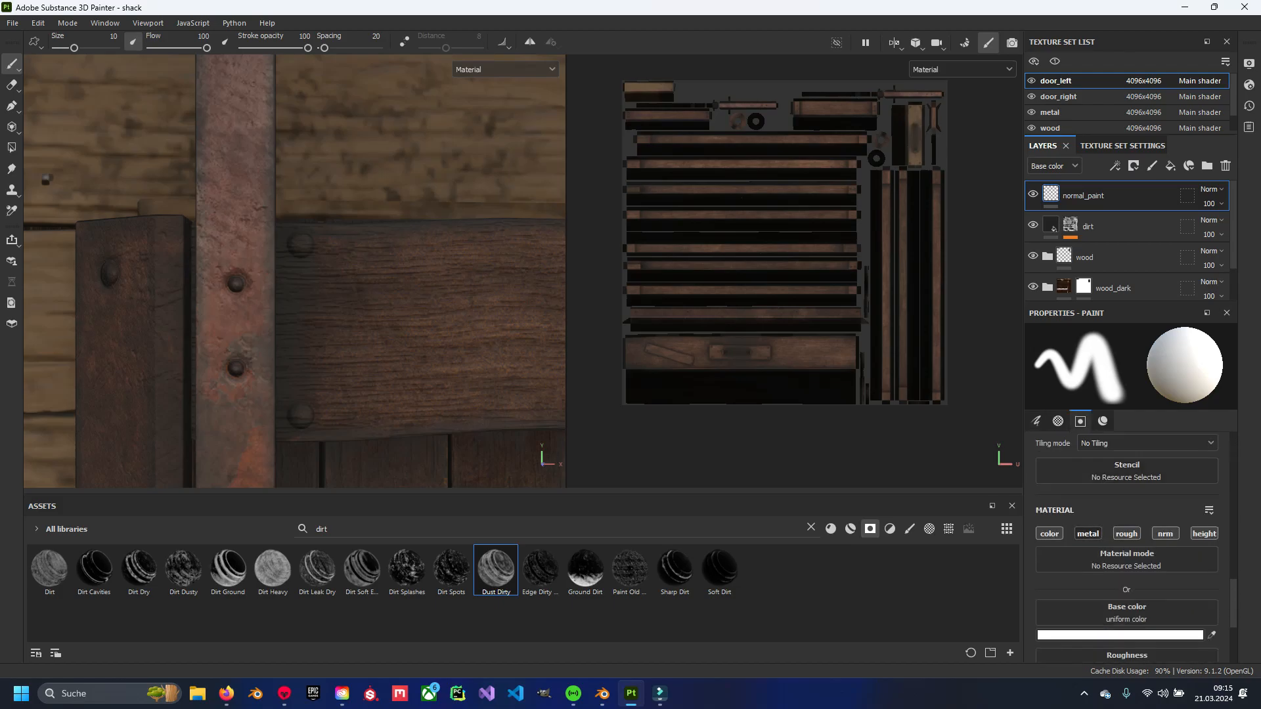
{"action": "left_click", "coordinate": [1087, 533]}
{"action": "scroll", "coordinate": [1127, 535], "scroll_direction": "down", "scroll_amount": 4}
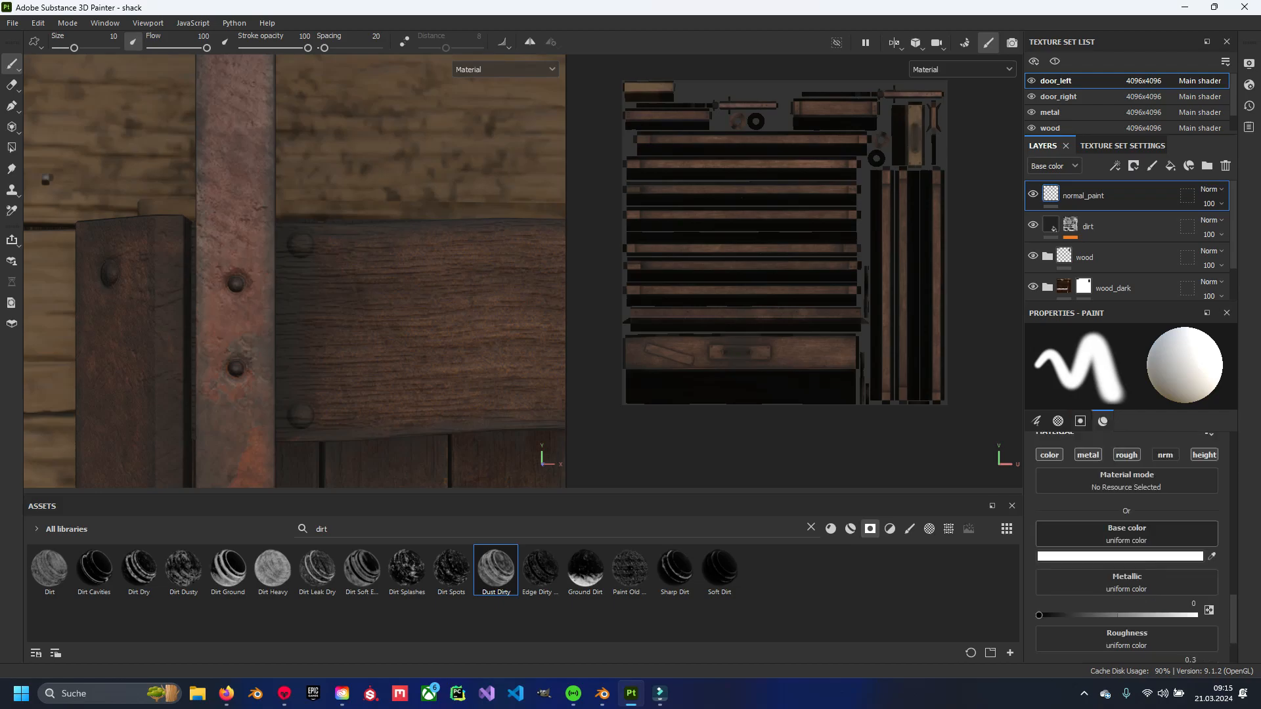
{"action": "left_click_drag", "start_coordinate": [1039, 537], "coordinate": [1112, 537]}
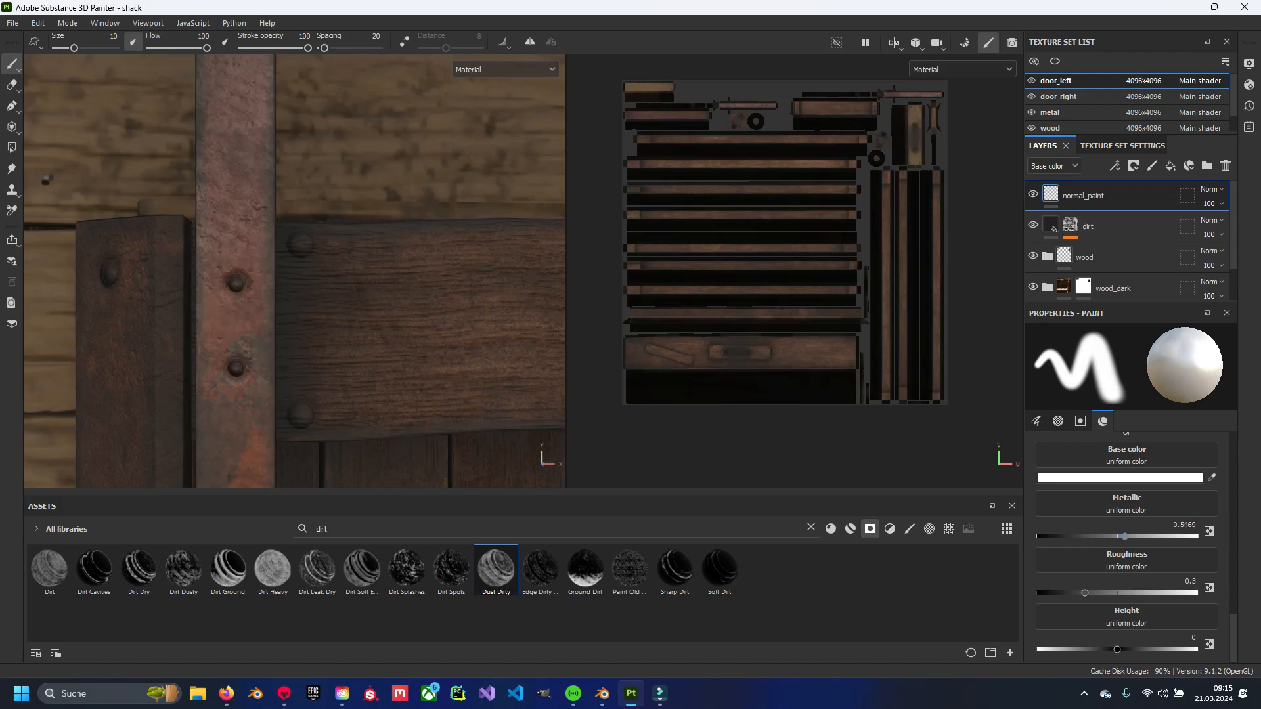
{"action": "left_click_drag", "start_coordinate": [1084, 593], "coordinate": [1139, 593]}
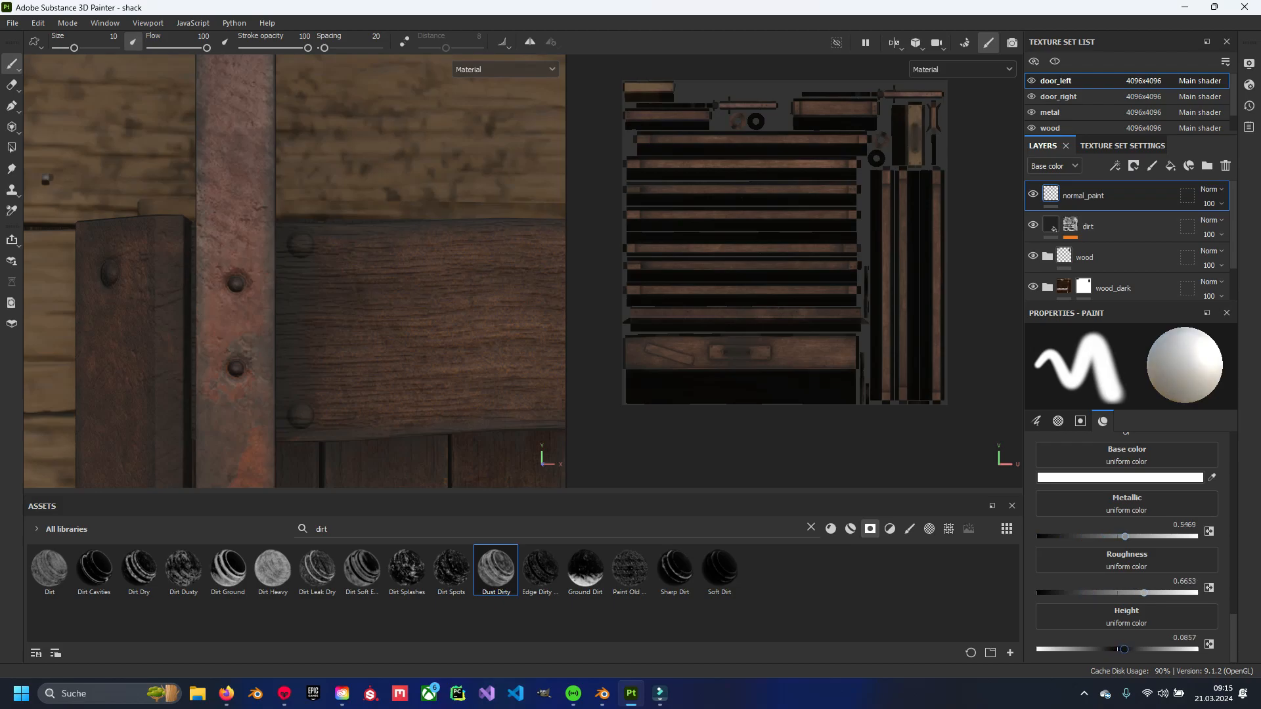
{"action": "mouse_move", "coordinate": [431, 315]}
{"action": "right_mouse_down", "text": "ctrl"}
{"action": "mouse_move", "coordinate": [393, 359]}
{"action": "mouse_move", "coordinate": [381, 318]}
{"action": "mouse_move", "coordinate": [349, 287]}
{"action": "right_mouse_up", "text": "ctrl"}
{"action": "left_click_drag", "start_coordinate": [336, 273], "coordinate": [374, 312]}
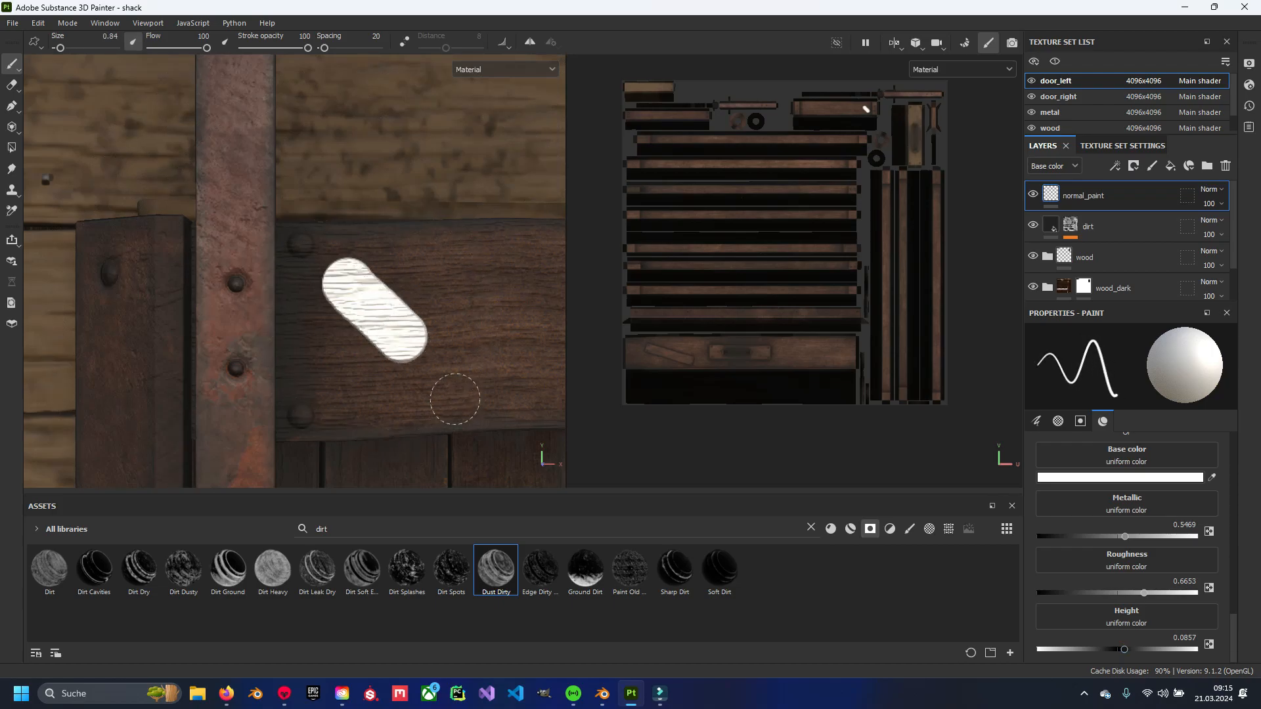
{"action": "key", "text": "ctrl+z"}
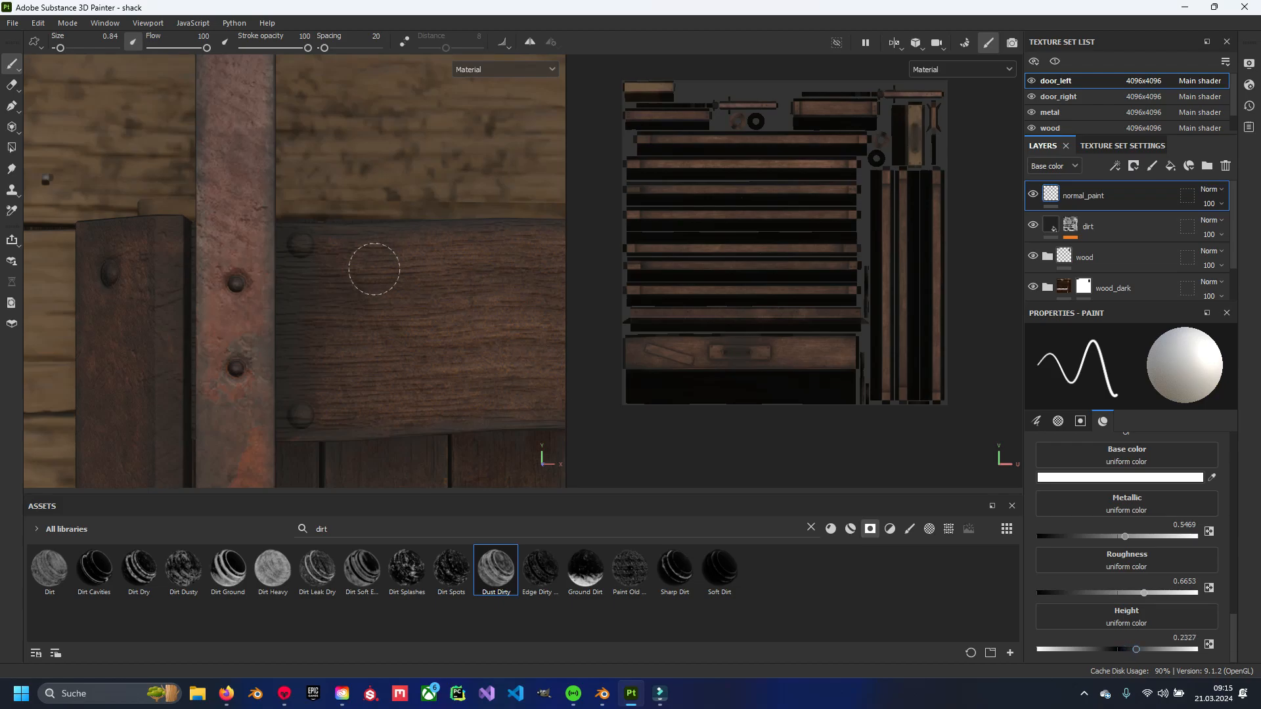
{"action": "left_click_drag", "start_coordinate": [374, 270], "coordinate": [455, 363]}
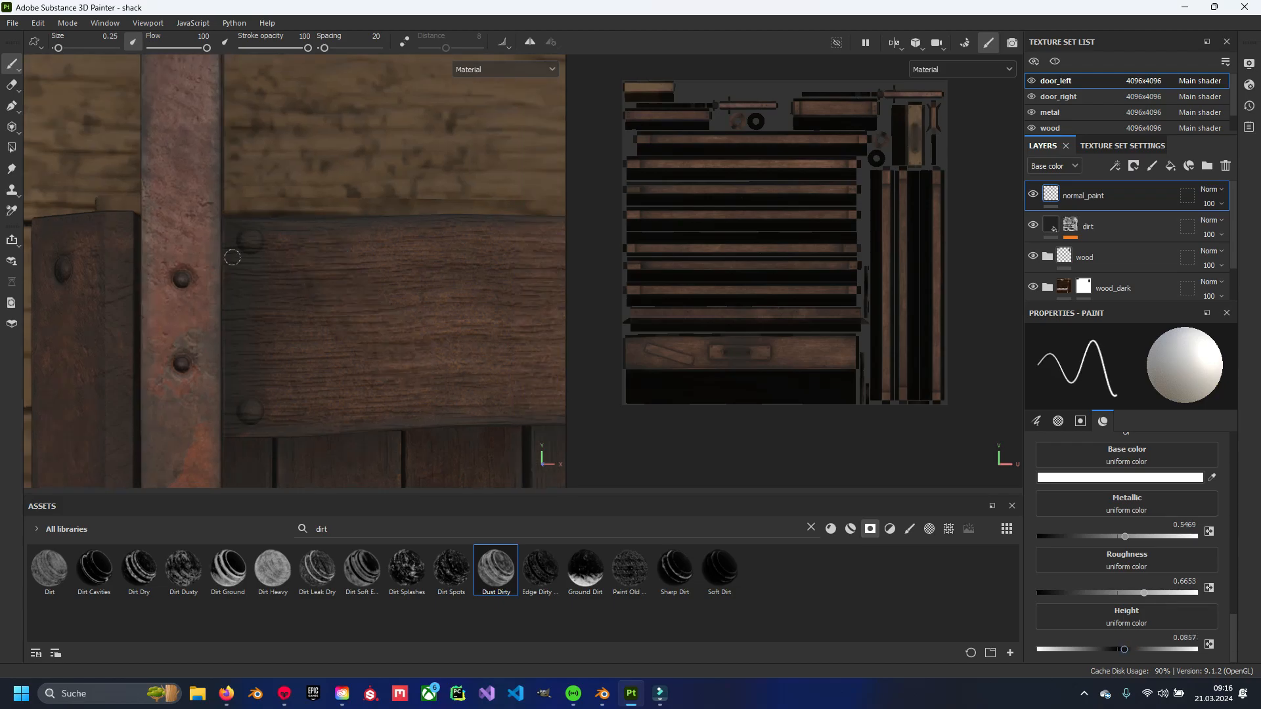
Set the paint brush's base color to near-black 070707 for the bolt heads of the left door.
{"action": "scroll", "coordinate": [233, 257], "scroll_direction": "up", "scroll_amount": 4}
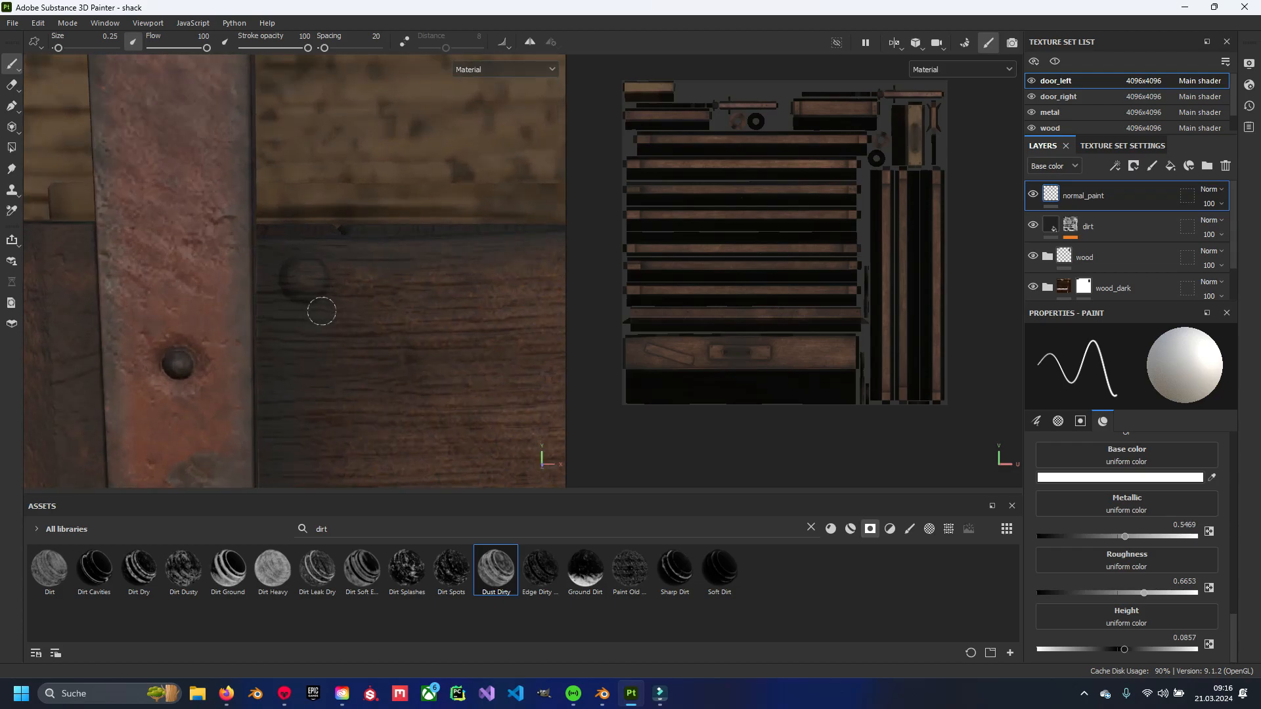
{"action": "middle_click_drag", "start_coordinate": [322, 310], "coordinate": [335, 281], "text": "alt"}
{"action": "left_click_drag", "start_coordinate": [291, 319], "coordinate": [269, 375], "text": "alt"}
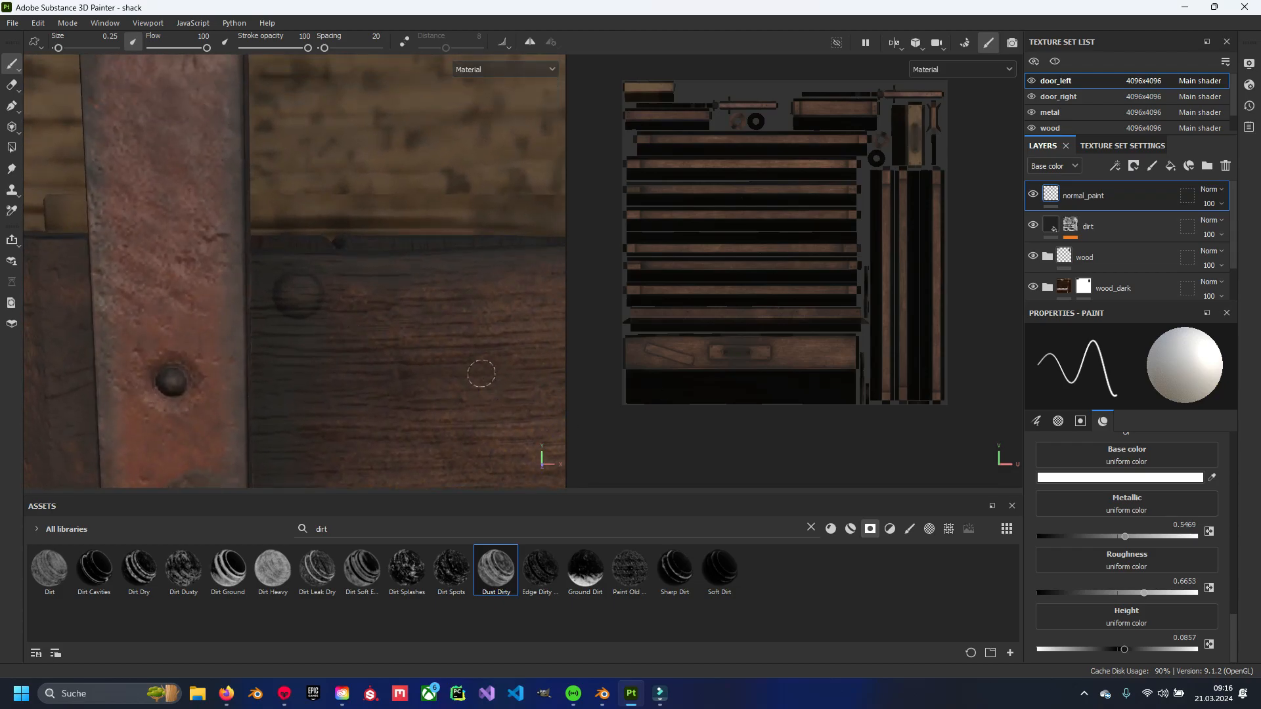
{"action": "left_click_drag", "start_coordinate": [487, 380], "coordinate": [503, 311], "text": "alt"}
{"action": "left_click", "coordinate": [1119, 478]}
{"action": "left_click", "coordinate": [940, 552]}
{"action": "left_click_drag", "start_coordinate": [940, 551], "coordinate": [941, 602]}
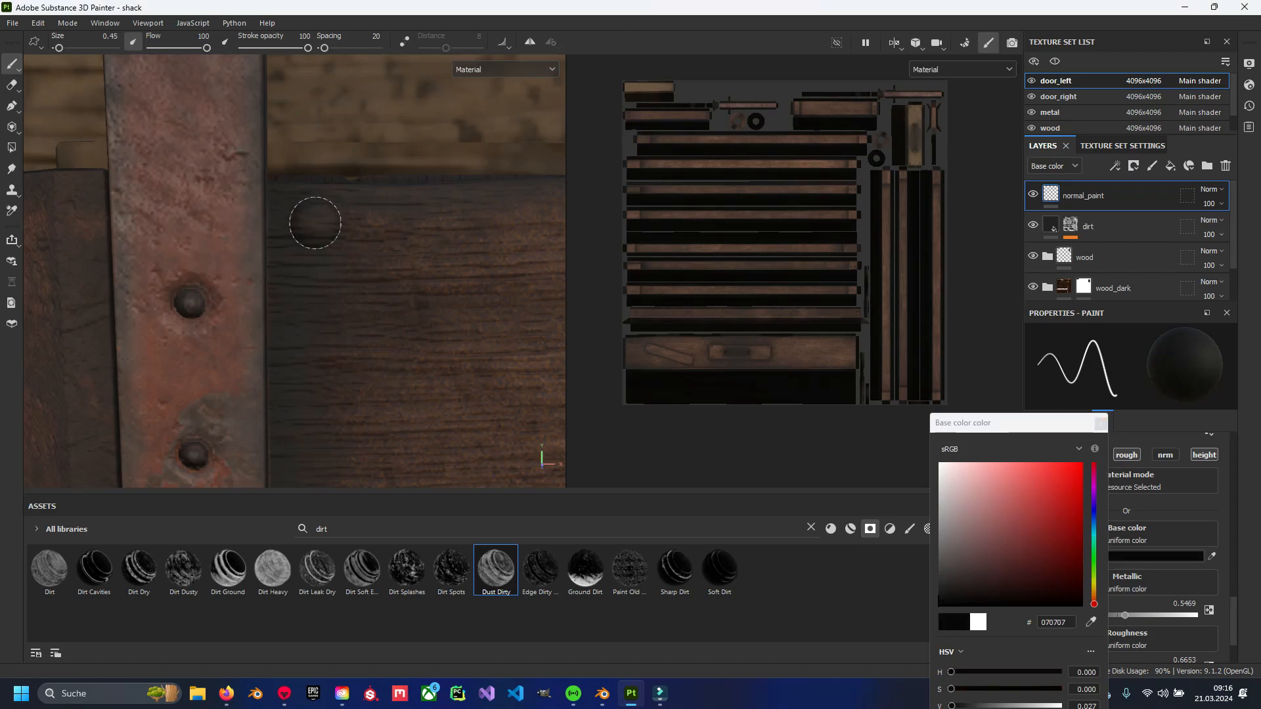
Paint the two bolt heads at the left end of the left door's top crossbeam near-black.
{"action": "left_click", "coordinate": [314, 222]}
{"action": "scroll", "coordinate": [333, 305], "scroll_direction": "down", "scroll_amount": 3}
{"action": "scroll", "coordinate": [318, 451], "scroll_direction": "up", "scroll_amount": 3}
{"action": "middle_click_drag", "start_coordinate": [318, 450], "coordinate": [296, 349], "text": "alt"}
{"action": "scroll", "coordinate": [295, 328], "scroll_direction": "up", "scroll_amount": 1}
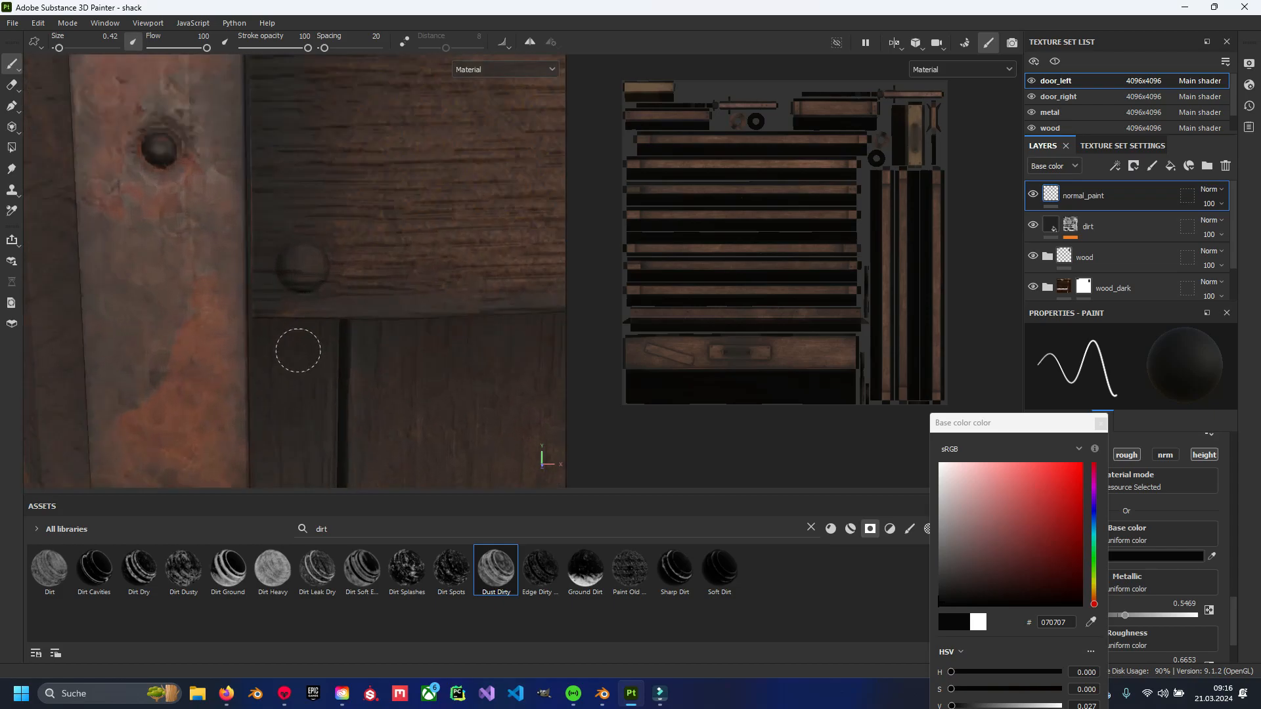
{"action": "left_click", "coordinate": [302, 266]}
Paint the two bolt heads at the right end of the left door's top crossbeam near-black.
{"action": "scroll", "coordinate": [350, 302], "scroll_direction": "down", "scroll_amount": 5}
{"action": "middle_click_drag", "start_coordinate": [350, 303], "coordinate": [85, 299], "text": "alt"}
{"action": "scroll", "coordinate": [460, 276], "scroll_direction": "up", "scroll_amount": 3}
{"action": "middle_click_drag", "start_coordinate": [453, 275], "coordinate": [342, 273], "text": "alt"}
{"action": "scroll", "coordinate": [342, 274], "scroll_direction": "up", "scroll_amount": 4}
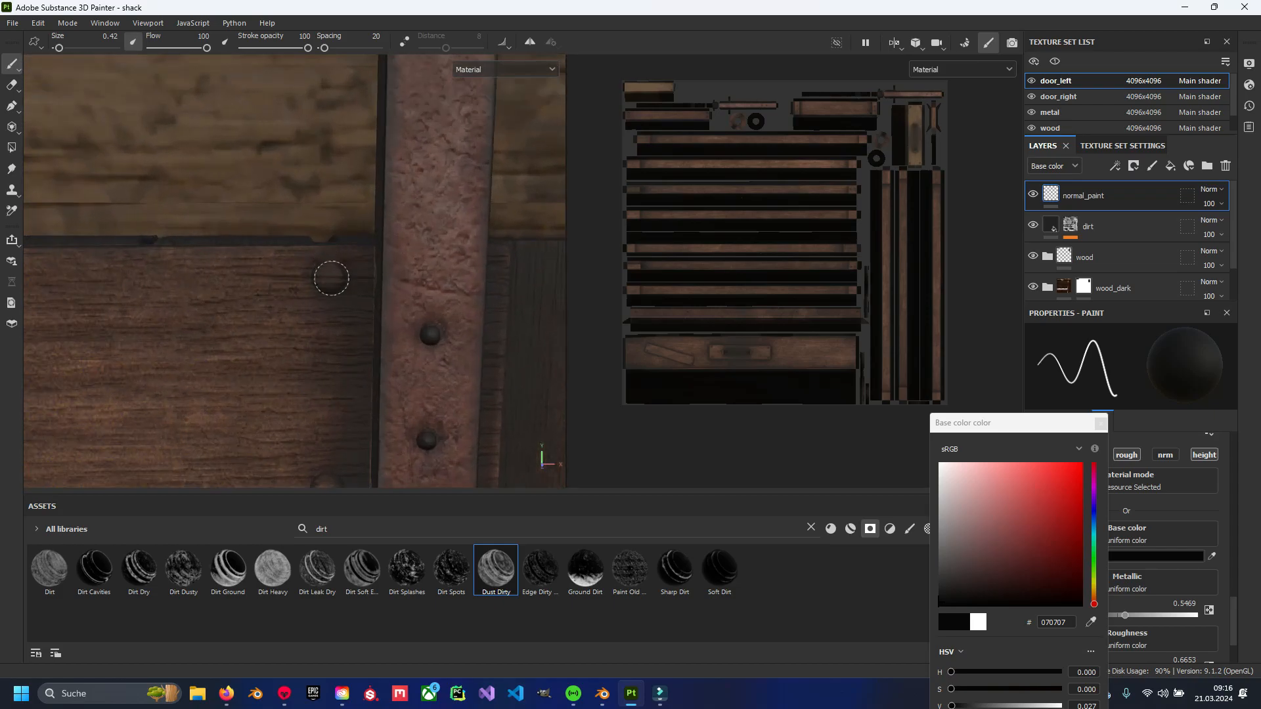
{"action": "middle_click_drag", "start_coordinate": [354, 385], "coordinate": [334, 141], "text": "alt"}
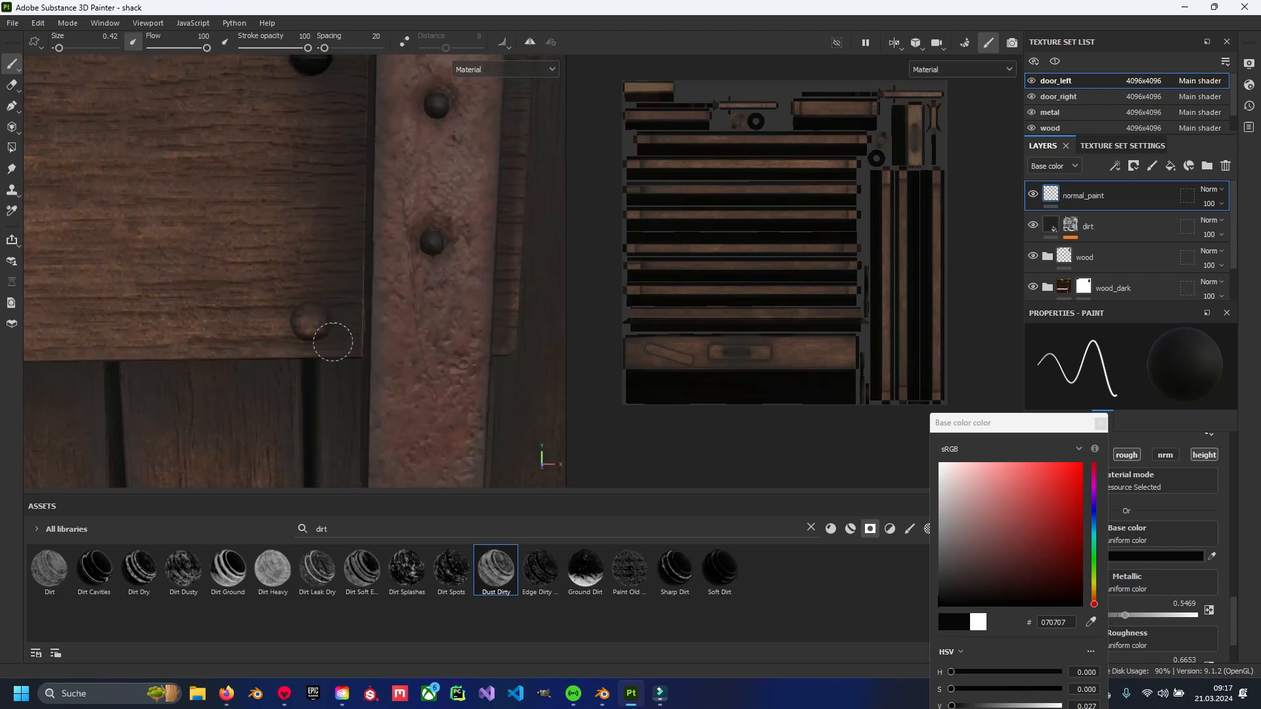
{"action": "scroll", "coordinate": [309, 322], "scroll_direction": "down", "scroll_amount": 5}
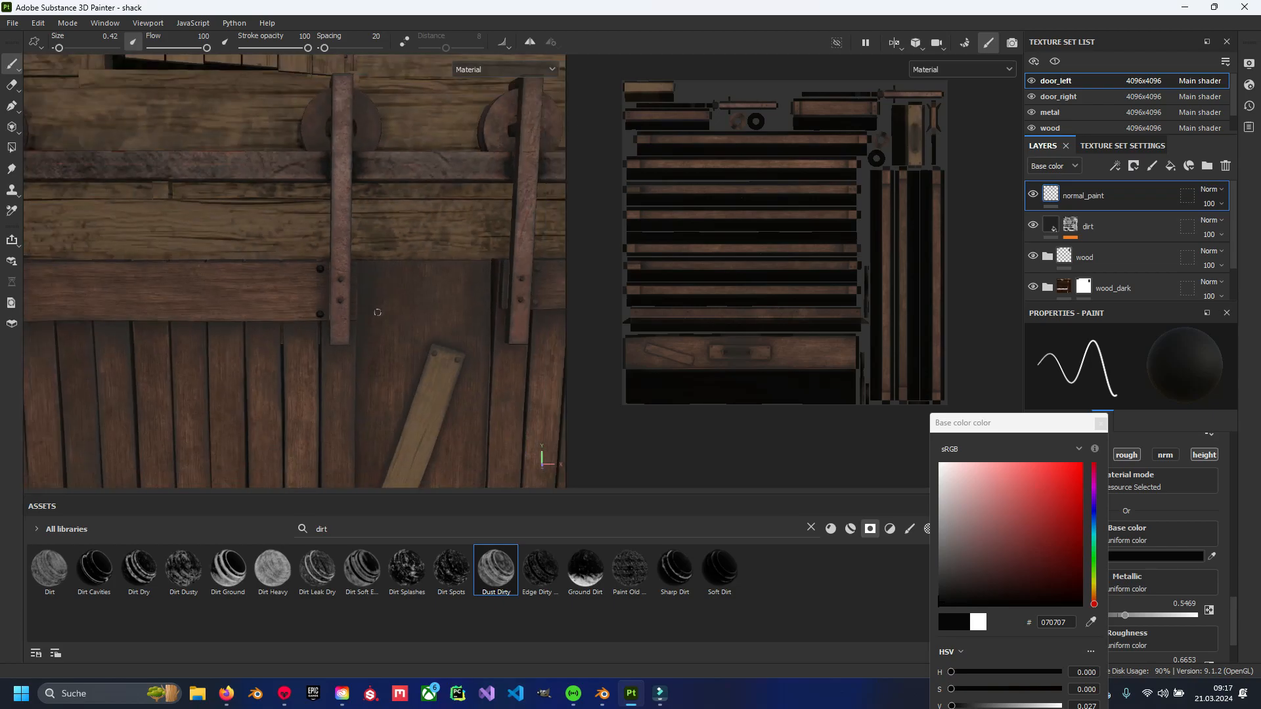
Paint the nail heads on the diagonal board between the doors near-black.
{"action": "middle_click_drag", "start_coordinate": [309, 309], "coordinate": [59, 315], "text": "alt"}
{"action": "scroll", "coordinate": [310, 273], "scroll_direction": "up", "scroll_amount": 5}
{"action": "middle_click_drag", "start_coordinate": [197, 358], "coordinate": [382, 205], "text": "alt"}
{"action": "scroll", "coordinate": [269, 283], "scroll_direction": "up", "scroll_amount": 4}
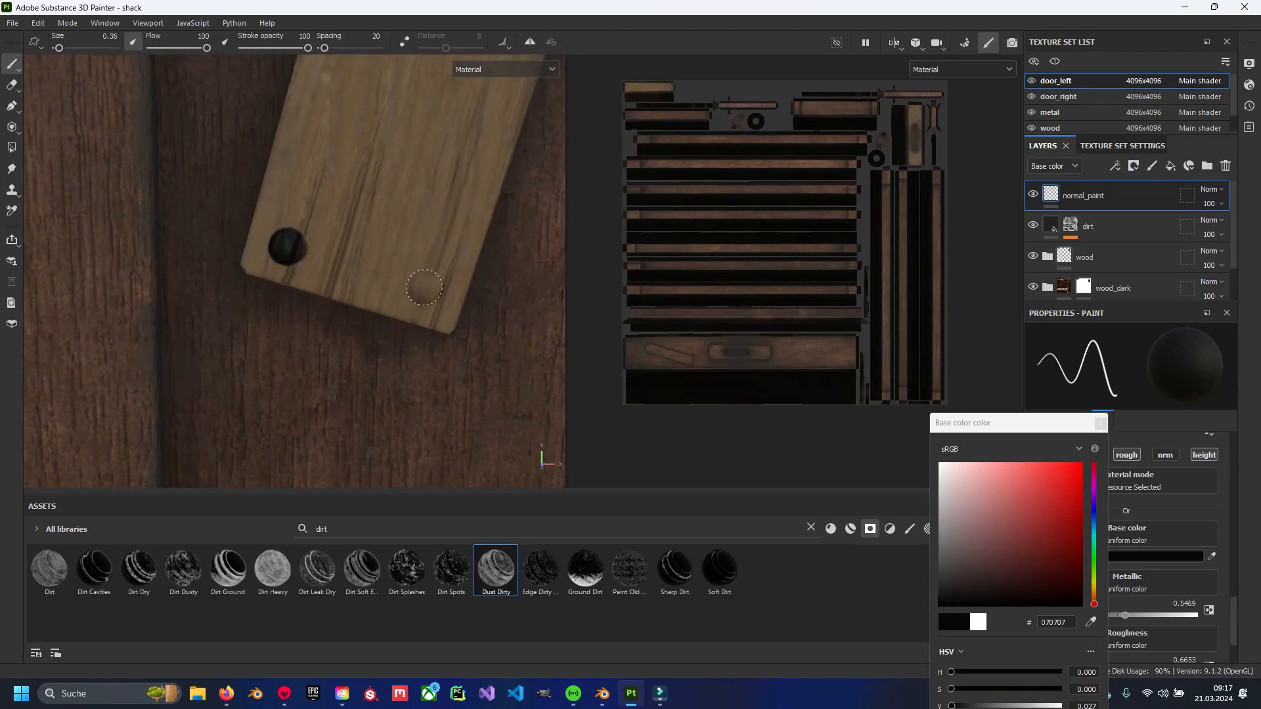
{"action": "left_click_drag", "start_coordinate": [299, 197], "coordinate": [319, 350], "text": "alt"}
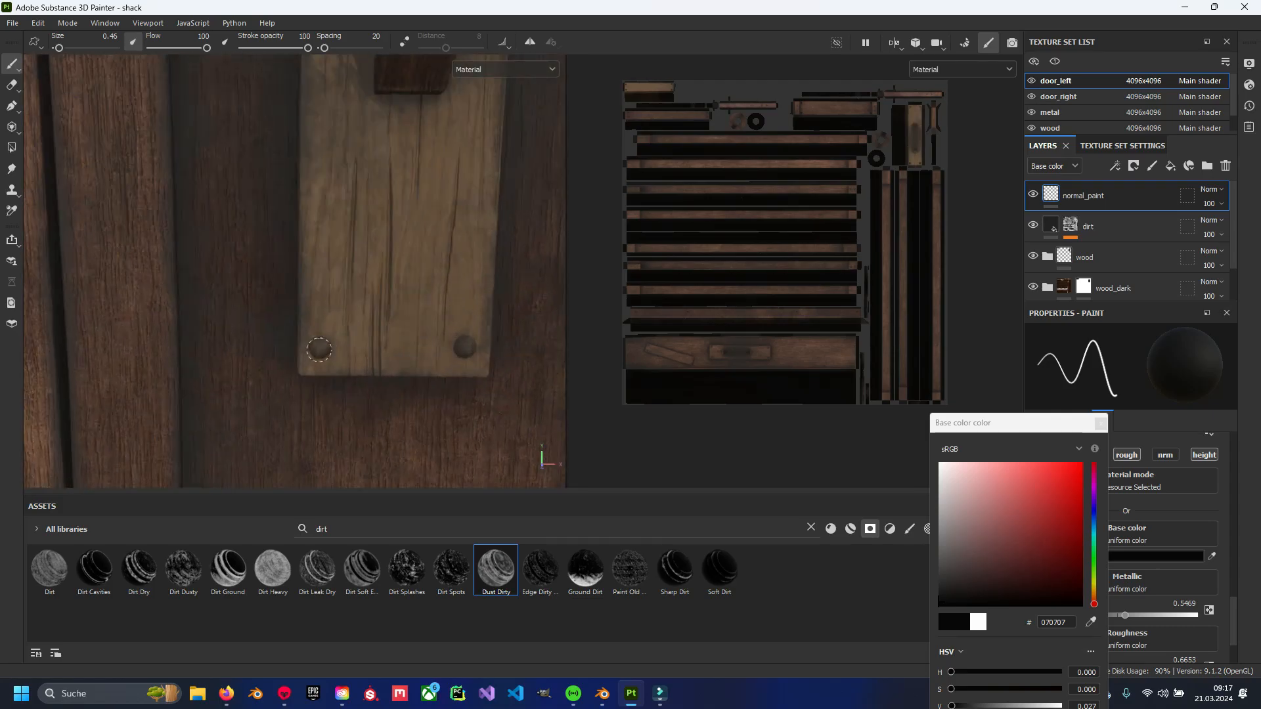
Paint the nails on the handle board and the bolts at the right end of the left door's bottom crossbeam near-black.
{"action": "scroll", "coordinate": [446, 340], "scroll_direction": "down", "scroll_amount": 5}
{"action": "scroll", "coordinate": [284, 275], "scroll_direction": "up", "scroll_amount": 4}
{"action": "left_click", "coordinate": [155, 335]}
{"action": "left_click", "coordinate": [155, 422]}
{"action": "scroll", "coordinate": [276, 283], "scroll_direction": "down", "scroll_amount": 4}
{"action": "scroll", "coordinate": [394, 295], "scroll_direction": "up", "scroll_amount": 4}
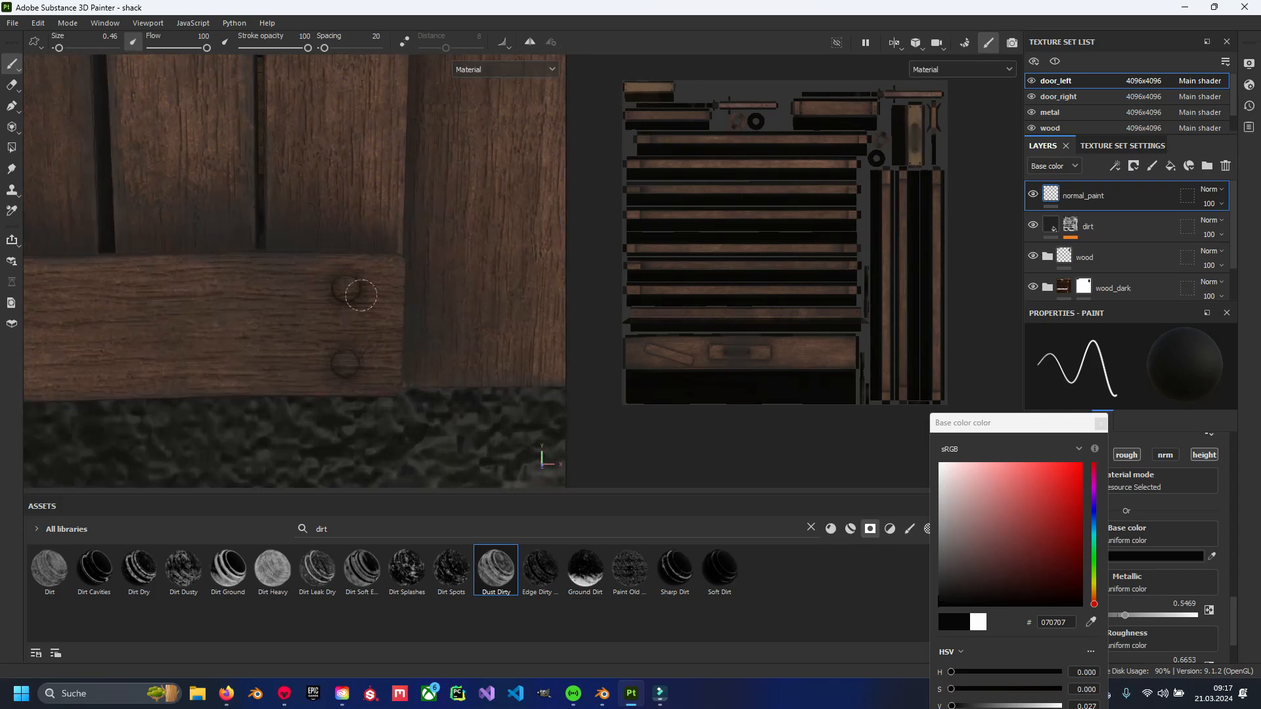
{"action": "left_click", "coordinate": [346, 285]}
{"action": "left_click", "coordinate": [346, 340]}
Paint the bolt heads along the left door's outer vertical frame board near-black.
{"action": "scroll", "coordinate": [360, 234], "scroll_direction": "down", "scroll_amount": 4}
{"action": "middle_click_drag", "start_coordinate": [360, 234], "coordinate": [460, 459], "text": "alt"}
{"action": "scroll", "coordinate": [328, 223], "scroll_direction": "up", "scroll_amount": 5}
{"action": "left_click", "coordinate": [316, 261]}
{"action": "scroll", "coordinate": [314, 396], "scroll_direction": "down", "scroll_amount": 3}
{"action": "middle_click_drag", "start_coordinate": [314, 396], "coordinate": [323, 91], "text": "alt"}
{"action": "scroll", "coordinate": [332, 372], "scroll_direction": "up", "scroll_amount": 3}
{"action": "middle_click_drag", "start_coordinate": [328, 315], "coordinate": [326, 147], "text": "alt"}
{"action": "left_click", "coordinate": [335, 204]}
{"action": "scroll", "coordinate": [335, 203], "scroll_direction": "down", "scroll_amount": 4}
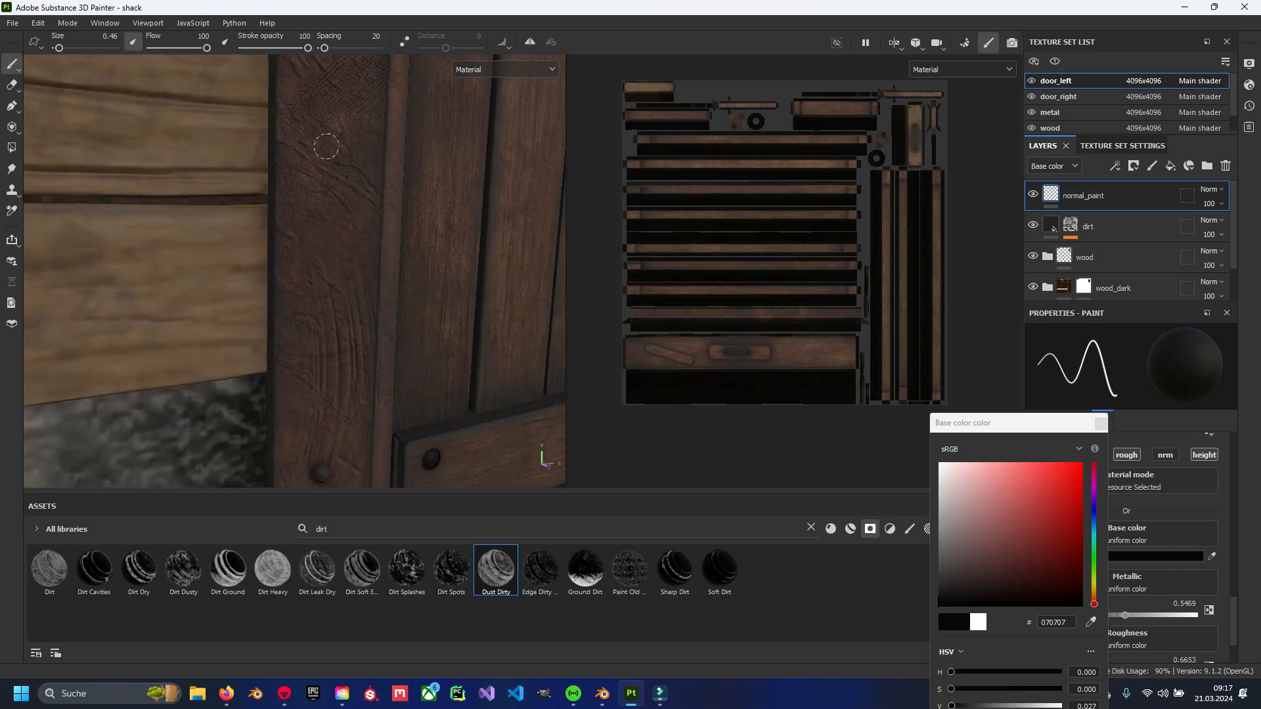
Paint the two rivets on the left door's left metal strap near-black with a smaller brush.
{"action": "scroll", "coordinate": [355, 430], "scroll_direction": "down", "scroll_amount": 3}
{"action": "middle_click_drag", "start_coordinate": [355, 430], "coordinate": [373, 299], "text": "alt"}
{"action": "left_click_drag", "start_coordinate": [372, 298], "coordinate": [328, 299], "text": "alt"}
{"action": "middle_click_drag", "start_coordinate": [328, 197], "coordinate": [282, 420], "text": "alt"}
{"action": "middle_click_drag", "start_coordinate": [197, 217], "coordinate": [420, 296], "text": "alt"}
{"action": "scroll", "coordinate": [419, 296], "scroll_direction": "up", "scroll_amount": 6}
{"action": "right_click_drag", "start_coordinate": [236, 299], "coordinate": [220, 298], "text": "ctrl"}
{"action": "left_click", "coordinate": [236, 298]}
{"action": "left_click", "coordinate": [240, 420]}
Paint the two rivets on the left door's right metal strap near-black.
{"action": "scroll", "coordinate": [241, 394], "scroll_direction": "down", "scroll_amount": 6}
{"action": "middle_click_drag", "start_coordinate": [522, 289], "coordinate": [421, 158], "text": "alt"}
{"action": "scroll", "coordinate": [420, 158], "scroll_direction": "up", "scroll_amount": 4}
{"action": "left_click", "coordinate": [399, 143]}
{"action": "left_click", "coordinate": [395, 276]}
{"action": "scroll", "coordinate": [295, 304], "scroll_direction": "down", "scroll_amount": 4}
{"action": "middle_click_drag", "start_coordinate": [296, 304], "coordinate": [151, 282], "text": "alt"}
{"action": "scroll", "coordinate": [295, 296], "scroll_direction": "down", "scroll_amount": 4}
{"action": "scroll", "coordinate": [342, 223], "scroll_direction": "up", "scroll_amount": 3}
Switch to the door_right texture set and keep the same near-black base color for its normal_paint layer.
{"action": "double_click", "coordinate": [1055, 621]}
{"action": "left_click", "coordinate": [1100, 424]}
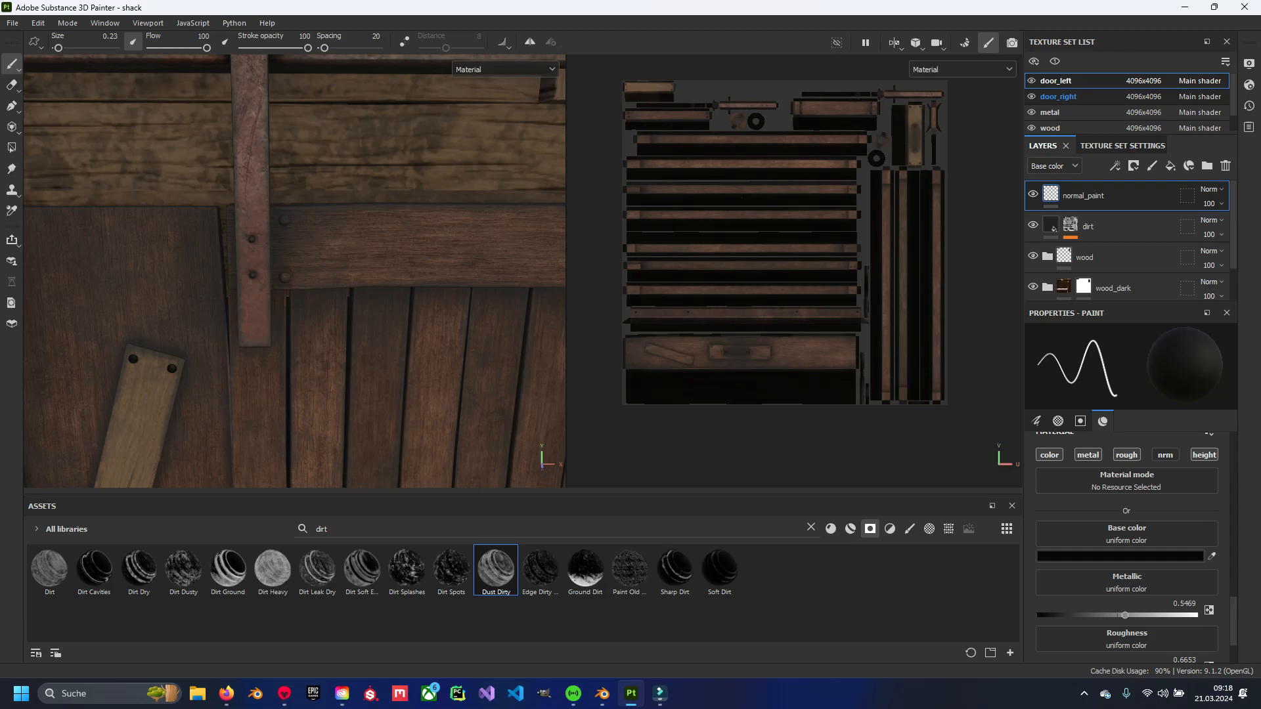
{"action": "left_click", "coordinate": [1058, 97]}
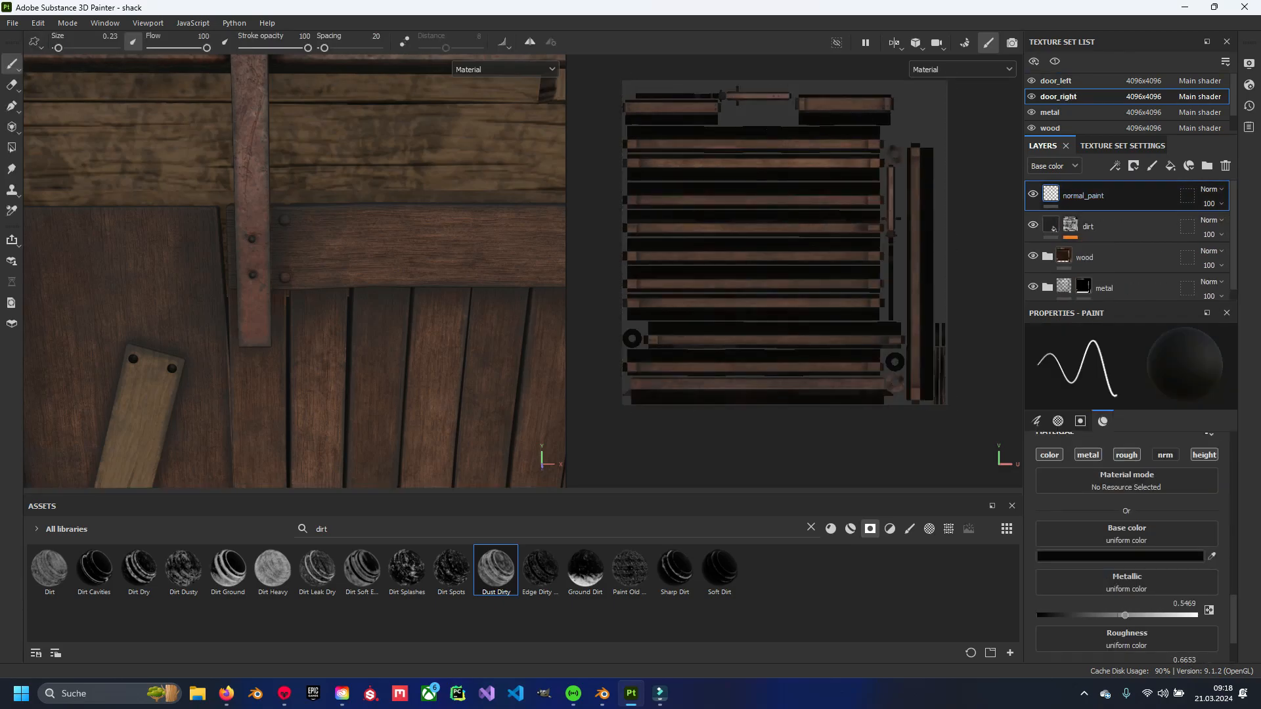
{"action": "scroll", "coordinate": [1126, 545], "scroll_direction": "down", "scroll_amount": 1}
{"action": "scroll", "coordinate": [1126, 545], "scroll_direction": "up", "scroll_amount": 1}
{"action": "left_click", "coordinate": [1120, 557]}
{"action": "left_click", "coordinate": [1100, 423]}
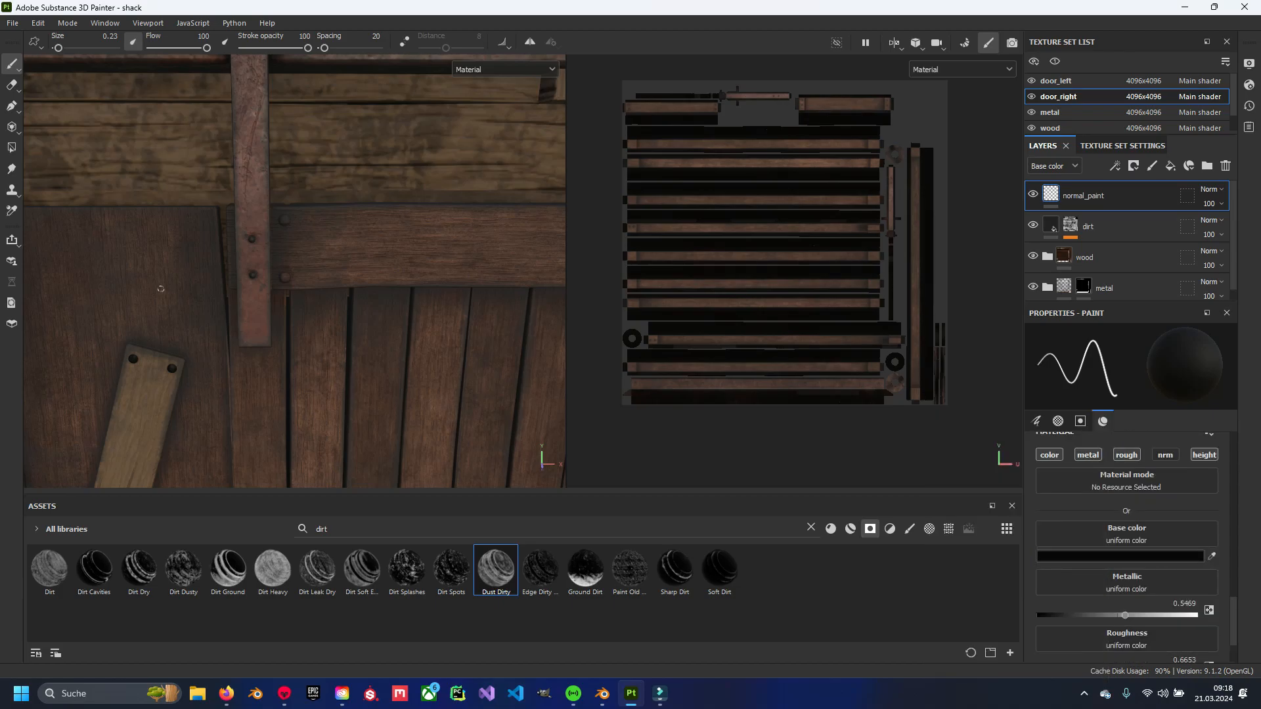
Paint the right door's left strap rivets and the bolts at the left end of its top crossbeam near-black.
{"action": "scroll", "coordinate": [284, 206], "scroll_direction": "up", "scroll_amount": 5}
{"action": "left_click", "coordinate": [207, 288]}
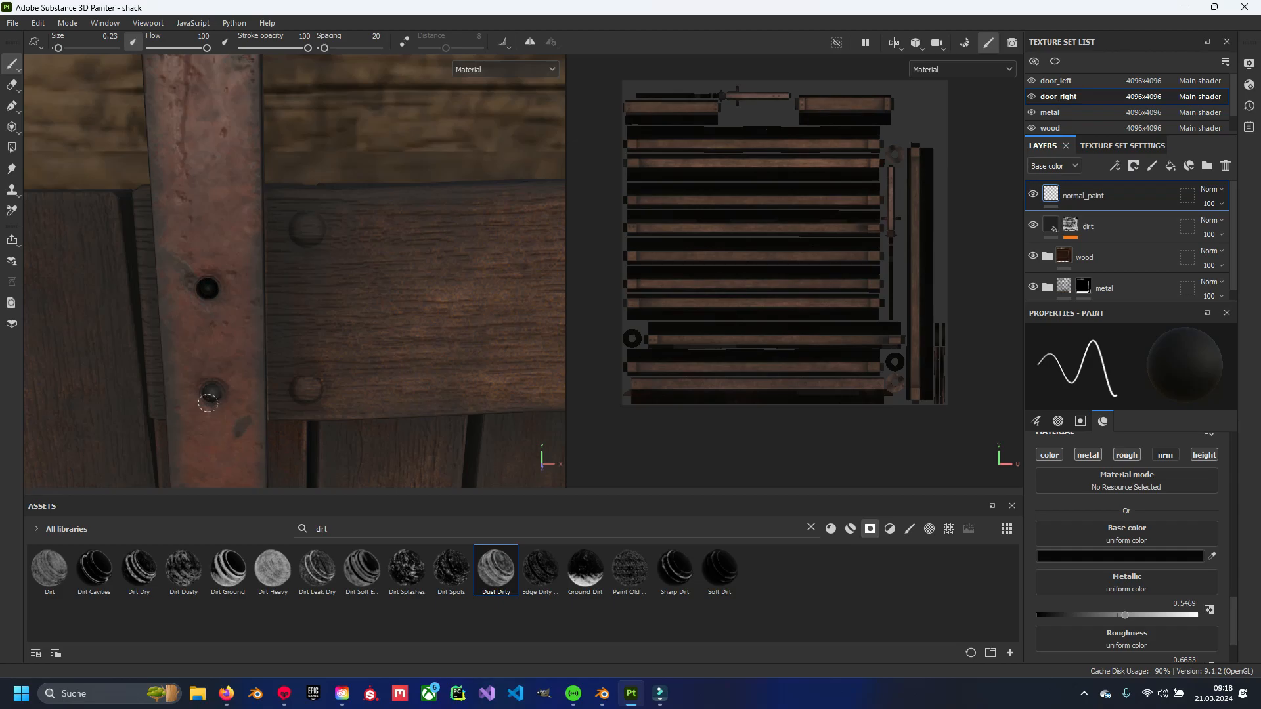
{"action": "right_click_drag", "start_coordinate": [305, 230], "coordinate": [301, 234], "text": "ctrl"}
{"action": "left_click", "coordinate": [305, 230]}
{"action": "key", "text": "ctrl+z"}
{"action": "left_click", "coordinate": [306, 228]}
{"action": "scroll", "coordinate": [308, 276], "scroll_direction": "down", "scroll_amount": 5}
Paint the bolts at the right end of the right door's top crossbeam and the top bolt of its side frame near-black.
{"action": "middle_click_drag", "start_coordinate": [499, 269], "coordinate": [228, 254], "text": "alt"}
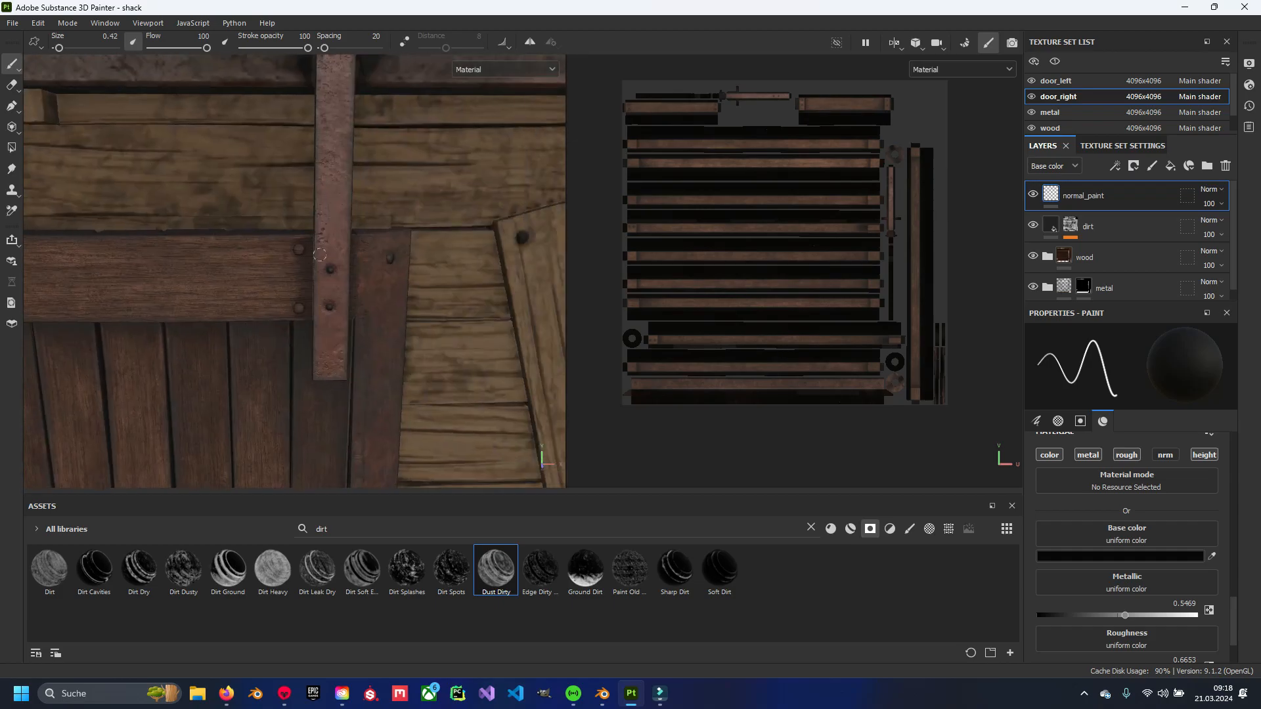
{"action": "scroll", "coordinate": [322, 245], "scroll_direction": "up", "scroll_amount": 5}
{"action": "left_click", "coordinate": [247, 239]}
{"action": "left_click", "coordinate": [242, 414]}
{"action": "right_click_drag", "start_coordinate": [242, 415], "coordinate": [224, 414], "text": "ctrl"}
{"action": "mouse_move", "coordinate": [348, 308]}
{"action": "left_mouse_down", "text": "alt"}
{"action": "mouse_move", "coordinate": [543, 451]}
{"action": "mouse_move", "coordinate": [389, 286]}
{"action": "left_mouse_up", "text": "alt"}
{"action": "right_click_drag", "start_coordinate": [389, 287], "coordinate": [403, 286], "text": "ctrl"}
{"action": "left_click", "coordinate": [389, 286]}
Paint the remaining bolt heads further down the right door's side frame near-black.
{"action": "scroll", "coordinate": [383, 378], "scroll_direction": "down", "scroll_amount": 5}
{"action": "middle_click_drag", "start_coordinate": [383, 378], "coordinate": [332, 230], "text": "alt"}
{"action": "scroll", "coordinate": [329, 394], "scroll_direction": "up", "scroll_amount": 5}
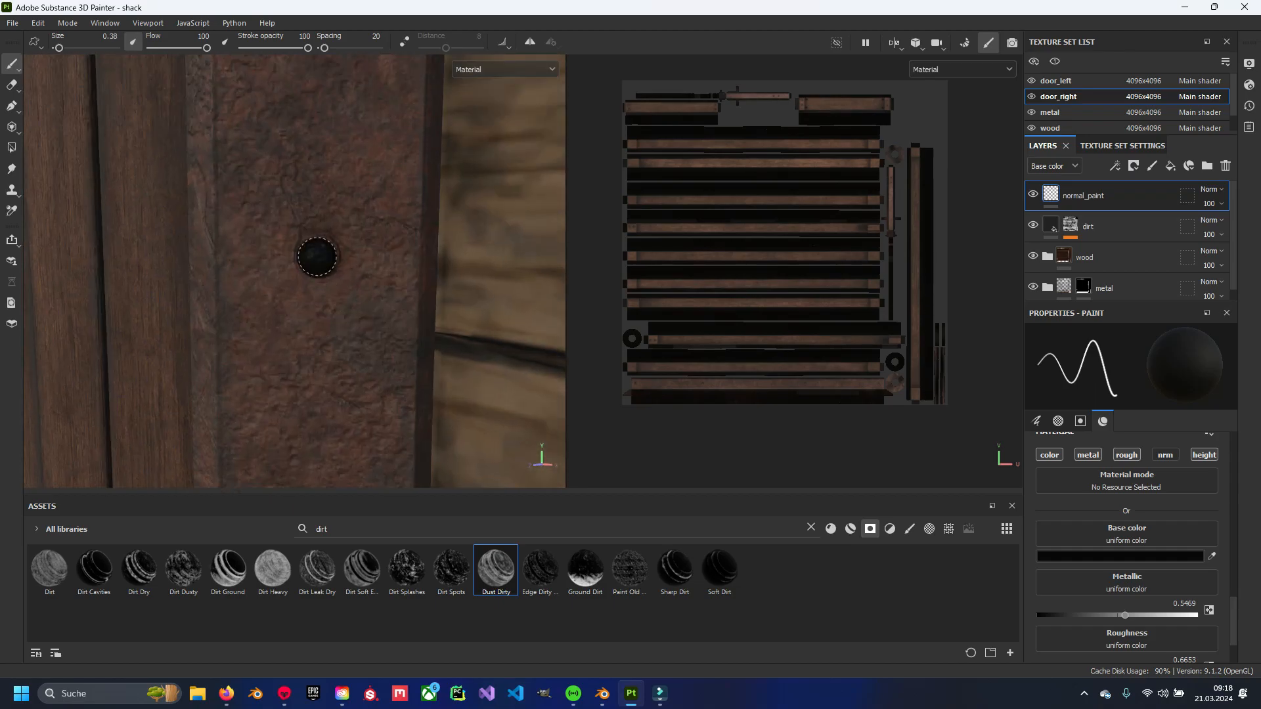
{"action": "left_click", "coordinate": [318, 256]}
{"action": "scroll", "coordinate": [320, 355], "scroll_direction": "down", "scroll_amount": 7}
{"action": "middle_click_drag", "start_coordinate": [320, 355], "coordinate": [303, 280], "text": "alt"}
{"action": "scroll", "coordinate": [304, 281], "scroll_direction": "up", "scroll_amount": 5}
{"action": "mouse_move", "coordinate": [324, 281]}
{"action": "right_mouse_down", "text": "ctrl"}
{"action": "mouse_move", "coordinate": [377, 281]}
{"action": "mouse_move", "coordinate": [277, 281]}
{"action": "right_mouse_up", "text": "ctrl"}
{"action": "left_click", "coordinate": [324, 281]}
Paint the two bolt heads at the right end of the right door's bottom crossbeam near-black.
{"action": "mouse_move", "coordinate": [324, 281]}
{"action": "left_mouse_down", "text": "alt"}
{"action": "mouse_move", "coordinate": [304, 304]}
{"action": "mouse_move", "coordinate": [324, 314]}
{"action": "left_mouse_up", "text": "alt"}
{"action": "scroll", "coordinate": [323, 313], "scroll_direction": "down", "scroll_amount": 5}
{"action": "middle_click_drag", "start_coordinate": [259, 295], "coordinate": [307, 284], "text": "alt"}
{"action": "scroll", "coordinate": [307, 284], "scroll_direction": "up", "scroll_amount": 5}
{"action": "left_click", "coordinate": [306, 284]}
{"action": "left_click", "coordinate": [313, 412]}
{"action": "scroll", "coordinate": [312, 412], "scroll_direction": "down", "scroll_amount": 3}
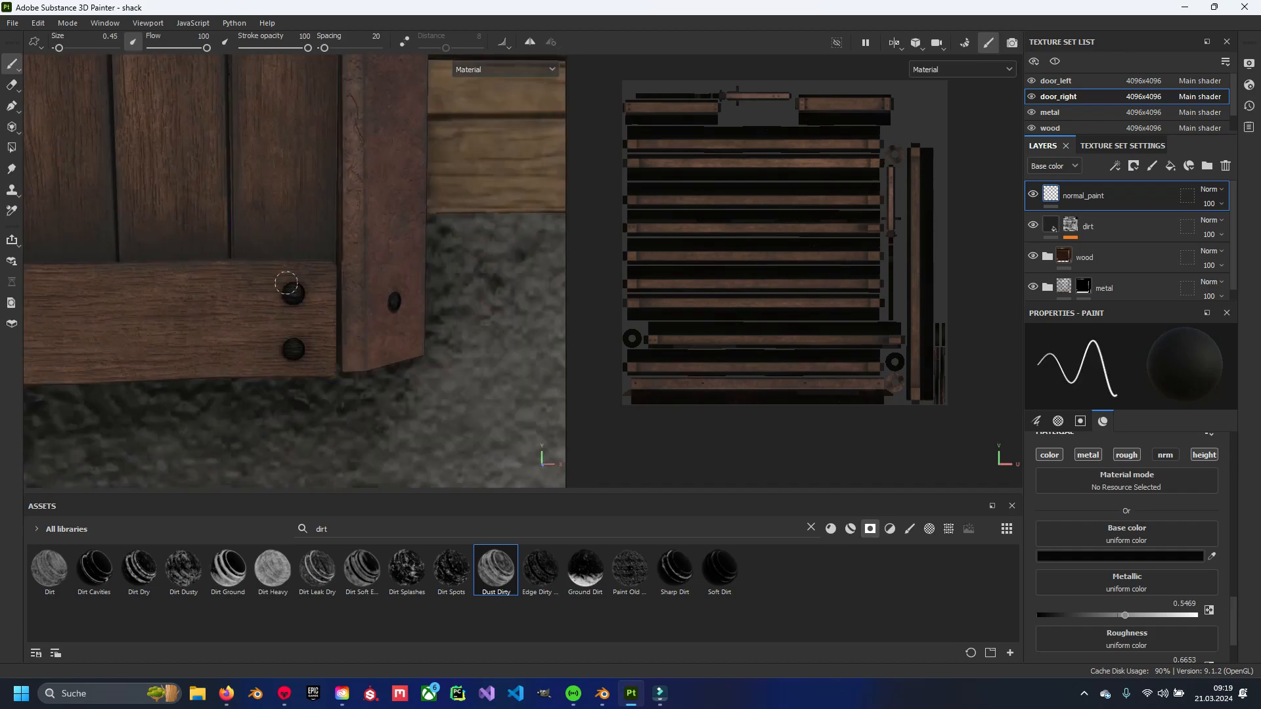
Save the shack project.
{"action": "middle_click_drag", "start_coordinate": [197, 296], "coordinate": [289, 256], "text": "alt"}
{"action": "scroll", "coordinate": [289, 255], "scroll_direction": "up", "scroll_amount": 5}
{"action": "scroll", "coordinate": [289, 255], "scroll_direction": "down", "scroll_amount": 8}
{"action": "key", "text": "ctrl+s"}
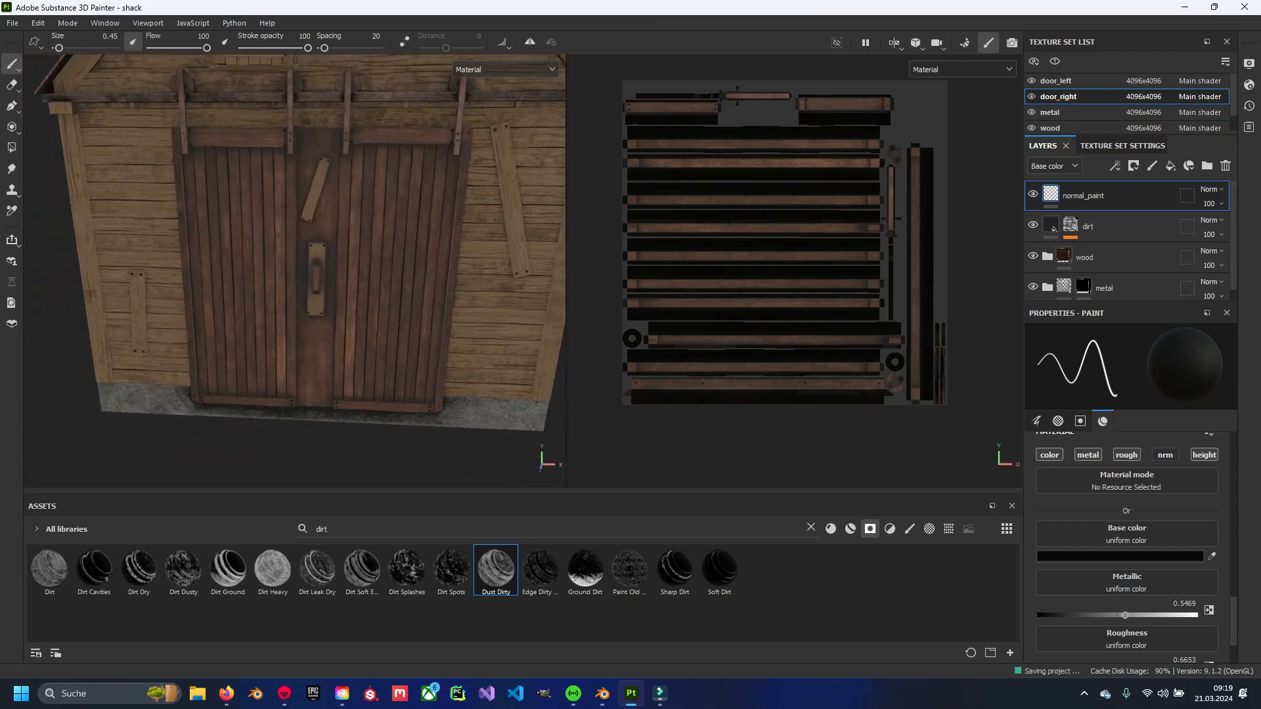
Examine the shack's front and the corner of its concrete base.
{"action": "scroll", "coordinate": [289, 256], "scroll_direction": "down", "scroll_amount": 4}
{"action": "mouse_move", "coordinate": [331, 268]}
{"action": "left_mouse_down", "text": "alt"}
{"action": "mouse_move", "coordinate": [217, 296]}
{"action": "mouse_move", "coordinate": [315, 256]}
{"action": "mouse_move", "coordinate": [309, 276]}
{"action": "mouse_move", "coordinate": [367, 279]}
{"action": "mouse_move", "coordinate": [401, 315]}
{"action": "mouse_move", "coordinate": [341, 289]}
{"action": "left_mouse_up", "text": "alt"}
{"action": "middle_click_drag", "start_coordinate": [341, 289], "coordinate": [314, 261], "text": "alt"}
{"action": "scroll", "coordinate": [378, 368], "scroll_direction": "up", "scroll_amount": 4}
{"action": "middle_click_drag", "start_coordinate": [348, 335], "coordinate": [555, 236], "text": "alt"}
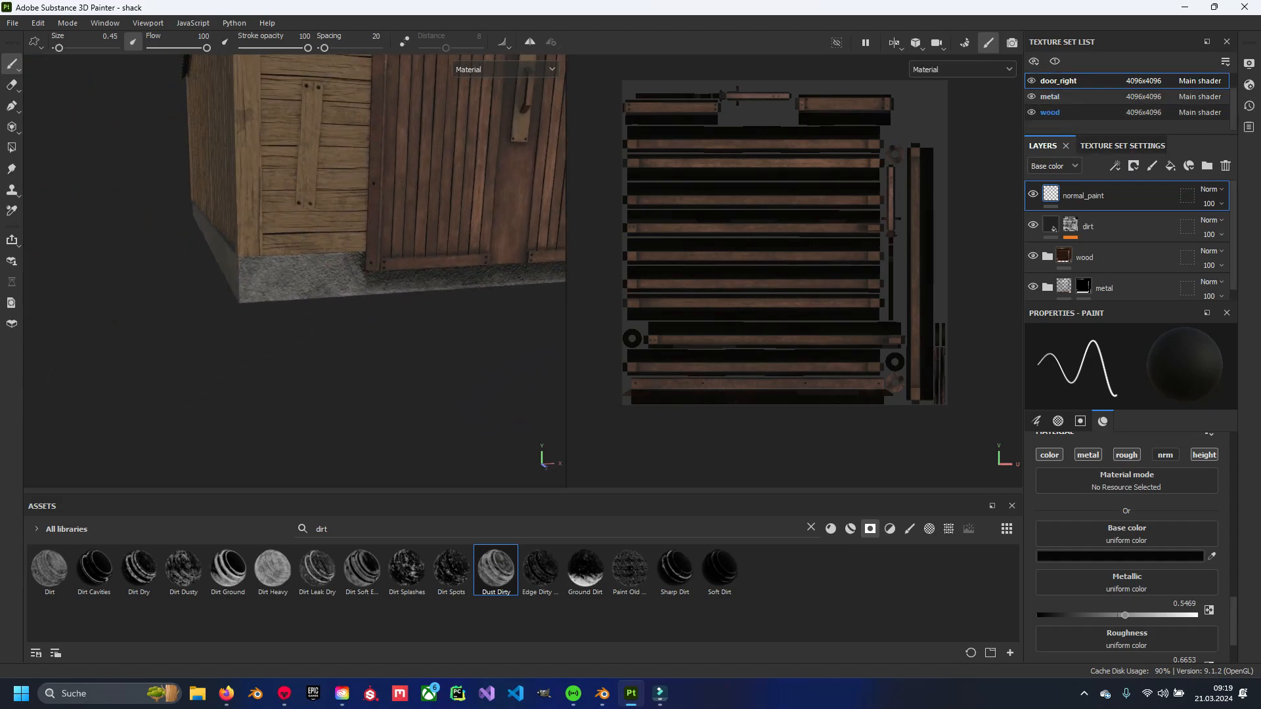
{"action": "scroll", "coordinate": [1083, 105], "scroll_direction": "down", "scroll_amount": 1}
{"action": "left_click_drag", "start_coordinate": [329, 276], "coordinate": [432, 307], "text": "alt"}
{"action": "scroll", "coordinate": [350, 294], "scroll_direction": "up", "scroll_amount": 2}
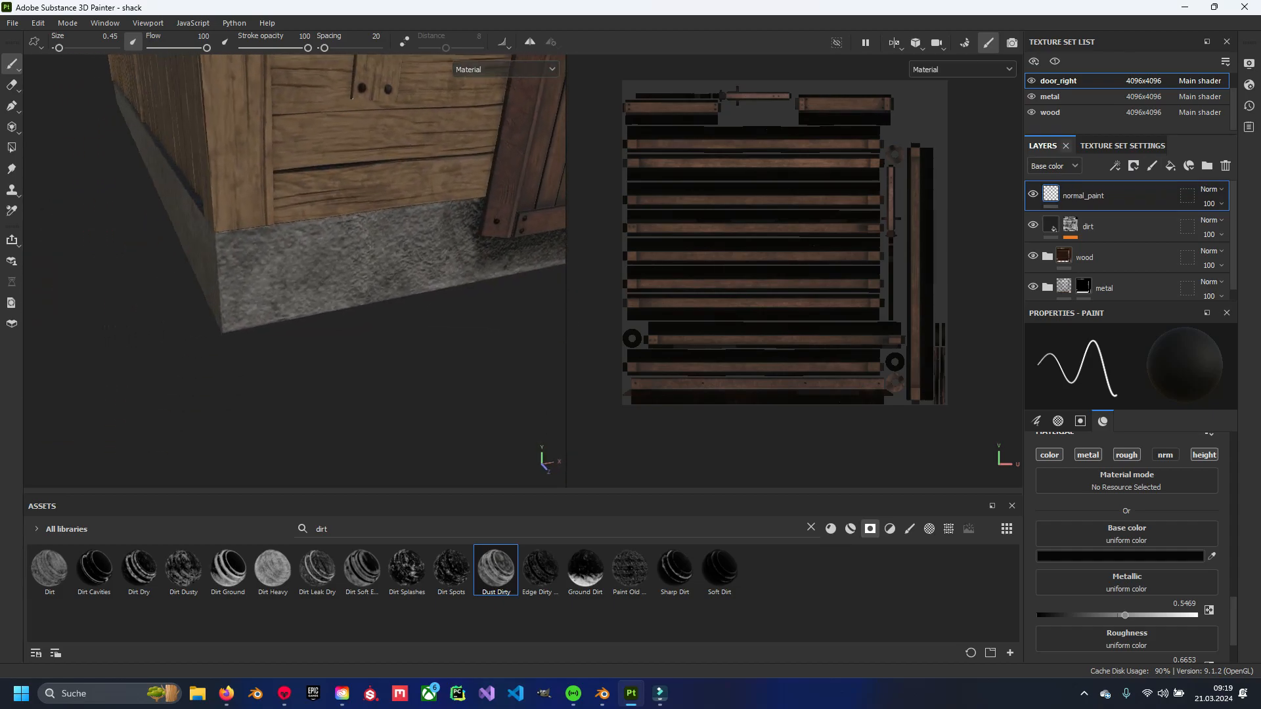
Look through the wood texture set's layers for the material of the concrete base.
{"action": "left_click", "coordinate": [1077, 113]}
{"action": "scroll", "coordinate": [1126, 256], "scroll_direction": "down", "scroll_amount": 3}
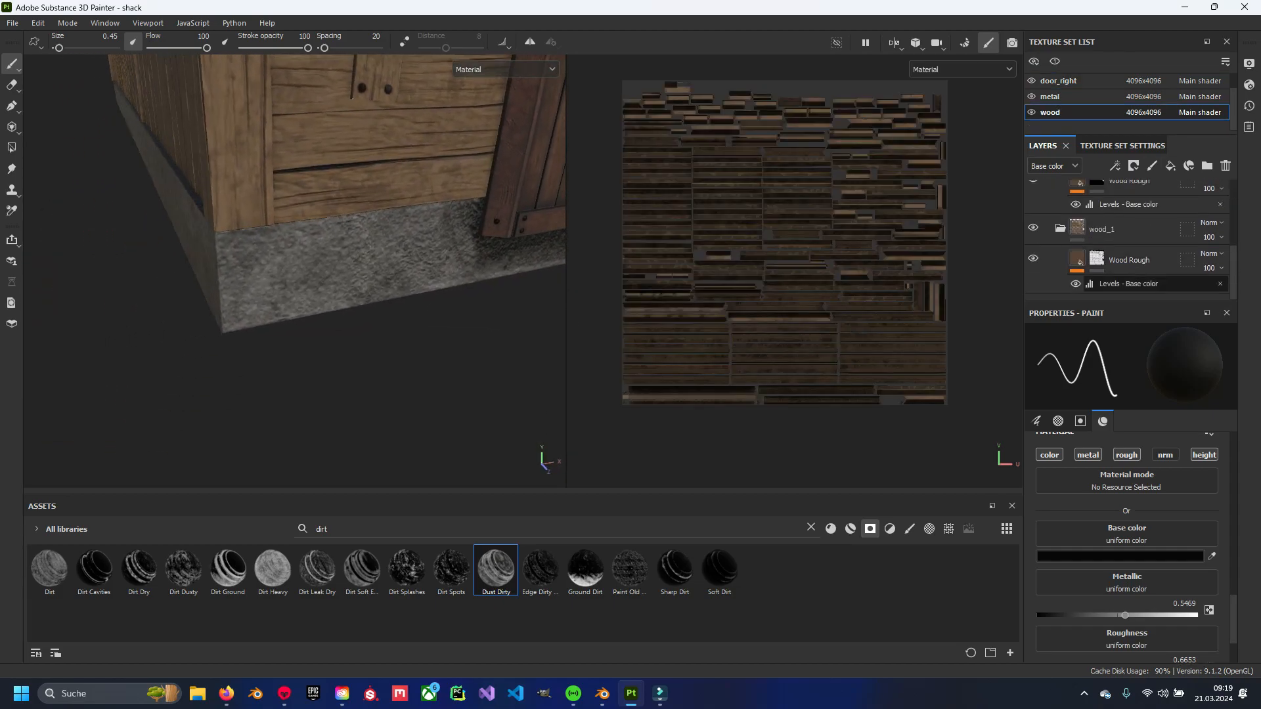
{"action": "scroll", "coordinate": [1127, 249], "scroll_direction": "up", "scroll_amount": 3}
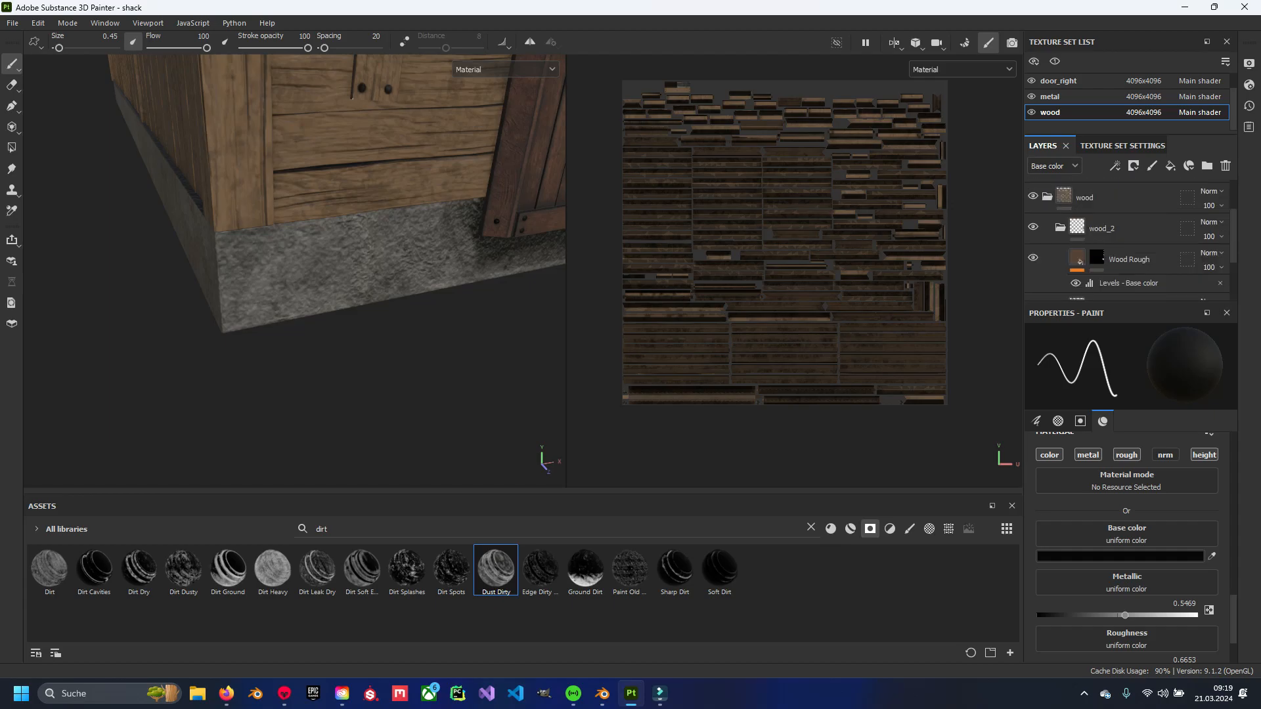
{"action": "scroll", "coordinate": [1116, 263], "scroll_direction": "up", "scroll_amount": 2}
{"action": "scroll", "coordinate": [1051, 112], "scroll_direction": "up", "scroll_amount": 1}
Briefly hide the metal texture set, restore it, and open the fill settings of its Concrete Plain Brushed layer.
{"action": "left_click", "coordinate": [1031, 112]}
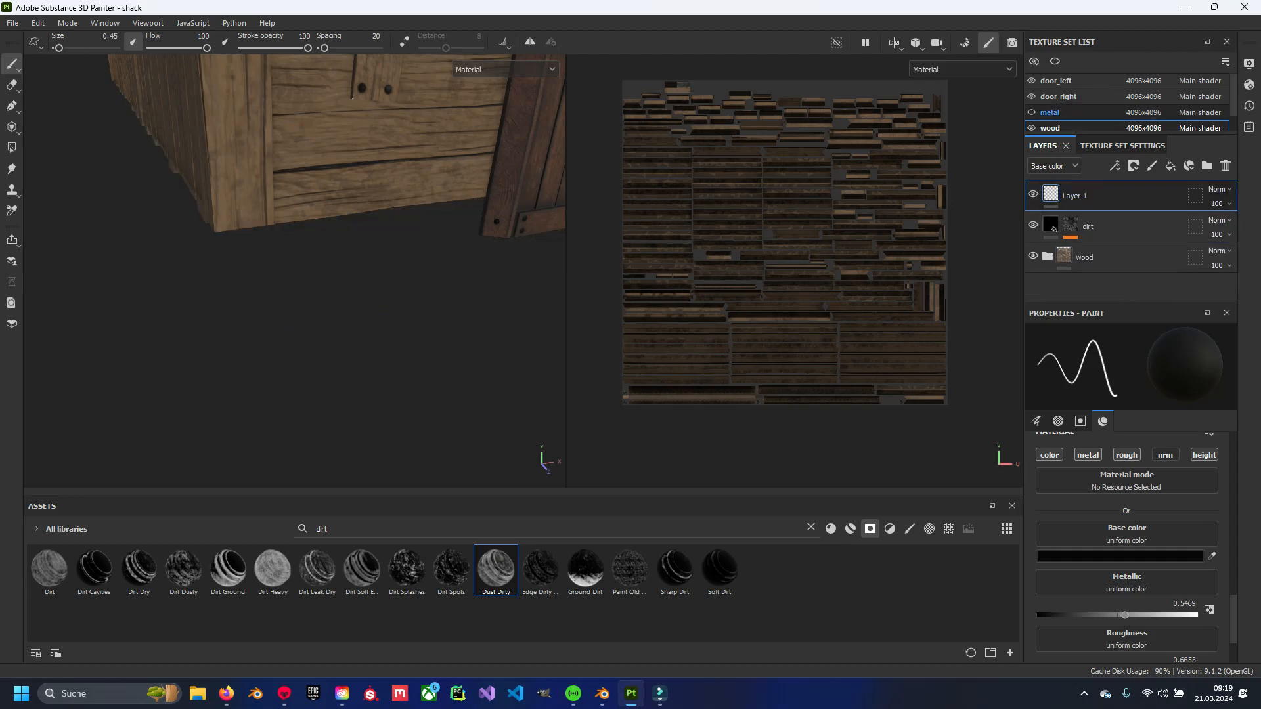
{"action": "left_click", "coordinate": [1049, 112]}
{"action": "left_click", "coordinate": [1031, 112]}
{"action": "scroll", "coordinate": [1126, 256], "scroll_direction": "down", "scroll_amount": 2}
{"action": "left_click", "coordinate": [1083, 215]}
{"action": "left_click", "coordinate": [1064, 216]}
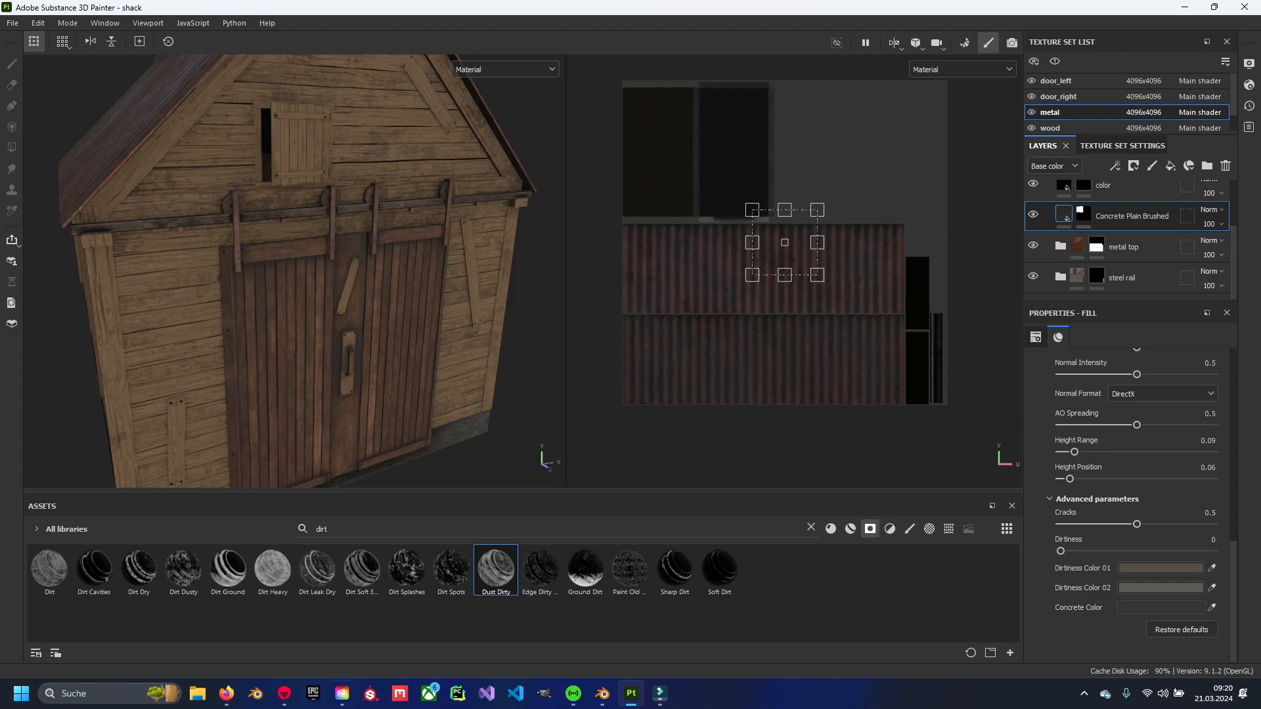
Launch Unreal Engine through the Epic Games launcher and choose the First Person games template.
{"action": "left_click", "coordinate": [312, 693]}
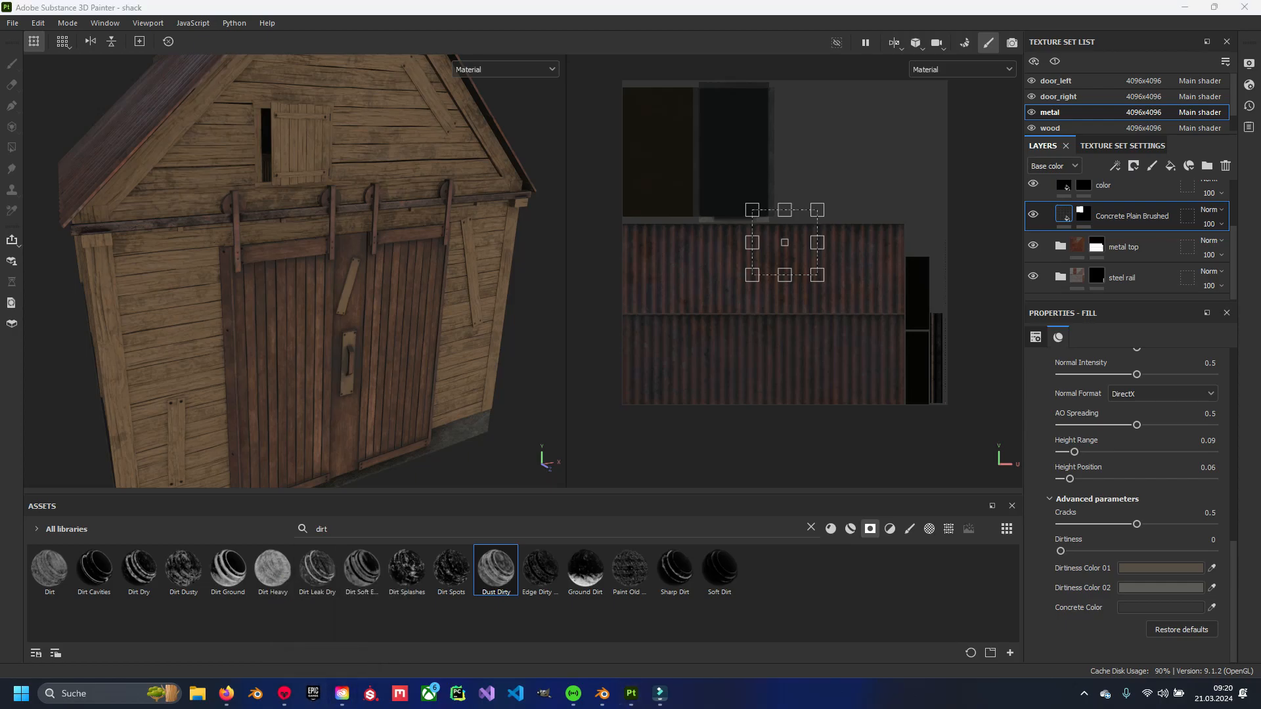
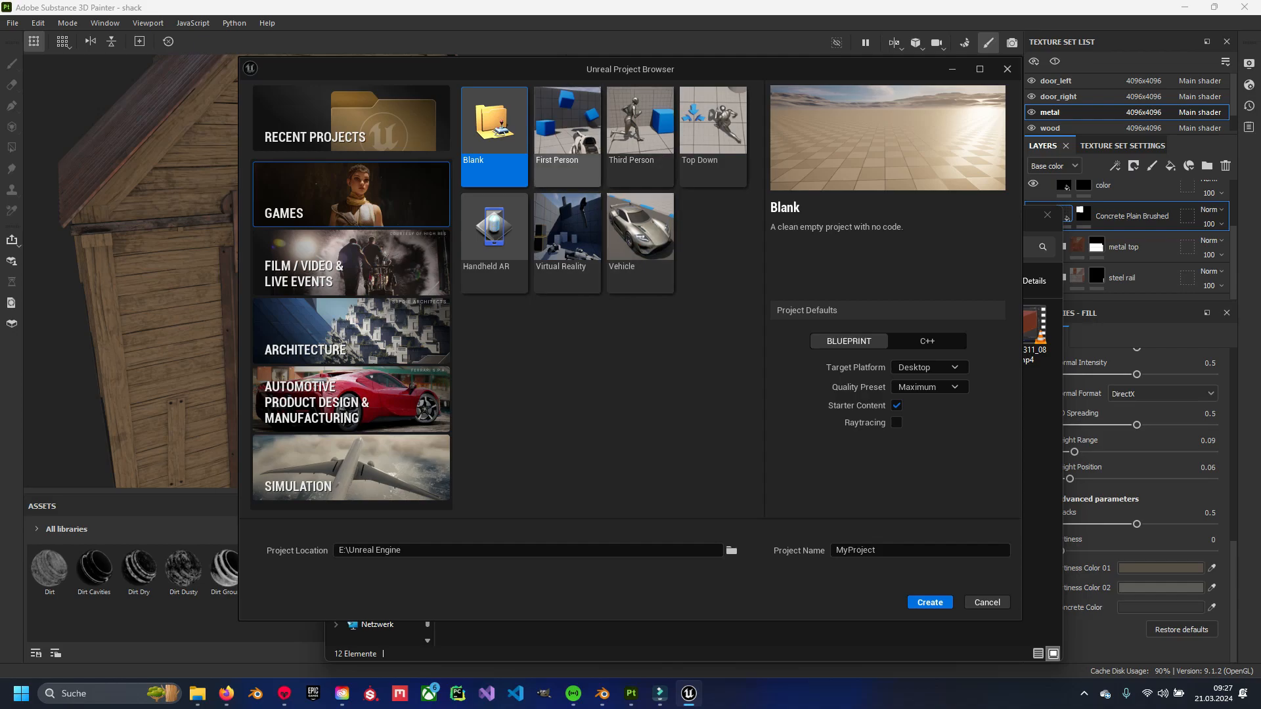
{"action": "left_click", "coordinate": [566, 128]}
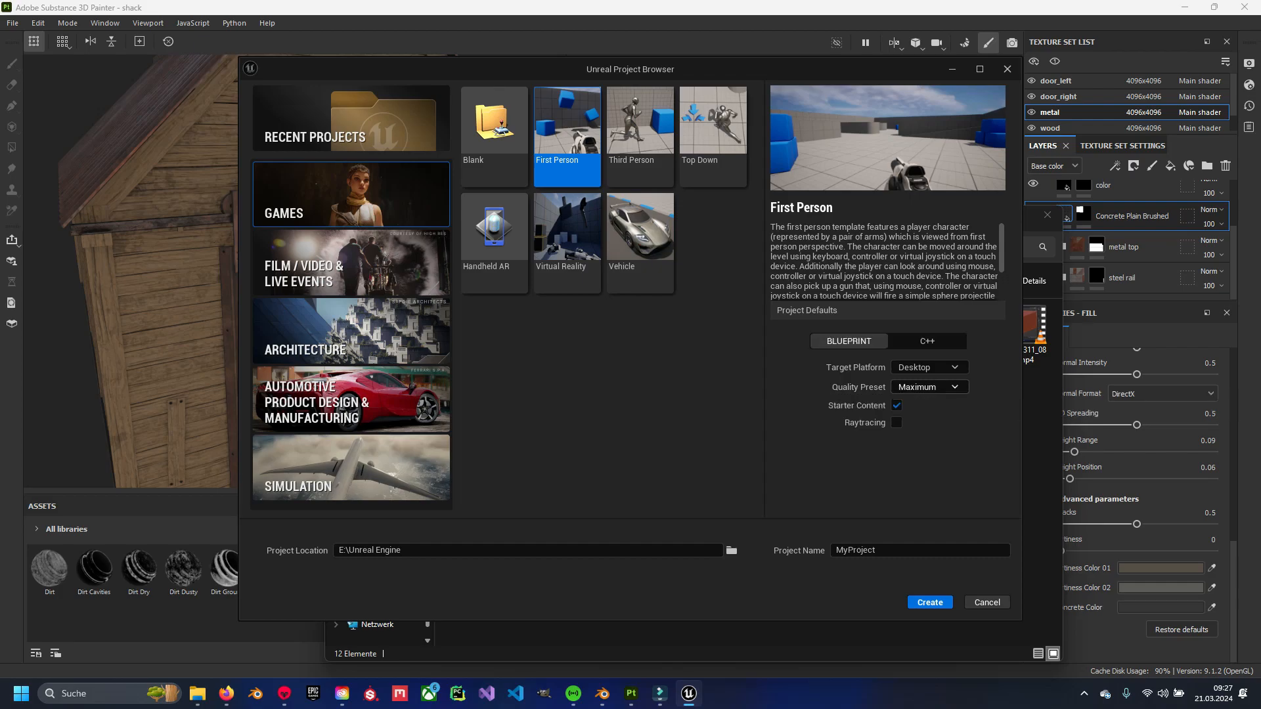
Name the new project Testmap and create it in E:\Unreal Engine.
{"action": "left_click", "coordinate": [719, 550]}
{"action": "key", "text": "Tab"}
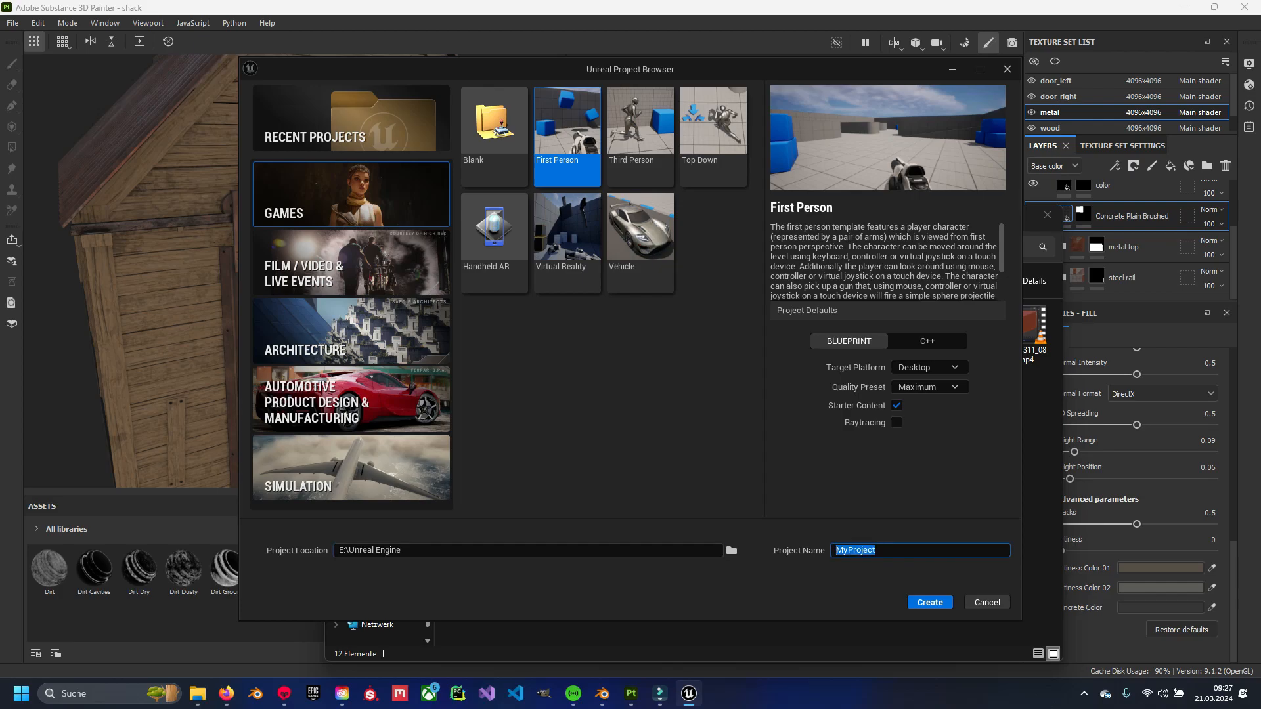
{"action": "type", "text": "TEstmap"}
{"action": "key", "text": "BackSpace"}
{"action": "key", "text": "BackSpace"}
{"action": "key", "text": "BackSpace"}
{"action": "key", "text": "BackSpace"}
{"action": "key", "text": "BackSpace"}
{"action": "type", "text": "estmap"}
{"action": "key", "text": "Return"}
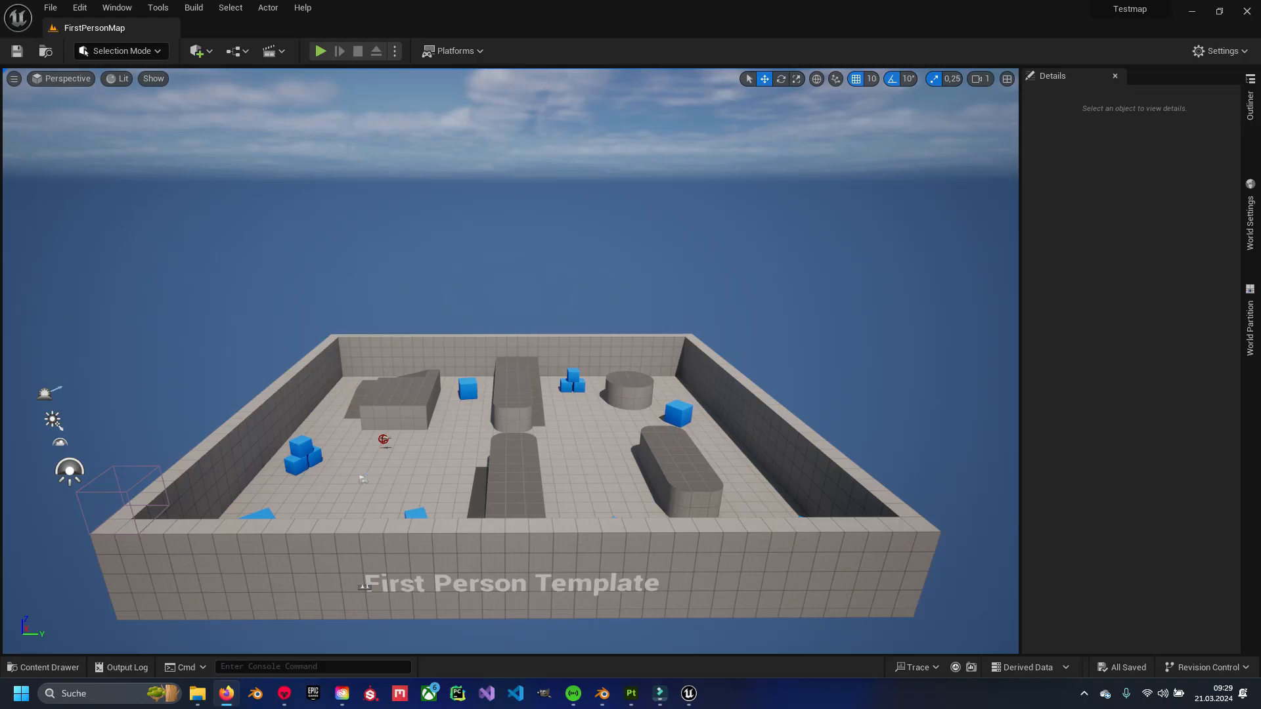
Delete all meshes in the Block01 to Block04 and Cylinder folders from the First Person level.
{"action": "right_click_drag", "start_coordinate": [510, 361], "coordinate": [421, 486]}
{"action": "left_click", "coordinate": [1249, 105]}
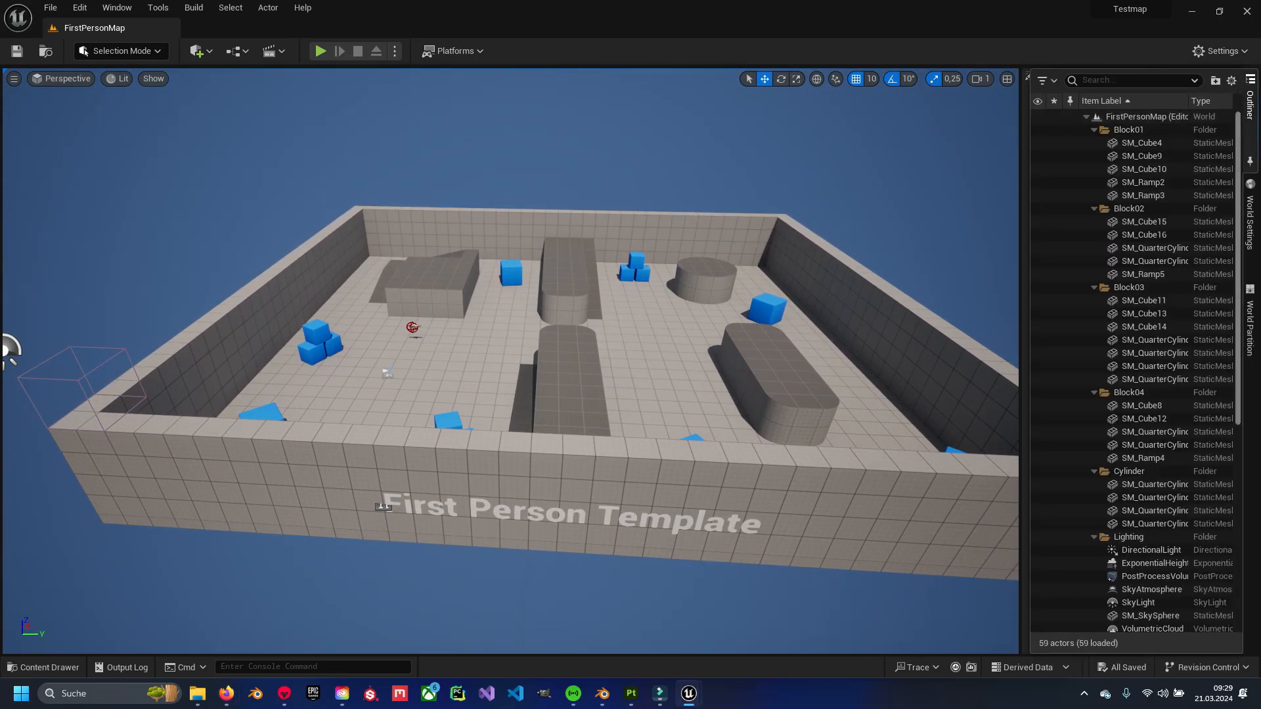
{"action": "left_click", "coordinate": [1142, 142]}
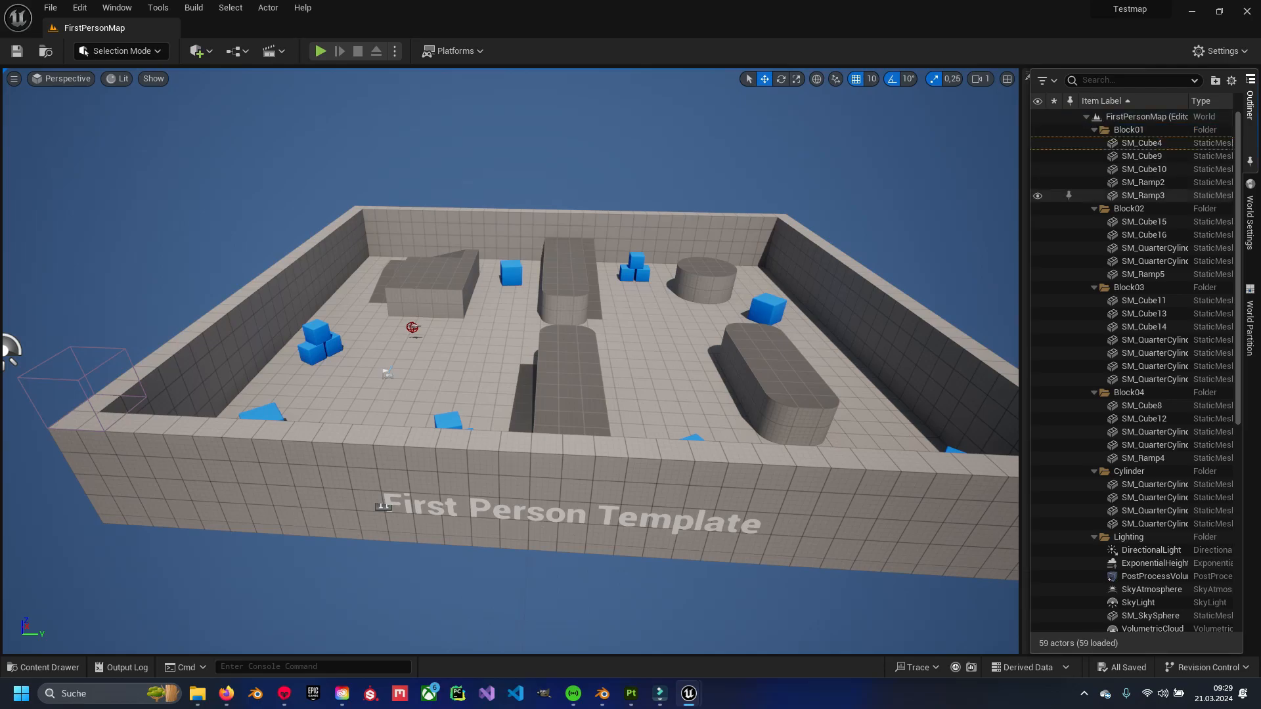
{"action": "left_click", "coordinate": [1142, 195], "text": "shift"}
{"action": "left_click", "coordinate": [1143, 274], "text": "shift"}
{"action": "left_click", "coordinate": [1142, 379], "text": "shift"}
{"action": "left_click", "coordinate": [1143, 457], "text": "shift"}
{"action": "left_click", "coordinate": [1143, 524], "text": "shift"}
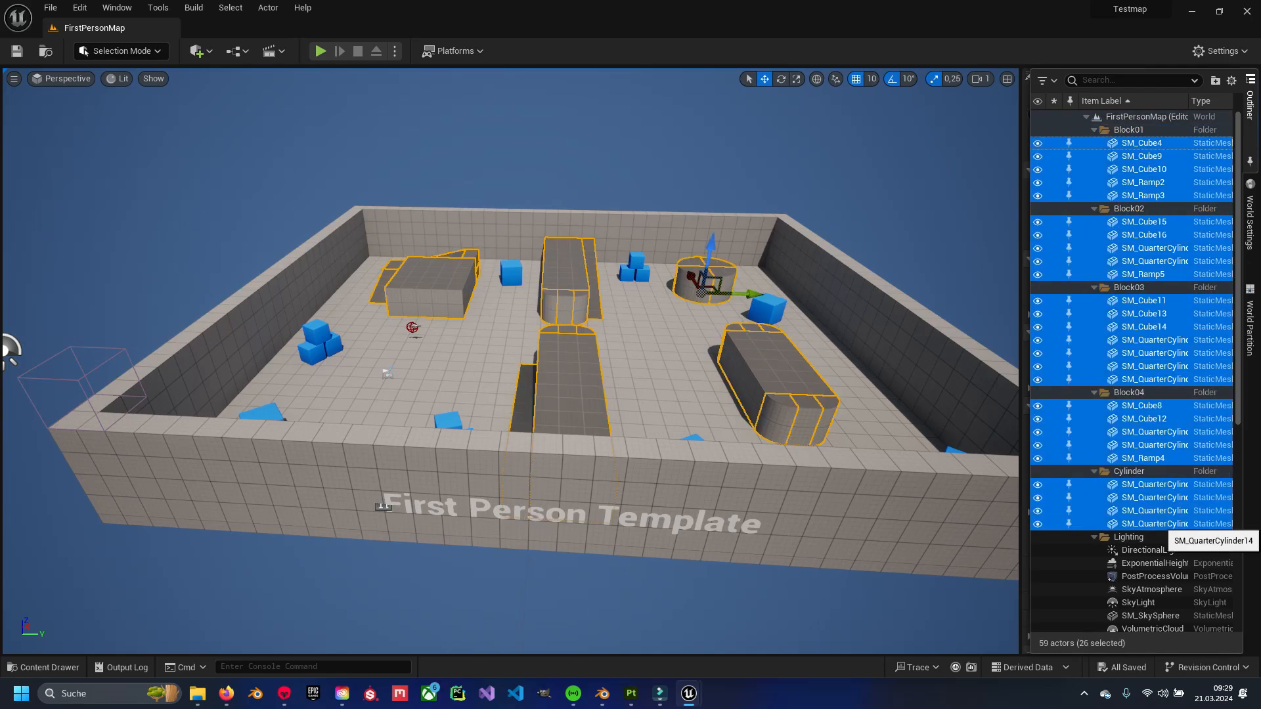
{"action": "key", "text": "Delete"}
Delete the four walls SM_Cube2, SM_Cube3, SM_Cube5 and SM_Cube6 and all simulated chamfer cubes, sparing the floor.
{"action": "left_click", "coordinate": [1143, 313]}
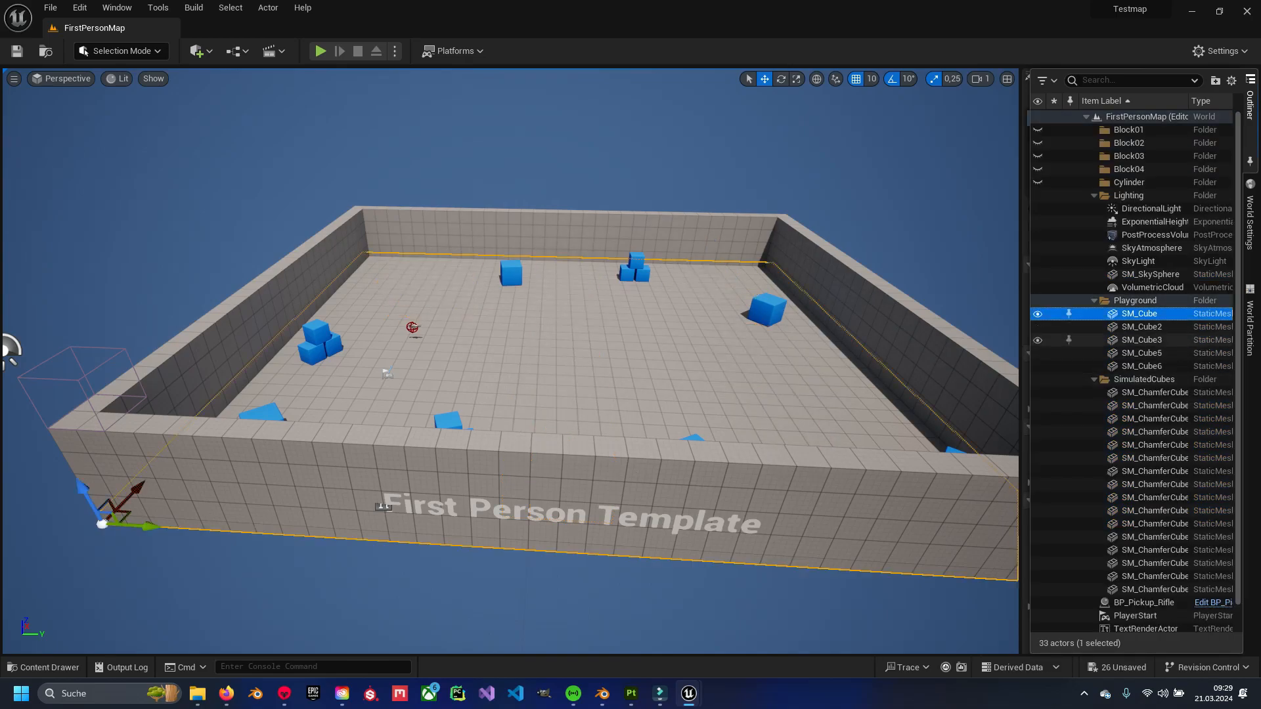
{"action": "left_click", "coordinate": [1143, 366], "text": "shift"}
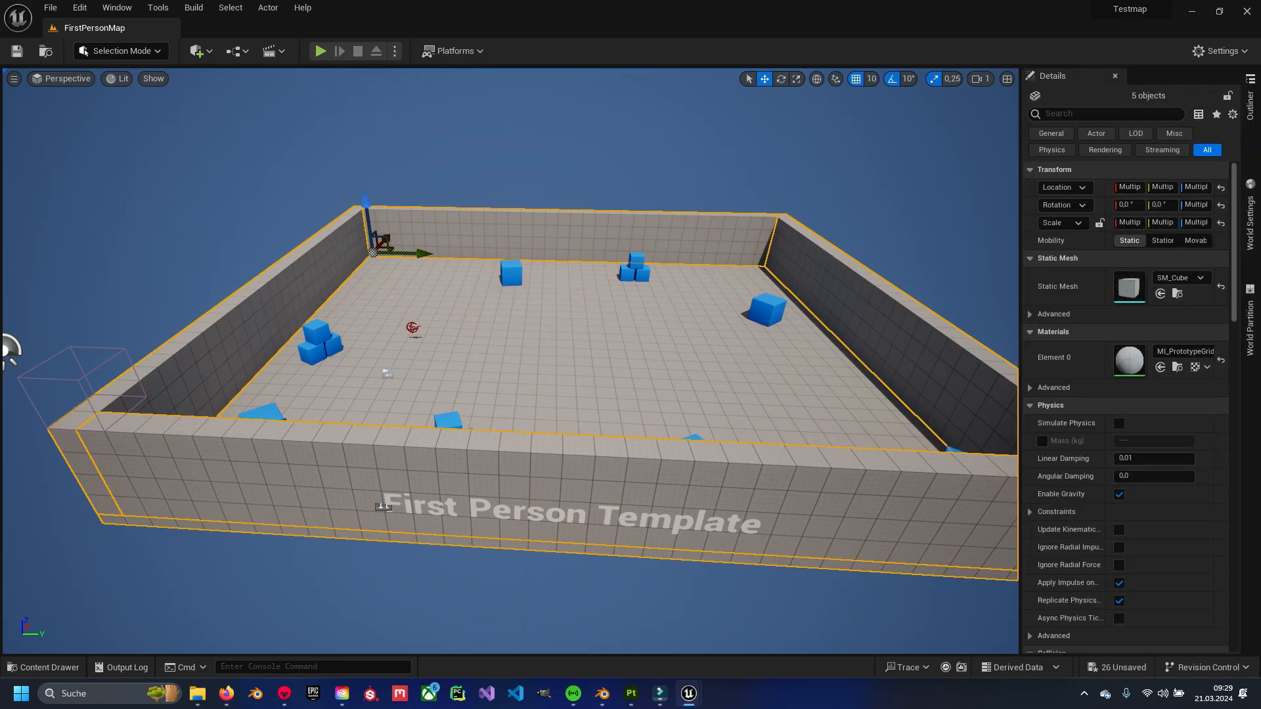
{"action": "left_click", "coordinate": [565, 341]}
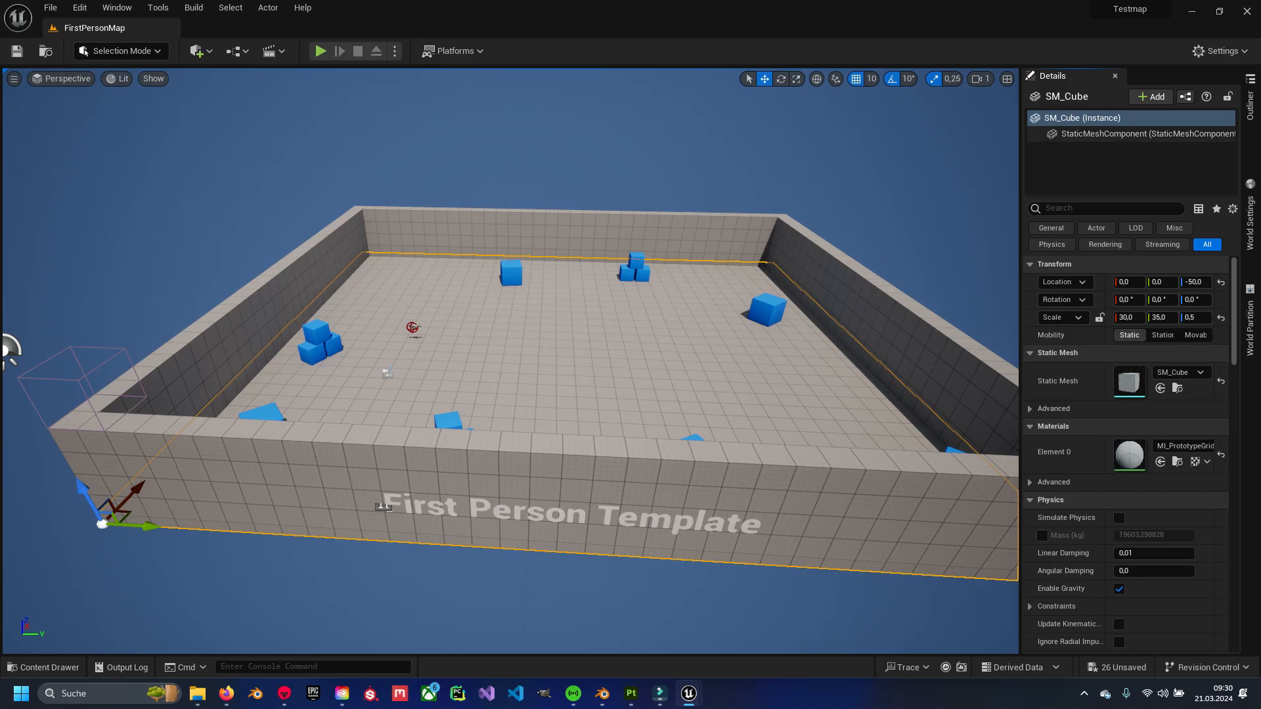
{"action": "left_click", "coordinate": [1249, 105]}
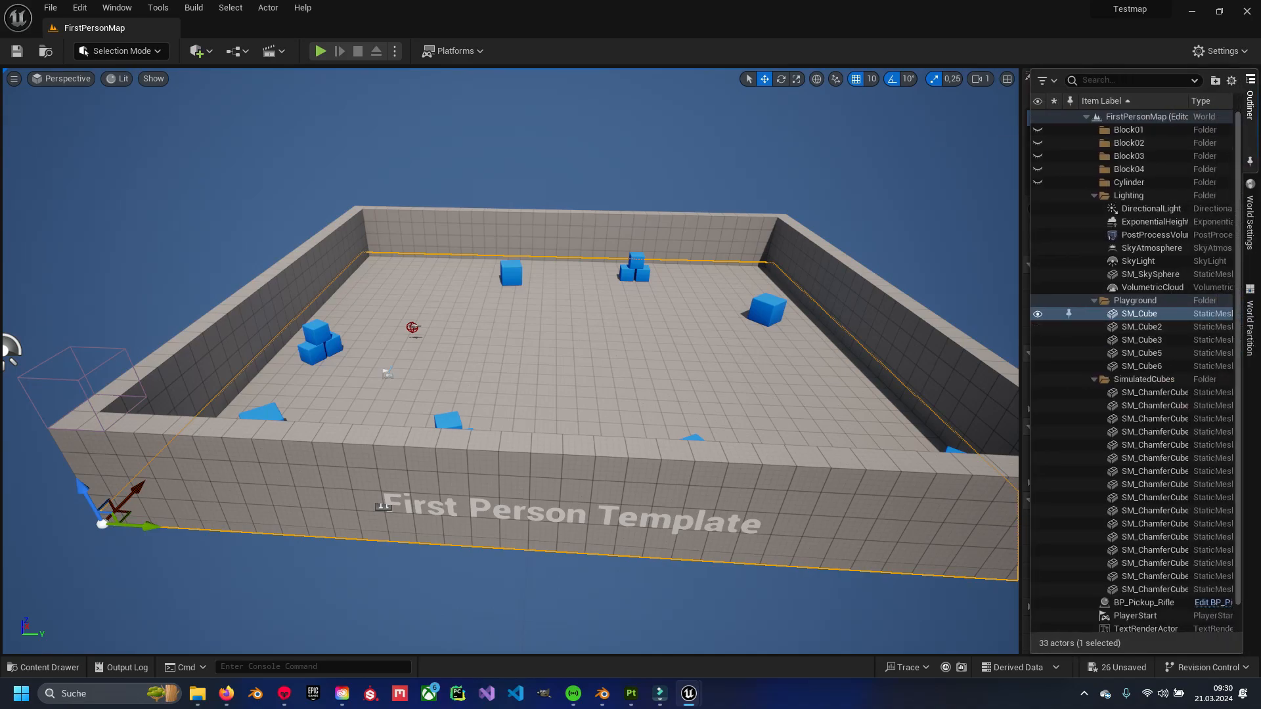
{"action": "left_click", "coordinate": [1142, 327]}
{"action": "left_click", "coordinate": [1141, 353], "text": "shift"}
{"action": "left_click", "coordinate": [1142, 366], "text": "shift"}
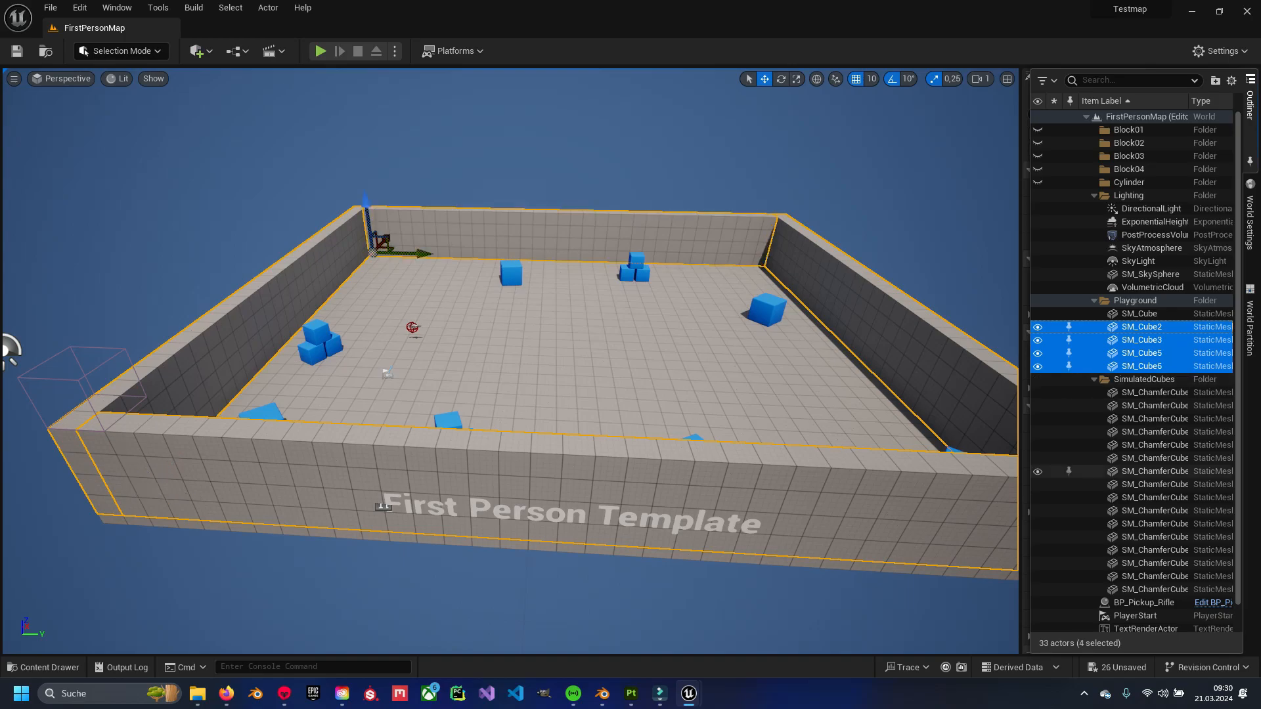
{"action": "left_click", "coordinate": [1155, 589], "text": "shift"}
{"action": "key", "text": "Delete"}
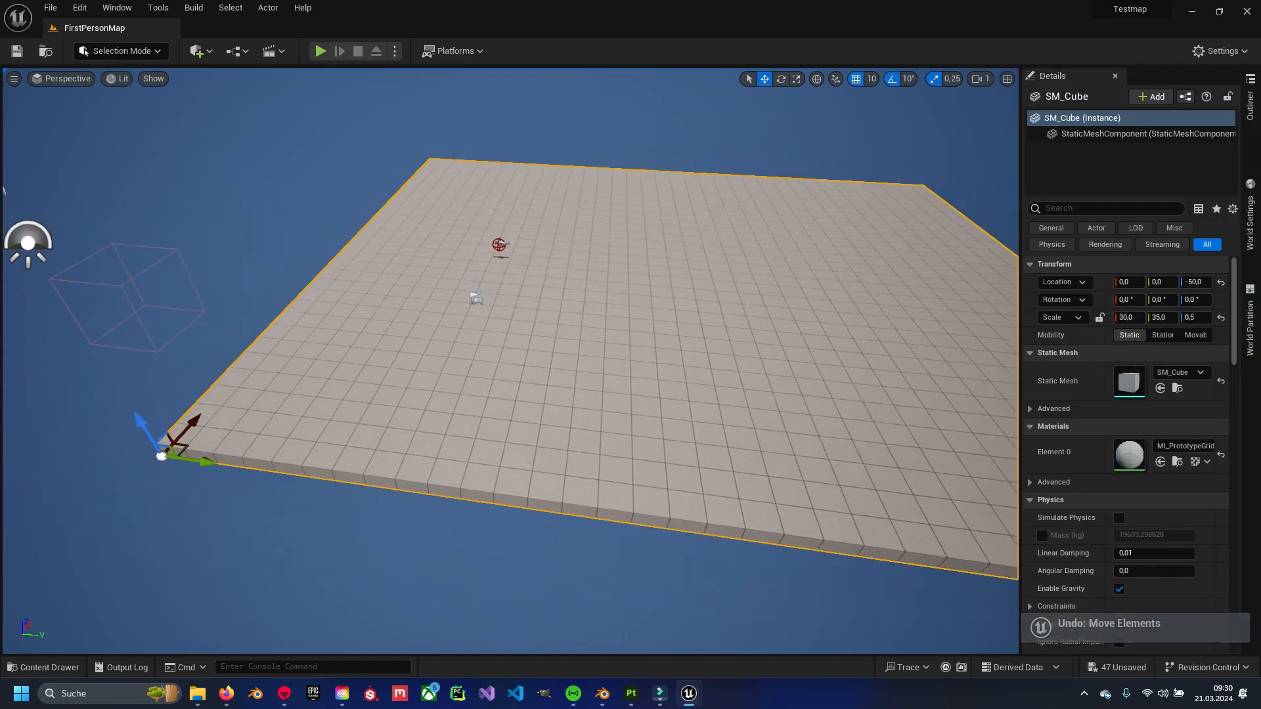
Move the floor slab along the Y axis to about -790.
{"action": "right_click_drag", "start_coordinate": [509, 360], "coordinate": [440, 368]}
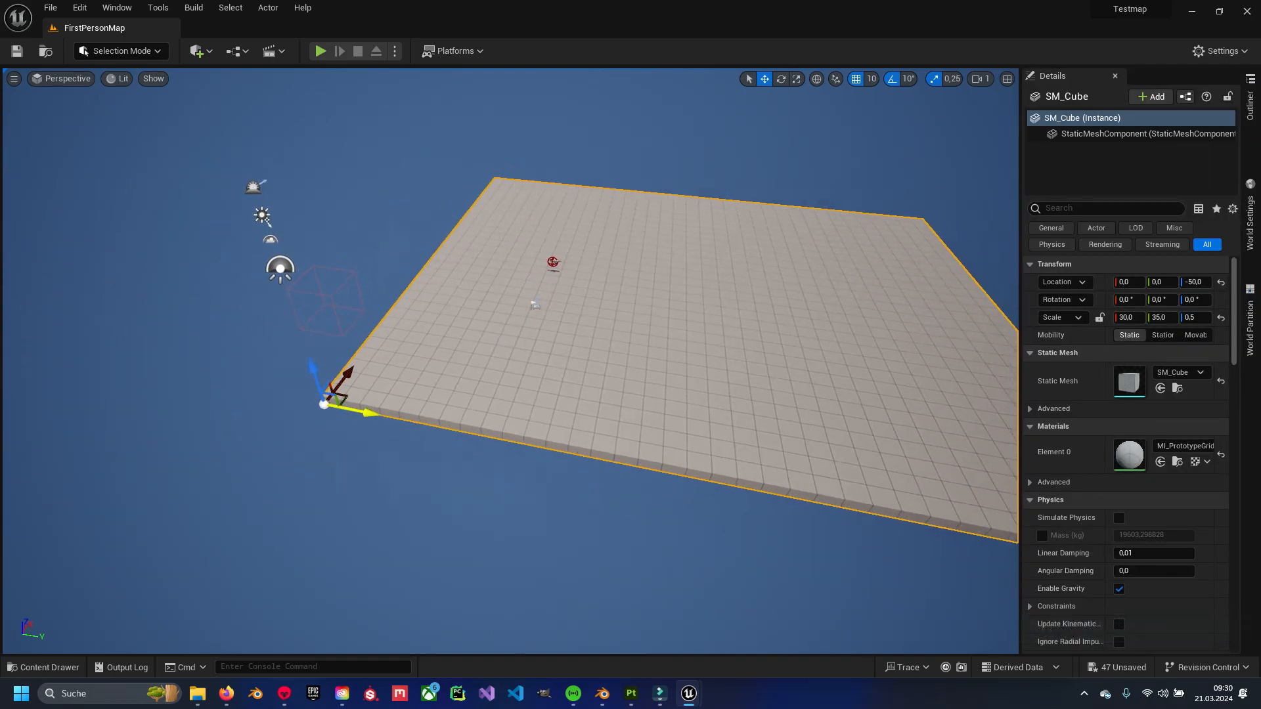
{"action": "left_click_drag", "start_coordinate": [365, 413], "coordinate": [183, 374]}
{"action": "right_click_drag", "start_coordinate": [183, 375], "coordinate": [131, 315]}
Create a folder named custom_asset in the project's Content folder and open it.
{"action": "key", "text": "ctrl+space"}
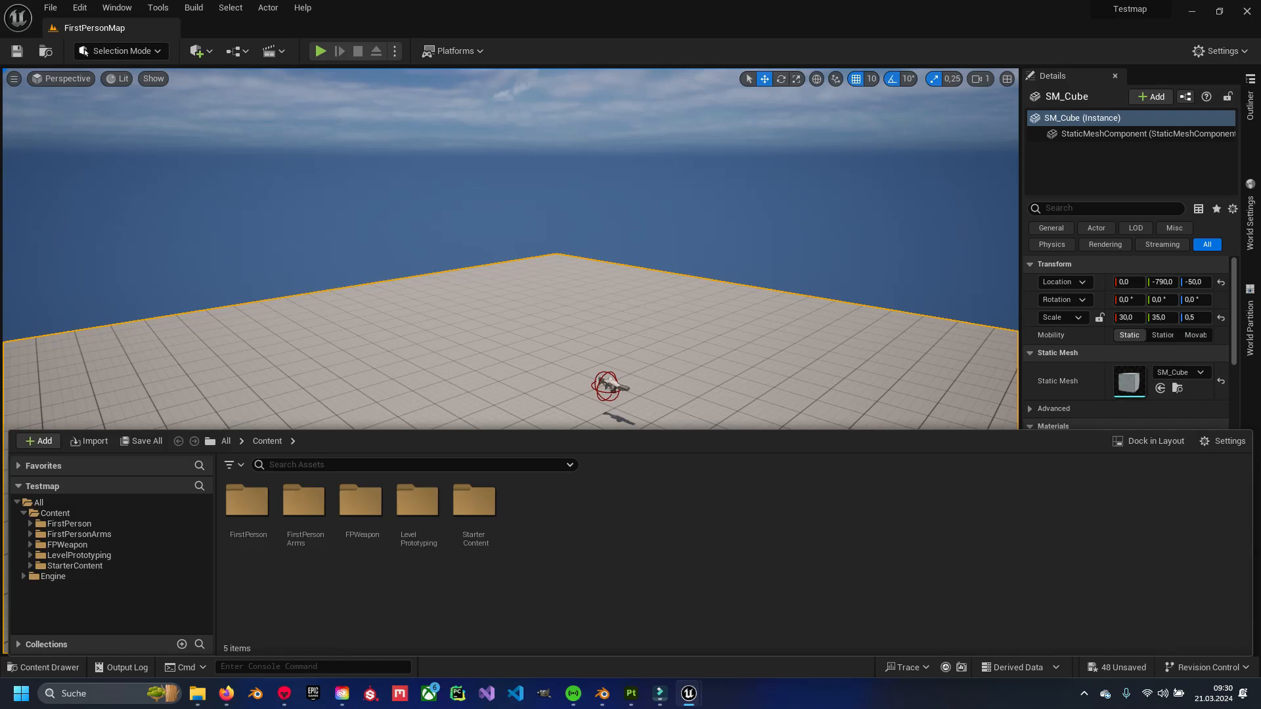
{"action": "key", "text": "ctrl+shift+n"}
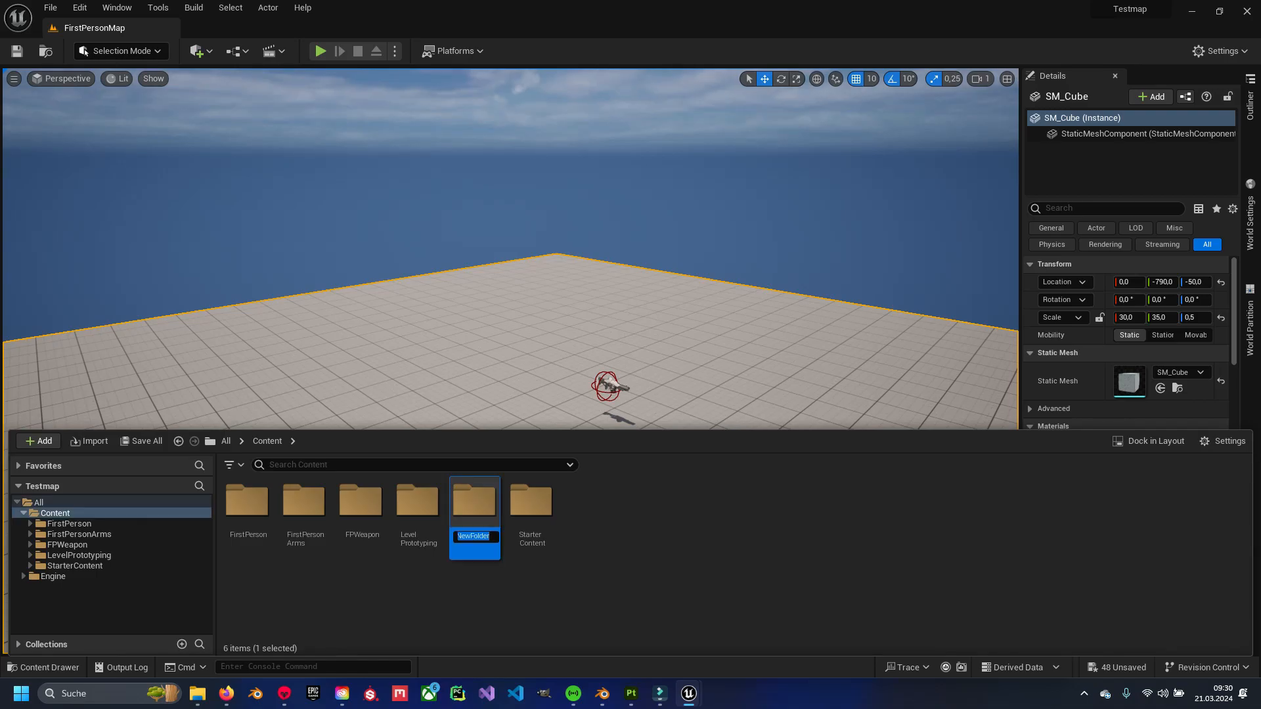
{"action": "type", "text": "custom_asset"}
{"action": "key", "text": "Return"}
{"action": "key", "text": "Return"}
Create three subfolders named fbx, material and texture inside custom_asset.
{"action": "key", "text": "ctrl+shift+n"}
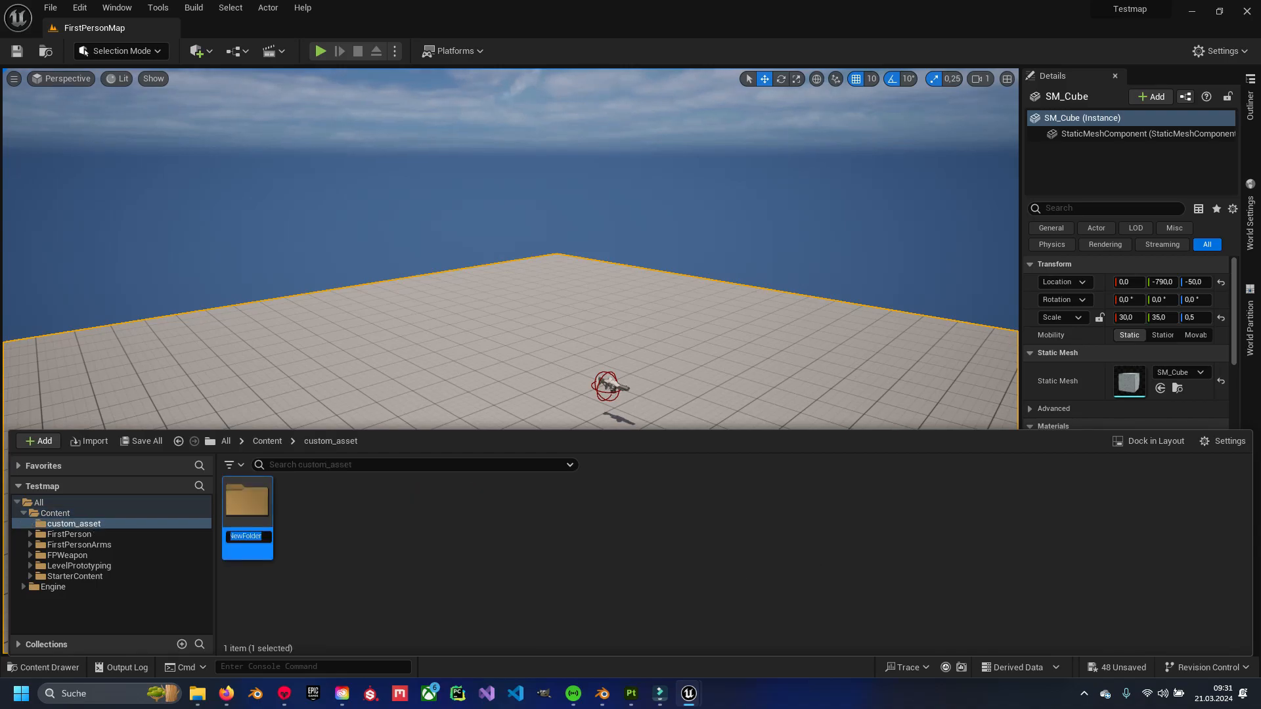
{"action": "type", "text": "fbx"}
{"action": "key", "text": "Return"}
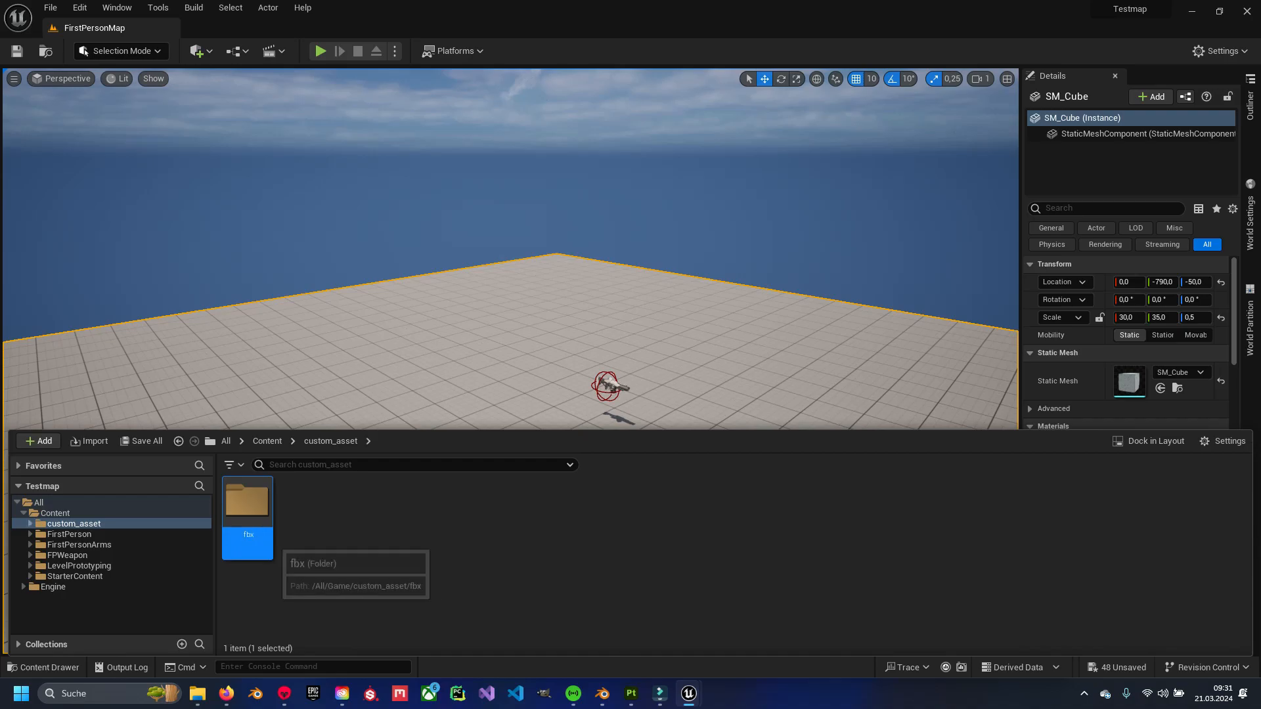
{"action": "key", "text": "ctrl+shift+n"}
{"action": "type", "text": "mate"}
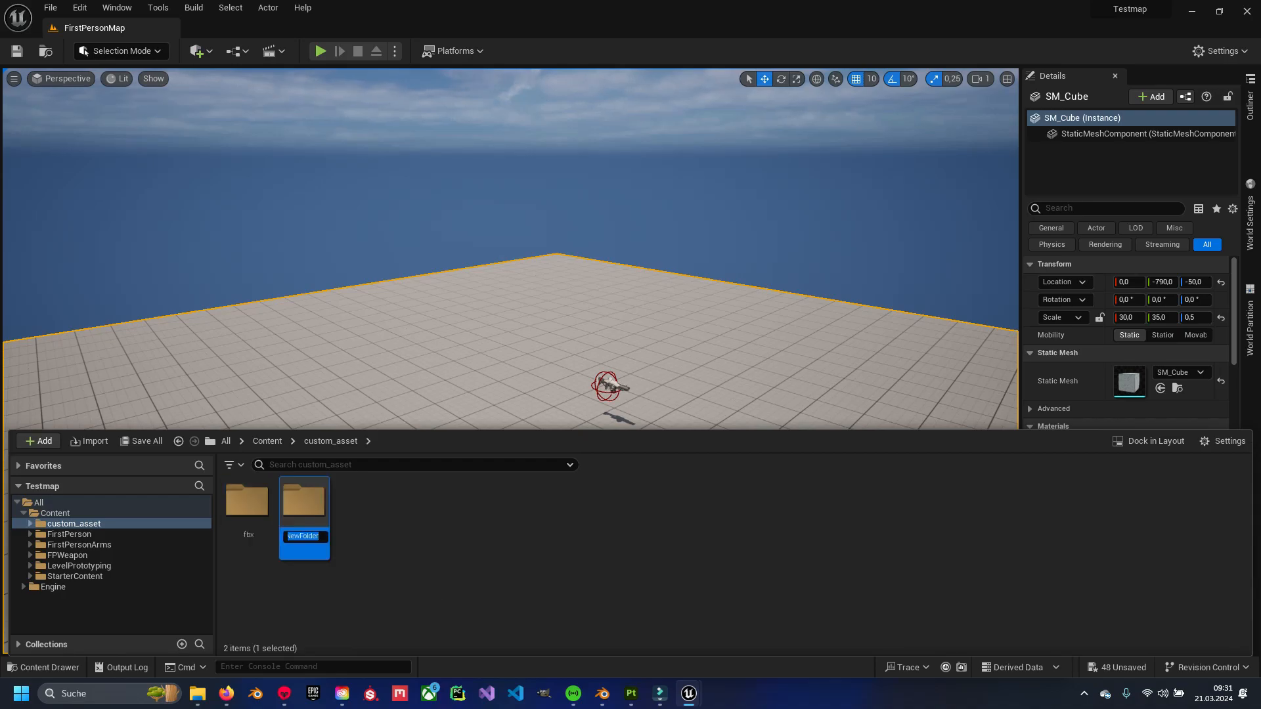
{"action": "type", "text": "rial"}
{"action": "key", "text": "Return"}
{"action": "key", "text": "ctrl+shift+n"}
{"action": "type", "text": "texture"}
{"action": "key", "text": "Return"}
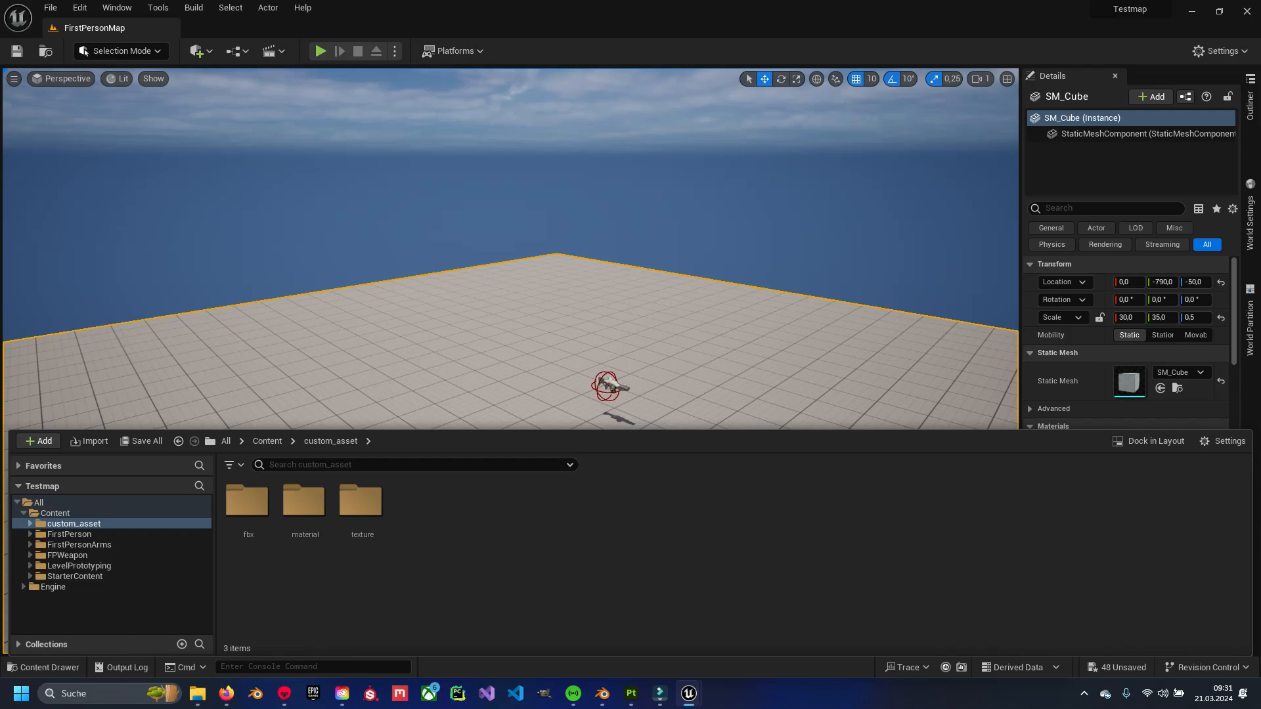
Open the fbx folder and choose shack_low.fbx from the shack export folder for import into it.
{"action": "double_click", "coordinate": [247, 502]}
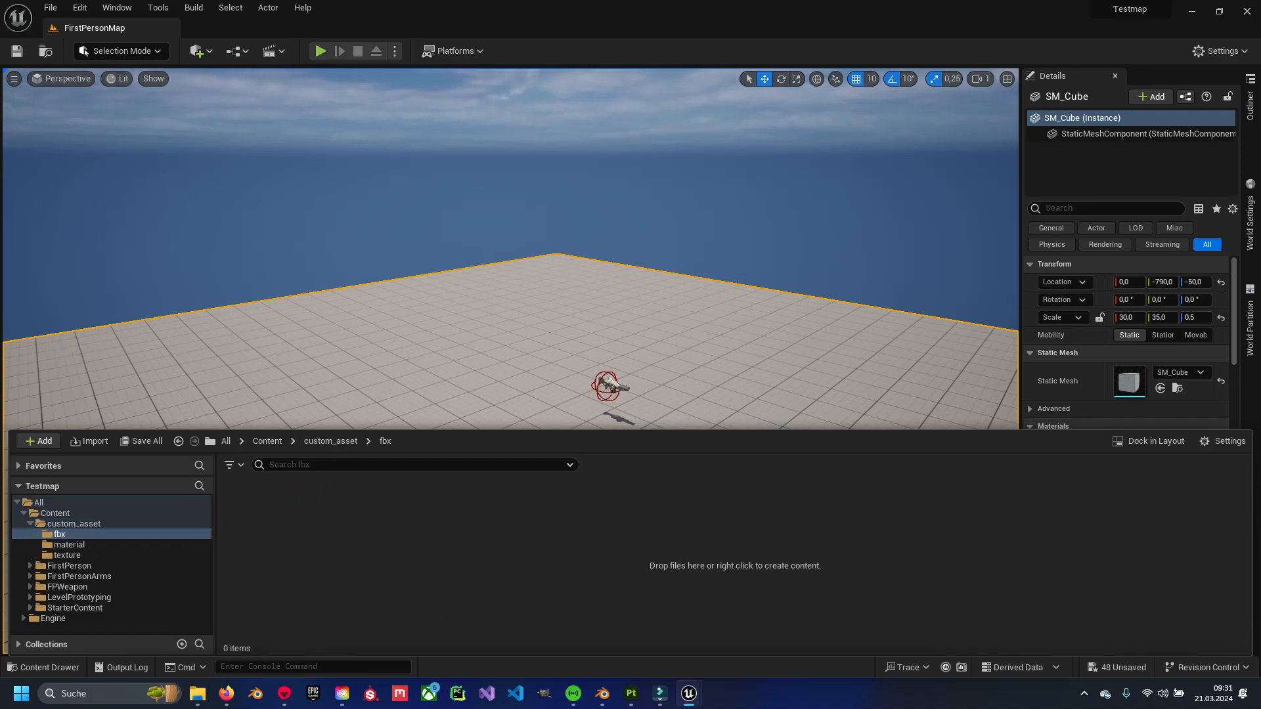
{"action": "right_click", "coordinate": [365, 518]}
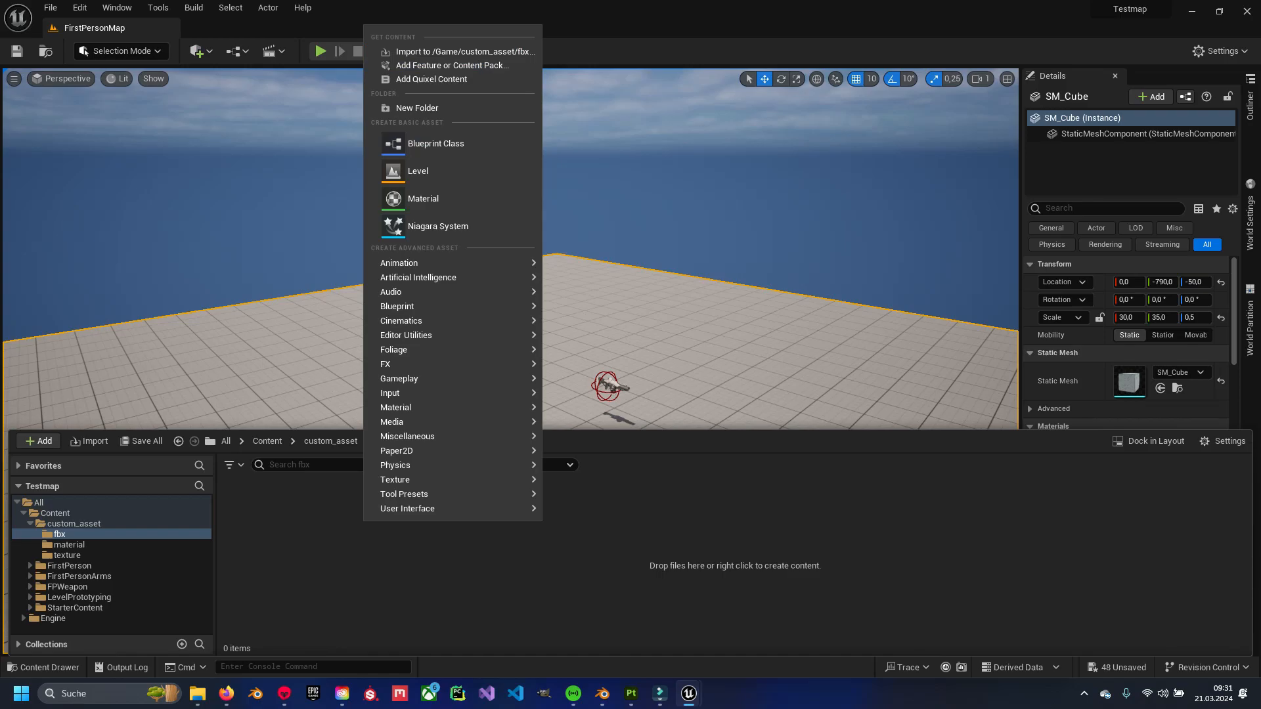
{"action": "left_click", "coordinate": [453, 52]}
{"action": "double_click", "coordinate": [171, 106]}
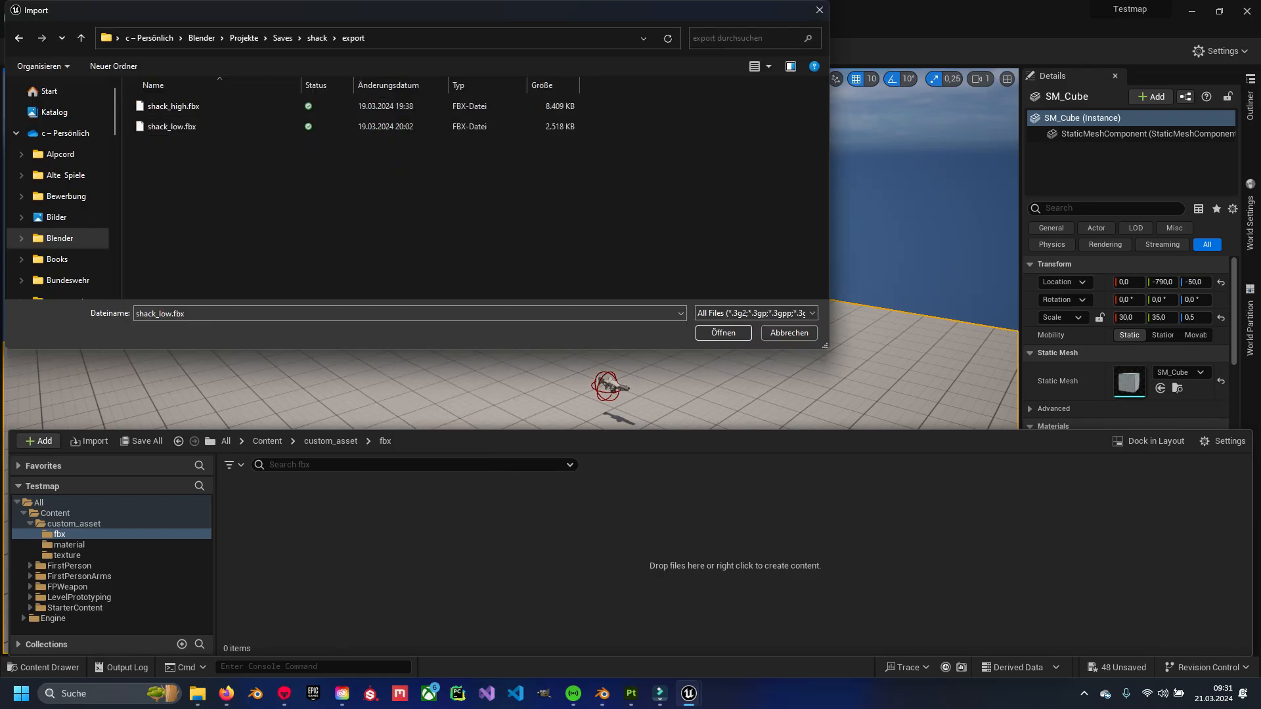
{"action": "left_click", "coordinate": [171, 126]}
{"action": "key", "text": "Return"}
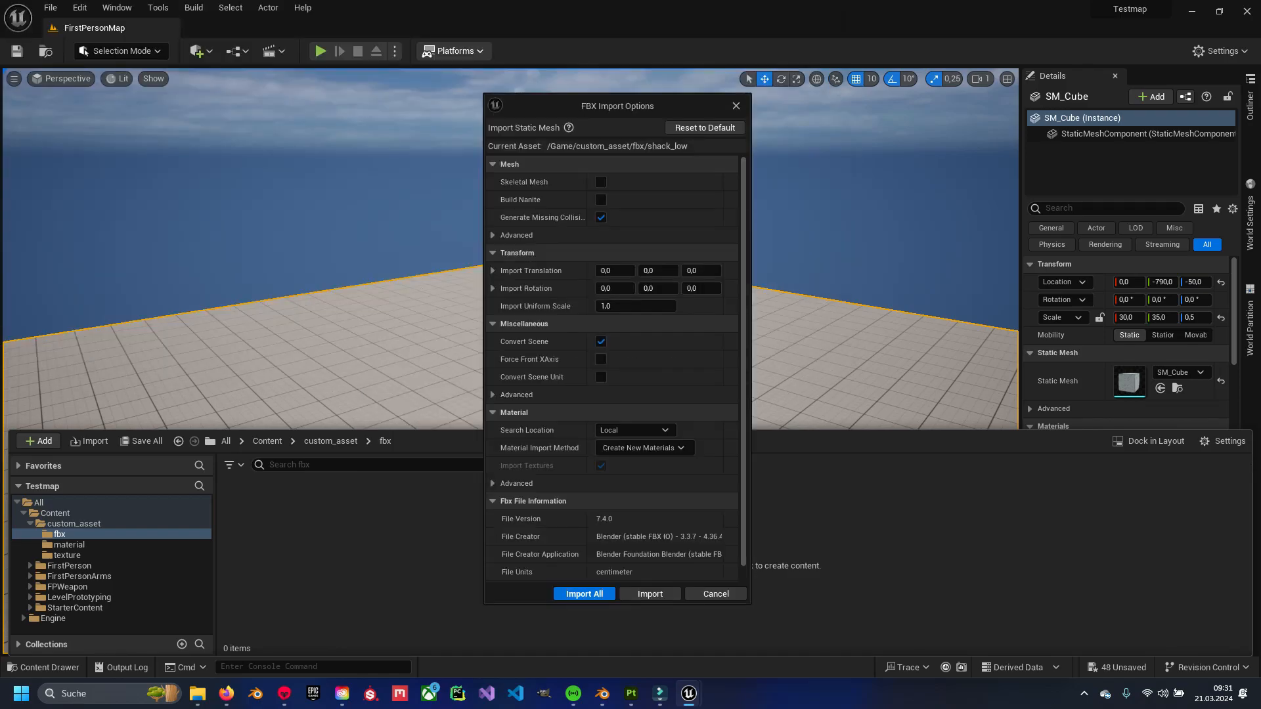
Review the advanced mesh import options, set Material Import Method to Do Not Create Material, and import all shack meshes.
{"action": "left_click_drag", "start_coordinate": [658, 99], "coordinate": [605, 95]}
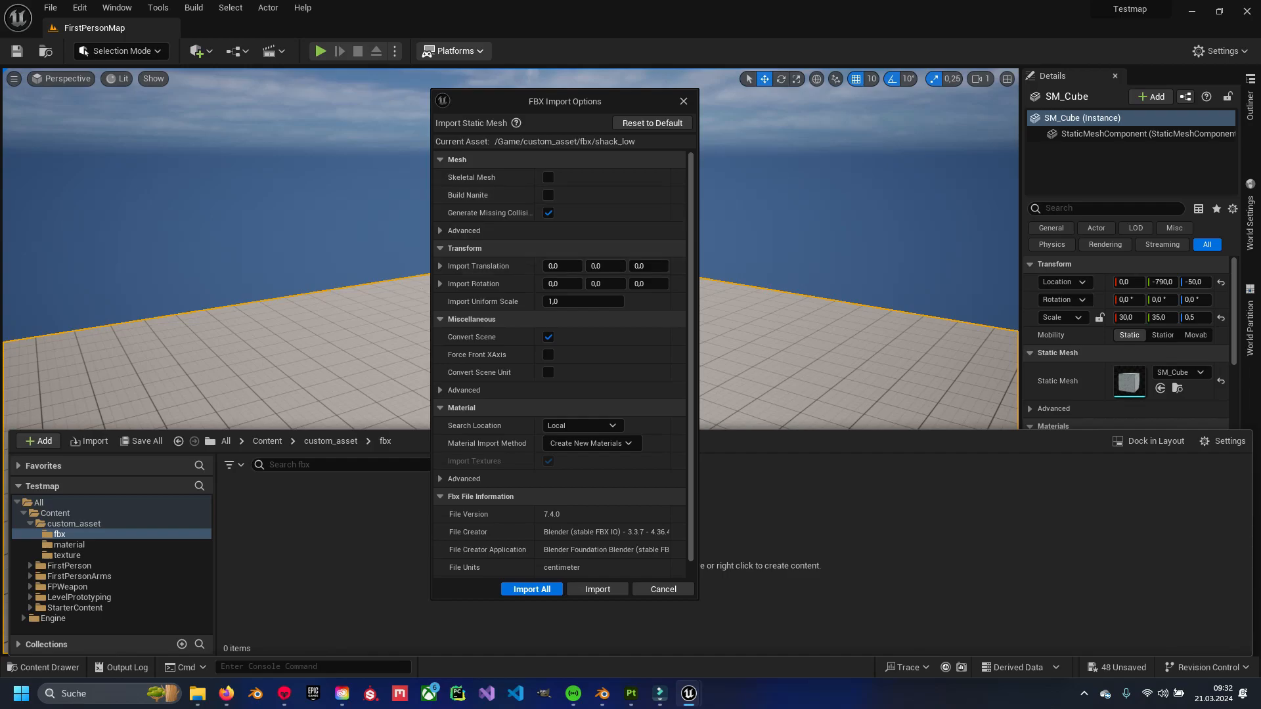
{"action": "left_click", "coordinate": [463, 230]}
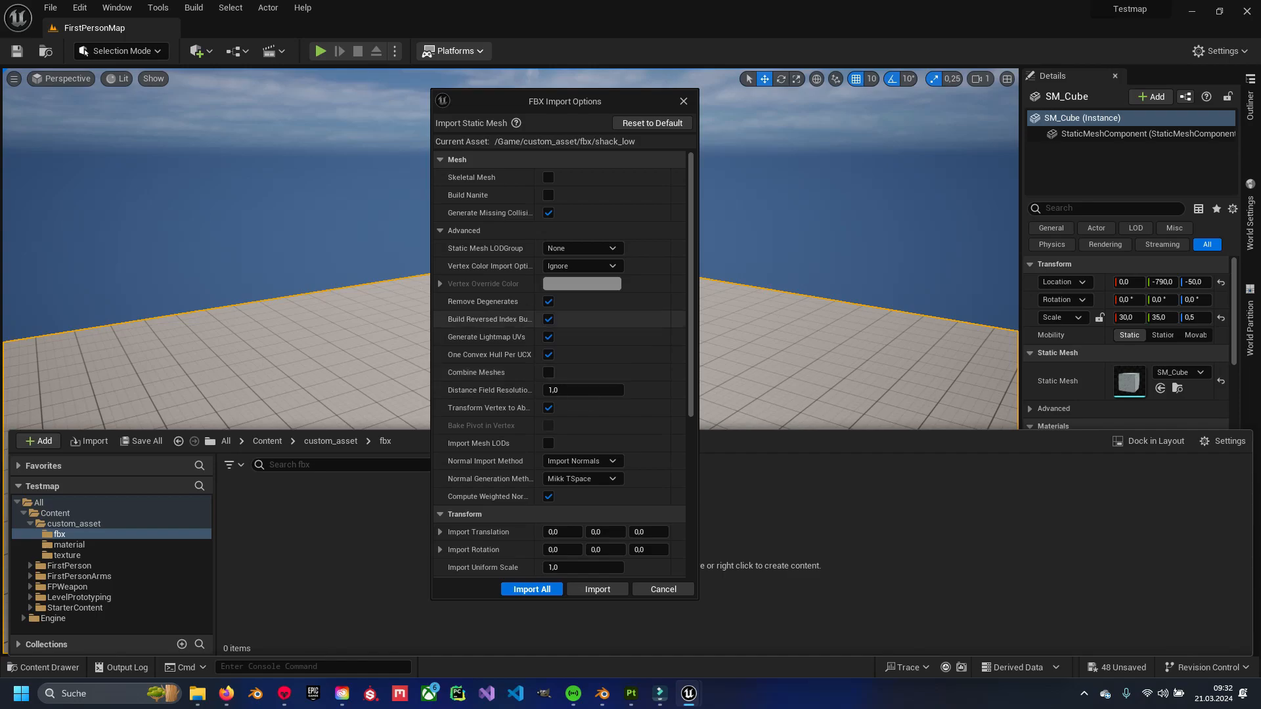
{"action": "scroll", "coordinate": [563, 361], "scroll_direction": "down", "scroll_amount": 3}
{"action": "scroll", "coordinate": [563, 361], "scroll_direction": "up", "scroll_amount": 3}
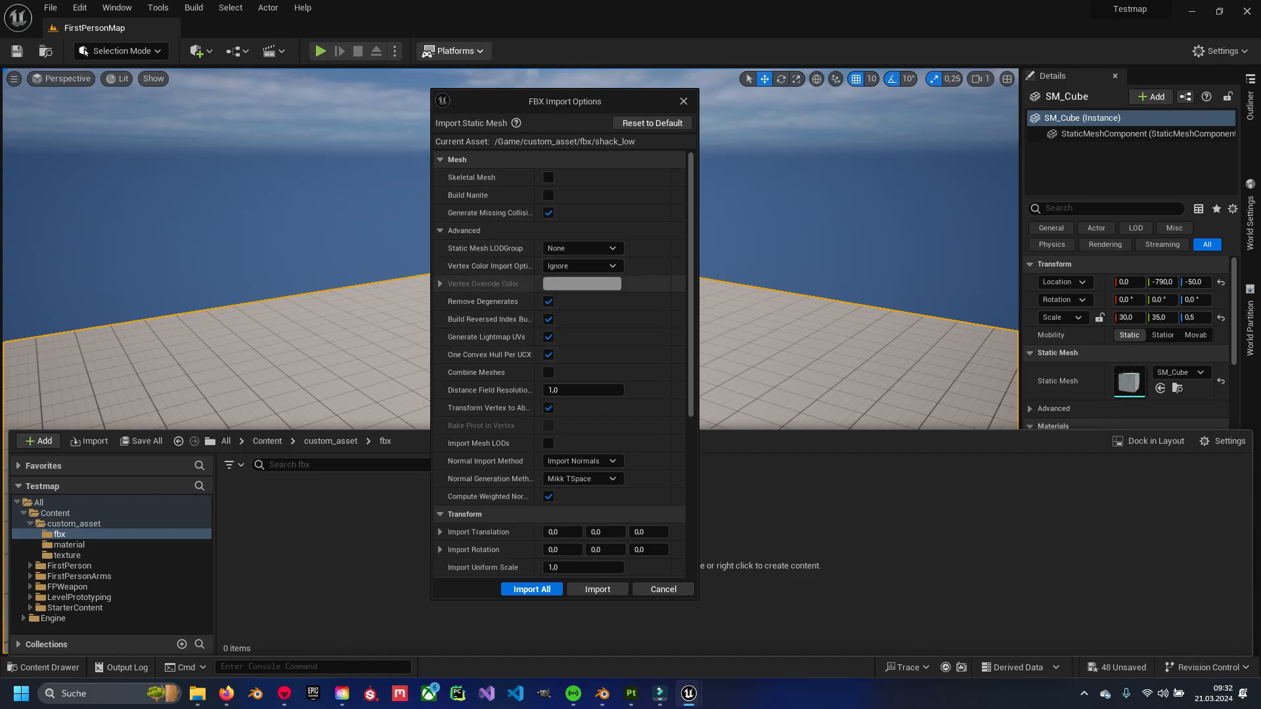
{"action": "scroll", "coordinate": [558, 362], "scroll_direction": "down", "scroll_amount": 4}
{"action": "scroll", "coordinate": [558, 480], "scroll_direction": "down", "scroll_amount": 1}
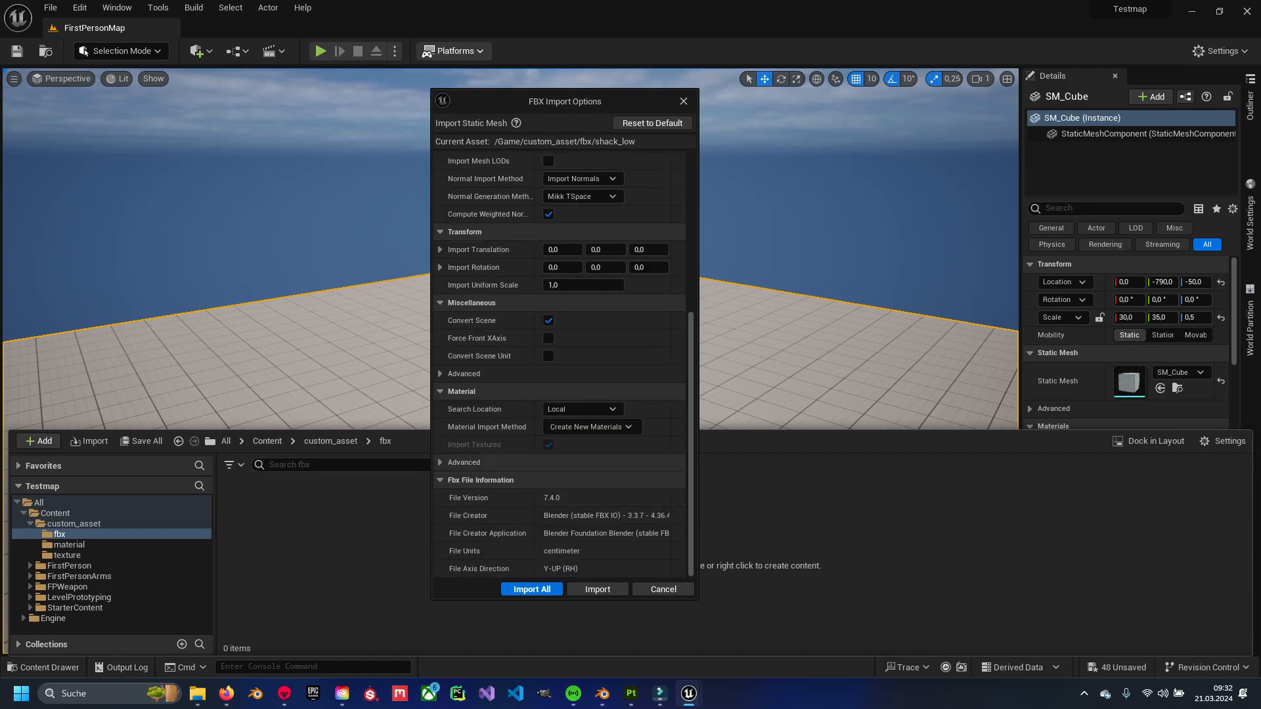
{"action": "scroll", "coordinate": [558, 479], "scroll_direction": "up", "scroll_amount": 1}
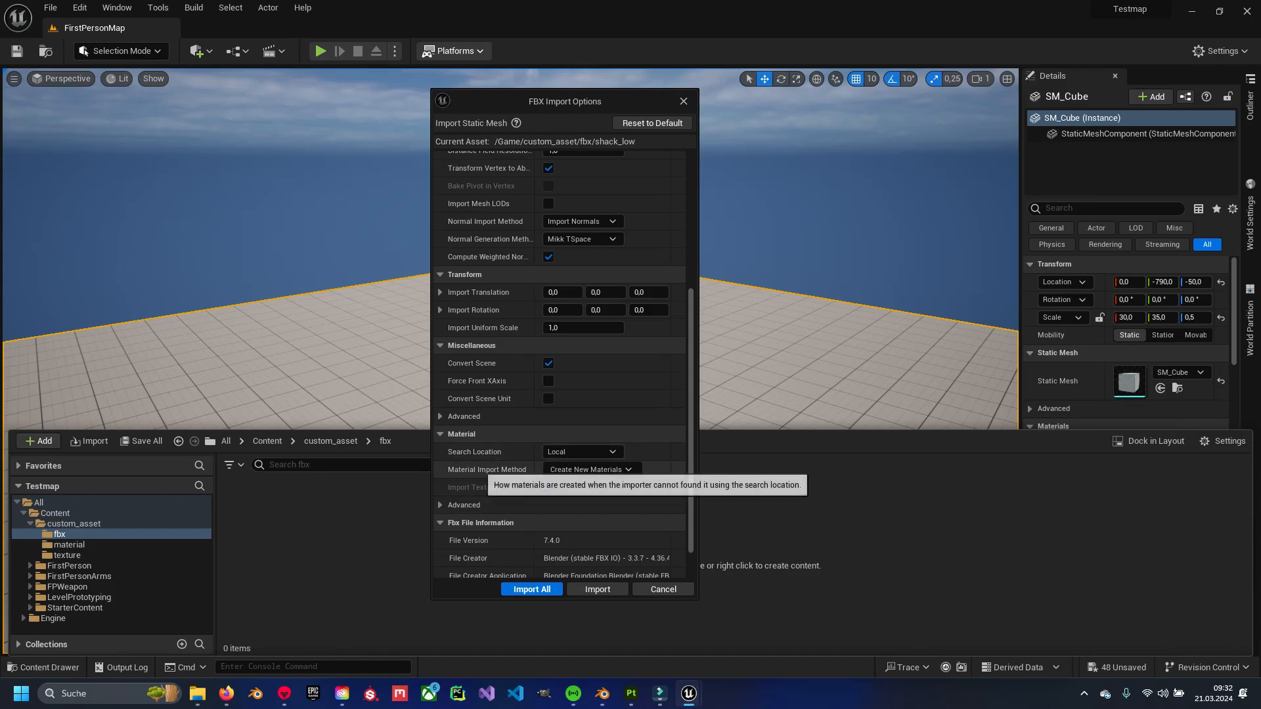
{"action": "left_click", "coordinate": [620, 469]}
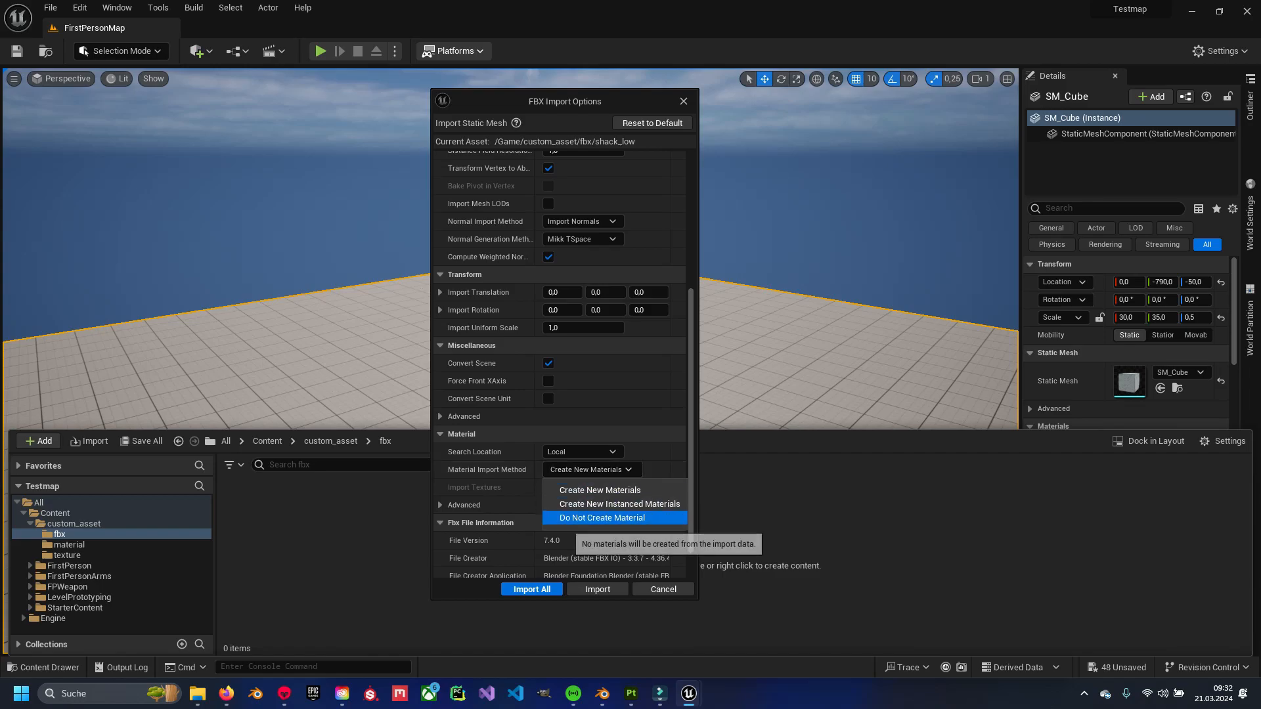
{"action": "left_click", "coordinate": [601, 517]}
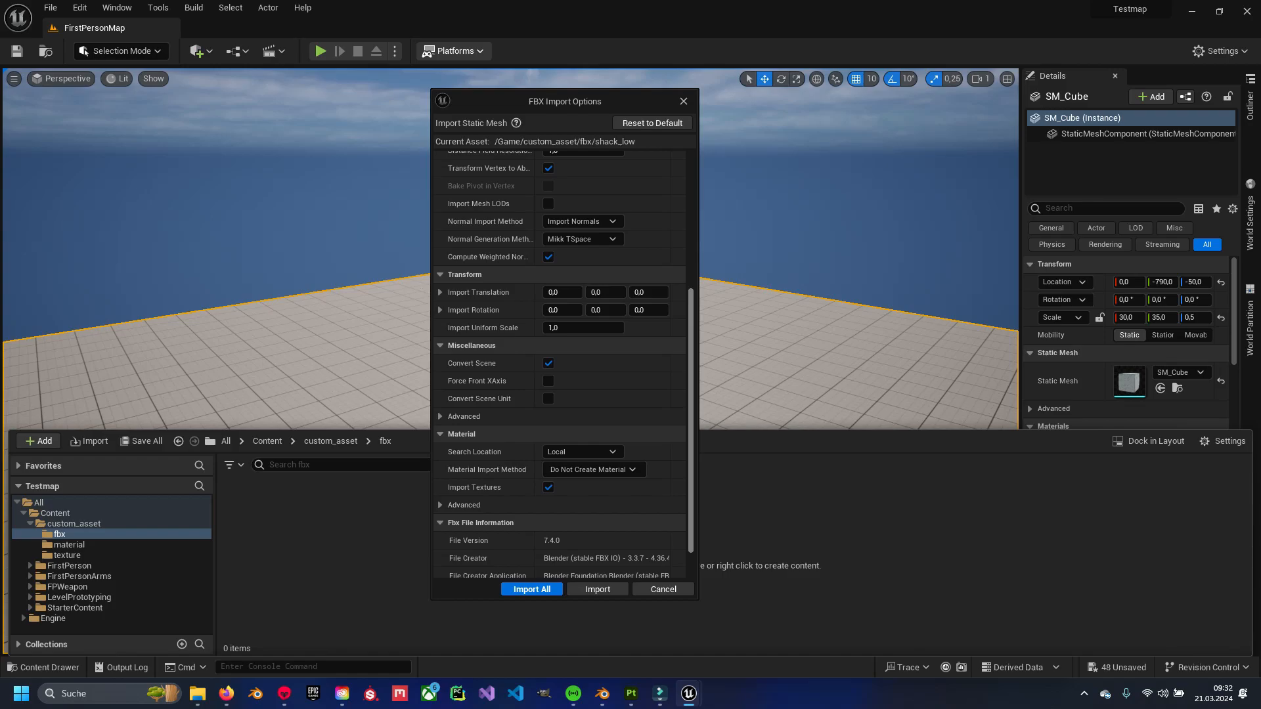
{"action": "left_click", "coordinate": [532, 589]}
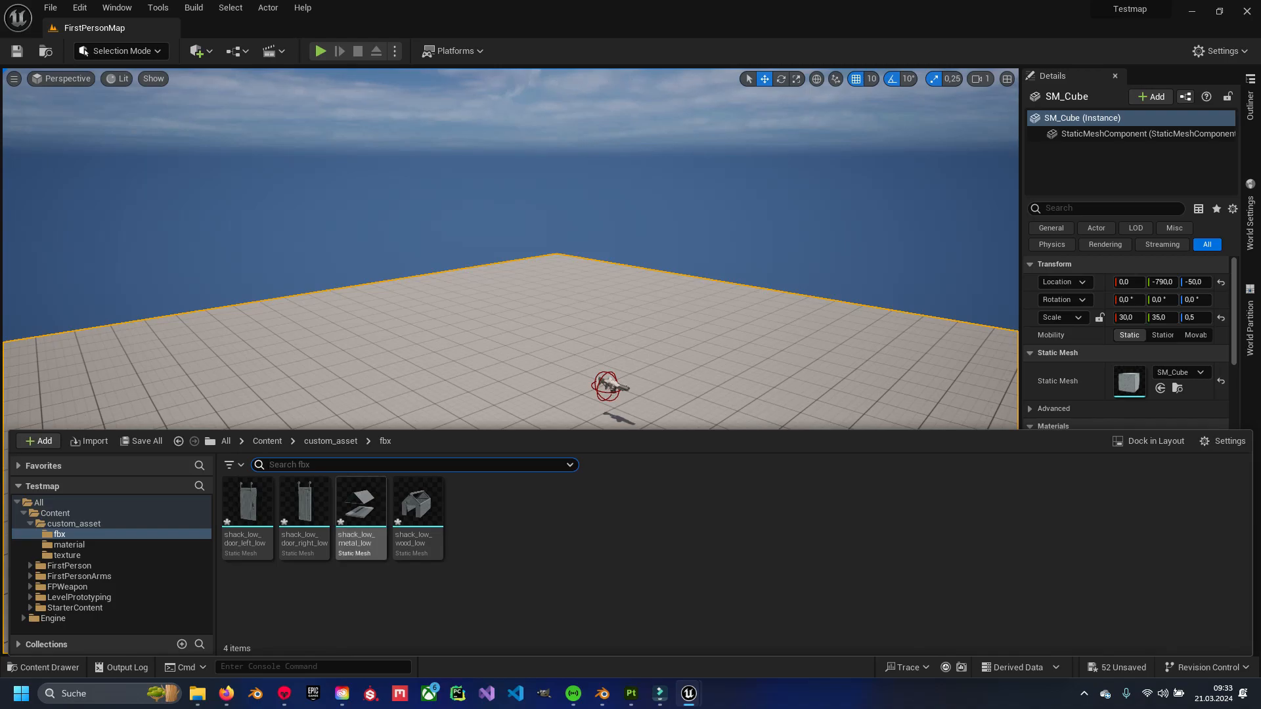
Open the shack_low_door_left_low mesh, set its Collision Complexity to Use Complex Collision As Simple, and save it.
{"action": "mouse_move", "coordinate": [361, 505]}
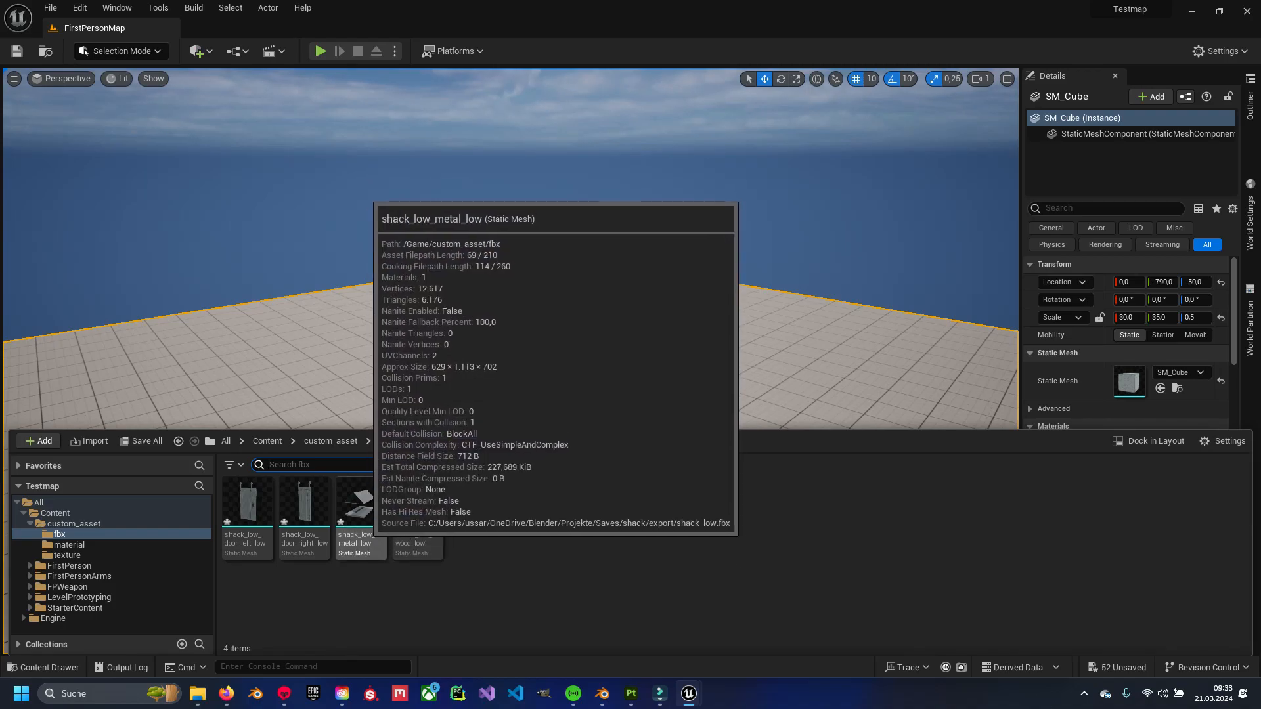
{"action": "mouse_move", "coordinate": [418, 506]}
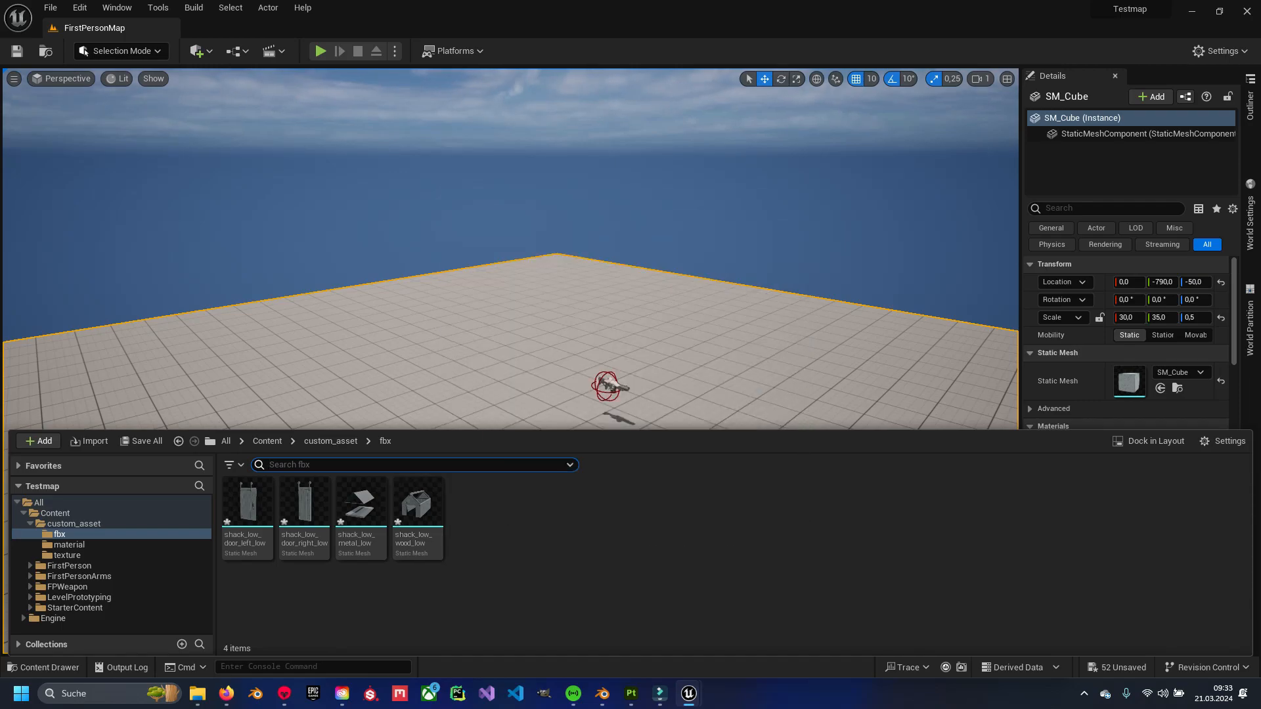
{"action": "left_click", "coordinate": [248, 512]}
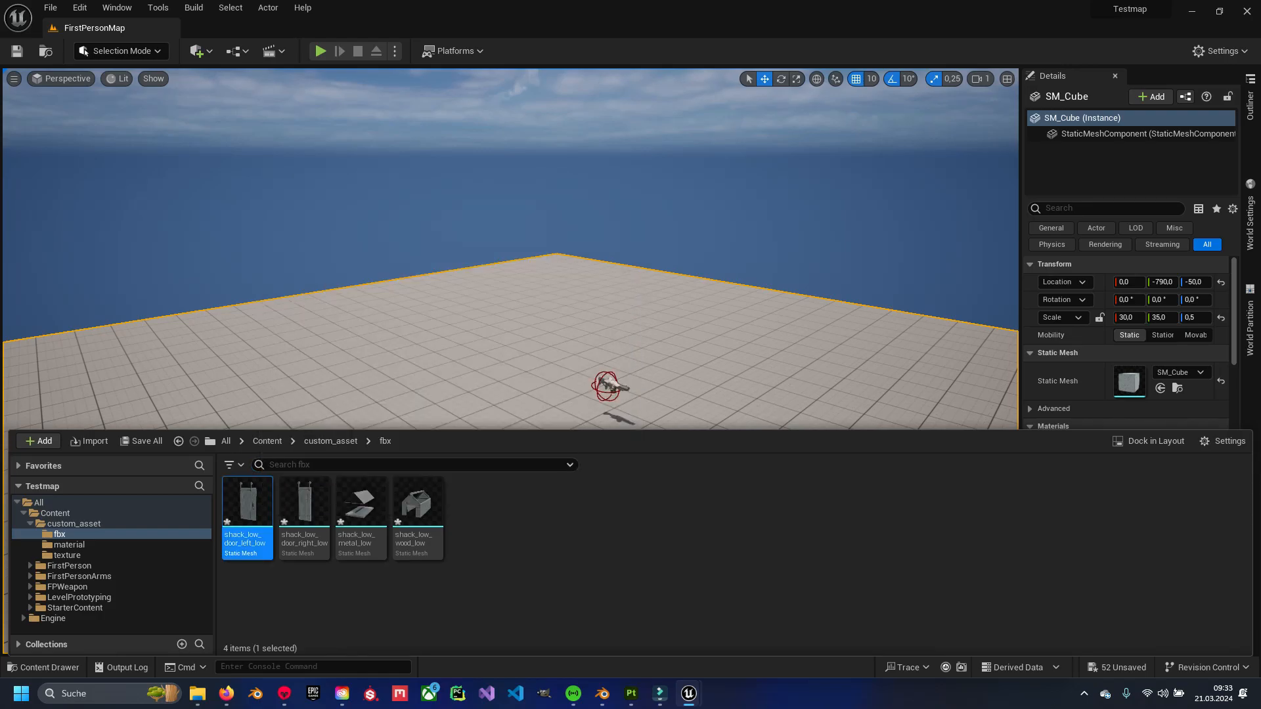
{"action": "double_click", "coordinate": [248, 512]}
{"action": "scroll", "coordinate": [1031, 378], "scroll_direction": "down", "scroll_amount": 4}
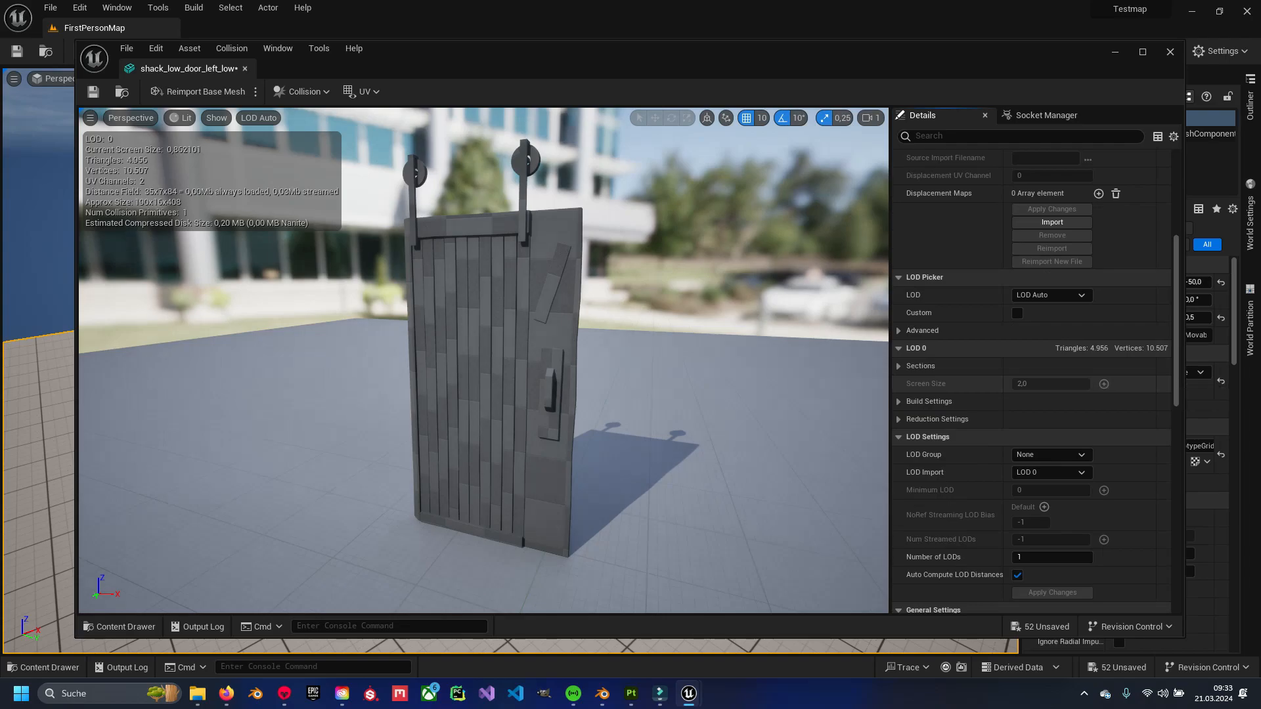
{"action": "scroll", "coordinate": [1031, 394], "scroll_direction": "down", "scroll_amount": 6}
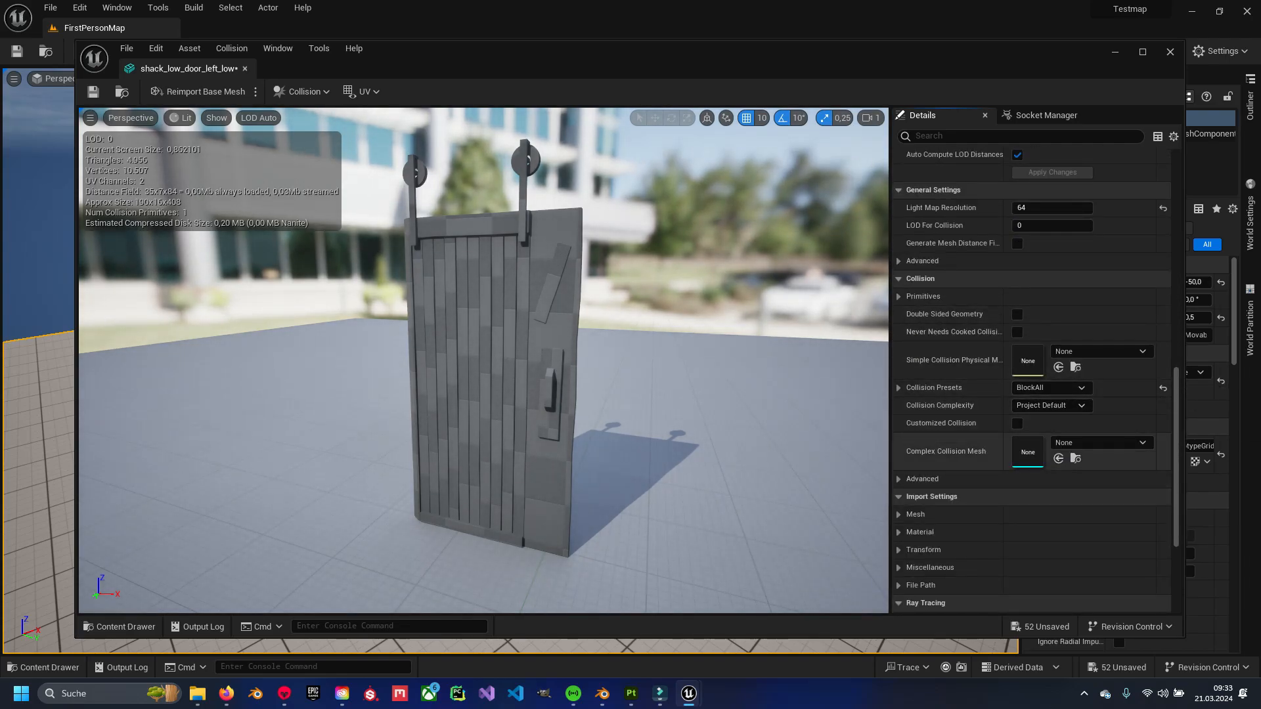
{"action": "left_click", "coordinate": [1051, 405]}
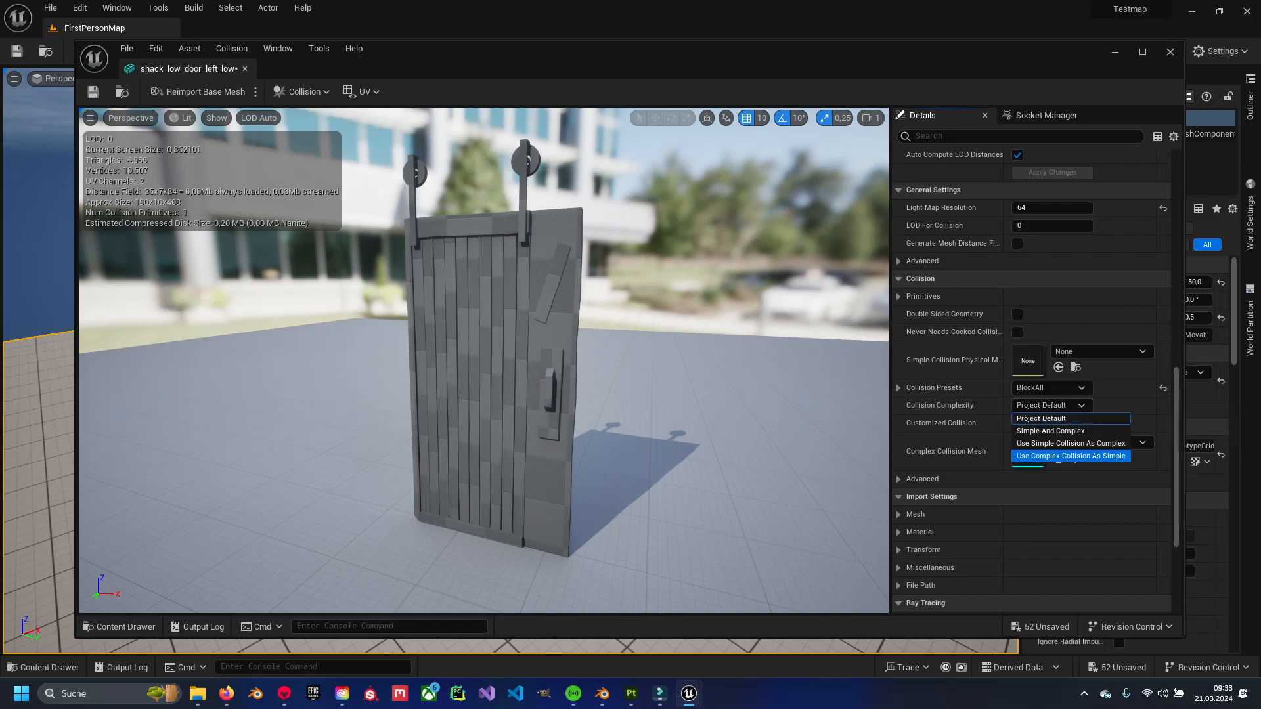
{"action": "left_click", "coordinate": [1070, 456]}
{"action": "key", "text": "ctrl+s"}
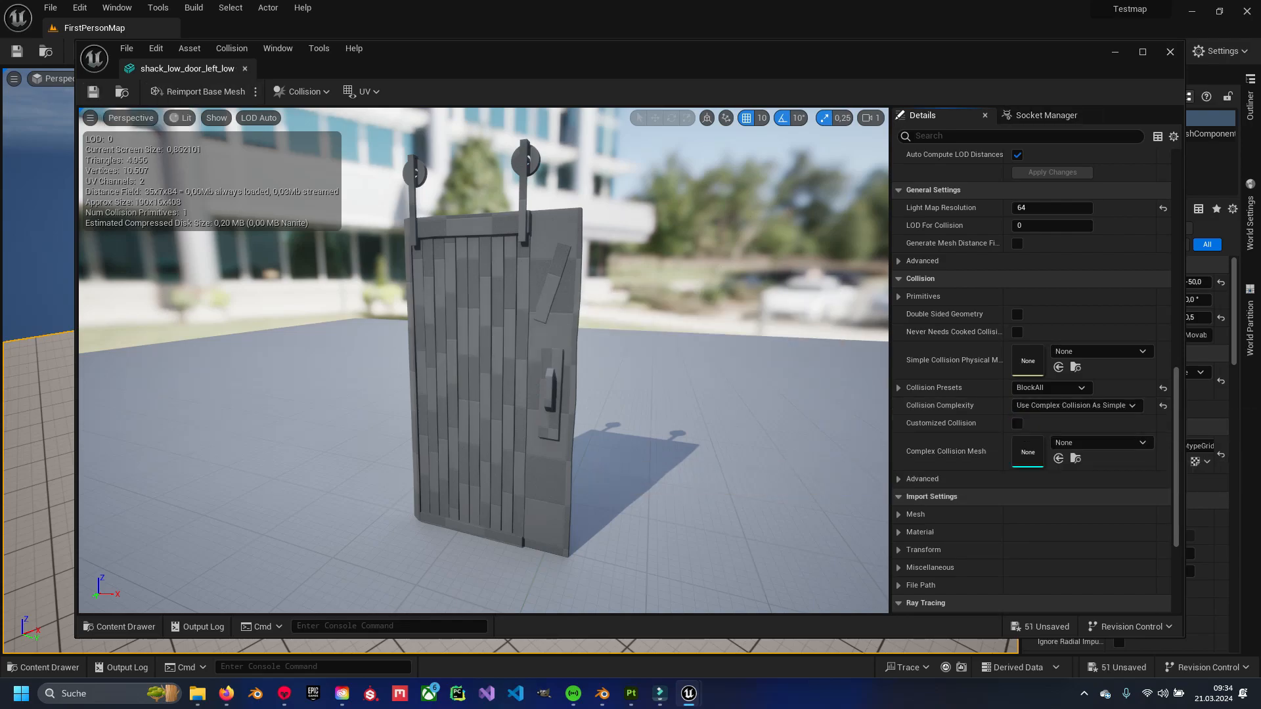
Open the shack_low_door_right_low mesh, set its Collision Complexity to Use Complex Collision As Simple, save it, and close it.
{"action": "key", "text": "ctrl+b"}
{"action": "key", "text": "Right"}
{"action": "key", "text": "Return"}
{"action": "scroll", "coordinate": [1052, 406], "scroll_direction": "down", "scroll_amount": 4}
{"action": "left_click", "coordinate": [1052, 406]}
{"action": "left_click", "coordinate": [1070, 456]}
{"action": "left_click", "coordinate": [93, 91]}
{"action": "left_click", "coordinate": [244, 68]}
Open the shack_low_metal_low mesh, set its Collision Complexity to Use Complex Collision As Simple, and save it.
{"action": "key", "text": "ctrl+space"}
{"action": "key", "text": "Return"}
{"action": "scroll", "coordinate": [1051, 406], "scroll_direction": "down", "scroll_amount": 10}
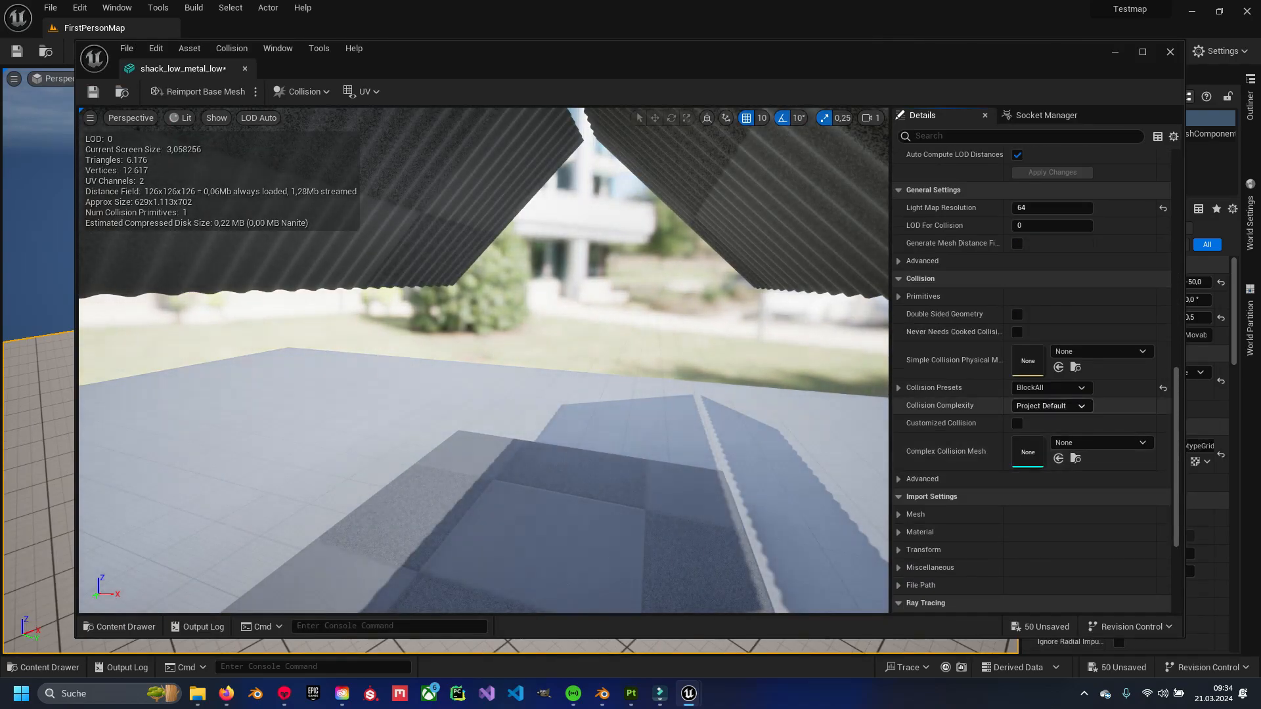
{"action": "key", "text": "ctrl+s"}
Open the shack_low_wood_low mesh, set its Collision Complexity to Use Complex Collision As Simple, save it, and close the mesh editor.
{"action": "key", "text": "ctrl+b"}
{"action": "key", "text": "Right"}
{"action": "key", "text": "Return"}
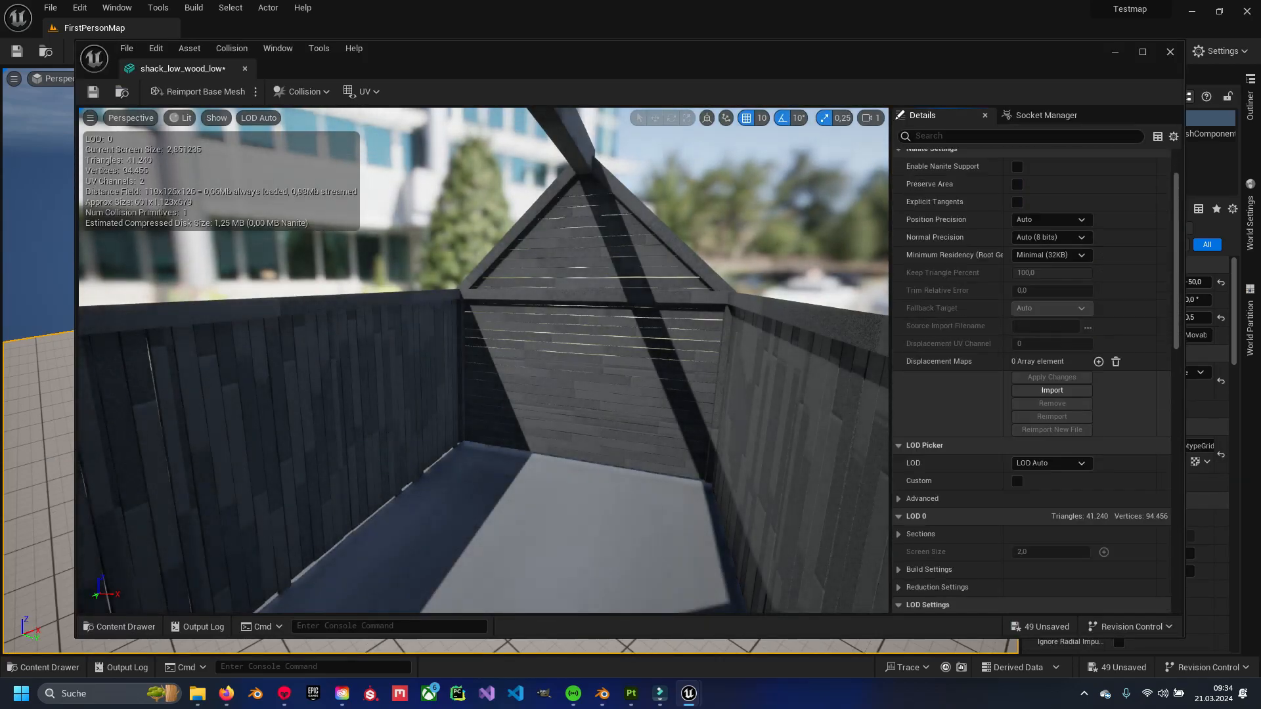
{"action": "scroll", "coordinate": [1051, 406], "scroll_direction": "down", "scroll_amount": 10}
{"action": "left_click", "coordinate": [1050, 447]}
{"action": "left_click", "coordinate": [1077, 496]}
{"action": "key", "text": "ctrl+s"}
{"action": "key", "text": "alt+F4"}
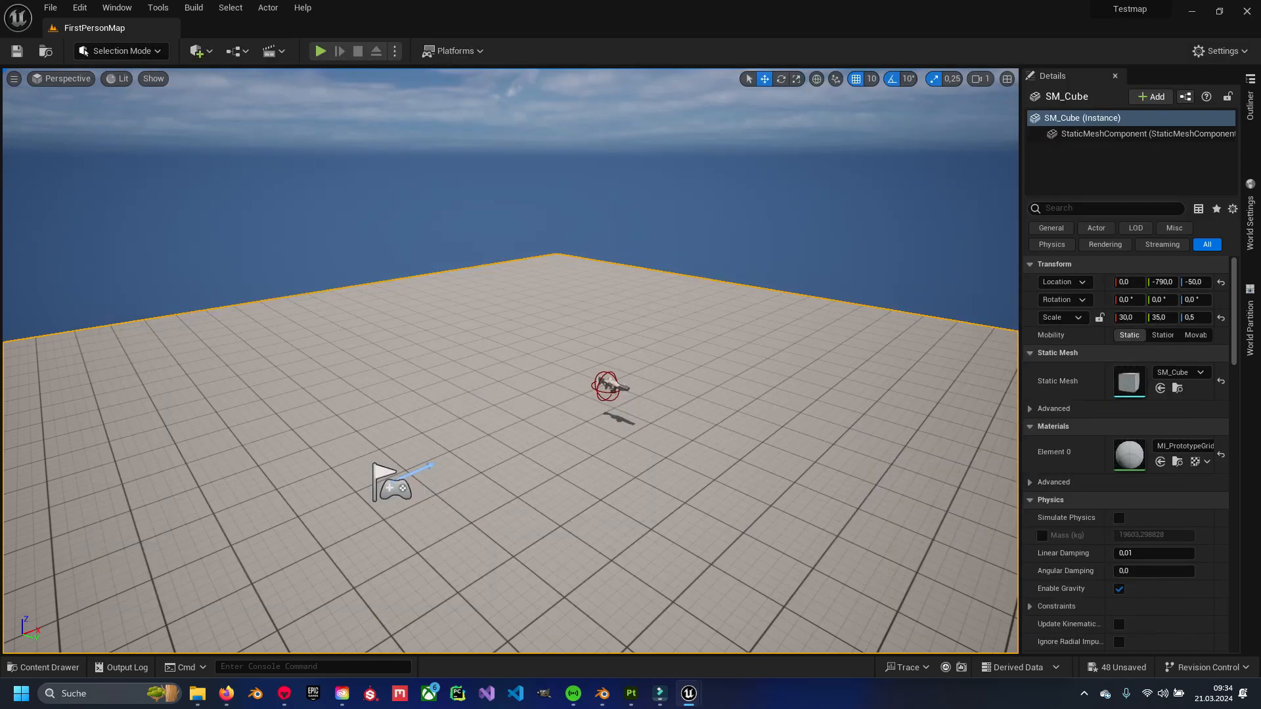
Select all four shack meshes in the fbx folder and place them together in the level at about X 1490, Y 380, Z 0.
{"action": "key", "text": "ctrl+space"}
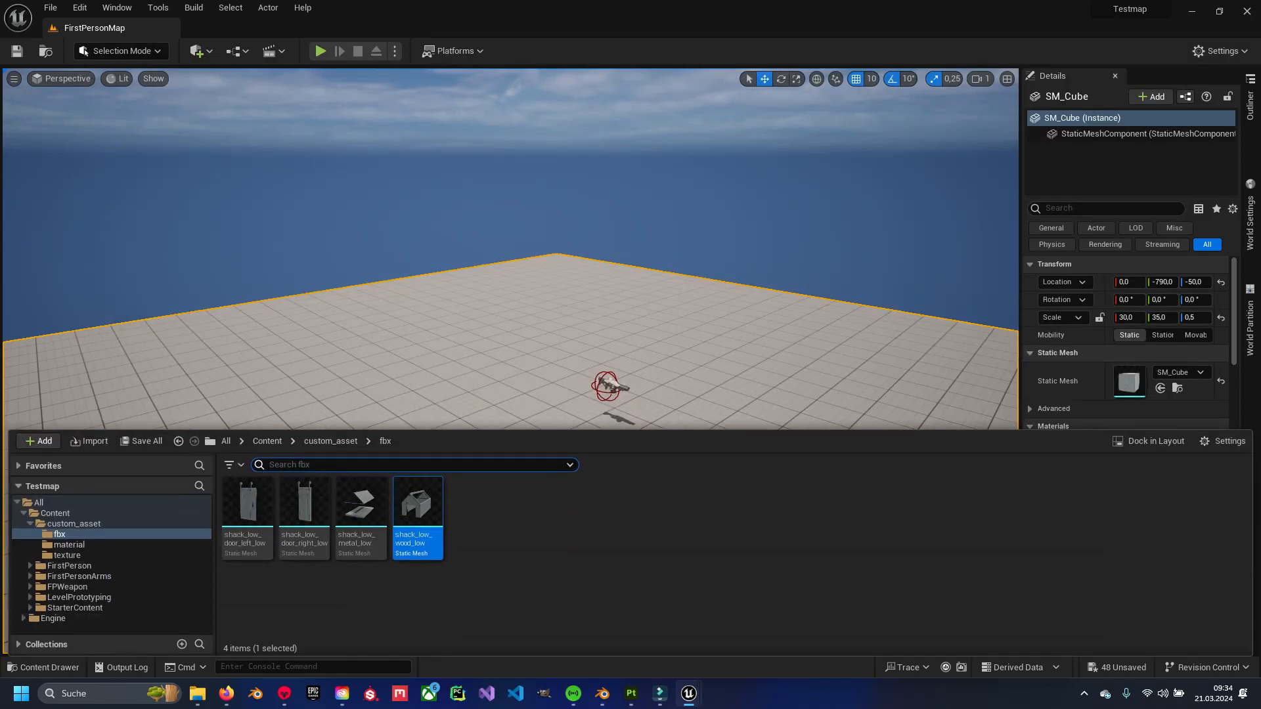
{"action": "key", "text": "Escape"}
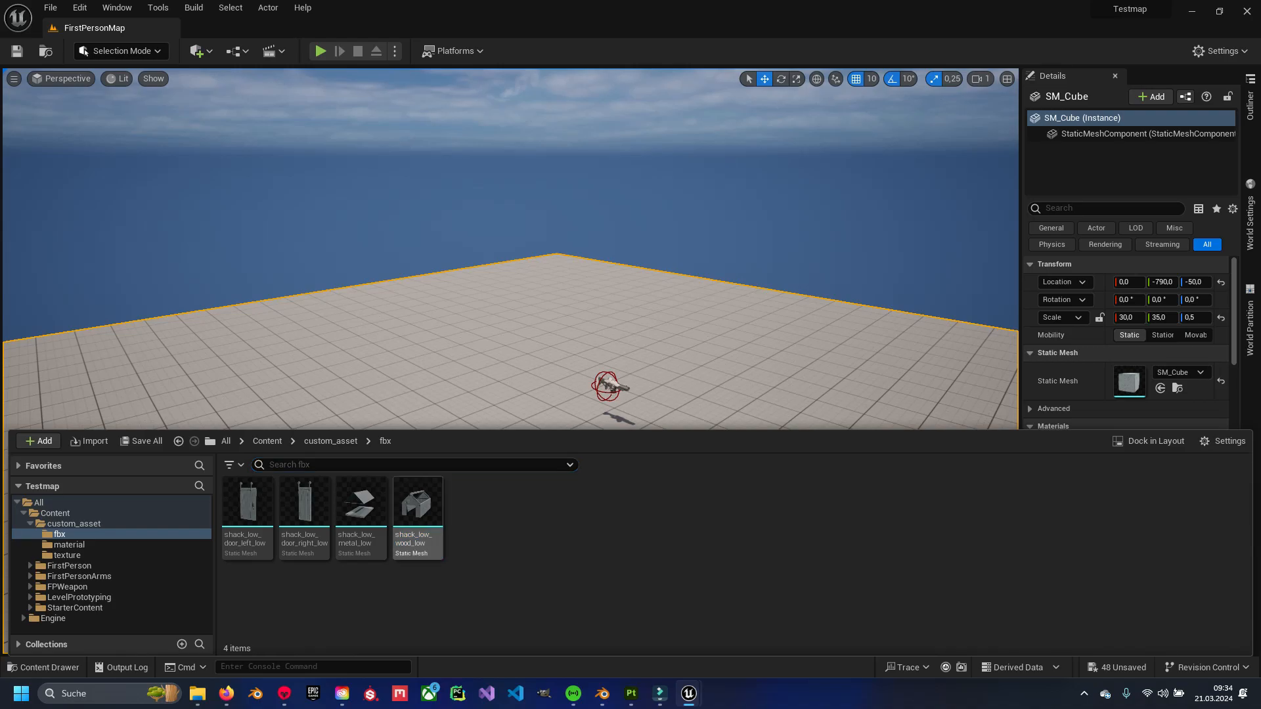
{"action": "key", "text": "ctrl+a"}
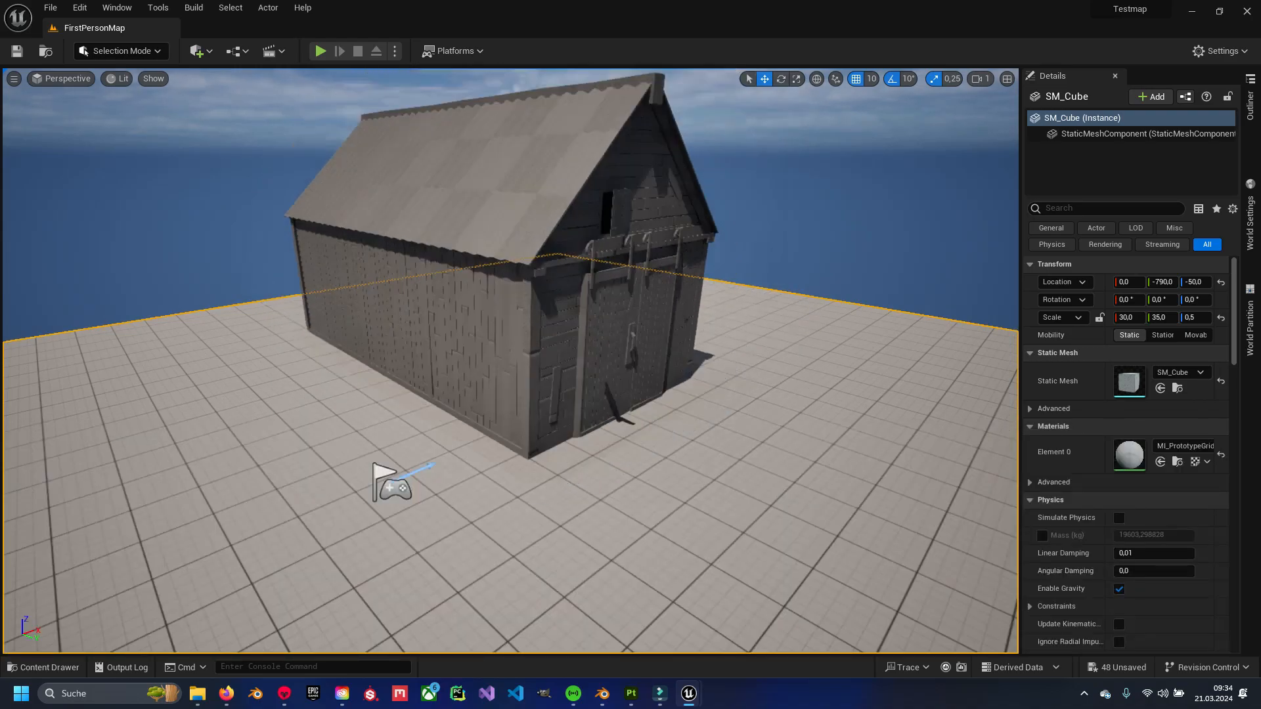
{"action": "key", "text": "ctrl+z"}
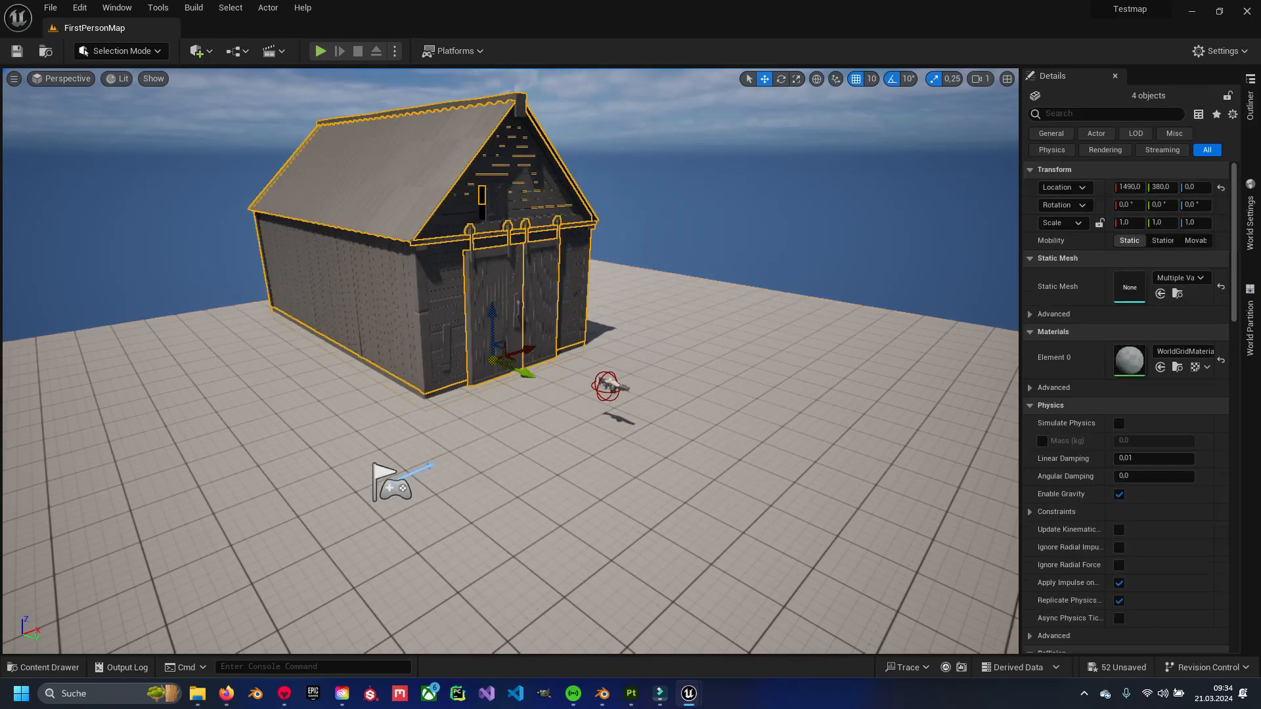
Play the level in a new editor window and walk around the shack to check its size and collision.
{"action": "key", "text": "d"}
{"action": "right_click_drag", "start_coordinate": [510, 361], "coordinate": [469, 384]}
{"action": "key", "text": "s"}
{"action": "key", "text": "a"}
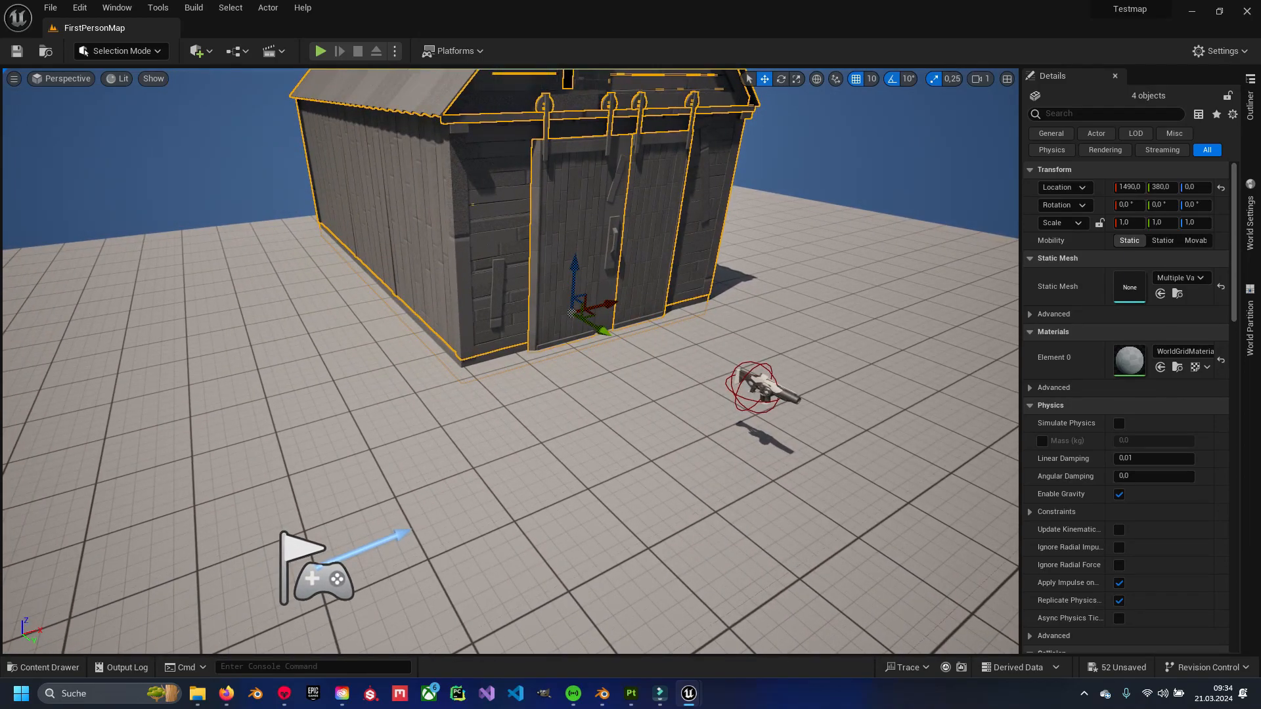
{"action": "left_click", "coordinate": [394, 51]}
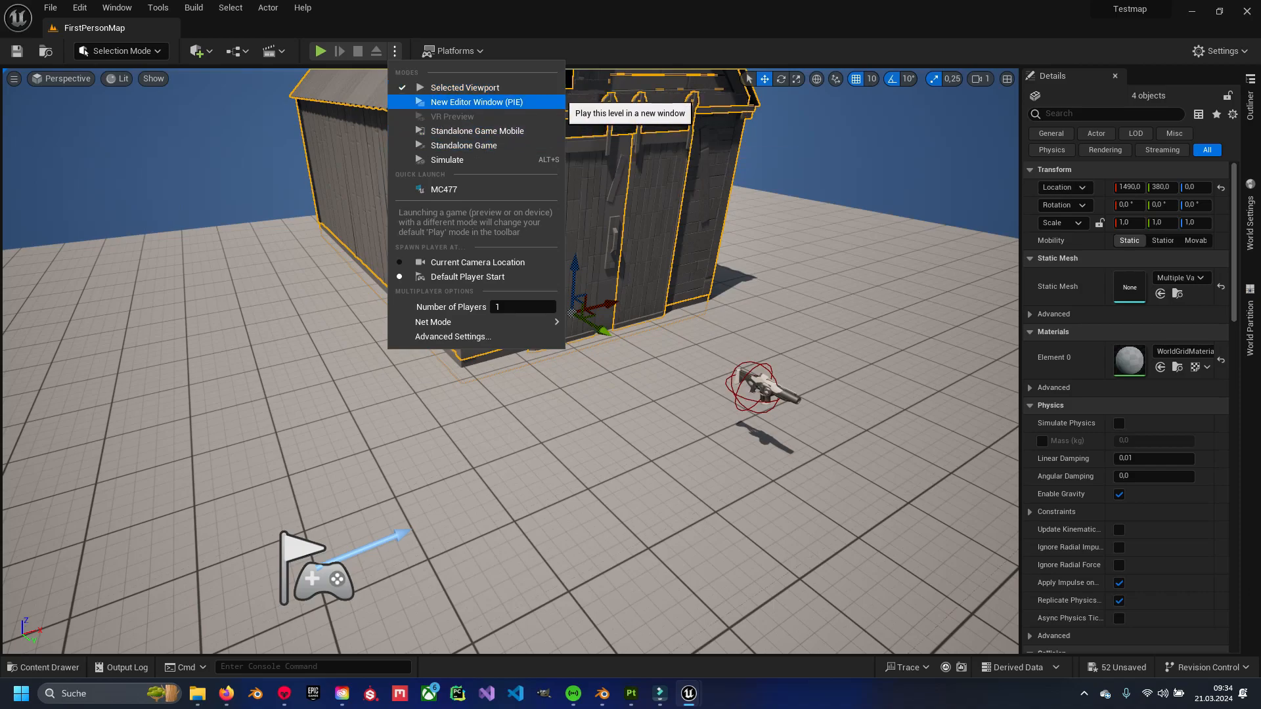
{"action": "left_click", "coordinate": [476, 102]}
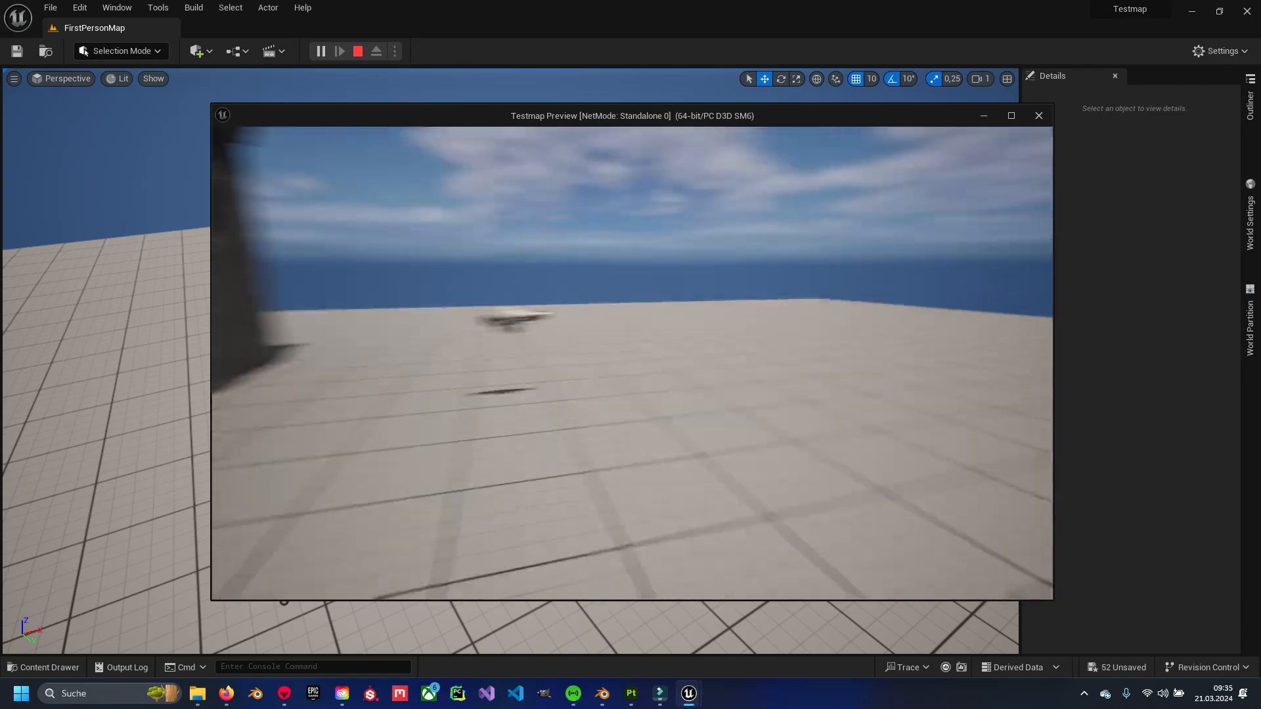
{"action": "key", "text": "w"}
{"action": "key", "text": "w"}
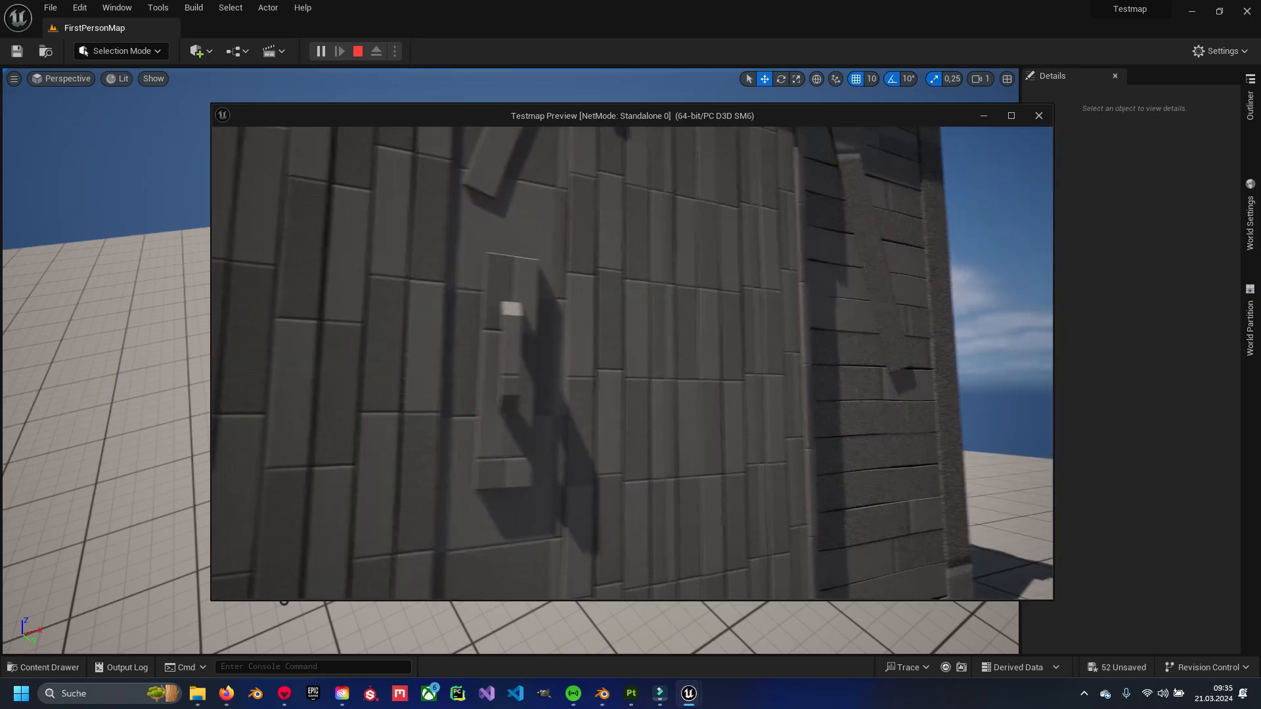
{"action": "key", "text": "w"}
{"action": "key", "text": "w"}
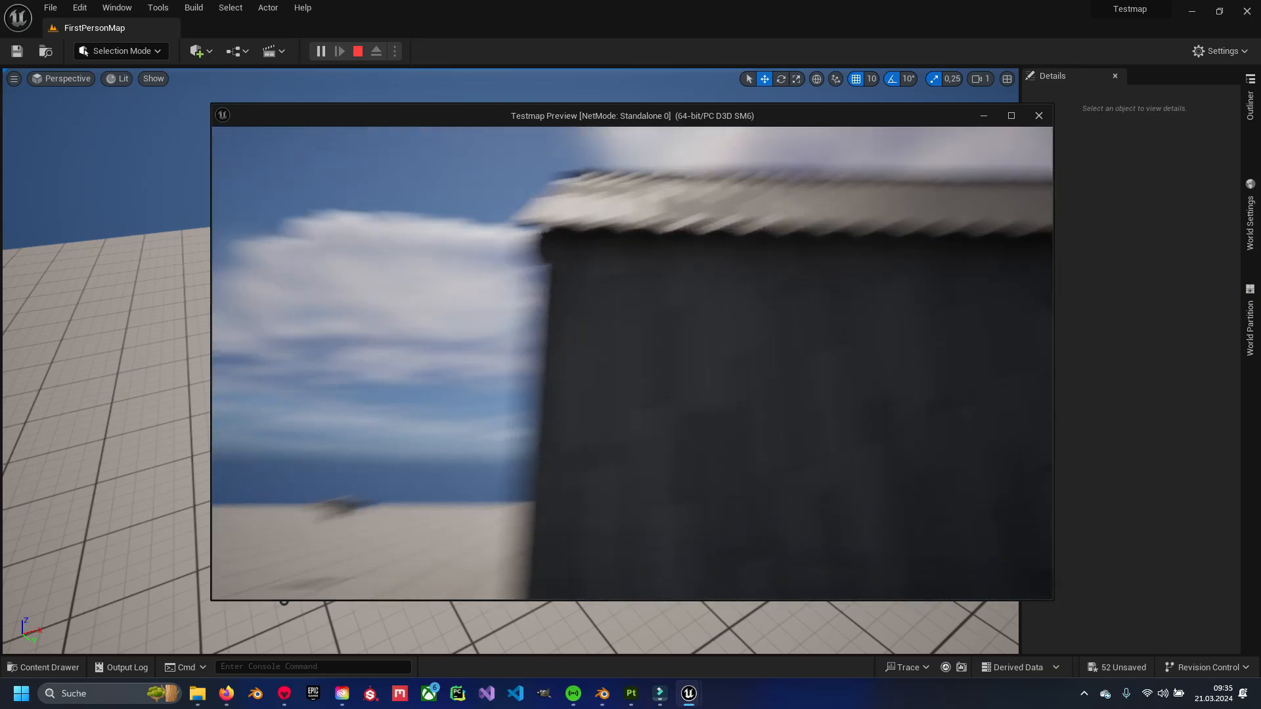
{"action": "key", "text": "w"}
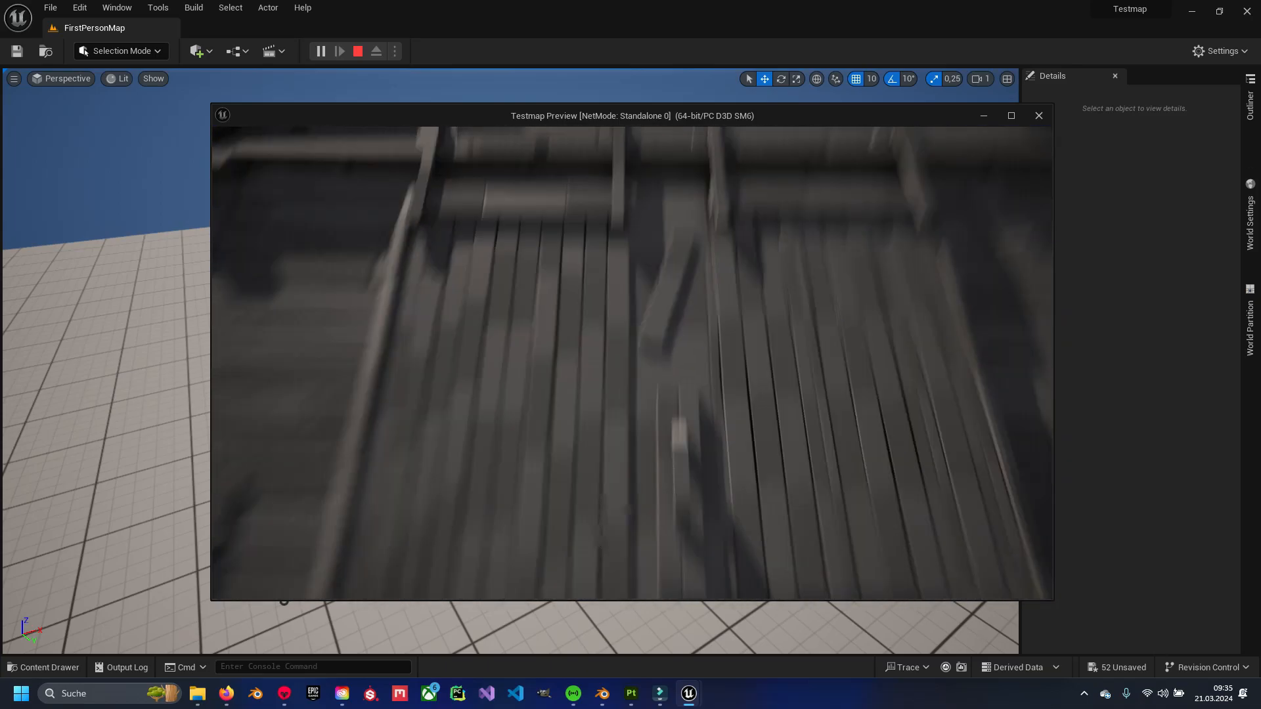
{"action": "key", "text": "w"}
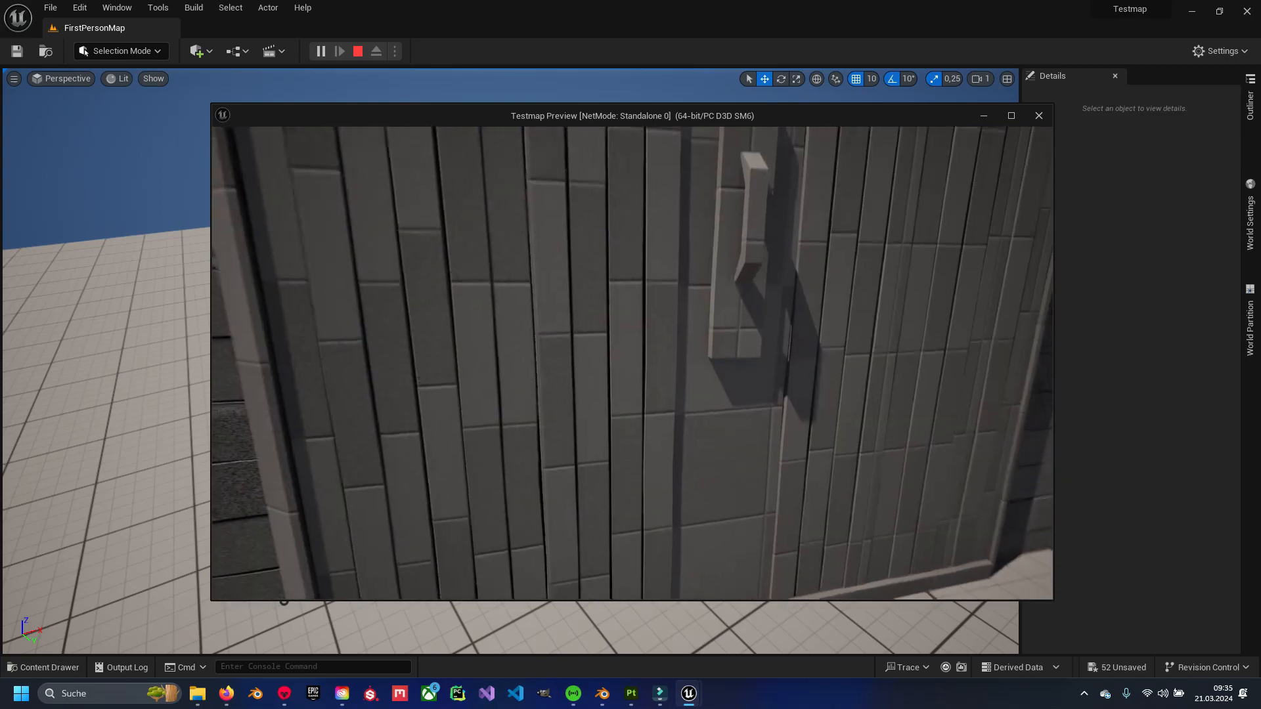
{"action": "key", "text": "s"}
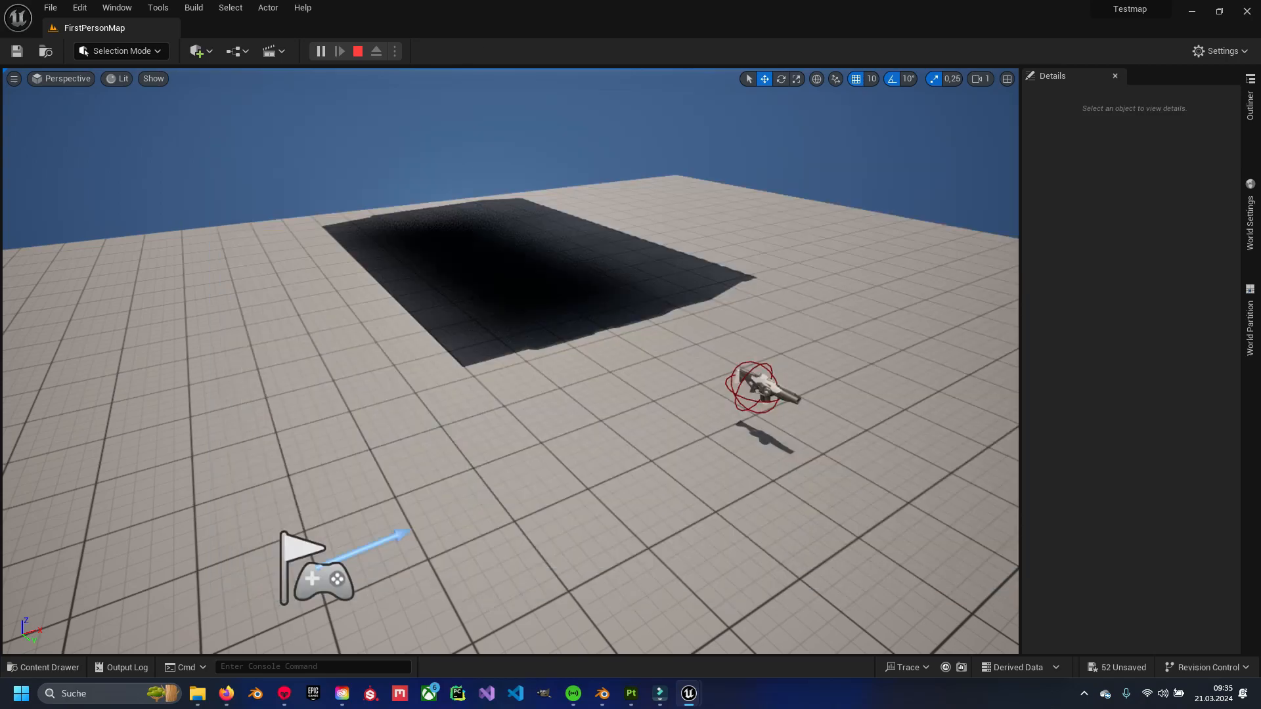
Scale the four selected shack meshes down uniformly to 0.75.
{"action": "right_click_drag", "start_coordinate": [510, 360], "coordinate": [459, 341]}
{"action": "key", "text": "w"}
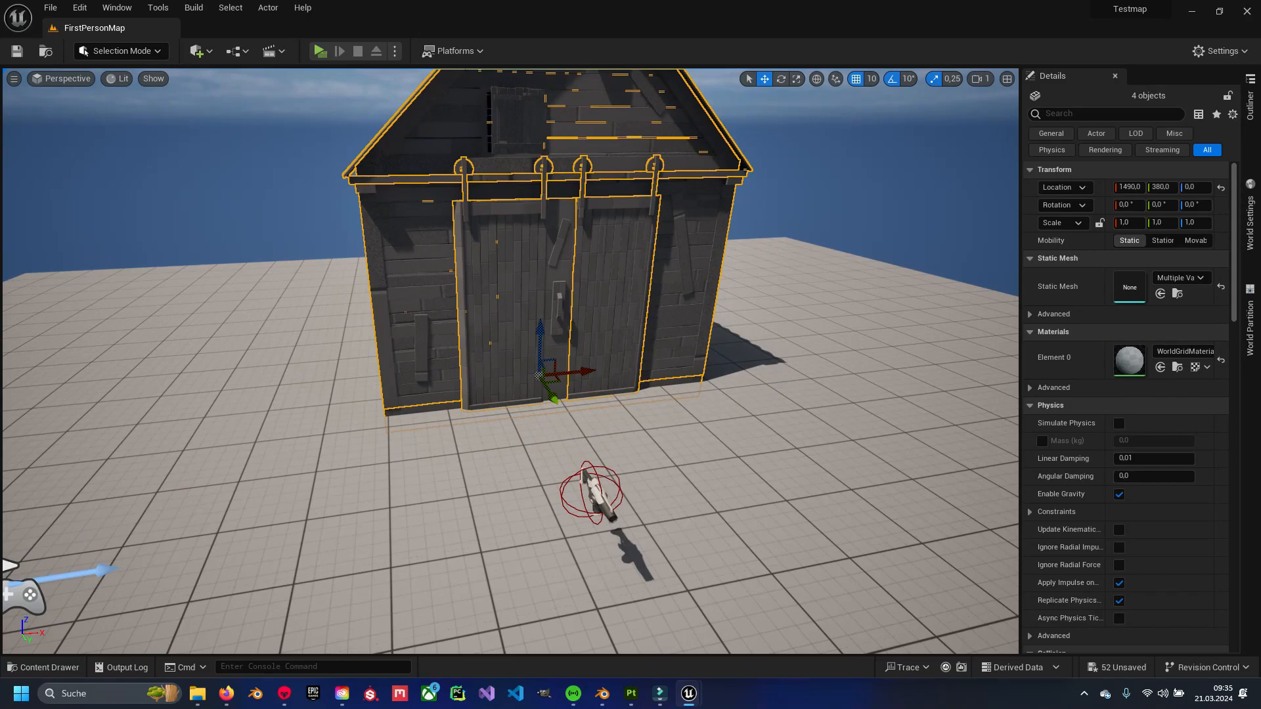
{"action": "key", "text": "r"}
{"action": "key", "text": "w"}
{"action": "key", "text": "s"}
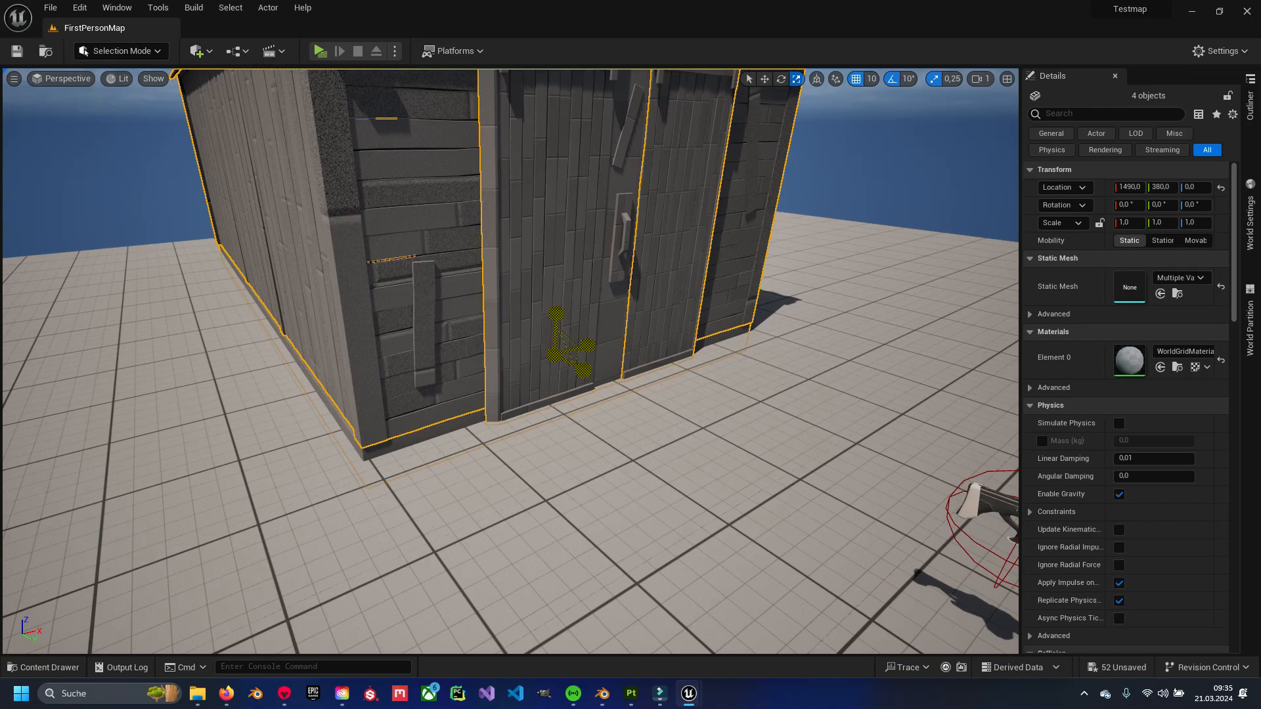
{"action": "left_click_drag", "start_coordinate": [556, 355], "coordinate": [529, 369]}
Play the level again and walk up to the shack doors to check the reduced scale.
{"action": "key", "text": "Escape"}
{"action": "left_click", "coordinate": [319, 50]}
{"action": "key", "text": "w"}
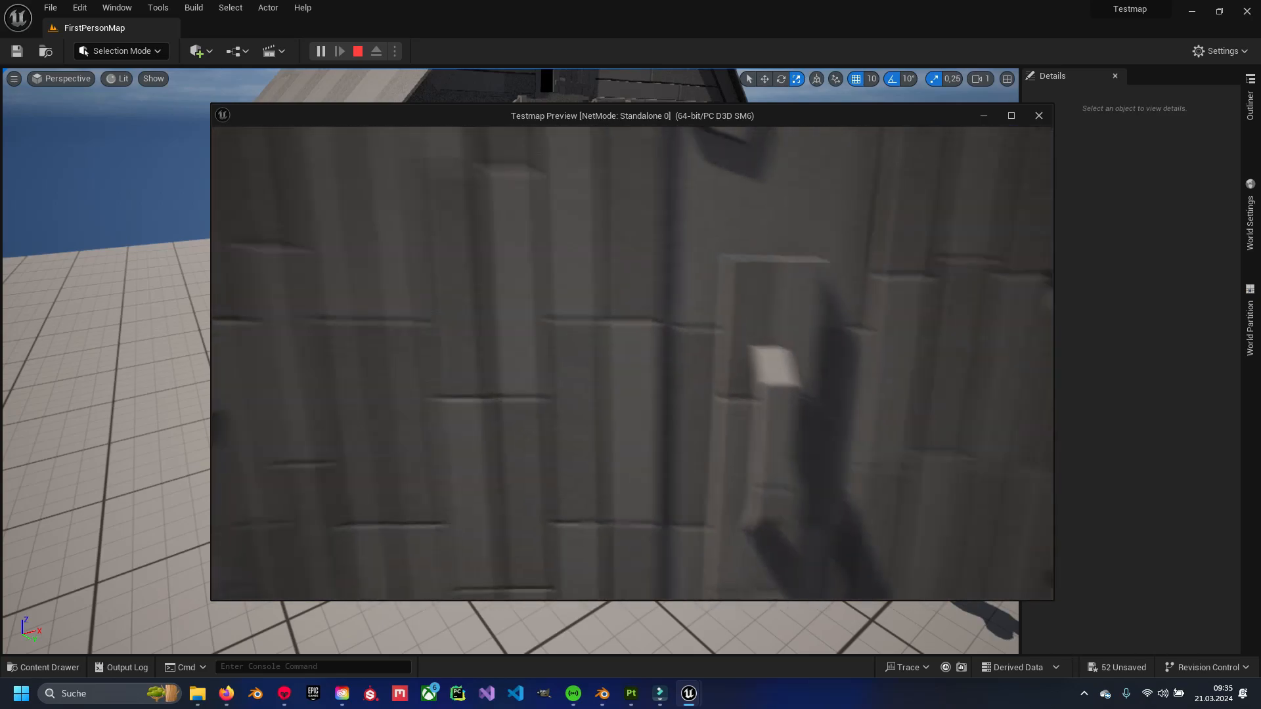
{"action": "key", "text": "Escape"}
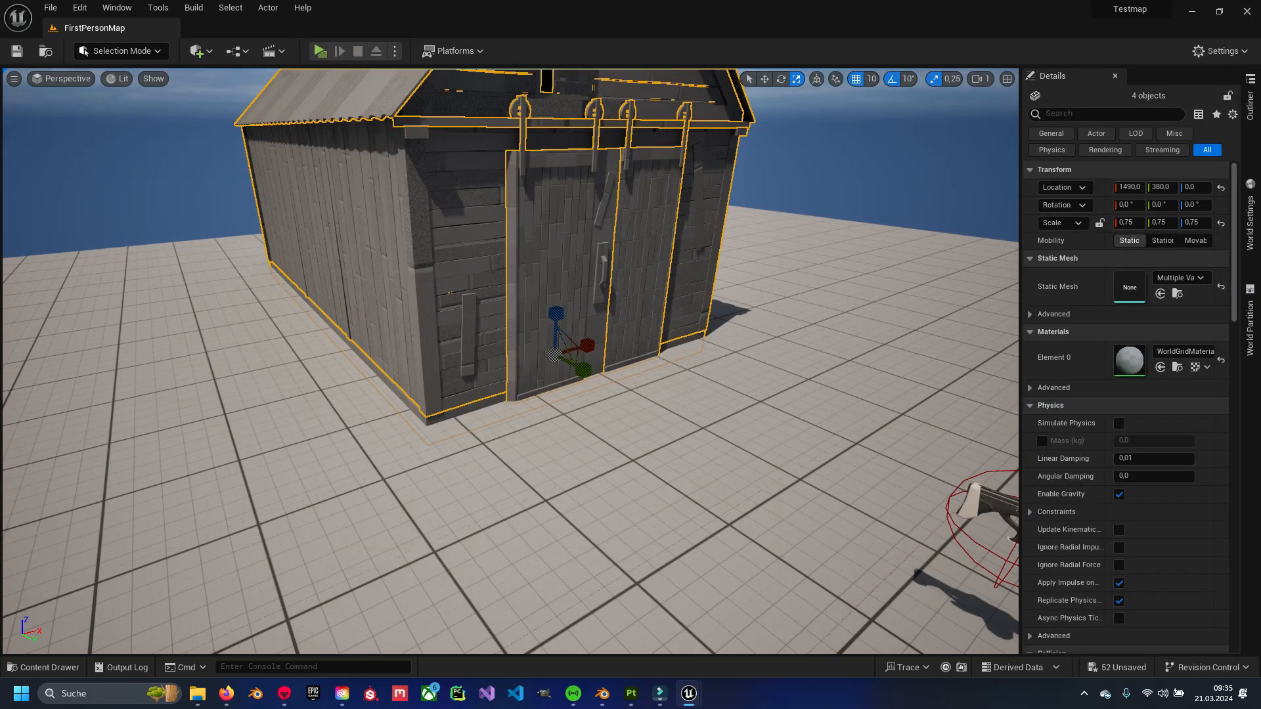
Raise the shack meshes about 20 units off the floor and fine-tune their height with grid snapping temporarily disabled.
{"action": "key", "text": "w"}
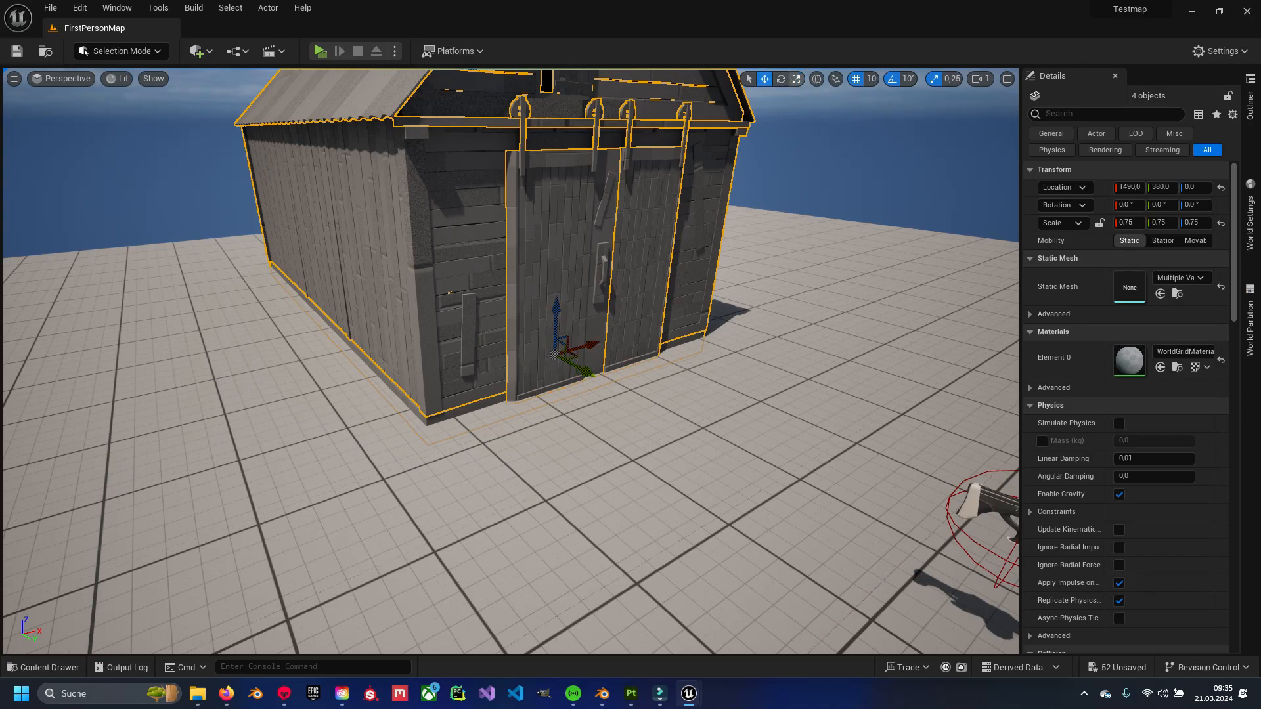
{"action": "left_click_drag", "start_coordinate": [554, 315], "coordinate": [556, 299]}
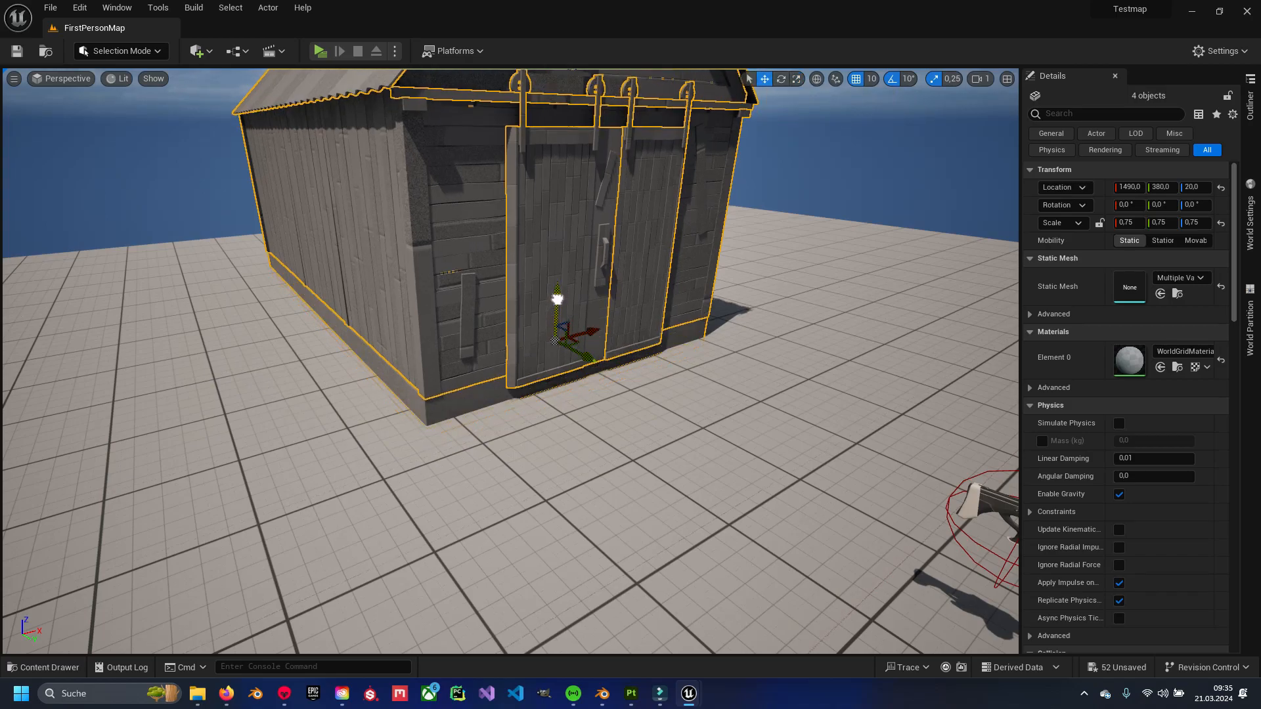
{"action": "key", "text": "w"}
{"action": "right_click_drag", "start_coordinate": [556, 299], "coordinate": [591, 250]}
{"action": "scroll", "coordinate": [564, 276], "scroll_direction": "down", "scroll_amount": 1}
{"action": "mouse_move", "coordinate": [579, 316]}
{"action": "left_mouse_down"}
{"action": "mouse_move", "coordinate": [579, 304]}
{"action": "mouse_move", "coordinate": [579, 322]}
{"action": "left_mouse_up"}
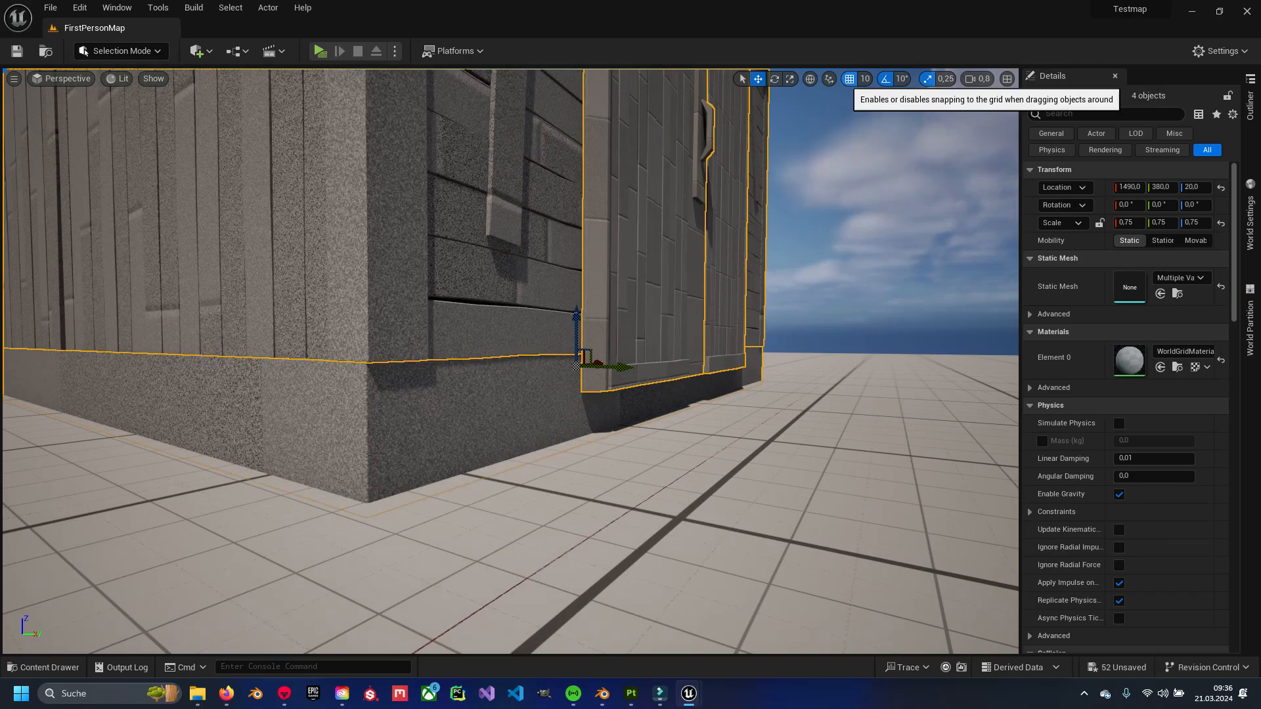
{"action": "left_click", "coordinate": [849, 78]}
{"action": "left_click_drag", "start_coordinate": [578, 319], "coordinate": [579, 313]}
{"action": "left_click", "coordinate": [849, 79]}
Delete the BP_Pickup_Rifle actor in front of the shack and save the level.
{"action": "right_click_drag", "start_coordinate": [630, 315], "coordinate": [555, 368]}
{"action": "key", "text": "s"}
{"action": "left_click", "coordinate": [759, 308]}
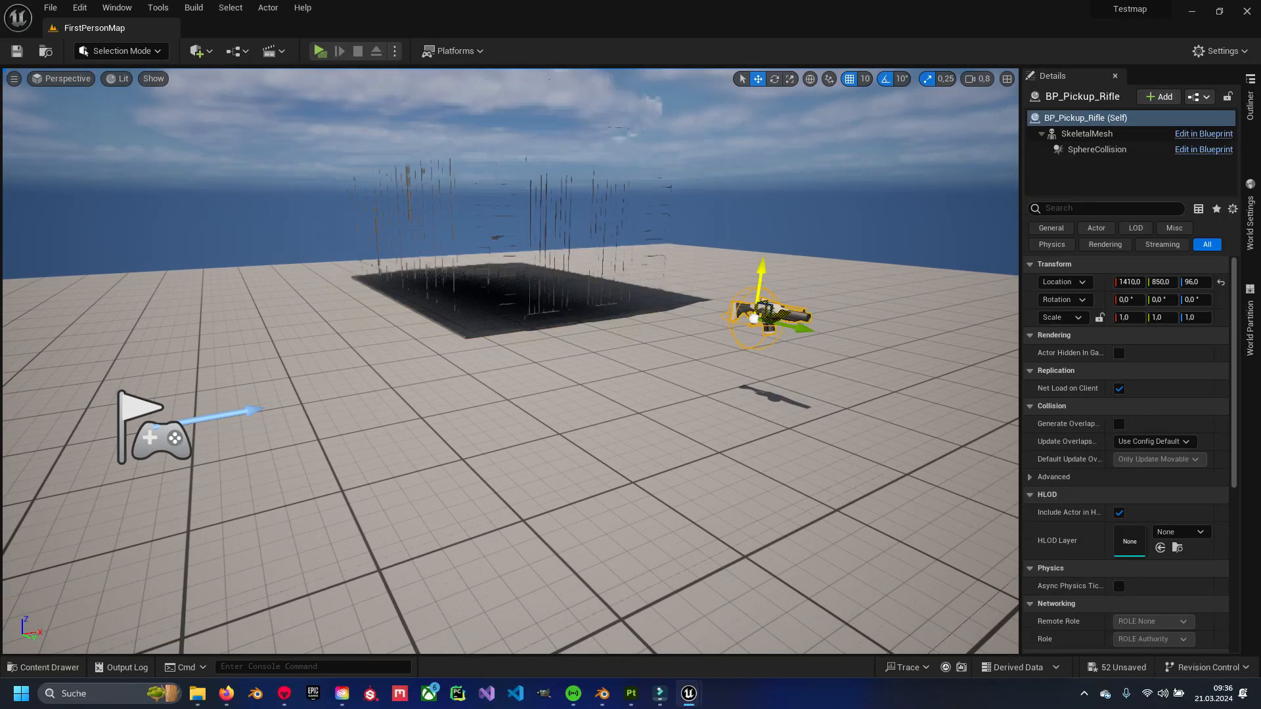
{"action": "key", "text": "Delete"}
{"action": "right_click_drag", "start_coordinate": [555, 368], "coordinate": [506, 371]}
{"action": "key", "text": "ctrl+s"}
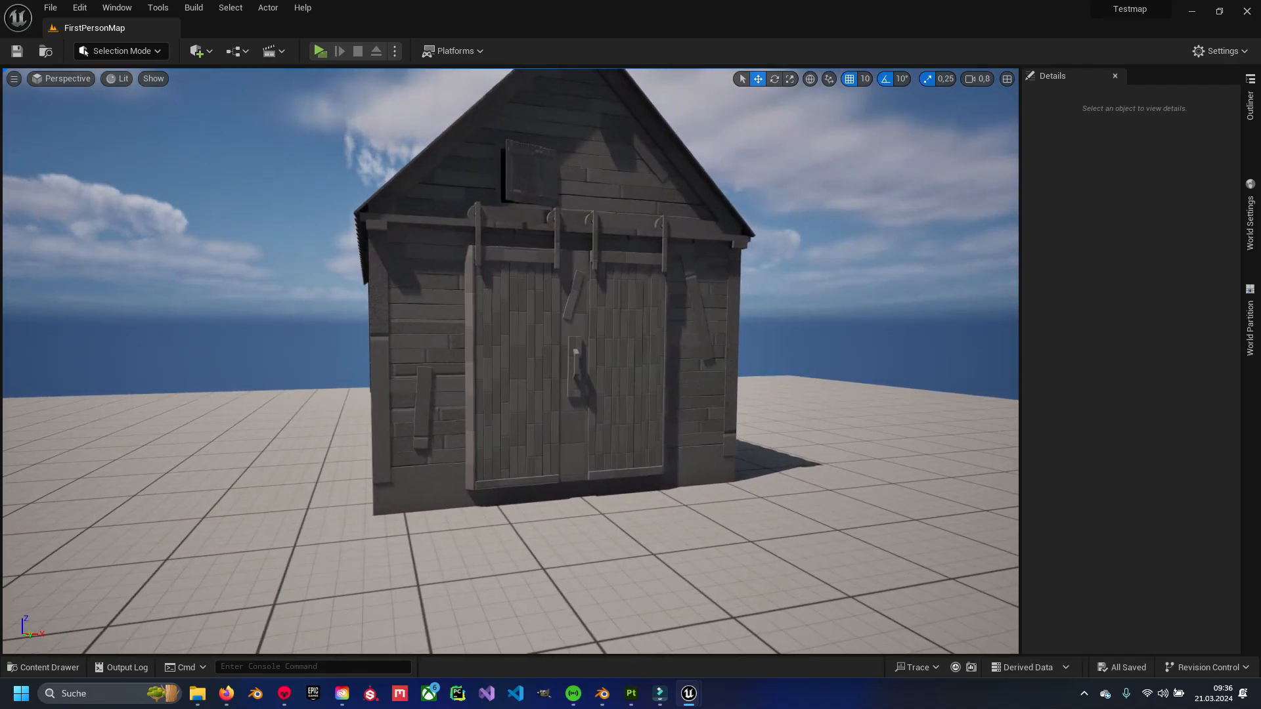
Open the custom_asset texture folder, and switch to Adobe Substance 3D Painter to open the shack project's texture export settings.
{"action": "key", "text": "ctrl+space"}
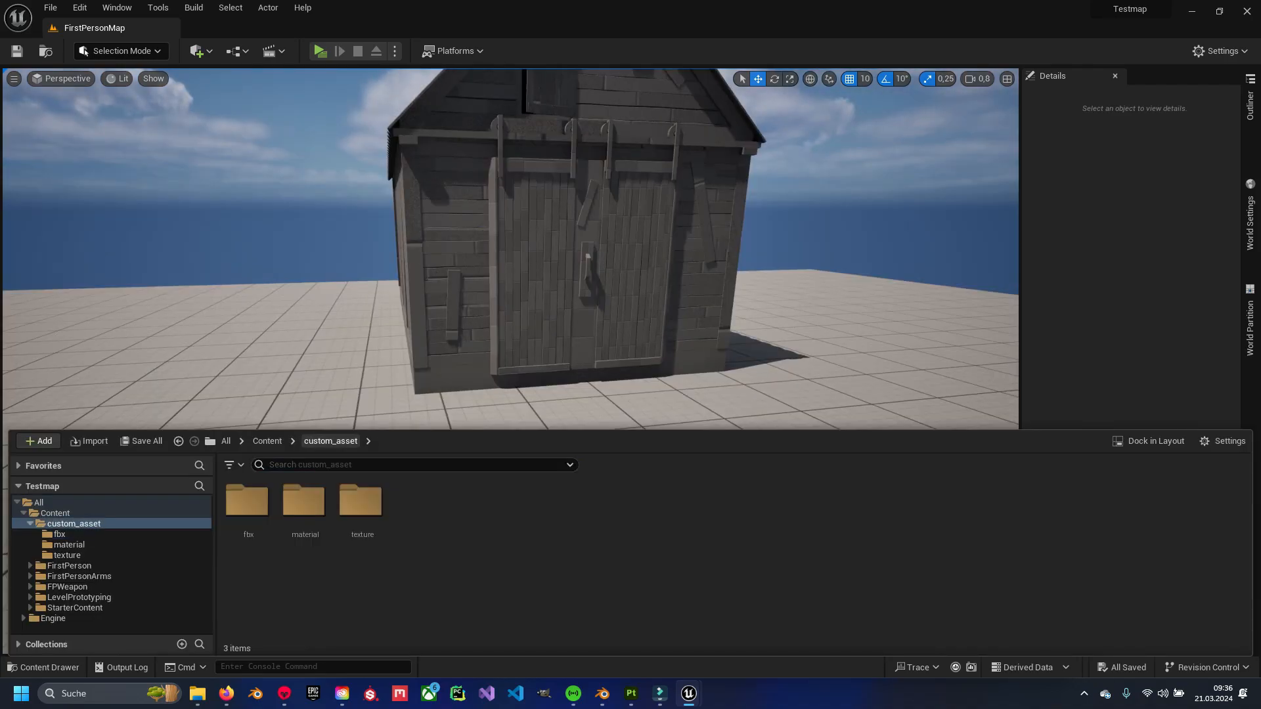
{"action": "double_click", "coordinate": [361, 503]}
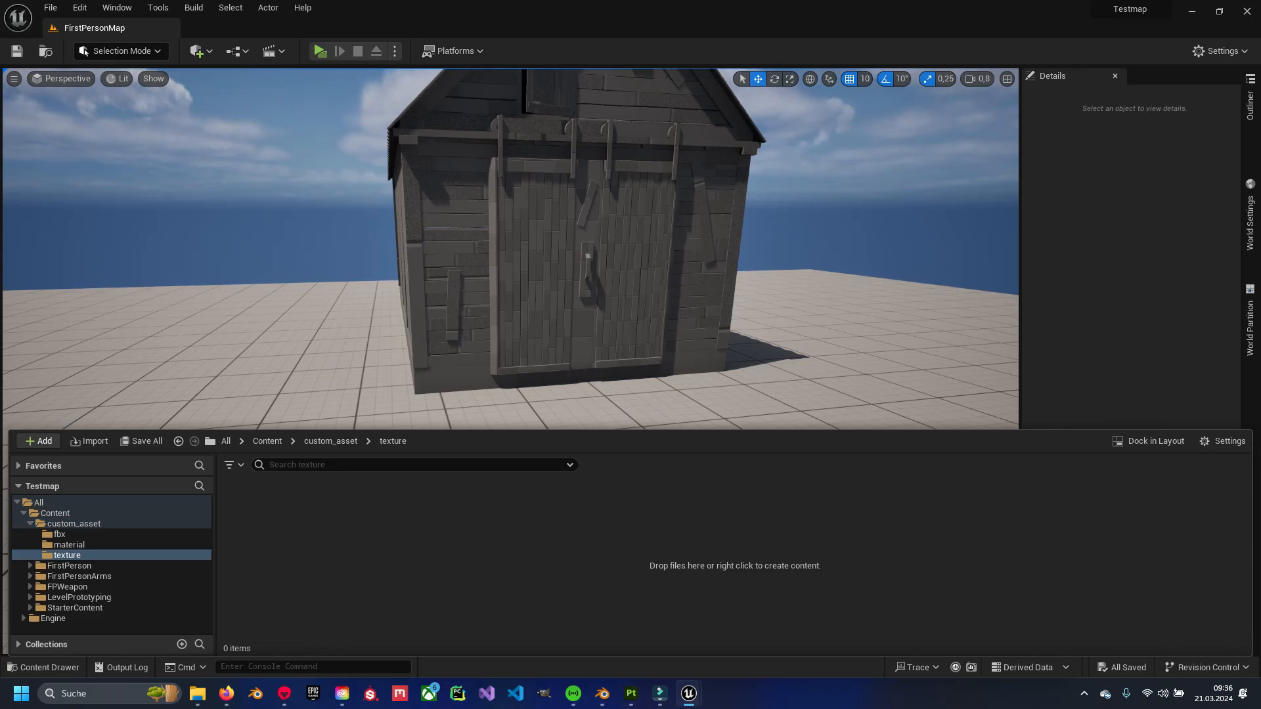
{"action": "left_click", "coordinate": [631, 693]}
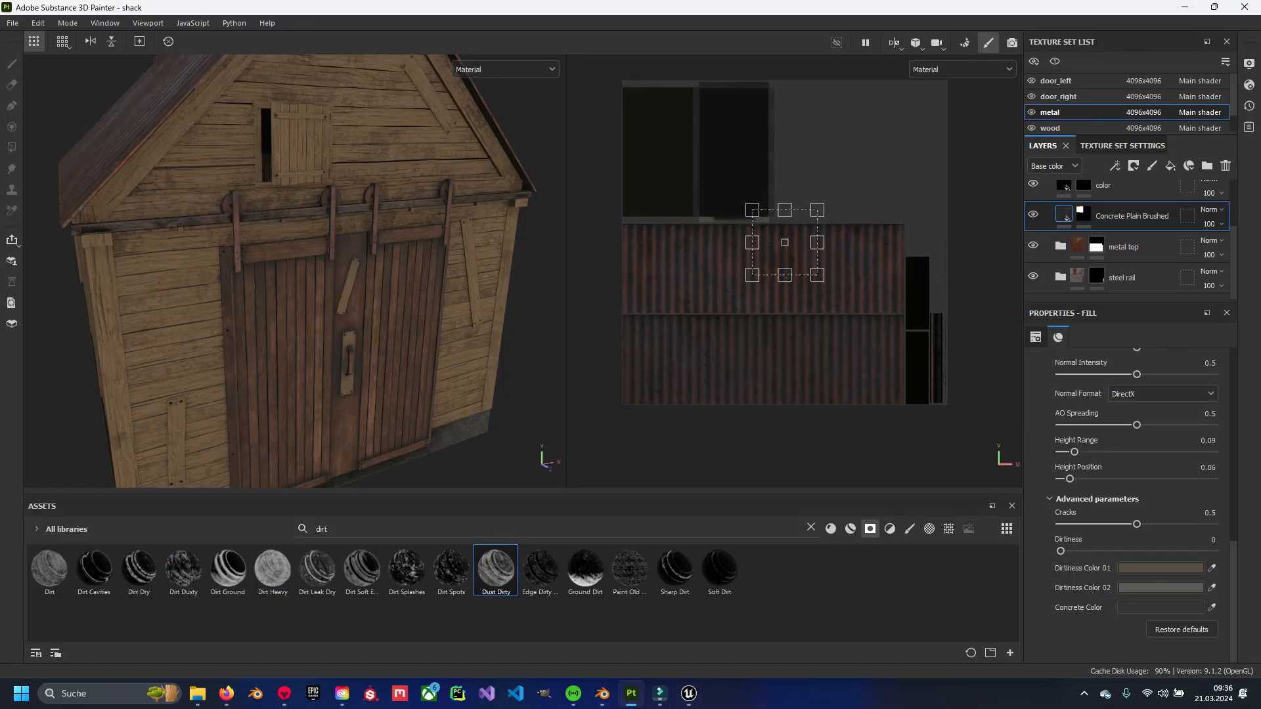
{"action": "left_click", "coordinate": [11, 22]}
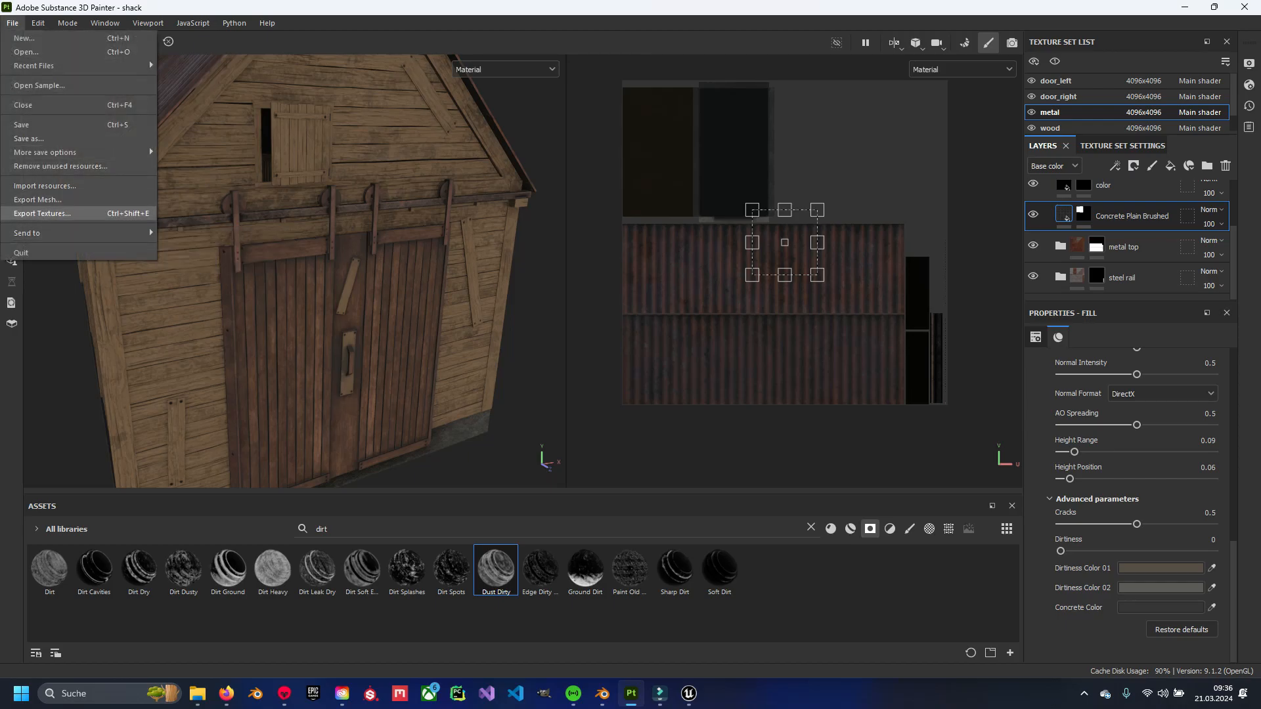
{"action": "left_click", "coordinate": [42, 214]}
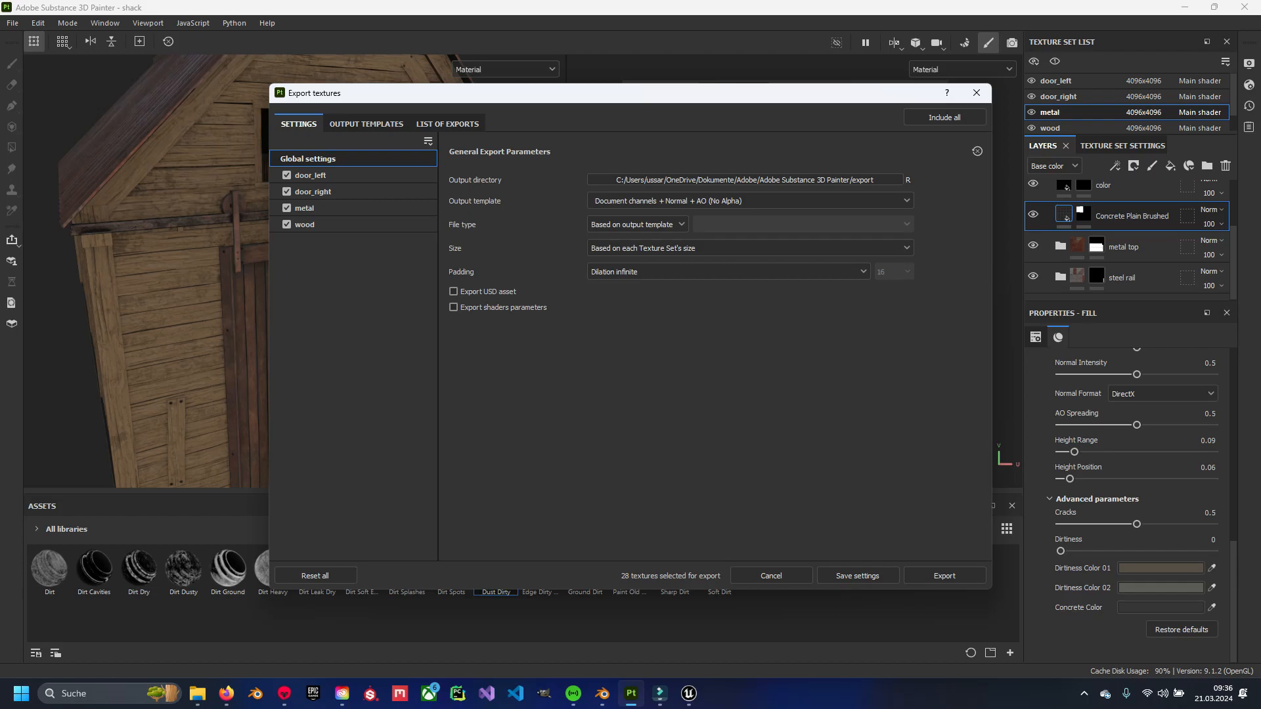
{"action": "left_click_drag", "start_coordinate": [579, 99], "coordinate": [557, 76]}
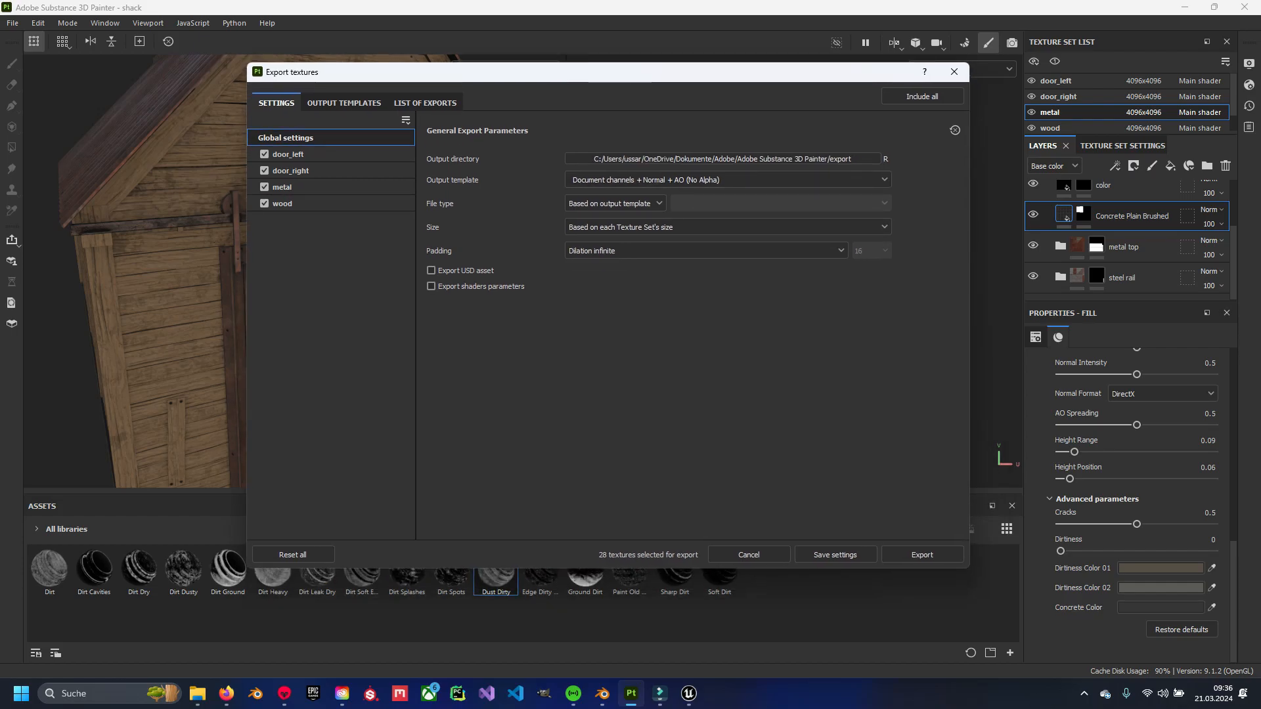
Set the export output directory to the texture folder inside the shack project's substance folder.
{"action": "left_click", "coordinate": [722, 159]}
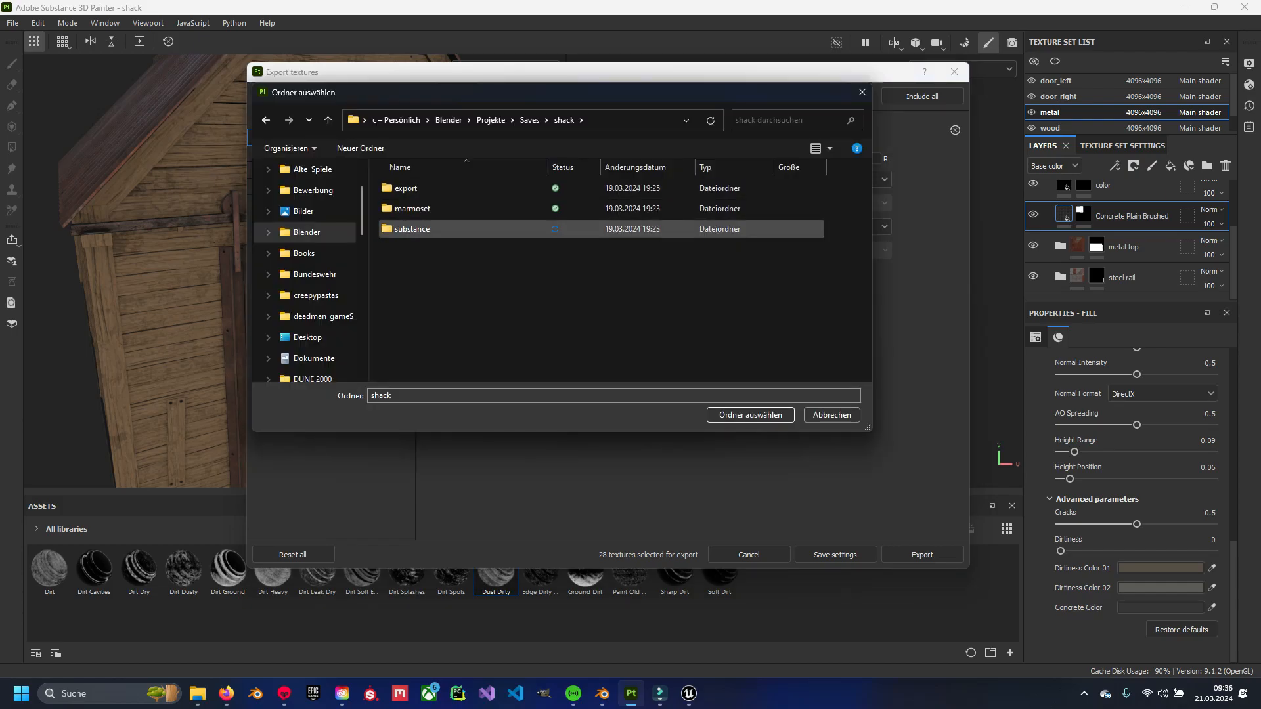
{"action": "double_click", "coordinate": [412, 229]}
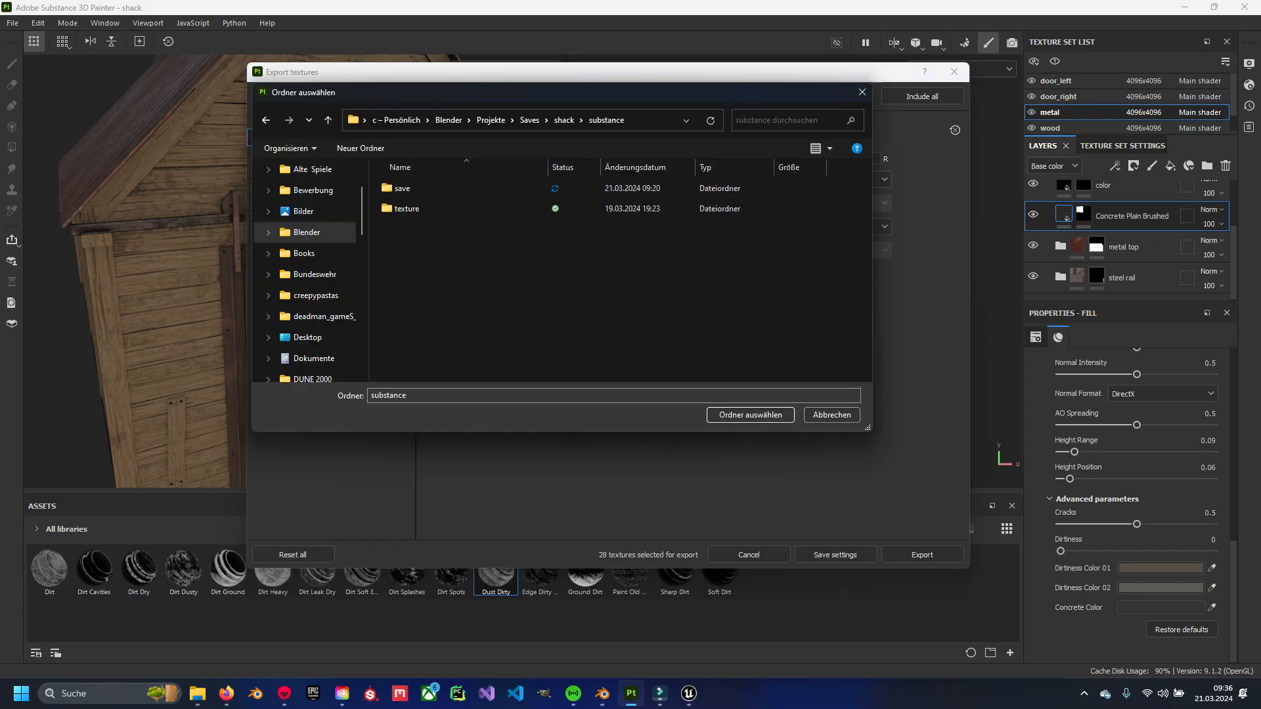
{"action": "double_click", "coordinate": [407, 209]}
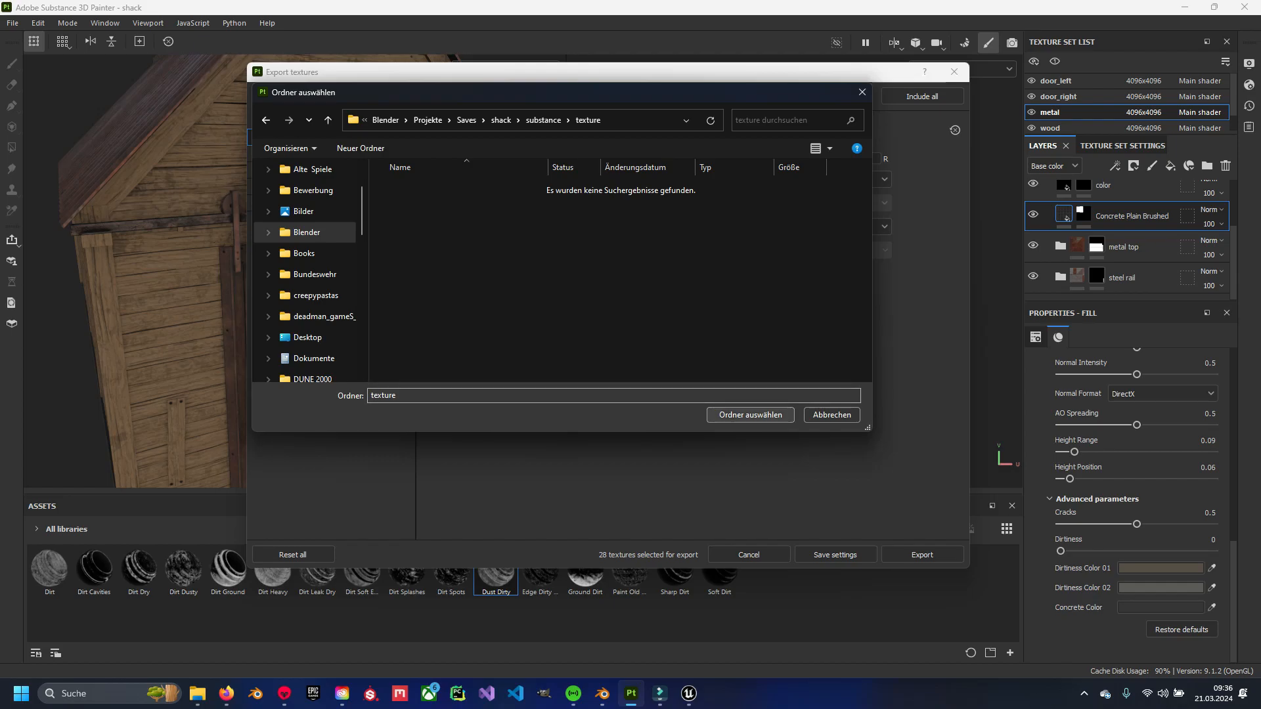
{"action": "left_click", "coordinate": [749, 414]}
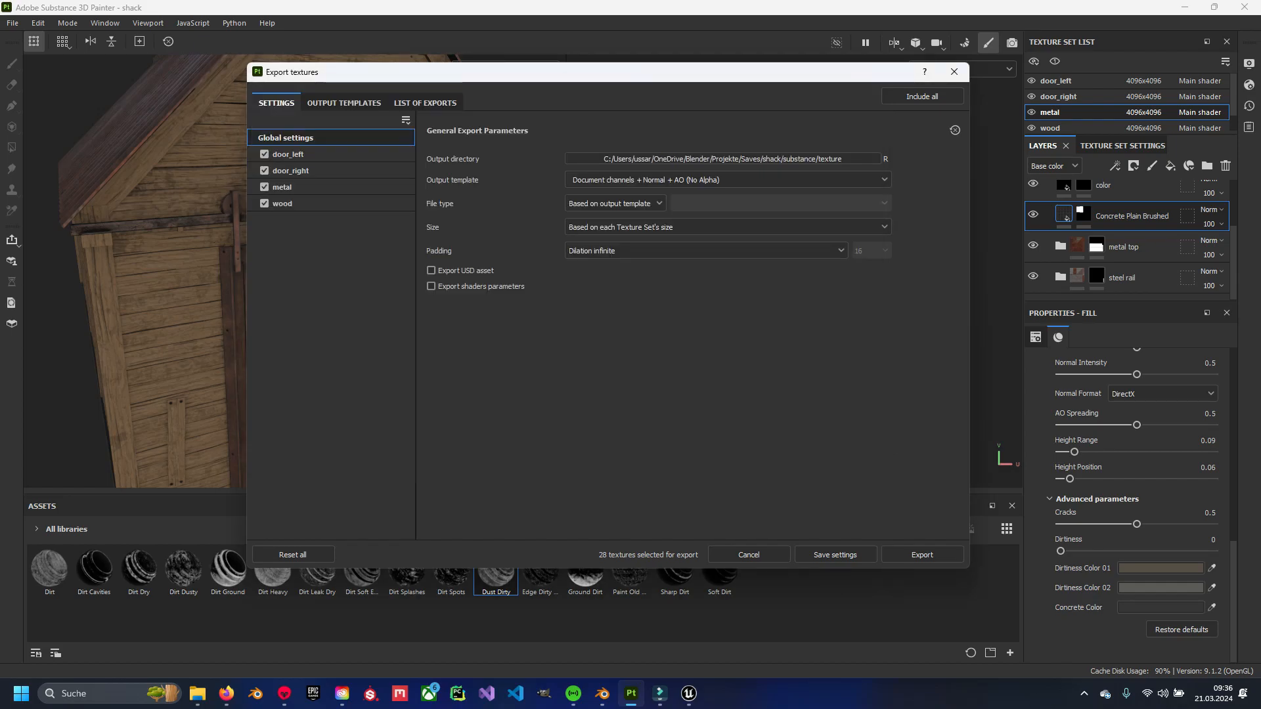
Set the texture export's output template to Unreal Engine 4 (Packed).
{"action": "left_click", "coordinate": [727, 179]}
{"action": "scroll", "coordinate": [656, 236], "scroll_direction": "down", "scroll_amount": 5}
{"action": "scroll", "coordinate": [657, 262], "scroll_direction": "down", "scroll_amount": 6}
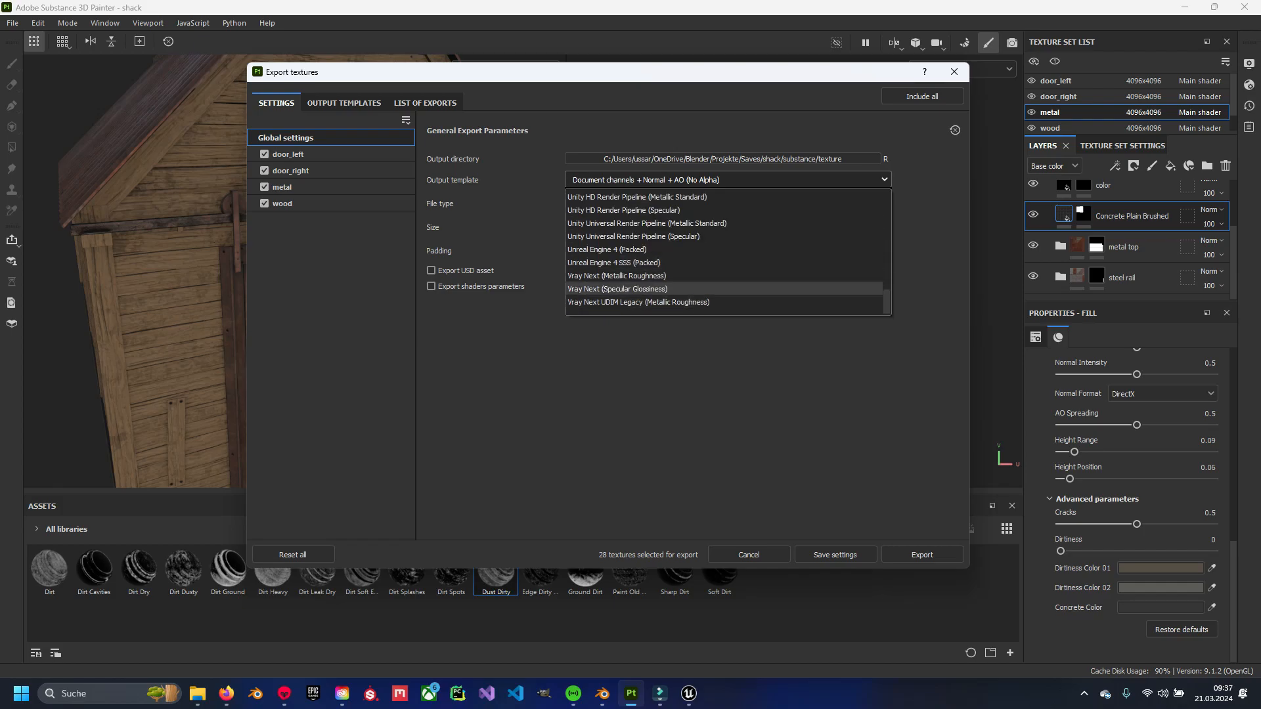
{"action": "left_click", "coordinate": [607, 249]}
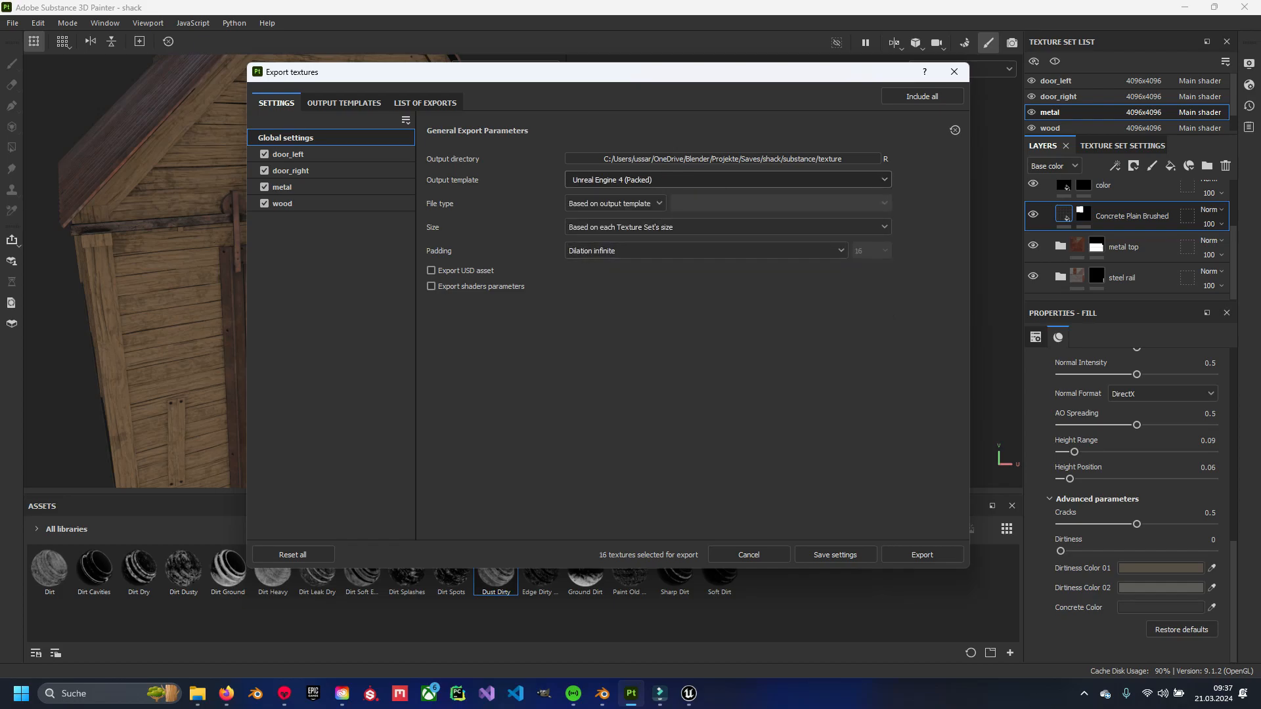
Set the export file type to png and the size to 4096, and export all the shack textures.
{"action": "left_click", "coordinate": [614, 204]}
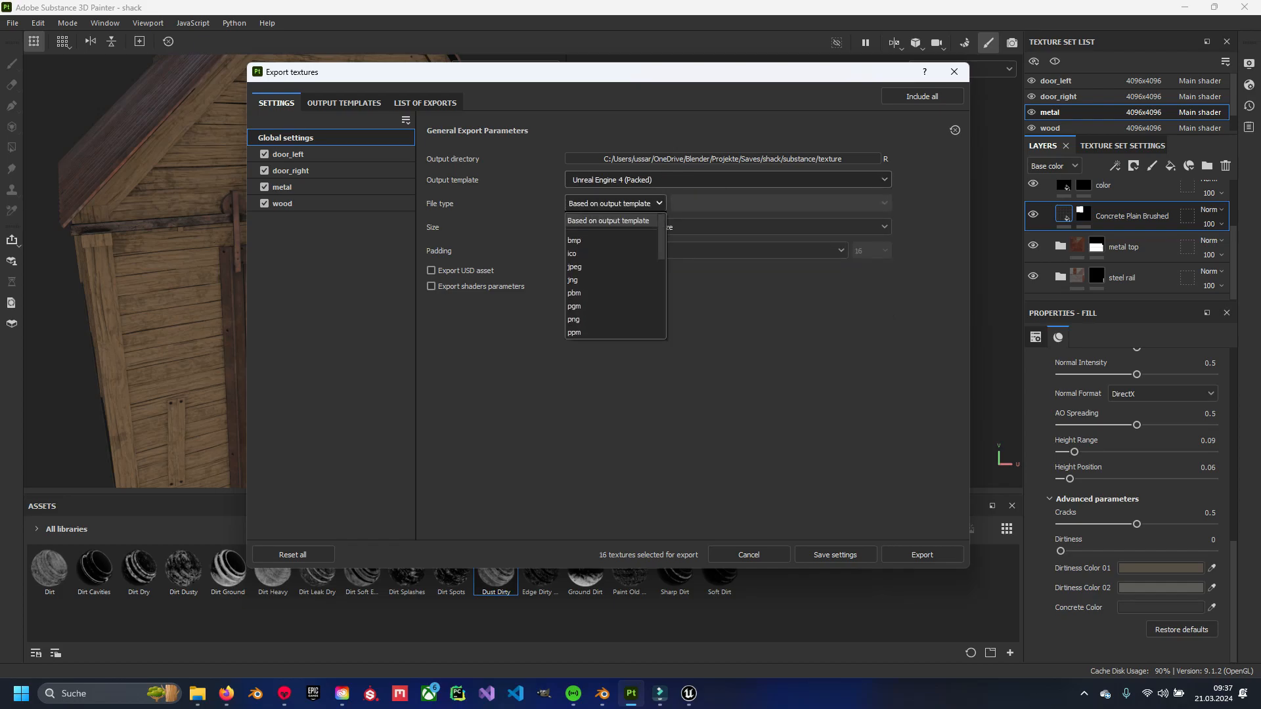
{"action": "left_click", "coordinate": [591, 319]}
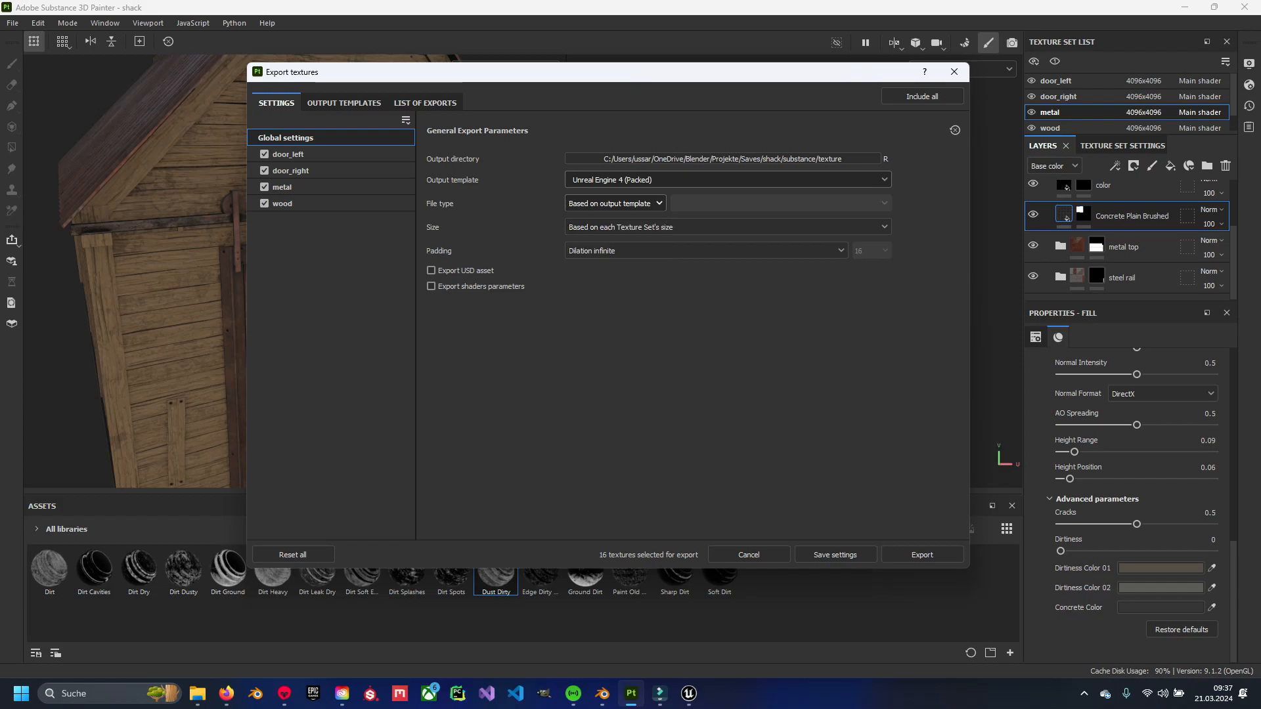
{"action": "left_click", "coordinate": [657, 226]}
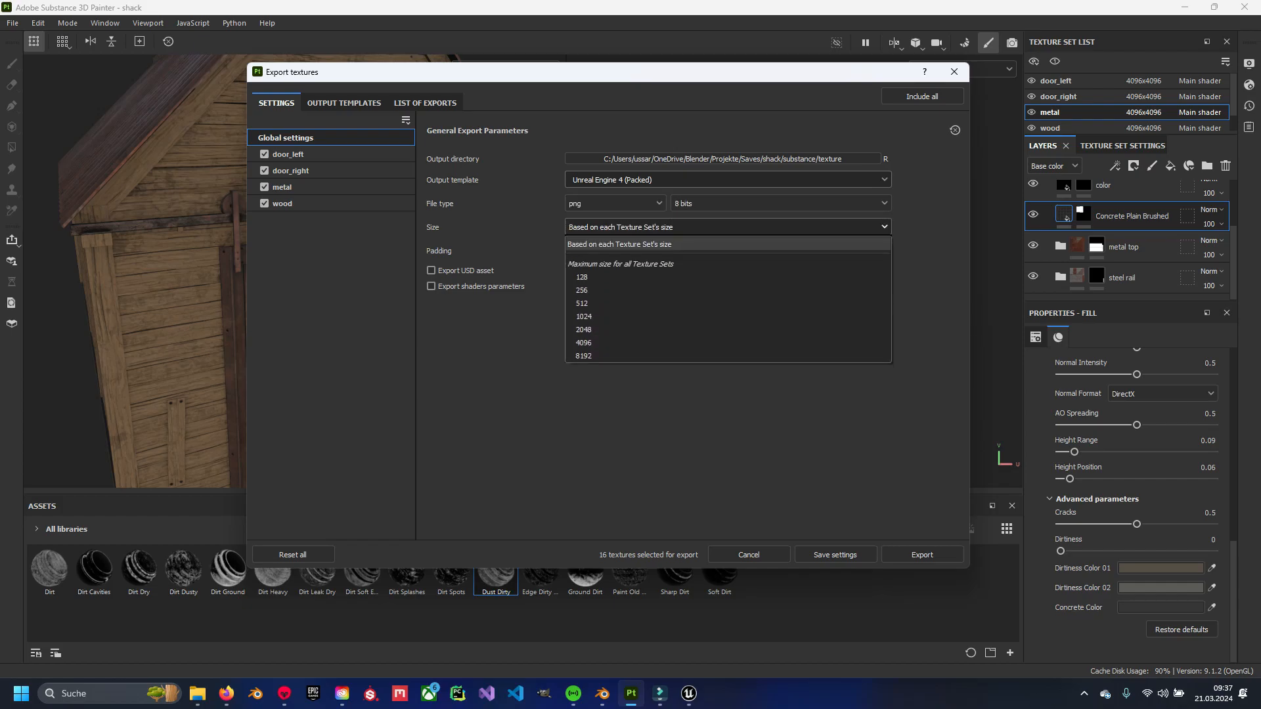
{"action": "left_click", "coordinate": [657, 342]}
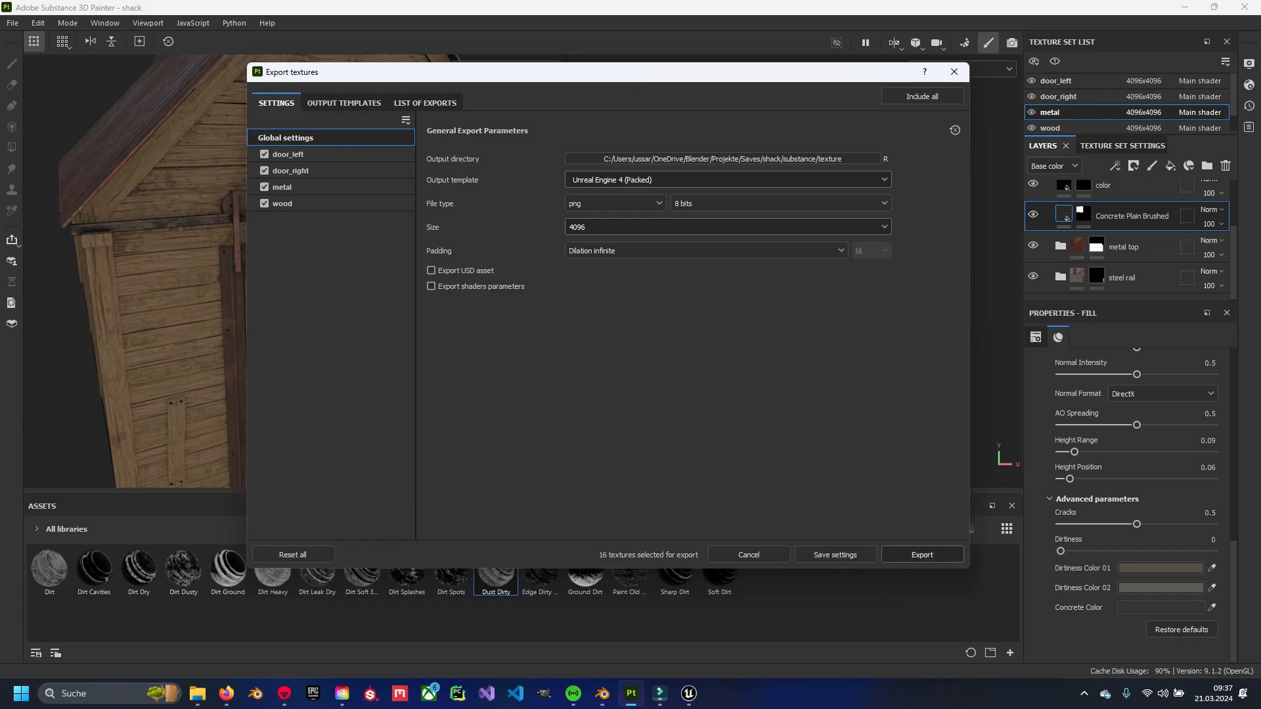
{"action": "left_click", "coordinate": [921, 554]}
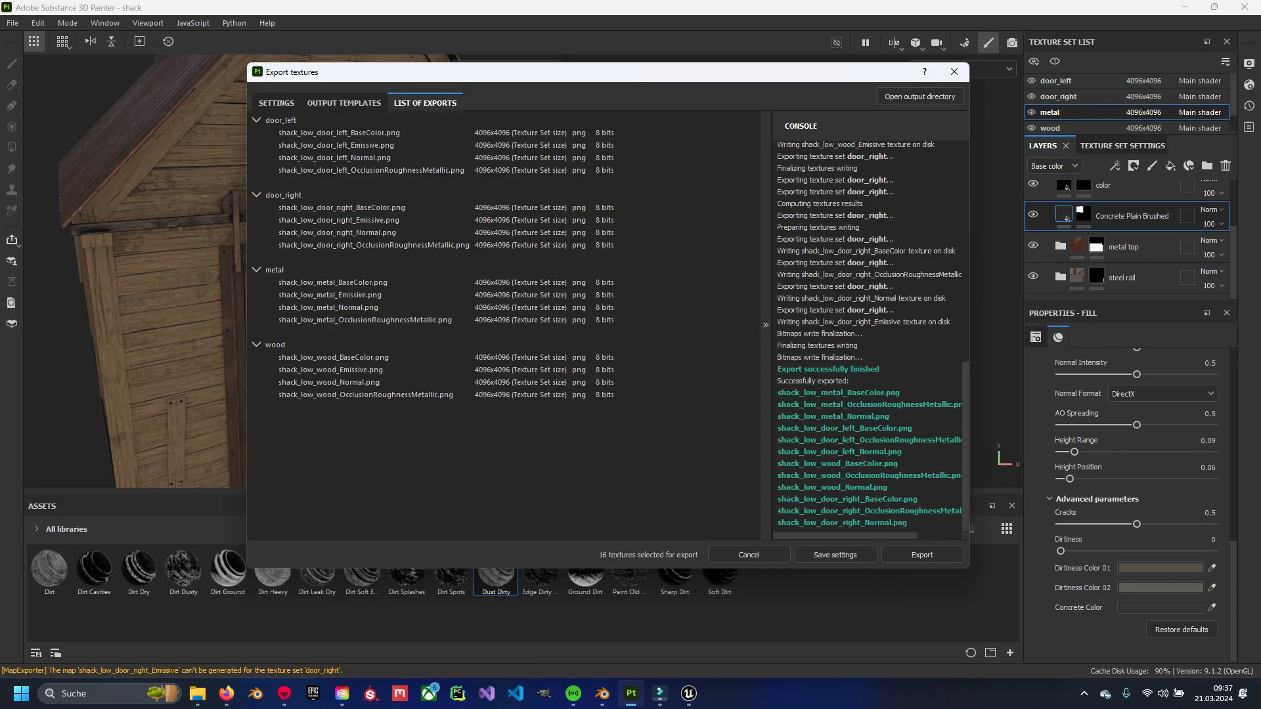
{"action": "key", "text": "Escape"}
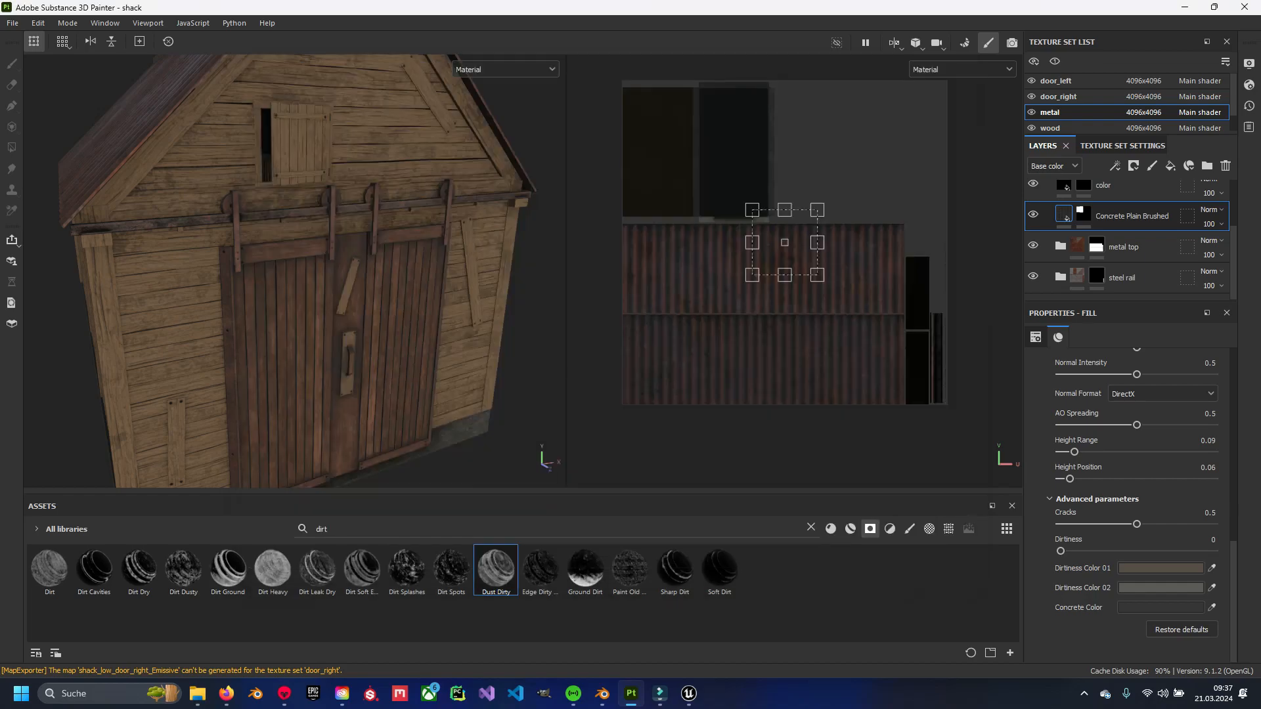
Switch to Unreal Engine and import all shack textures from the shack/substance/texture folder into custom_asset/texture.
{"action": "mouse_move", "coordinate": [688, 694]}
{"action": "left_click", "coordinate": [768, 614]}
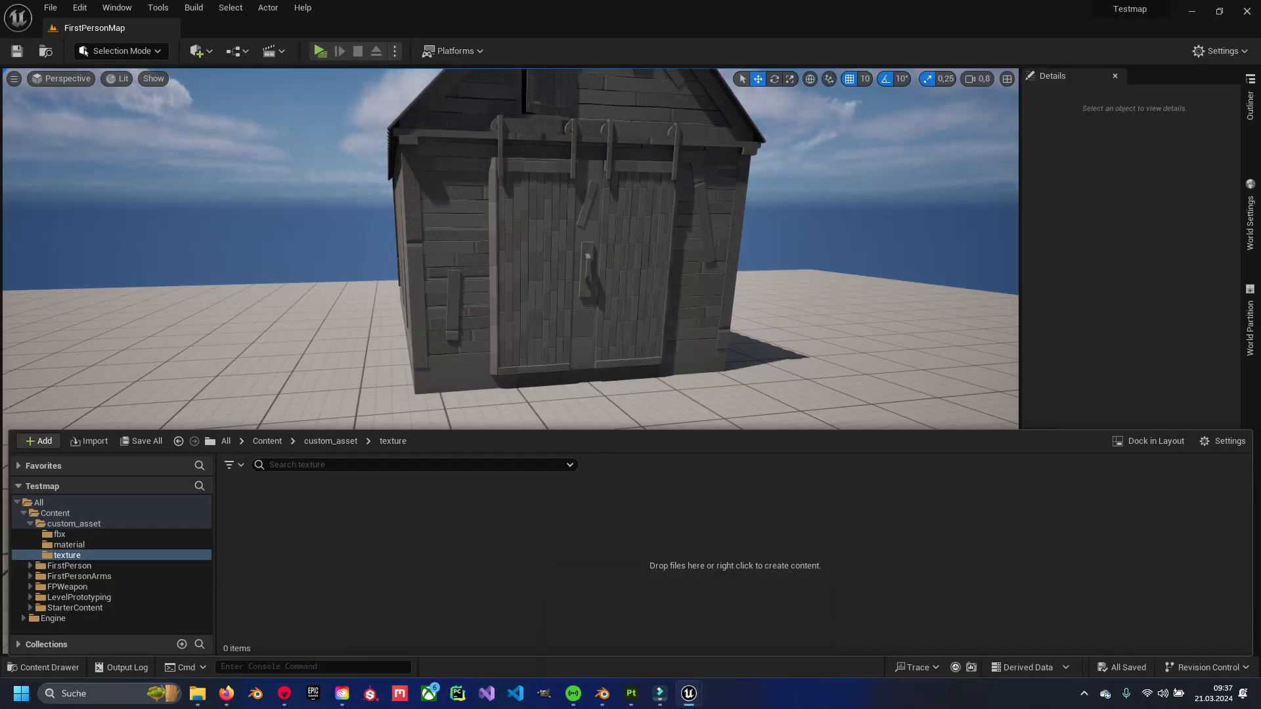
{"action": "right_click", "coordinate": [318, 519]}
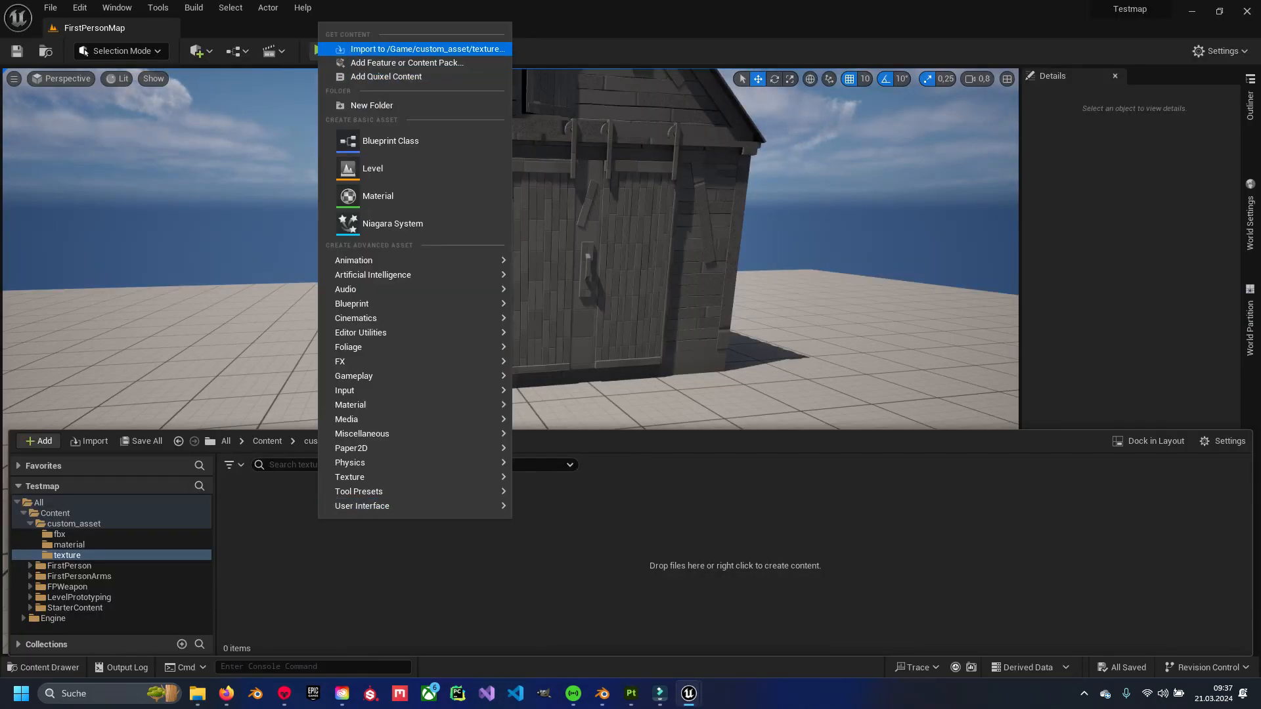
{"action": "left_click", "coordinate": [367, 48]}
{"action": "left_click", "coordinate": [318, 37]}
{"action": "double_click", "coordinate": [166, 147]}
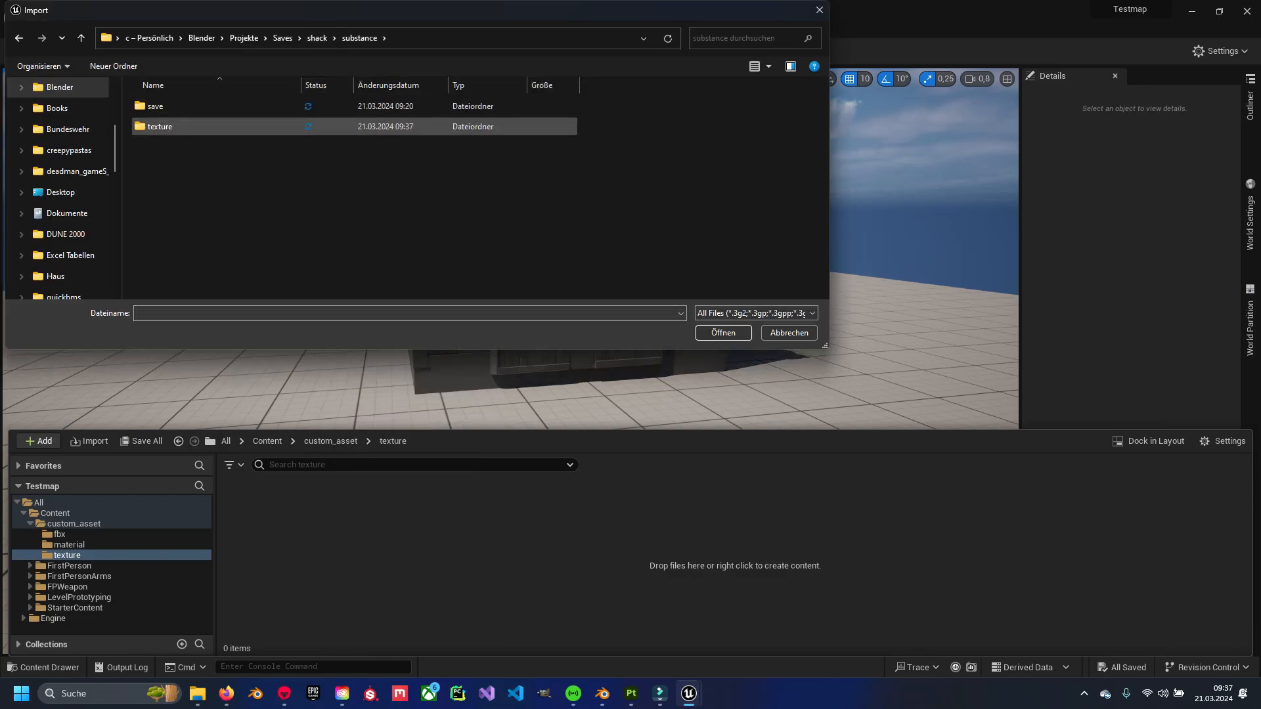
{"action": "double_click", "coordinate": [161, 126]}
{"action": "key", "text": "ctrl+a"}
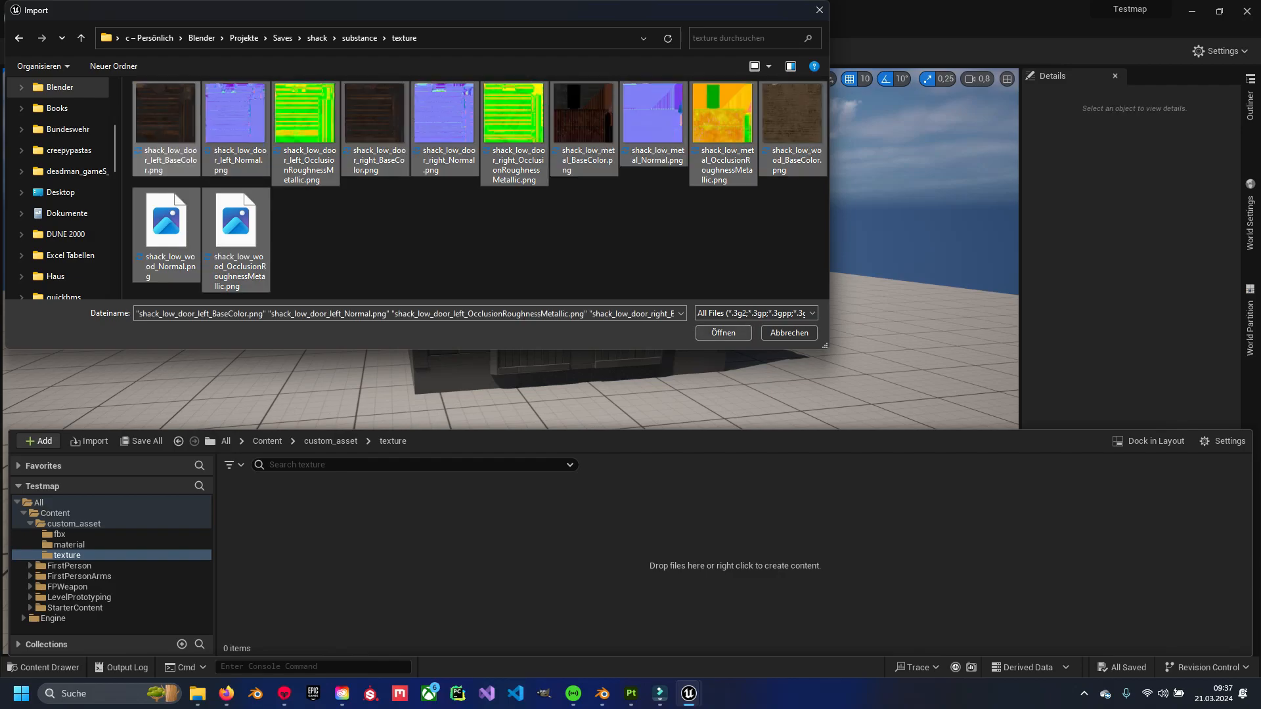
{"action": "key", "text": "Return"}
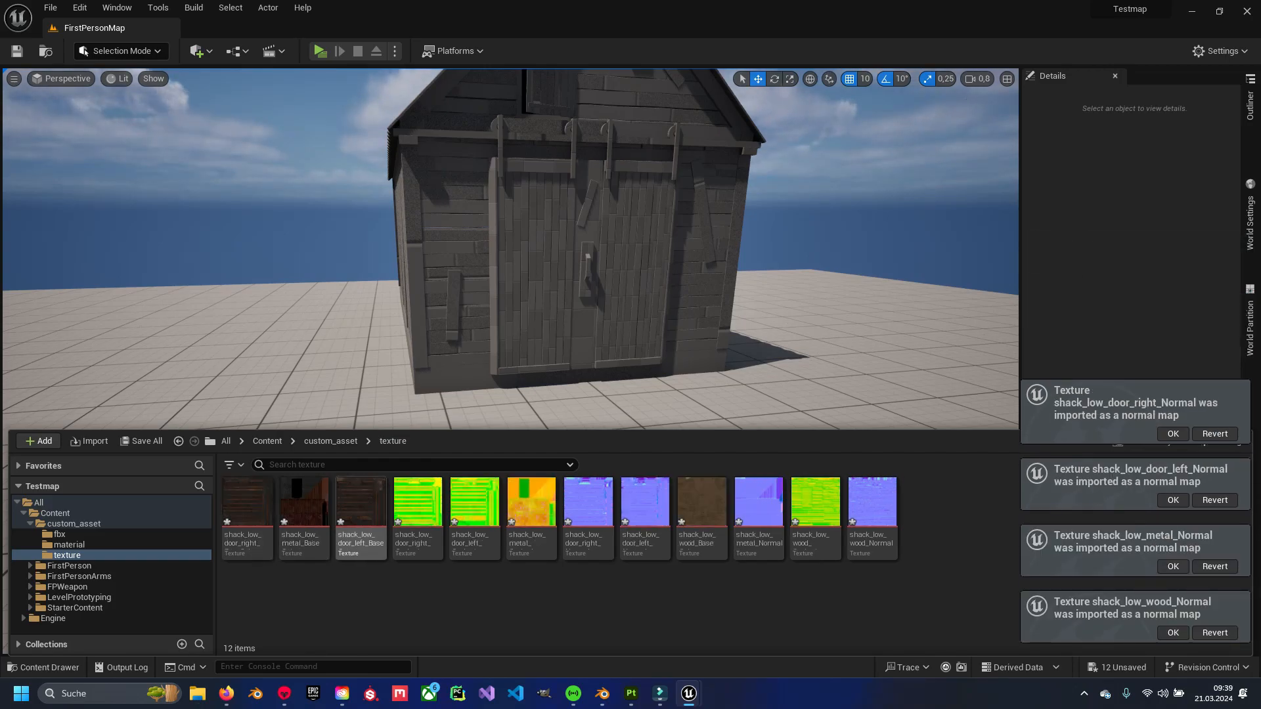
Switch to Substance 3D Painter, close the texture export window, and examine the metal texture set's general properties and channels.
{"action": "left_click", "coordinate": [631, 693]}
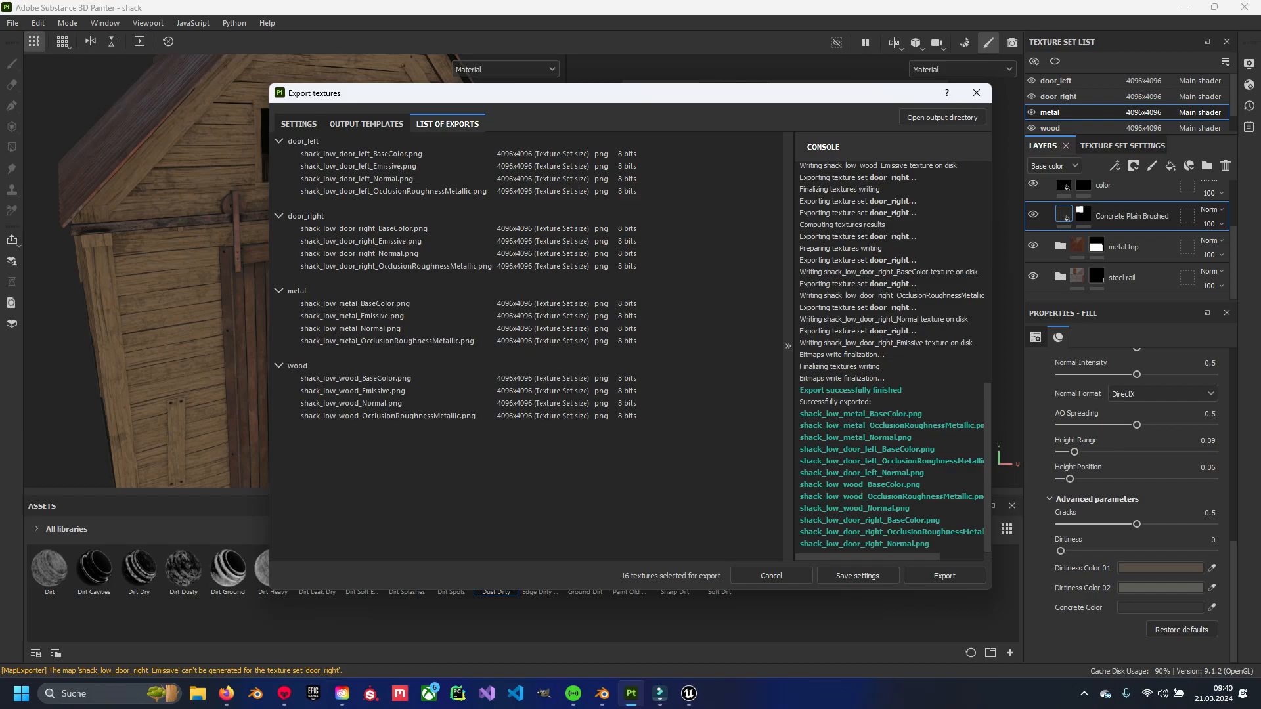
{"action": "left_click", "coordinate": [977, 93]}
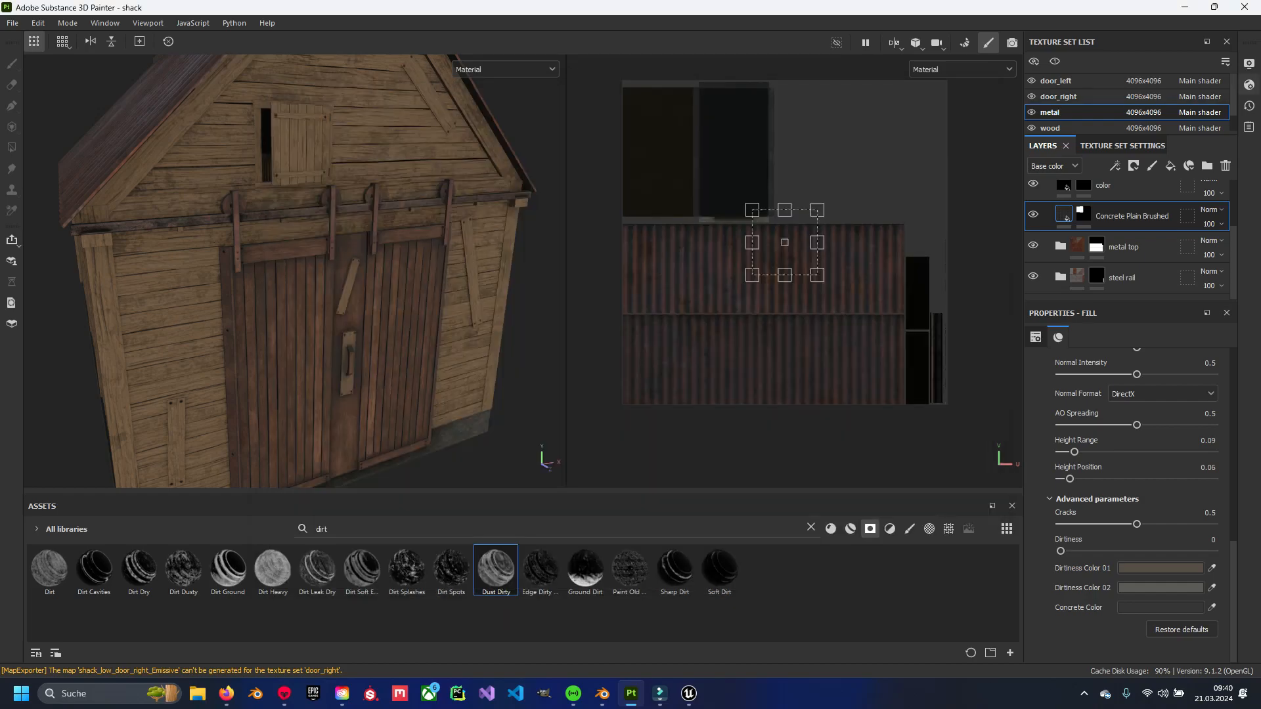
{"action": "left_click", "coordinate": [1249, 85]}
{"action": "left_click", "coordinate": [1226, 86]}
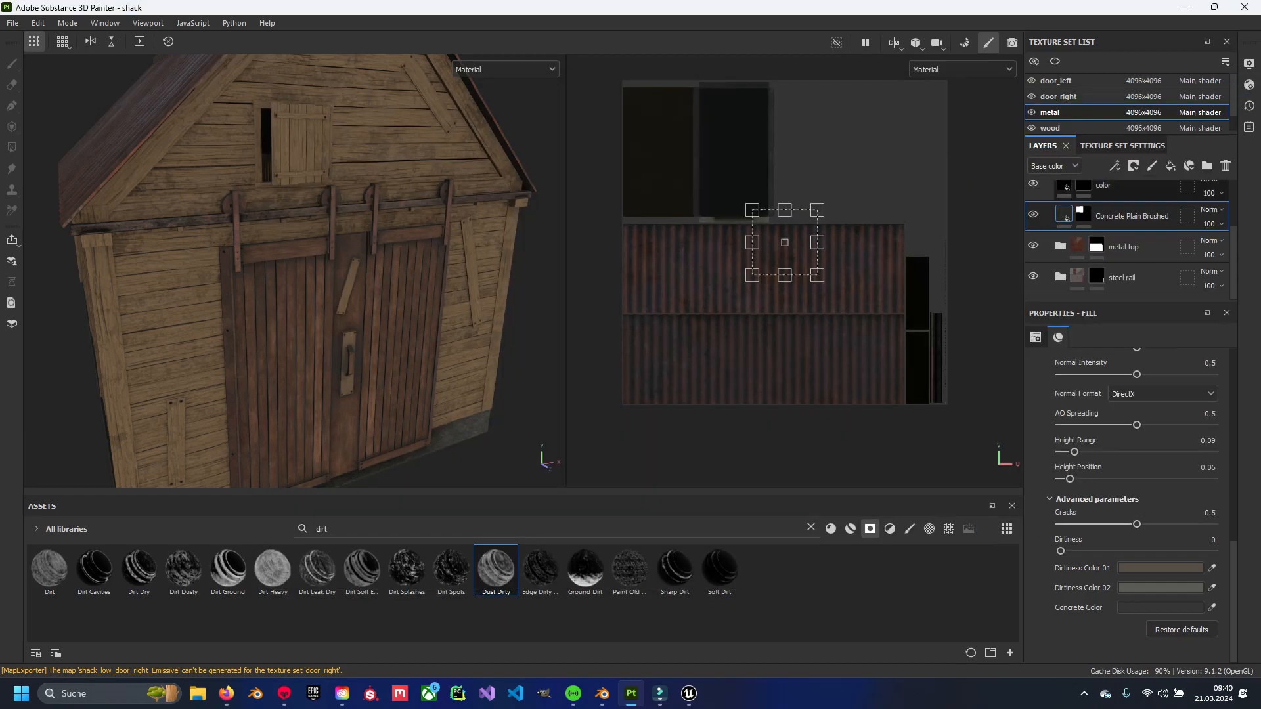
{"action": "left_click", "coordinate": [1122, 145]}
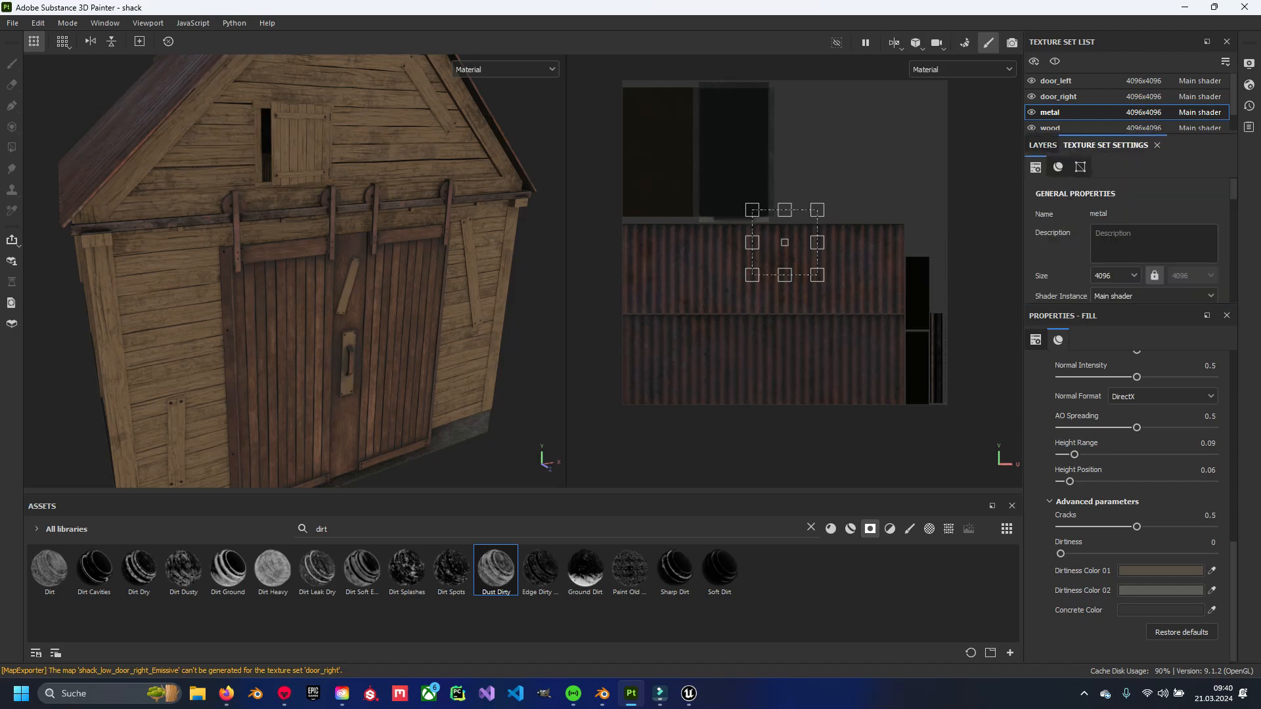
{"action": "scroll", "coordinate": [1123, 249], "scroll_direction": "down", "scroll_amount": 3}
{"action": "scroll", "coordinate": [1123, 249], "scroll_direction": "up", "scroll_amount": 3}
{"action": "scroll", "coordinate": [1123, 249], "scroll_direction": "down", "scroll_amount": 1}
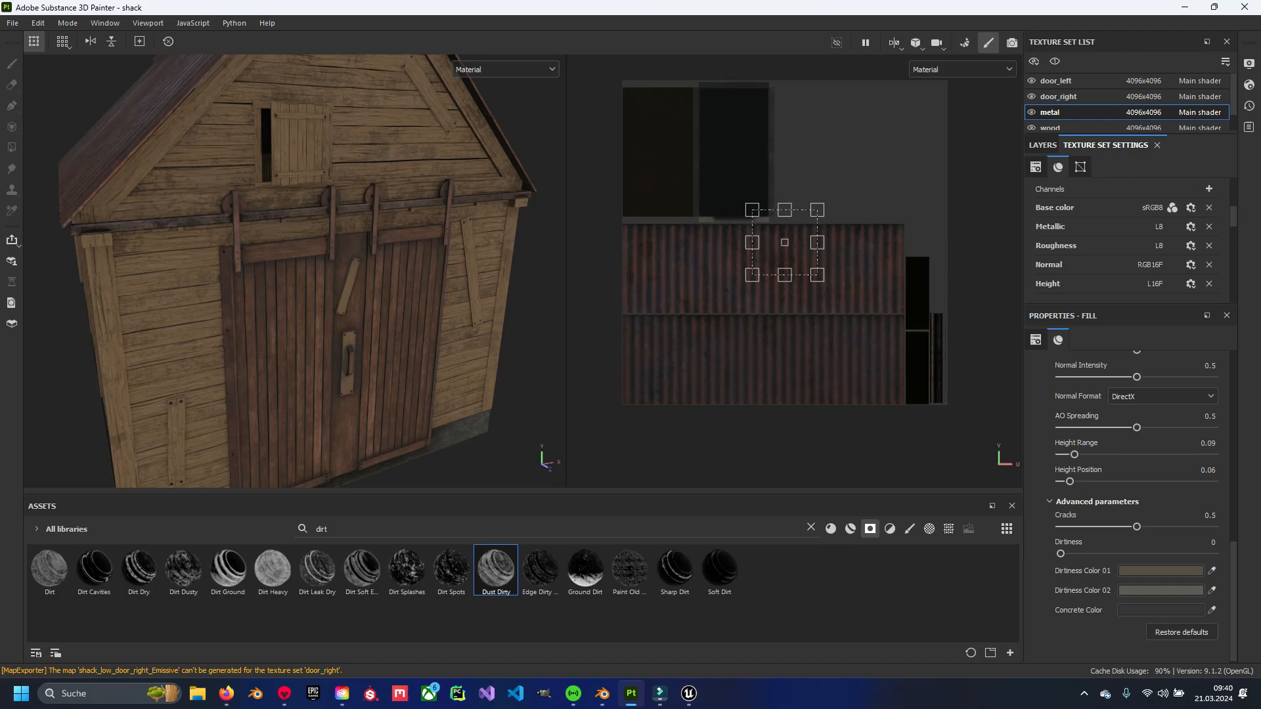
Switch to Unreal Engine, disable sRGB on the shack_low_door_left_OcclusionRoughnessMetallic texture, and save it.
{"action": "left_click", "coordinate": [689, 694]}
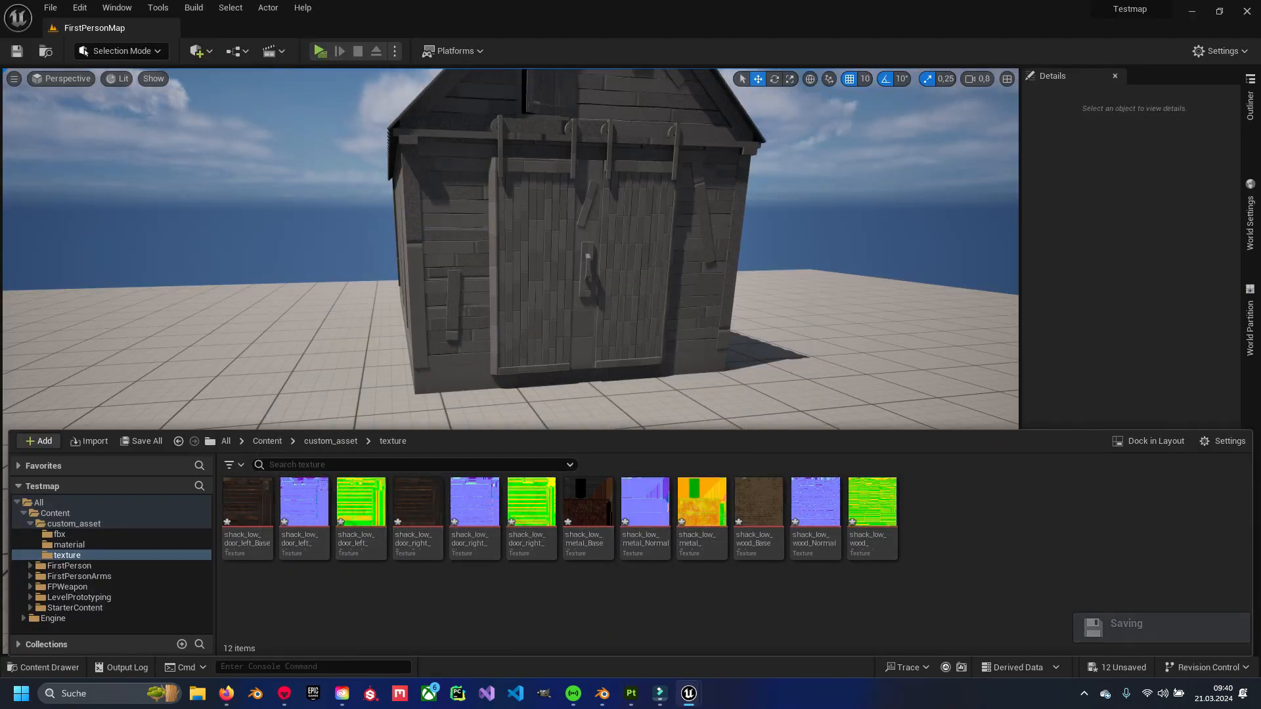
{"action": "mouse_move", "coordinate": [360, 502]}
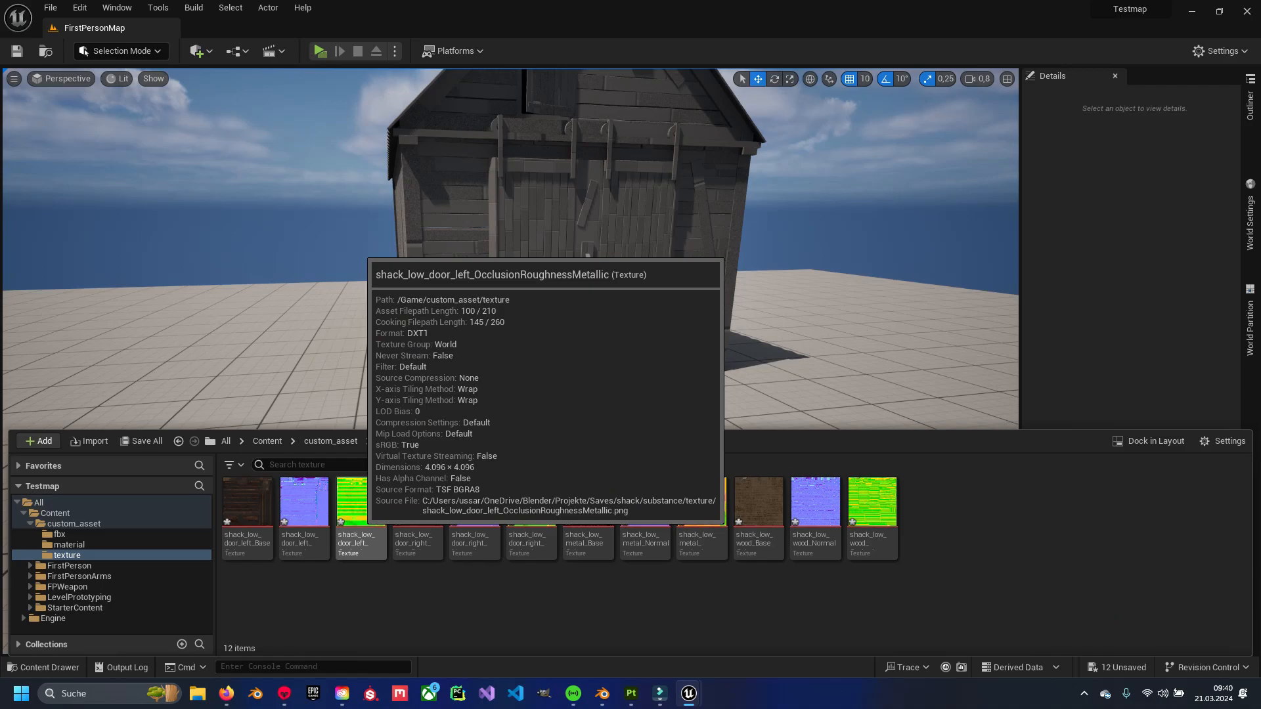
{"action": "double_click", "coordinate": [360, 502]}
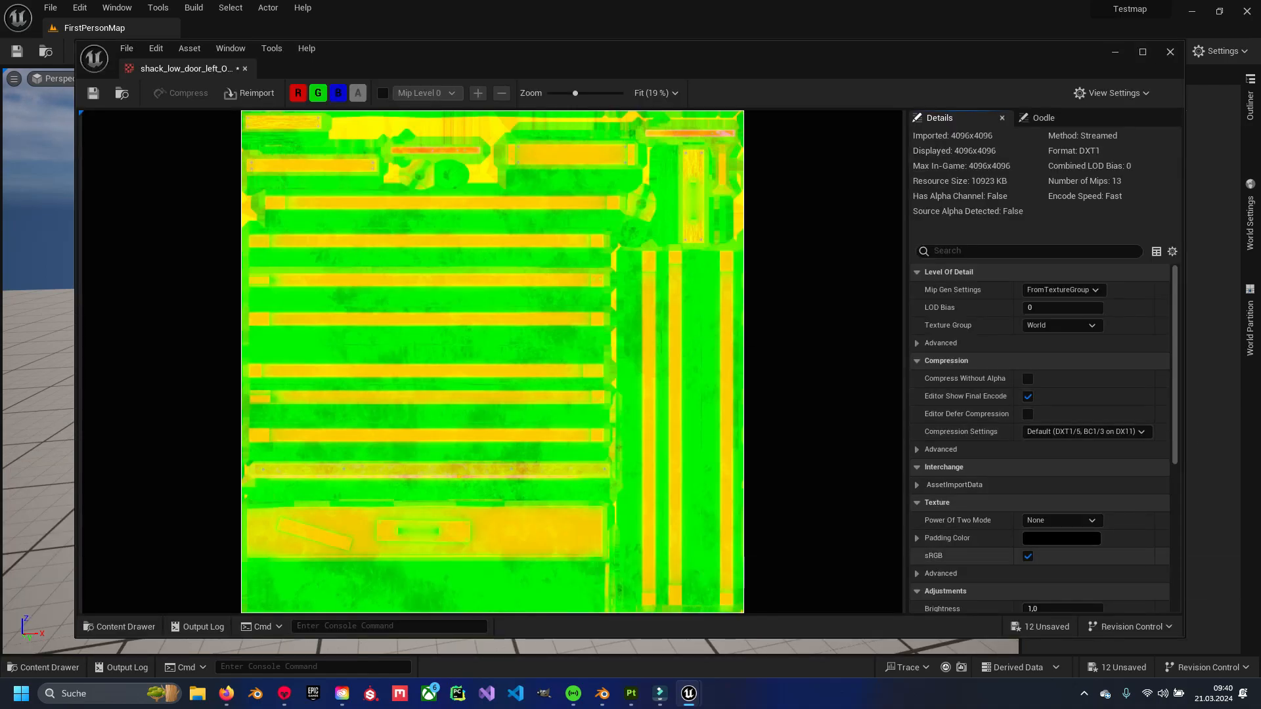
{"action": "left_click", "coordinate": [1027, 557]}
{"action": "left_click", "coordinate": [92, 93]}
{"action": "left_click", "coordinate": [1170, 52]}
Disable sRGB on the right door's OcclusionRoughnessMetallic texture and close its editor.
{"action": "key", "text": "ctrl+space"}
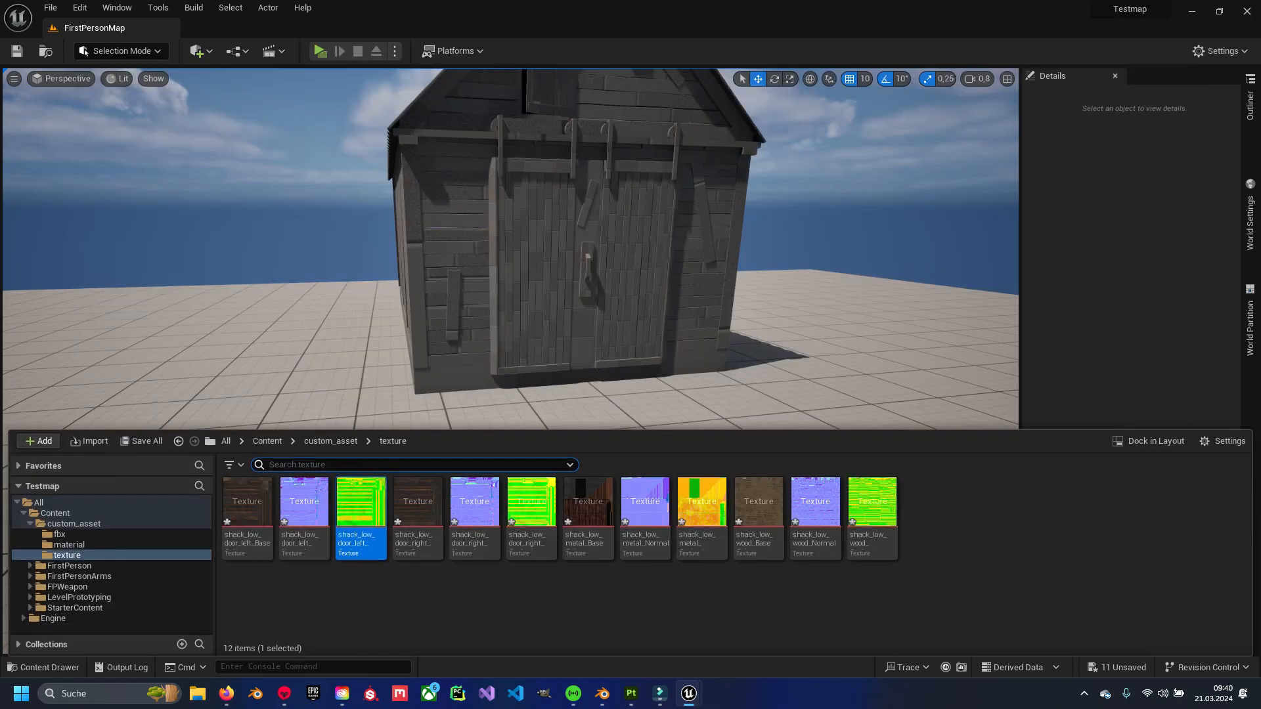
{"action": "double_click", "coordinate": [531, 517]}
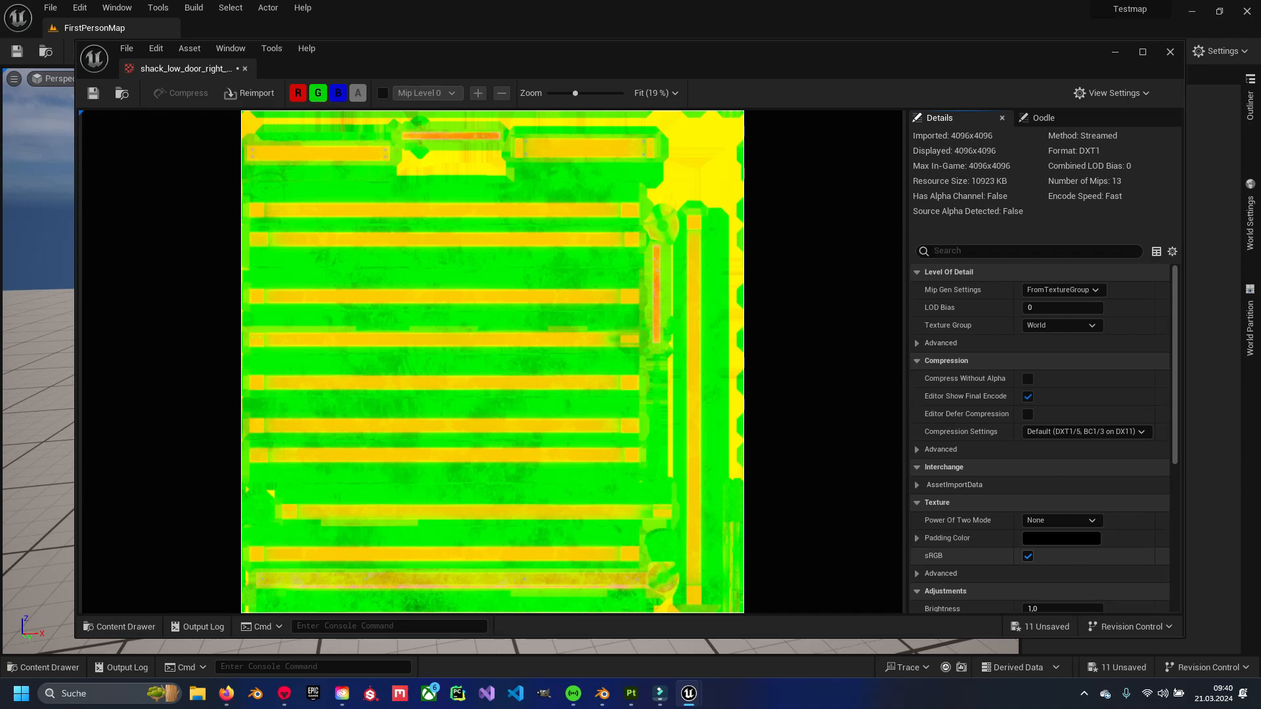
{"action": "left_click", "coordinate": [1027, 557]}
{"action": "left_click", "coordinate": [1169, 52]}
Disable sRGB on the metal OcclusionRoughnessMetallic texture and save it.
{"action": "key", "text": "ctrl+space"}
{"action": "double_click", "coordinate": [700, 500]}
{"action": "left_click", "coordinate": [1027, 555]}
{"action": "left_click", "coordinate": [93, 93]}
{"action": "left_click", "coordinate": [1169, 52]}
Disable sRGB on the wood OcclusionRoughnessMetallic texture, save it, and close its editor.
{"action": "key", "text": "ctrl+space"}
{"action": "double_click", "coordinate": [908, 501]}
{"action": "left_click", "coordinate": [1027, 556]}
{"action": "left_click", "coordinate": [93, 93]}
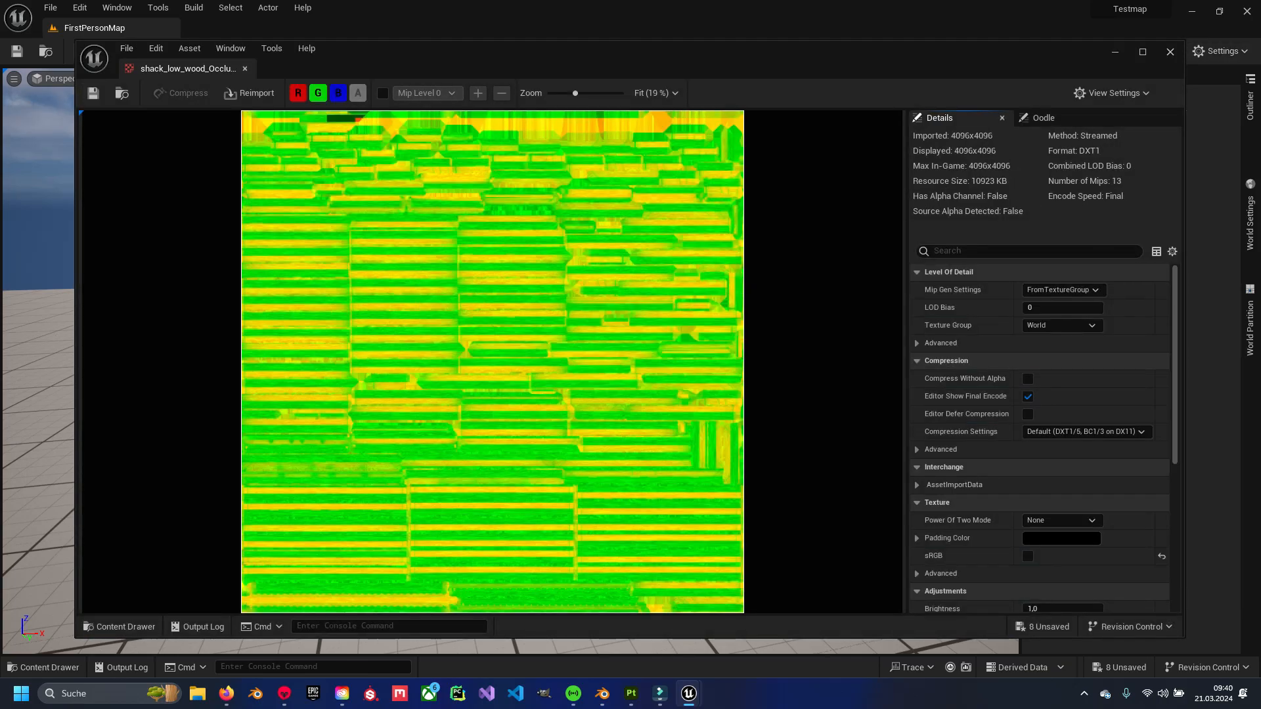
{"action": "left_click", "coordinate": [1169, 52]}
Create a new material named M_shack_wood in the custom_asset/material folder.
{"action": "key", "text": "ctrl+space"}
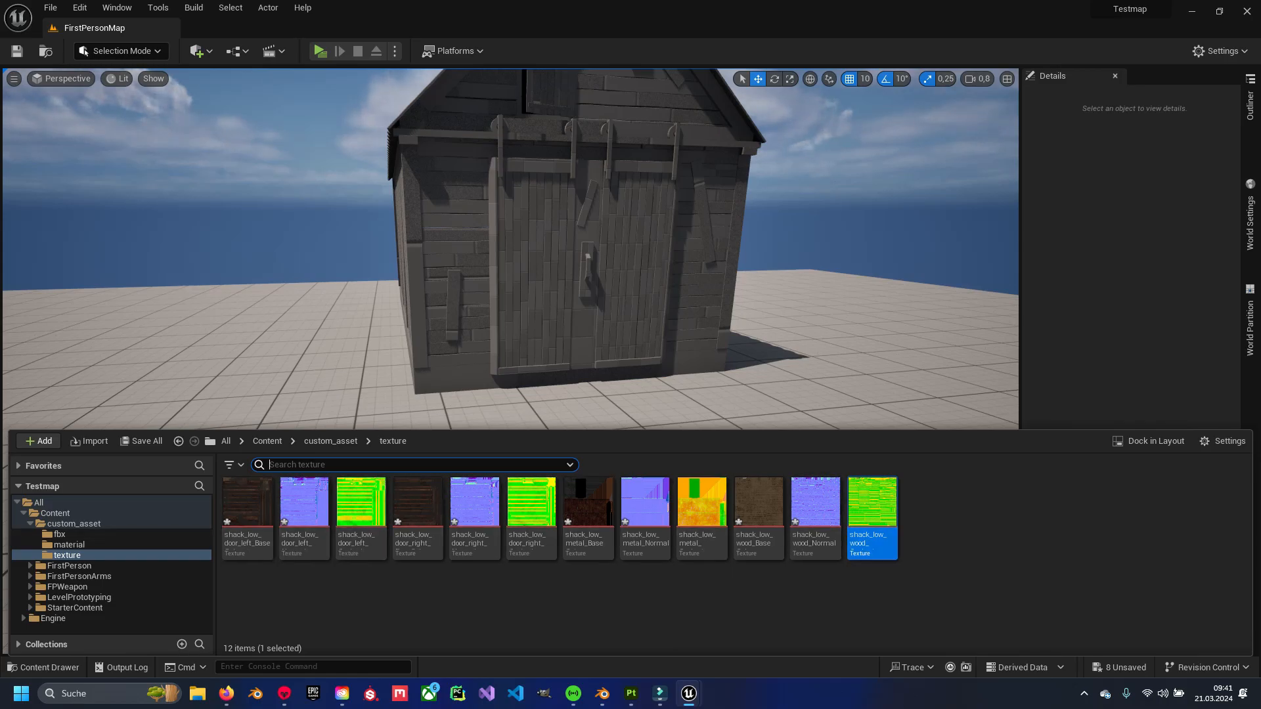
{"action": "left_click", "coordinate": [330, 440]}
{"action": "double_click", "coordinate": [304, 517]}
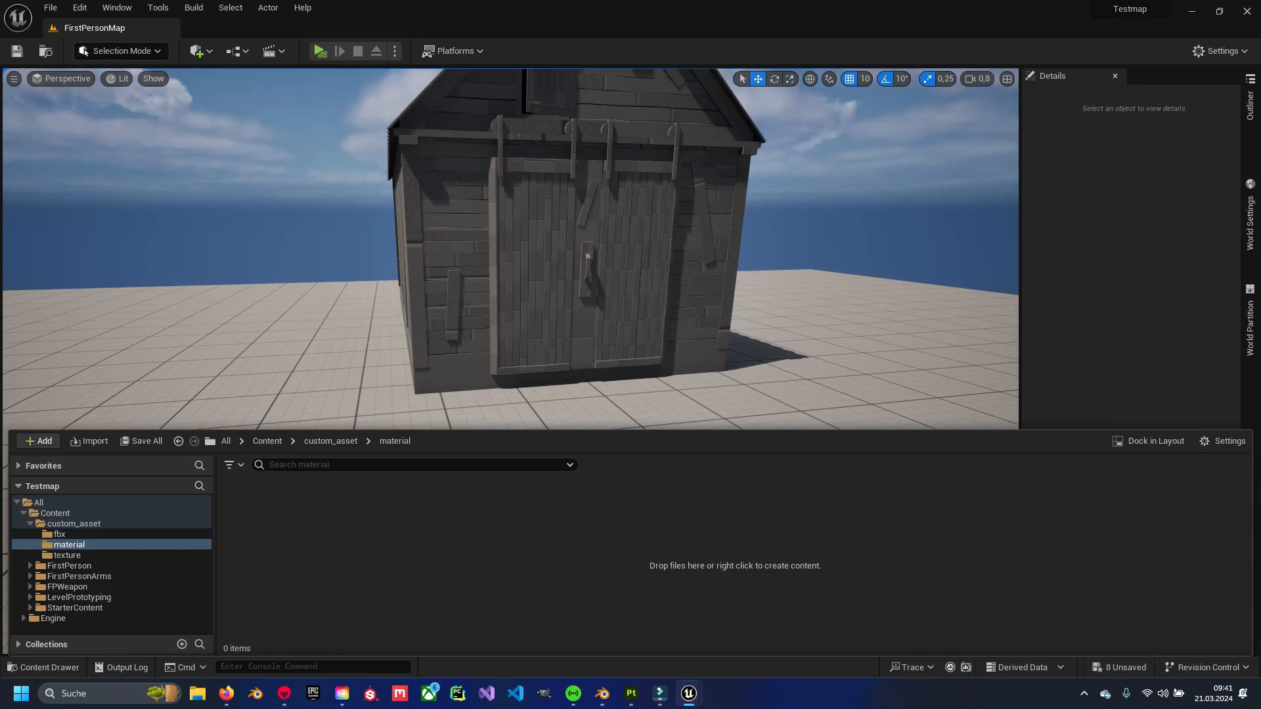
{"action": "right_click", "coordinate": [289, 526]}
{"action": "left_click", "coordinate": [322, 205]}
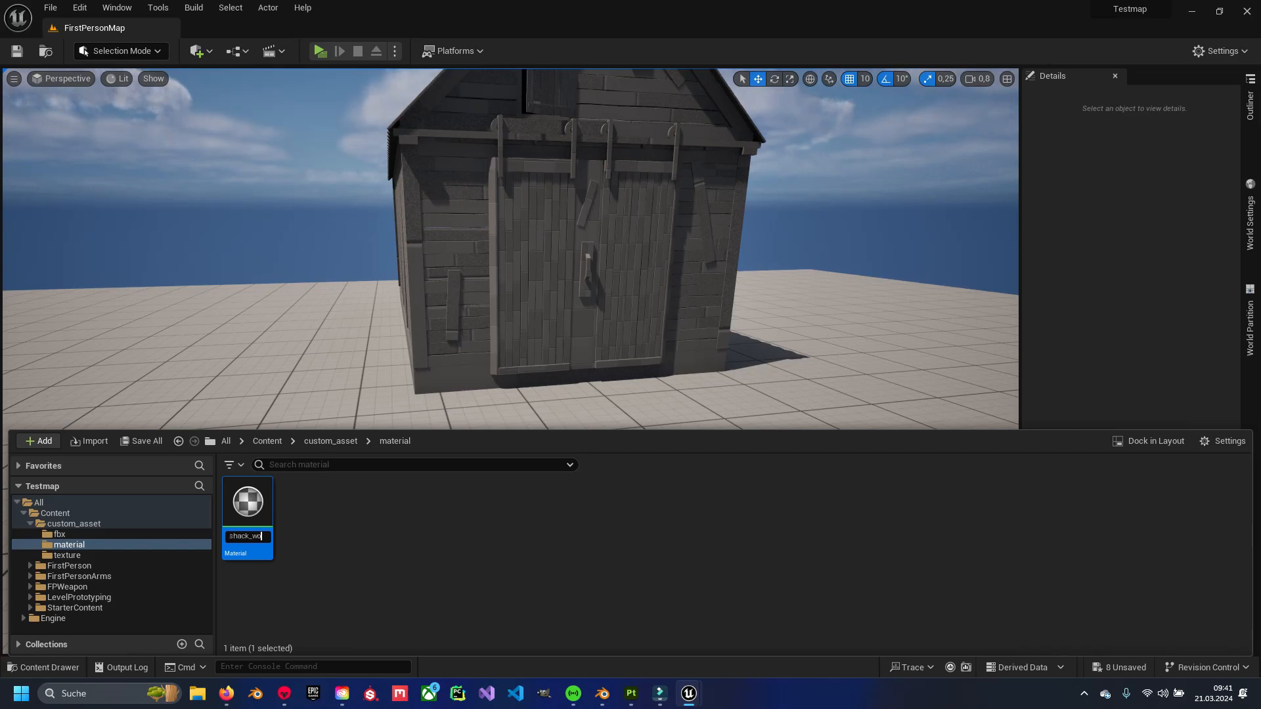
{"action": "type", "text": "M_shack_wood"}
{"action": "key", "text": "Return"}
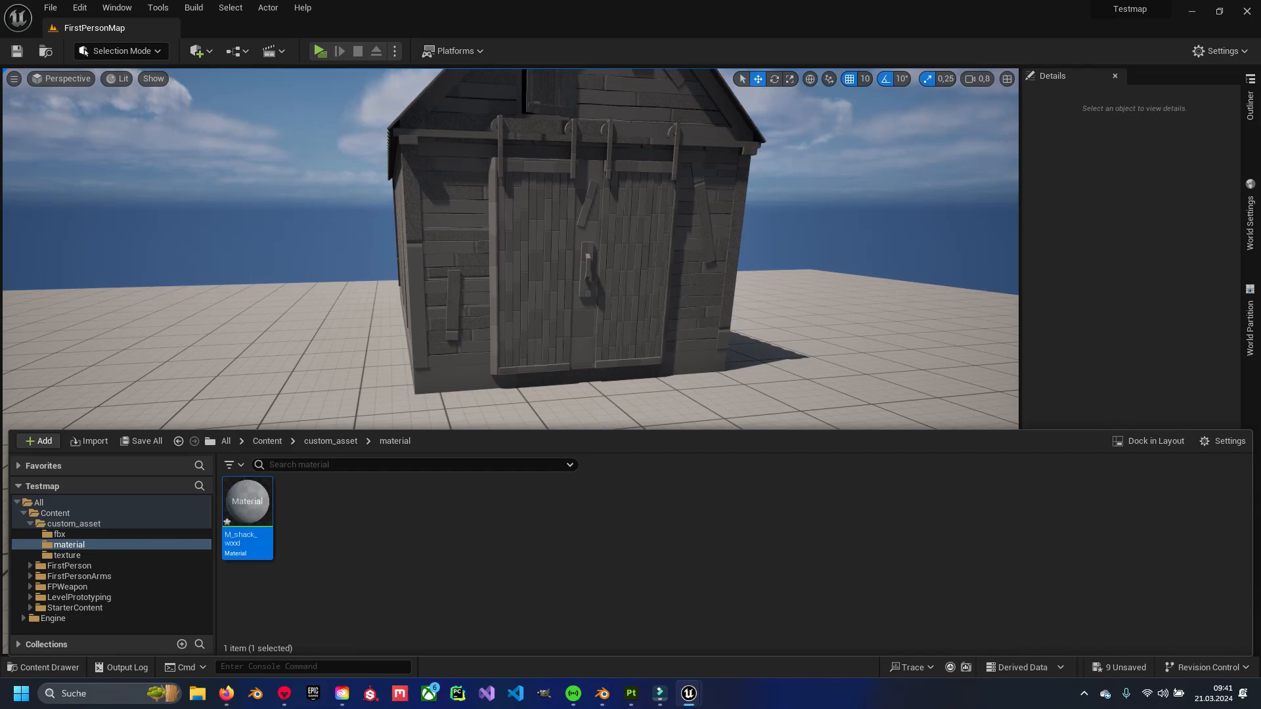
Make a copy of the M_shack_wood material and rename it M_shack_door_left.
{"action": "key", "text": "ctrl+v"}
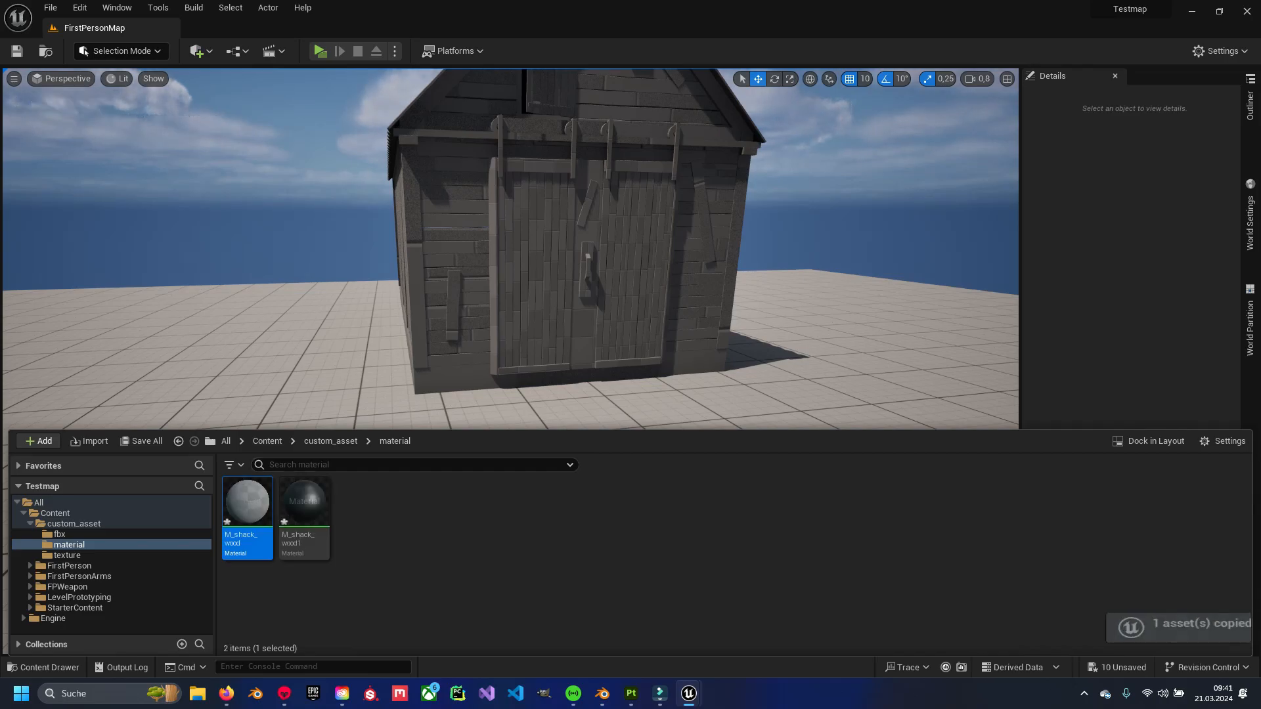
{"action": "right_click", "coordinate": [283, 555]}
{"action": "key", "text": "Escape"}
{"action": "right_click", "coordinate": [304, 533]}
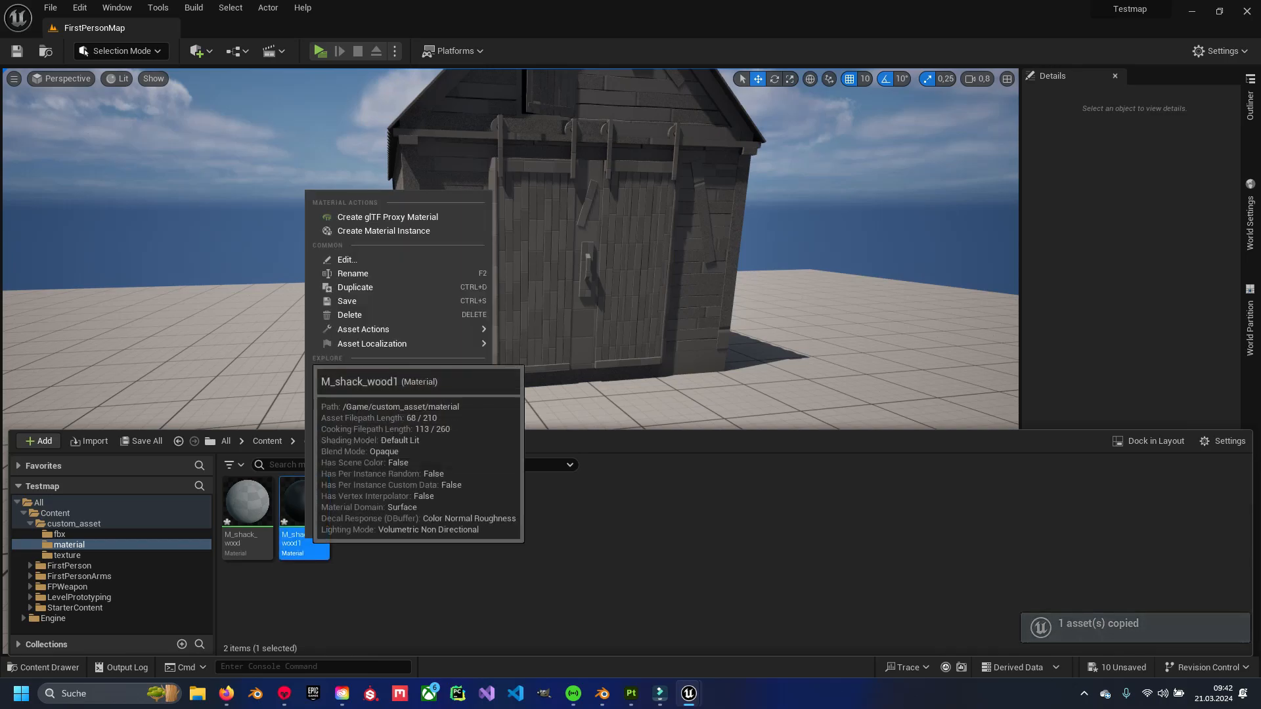
{"action": "left_click", "coordinate": [322, 268]}
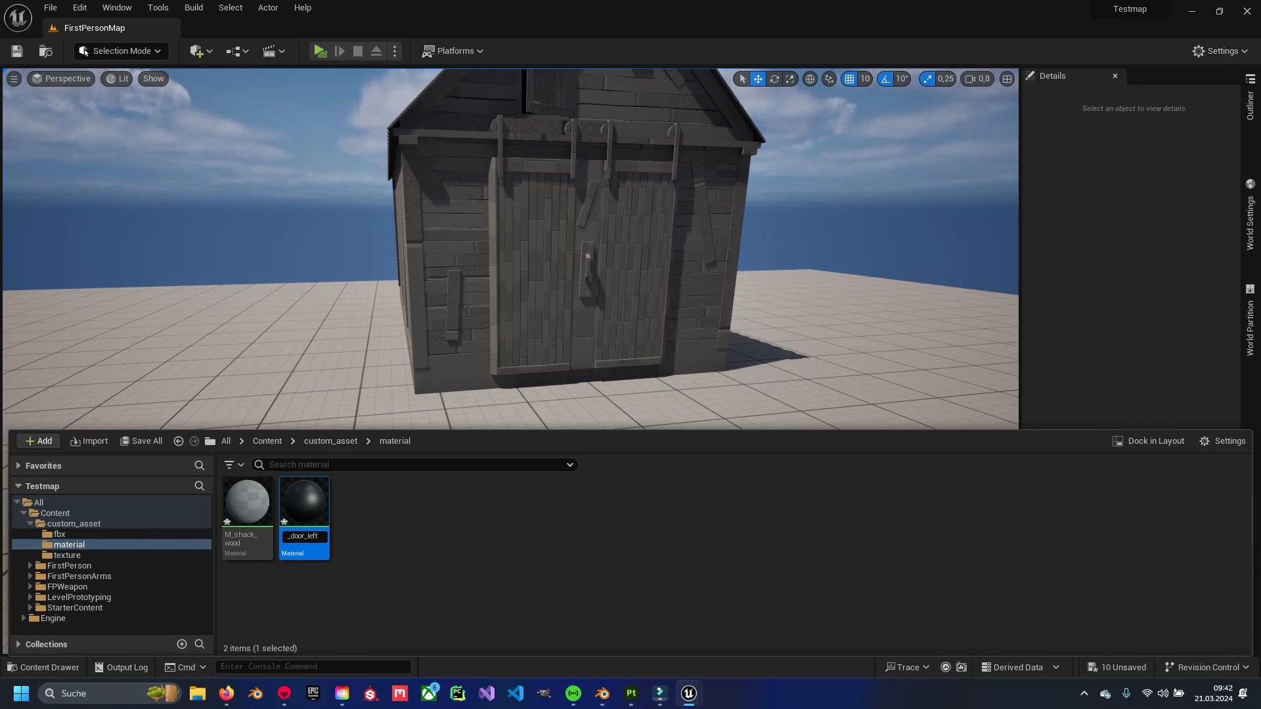
{"action": "type", "text": "M_shack_door_left"}
{"action": "key", "text": "Return"}
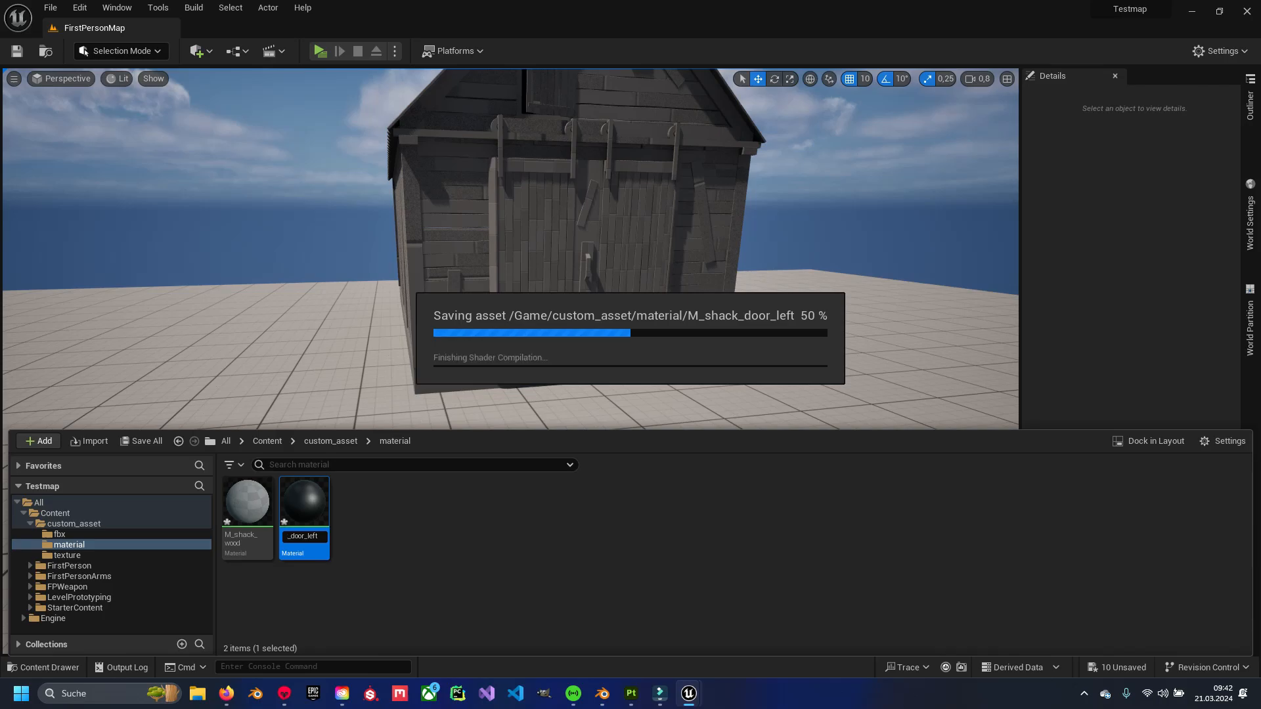
Make a copy of the M_shack_door_left material and rename it M_shack_door_right.
{"action": "left_click", "coordinate": [361, 519]}
{"action": "left_click", "coordinate": [260, 539]}
{"action": "key", "text": "ctrl+c"}
{"action": "key", "text": "ctrl+v"}
{"action": "right_click", "coordinate": [366, 525]}
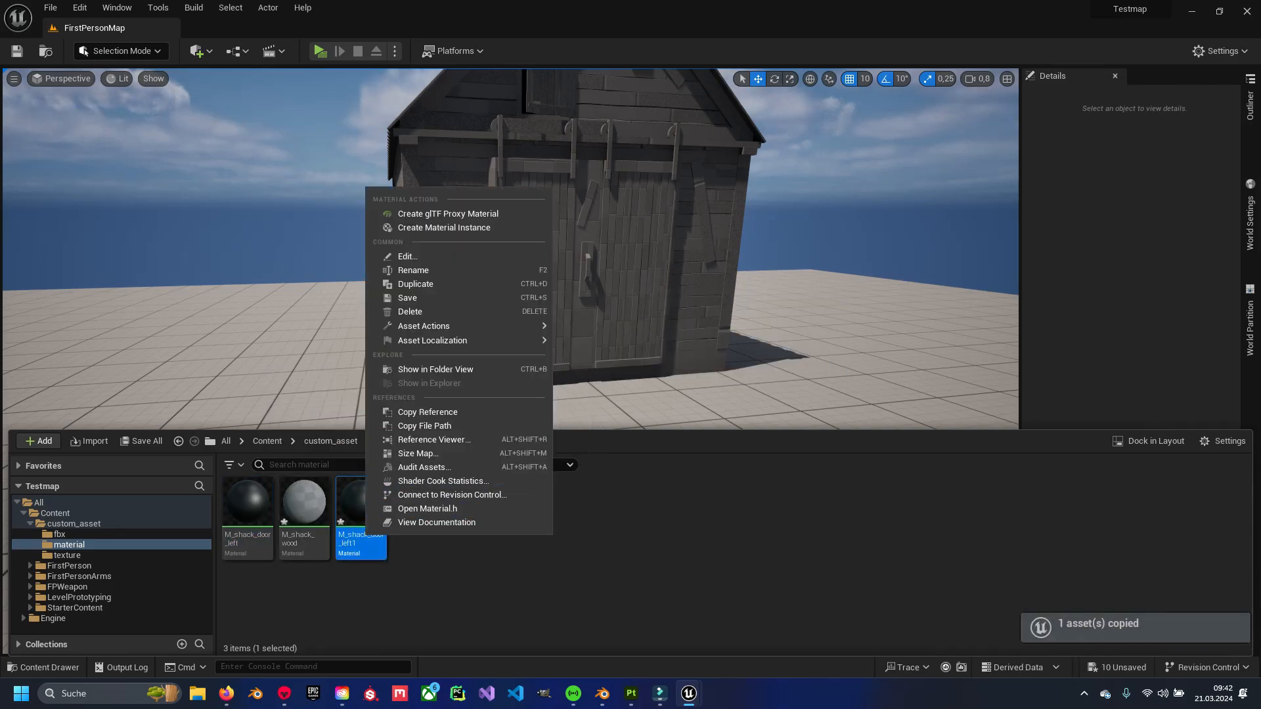
{"action": "left_click", "coordinate": [407, 269]}
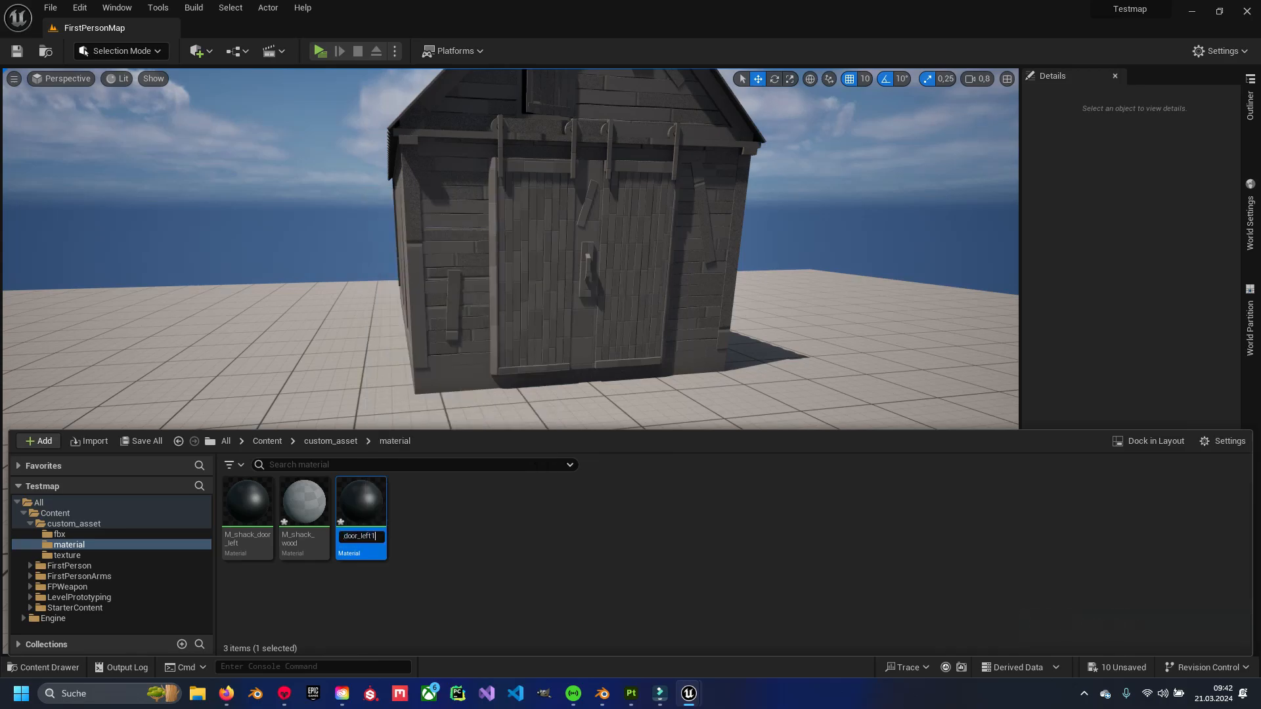
{"action": "type", "text": "M_shack_door_right"}
{"action": "key", "text": "Return"}
{"action": "left_click", "coordinate": [361, 512]}
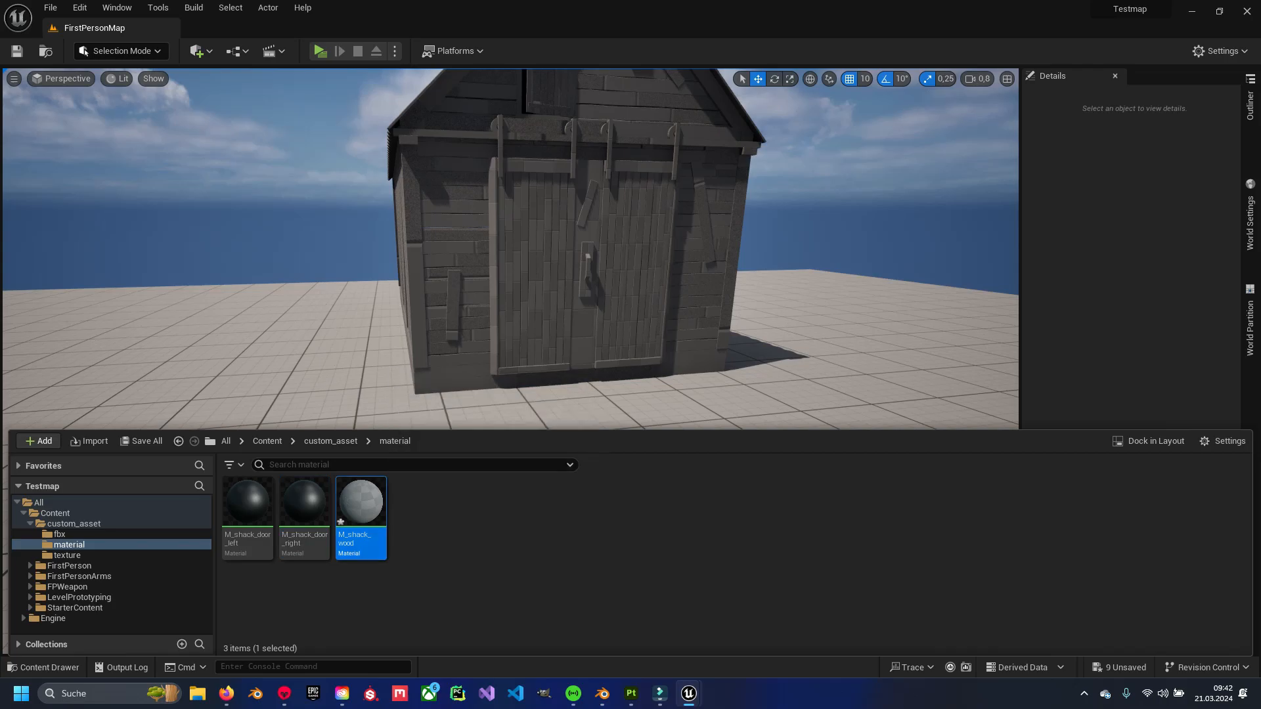
Make a copy of the M_shack_wood material and rename it M_shack_metal.
{"action": "key", "text": "ctrl+c"}
{"action": "key", "text": "ctrl+v"}
{"action": "right_click", "coordinate": [427, 533]}
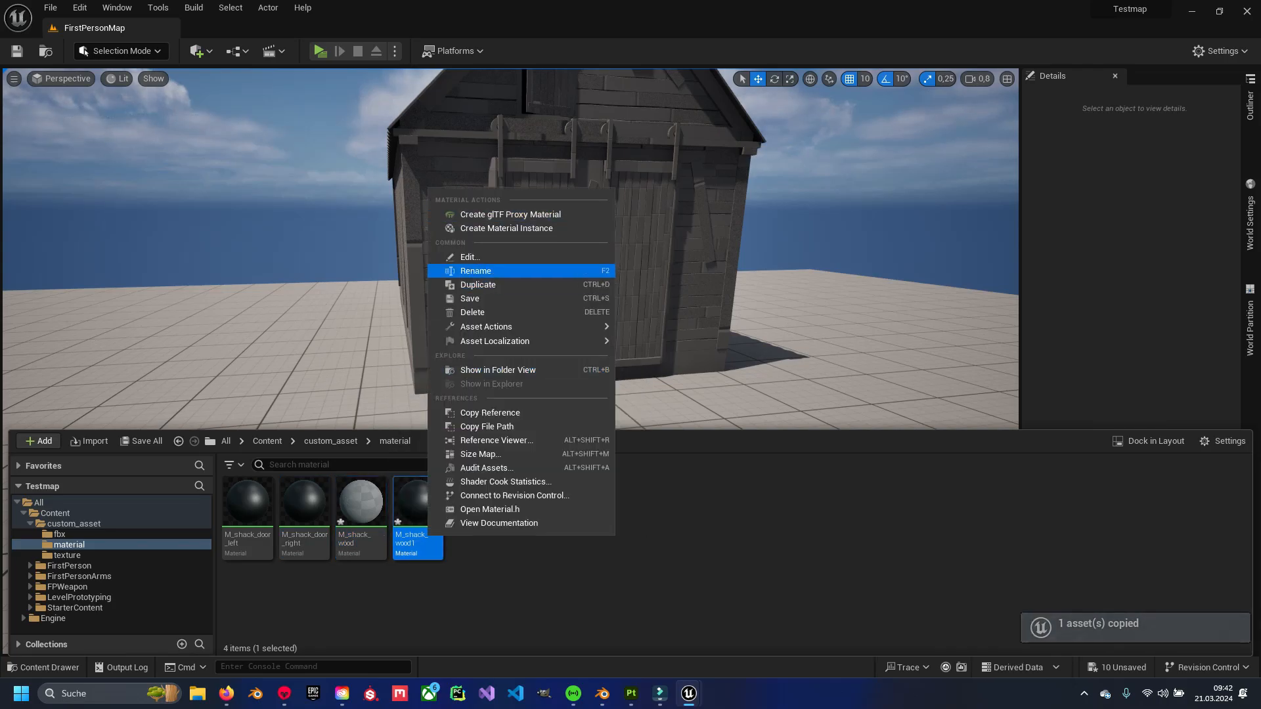
{"action": "left_click", "coordinate": [475, 271]}
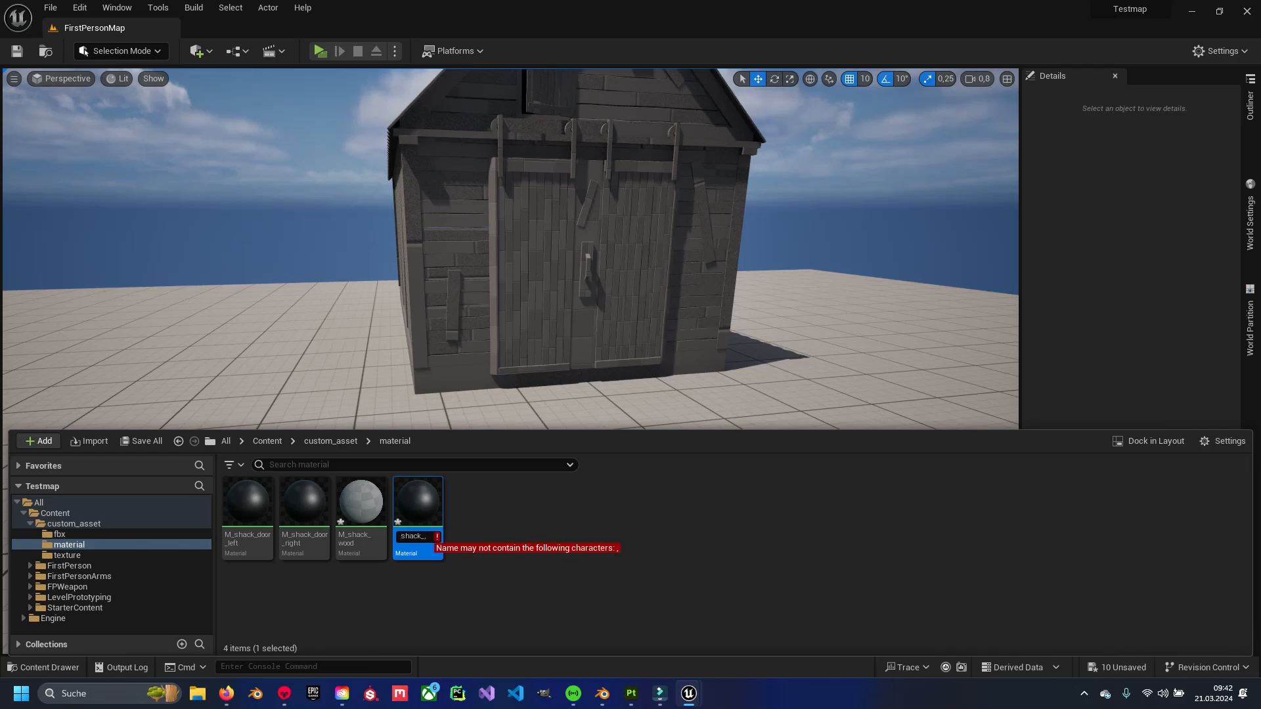
{"action": "key", "text": "Return"}
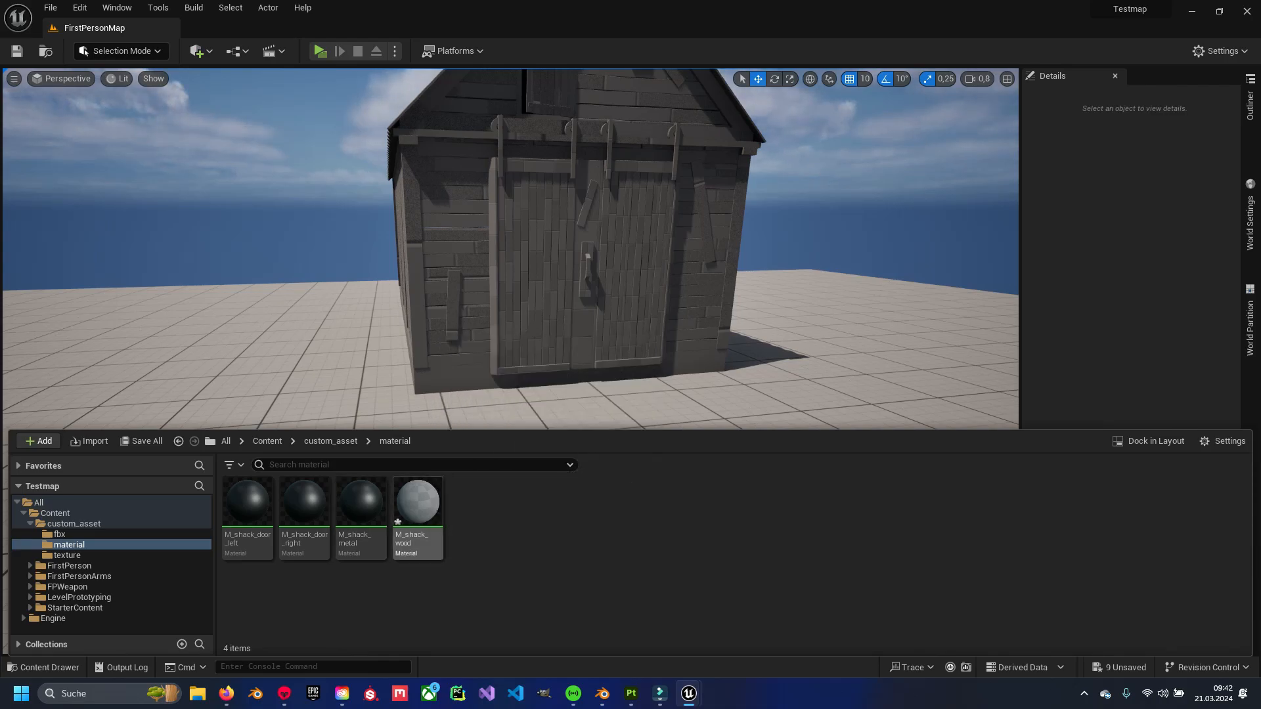
Open the M_shack_wood material and add the three shack_low_wood textures from custom_asset/texture to its graph.
{"action": "double_click", "coordinate": [418, 509]}
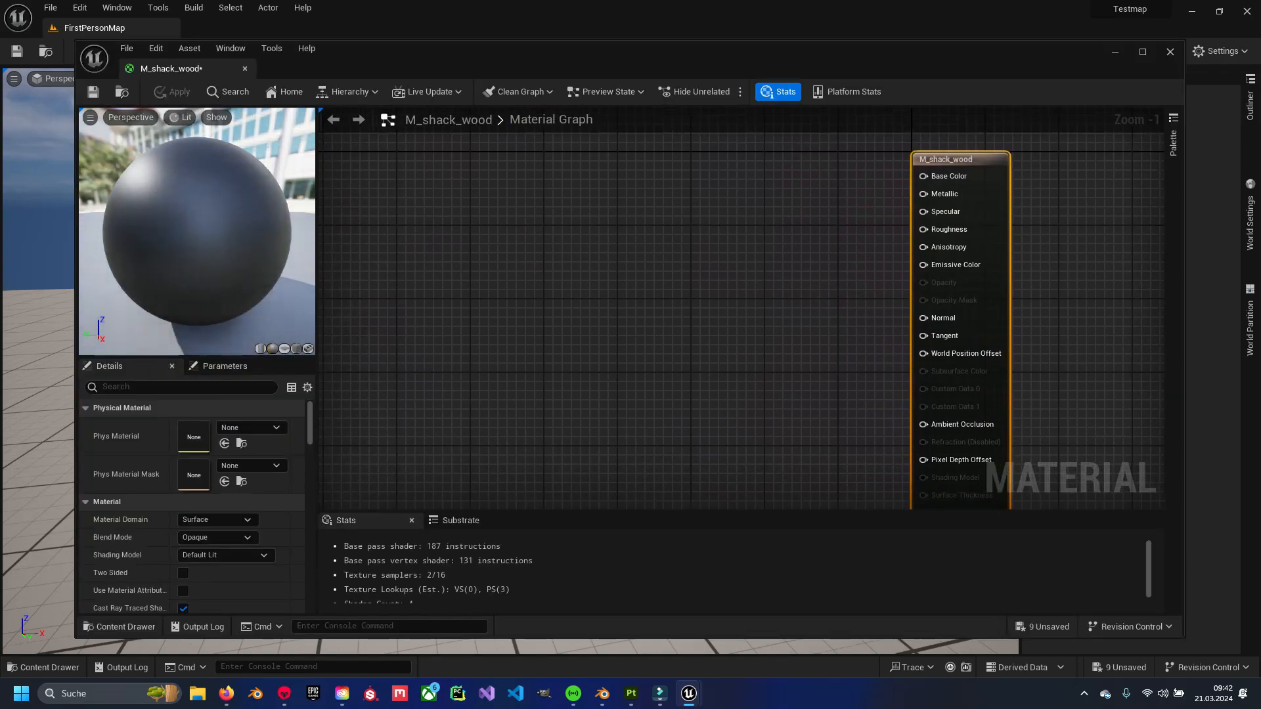
{"action": "key", "text": "ctrl+space"}
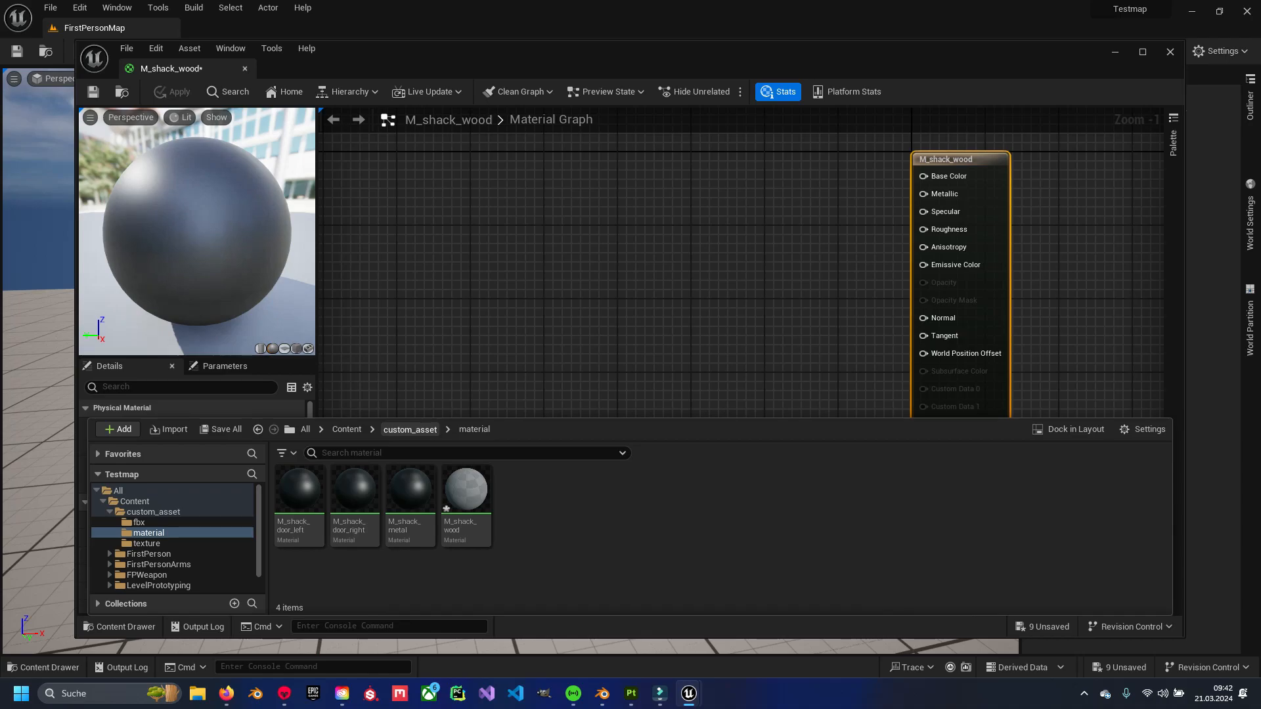
{"action": "left_click", "coordinate": [409, 429]}
{"action": "double_click", "coordinate": [418, 507]}
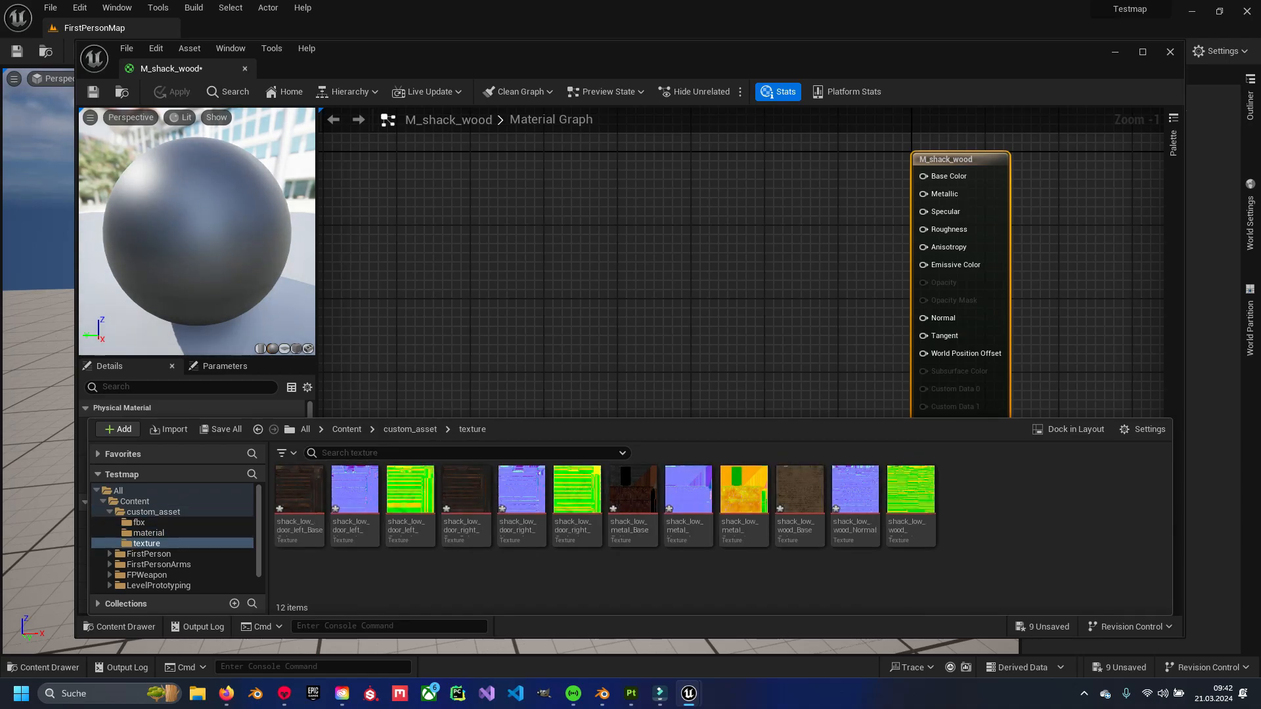
{"action": "left_click", "coordinate": [799, 505]}
{"action": "left_click", "coordinate": [910, 506], "text": "shift"}
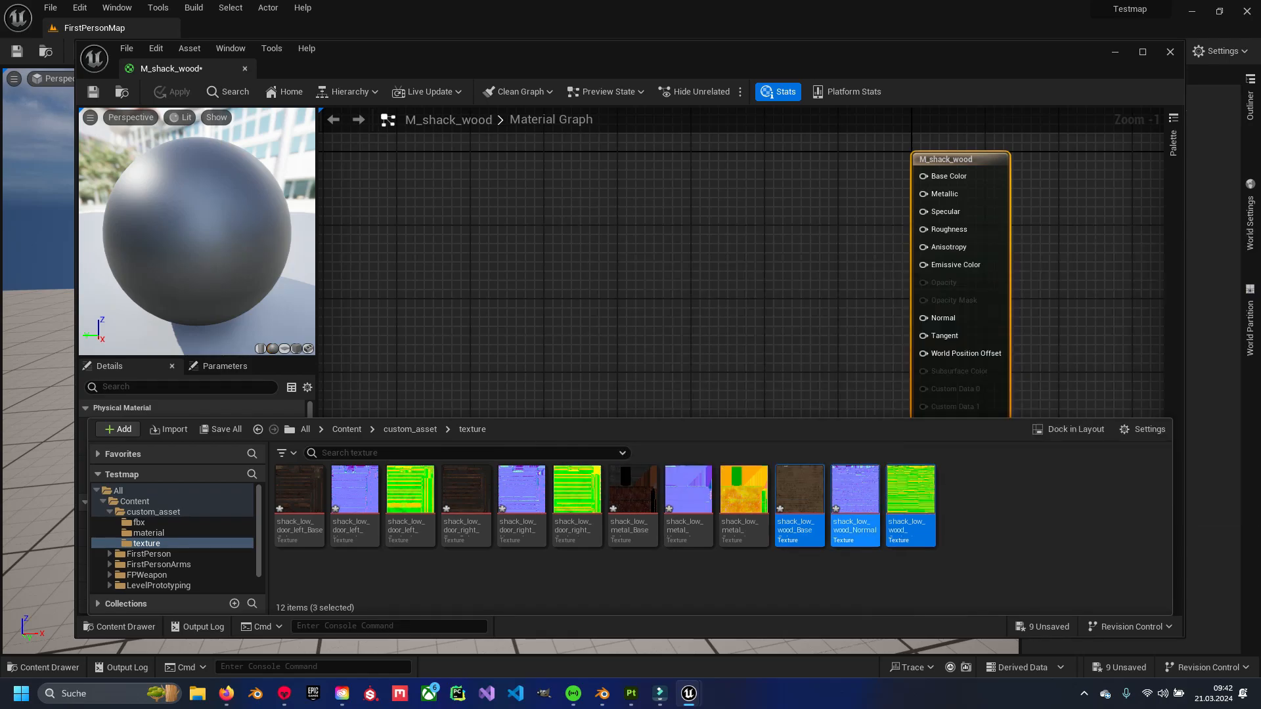
{"action": "left_click_drag", "start_coordinate": [910, 499], "coordinate": [610, 217]}
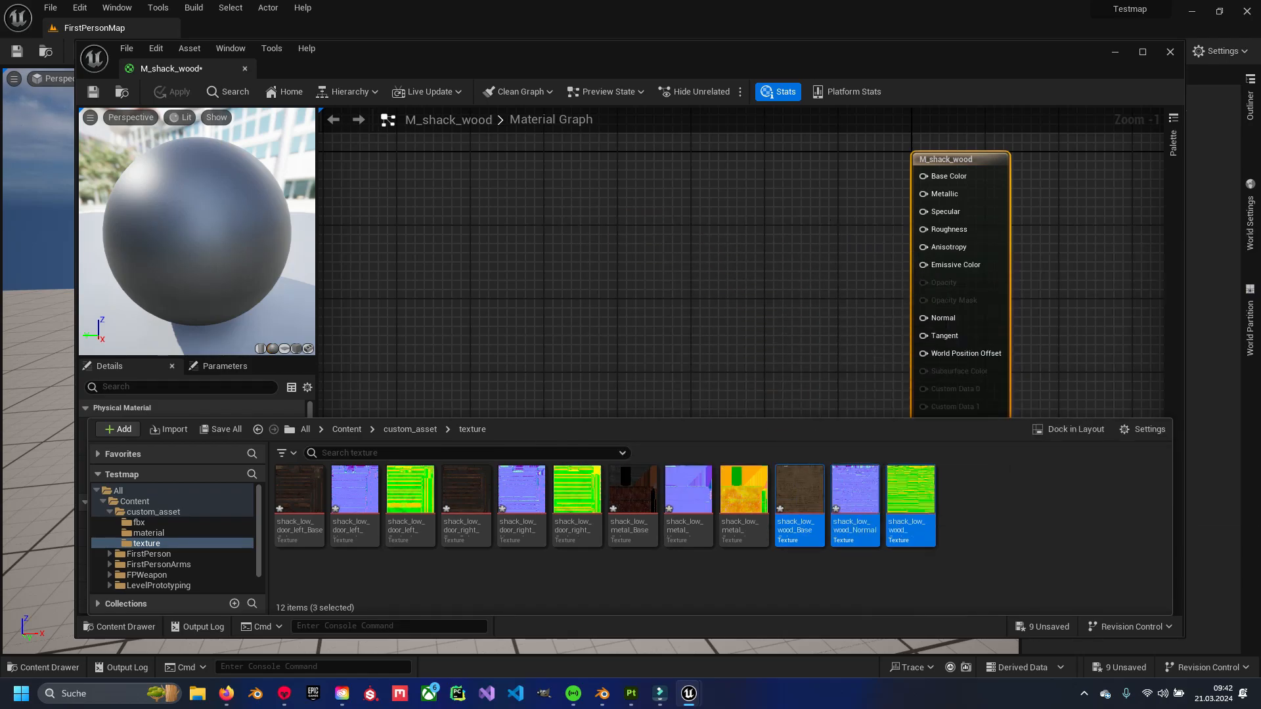
Spread the three wood Texture Sample nodes apart in front of the M_shack_wood result node.
{"action": "left_click_drag", "start_coordinate": [611, 261], "coordinate": [472, 396]}
{"action": "left_click_drag", "start_coordinate": [499, 319], "coordinate": [506, 180]}
{"action": "right_click_drag", "start_coordinate": [597, 349], "coordinate": [574, 270]}
{"action": "left_click_drag", "start_coordinate": [388, 318], "coordinate": [507, 337]}
{"action": "right_click_drag", "start_coordinate": [556, 277], "coordinate": [519, 438]}
{"action": "scroll", "coordinate": [519, 438], "scroll_direction": "up", "scroll_amount": 2}
{"action": "left_click", "coordinate": [450, 164]}
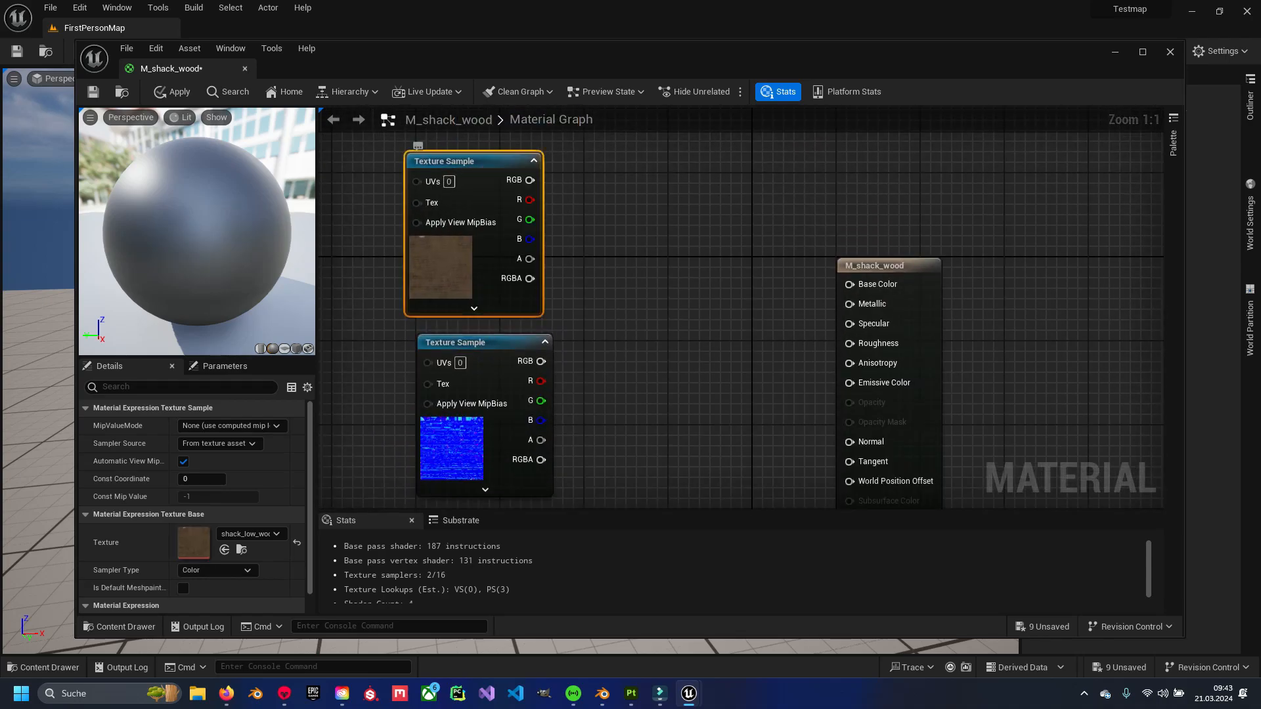
Connect the wood base colour texture's RGB output to Base Color and the normal texture's RGB output to Normal.
{"action": "left_click_drag", "start_coordinate": [529, 180], "coordinate": [849, 283]}
{"action": "right_click_drag", "start_coordinate": [687, 439], "coordinate": [685, 239]}
{"action": "left_click_drag", "start_coordinate": [539, 162], "coordinate": [847, 243]}
Place the wood OcclusionRoughnessMetallic Texture Sample between the base colour and normal nodes in the graph.
{"action": "right_click_drag", "start_coordinate": [575, 303], "coordinate": [640, 241]}
{"action": "right_click_drag", "start_coordinate": [600, 307], "coordinate": [581, 297]}
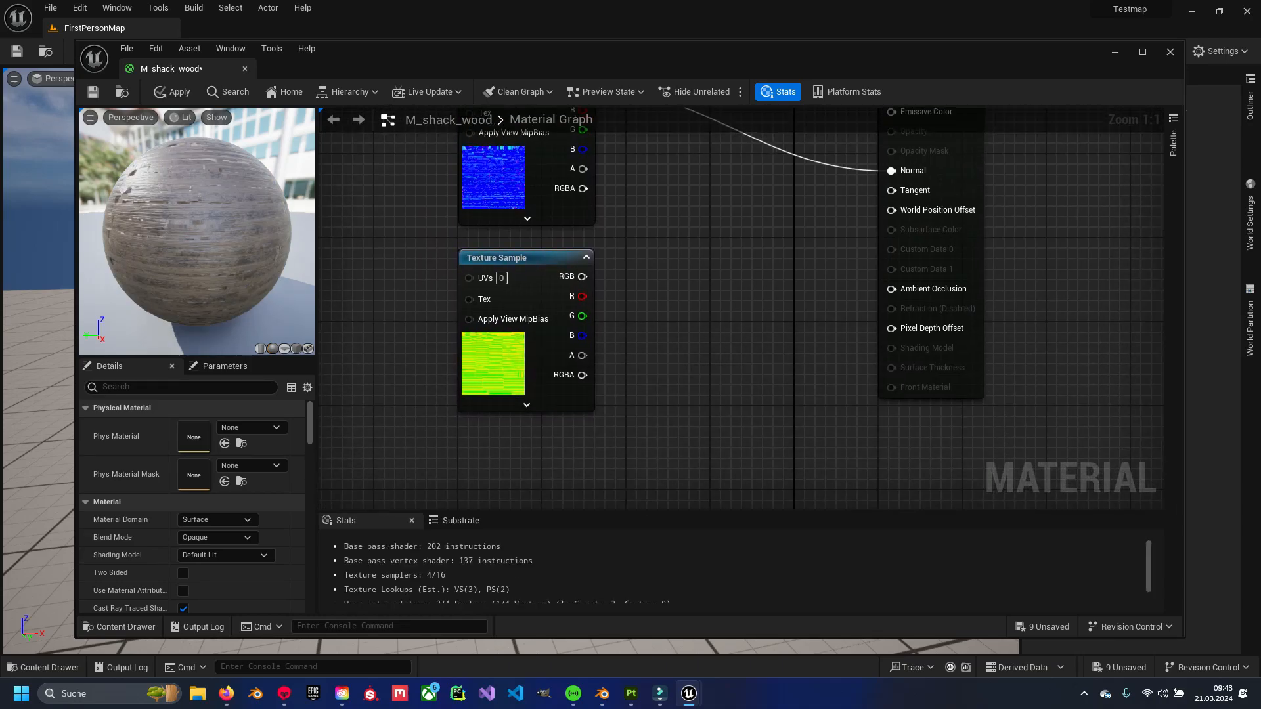
{"action": "left_click", "coordinate": [558, 308]}
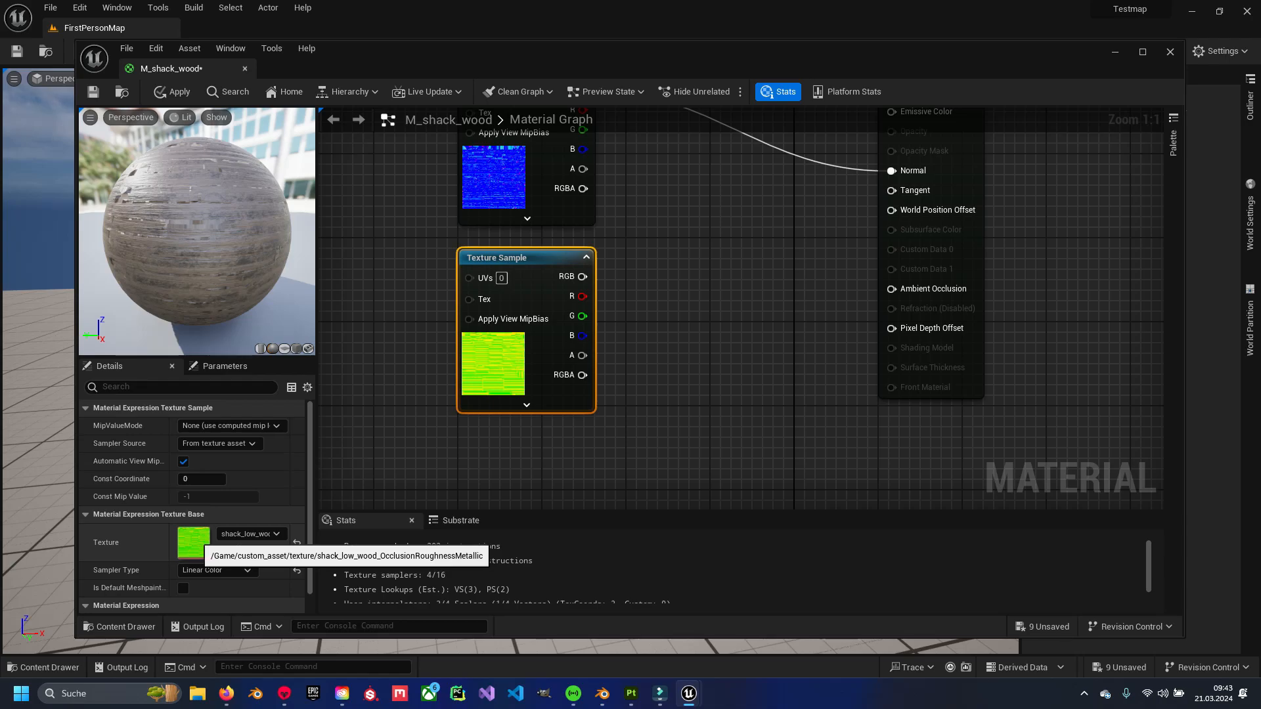
{"action": "right_click_drag", "start_coordinate": [642, 221], "coordinate": [701, 369]}
{"action": "left_click_drag", "start_coordinate": [601, 365], "coordinate": [412, 166]}
{"action": "left_click_drag", "start_coordinate": [601, 177], "coordinate": [594, 407]}
{"action": "left_click_drag", "start_coordinate": [394, 165], "coordinate": [571, 187]}
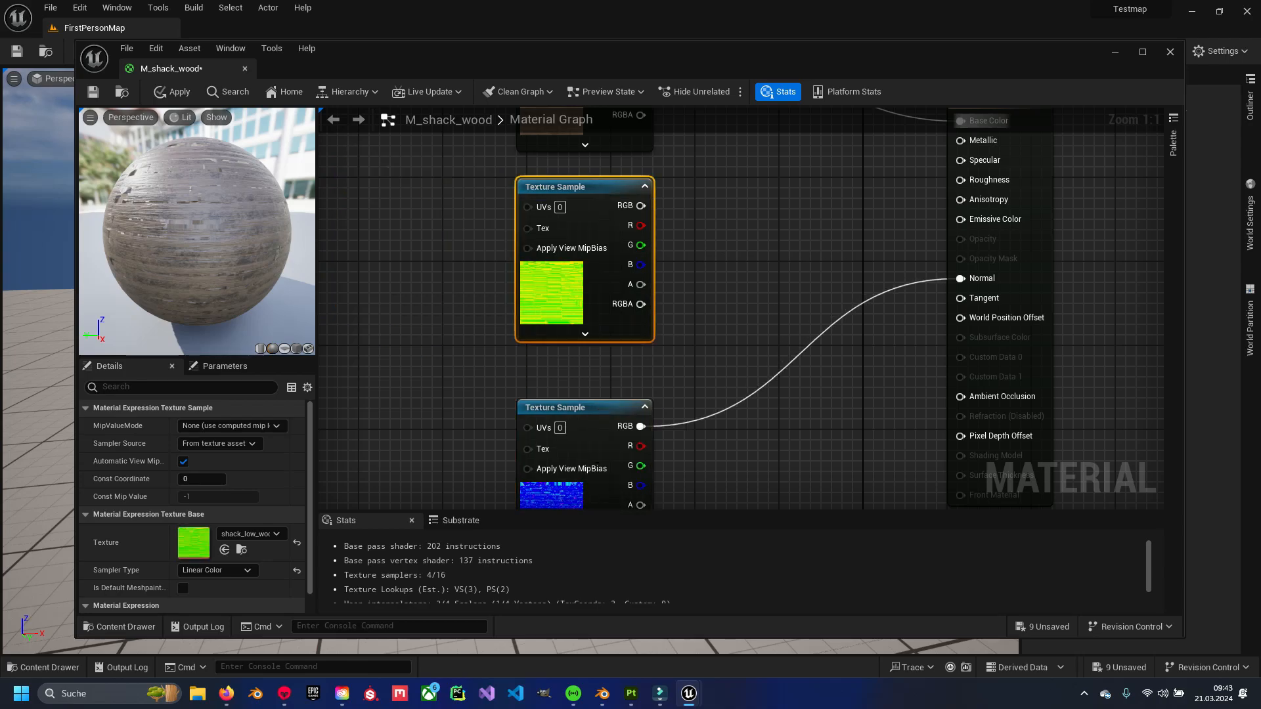
{"action": "left_click", "coordinate": [621, 388]}
{"action": "right_click_drag", "start_coordinate": [621, 389], "coordinate": [577, 521]}
{"action": "left_click", "coordinate": [558, 310]}
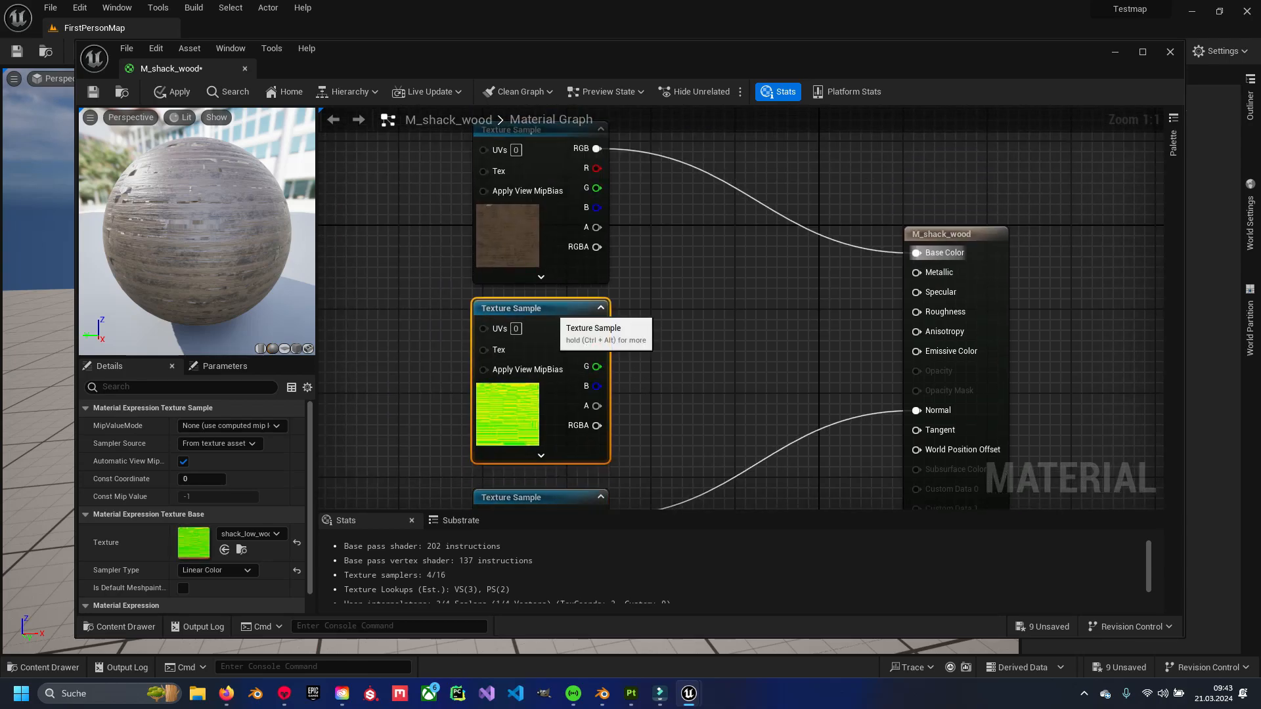
Connect the wood OcclusionRoughnessMetallic texture's R to Ambient Occlusion, G to Roughness and B to Metallic.
{"action": "right_click_drag", "start_coordinate": [594, 347], "coordinate": [467, 282]}
{"action": "left_click_drag", "start_coordinate": [466, 283], "coordinate": [786, 464]}
{"action": "left_click_drag", "start_coordinate": [466, 321], "coordinate": [786, 208]}
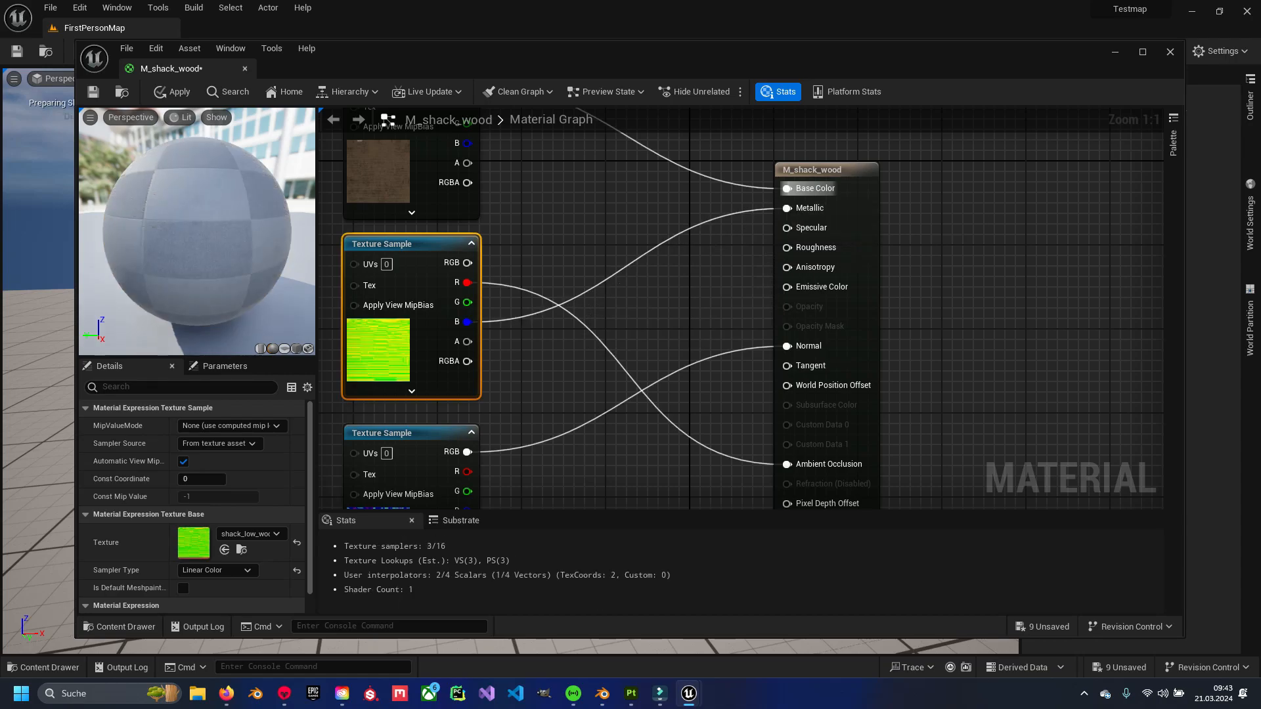
{"action": "left_click_drag", "start_coordinate": [467, 302], "coordinate": [786, 247]}
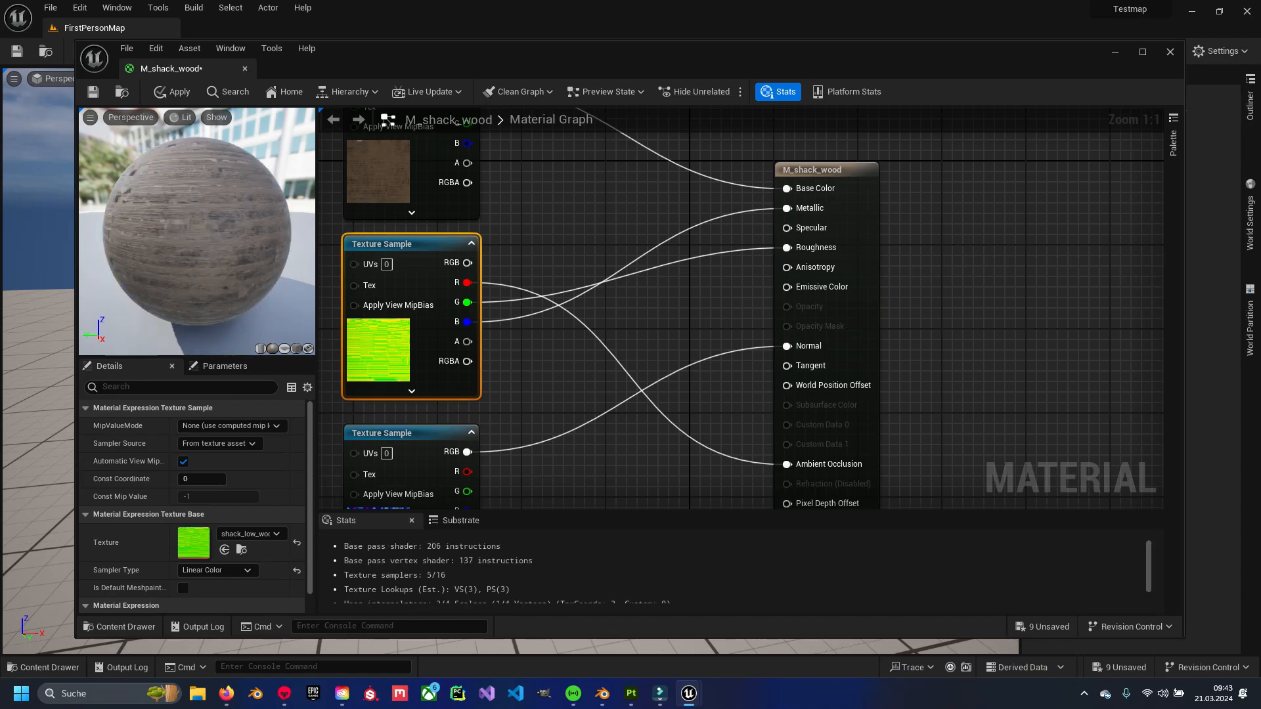
Shift the three wood Texture Sample nodes together, then save the M_shack_wood material and close its editor.
{"action": "scroll", "coordinate": [792, 276], "scroll_direction": "down", "scroll_amount": 4}
{"action": "left_click_drag", "start_coordinate": [495, 197], "coordinate": [602, 408]}
{"action": "left_click_drag", "start_coordinate": [609, 176], "coordinate": [546, 176]}
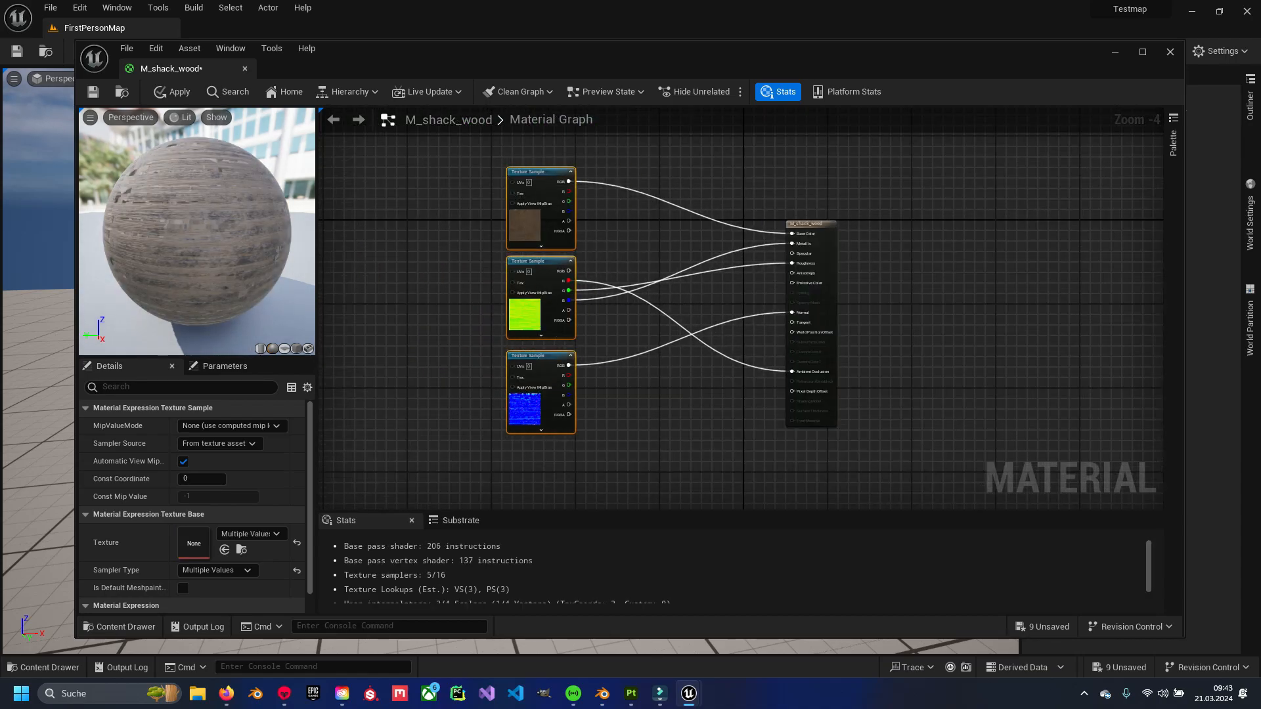
{"action": "left_click", "coordinate": [459, 197]}
{"action": "scroll", "coordinate": [664, 266], "scroll_direction": "up", "scroll_amount": 2}
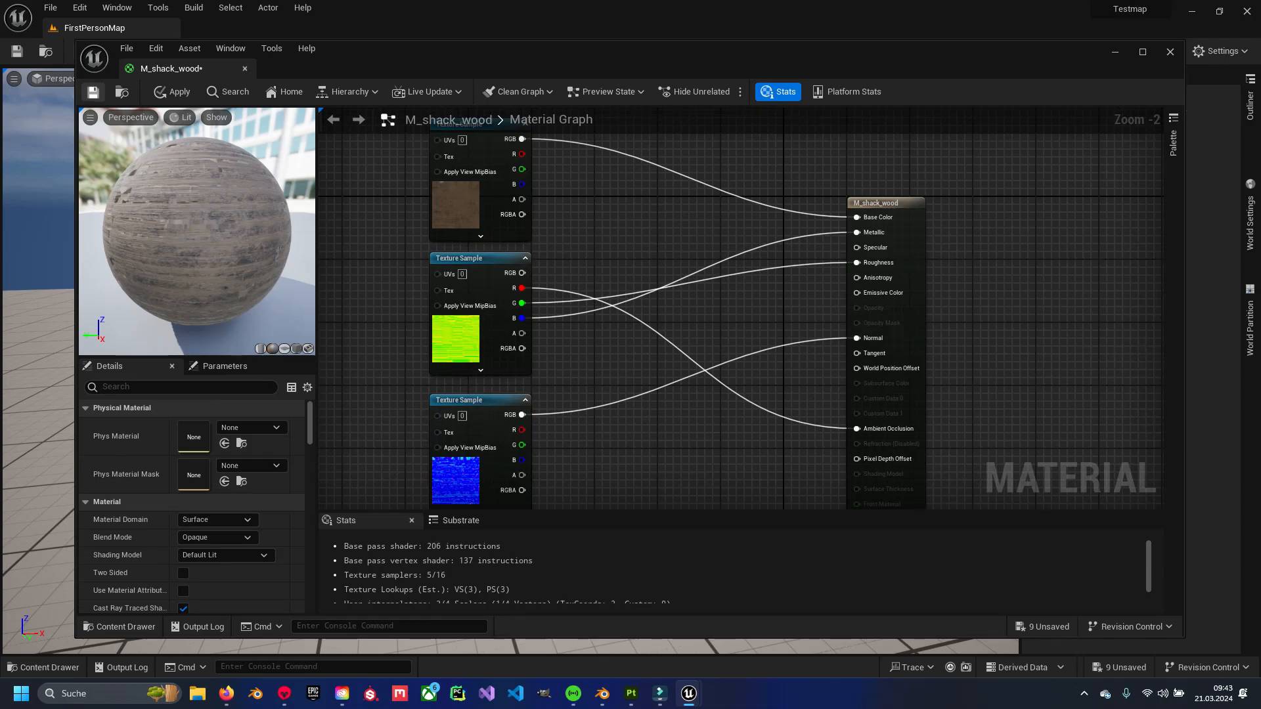
{"action": "key", "text": "ctrl+s"}
{"action": "left_click", "coordinate": [1170, 51]}
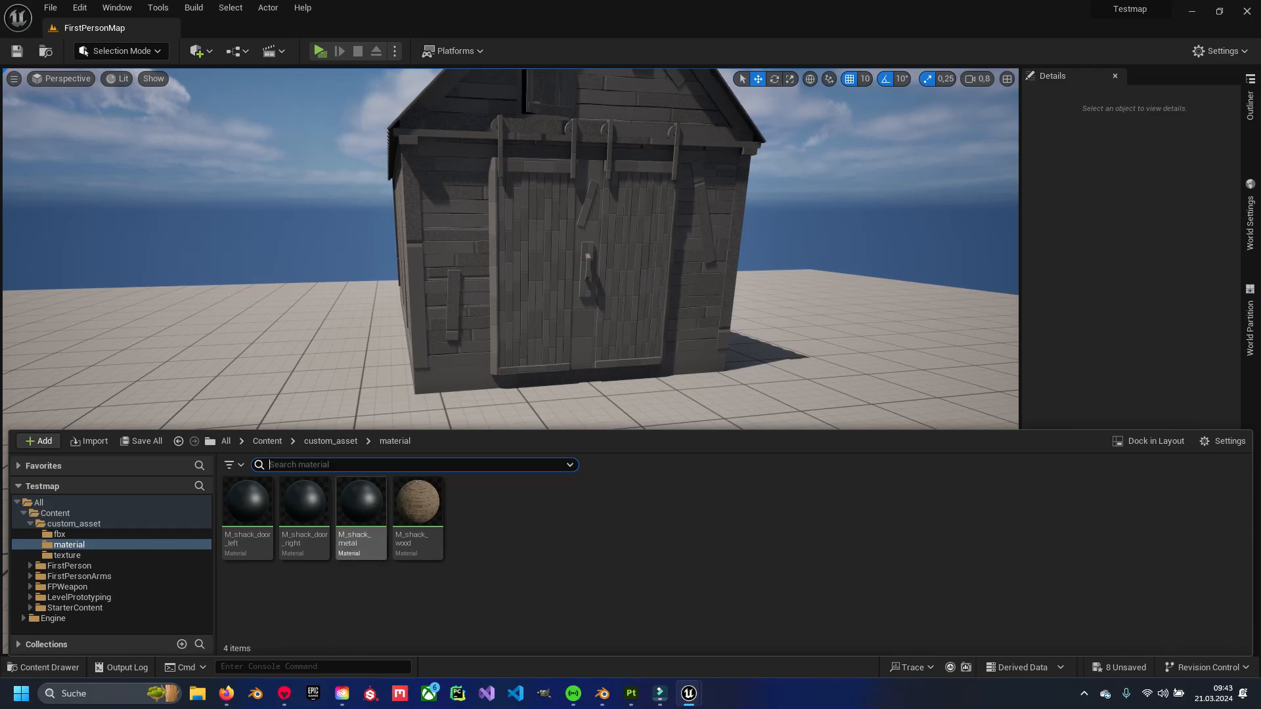
Open the M_shack_metal material and add the three shack_low_metal textures to its graph.
{"action": "double_click", "coordinate": [361, 504]}
{"action": "right_click_drag", "start_coordinate": [546, 330], "coordinate": [759, 330]}
{"action": "key", "text": "ctrl+space"}
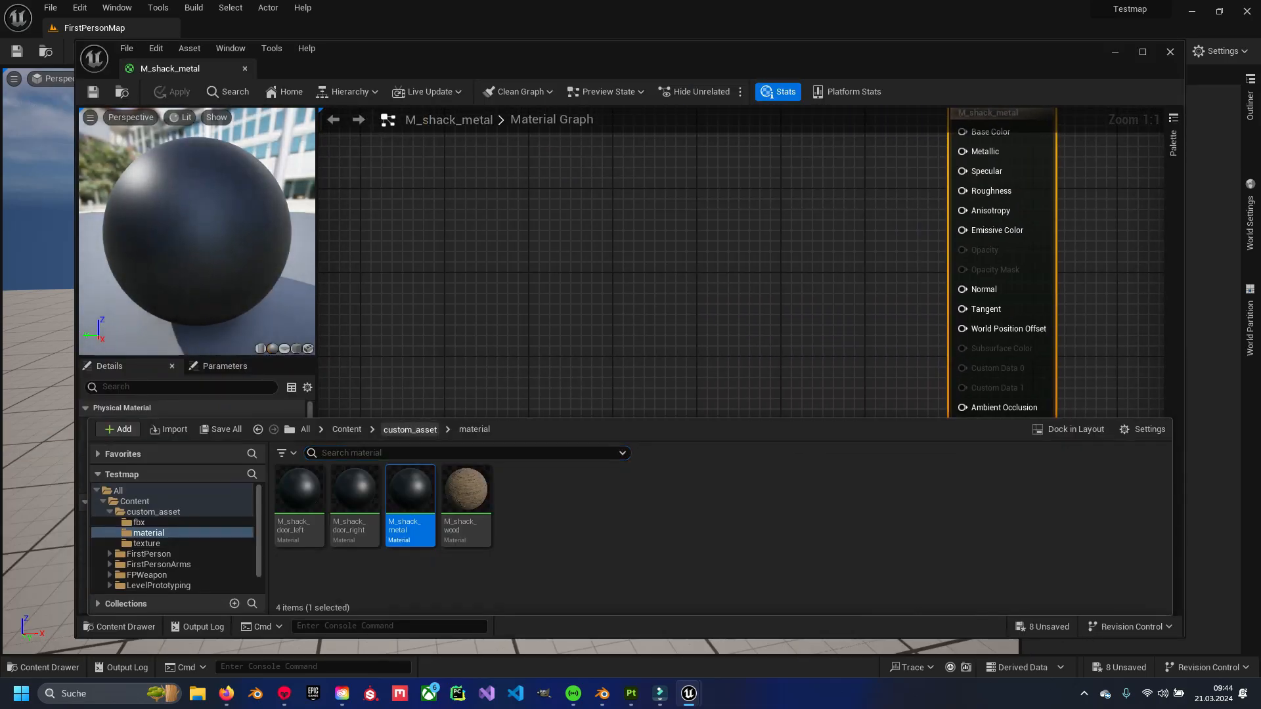
{"action": "left_click", "coordinate": [144, 543]}
{"action": "left_click", "coordinate": [633, 493]}
{"action": "left_click", "coordinate": [744, 494], "text": "shift"}
{"action": "left_click_drag", "start_coordinate": [745, 494], "coordinate": [582, 187]}
Stack the metal Texture Samples in a column, with OcclusionRoughnessMetallic between base colour and normal.
{"action": "right_click_drag", "start_coordinate": [660, 224], "coordinate": [605, 326]}
{"action": "left_click_drag", "start_coordinate": [584, 295], "coordinate": [591, 142]}
{"action": "left_click_drag", "start_coordinate": [629, 338], "coordinate": [550, 299]}
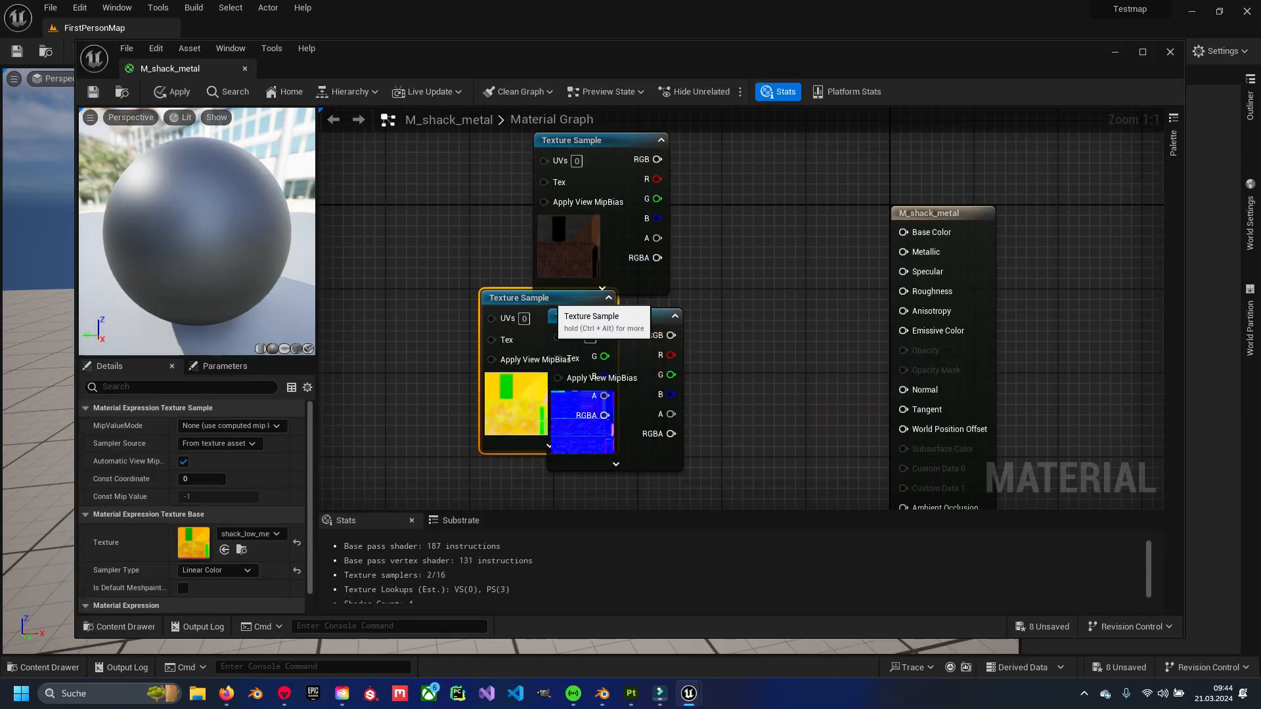
{"action": "right_click_drag", "start_coordinate": [640, 316], "coordinate": [640, 211]}
{"action": "left_click_drag", "start_coordinate": [640, 212], "coordinate": [595, 379]}
{"action": "left_click_drag", "start_coordinate": [573, 191], "coordinate": [624, 202]}
Wire the metal base colour, OcclusionRoughnessMetallic and normal textures into M_shack_metal's matching inputs and close the material.
{"action": "left_click_drag", "start_coordinate": [596, 379], "coordinate": [903, 285]}
{"action": "right_click_drag", "start_coordinate": [951, 299], "coordinate": [915, 474]}
{"action": "right_click_drag", "start_coordinate": [722, 394], "coordinate": [711, 256]}
{"action": "left_click_drag", "start_coordinate": [621, 191], "coordinate": [868, 164]}
{"action": "left_click_drag", "start_coordinate": [621, 319], "coordinate": [868, 223]}
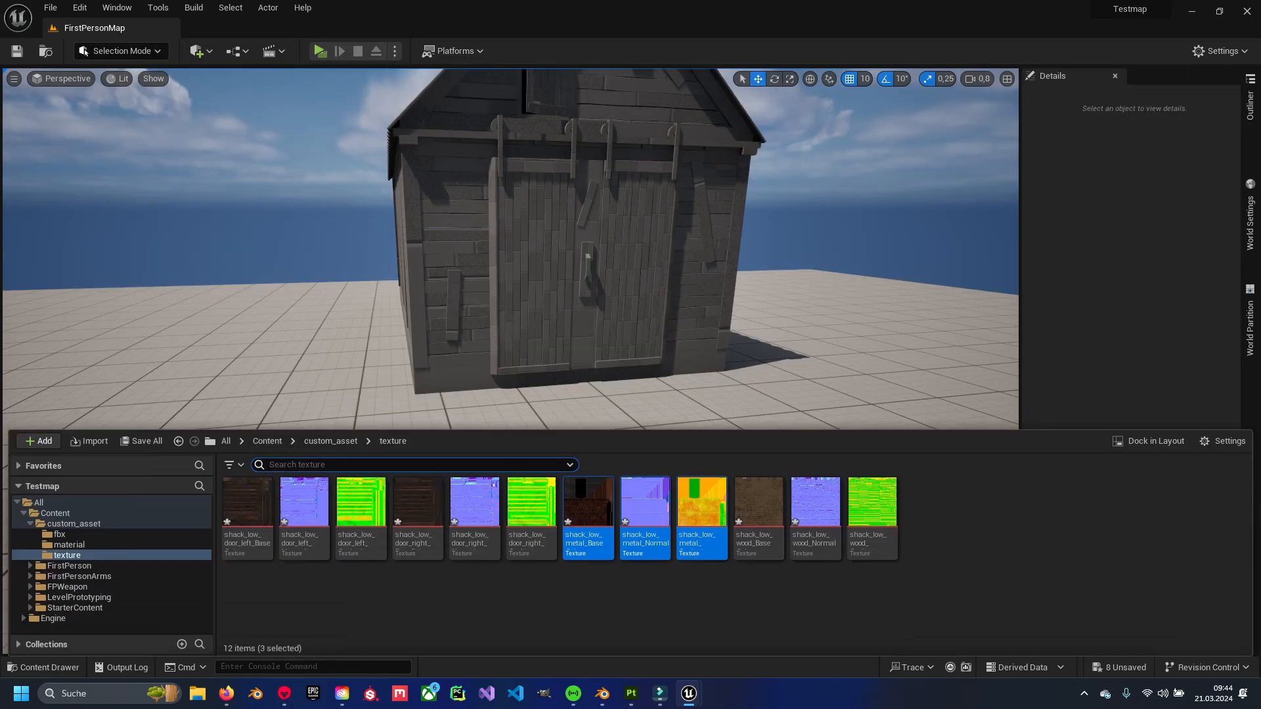
Open the M_shack_door_right material and add the three shack_low_door_right textures to its graph.
{"action": "left_click", "coordinate": [69, 544]}
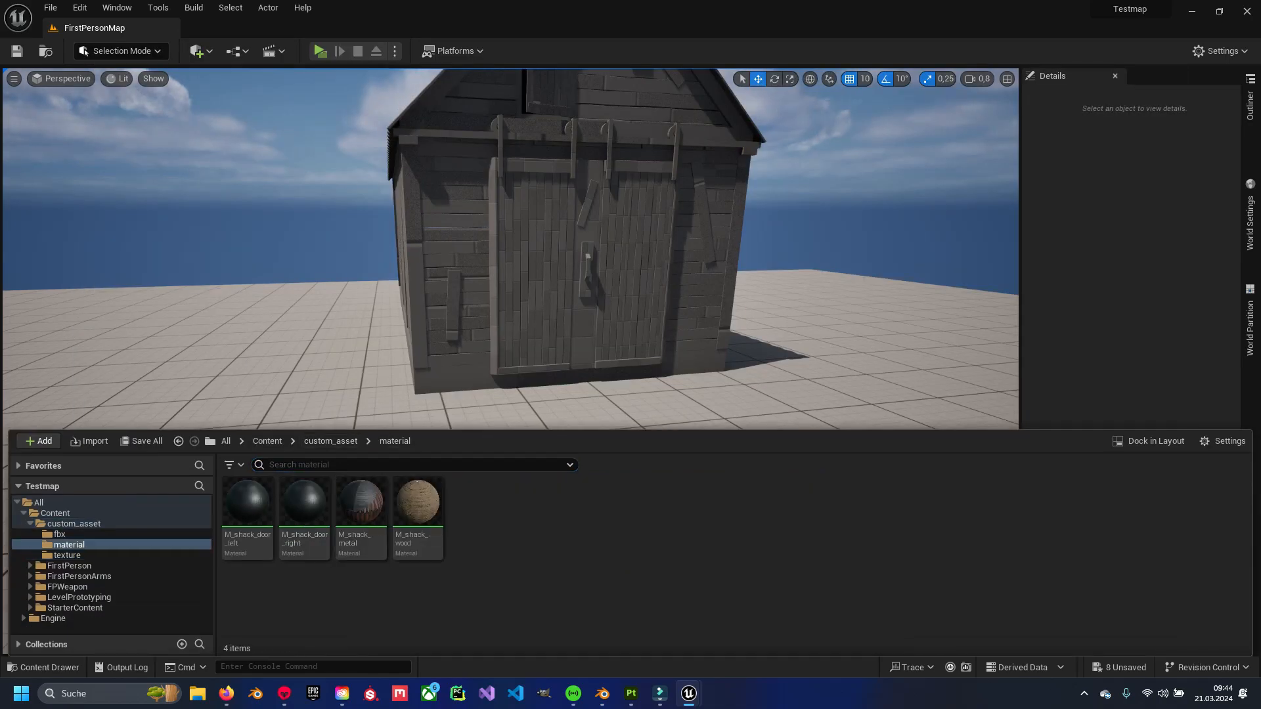
{"action": "double_click", "coordinate": [304, 503]}
{"action": "key", "text": "ctrl+space"}
{"action": "left_click", "coordinate": [146, 543]}
{"action": "left_click", "coordinate": [577, 499]}
{"action": "left_click", "coordinate": [521, 499], "text": "ctrl"}
{"action": "left_click_drag", "start_coordinate": [466, 499], "coordinate": [540, 151], "text": "ctrl"}
Stack the right door's Texture Sample nodes as base colour, OcclusionRoughnessMetallic and normal.
{"action": "right_click_drag", "start_coordinate": [657, 295], "coordinate": [629, 379]}
{"action": "left_click_drag", "start_coordinate": [551, 240], "coordinate": [436, 265]}
{"action": "left_click_drag", "start_coordinate": [572, 261], "coordinate": [477, 400]}
{"action": "left_click_drag", "start_coordinate": [455, 182], "coordinate": [465, 161]}
Wire the right door textures to Base Color, Ambient Occlusion, Roughness, Metallic and Normal, then apply and close M_shack_door_right.
{"action": "left_click_drag", "start_coordinate": [521, 180], "coordinate": [904, 295]}
{"action": "left_click_drag", "start_coordinate": [521, 379], "coordinate": [904, 454]}
{"action": "left_click_drag", "start_coordinate": [520, 300], "coordinate": [905, 197]}
{"action": "left_click_drag", "start_coordinate": [521, 280], "coordinate": [904, 236]}
{"action": "left_click_drag", "start_coordinate": [521, 420], "coordinate": [903, 335]}
{"action": "left_click", "coordinate": [171, 92]}
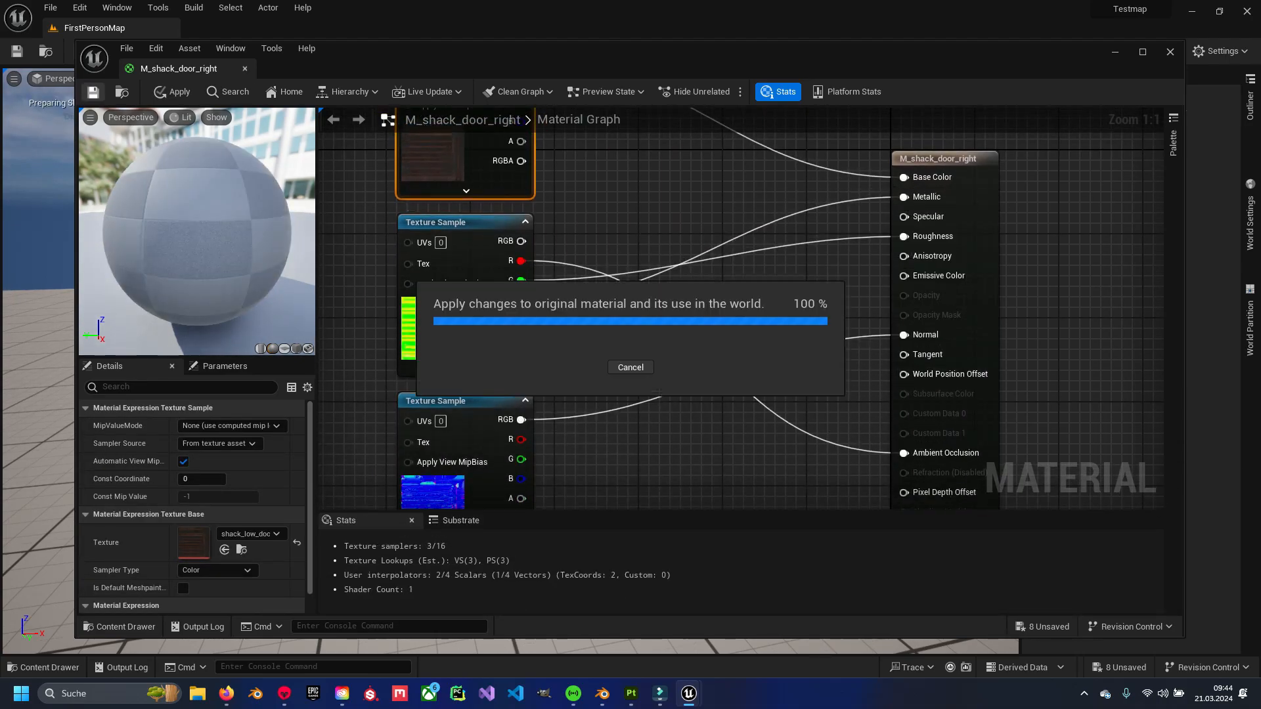
{"action": "left_click", "coordinate": [1168, 51]}
Open the M_shack_door_left material and add the three shack_low_door_left textures to its graph.
{"action": "key", "text": "ctrl+space"}
{"action": "left_click", "coordinate": [59, 524]}
{"action": "double_click", "coordinate": [304, 502]}
{"action": "double_click", "coordinate": [248, 502]}
{"action": "scroll", "coordinate": [728, 323], "scroll_direction": "down", "scroll_amount": 1}
{"action": "key", "text": "ctrl+space"}
{"action": "left_click", "coordinate": [141, 543]}
{"action": "left_click", "coordinate": [355, 502]}
{"action": "left_click", "coordinate": [410, 502], "text": "ctrl"}
{"action": "left_click_drag", "start_coordinate": [300, 502], "coordinate": [588, 206], "text": "ctrl"}
Spread out the left door's Texture Sample nodes in the M_shack_door_left graph.
{"action": "left_click_drag", "start_coordinate": [632, 210], "coordinate": [634, 134]}
{"action": "left_click_drag", "start_coordinate": [682, 315], "coordinate": [663, 288]}
{"action": "left_click_drag", "start_coordinate": [545, 400], "coordinate": [628, 447]}
Wire the left door textures to Base Color, Ambient Occlusion, Metallic, Roughness and Normal, then apply and close M_shack_door_left.
{"action": "left_click_drag", "start_coordinate": [699, 152], "coordinate": [957, 253]}
{"action": "left_click_drag", "start_coordinate": [700, 325], "coordinate": [956, 472]}
{"action": "left_click_drag", "start_coordinate": [699, 334], "coordinate": [957, 242]}
{"action": "left_click_drag", "start_coordinate": [699, 316], "coordinate": [978, 280]}
{"action": "left_click_drag", "start_coordinate": [699, 437], "coordinate": [977, 367]}
{"action": "left_click", "coordinate": [172, 91]}
{"action": "left_click", "coordinate": [1169, 52]}
Open the shack_low_door_left_low mesh from custom_asset/fbx and assign M_shack_door_left to its material slot.
{"action": "key", "text": "ctrl+space"}
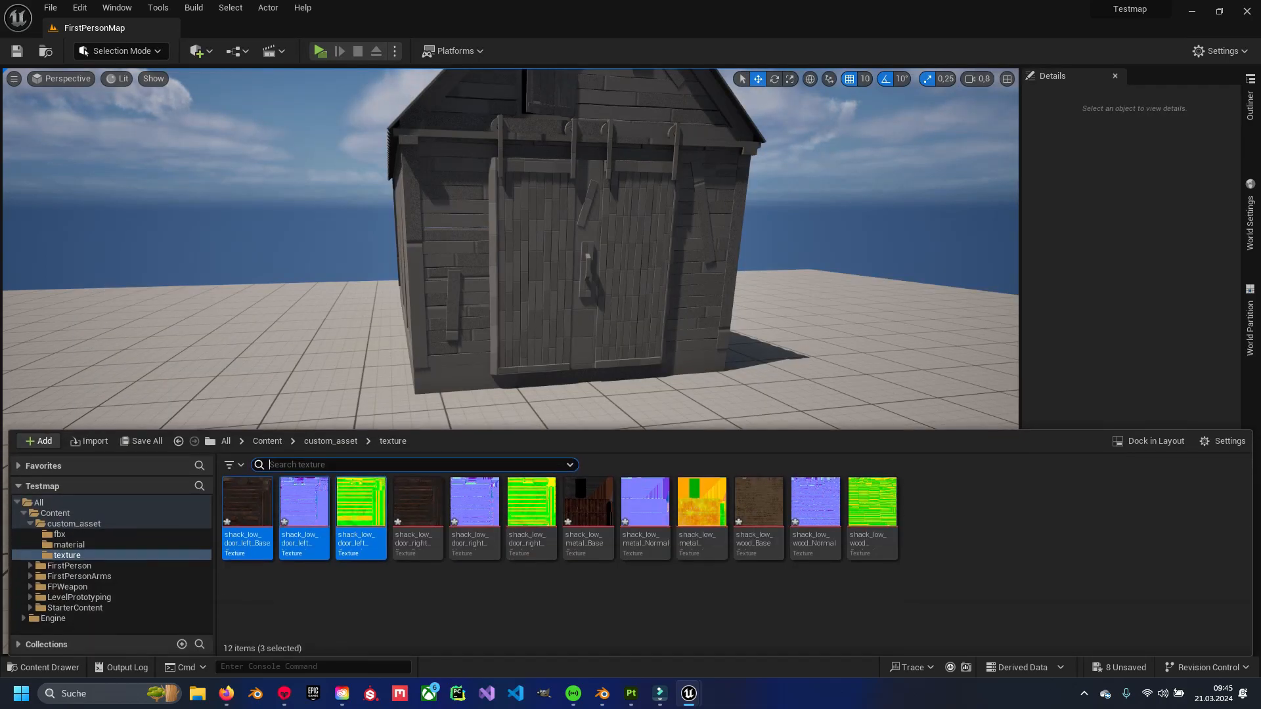
{"action": "left_click", "coordinate": [330, 441]}
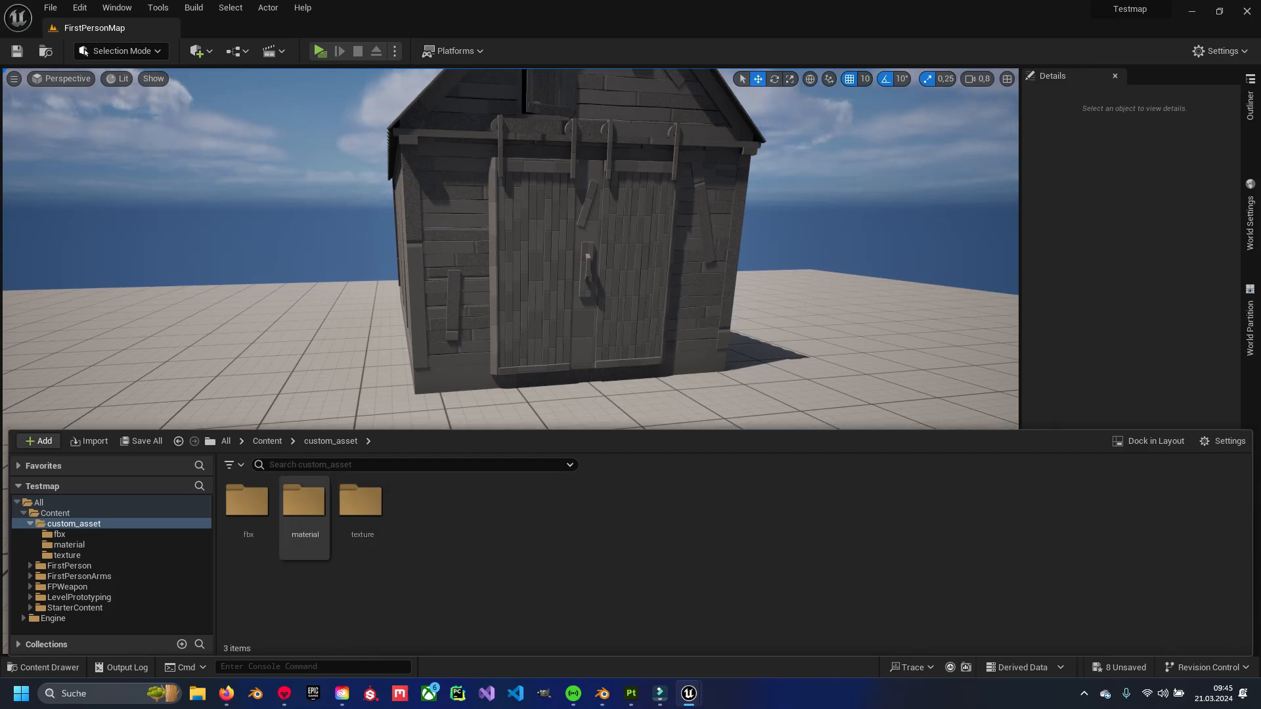
{"action": "left_click", "coordinate": [247, 500]}
{"action": "double_click", "coordinate": [247, 500]}
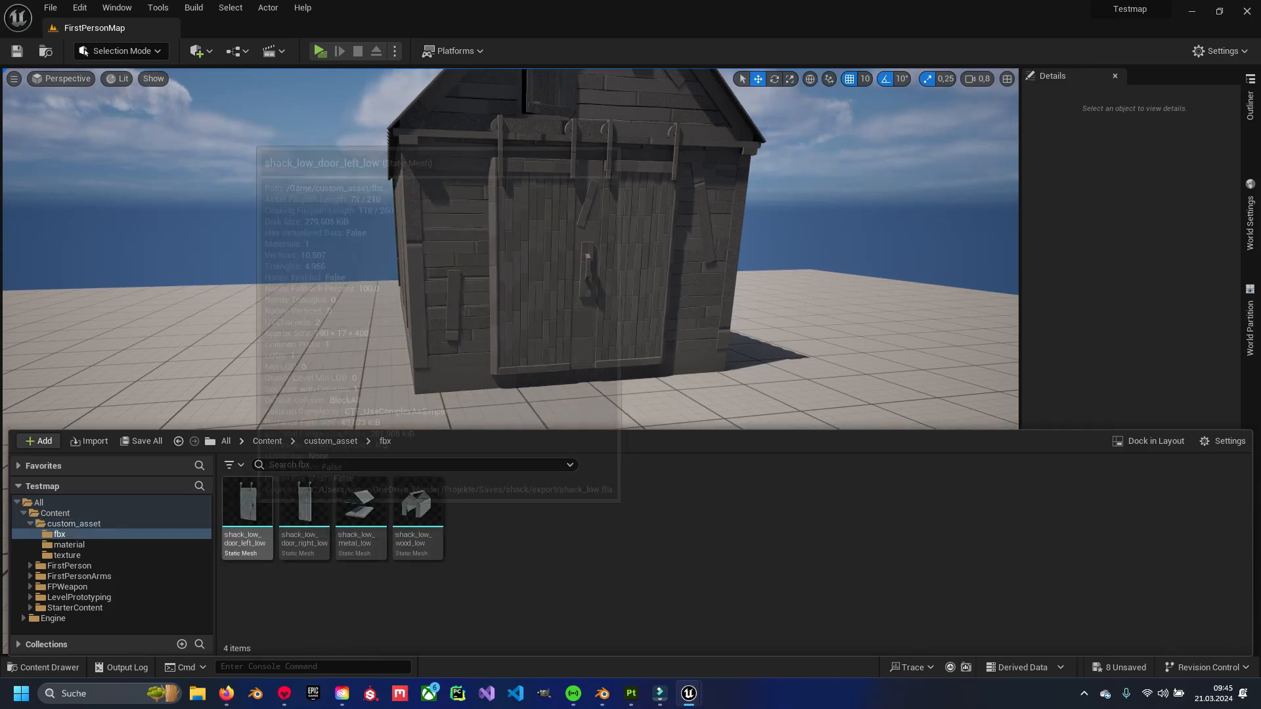
{"action": "double_click", "coordinate": [247, 505]}
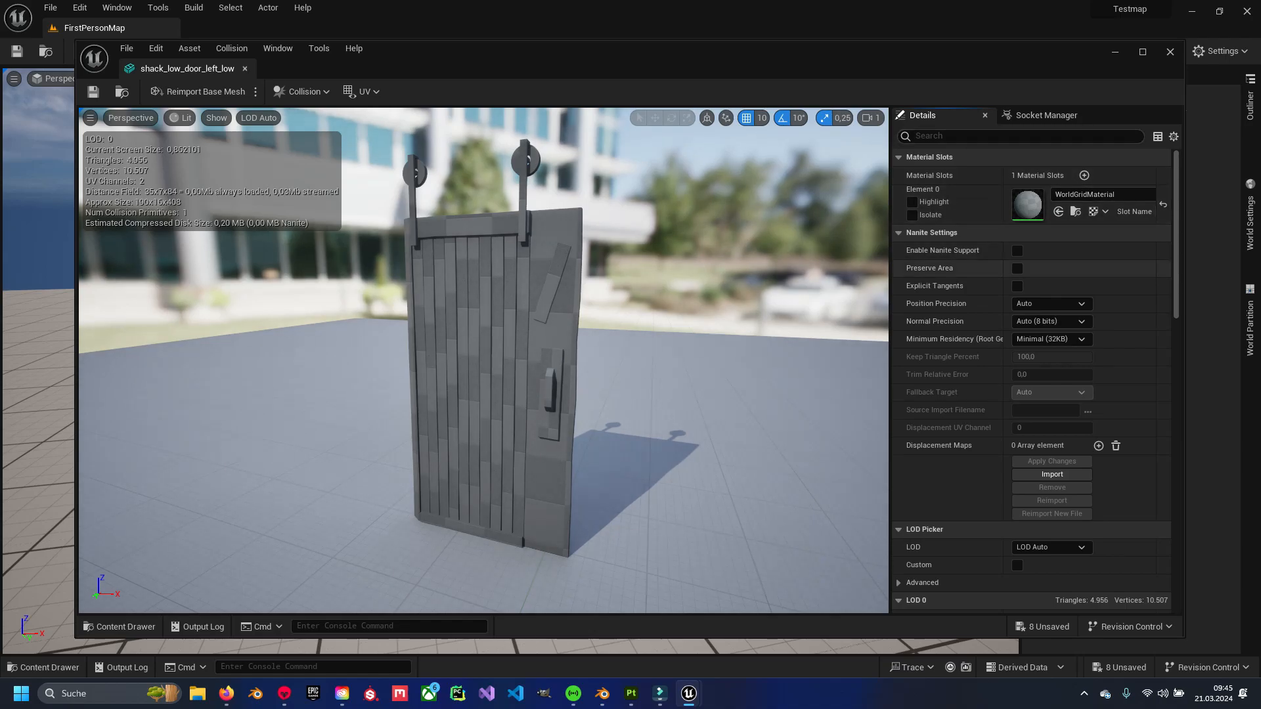
{"action": "left_click", "coordinate": [1091, 194]}
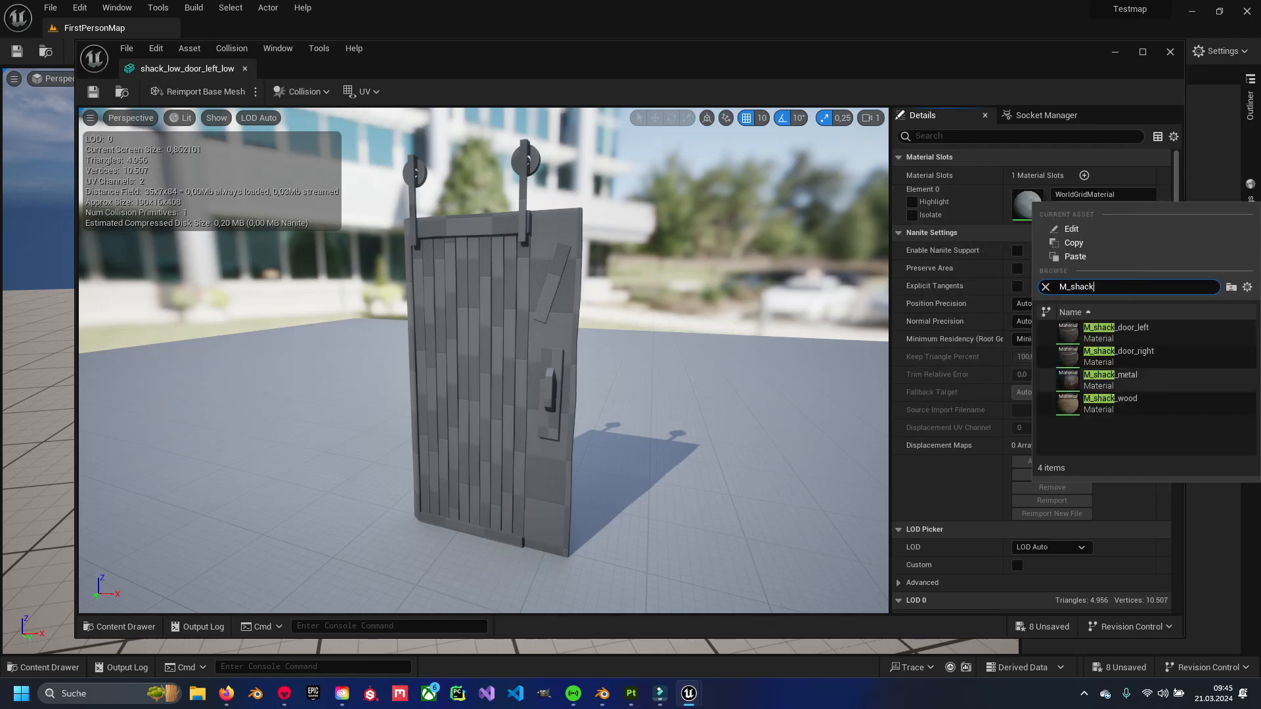
{"action": "left_click", "coordinate": [1116, 331]}
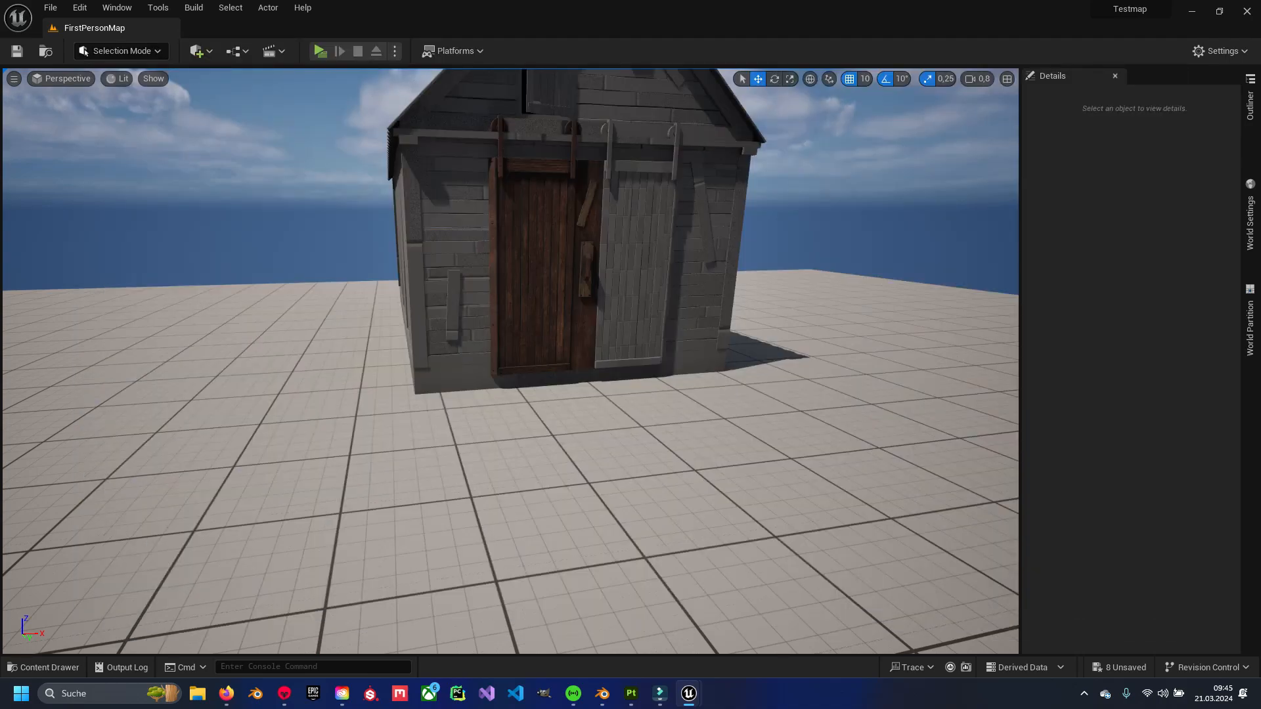
Open the shack_low_door_right_low mesh and assign M_shack_door_right to its material slot.
{"action": "key", "text": "ctrl+space"}
{"action": "left_click", "coordinate": [304, 503]}
{"action": "double_click", "coordinate": [304, 502]}
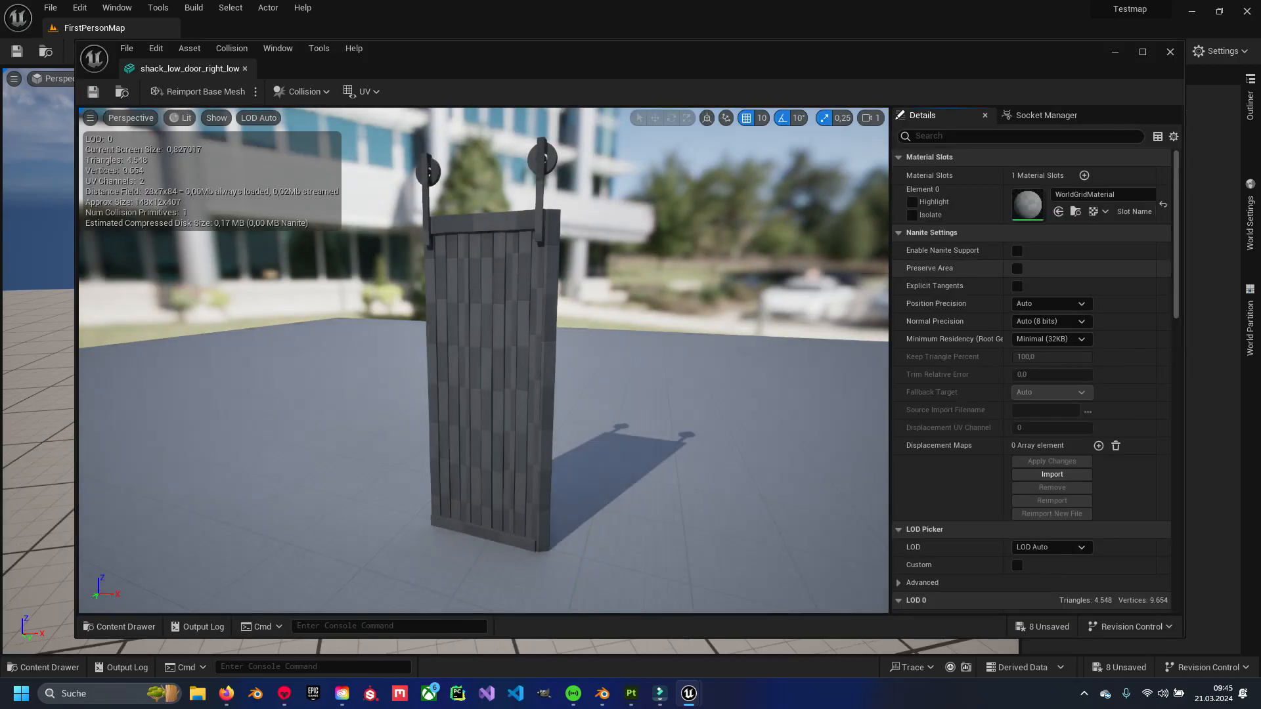
{"action": "left_click", "coordinate": [1103, 195]}
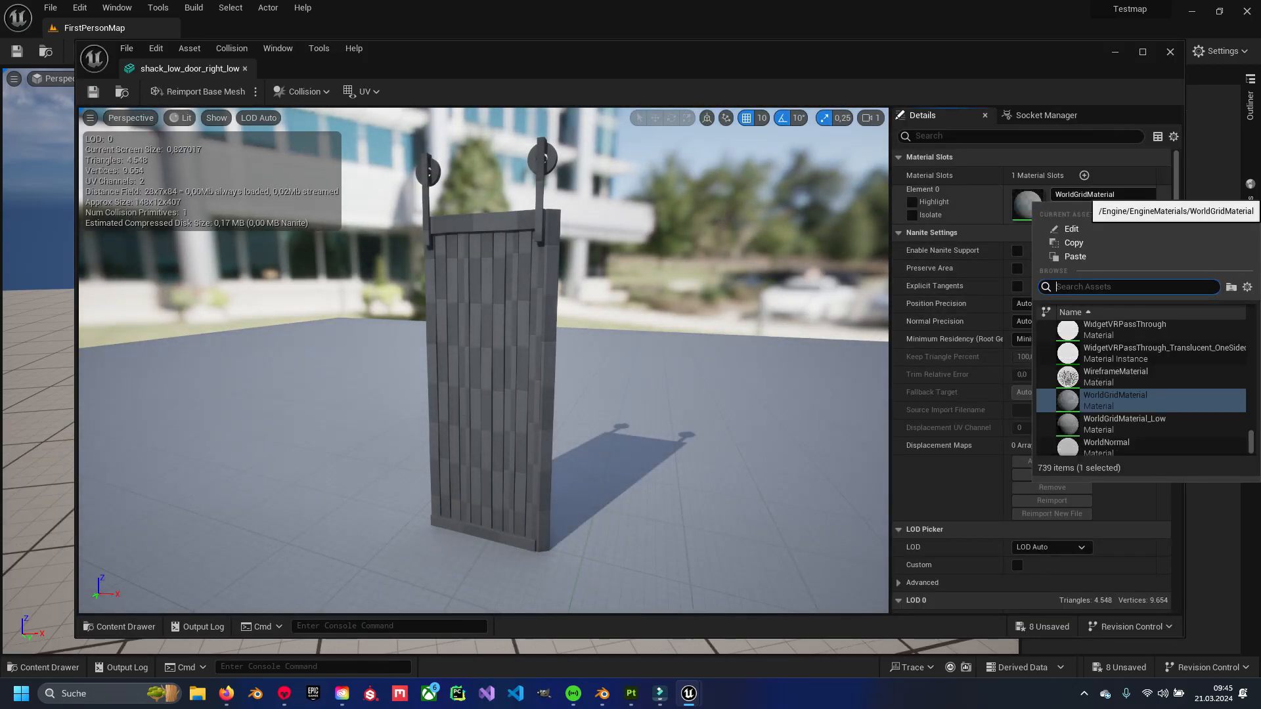
{"action": "type", "text": "M_shack"}
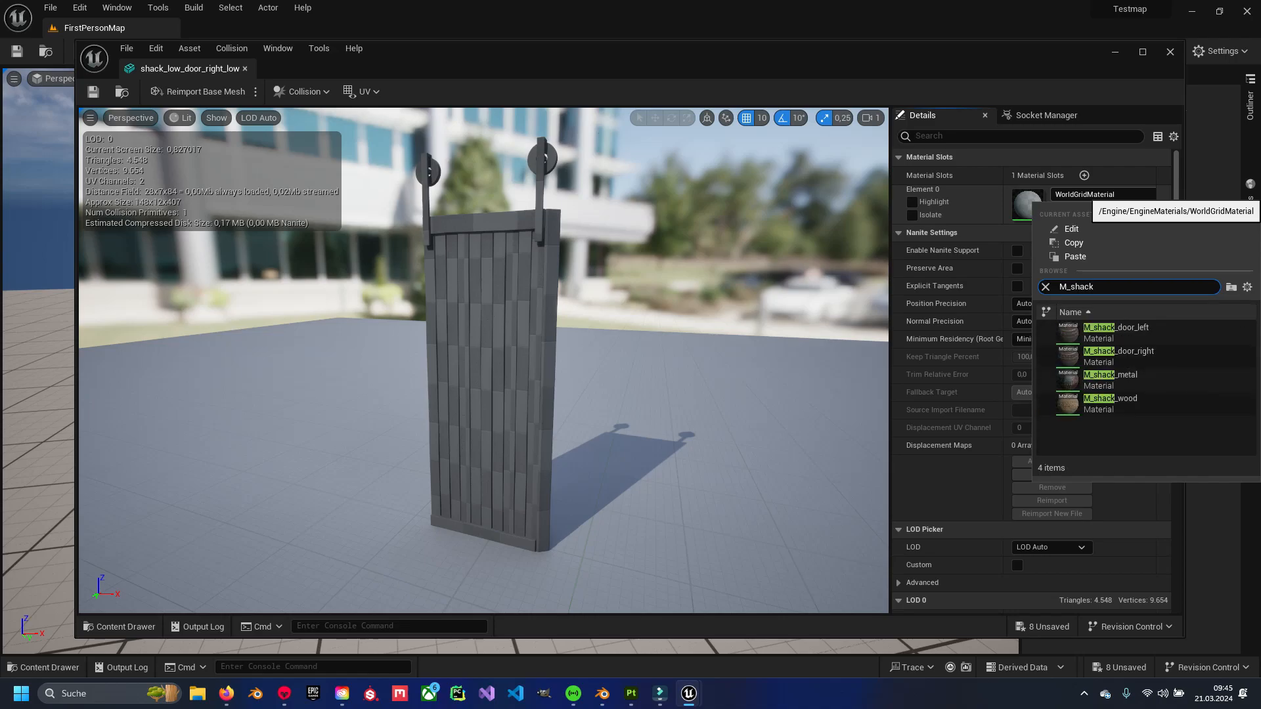
{"action": "left_click", "coordinate": [1116, 355]}
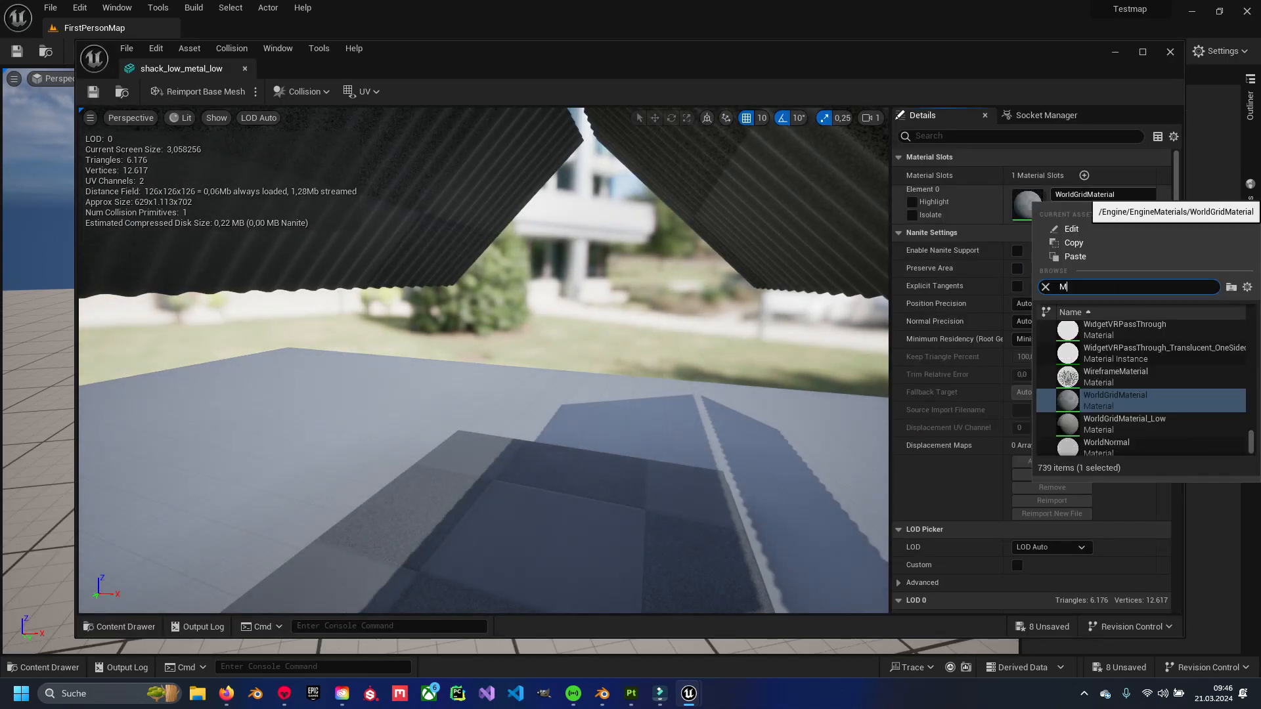
Assign M_shack_metal to the shack_low_metal_low mesh and M_shack_wood to the shack_low_wood_low mesh.
{"action": "type", "text": "shack"}
{"action": "left_click", "coordinate": [1116, 380]}
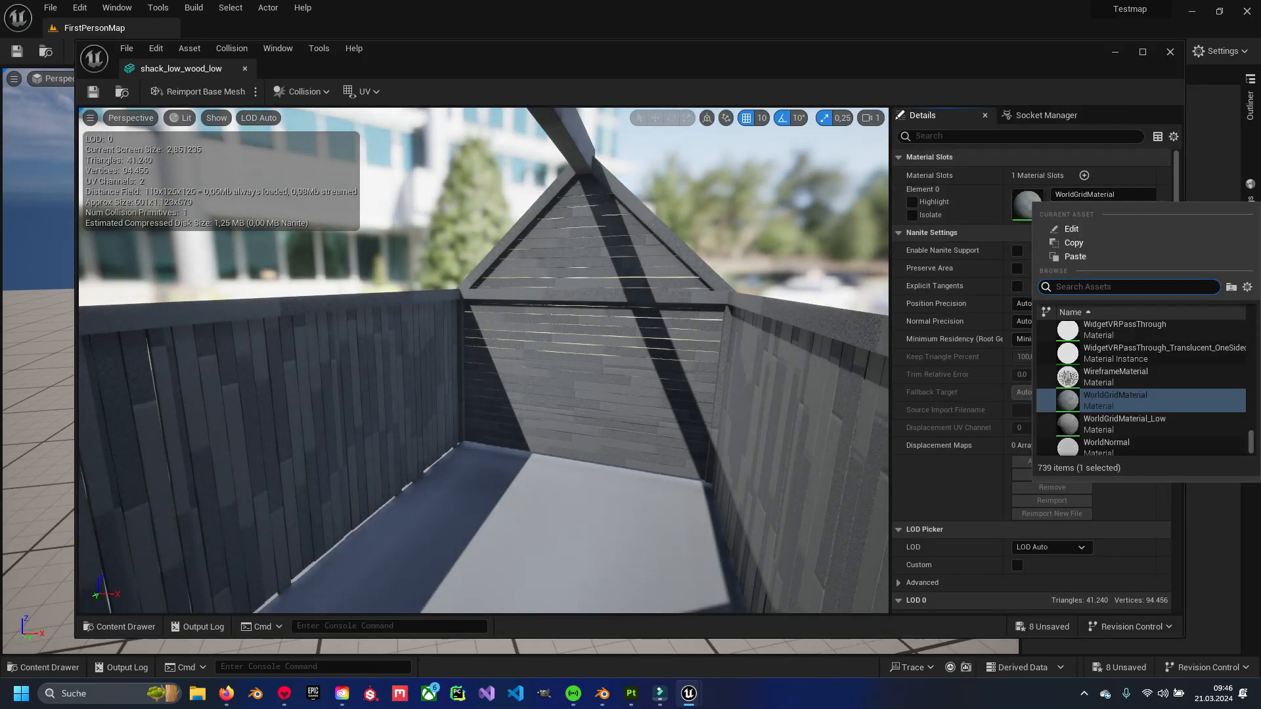
{"action": "type", "text": "M_S"}
{"action": "left_click", "coordinate": [1015, 556]}
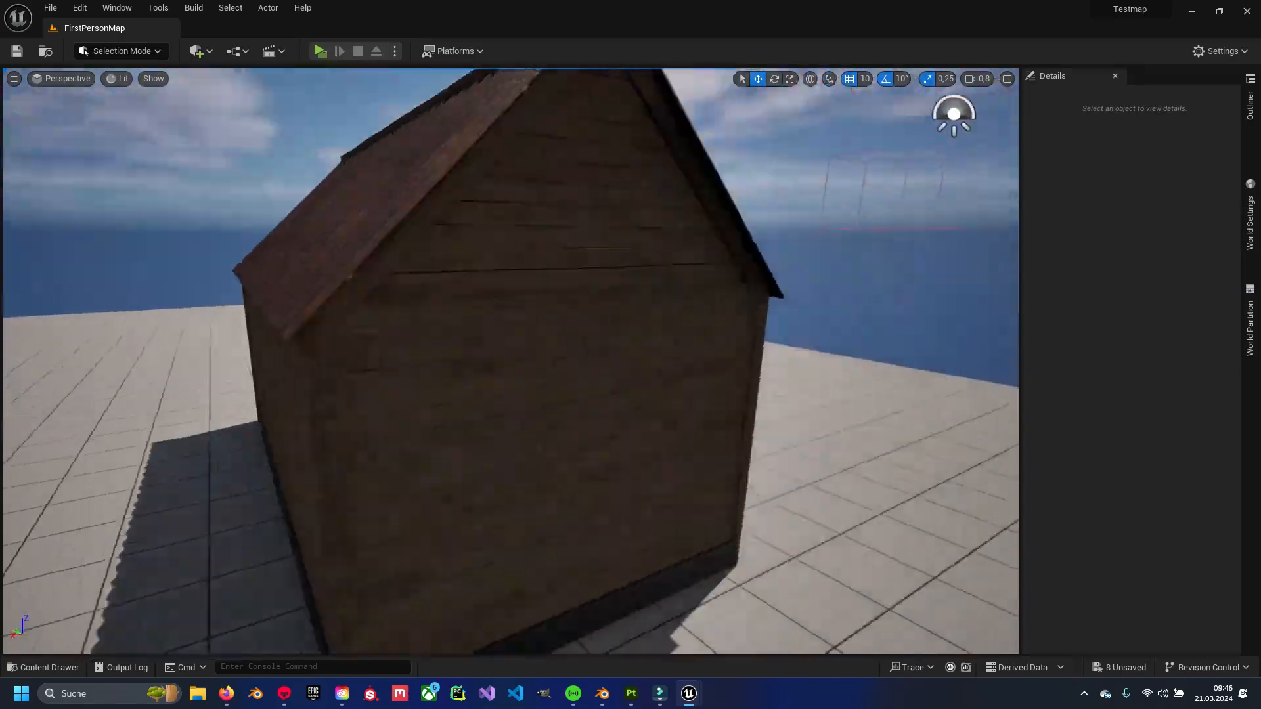
Examine the textured shack from several sides and up close at the plank wall and front doors.
{"action": "right_click_drag", "start_coordinate": [510, 360], "coordinate": [446, 368]}
{"action": "scroll", "coordinate": [394, 289], "scroll_direction": "down", "scroll_amount": 2}
{"action": "right_click_drag", "start_coordinate": [510, 361], "coordinate": [505, 174]}
{"action": "key", "text": "w"}
{"action": "right_click_drag", "start_coordinate": [510, 296], "coordinate": [447, 263]}
{"action": "key", "text": "s"}
{"action": "key", "text": "w"}
{"action": "key", "text": "w"}
{"action": "key", "text": "d"}
{"action": "right_click_drag", "start_coordinate": [511, 295], "coordinate": [499, 407]}
{"action": "key", "text": "a"}
{"action": "key", "text": "s"}
{"action": "key", "text": "w"}
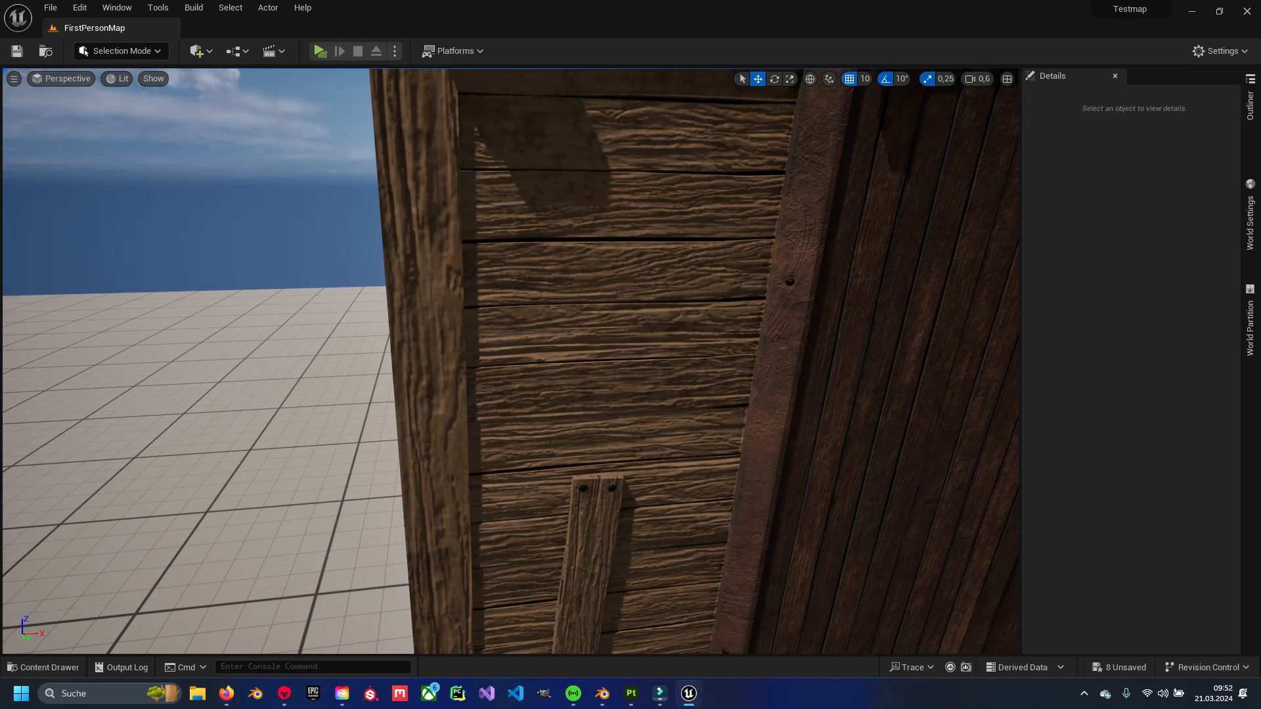
Open the M_shack_wood material and move the normal map's Texture Sample away from the output node to make room.
{"action": "key", "text": "ctrl+space"}
{"action": "double_click", "coordinate": [417, 502]}
{"action": "right_click_drag", "start_coordinate": [648, 314], "coordinate": [805, 312]}
{"action": "scroll", "coordinate": [759, 358], "scroll_direction": "down", "scroll_amount": 2}
{"action": "left_click_drag", "start_coordinate": [571, 332], "coordinate": [657, 398]}
{"action": "left_click_drag", "start_coordinate": [671, 348], "coordinate": [537, 348]}
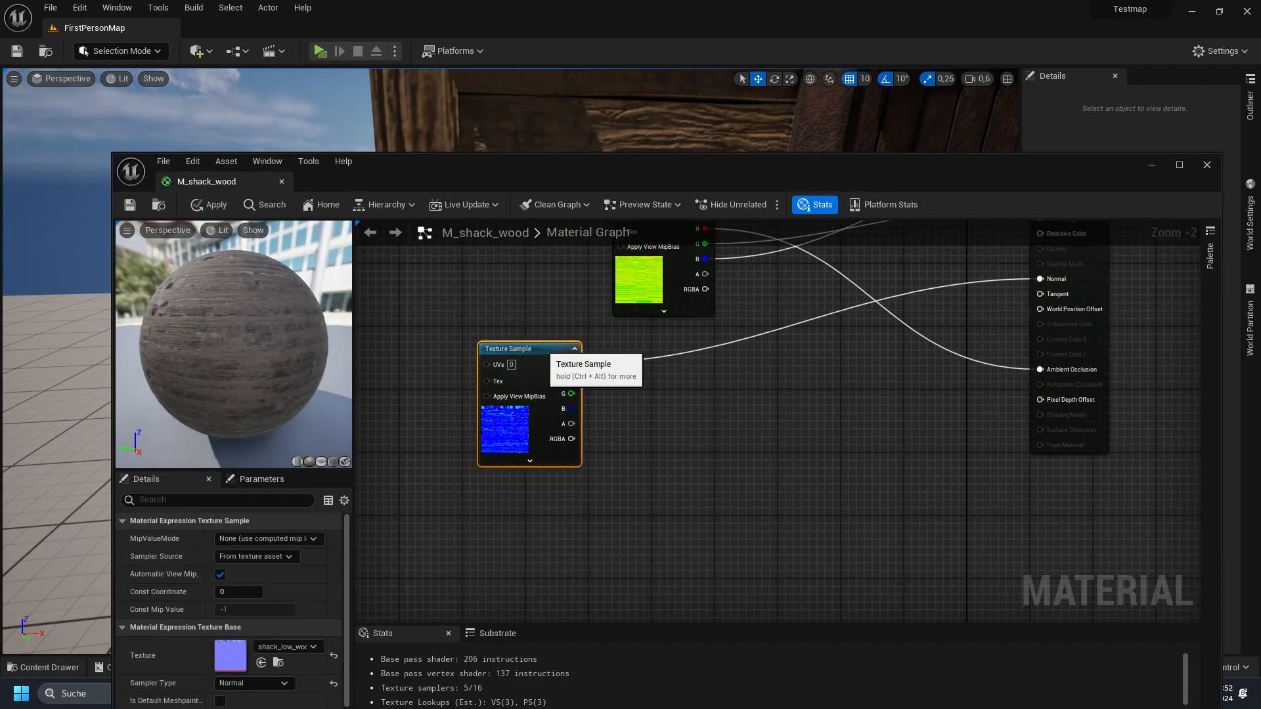
{"action": "scroll", "coordinate": [632, 357], "scroll_direction": "up", "scroll_amount": 1}
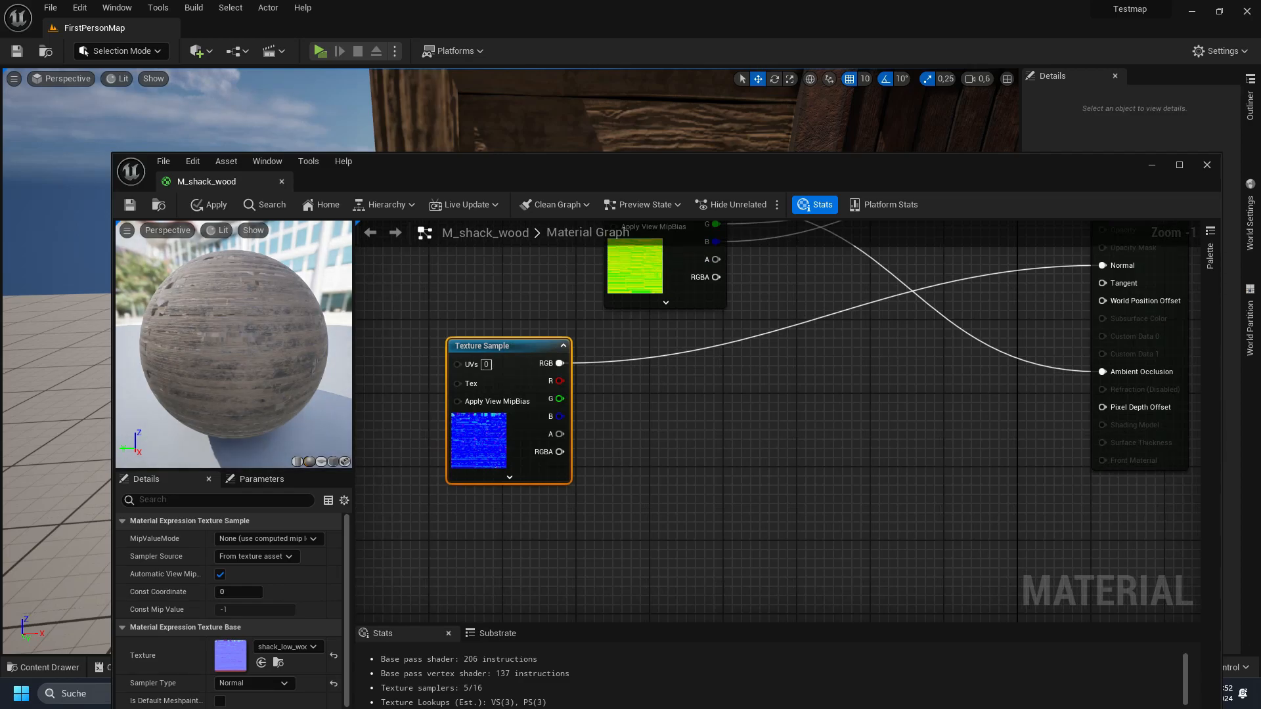
Add a Multiply node beside the normal Texture Sample, connect the R channel to its A input and align the nodes.
{"action": "right_click", "coordinate": [672, 363]}
{"action": "type", "text": "multi"}
{"action": "key", "text": "Return"}
{"action": "scroll", "coordinate": [716, 368], "scroll_direction": "up", "scroll_amount": 1}
{"action": "left_click_drag", "start_coordinate": [717, 369], "coordinate": [713, 344]}
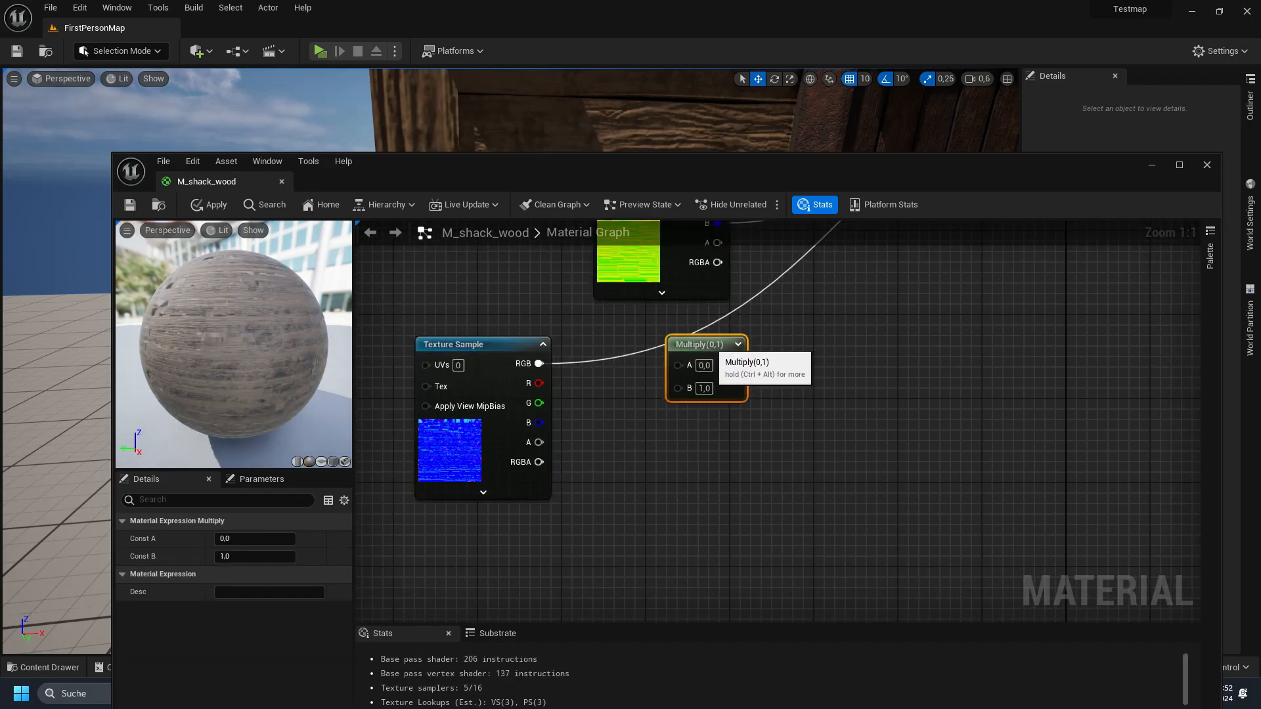
{"action": "right_click_drag", "start_coordinate": [658, 383], "coordinate": [628, 356]}
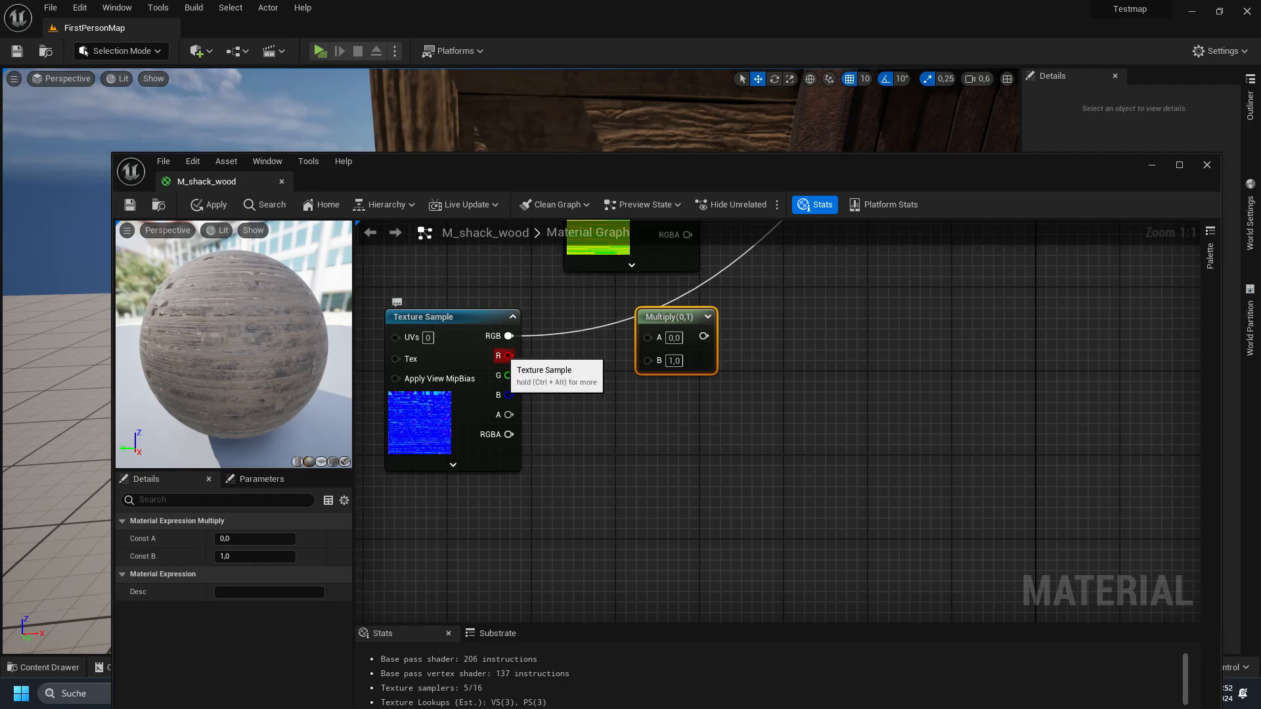
{"action": "left_click_drag", "start_coordinate": [508, 355], "coordinate": [647, 338]}
{"action": "right_click_drag", "start_coordinate": [625, 447], "coordinate": [694, 398]}
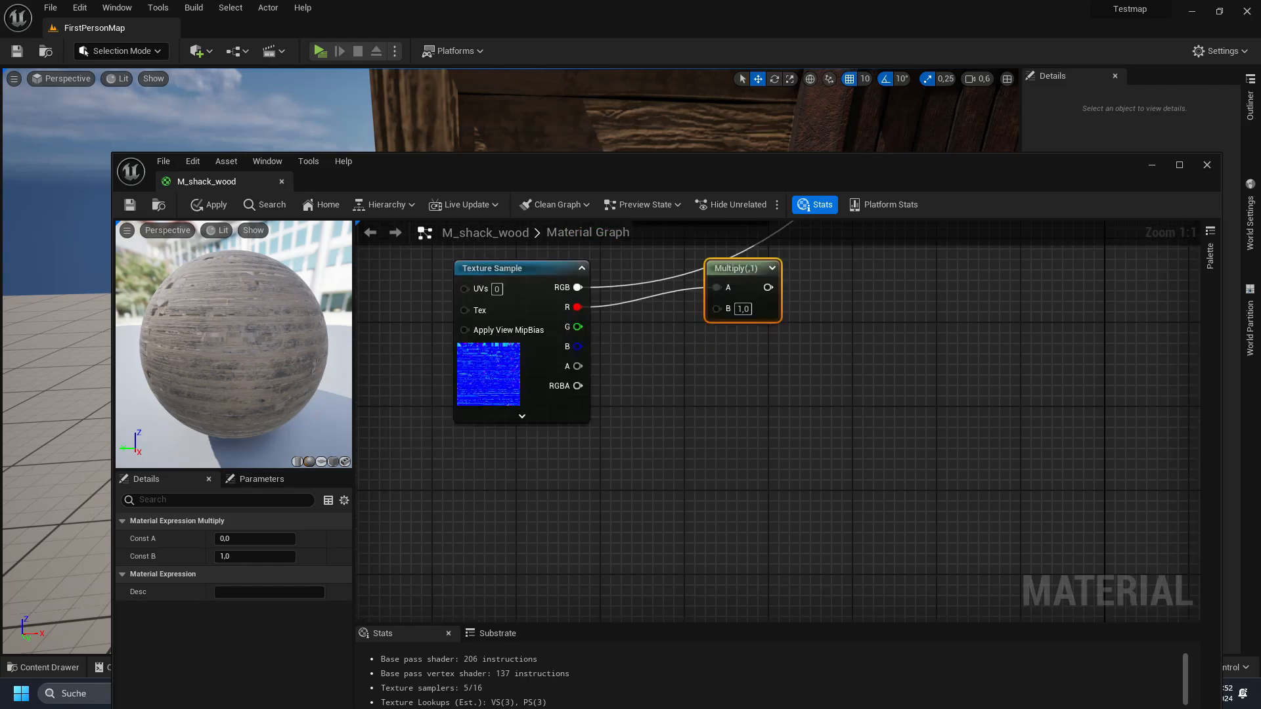
{"action": "left_click_drag", "start_coordinate": [742, 269], "coordinate": [742, 280]}
{"action": "right_click_drag", "start_coordinate": [848, 293], "coordinate": [864, 291]}
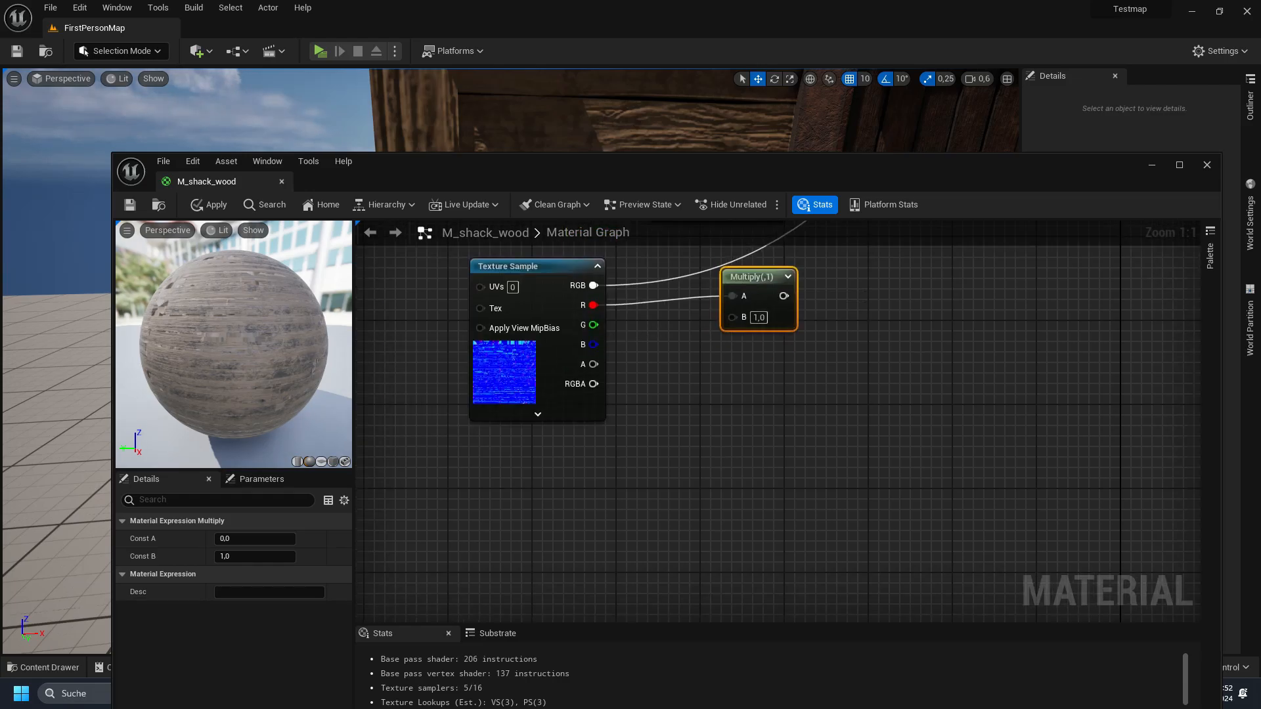
{"action": "left_click_drag", "start_coordinate": [577, 401], "coordinate": [578, 390]}
{"action": "right_click_drag", "start_coordinate": [669, 421], "coordinate": [686, 414]}
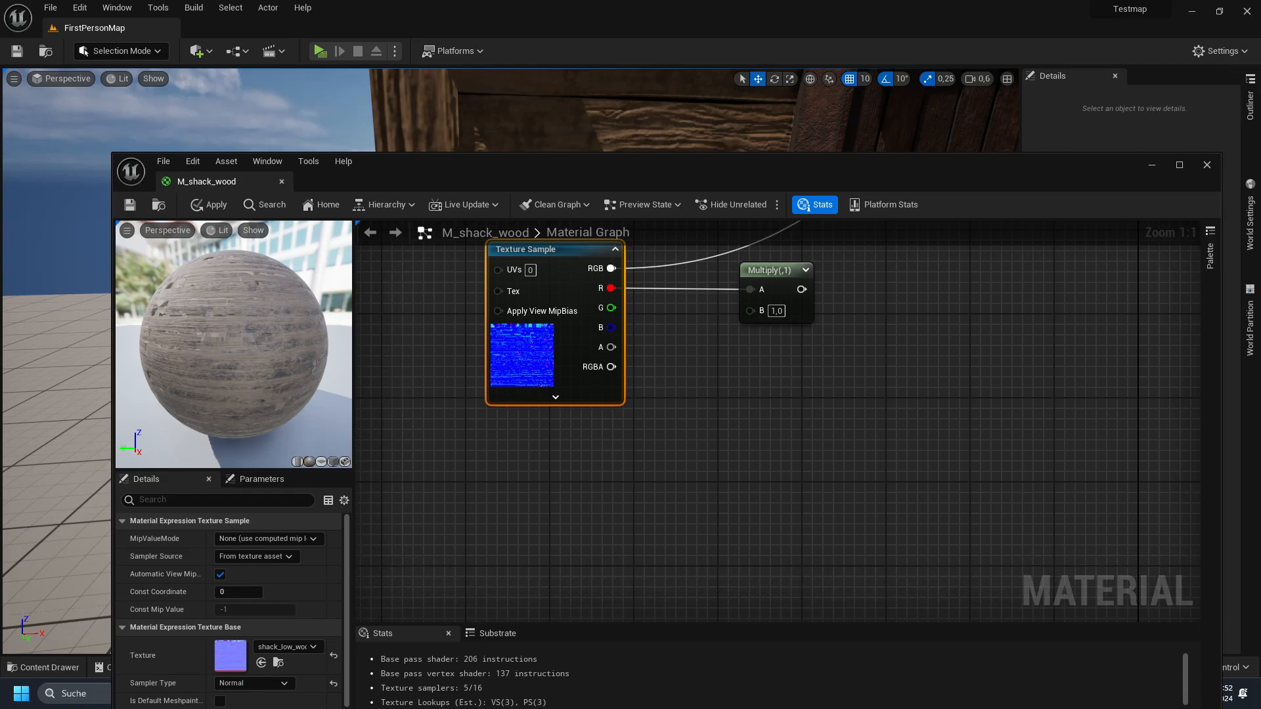
Add a scalar parameter named Normal_Intensity with default value 1.0 below the normal texture and connect it to the Multiply node's B input.
{"action": "right_click", "coordinate": [562, 432]}
{"action": "type", "text": "scala"}
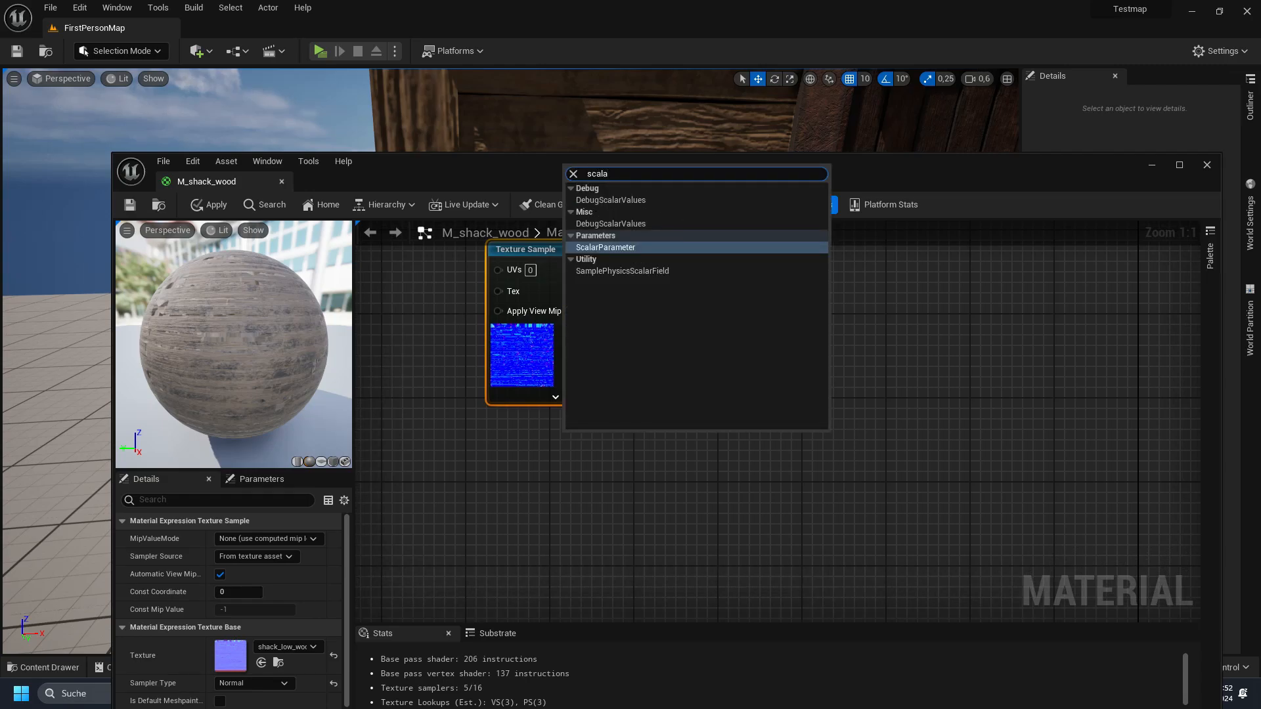
{"action": "type", "text": "r"}
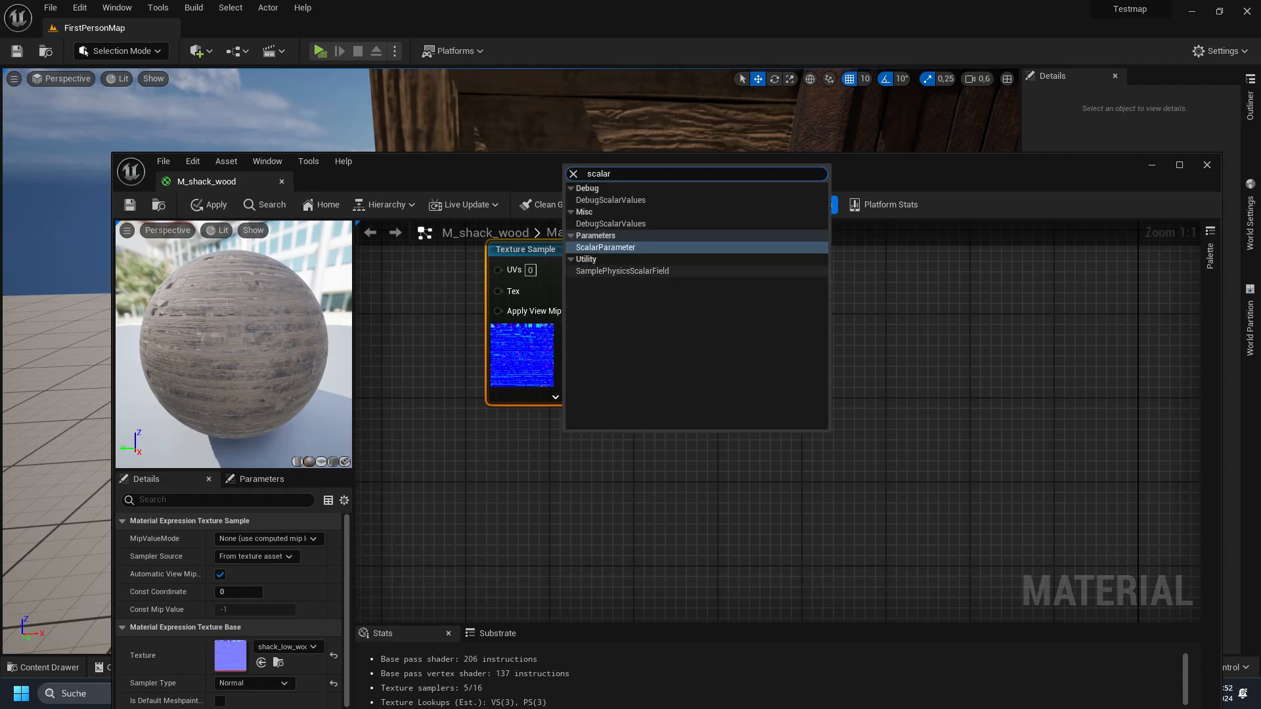
{"action": "key", "text": "Return"}
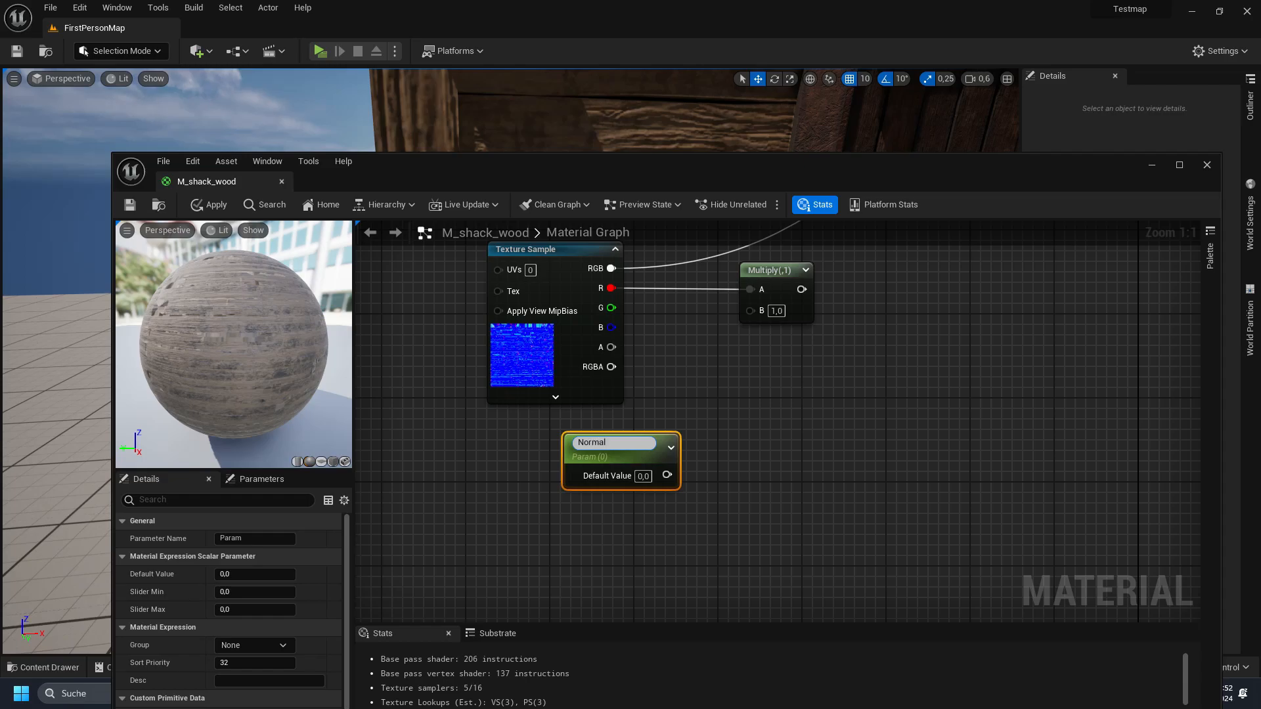
{"action": "type", "text": "Normal_Intensity"}
{"action": "key", "text": "Return"}
{"action": "left_click_drag", "start_coordinate": [644, 444], "coordinate": [590, 431]}
{"action": "right_click_drag", "start_coordinate": [663, 421], "coordinate": [623, 429]}
{"action": "left_click_drag", "start_coordinate": [569, 465], "coordinate": [640, 426]}
{"action": "key", "text": "Escape"}
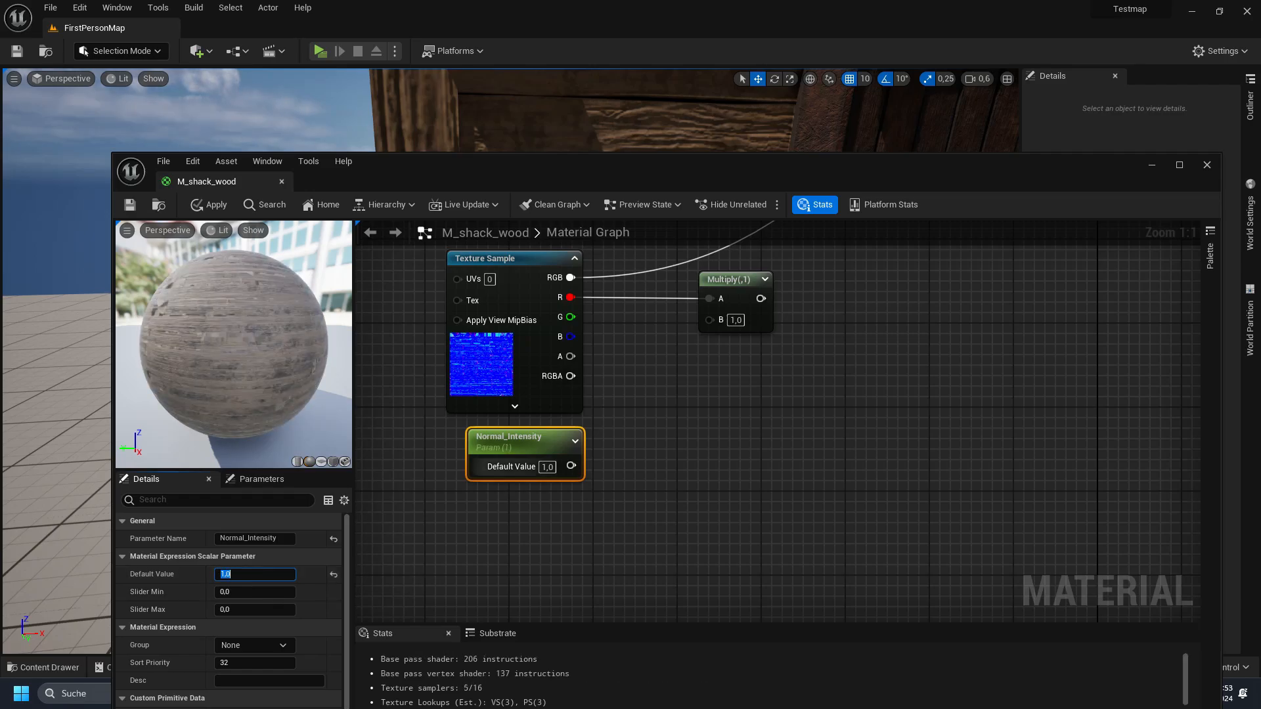
{"action": "left_click_drag", "start_coordinate": [570, 466], "coordinate": [707, 321]}
{"action": "right_click_drag", "start_coordinate": [706, 373], "coordinate": [653, 415]}
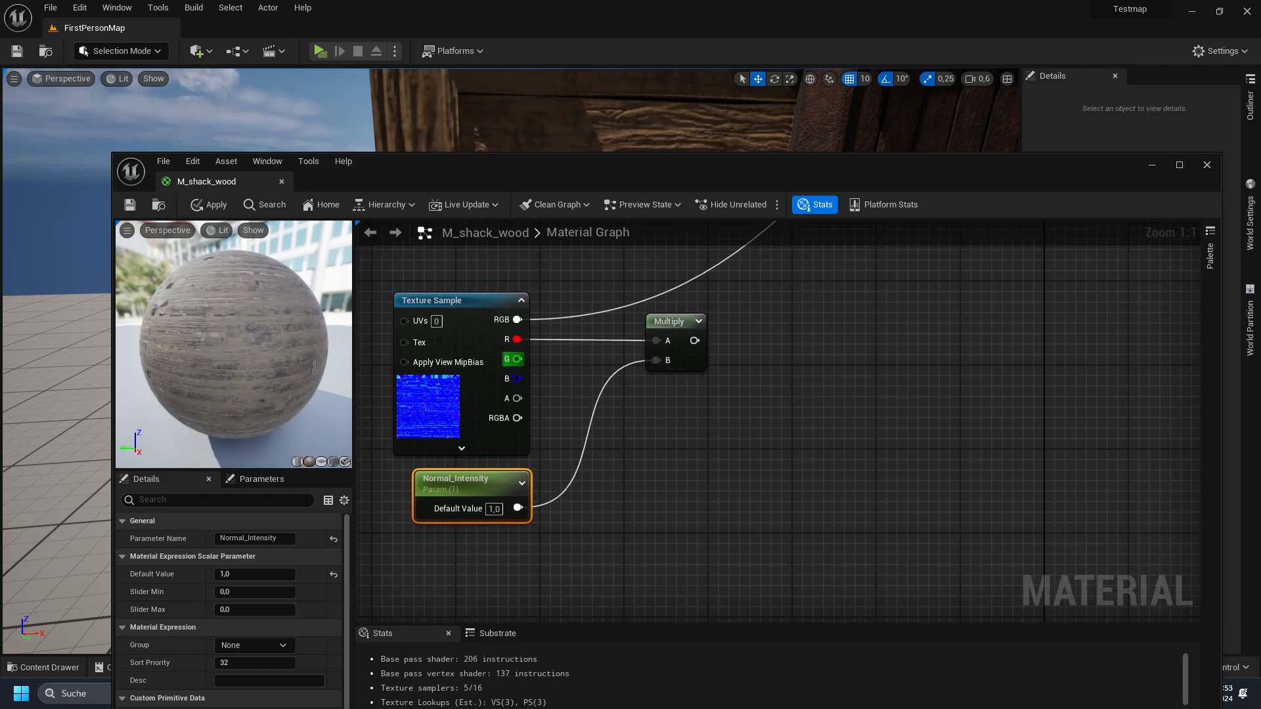
Duplicate the Multiply node below the first, connecting the normal texture's G channel to A and Normal_Intensity to B.
{"action": "left_click", "coordinate": [696, 355]}
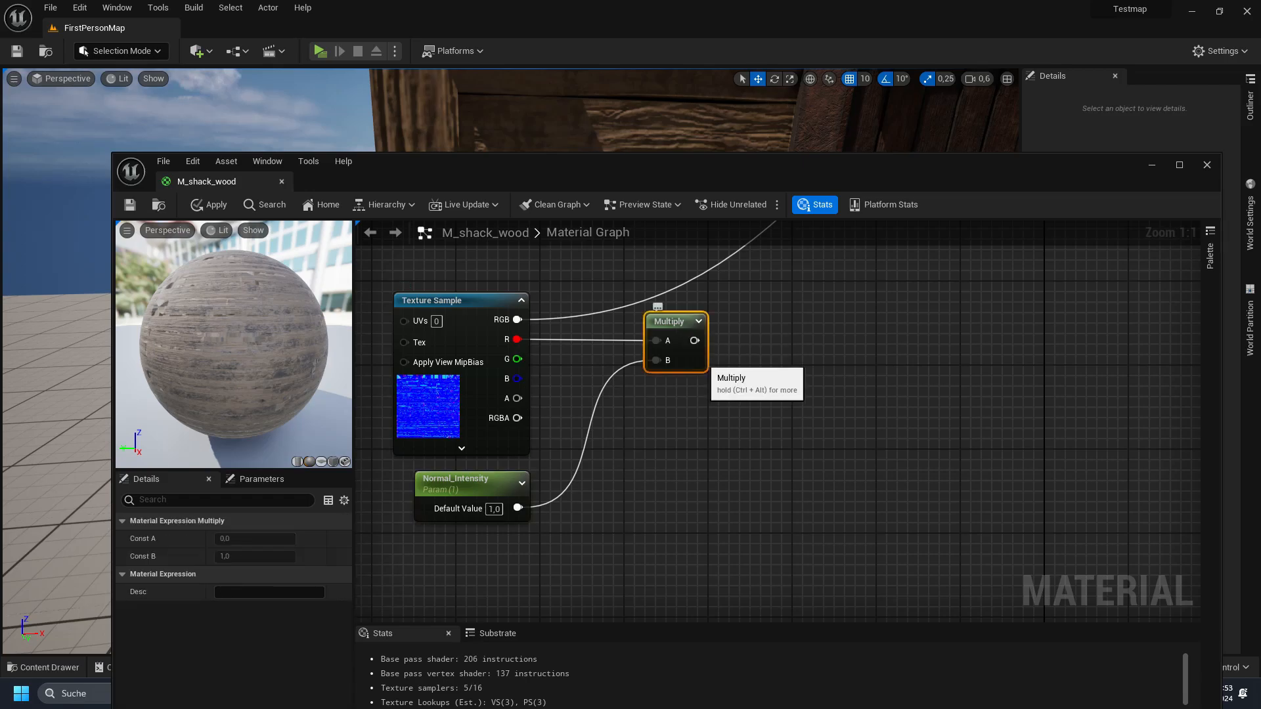
{"action": "key", "text": "ctrl+d"}
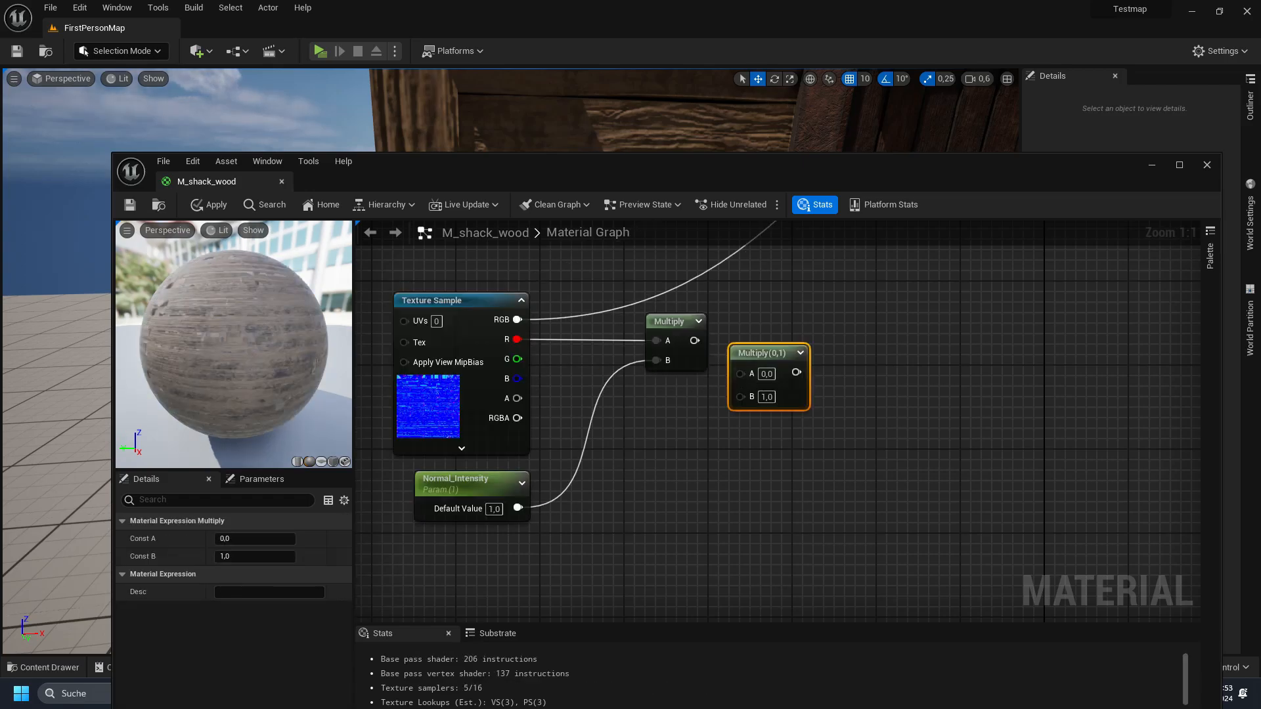
{"action": "left_click_drag", "start_coordinate": [762, 353], "coordinate": [656, 396]}
{"action": "left_click_drag", "start_coordinate": [516, 358], "coordinate": [636, 418]}
{"action": "right_click_drag", "start_coordinate": [622, 504], "coordinate": [641, 457]}
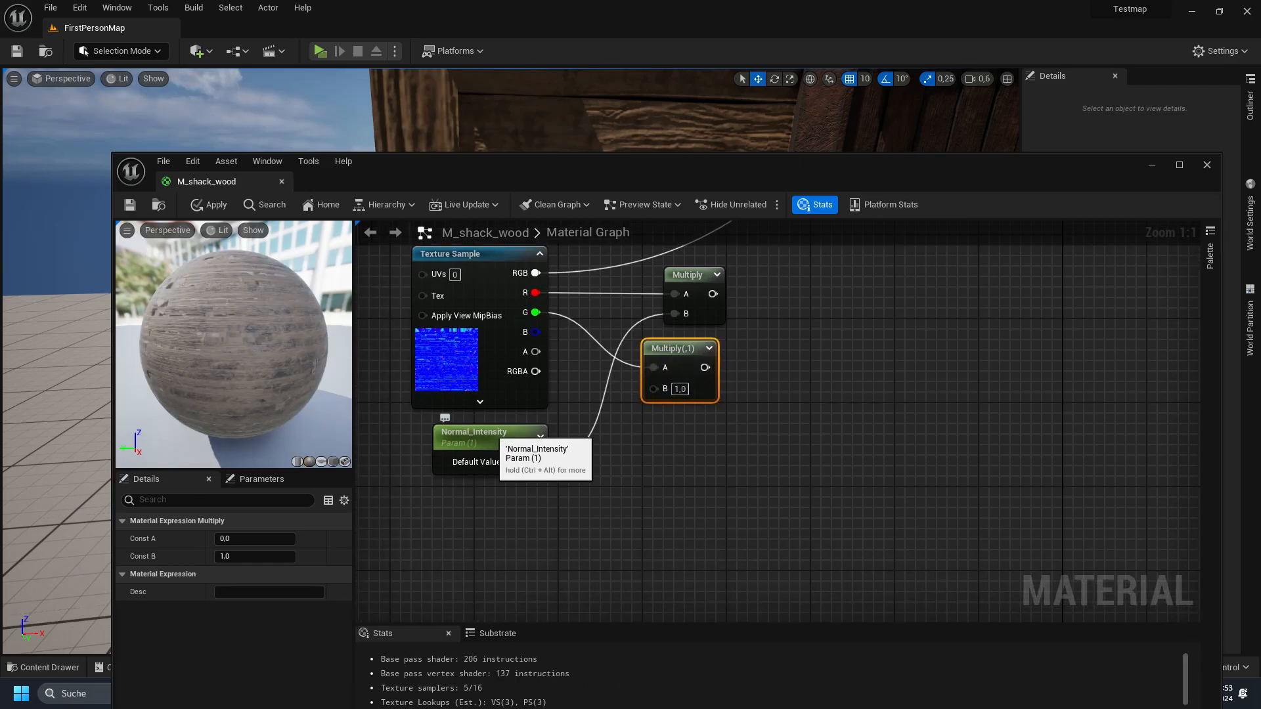
{"action": "left_click_drag", "start_coordinate": [536, 461], "coordinate": [647, 392]}
{"action": "right_click_drag", "start_coordinate": [647, 438], "coordinate": [543, 482]}
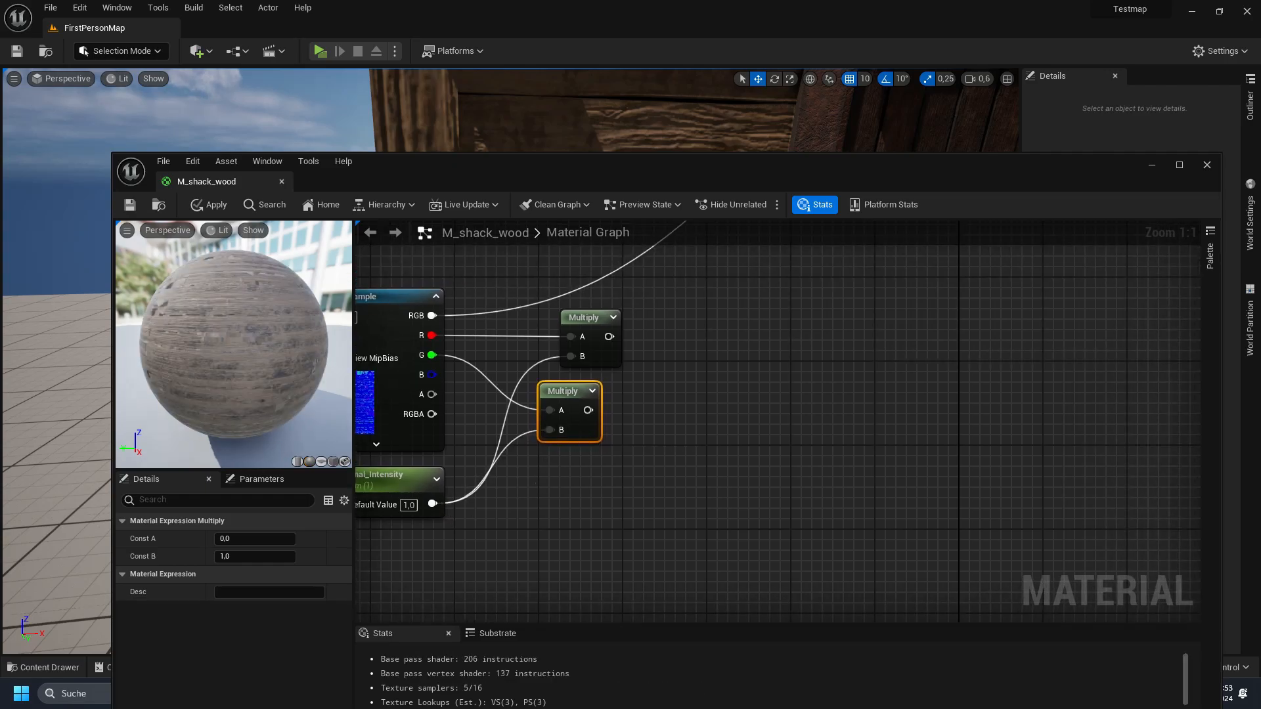
{"action": "right_click_drag", "start_coordinate": [564, 393], "coordinate": [529, 403]}
Add an Append node and connect the upper Multiply output to A and the lower Multiply output to B.
{"action": "right_click", "coordinate": [679, 369]}
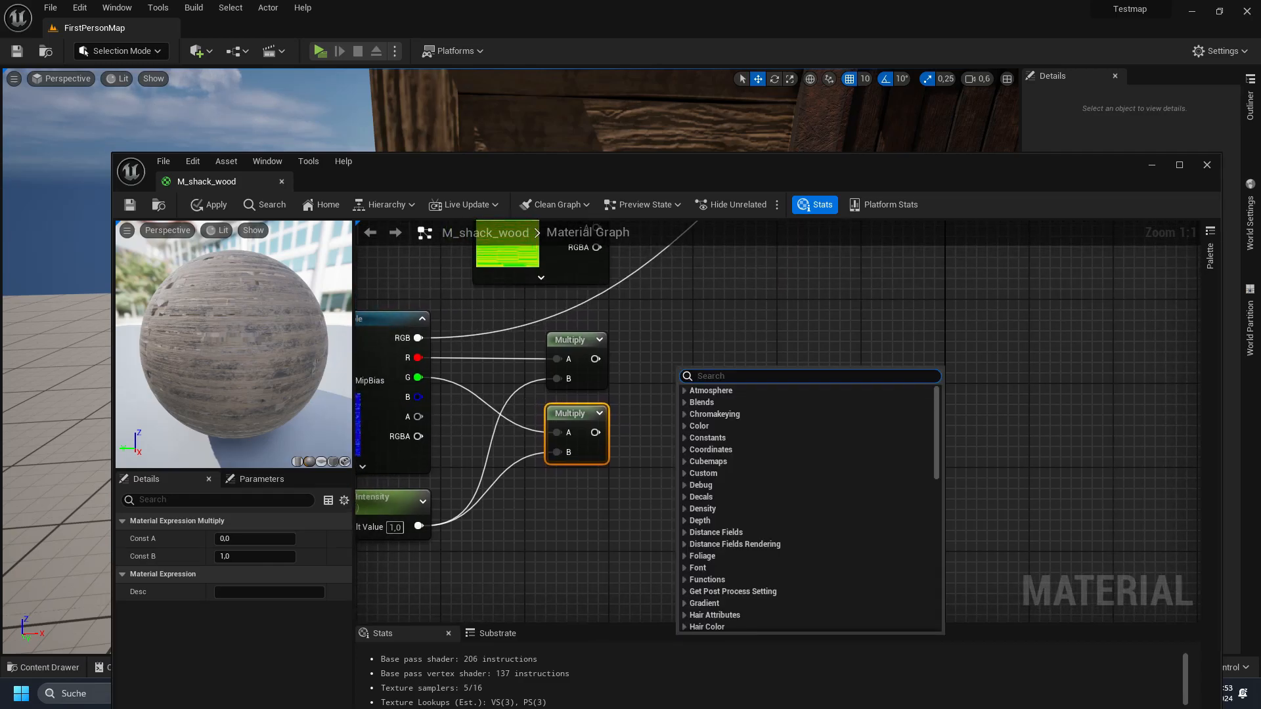
{"action": "type", "text": "append"}
{"action": "key", "text": "Return"}
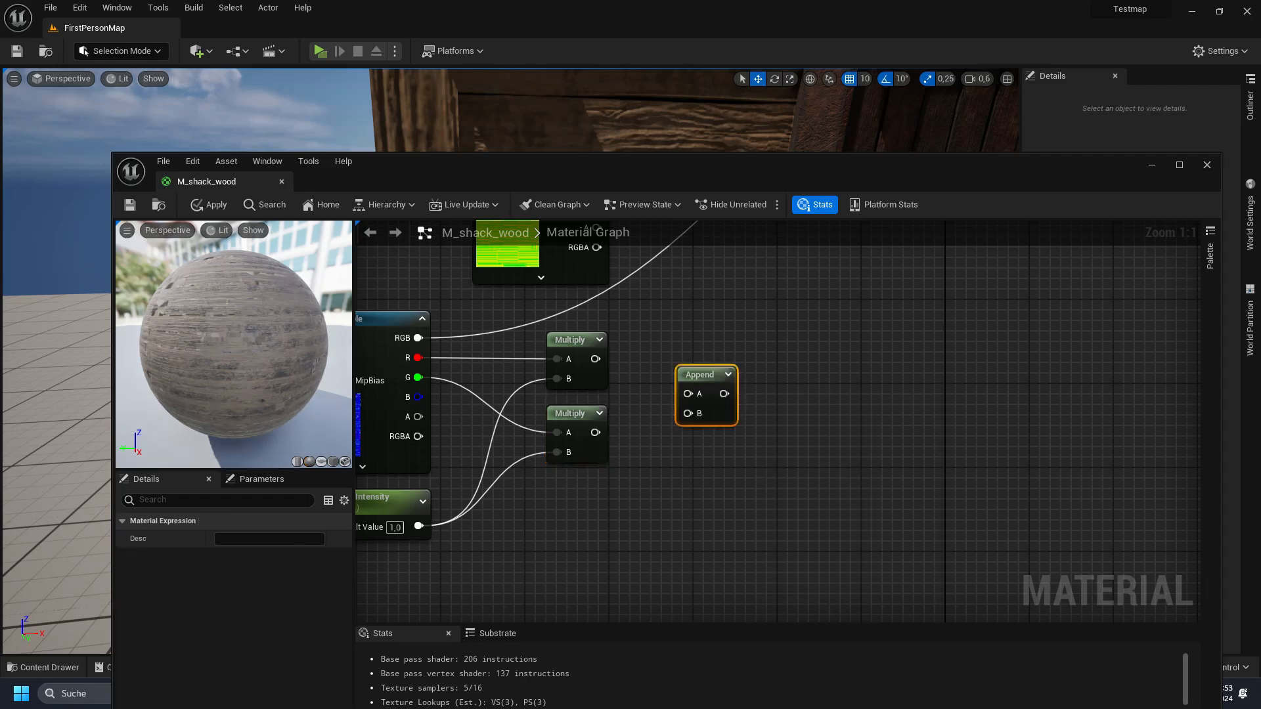
{"action": "right_click_drag", "start_coordinate": [719, 434], "coordinate": [732, 411]}
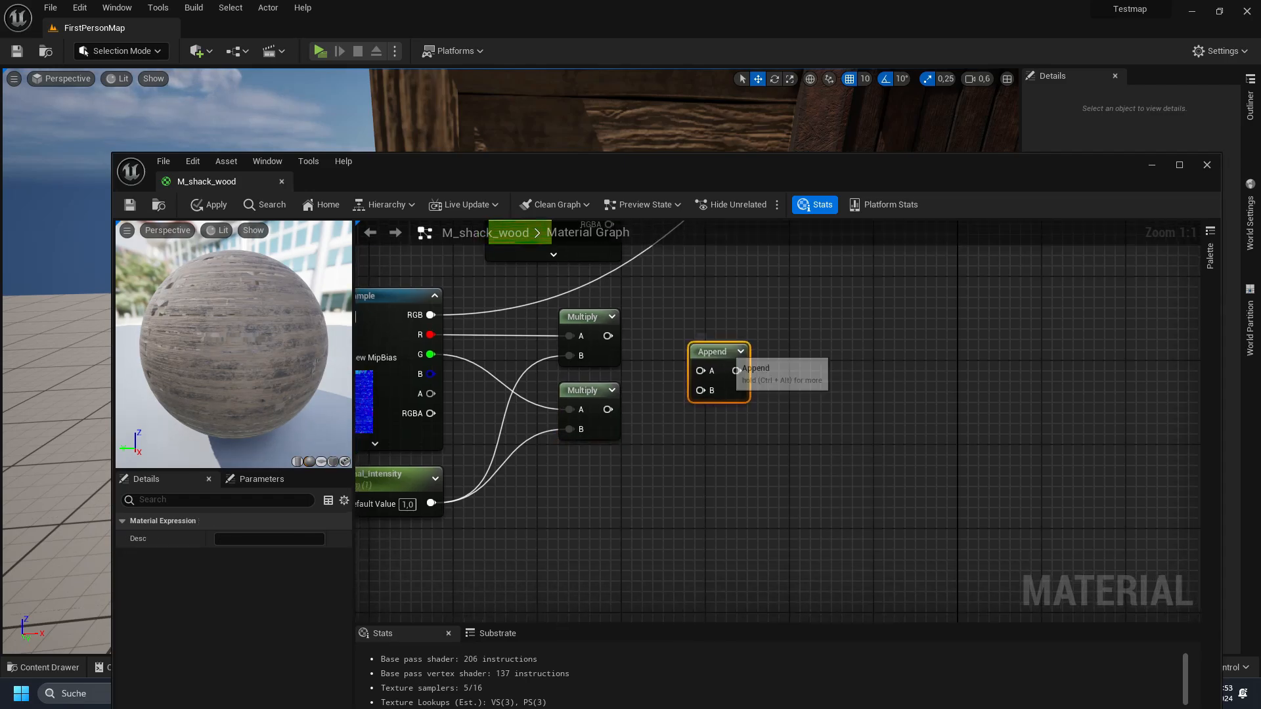
{"action": "left_click_drag", "start_coordinate": [607, 335], "coordinate": [696, 358]}
{"action": "left_click_drag", "start_coordinate": [608, 409], "coordinate": [695, 376]}
{"action": "right_click_drag", "start_coordinate": [695, 376], "coordinate": [678, 400]}
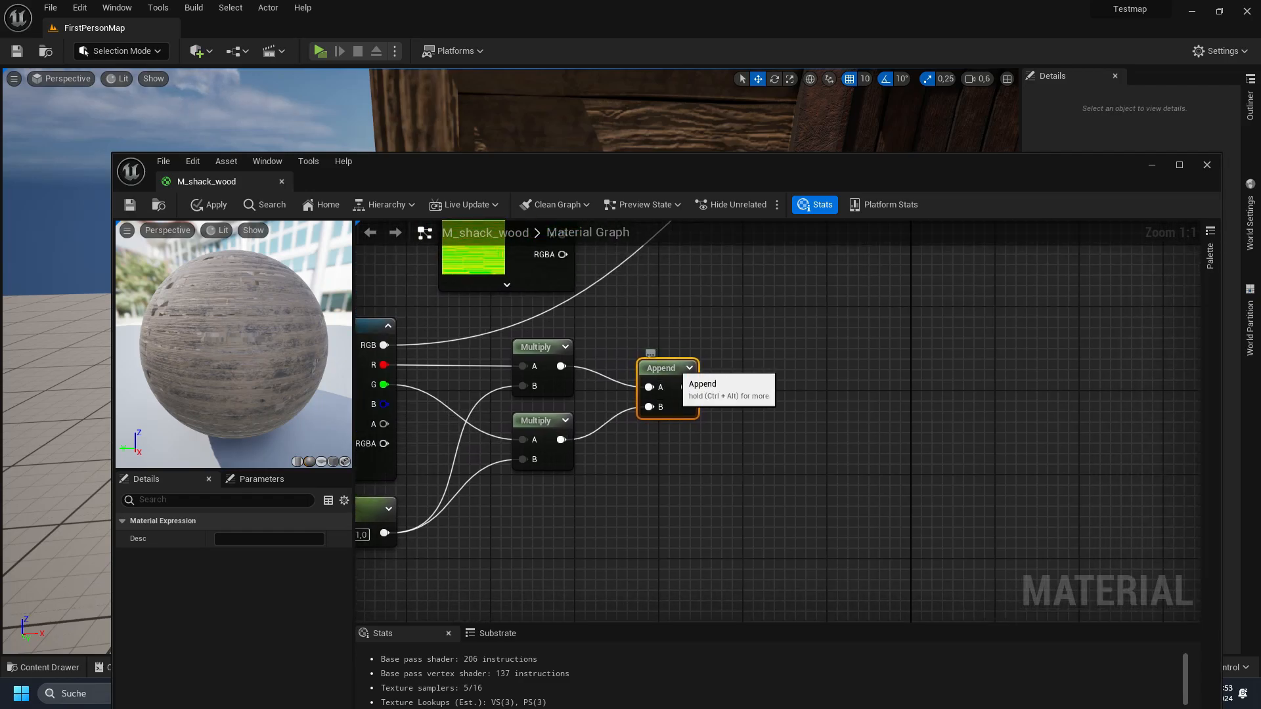
Duplicate the Append node, connecting the first Append's output to A and the normal texture's B channel to B.
{"action": "key", "text": "ctrl+w"}
{"action": "left_click_drag", "start_coordinate": [817, 377], "coordinate": [775, 367]}
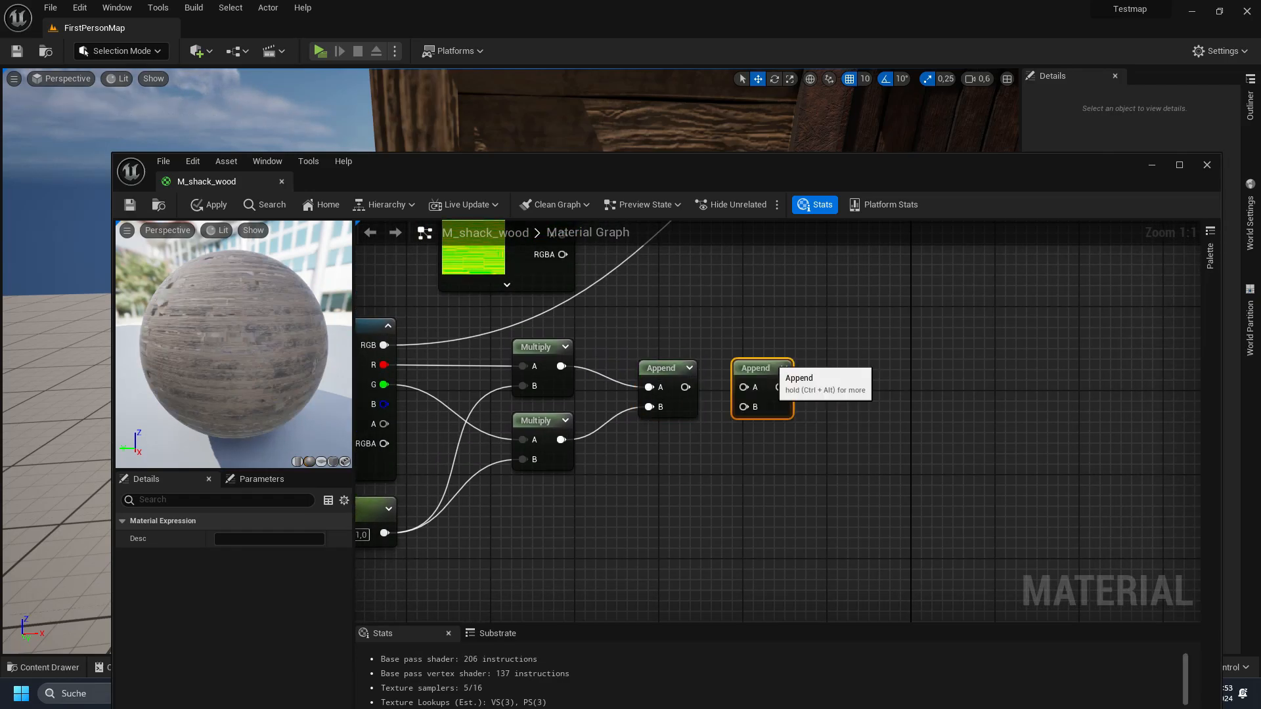
{"action": "left_click_drag", "start_coordinate": [685, 387], "coordinate": [746, 387]}
{"action": "left_click_drag", "start_coordinate": [383, 403], "coordinate": [763, 389]}
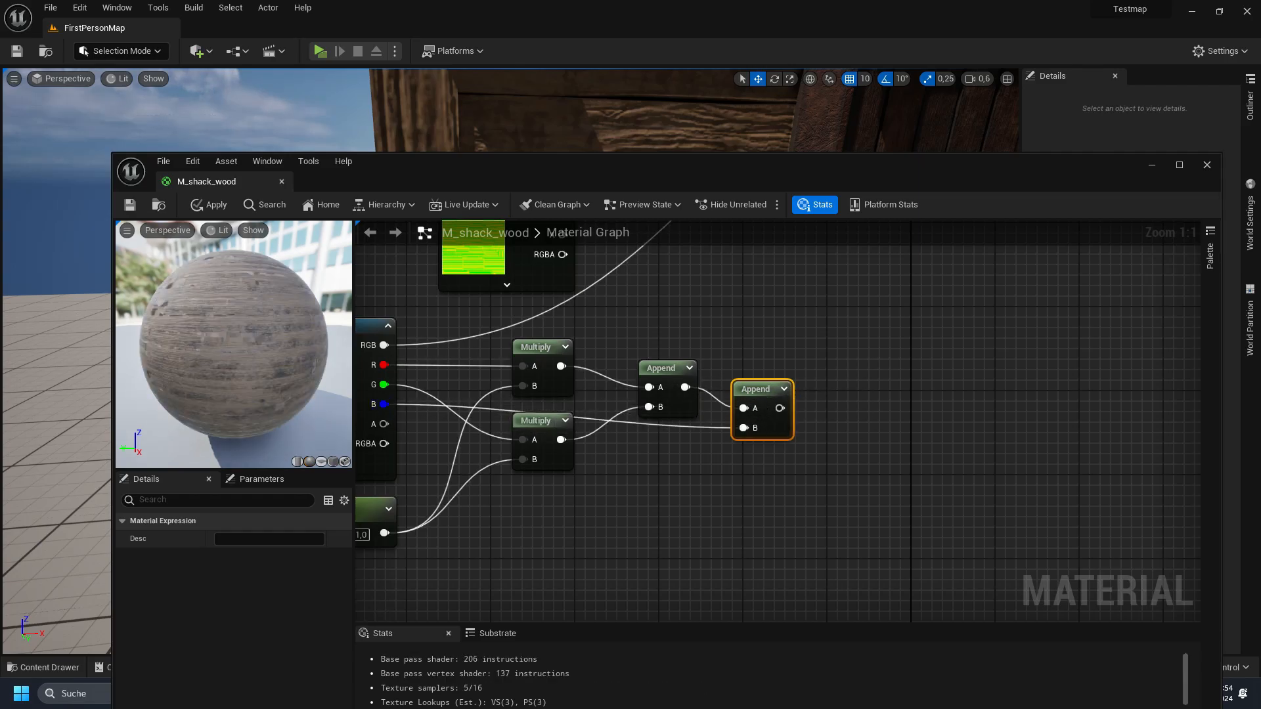
{"action": "left_click_drag", "start_coordinate": [656, 369], "coordinate": [656, 358]}
{"action": "right_click_drag", "start_coordinate": [573, 413], "coordinate": [756, 405]}
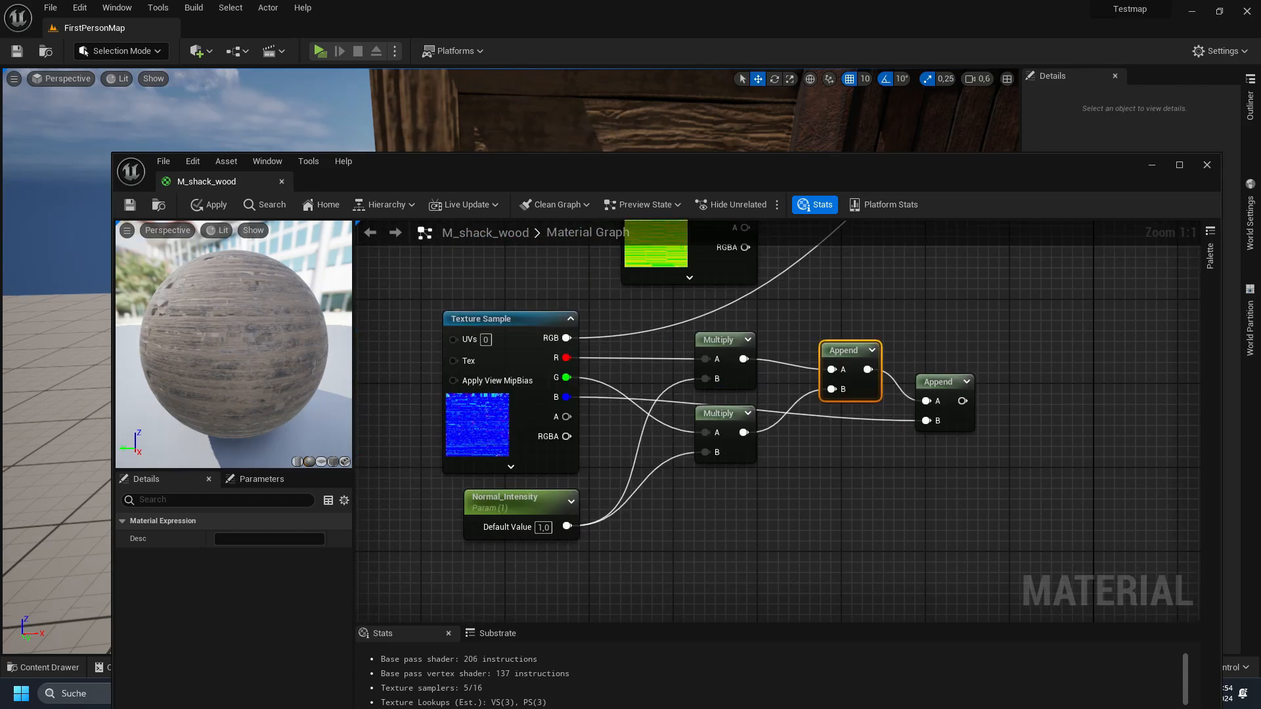
Connect the second Append node's output to the material's Normal input.
{"action": "right_click_drag", "start_coordinate": [908, 392], "coordinate": [614, 484]}
{"action": "scroll", "coordinate": [617, 483], "scroll_direction": "down", "scroll_amount": 2}
{"action": "right_click_drag", "start_coordinate": [715, 446], "coordinate": [779, 370]}
{"action": "scroll", "coordinate": [735, 402], "scroll_direction": "up", "scroll_amount": 1}
{"action": "left_click_drag", "start_coordinate": [699, 420], "coordinate": [919, 271]}
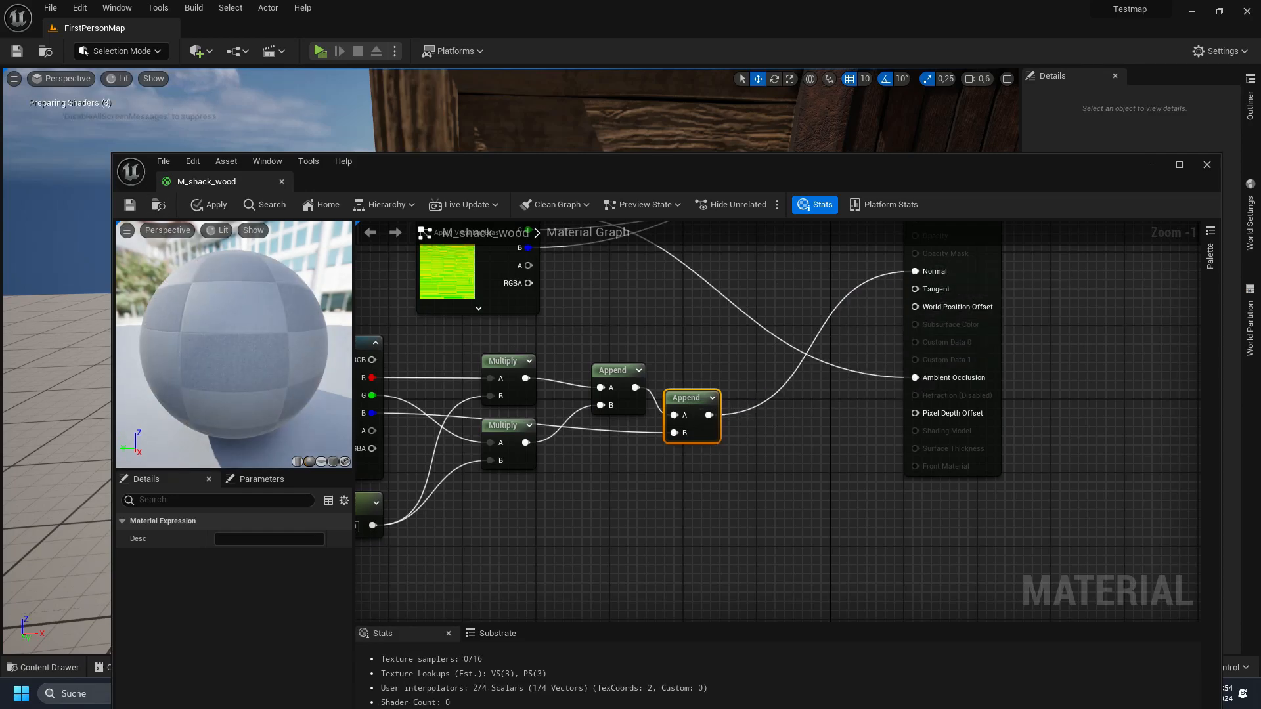
Start simulating the level, place the material editor beside the shack's wooden wall and save M_shack_wood.
{"action": "left_click_drag", "start_coordinate": [526, 179], "coordinate": [981, 148]}
{"action": "right_click_drag", "start_coordinate": [460, 262], "coordinate": [485, 292]}
{"action": "key", "text": "alt+s"}
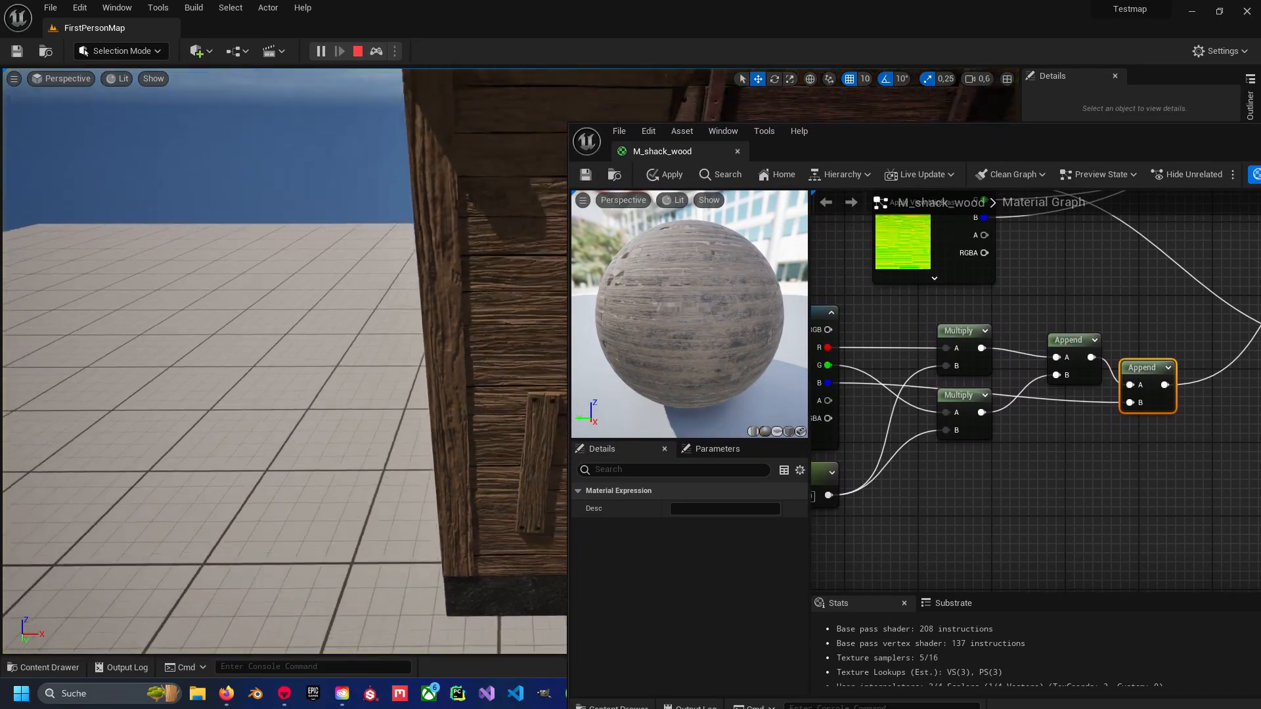
{"action": "right_click_drag", "start_coordinate": [296, 328], "coordinate": [361, 328]}
{"action": "left_click_drag", "start_coordinate": [953, 147], "coordinate": [781, 141]}
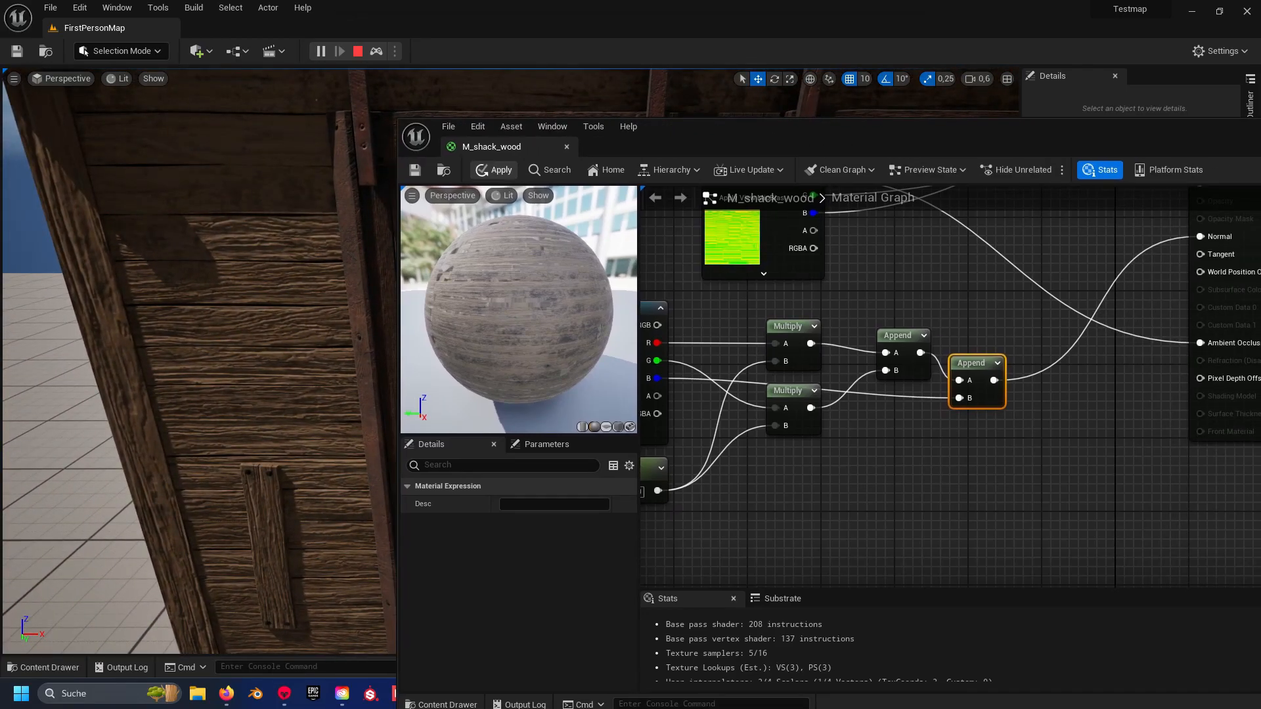
{"action": "left_click", "coordinate": [414, 170]}
Set the Normal_Intensity parameter's default value to 0.5.
{"action": "right_click_drag", "start_coordinate": [1076, 201], "coordinate": [1260, 116]}
{"action": "scroll", "coordinate": [843, 405], "scroll_direction": "up", "scroll_amount": 1}
{"action": "left_click", "coordinate": [827, 402]}
{"action": "type", "text": "0,5"}
{"action": "key", "text": "Return"}
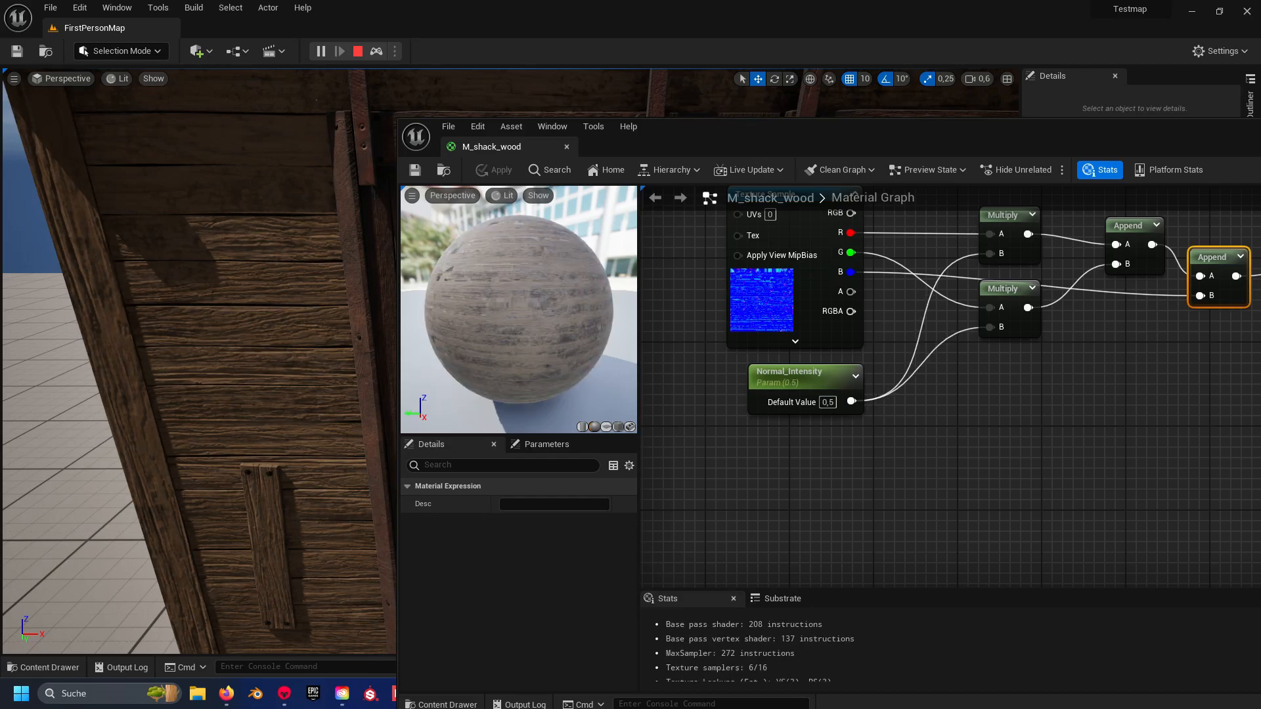
Try a Normal_Intensity default value of 20 and save the material to compare the effect on the shack.
{"action": "left_click", "coordinate": [827, 402]}
{"action": "type", "text": "20"}
{"action": "key", "text": "Return"}
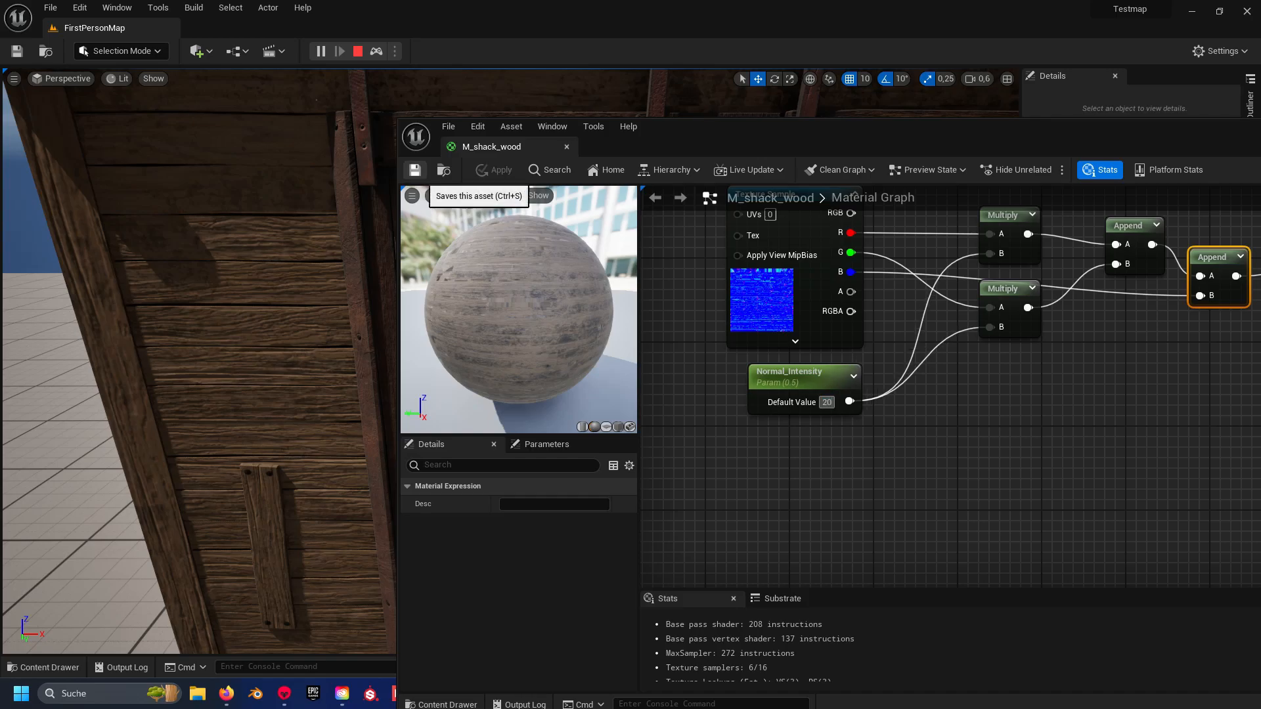
{"action": "left_click", "coordinate": [414, 171]}
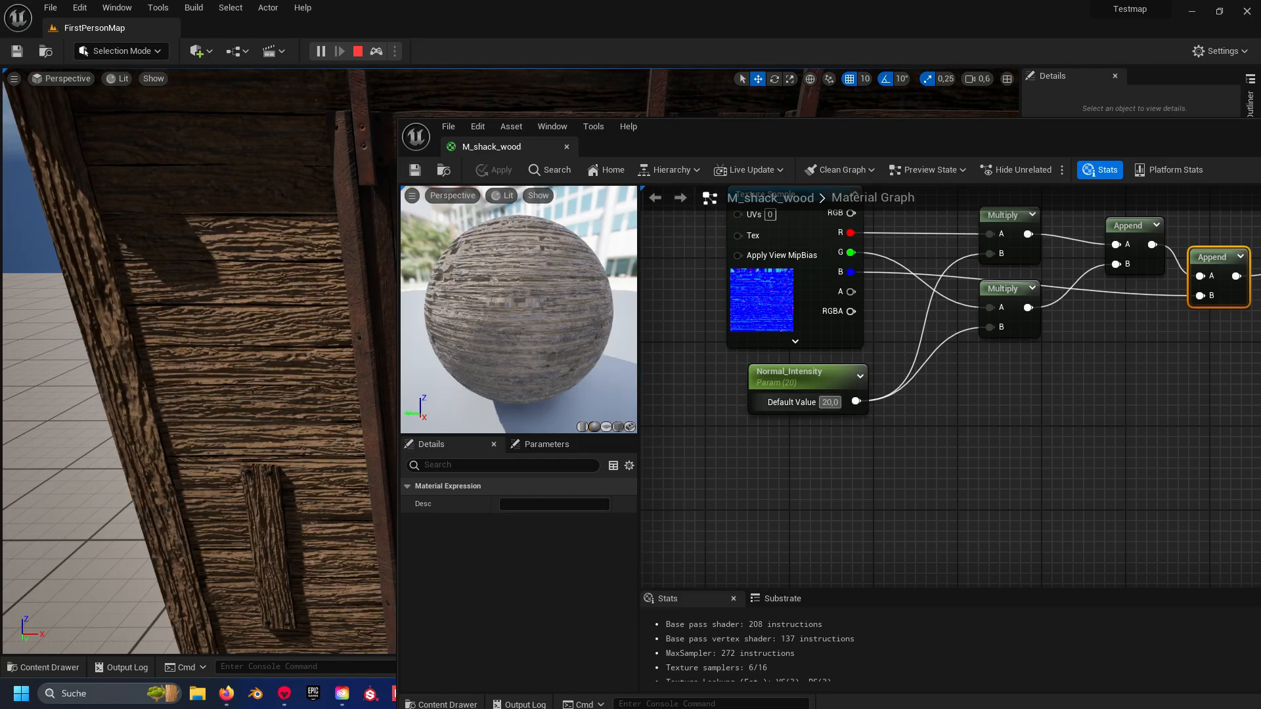
Restore the Normal_Intensity default value to 0.5 and update M_shack_wood.
{"action": "type", "text": "0.5"}
{"action": "key", "text": "Return"}
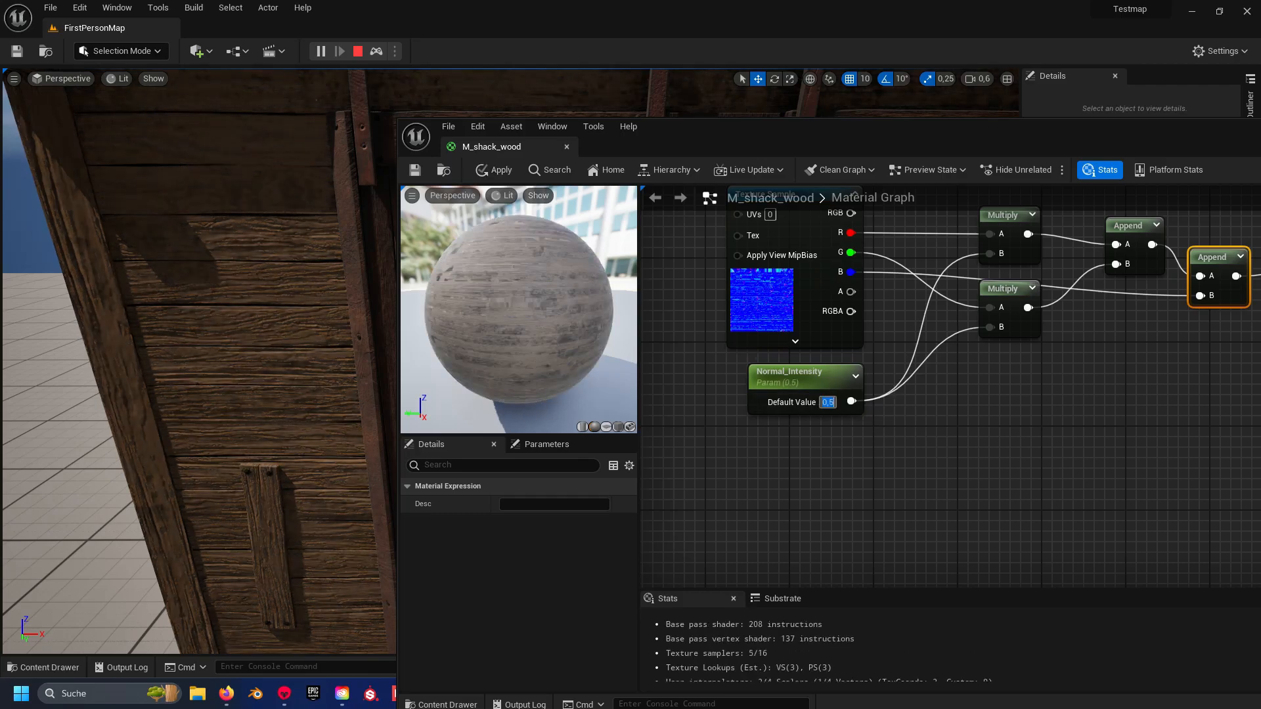
{"action": "left_click_drag", "start_coordinate": [845, 147], "coordinate": [475, 121]}
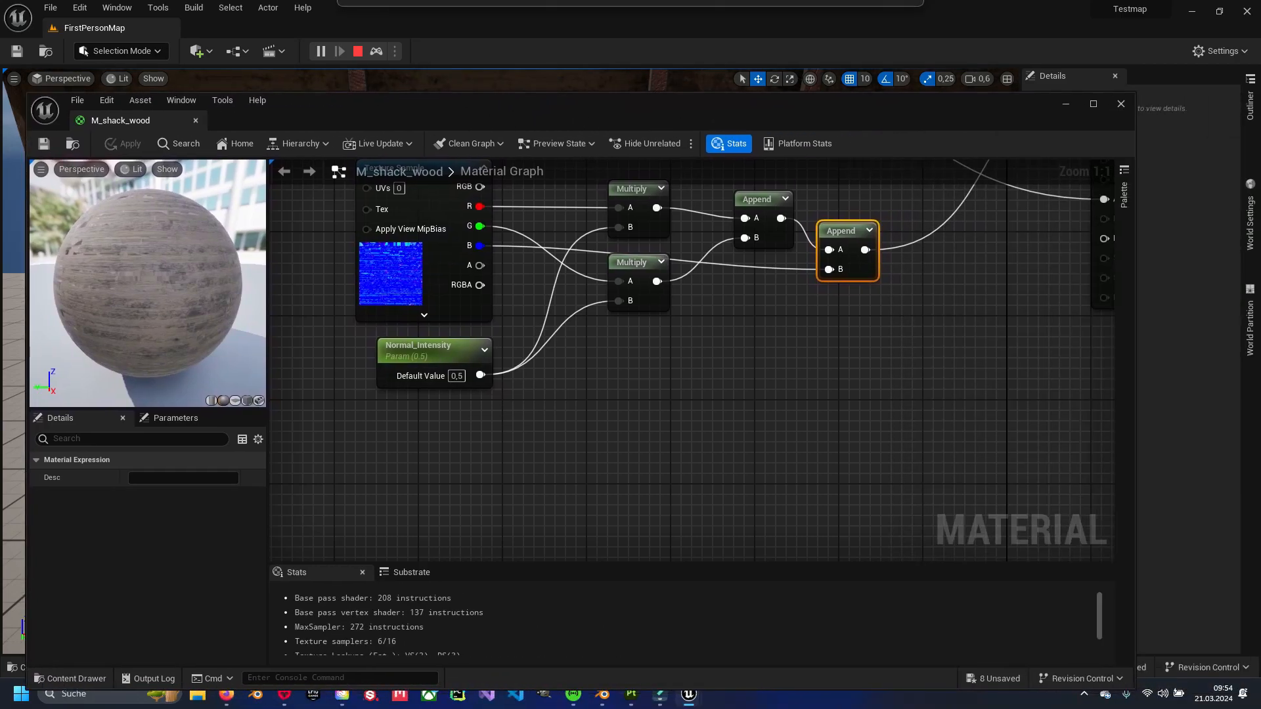
Create a material instance of M_shack_wood in the material folder and keep the name M_shack_wood_Inst.
{"action": "key", "text": "alt+Tab"}
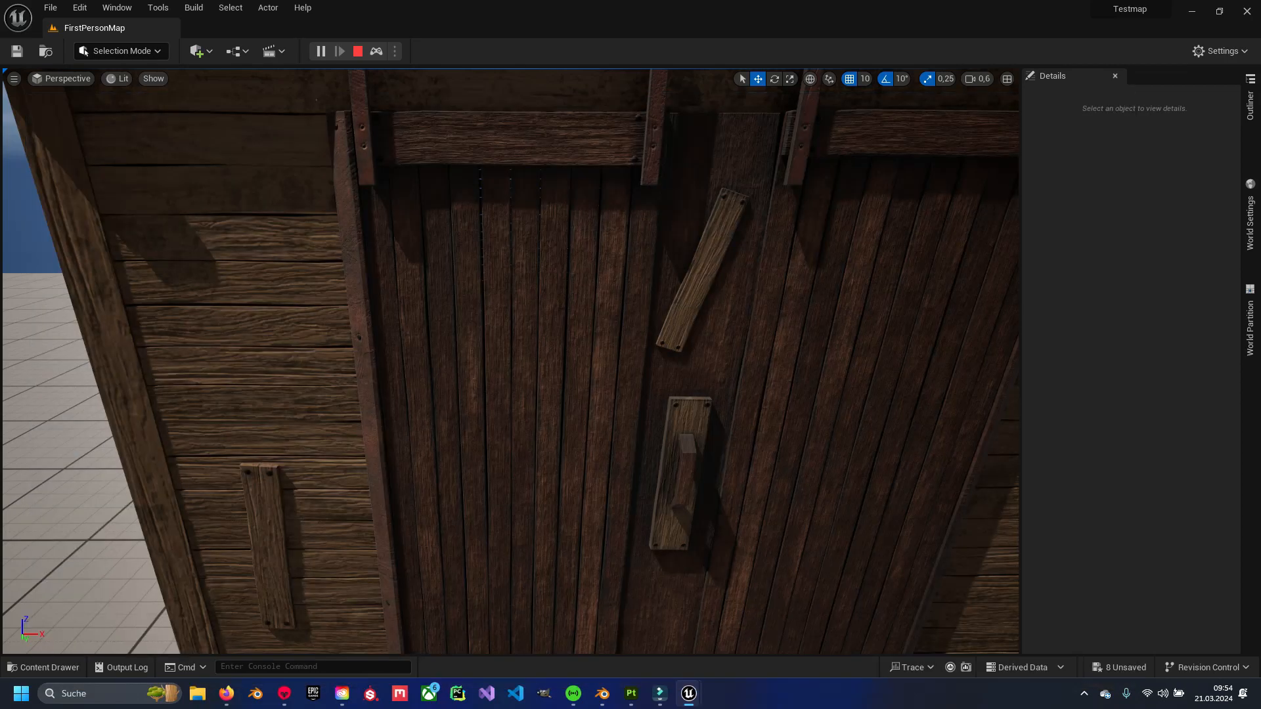
{"action": "key", "text": "ctrl+space"}
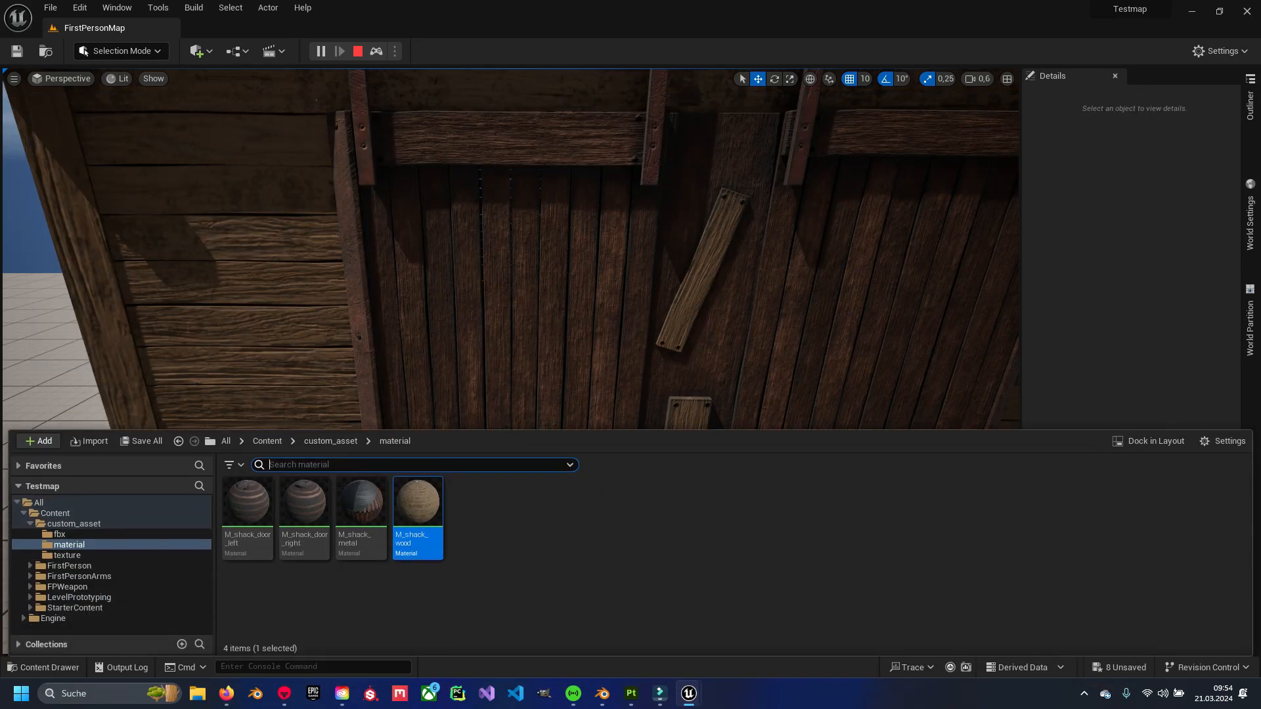
{"action": "right_click", "coordinate": [425, 519]}
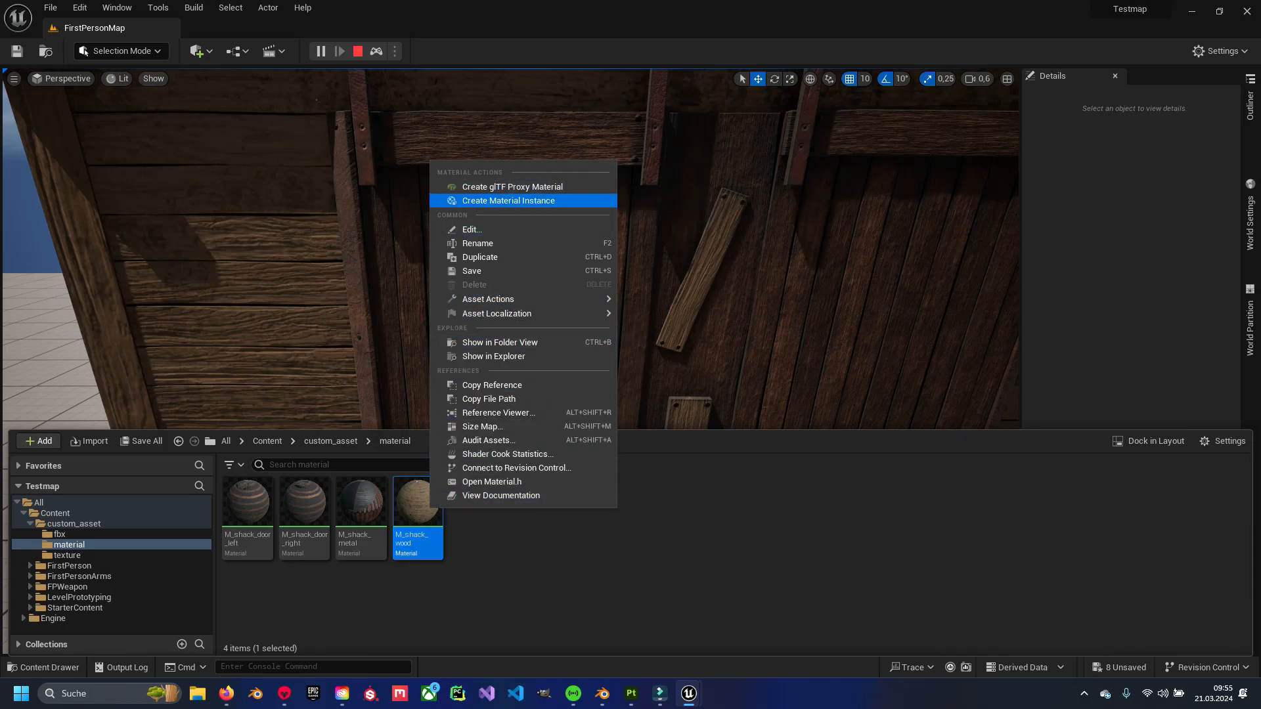
{"action": "left_click", "coordinate": [508, 200]}
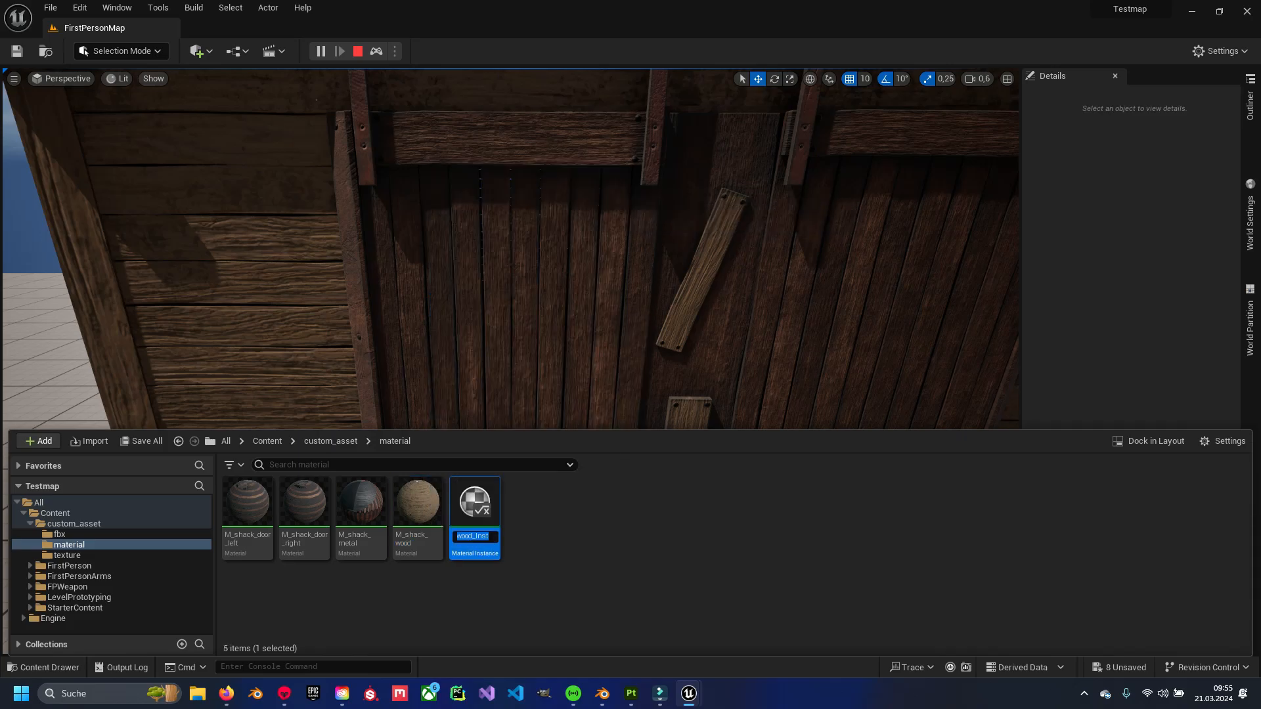
{"action": "key", "text": "Return"}
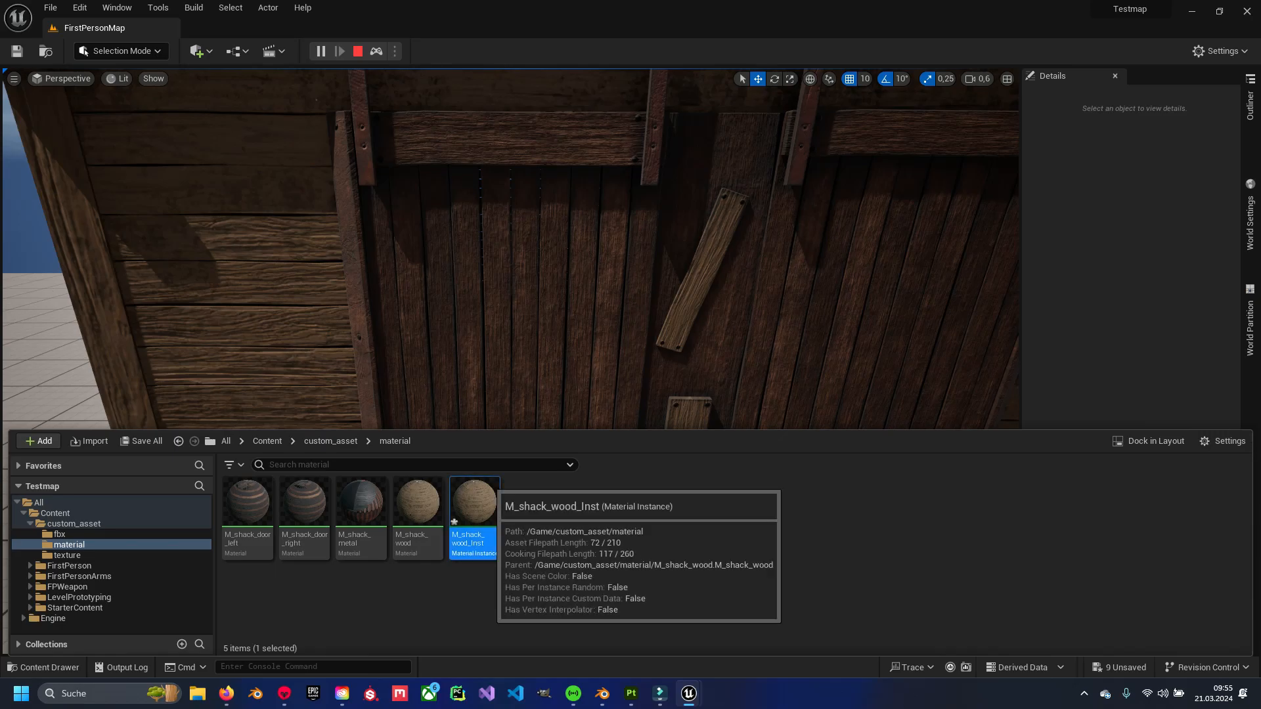
Open M_shack_wood_Inst, enable its Normal_Intensity override and place the instance editor beside the shack's wooden wall.
{"action": "double_click", "coordinate": [474, 503]}
{"action": "left_click_drag", "start_coordinate": [650, 96], "coordinate": [618, 98]}
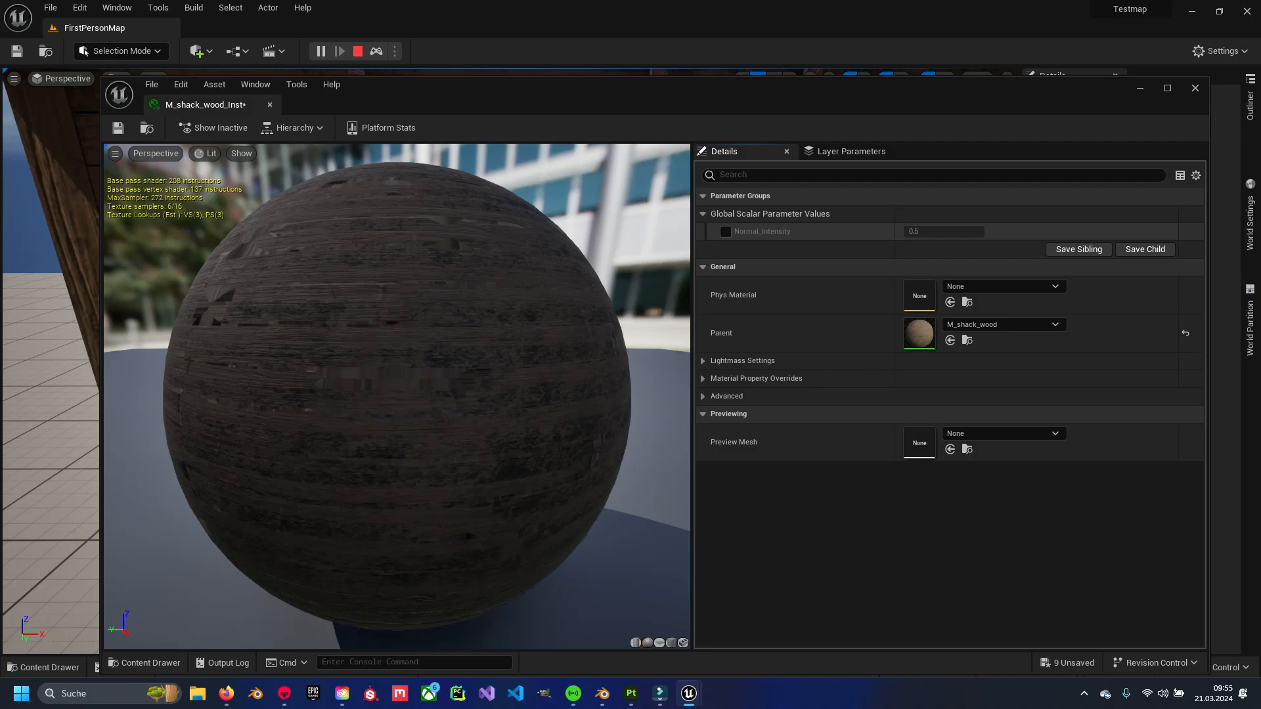
{"action": "left_click", "coordinate": [725, 232]}
{"action": "left_click_drag", "start_coordinate": [508, 112], "coordinate": [749, 97]}
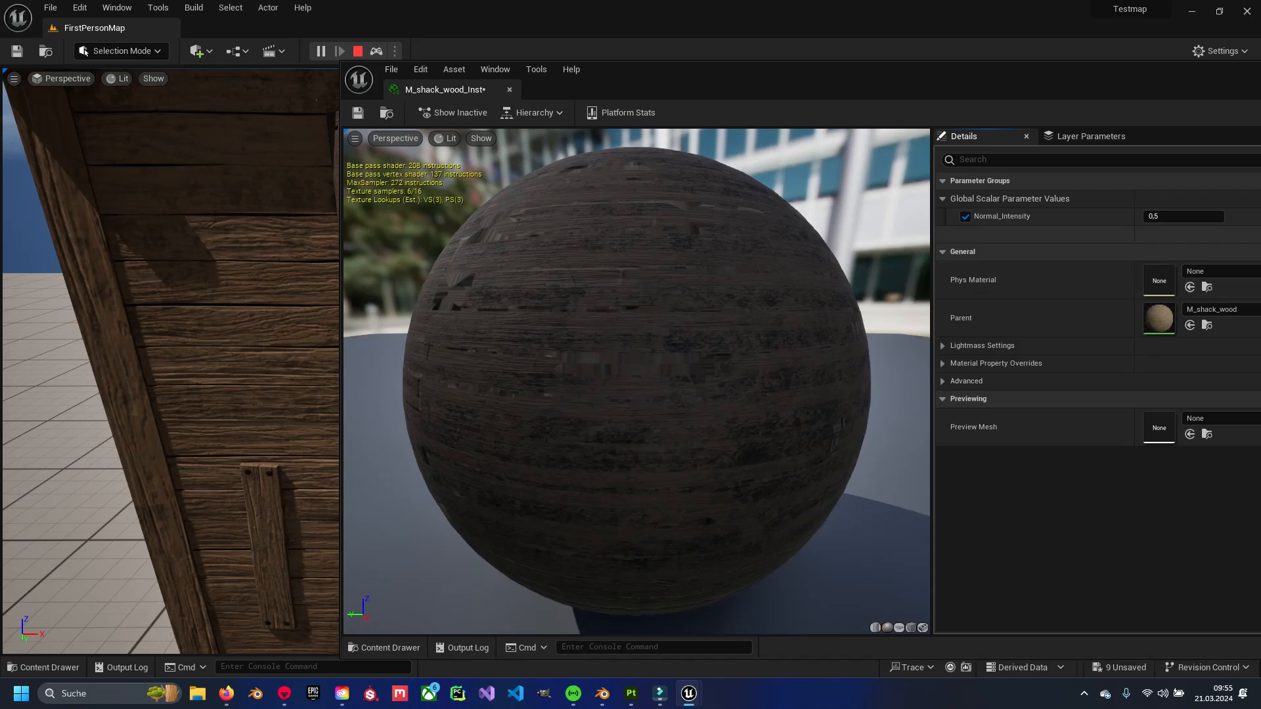
{"action": "left_click_drag", "start_coordinate": [1164, 216], "coordinate": [1149, 217]}
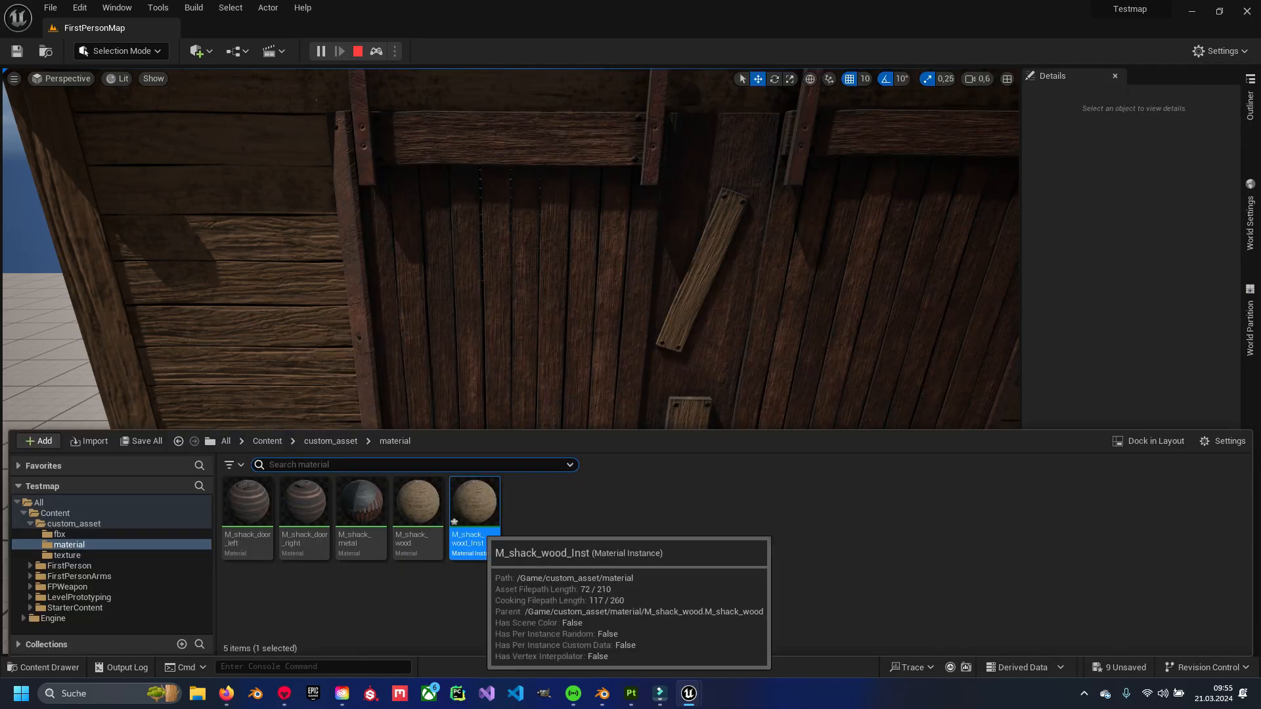
Assign M_shack_wood_Inst to material Element 0 of the shack's wooden body in the simulated level.
{"action": "left_click", "coordinate": [250, 282]}
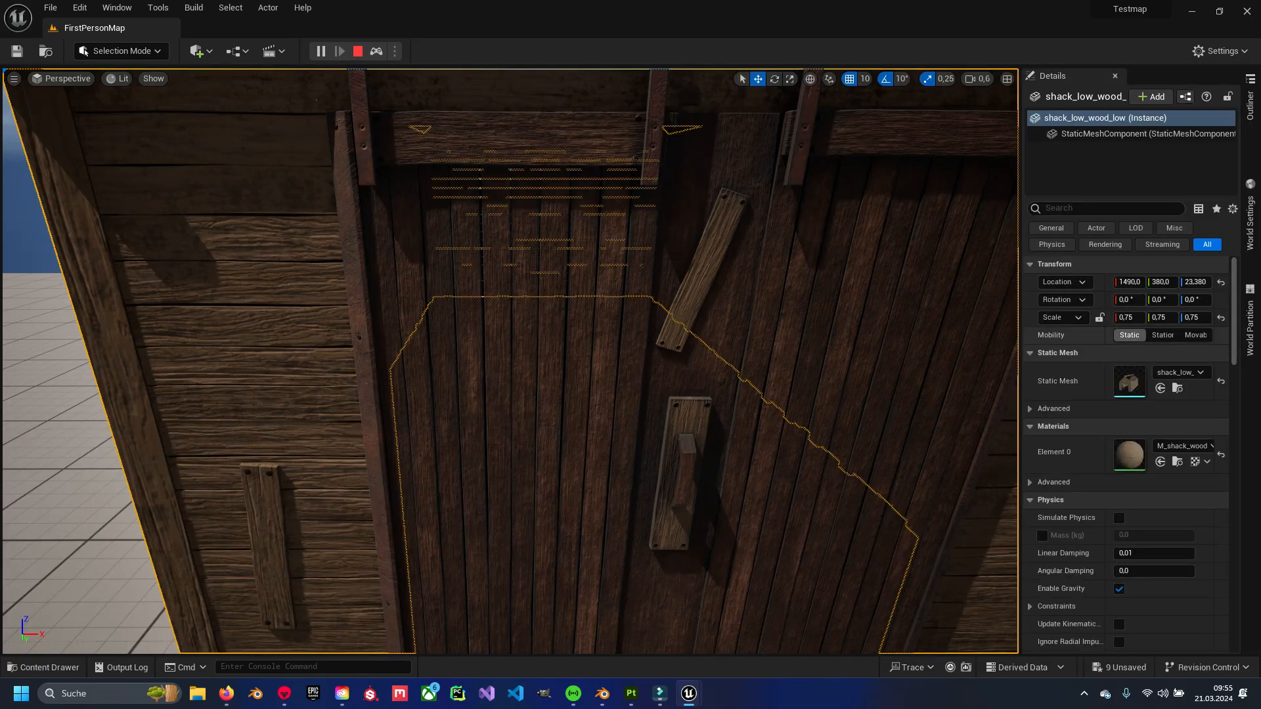
{"action": "left_click", "coordinate": [1184, 446]}
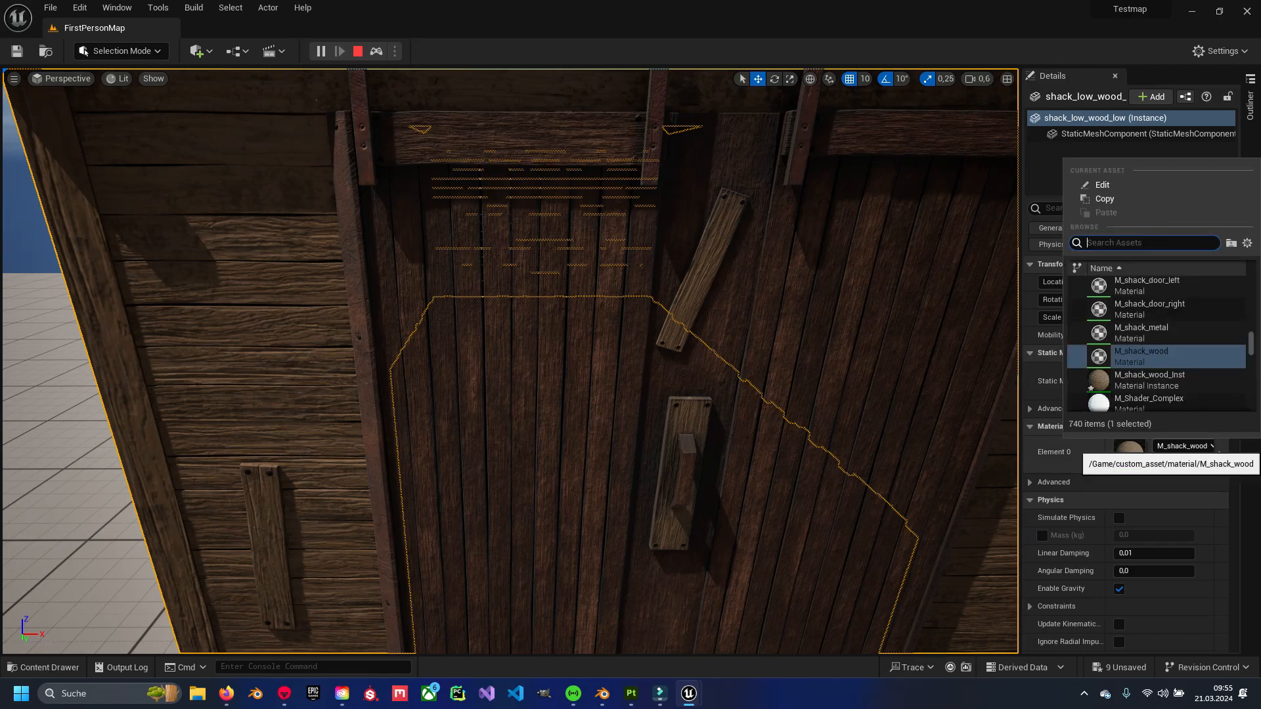
{"action": "left_click", "coordinate": [1149, 380]}
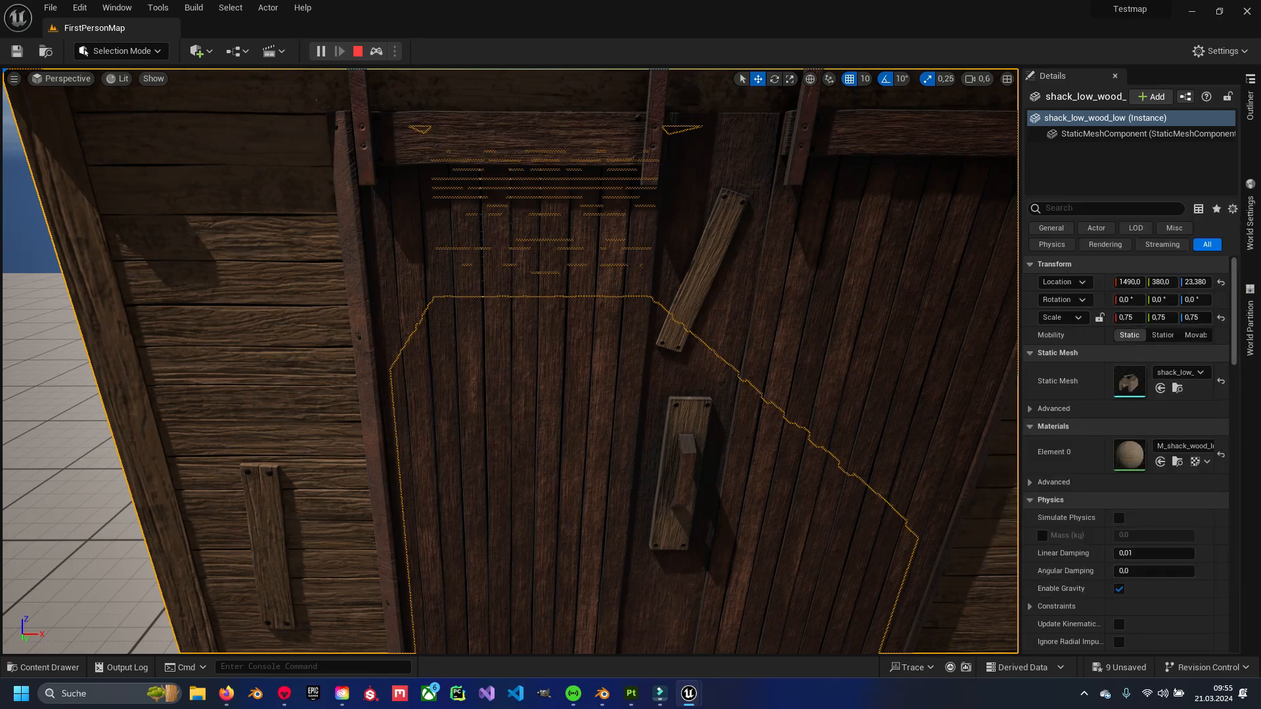
Reopen M_shack_wood_Inst beside the shack and adjust its Normal_Intensity value while watching the wall.
{"action": "key", "text": "ctrl+space"}
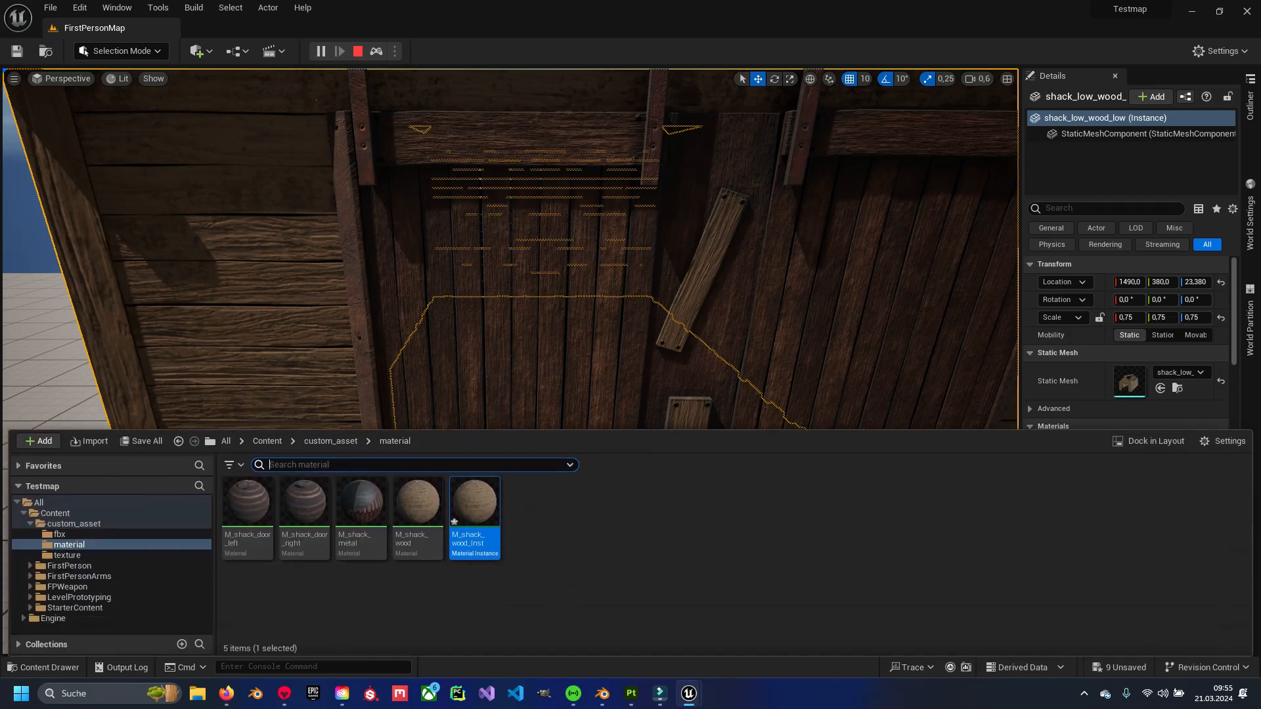
{"action": "double_click", "coordinate": [474, 506]}
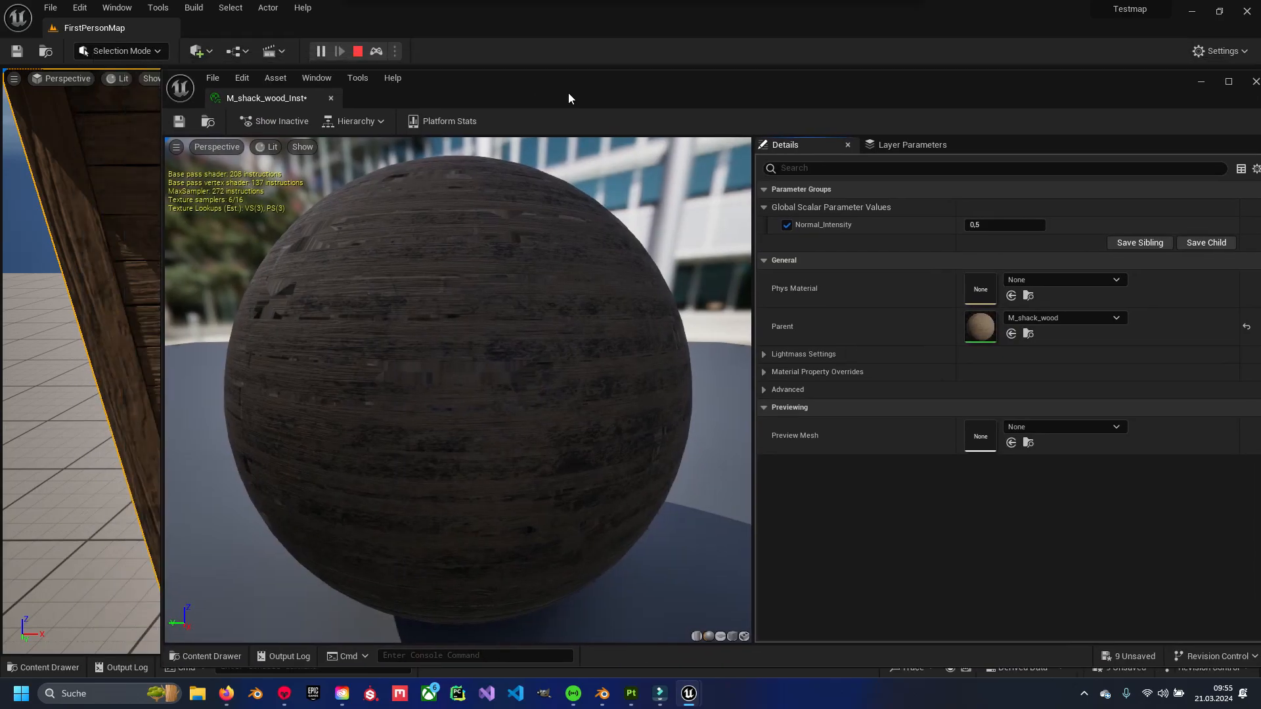
{"action": "left_click_drag", "start_coordinate": [569, 93], "coordinate": [803, 101]}
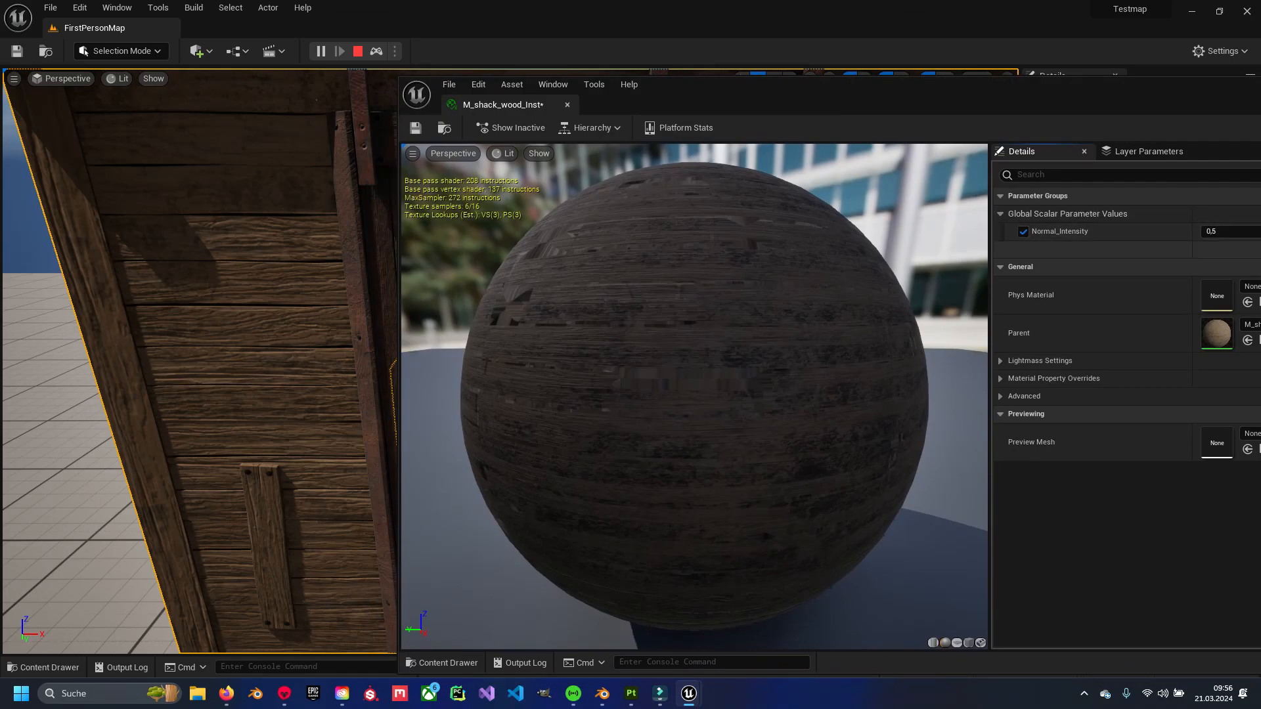
{"action": "mouse_move", "coordinate": [1225, 231]}
{"action": "left_mouse_down"}
{"action": "mouse_move", "coordinate": [1255, 231]}
{"action": "mouse_move", "coordinate": [1167, 231]}
{"action": "mouse_move", "coordinate": [1216, 231]}
{"action": "left_mouse_up"}
Select the shack's left door and set its pivot offset at its lower inner corner.
{"action": "right_click_drag", "start_coordinate": [510, 361], "coordinate": [578, 374]}
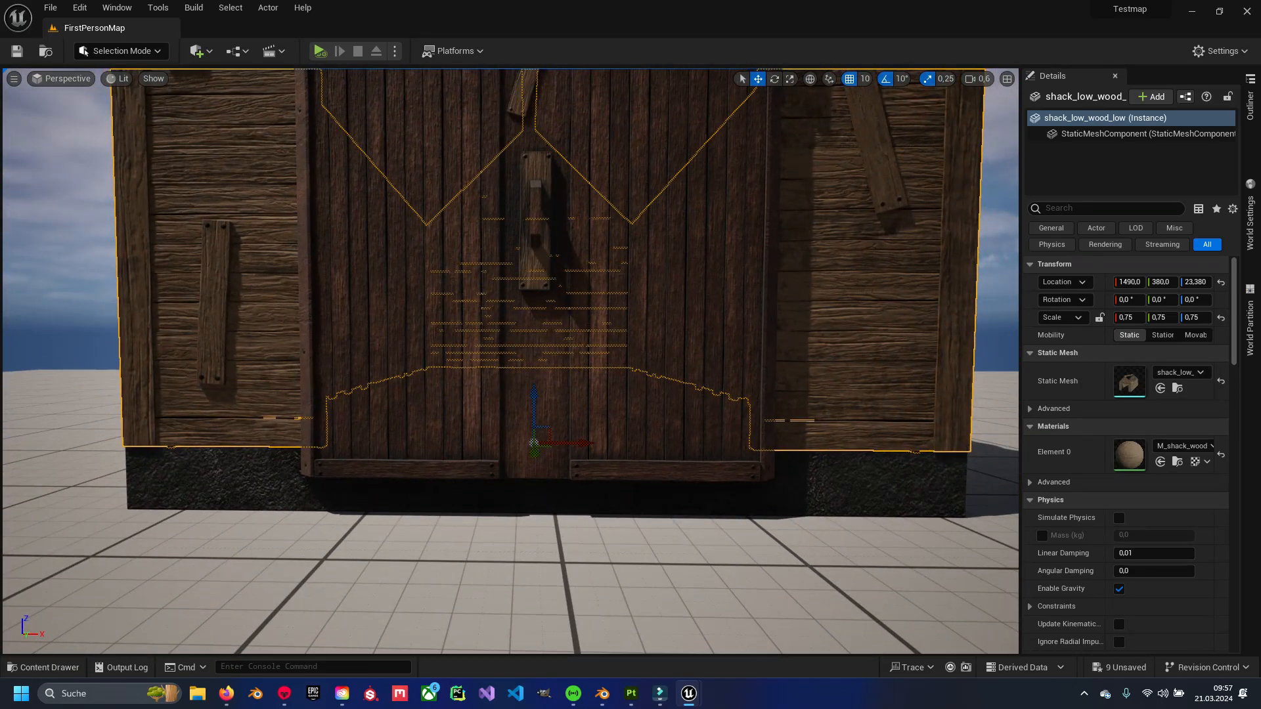
{"action": "left_click", "coordinate": [434, 309]}
{"action": "right_click_drag", "start_coordinate": [434, 309], "coordinate": [394, 309]}
{"action": "scroll", "coordinate": [394, 316], "scroll_direction": "down", "scroll_amount": 2}
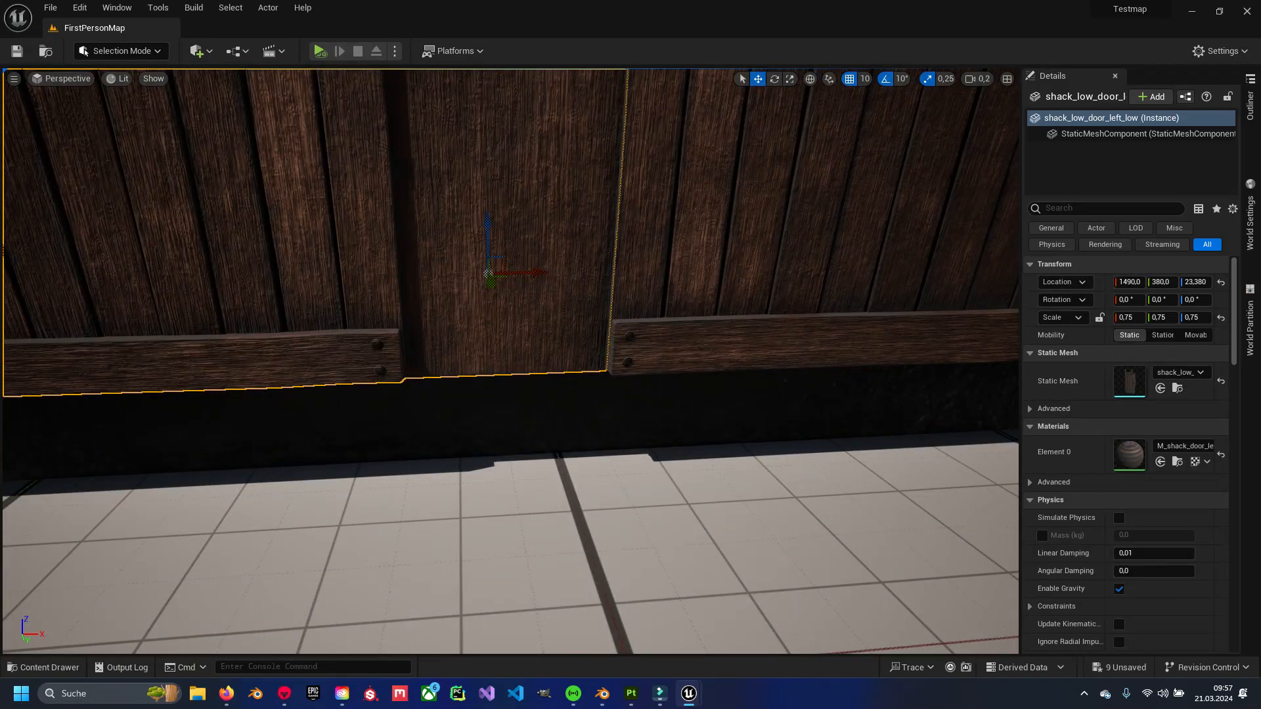
{"action": "right_click", "coordinate": [600, 297]}
{"action": "mouse_move", "coordinate": [657, 552]}
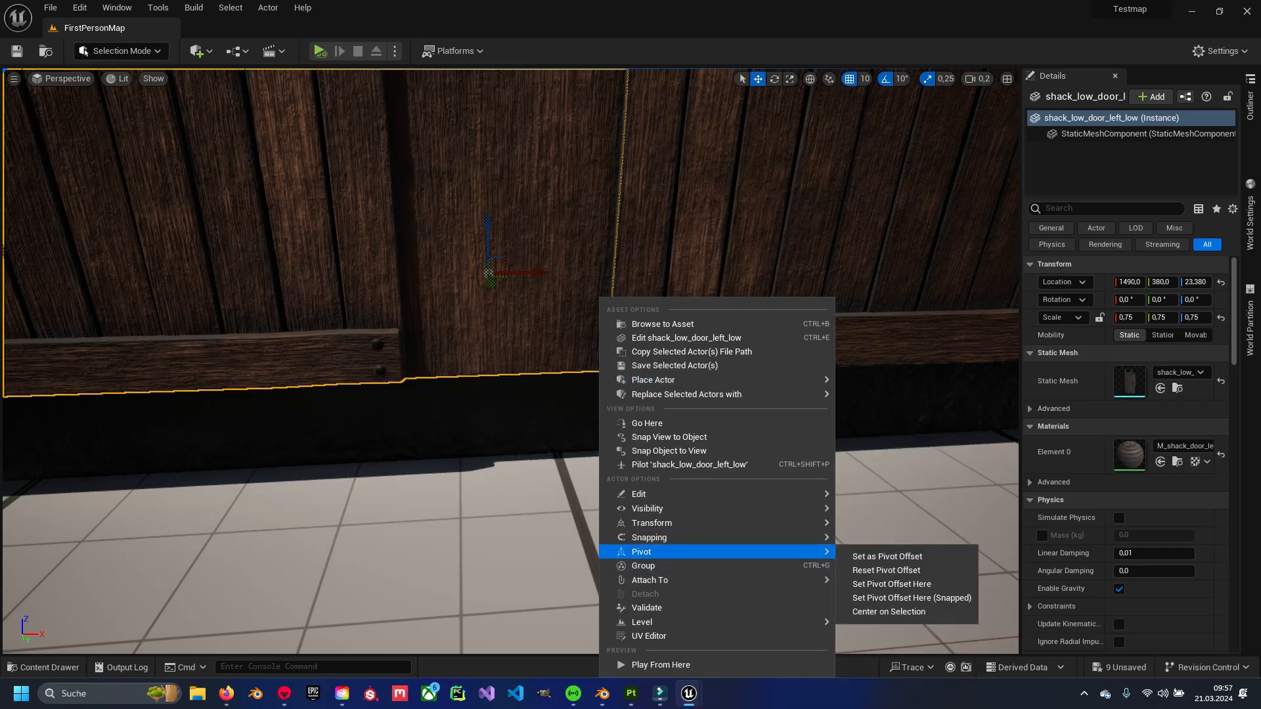
{"action": "left_click", "coordinate": [891, 584]}
Snap the left door's pivot to the grid point near its lower inner corner and store it as the actor's pivot offset.
{"action": "right_click_drag", "start_coordinate": [625, 408], "coordinate": [673, 386]}
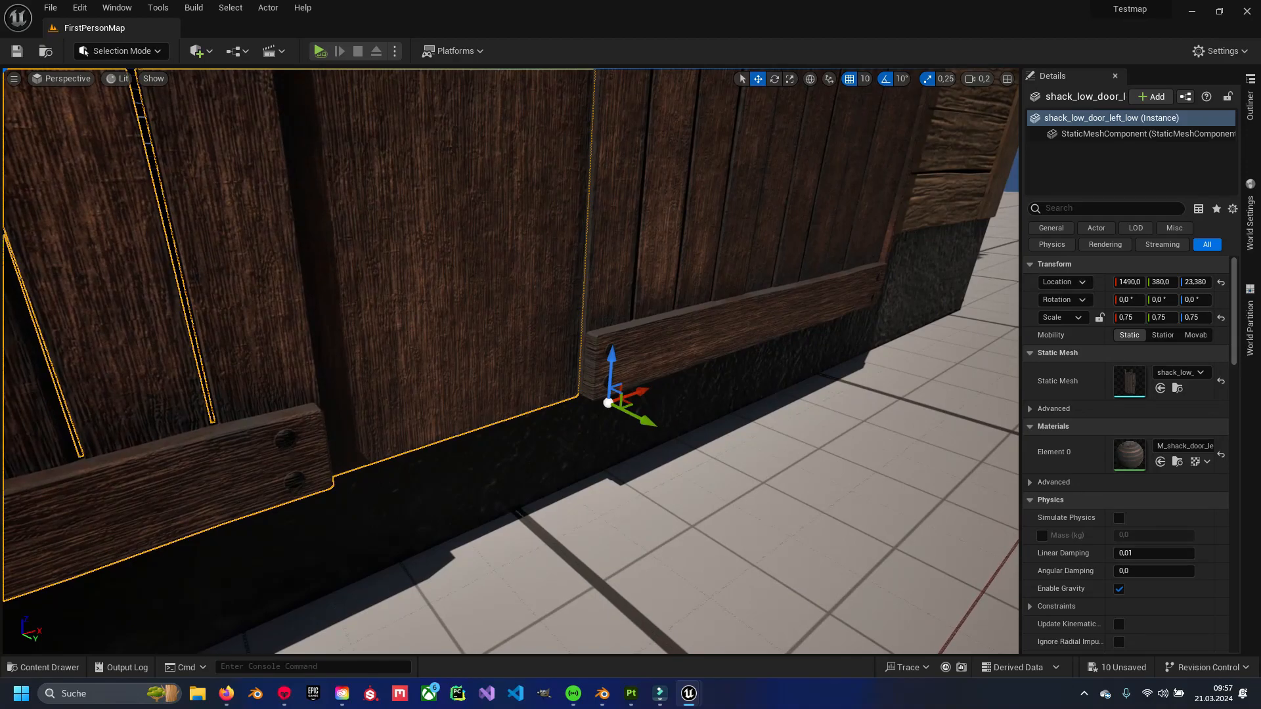
{"action": "right_click", "coordinate": [559, 393]}
{"action": "mouse_move", "coordinate": [601, 265]}
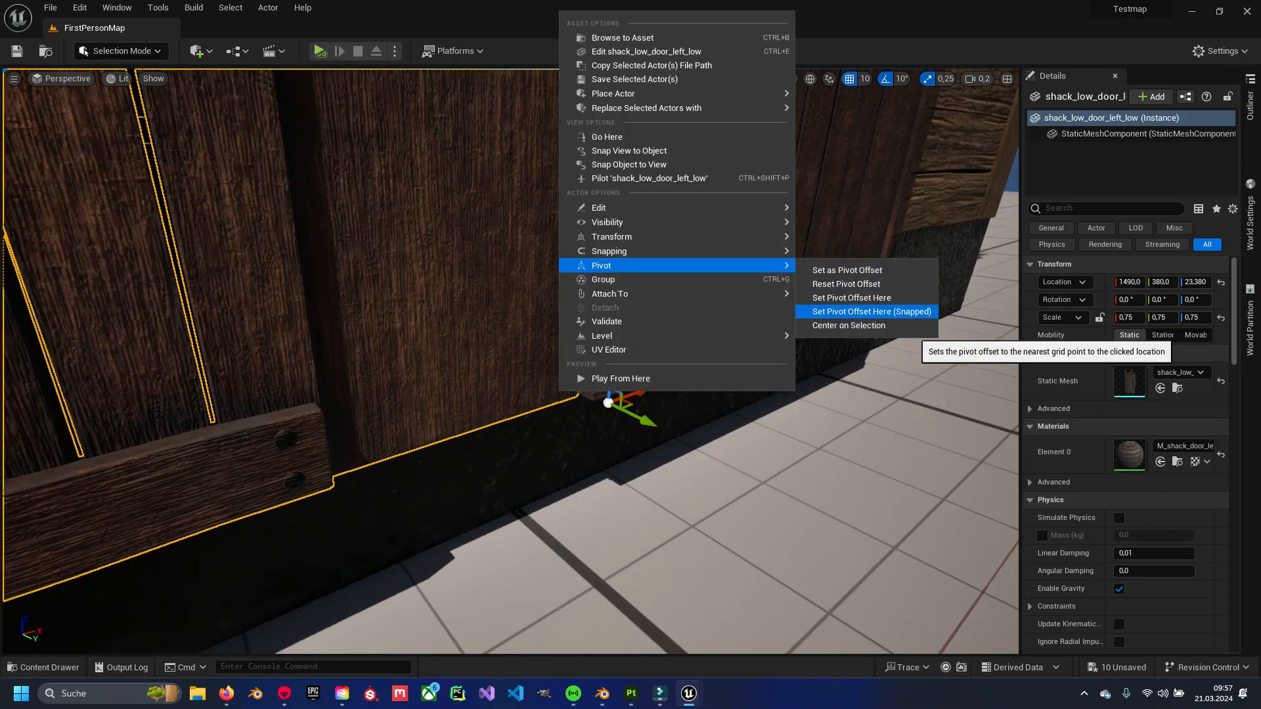
{"action": "left_click", "coordinate": [871, 311]}
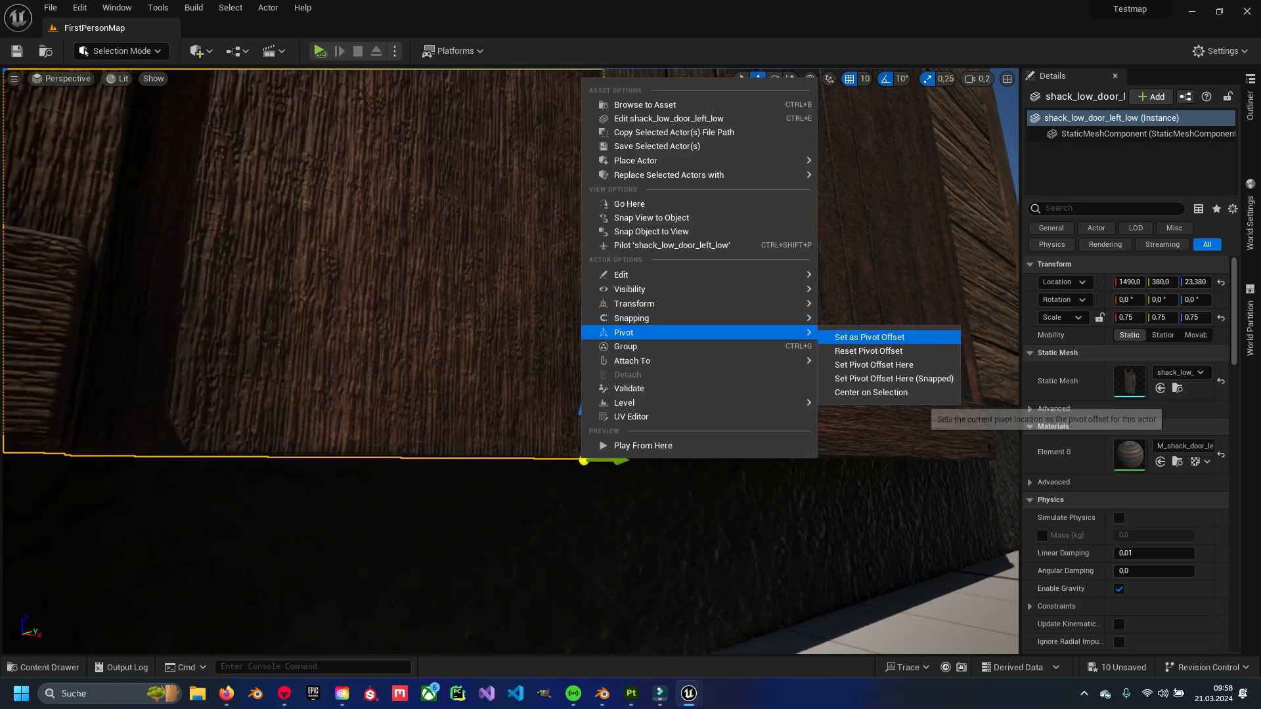
{"action": "left_click", "coordinate": [869, 337]}
{"action": "mouse_move", "coordinate": [869, 336]}
{"action": "right_mouse_down"}
{"action": "mouse_move", "coordinate": [868, 367]}
{"action": "mouse_move", "coordinate": [869, 341]}
{"action": "right_mouse_up"}
{"action": "scroll", "coordinate": [510, 361], "scroll_direction": "down", "scroll_amount": 2}
Slide the left door open along the X axis to location X 1410.
{"action": "left_click", "coordinate": [568, 315]}
{"action": "mouse_move", "coordinate": [569, 315]}
{"action": "left_mouse_down"}
{"action": "mouse_move", "coordinate": [569, 342]}
{"action": "mouse_move", "coordinate": [568, 309]}
{"action": "left_mouse_up"}
{"action": "left_click", "coordinate": [568, 315]}
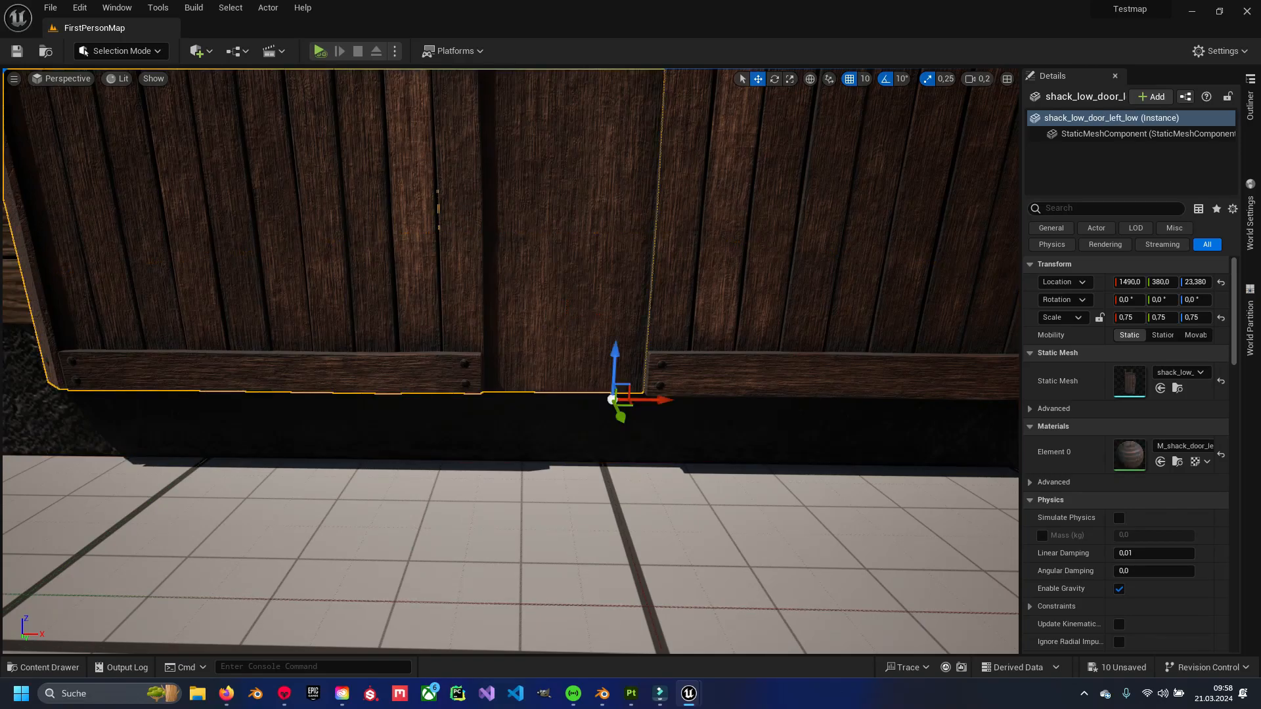
{"action": "right_click_drag", "start_coordinate": [569, 315], "coordinate": [569, 276]}
{"action": "scroll", "coordinate": [569, 329], "scroll_direction": "up", "scroll_amount": 2}
{"action": "key", "text": "s"}
{"action": "left_click_drag", "start_coordinate": [624, 615], "coordinate": [483, 615]}
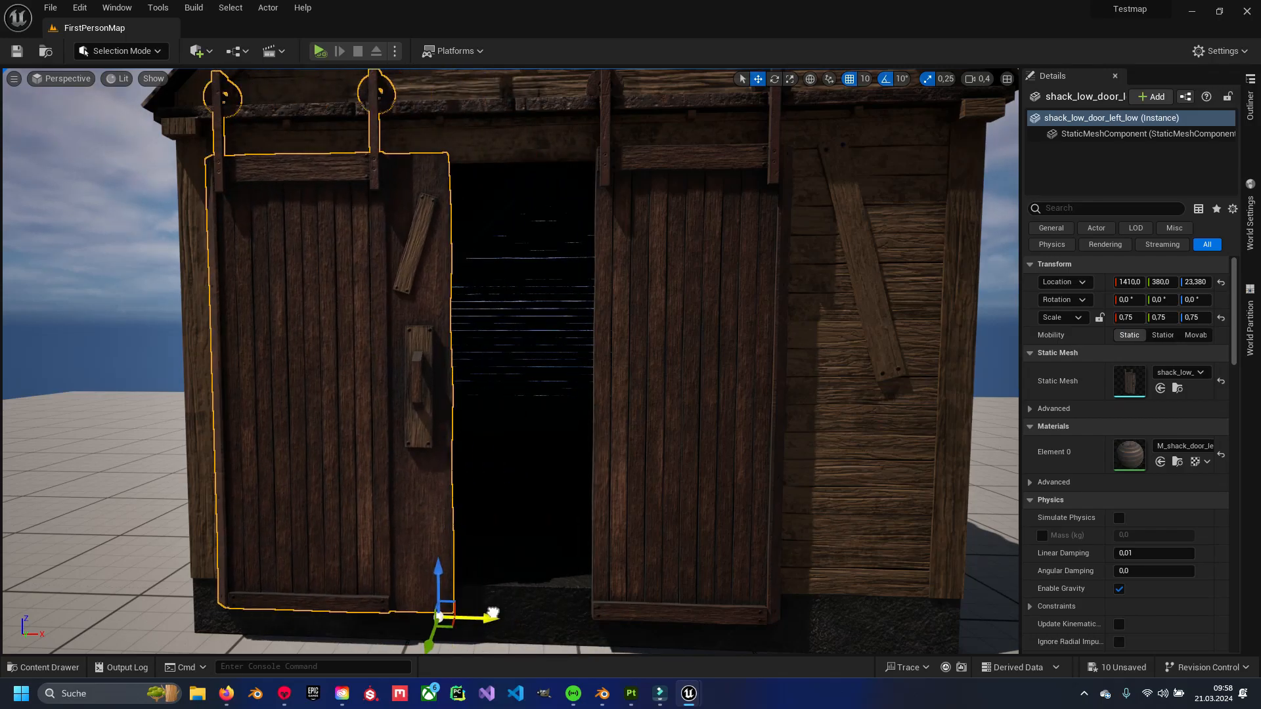
Set the right door's pivot at its lower inner corner and store it as the actor's pivot offset.
{"action": "key", "text": "w"}
{"action": "right_click_drag", "start_coordinate": [510, 361], "coordinate": [525, 486]}
{"action": "right_click", "coordinate": [545, 303]}
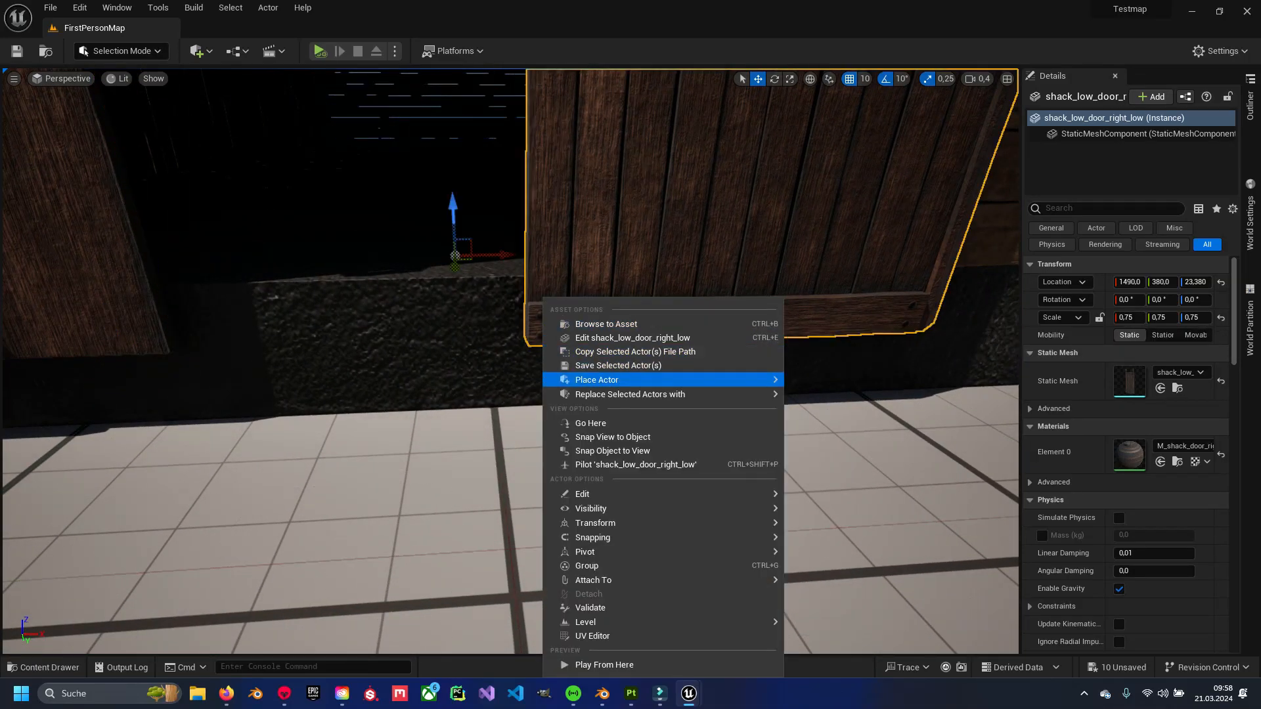
{"action": "mouse_move", "coordinate": [656, 552]}
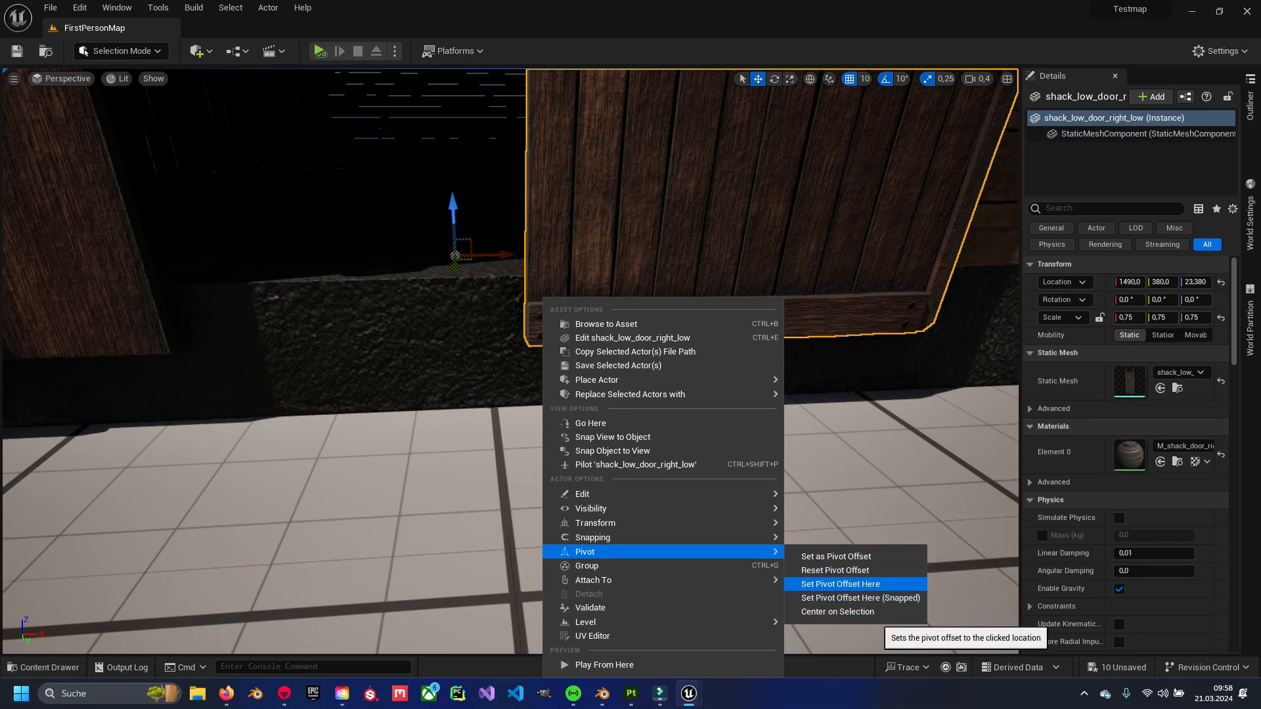
{"action": "left_click", "coordinate": [847, 584]}
{"action": "right_click_drag", "start_coordinate": [730, 384], "coordinate": [730, 384]}
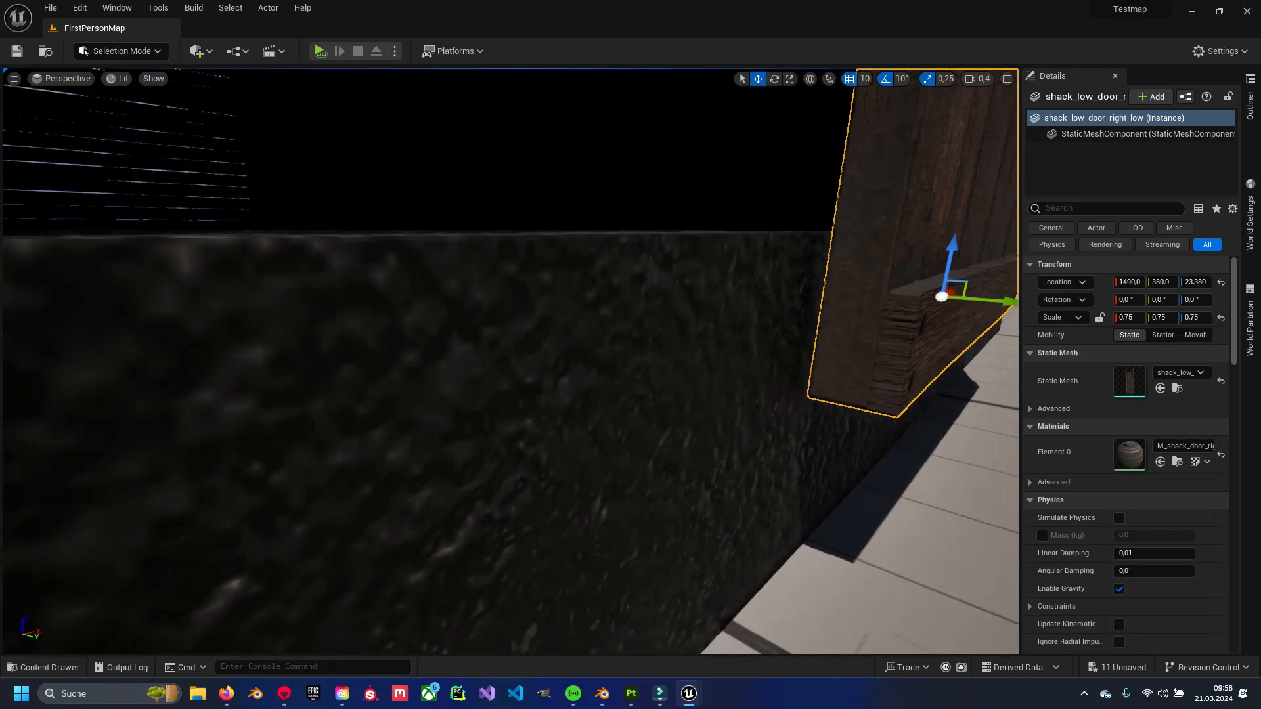
{"action": "right_click", "coordinate": [730, 384]}
{"action": "mouse_move", "coordinate": [788, 255]}
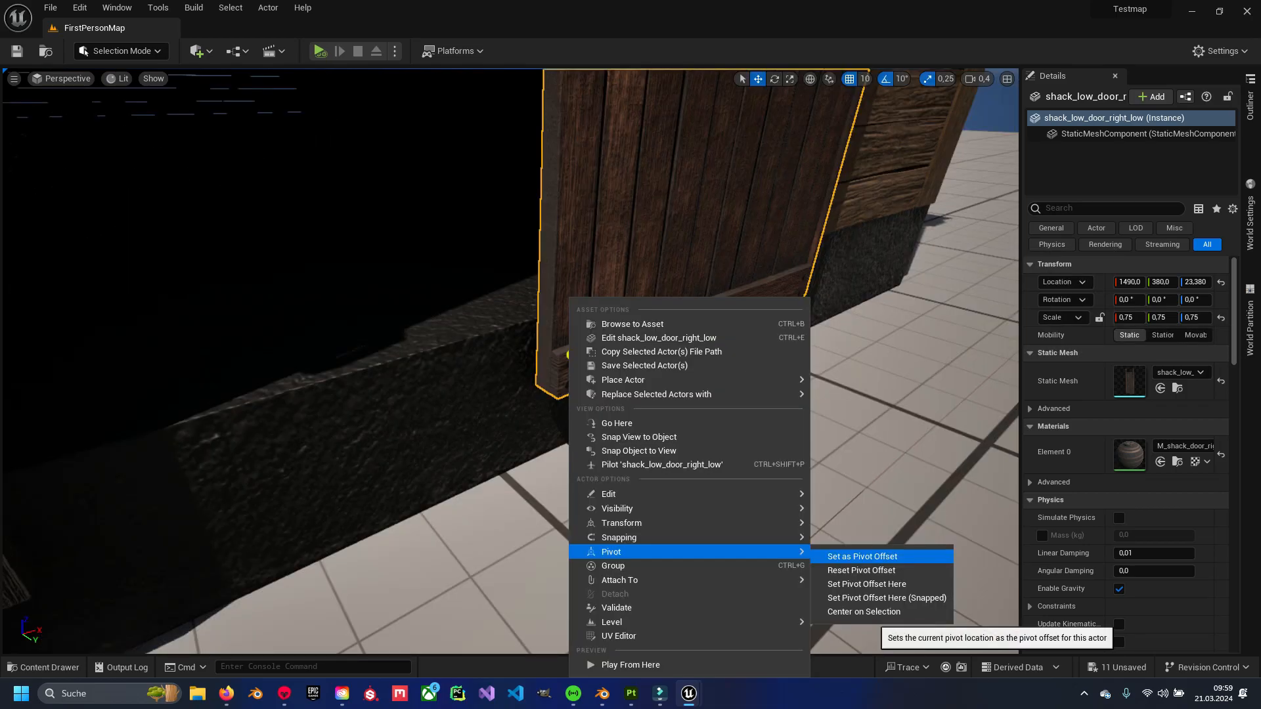
{"action": "left_click", "coordinate": [862, 556]}
Slide the right door open along the X axis to location X 1550.
{"action": "right_click_drag", "start_coordinate": [615, 268], "coordinate": [616, 268]}
{"action": "left_click_drag", "start_coordinate": [653, 503], "coordinate": [769, 500]}
{"action": "right_click_drag", "start_coordinate": [770, 499], "coordinate": [770, 499]}
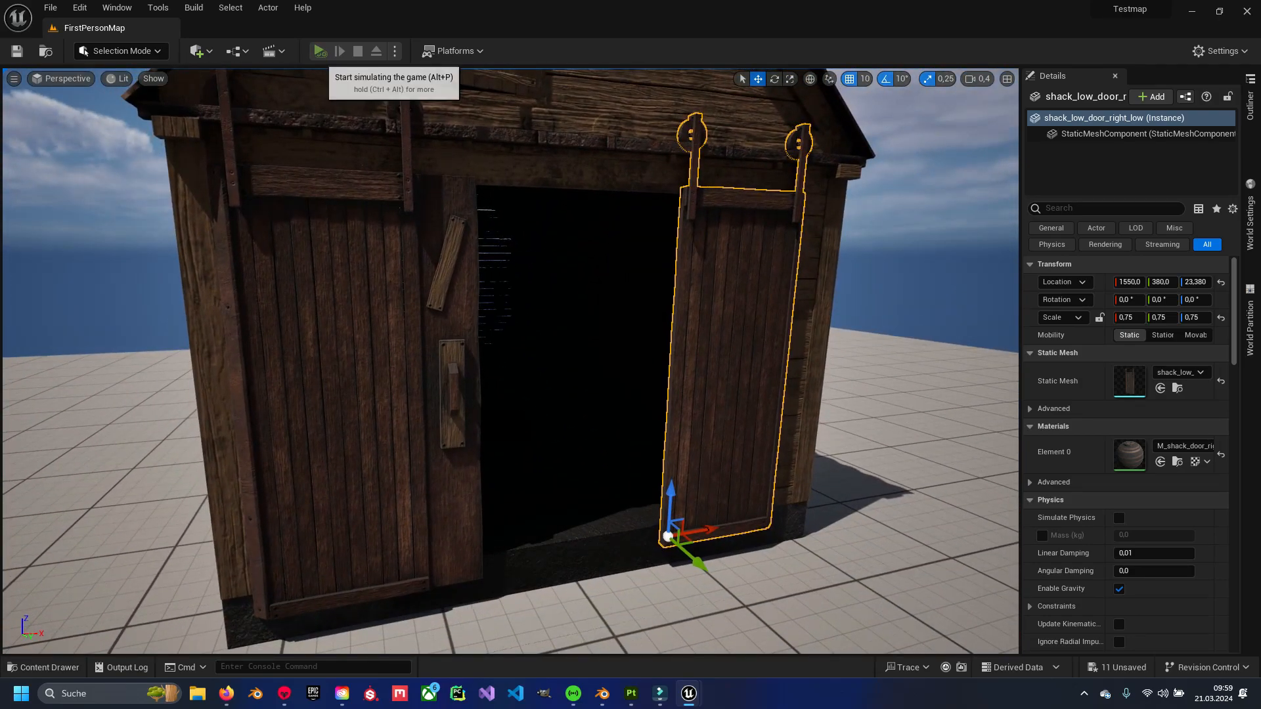
Play the level, walk through the open doors to inspect the shack inside and outside, and stop playing.
{"action": "left_click", "coordinate": [319, 51]}
{"action": "key", "text": "w"}
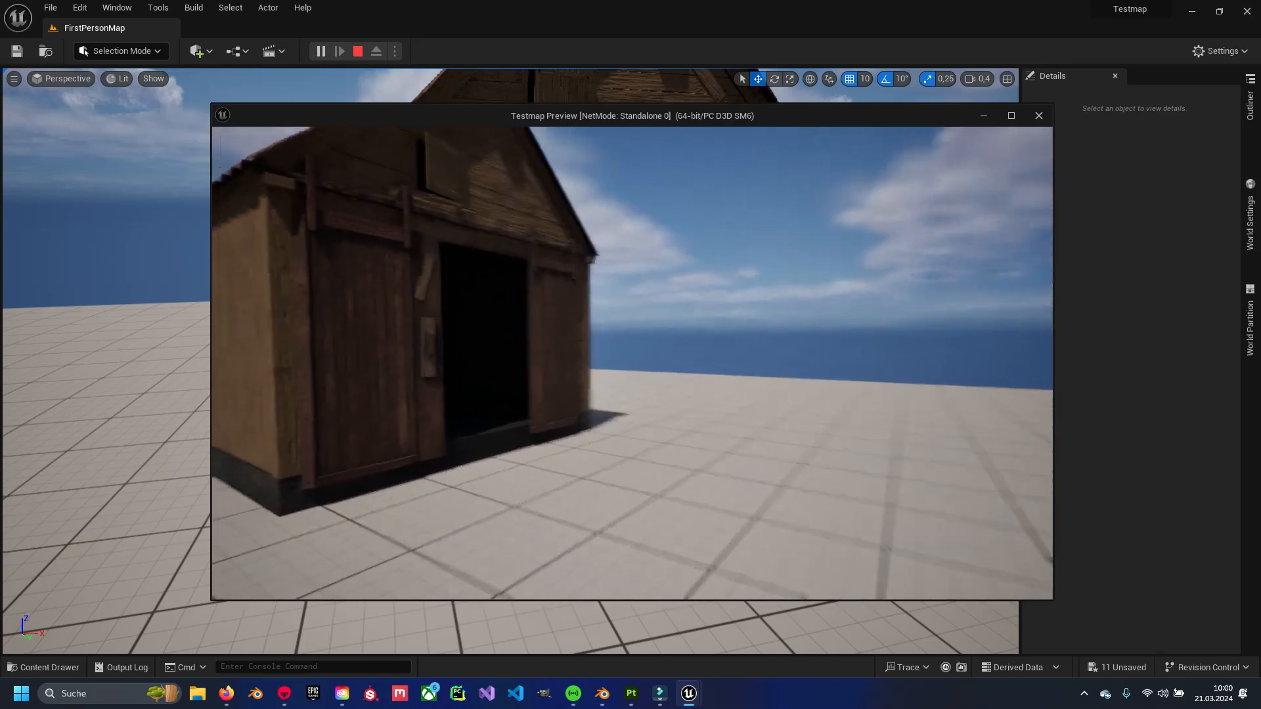
{"action": "key", "text": "w"}
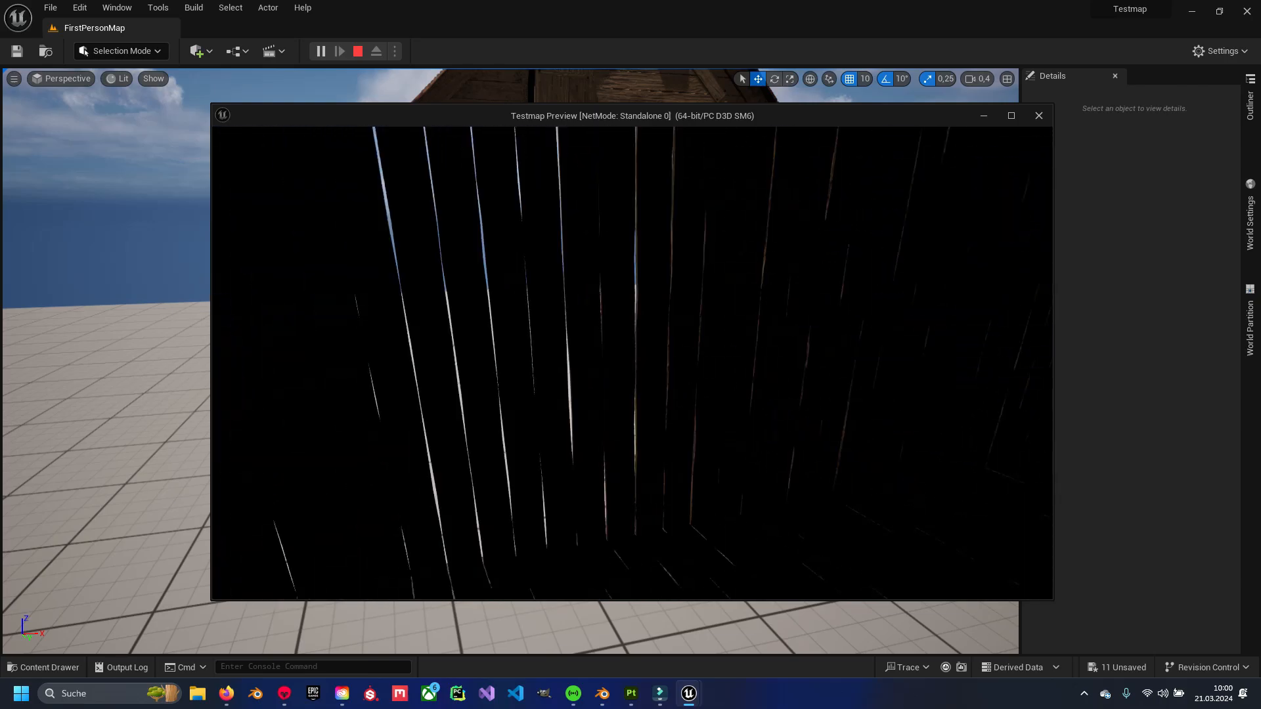
{"action": "key", "text": "w"}
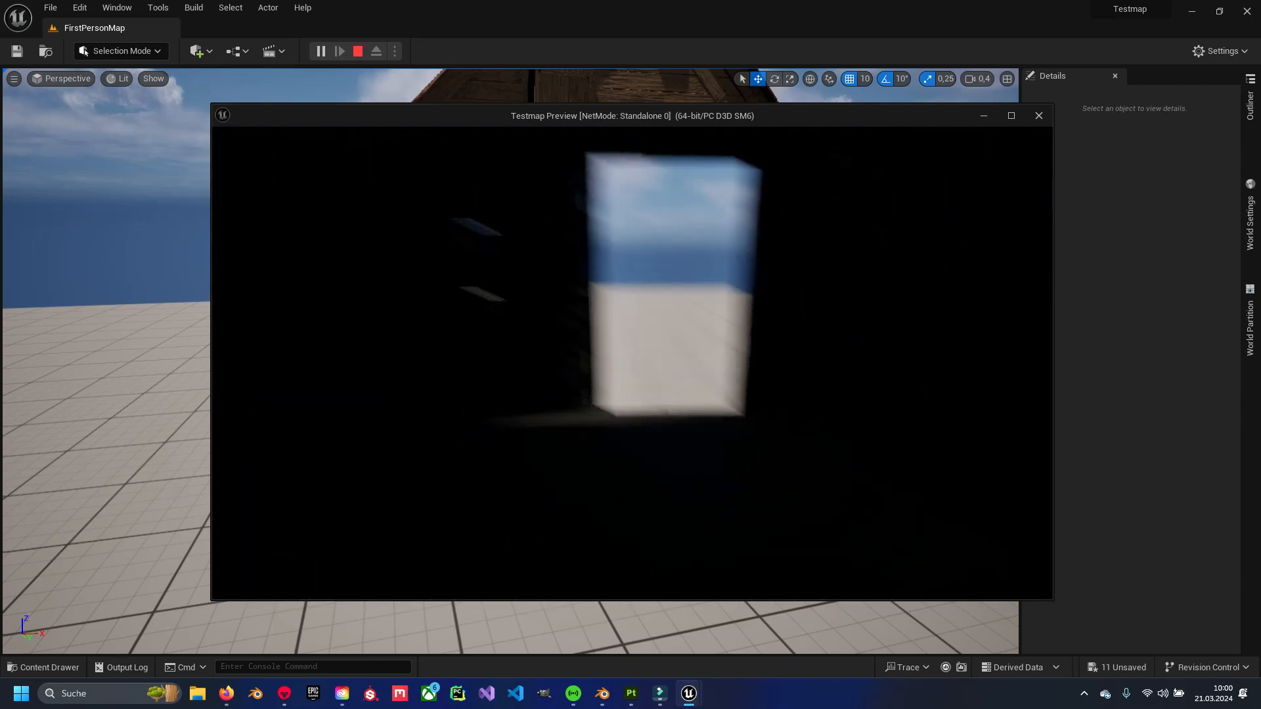
{"action": "key", "text": "s"}
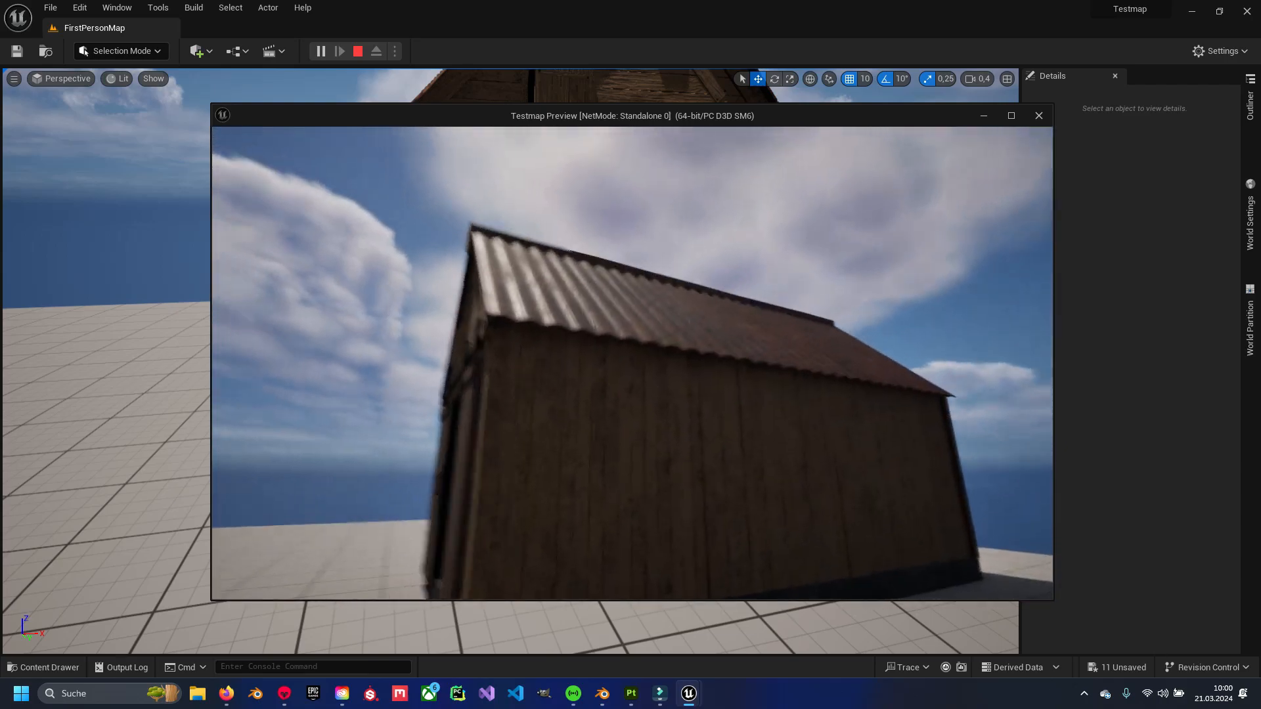
{"action": "key", "text": "Escape"}
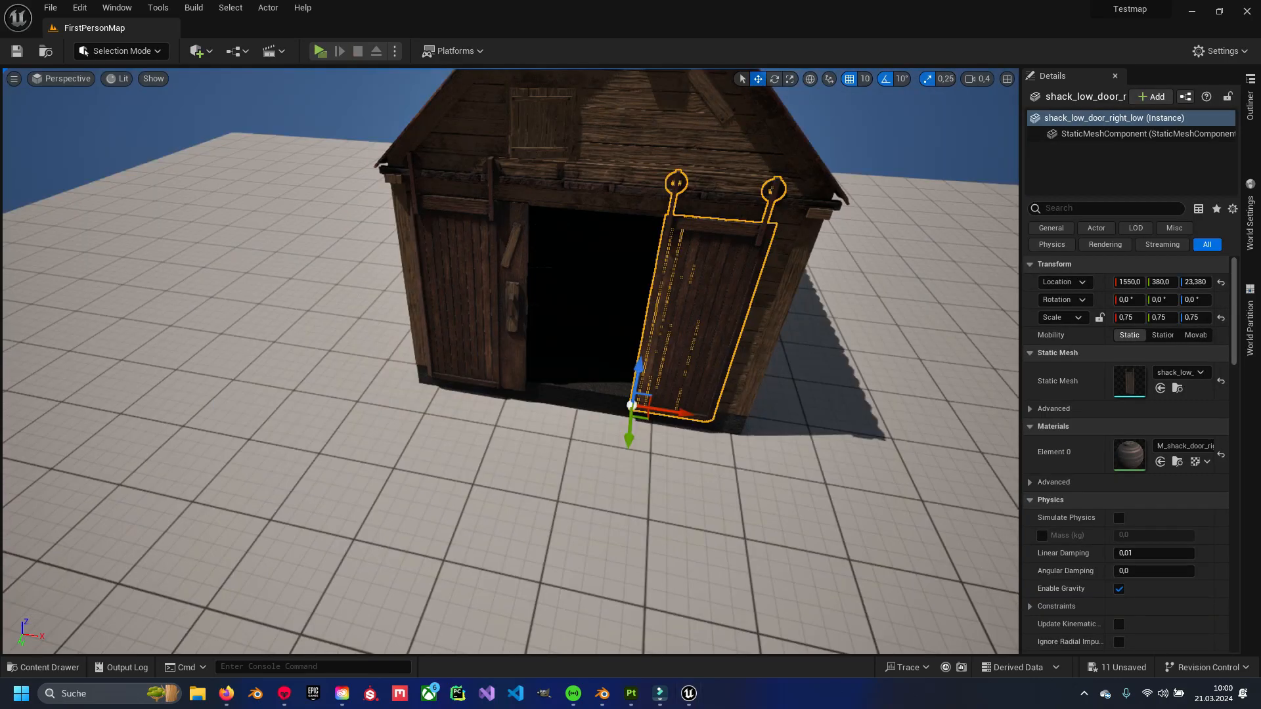